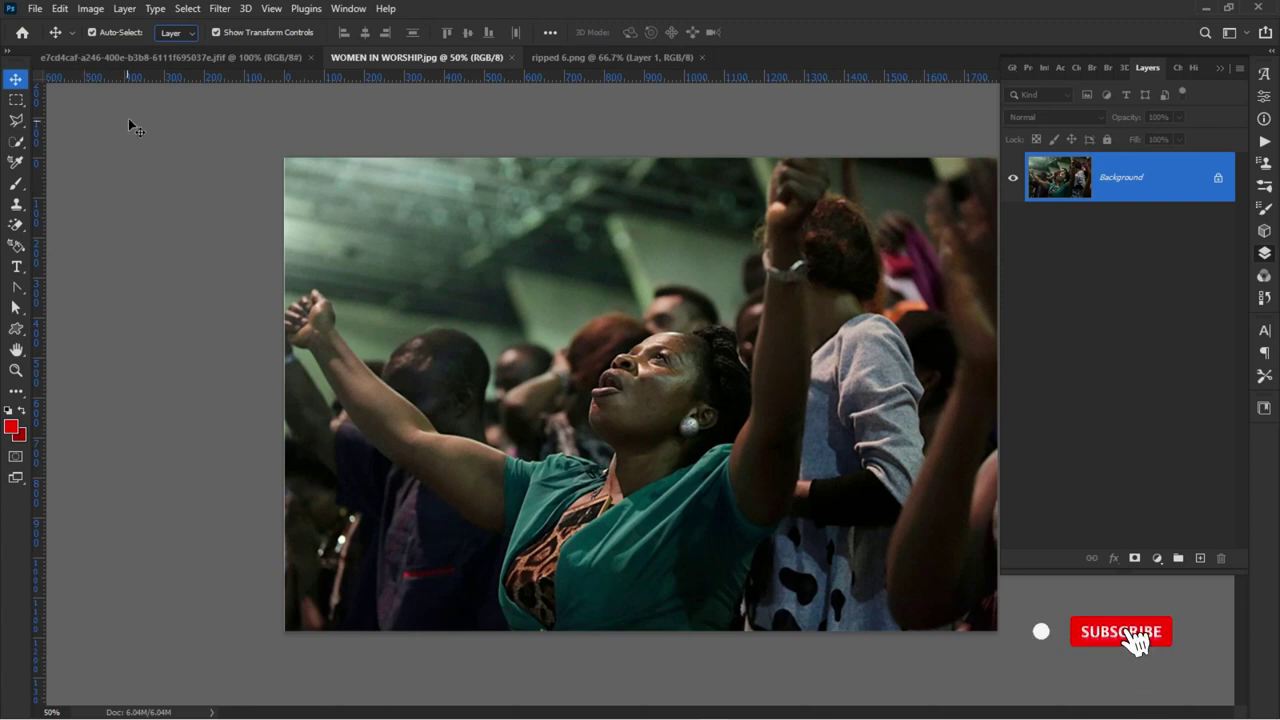
- Create an 84 × 96 inch, 72 ppi blank document from the Print presets
left_click(38, 10)
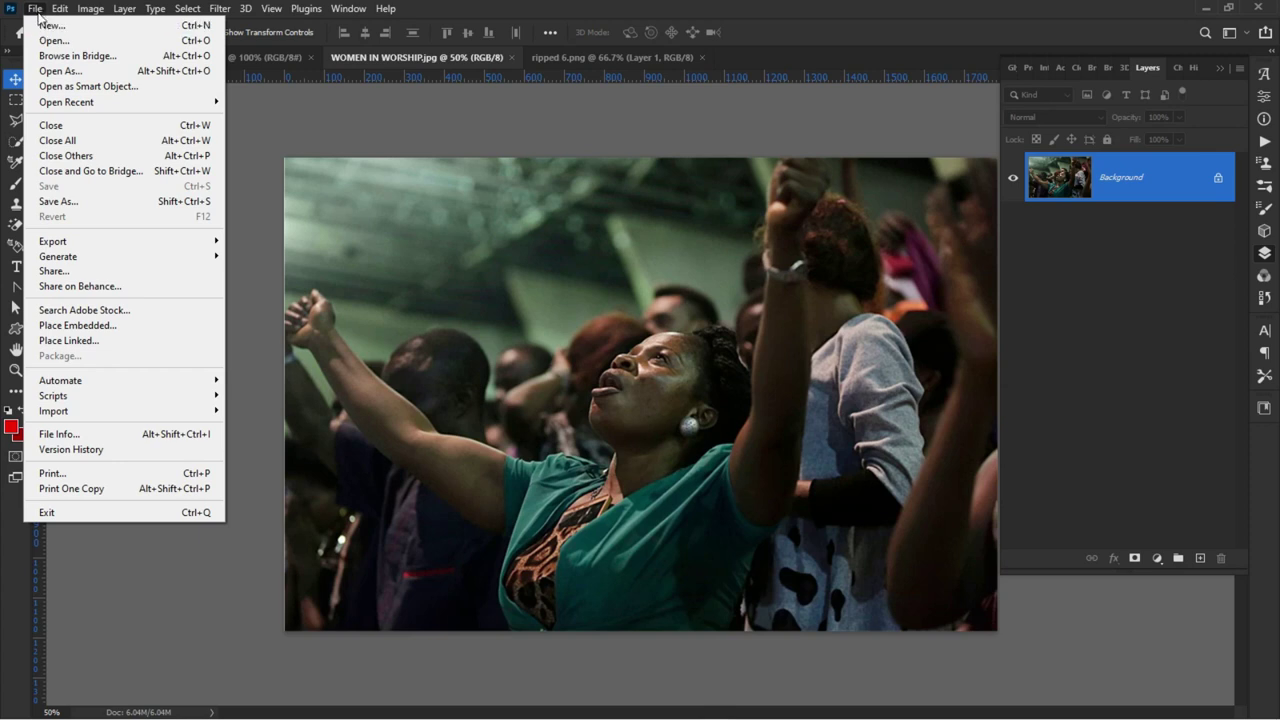
left_click(52, 25)
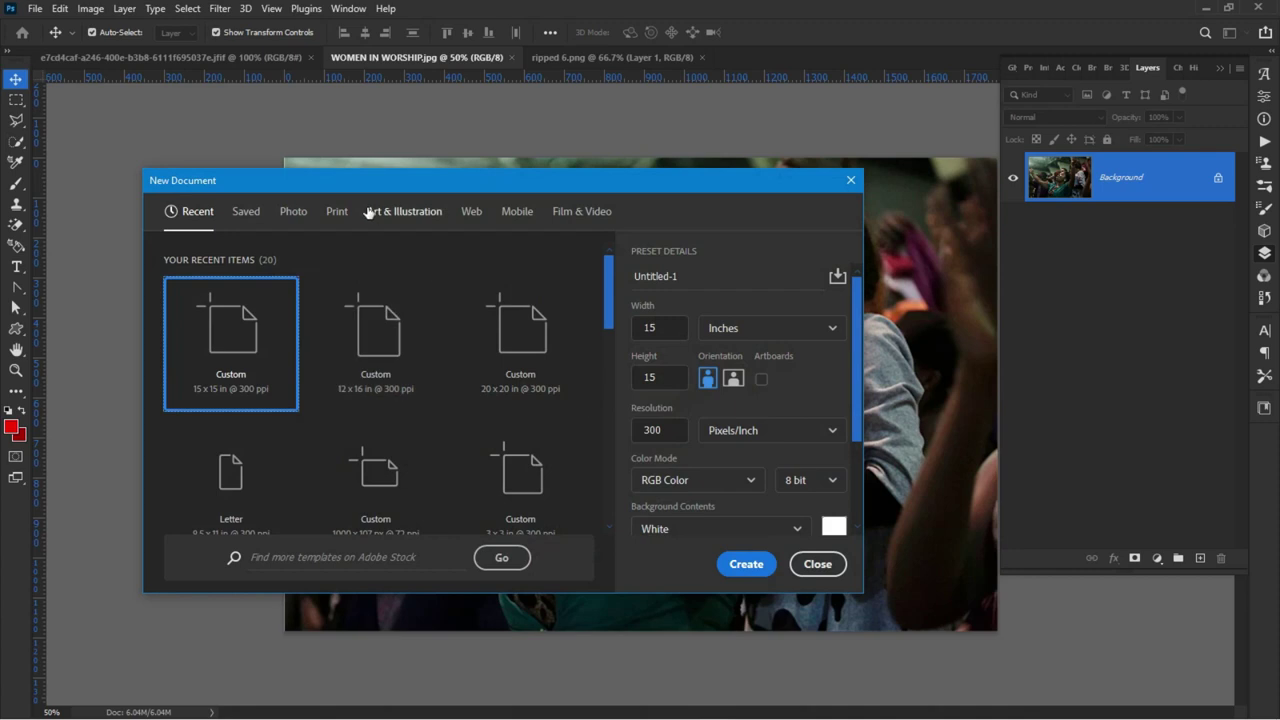
left_click(337, 211)
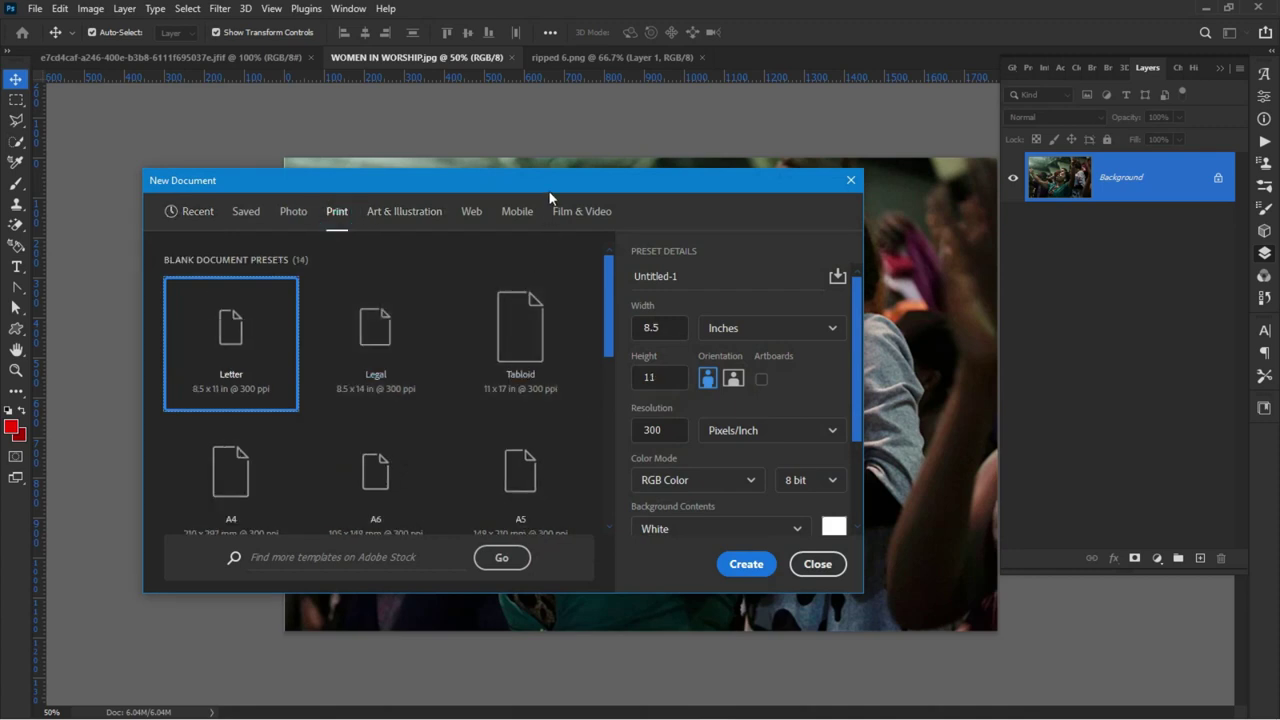
left_click_drag(548, 190, 548, 174)
left_click(665, 311)
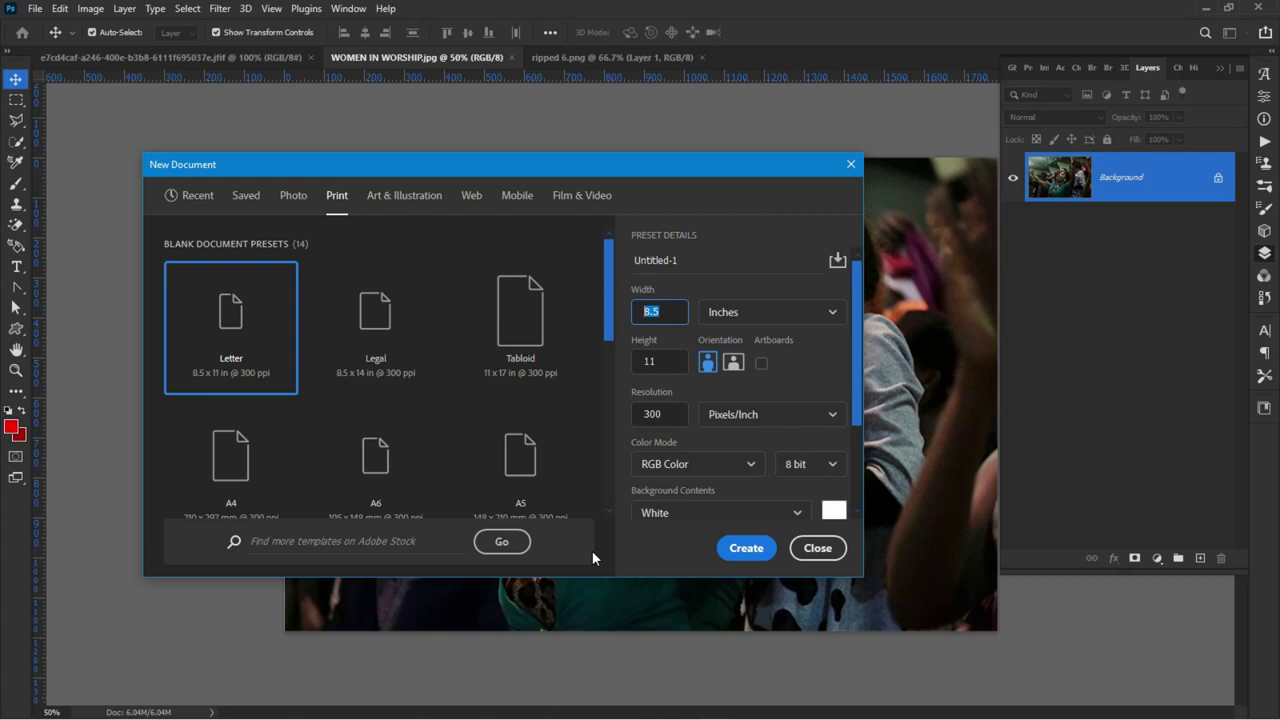
left_click(652, 361)
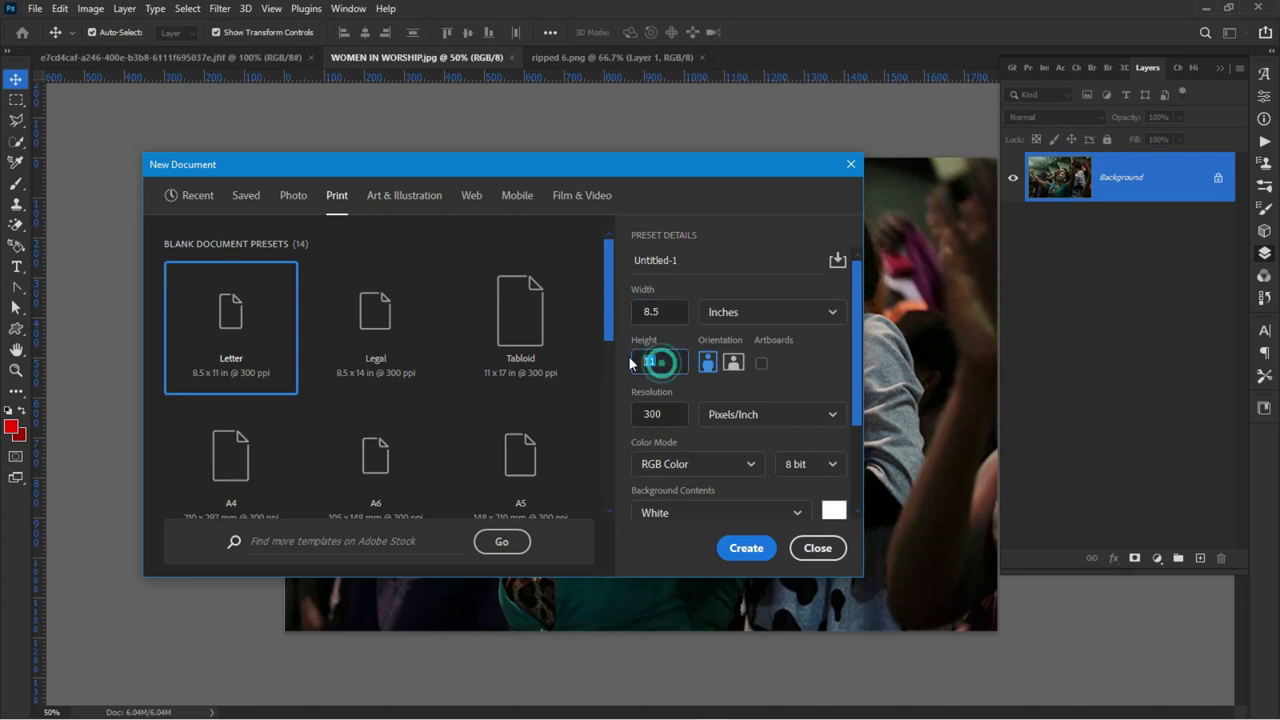
type("96")
left_click(648, 311)
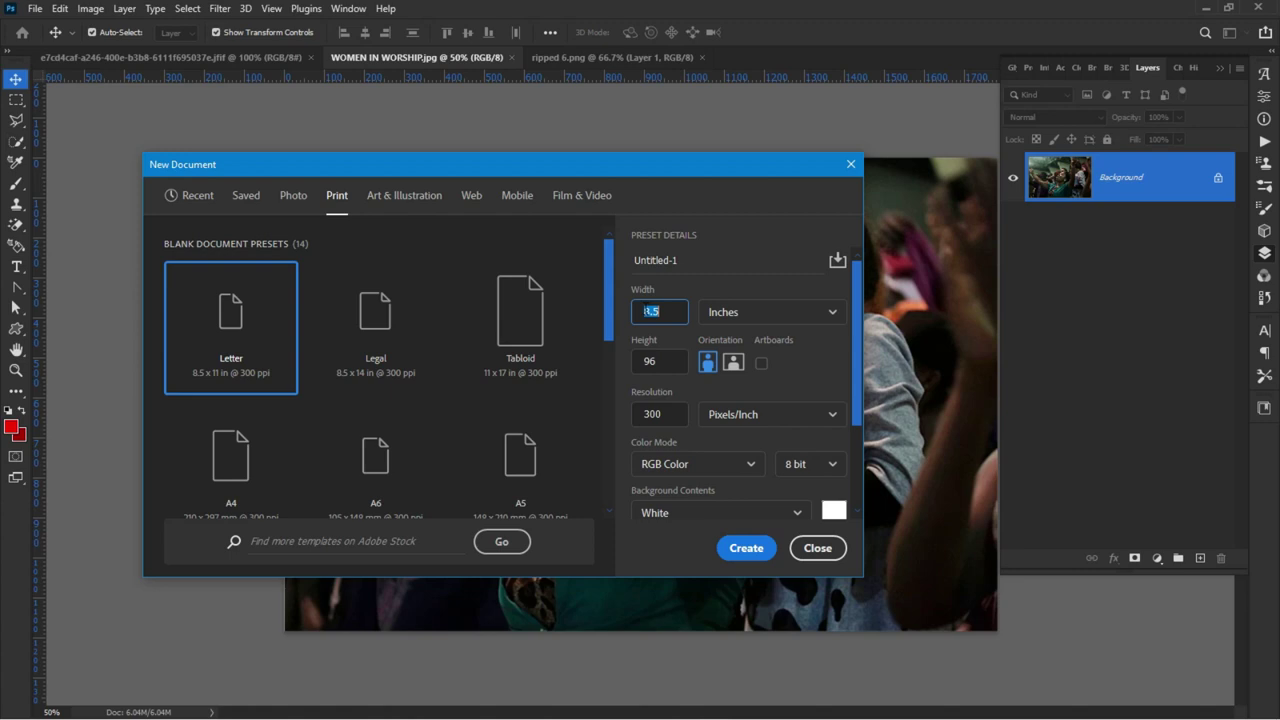
type("84")
left_click(648, 418)
type("72")
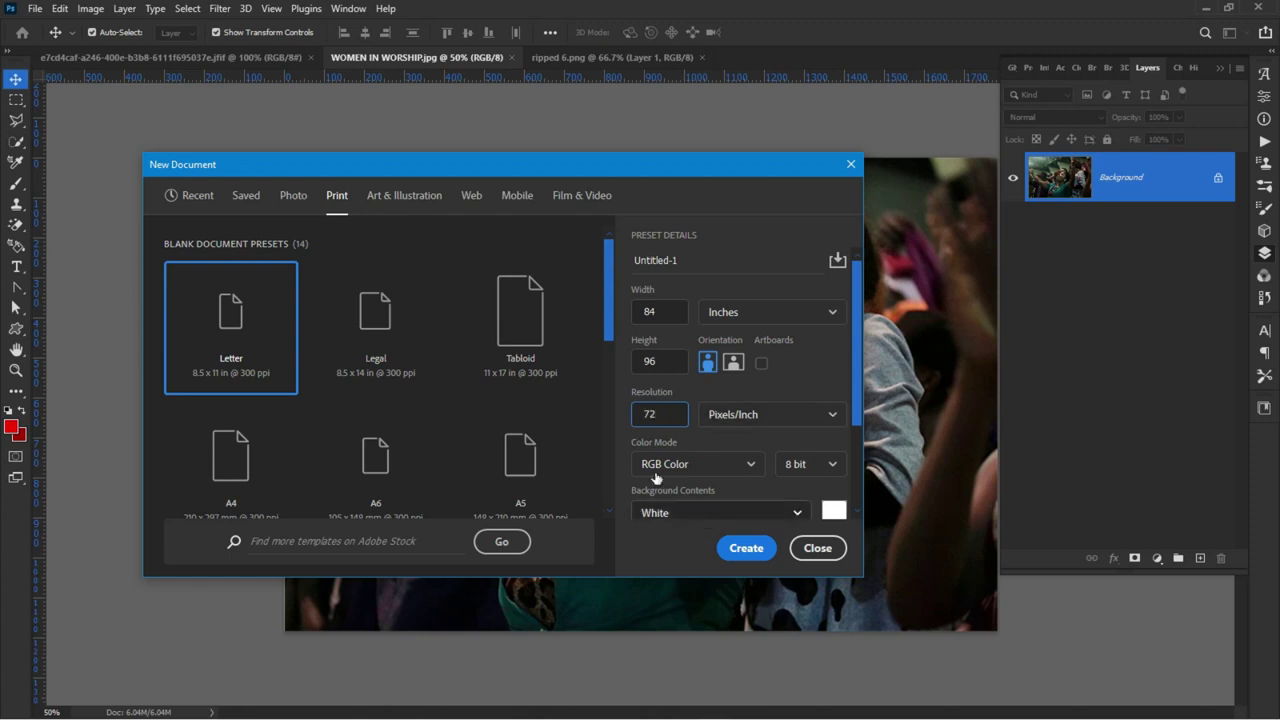
left_click(747, 549)
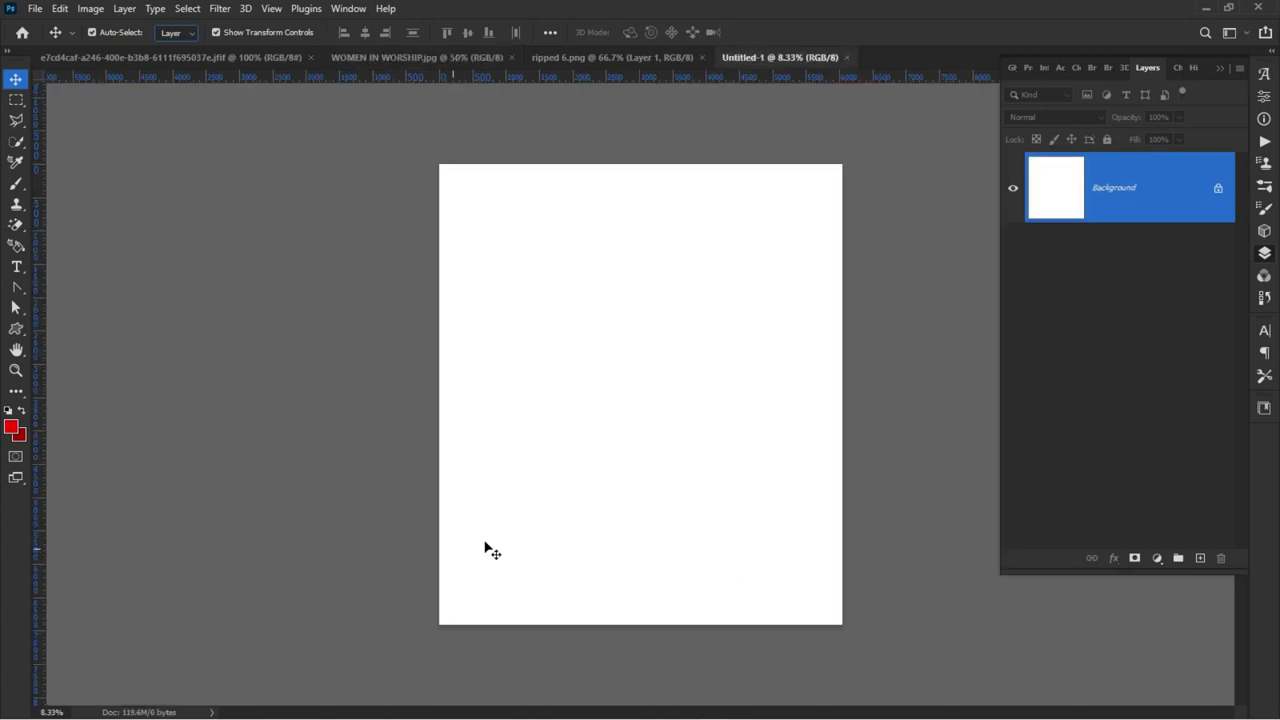
scroll(674, 534, "up", 1)
scroll(465, 531, "down", 1)
scroll(580, 542, "up", 1)
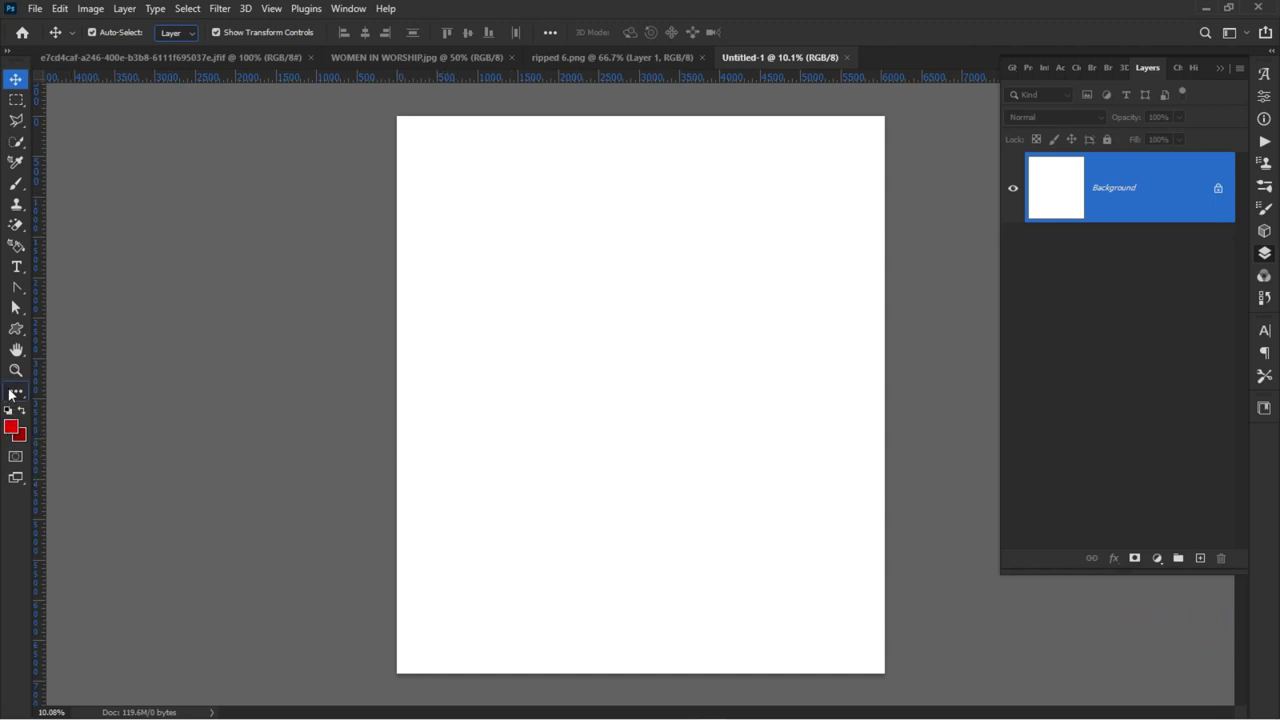
left_click(15, 330)
right_click(15, 330)
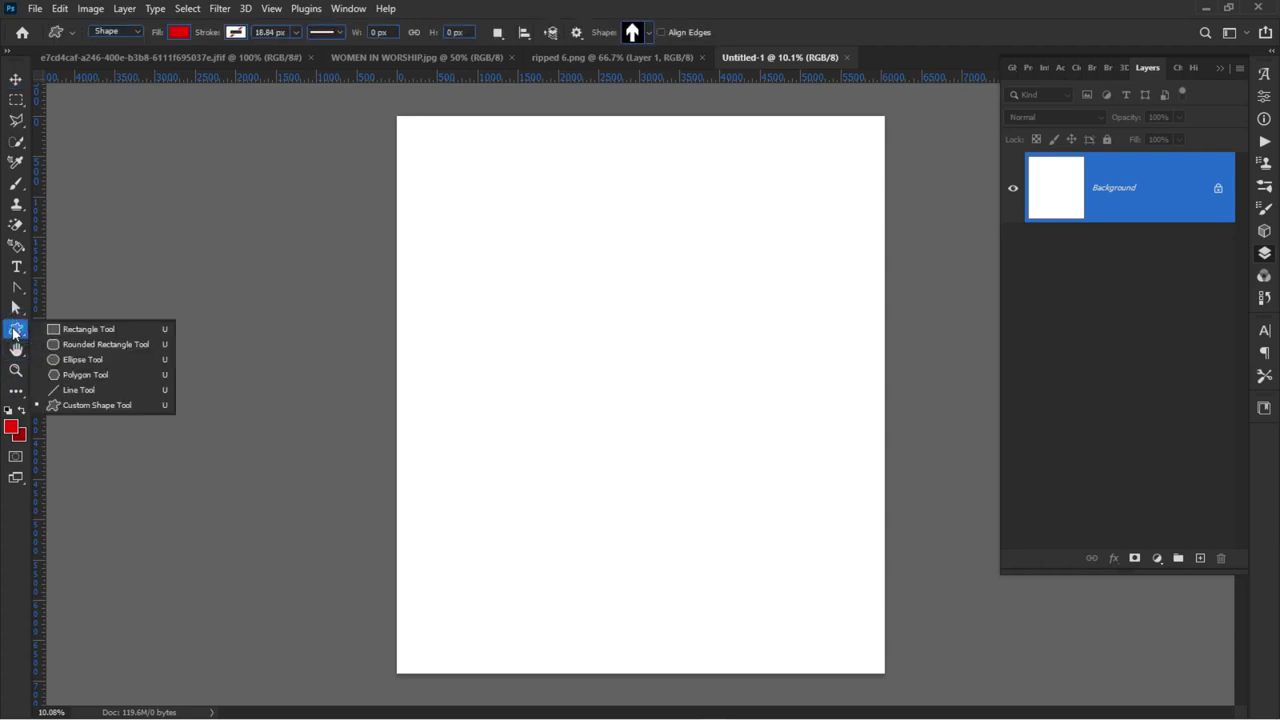
left_click(70, 334)
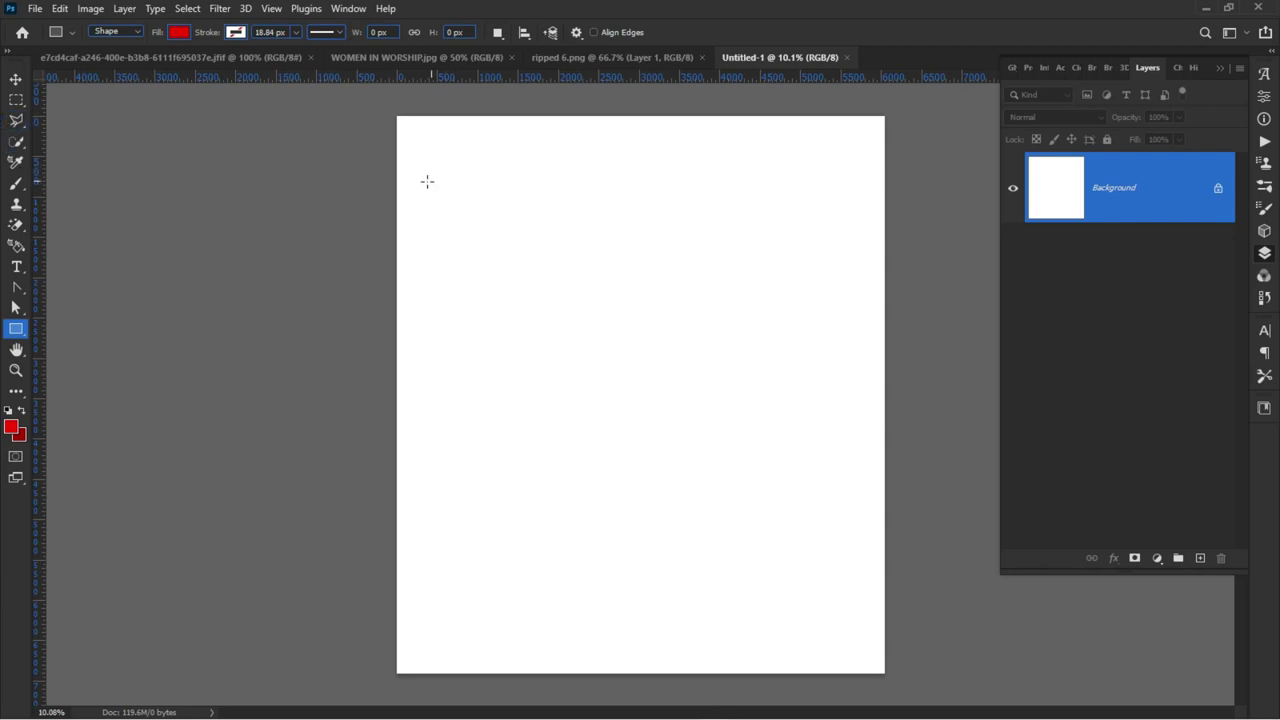
left_click(15, 80)
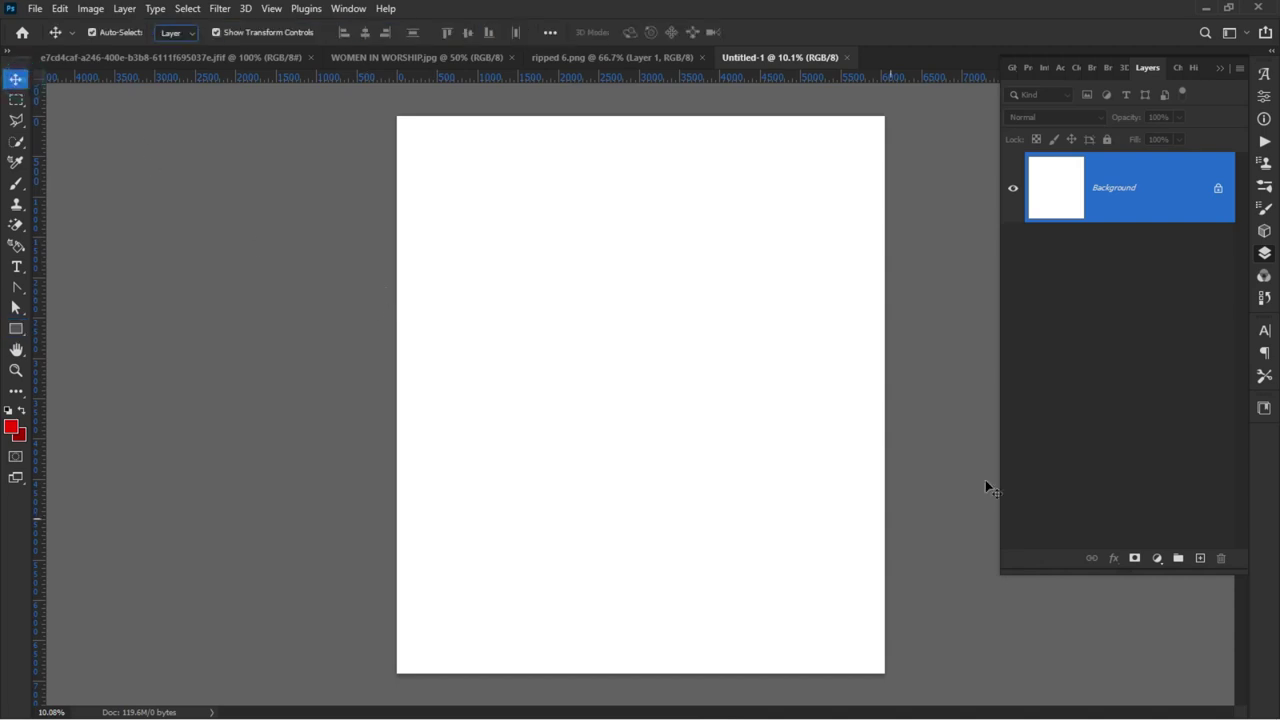
- Add a near-black (#0e0d08) Solid Color fill layer and lock it
left_click(1155, 560)
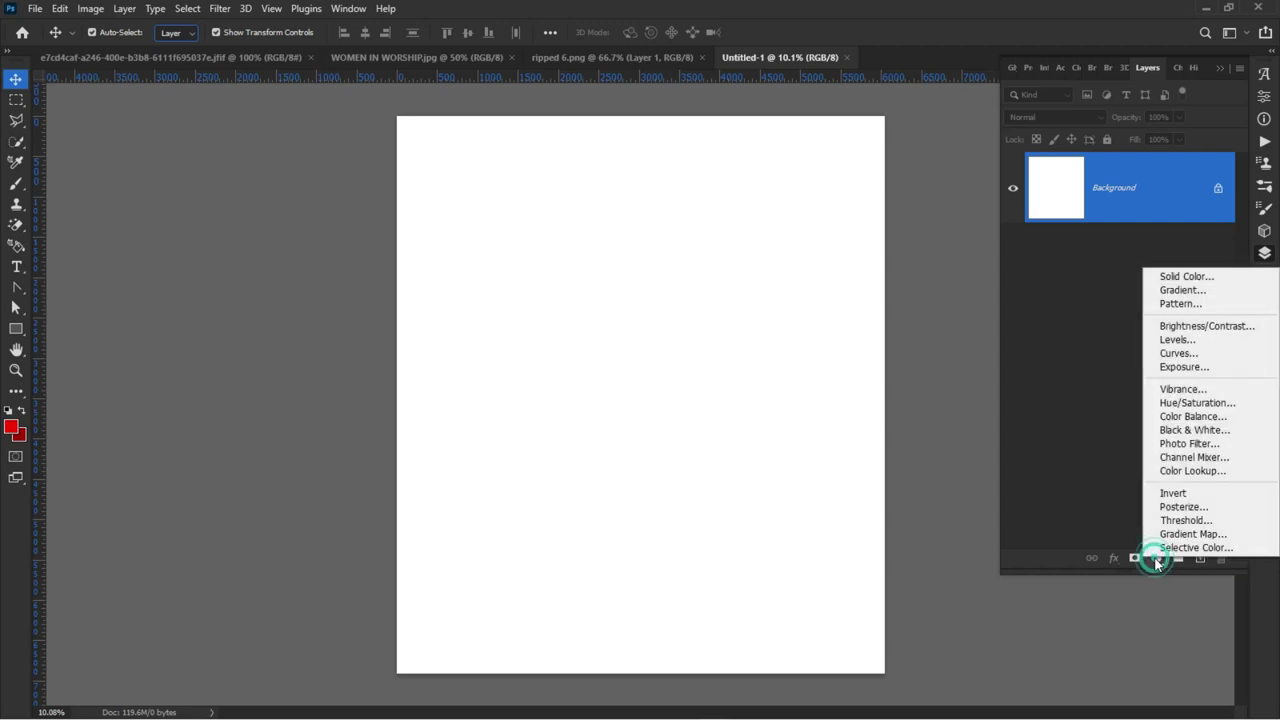
left_click(1165, 277)
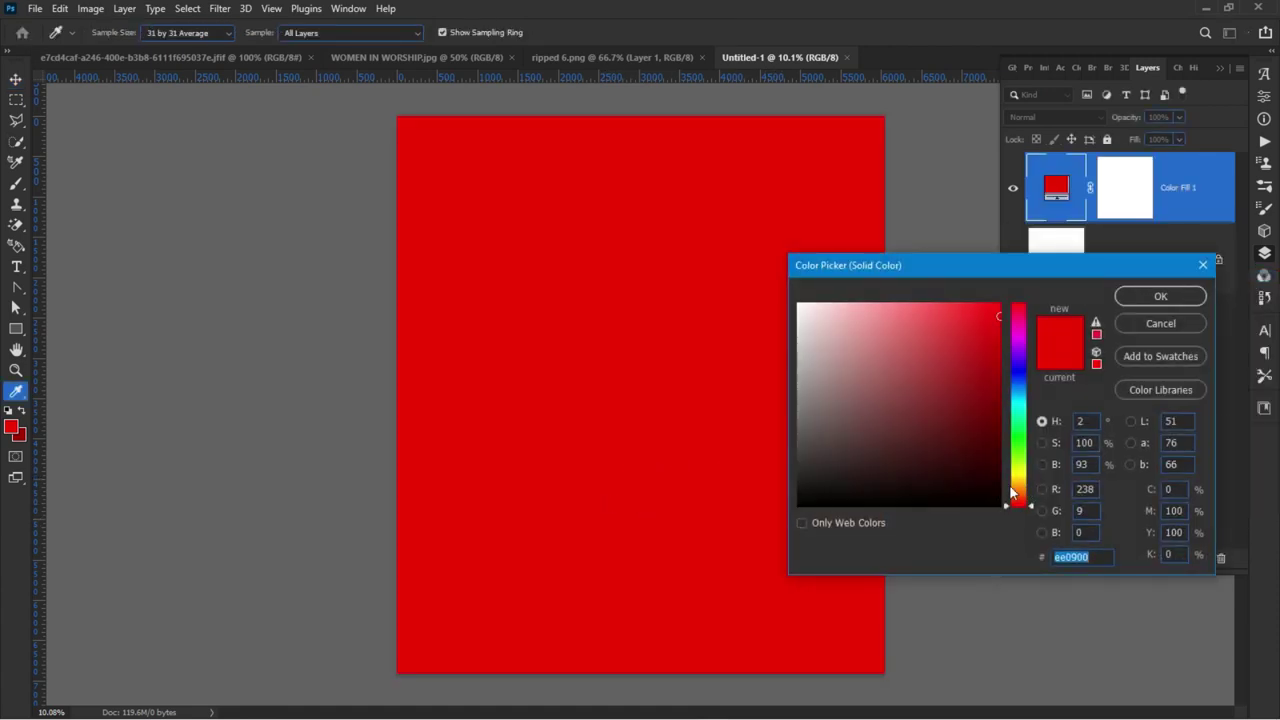
left_click_drag(1018, 490, 1018, 483)
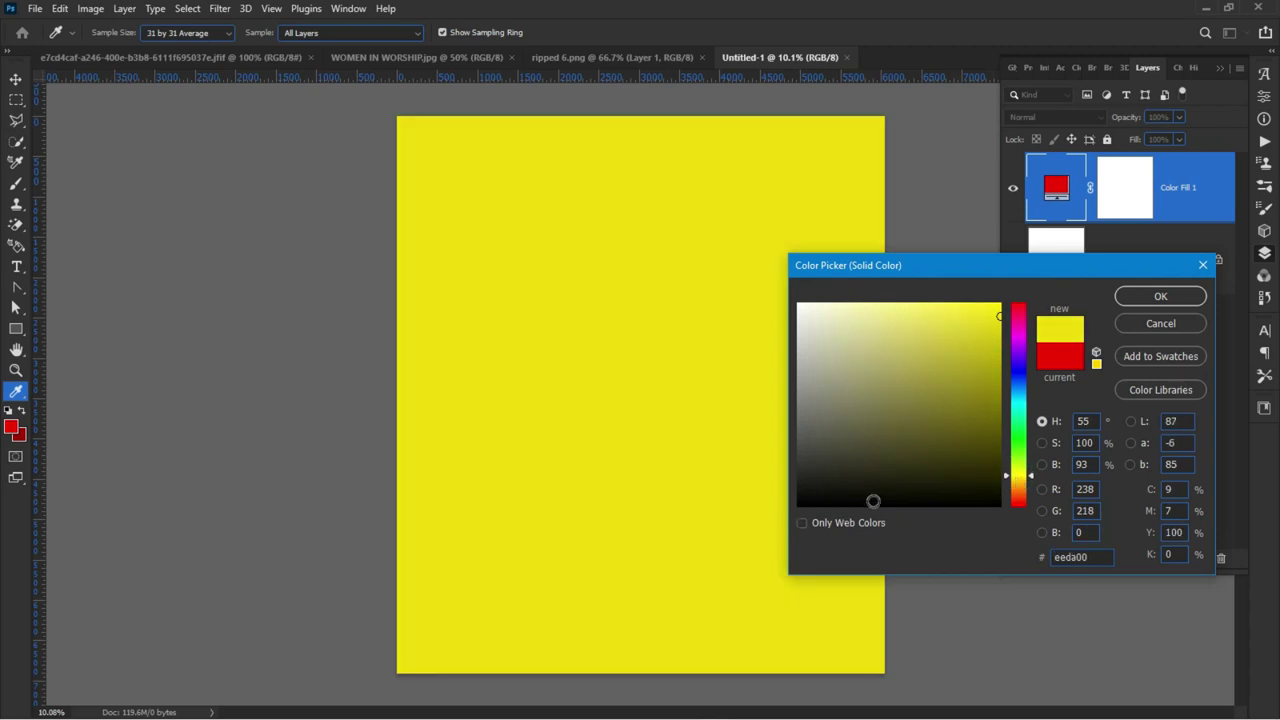
left_click_drag(886, 494, 889, 490)
left_click(886, 492)
left_click(889, 494)
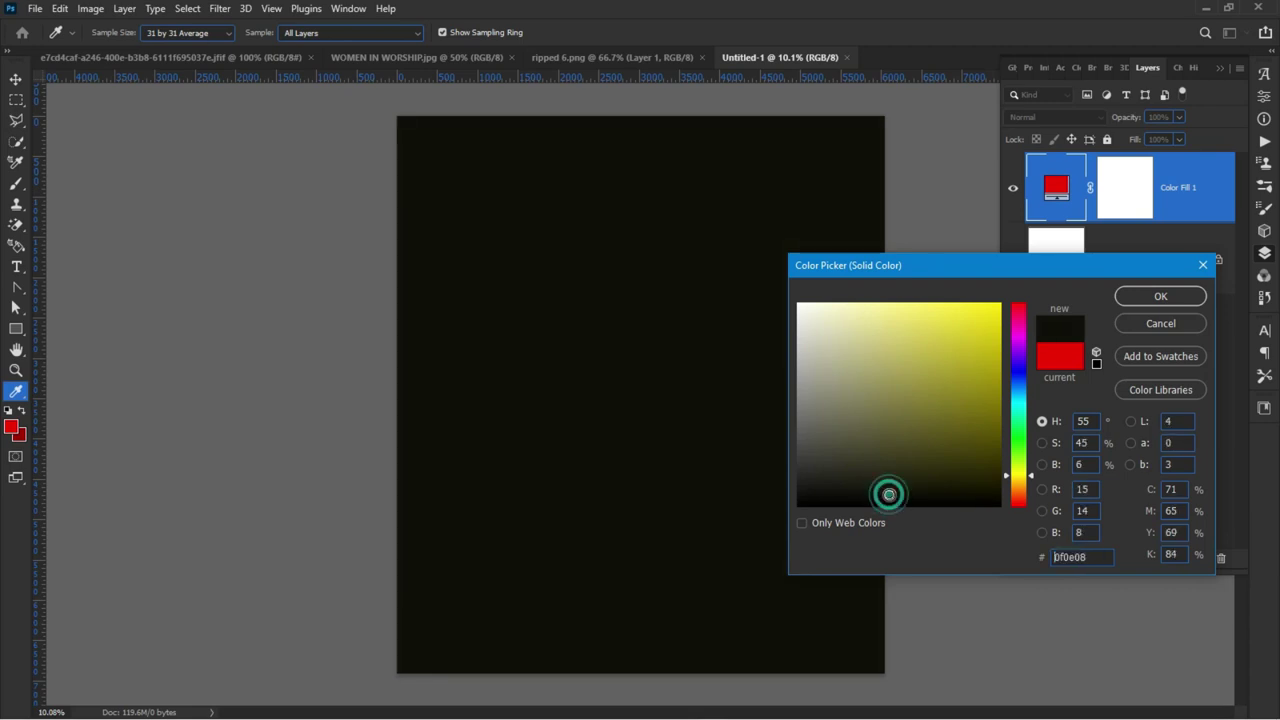
left_click(885, 497)
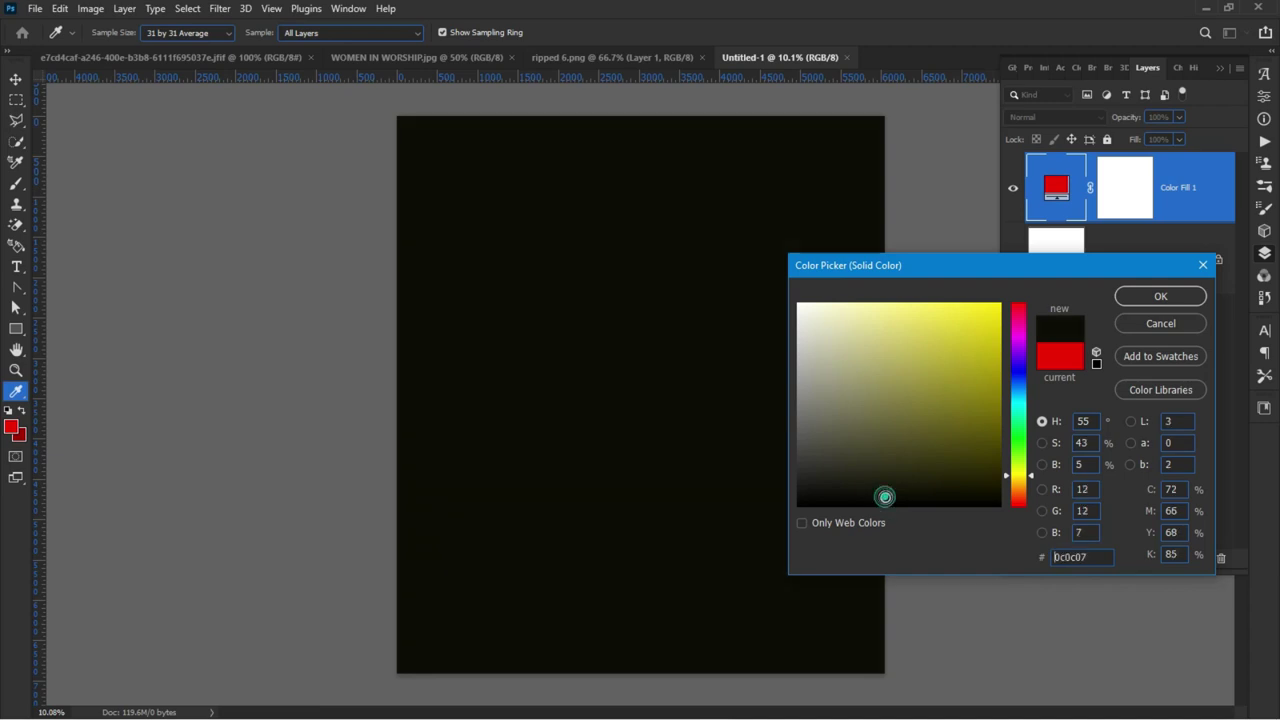
left_click(886, 495)
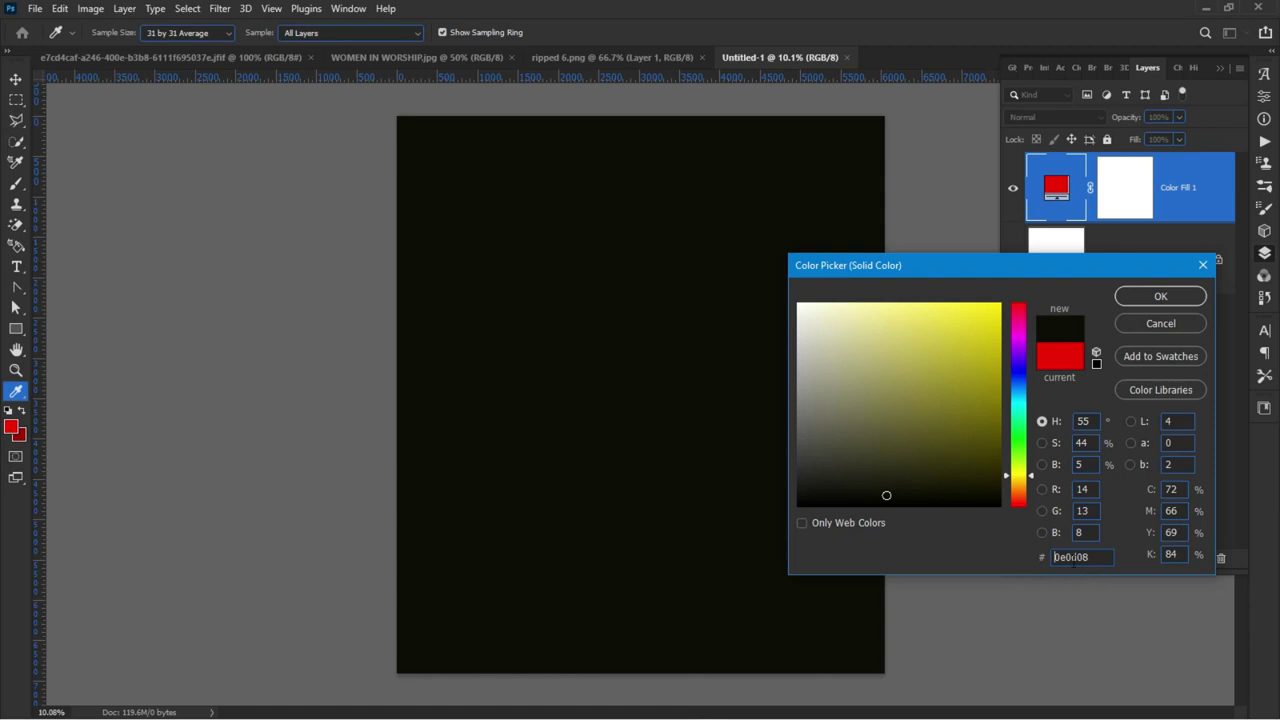
left_click(1150, 297)
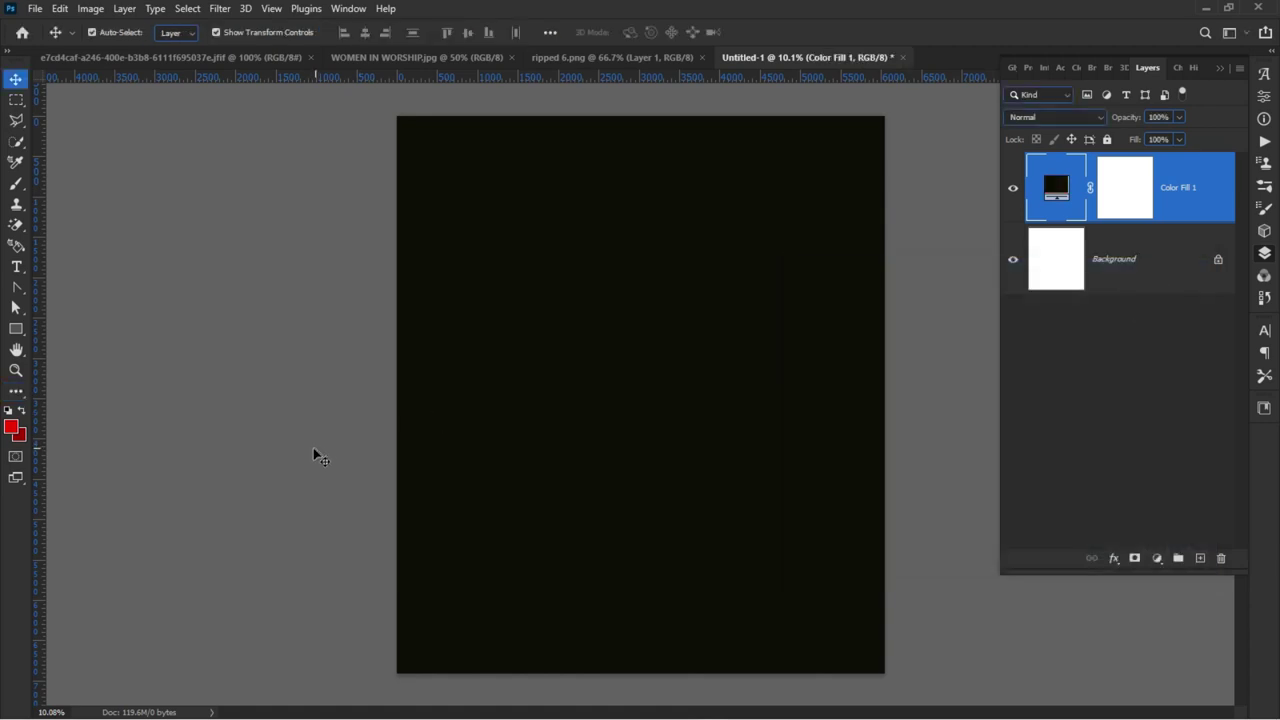
left_click(1107, 139)
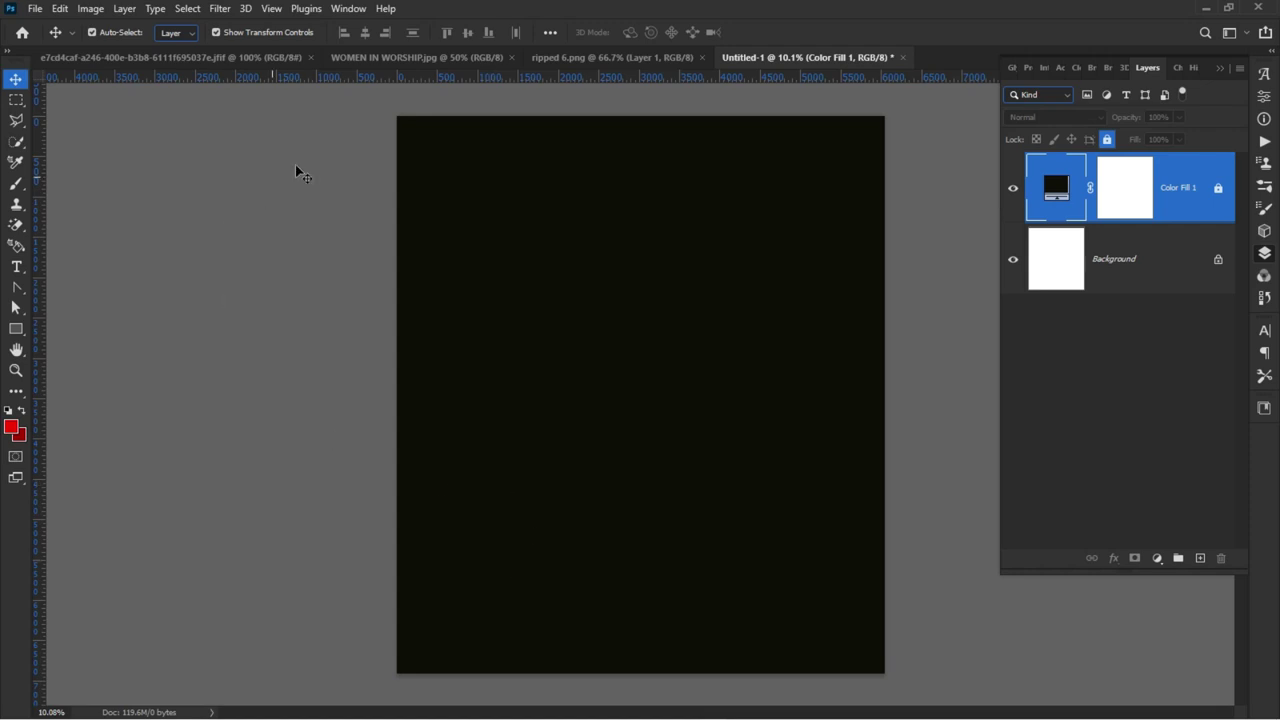
- Drag the church-hall crowd photo into the Untitled-1 flyer document
left_click(588, 60)
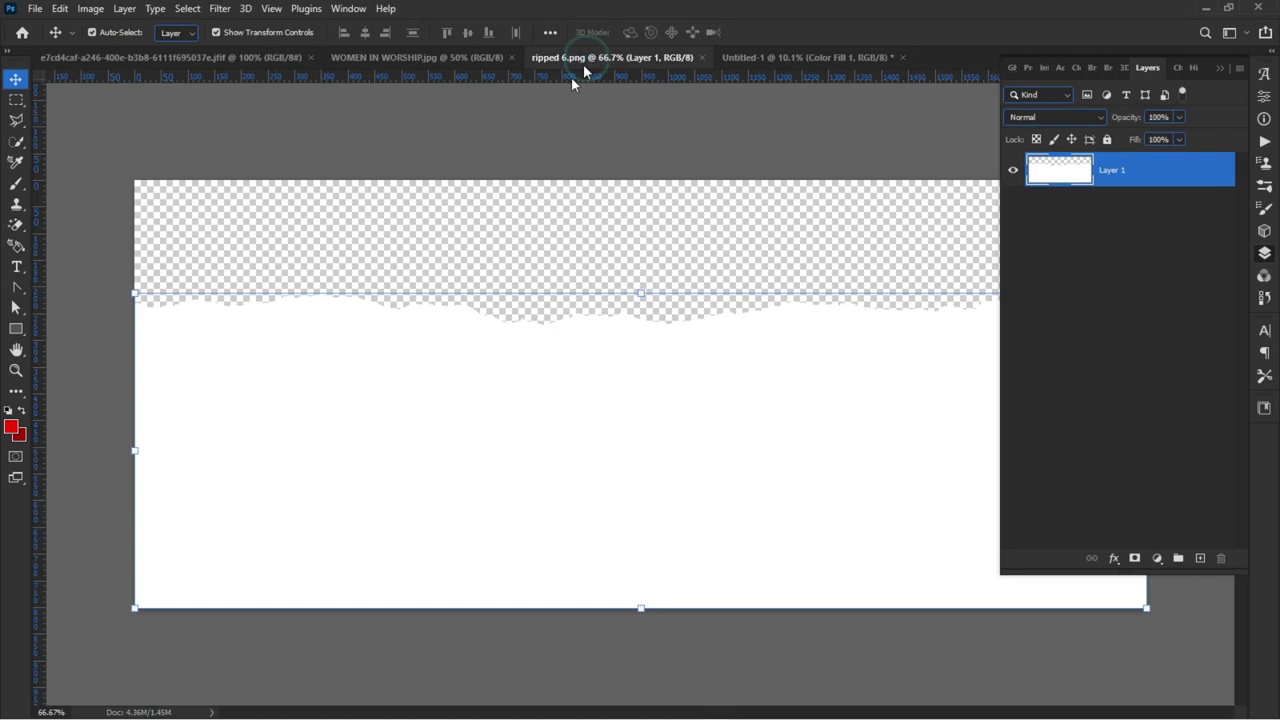
left_click(455, 58)
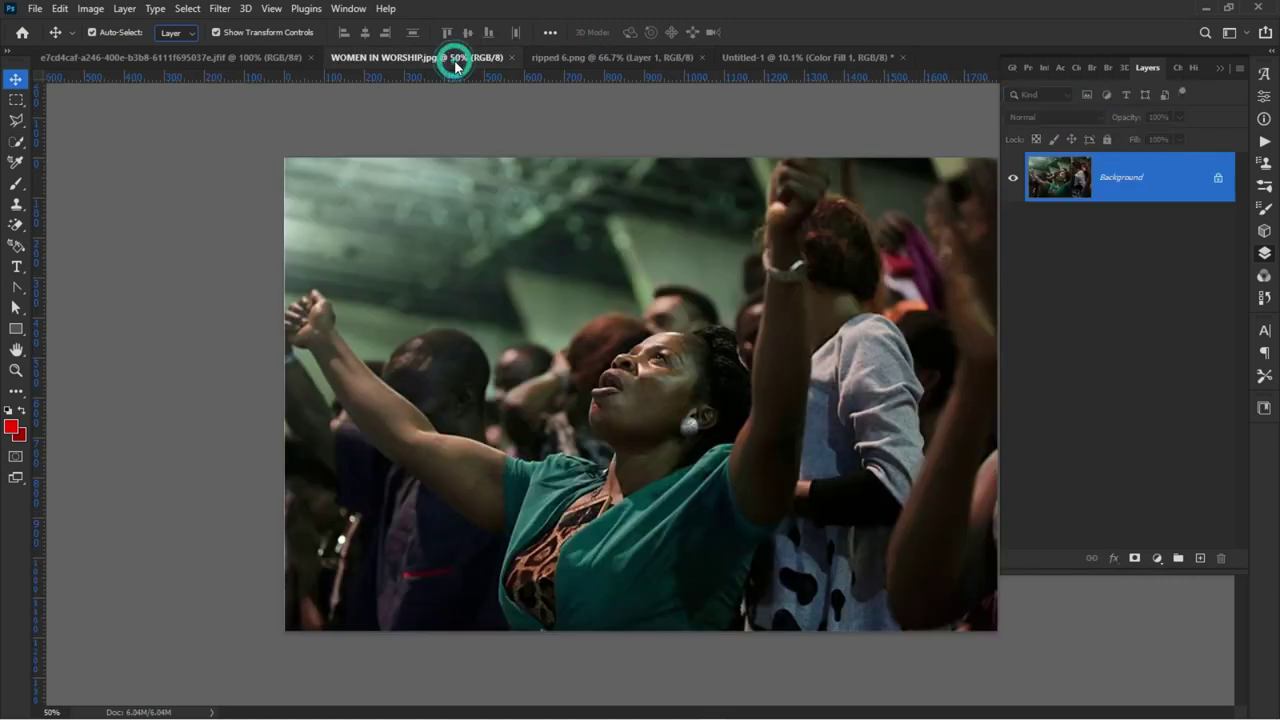
left_click(250, 58)
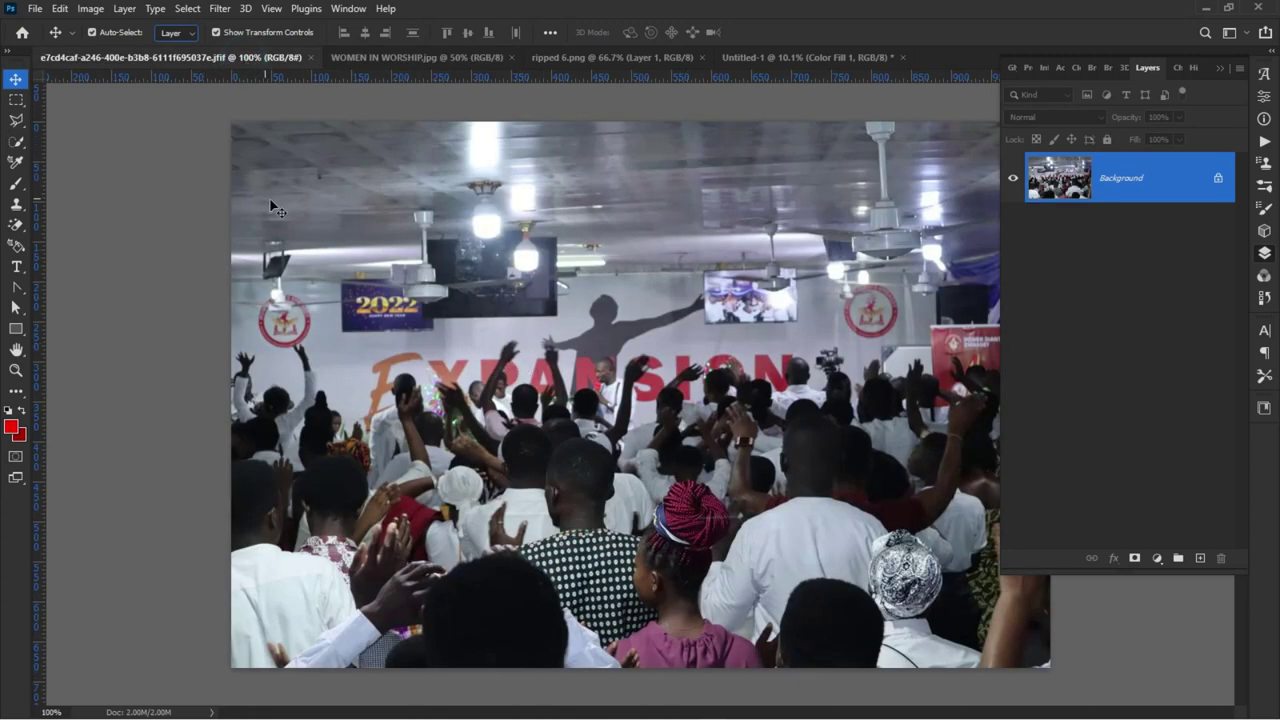
left_click_drag(460, 265, 613, 147)
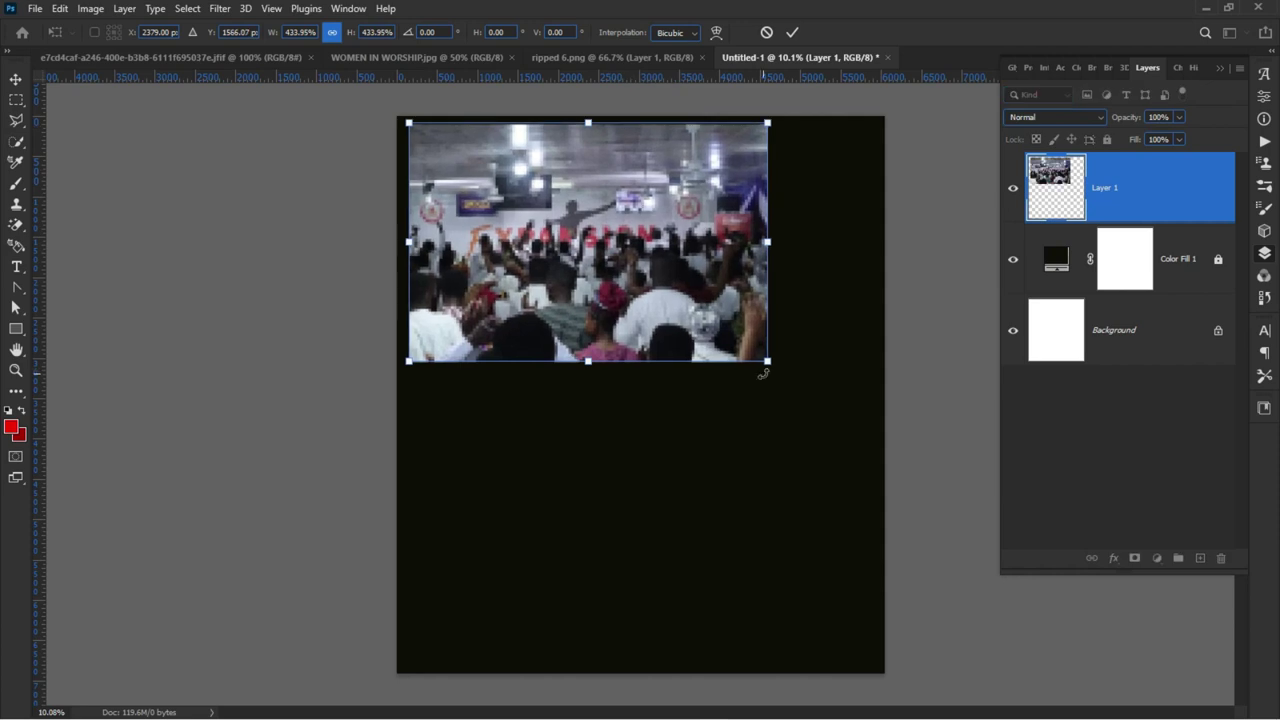
- Scale the crowd photo to 624.30% and position it across the top
left_click_drag(767, 362, 897, 448)
left_click_drag(406, 121, 367, 121)
left_click_drag(444, 202, 458, 162)
left_click_drag(508, 264, 508, 253)
left_click(791, 33)
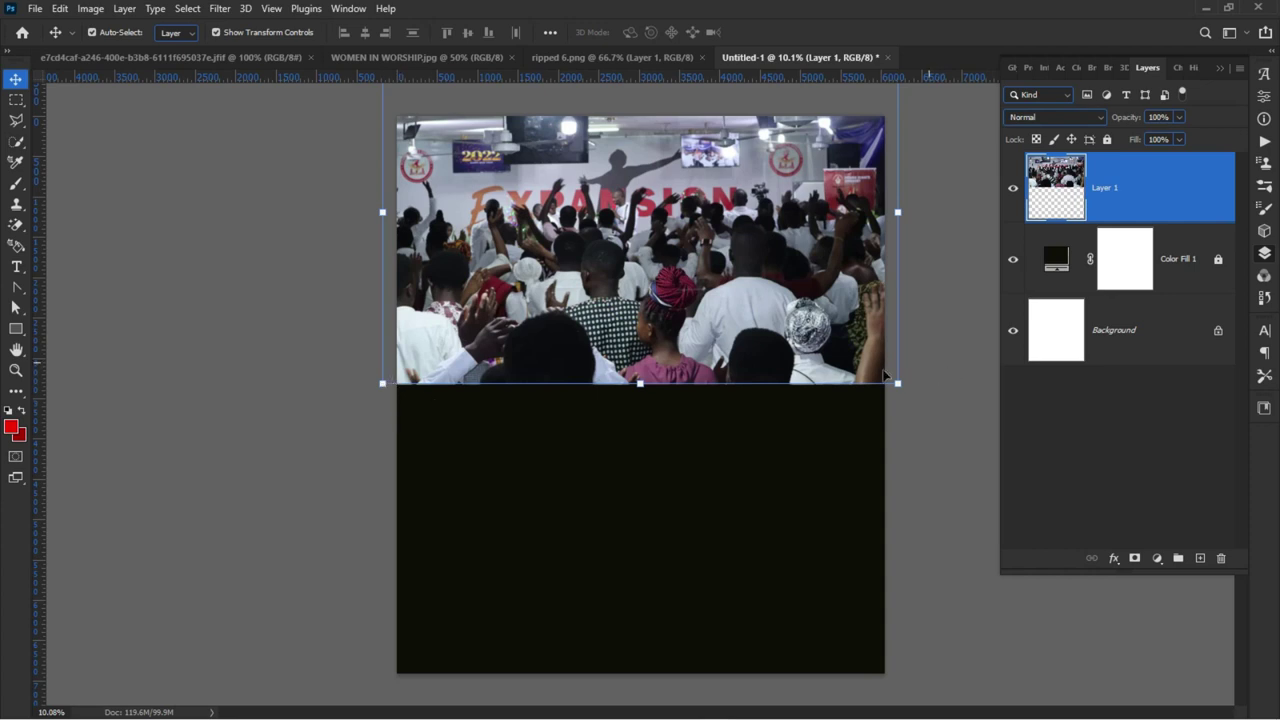
- Select the crowd photo's Layer 1 and add a layer mask
left_click(477, 448)
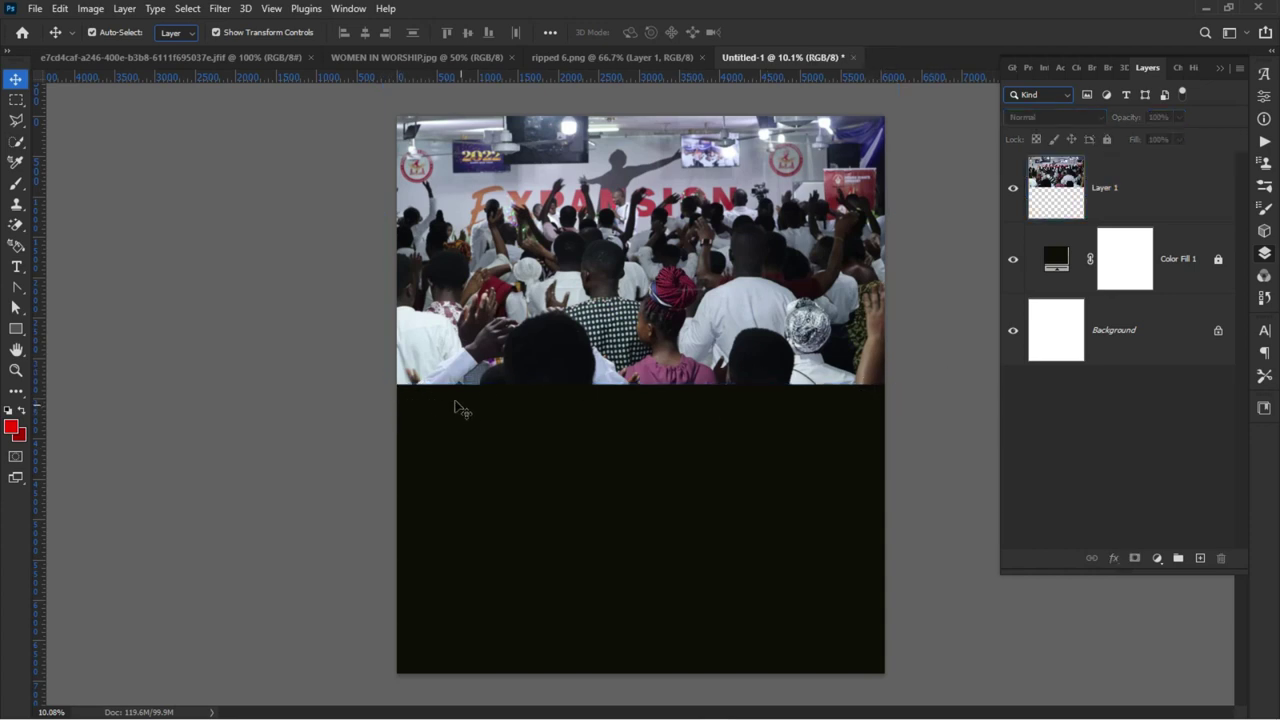
left_click(608, 376)
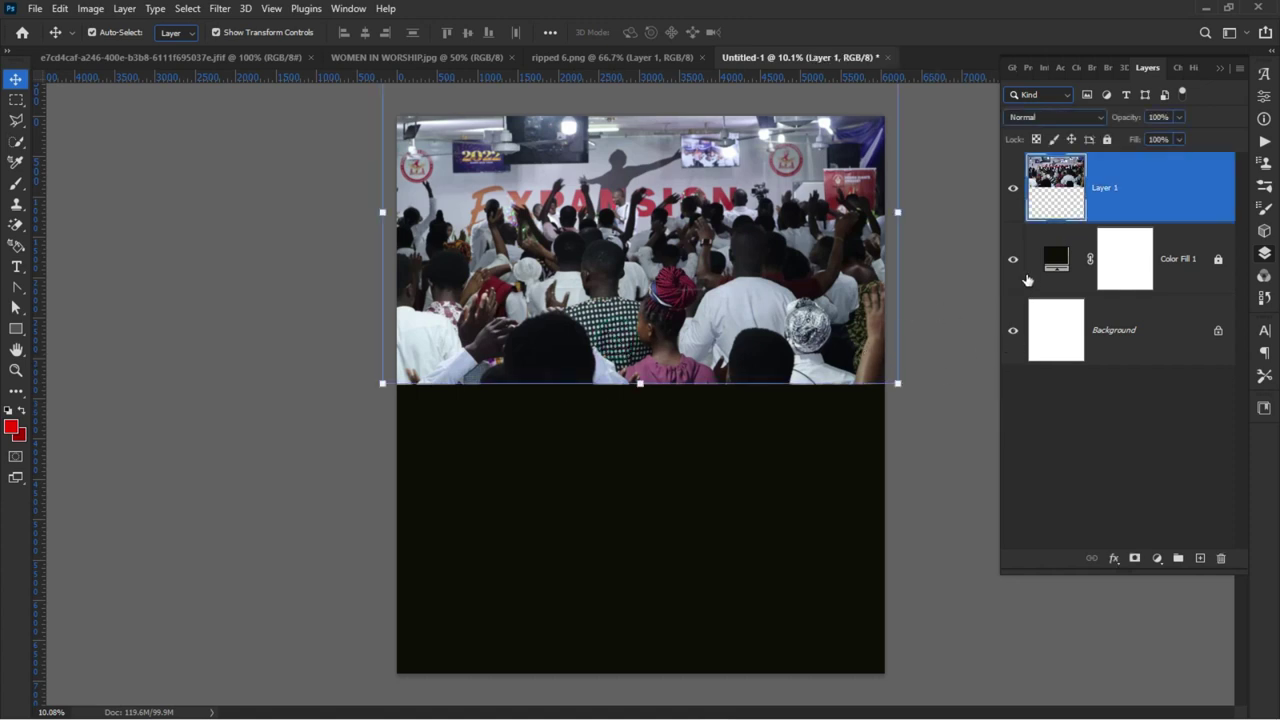
left_click(417, 428)
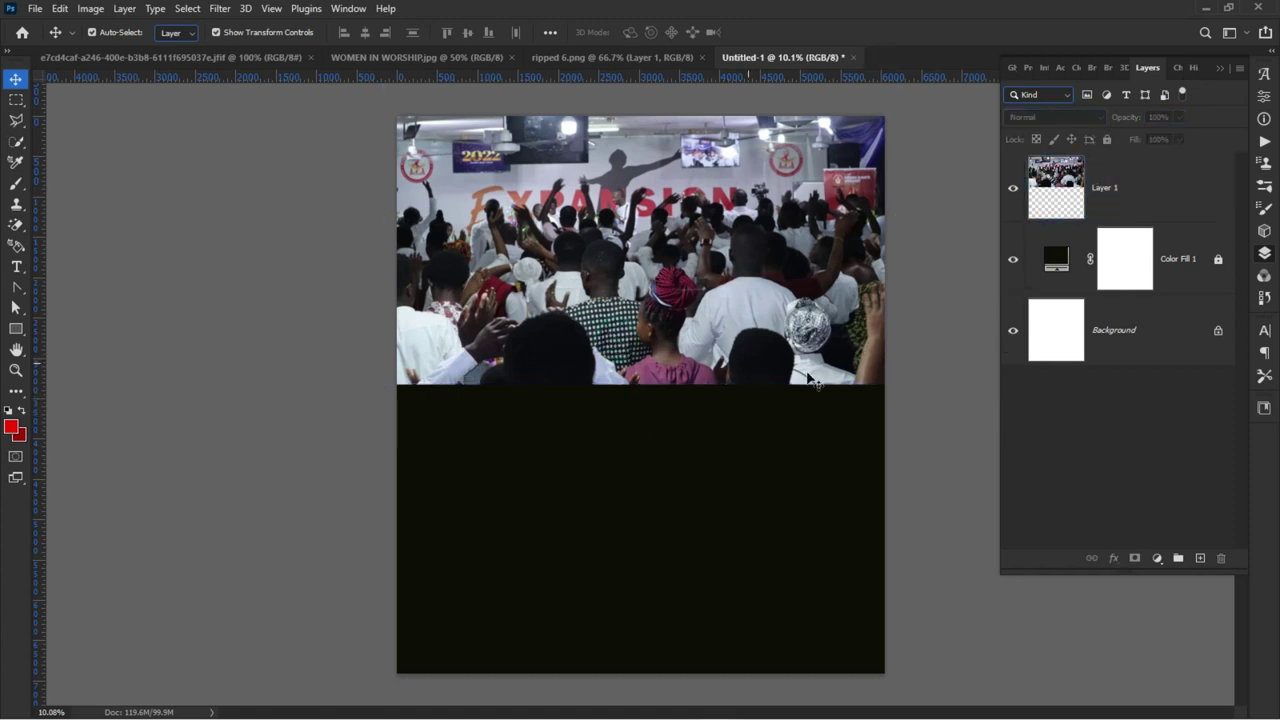
left_click(548, 380)
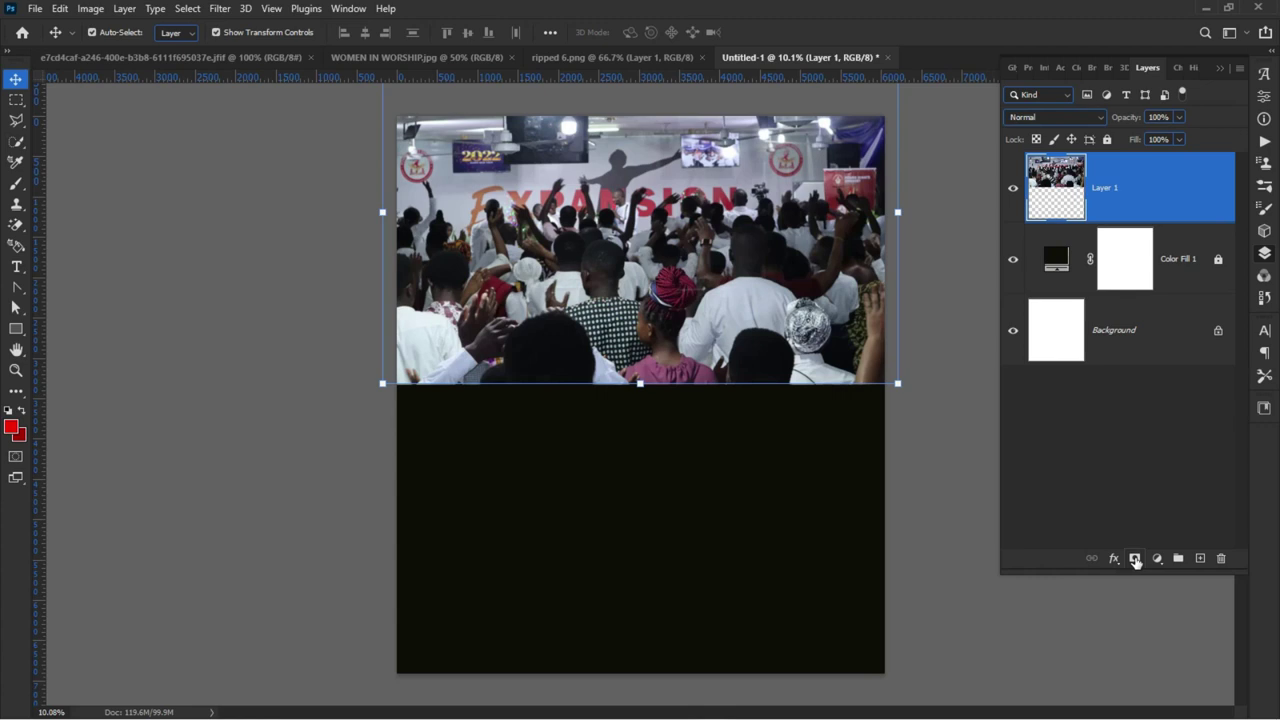
left_click(1135, 558)
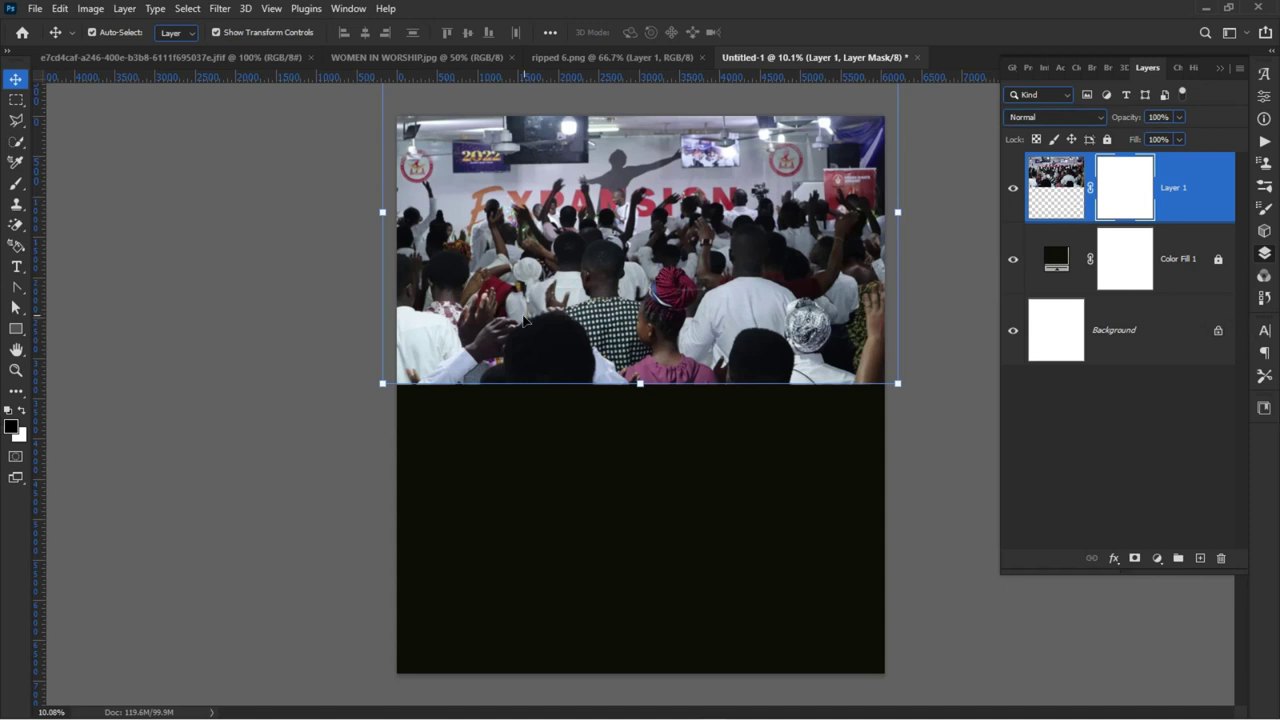
- Delete that layer mask and add a fresh white one
left_click(272, 313)
left_click(484, 336)
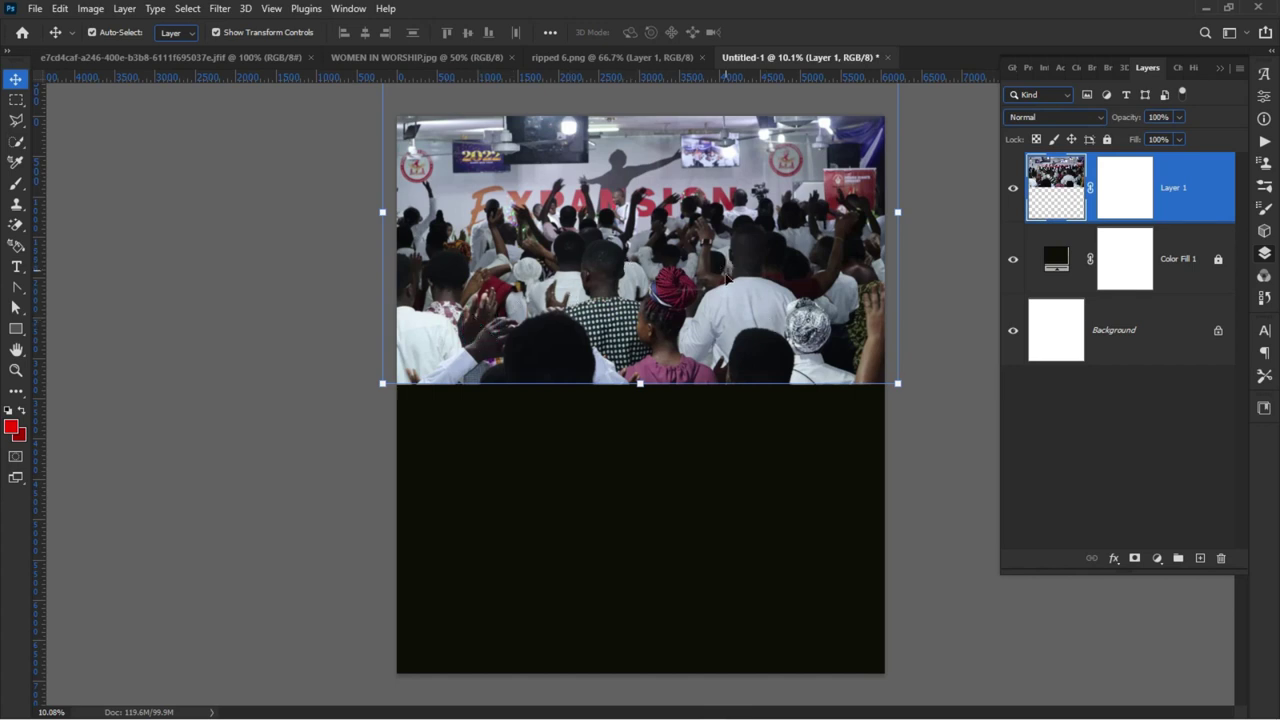
left_click(1134, 188)
right_click(1134, 188)
left_click(1130, 218)
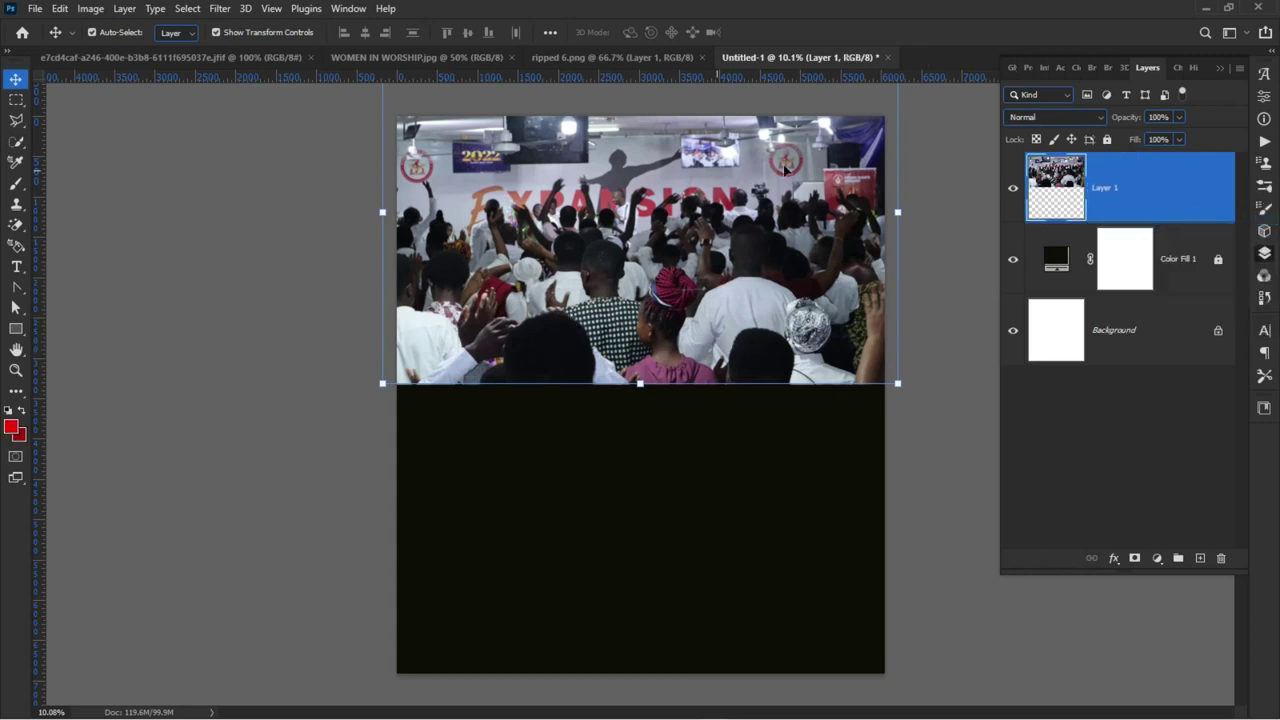
left_click(1134, 558)
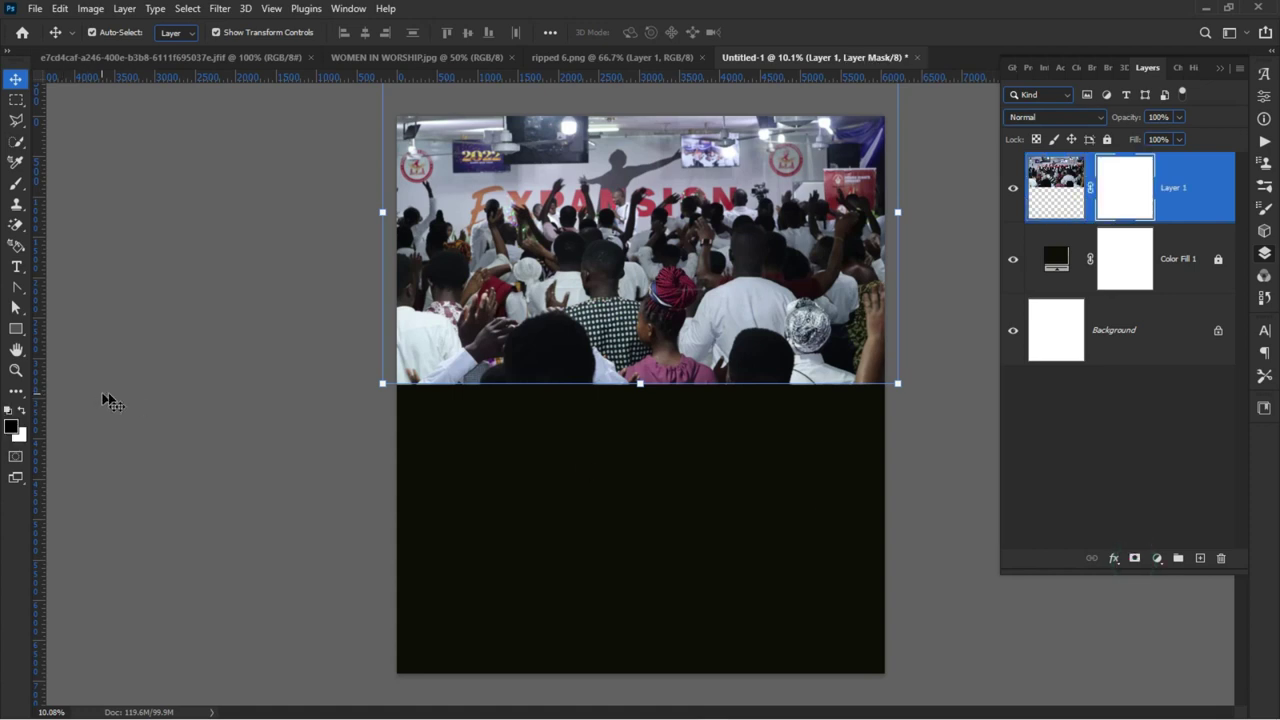
- Paint black with an enlarged brush on Layer 1's mask along the photo's bottom edge
key("b")
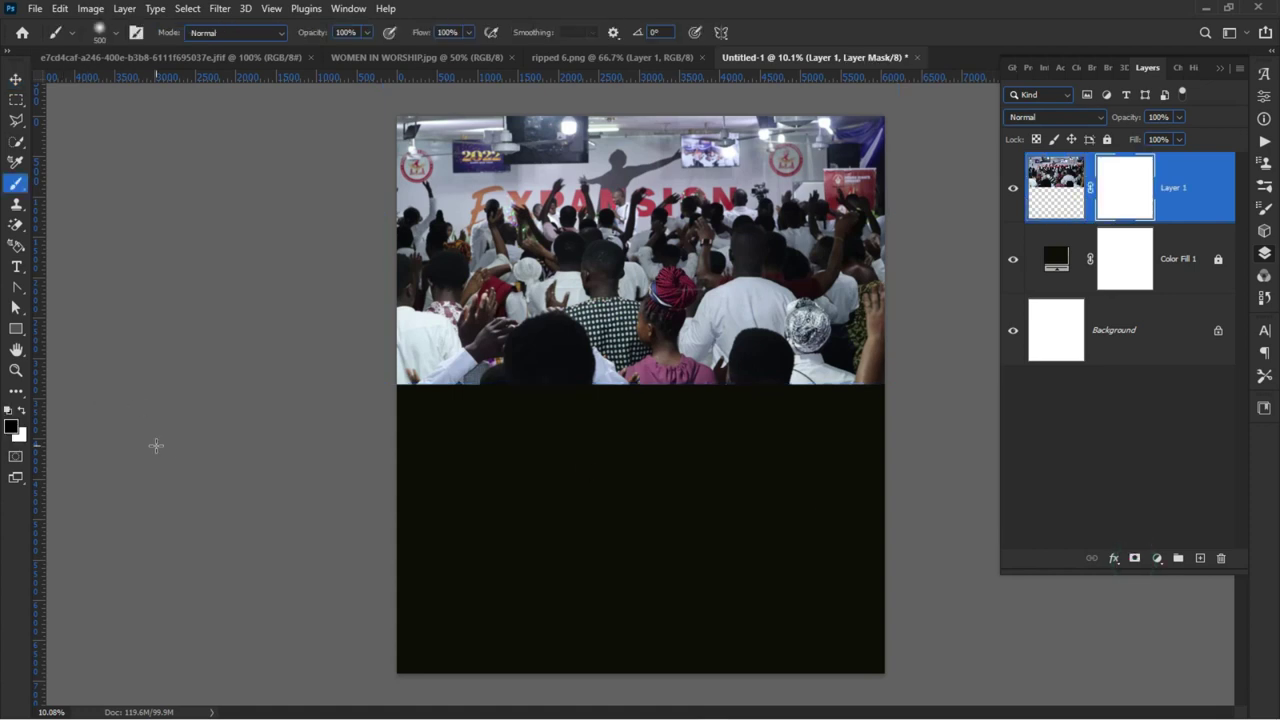
key("Tab")
key("Tab")
key("bracketright")
key("bracketright")
key("bracketright")
key("bracketright")
key("bracketright")
key("bracketright")
key("bracketright")
key("bracketright")
key("bracketright")
key("bracketright")
key("bracketright")
key("bracketright")
key("bracketright")
key("bracketright")
key("bracketright")
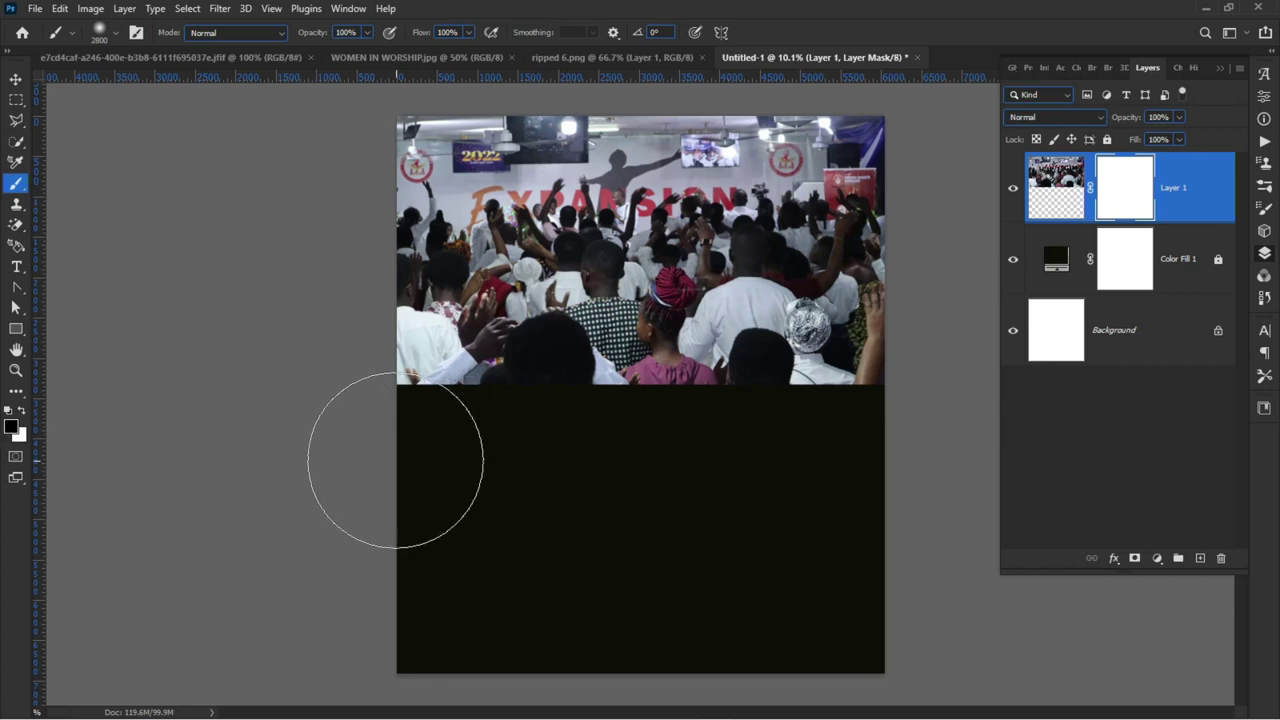
left_click_drag(920, 463, 640, 460)
key("ctrl+z")
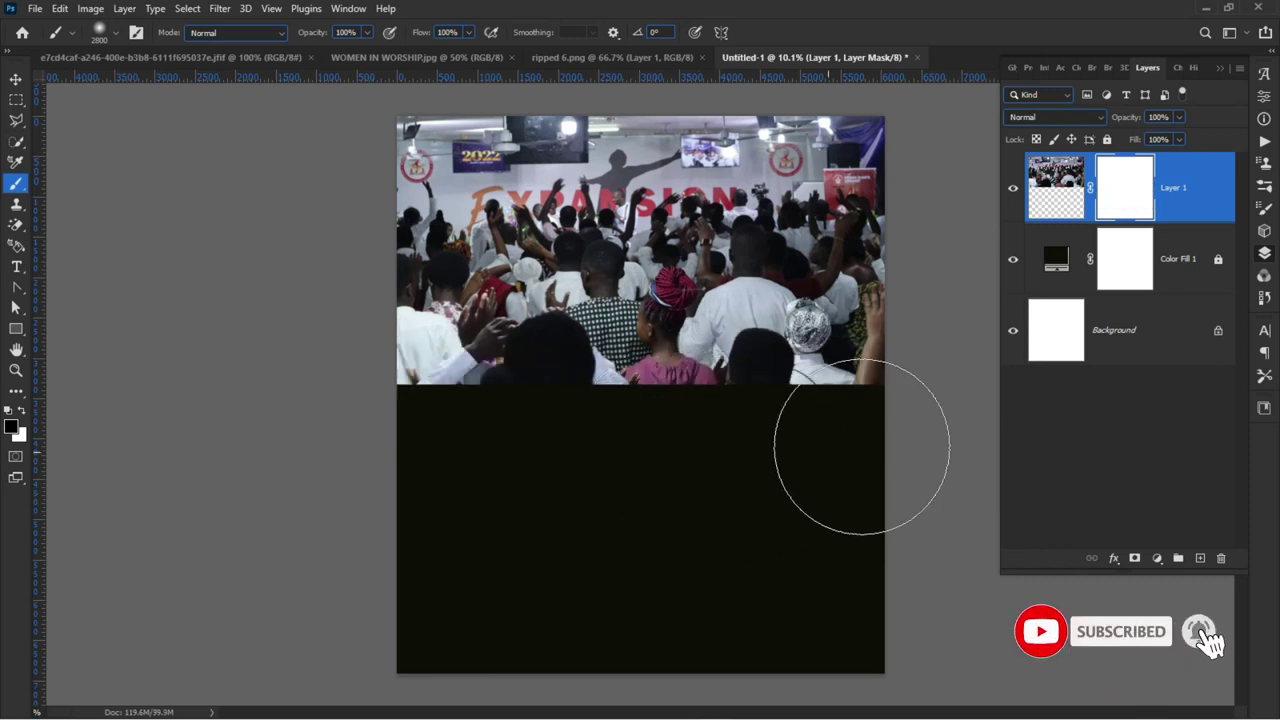
mouse_move(705, 455)
left_mouse_down()
mouse_move(343, 423)
mouse_move(380, 443)
mouse_move(946, 434)
mouse_move(237, 449)
mouse_move(1100, 391)
left_mouse_up()
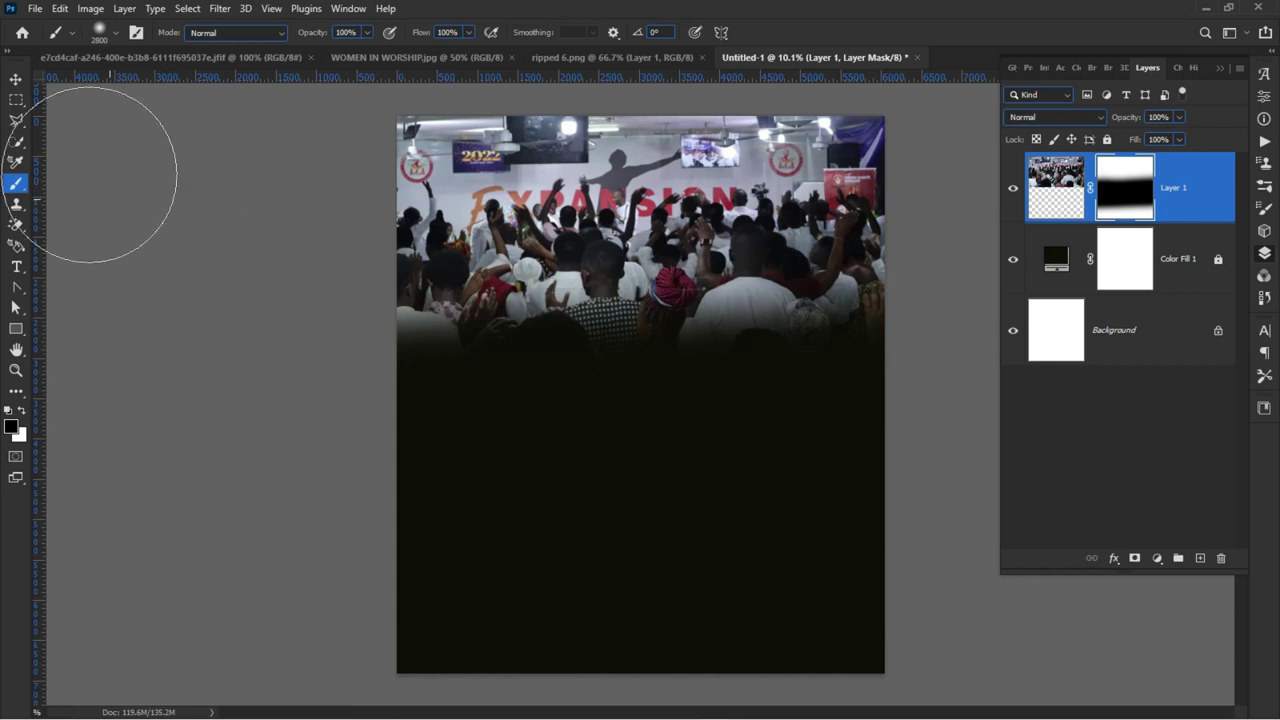
left_click(15, 79)
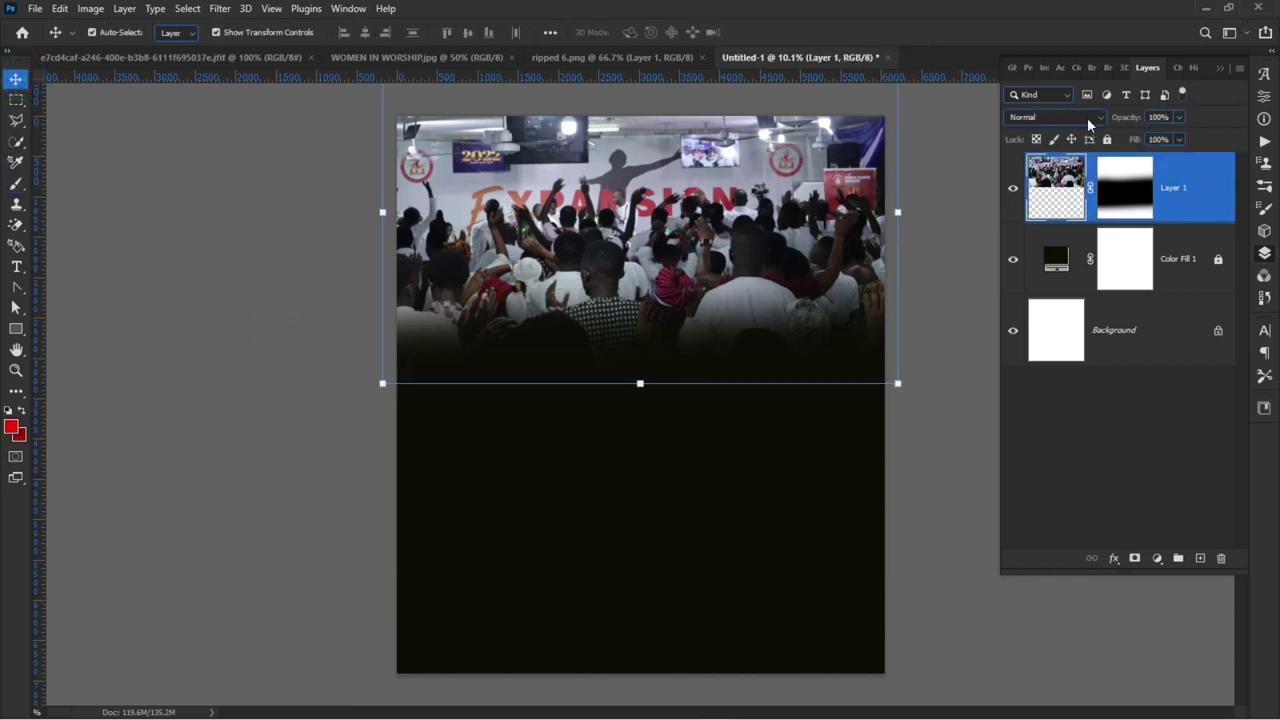
- Set Layer 1's blend mode to Soft Light and lower its opacity
left_click(1079, 116)
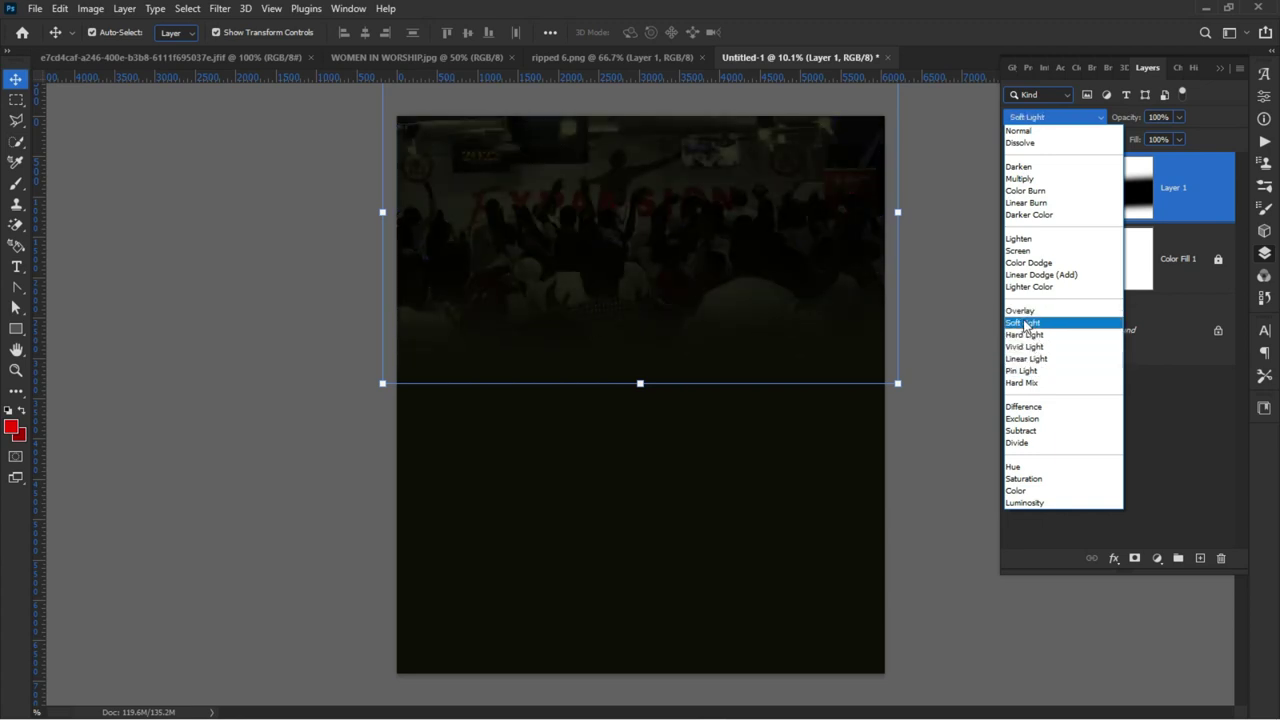
left_click(1025, 323)
left_click(243, 291)
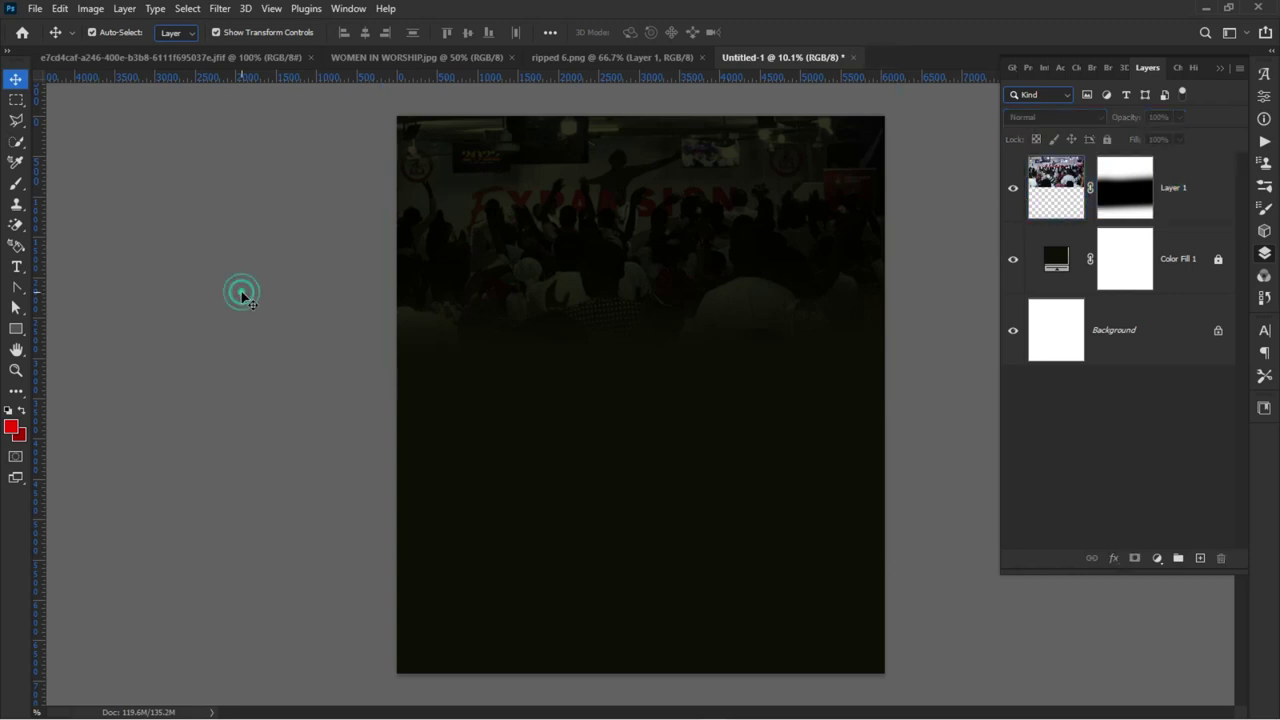
left_click(574, 220)
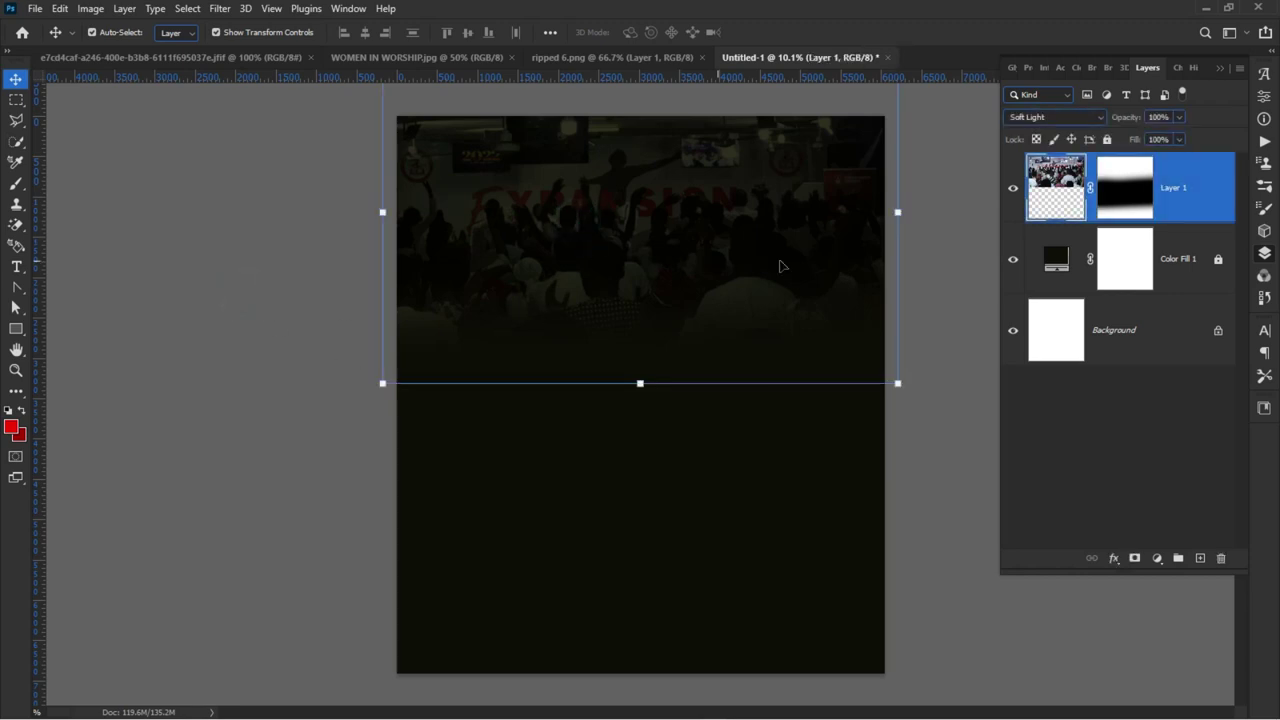
left_click_drag(1133, 119, 1083, 132)
- Change the Color Fill 1 colour to the darker near-black 080804
left_click(1072, 266)
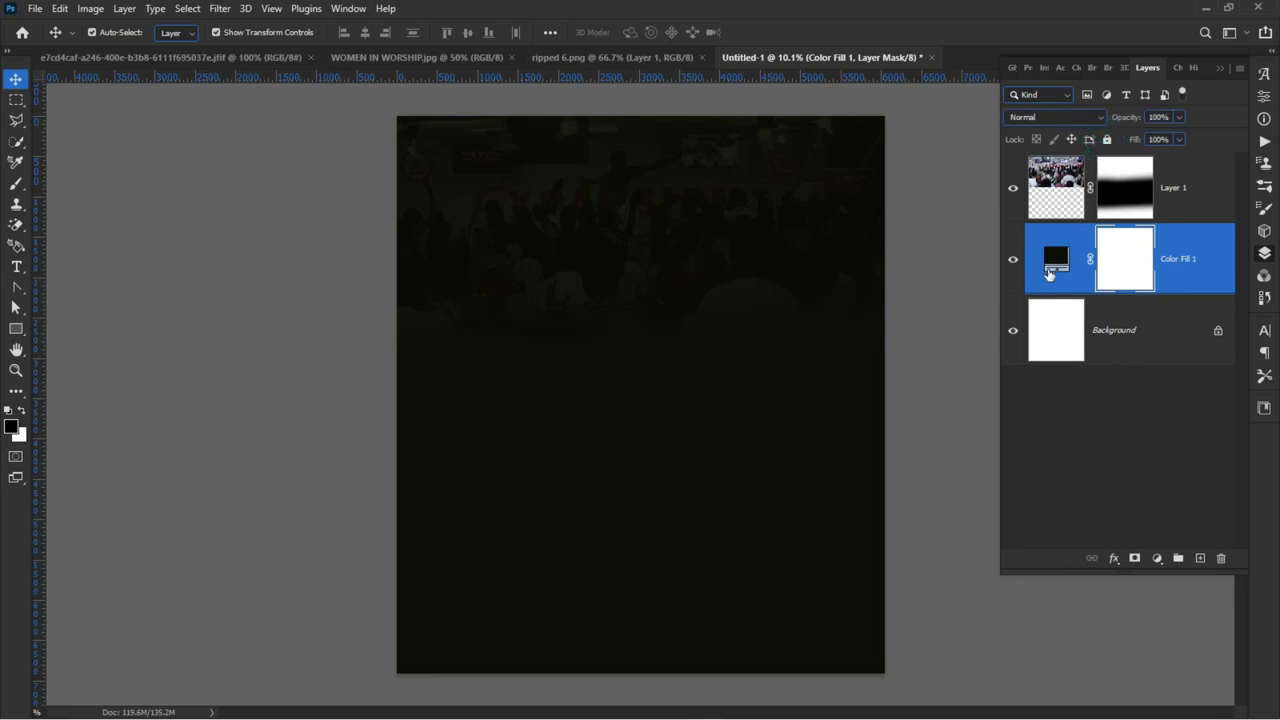
double_click(1056, 259)
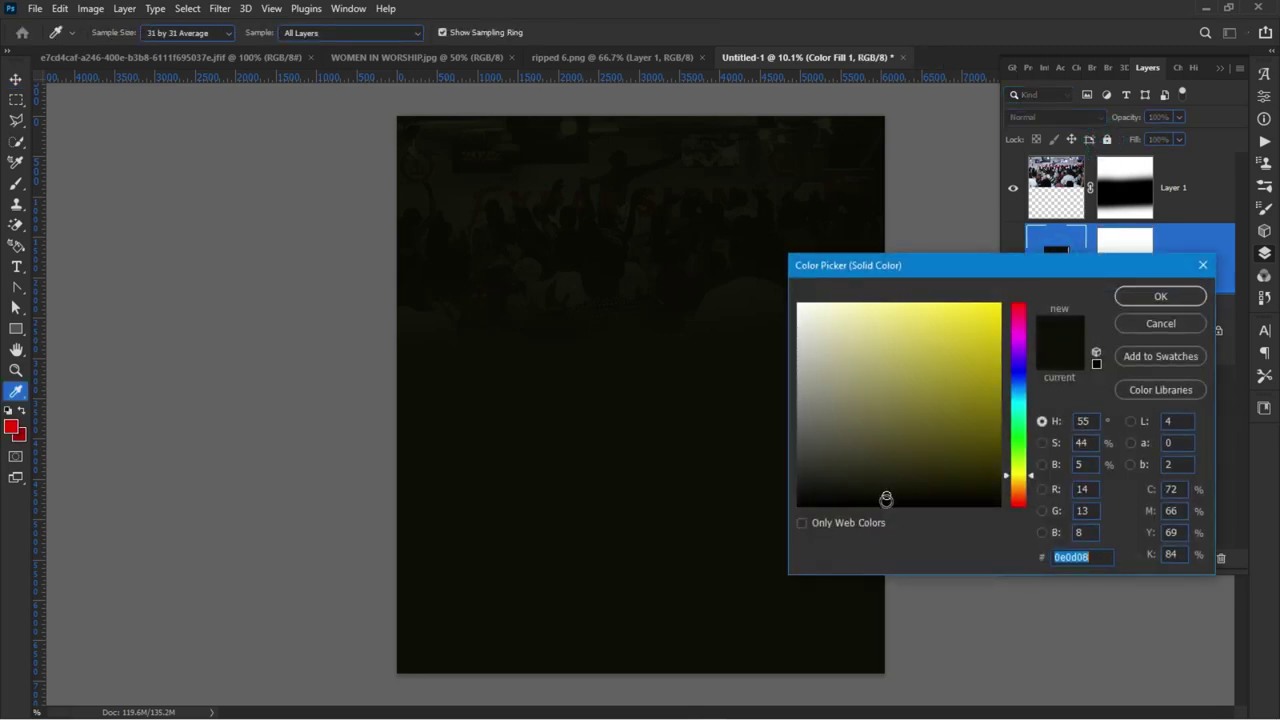
left_click(887, 501)
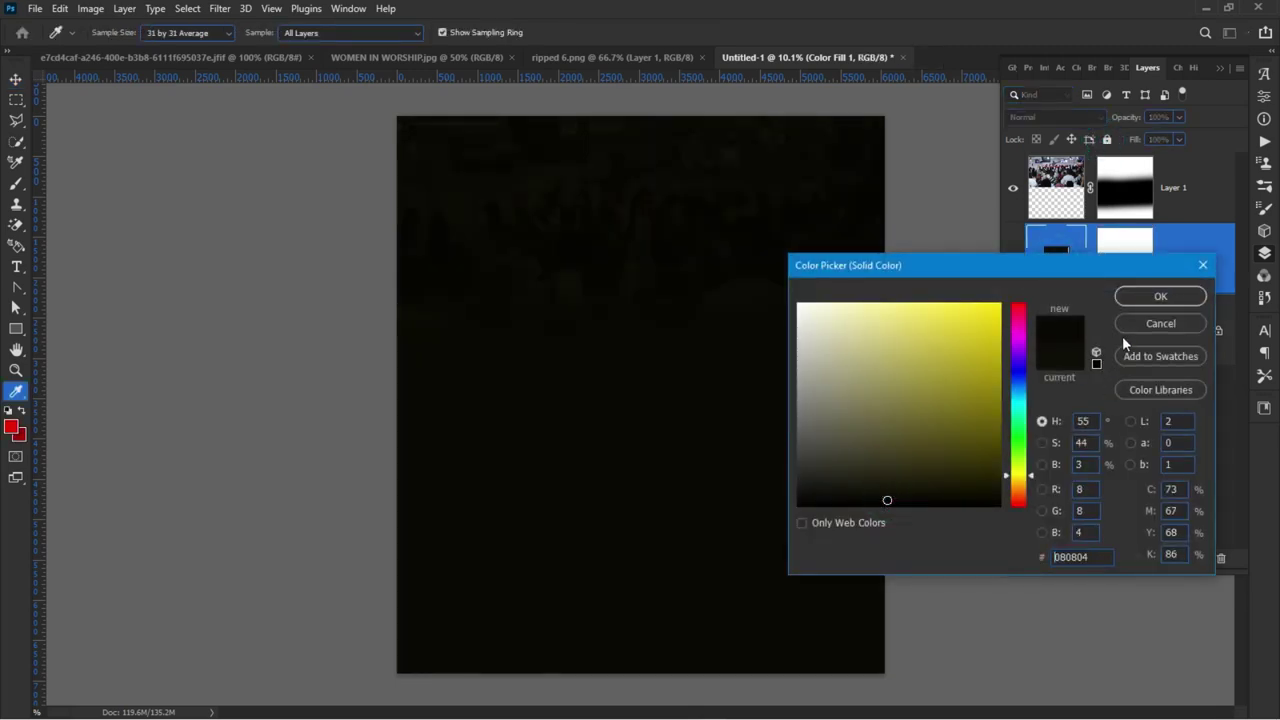
left_click(1158, 297)
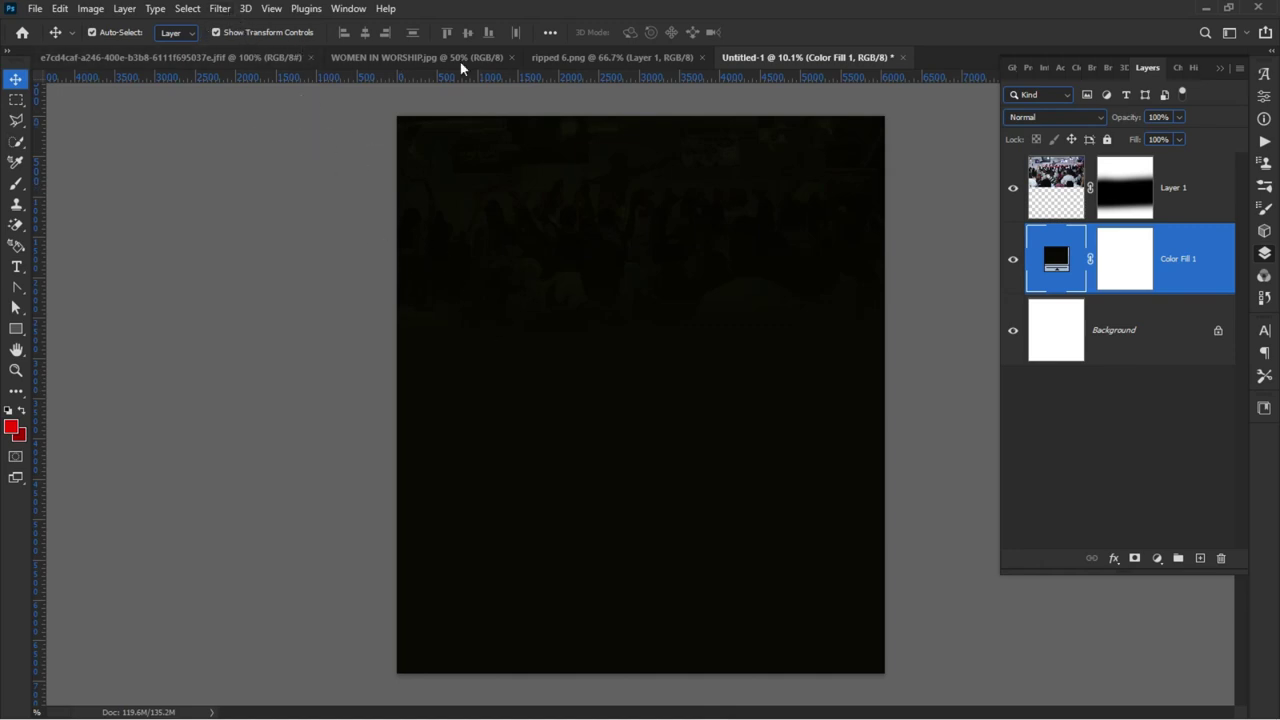
- Apply Filter > Noise > Add Noise to Color Fill 1, prompting rasterization
left_click(226, 14)
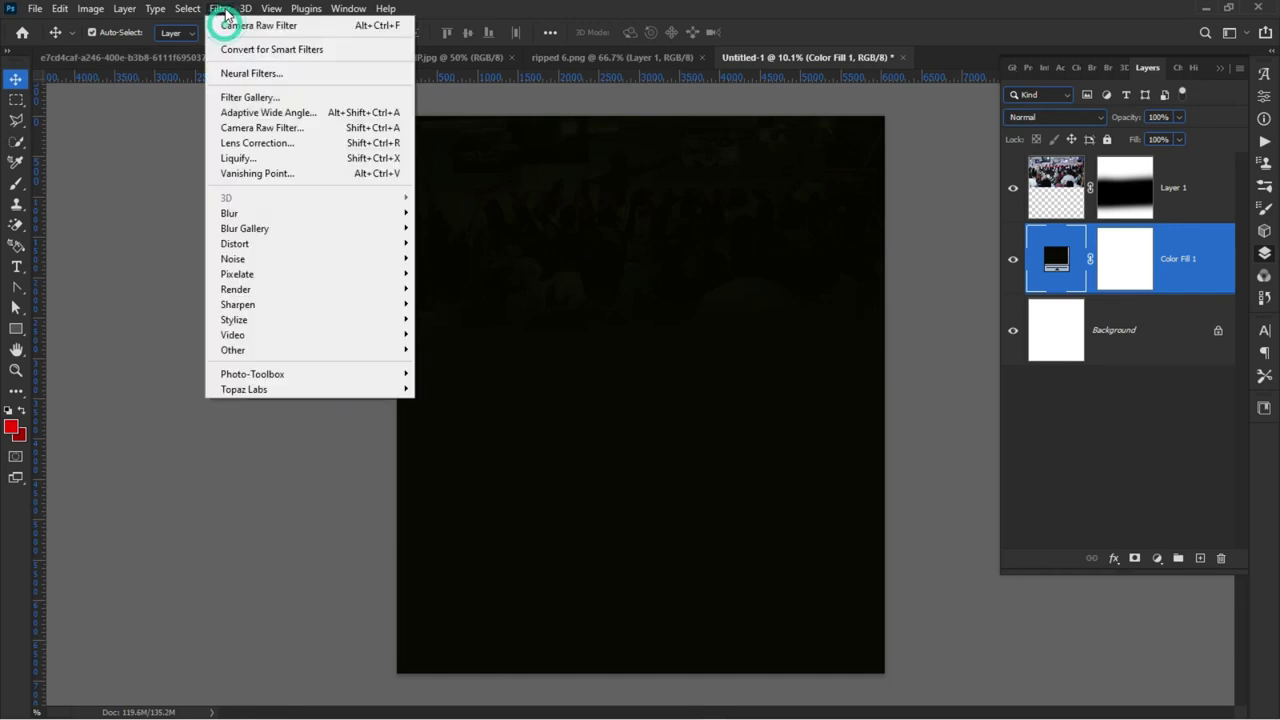
left_click(219, 9)
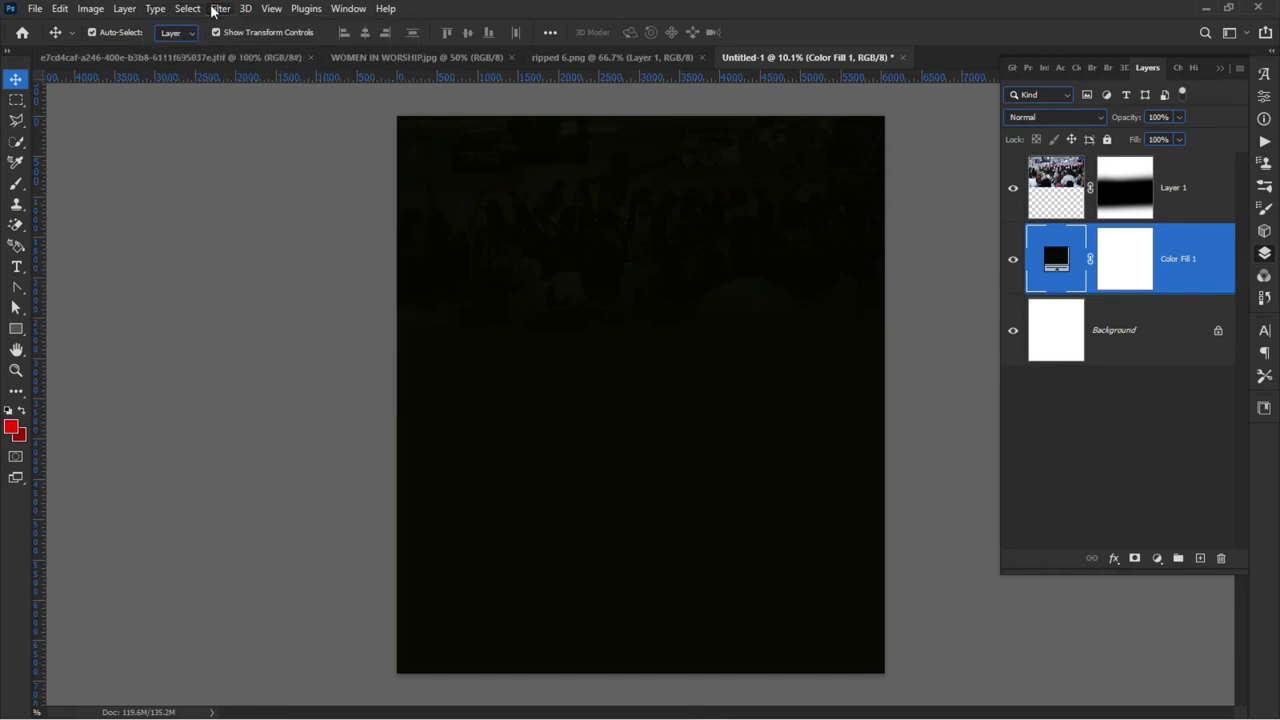
left_click(216, 9)
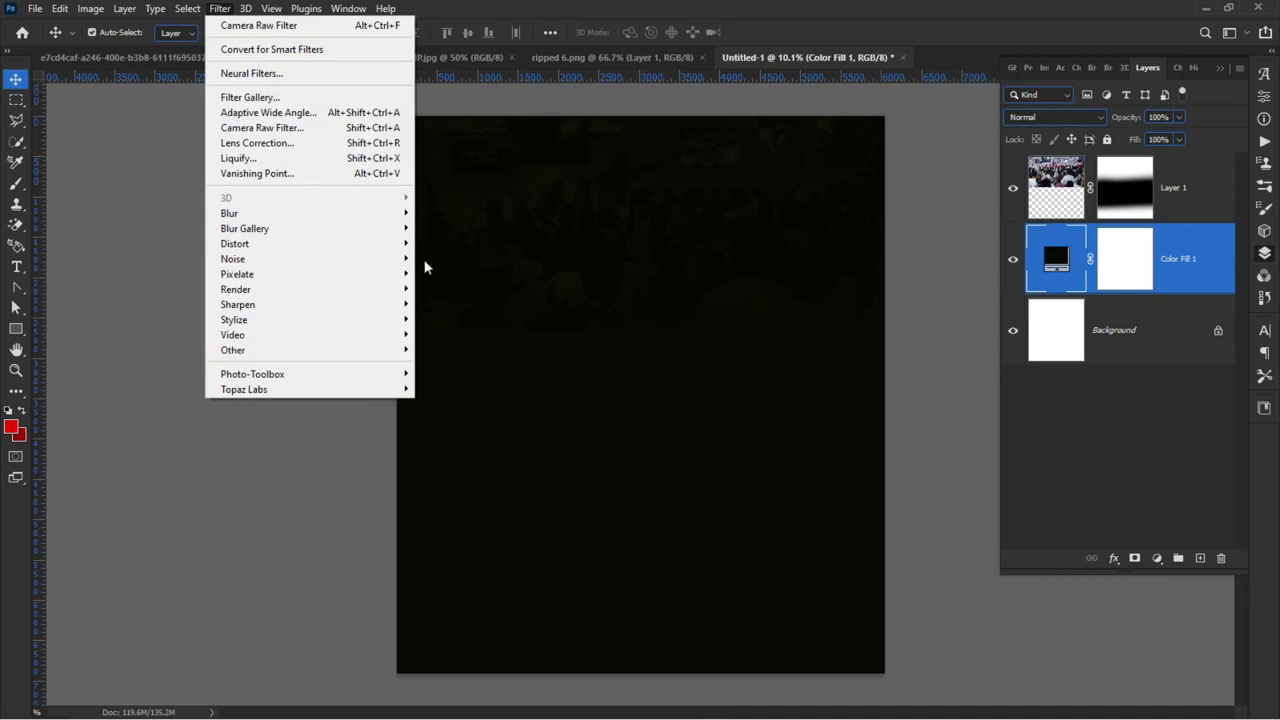
left_click(386, 260)
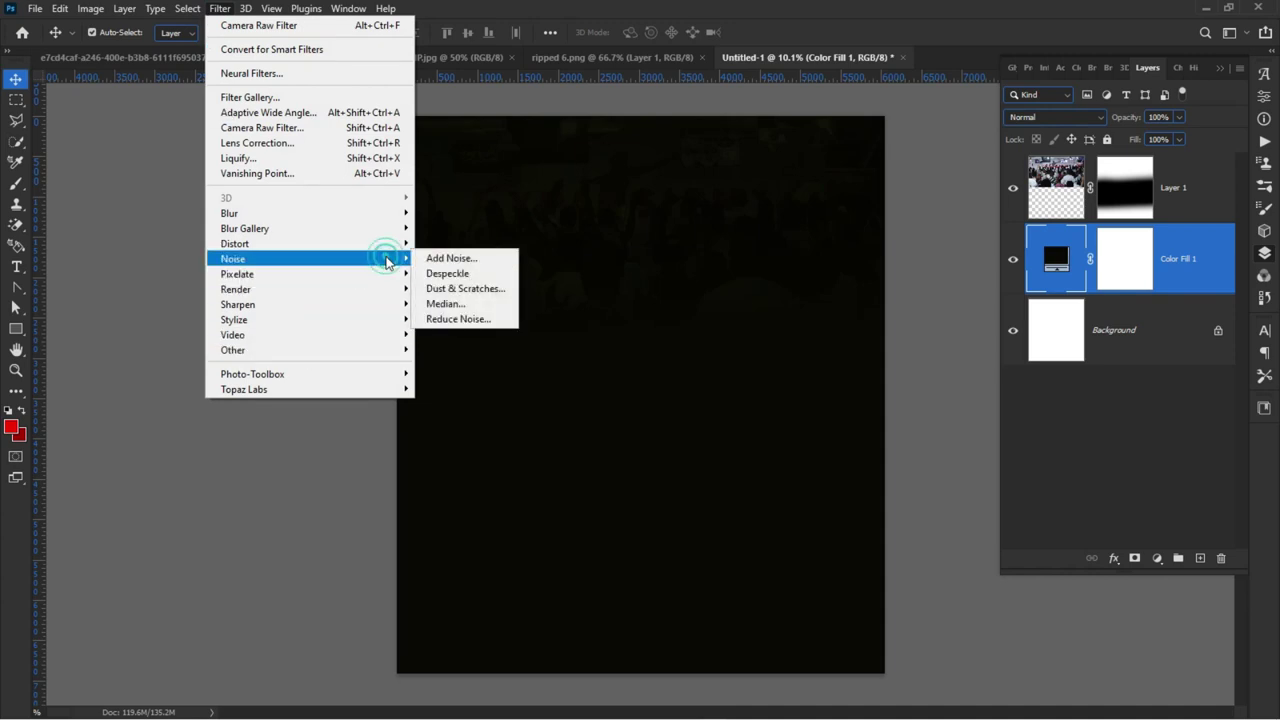
left_click(447, 259)
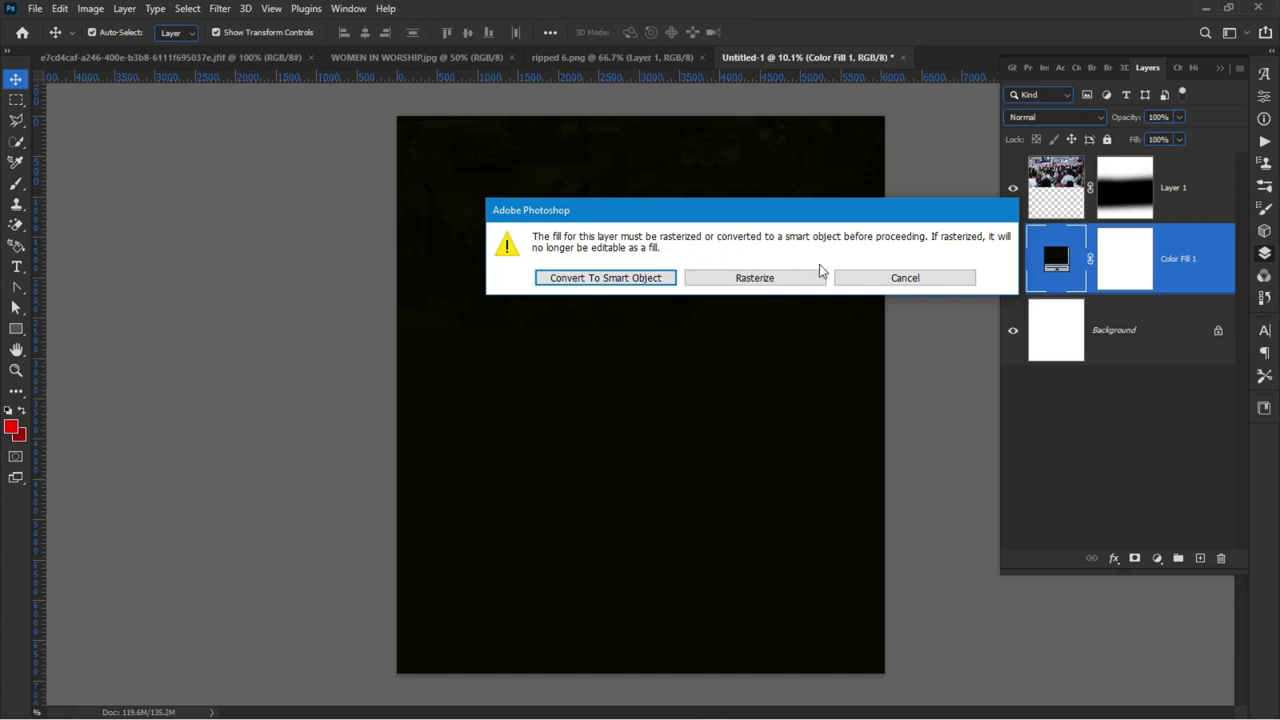
- Rasterize Color Fill 1 and compare the canvas with the noise preview on and off
left_click(728, 286)
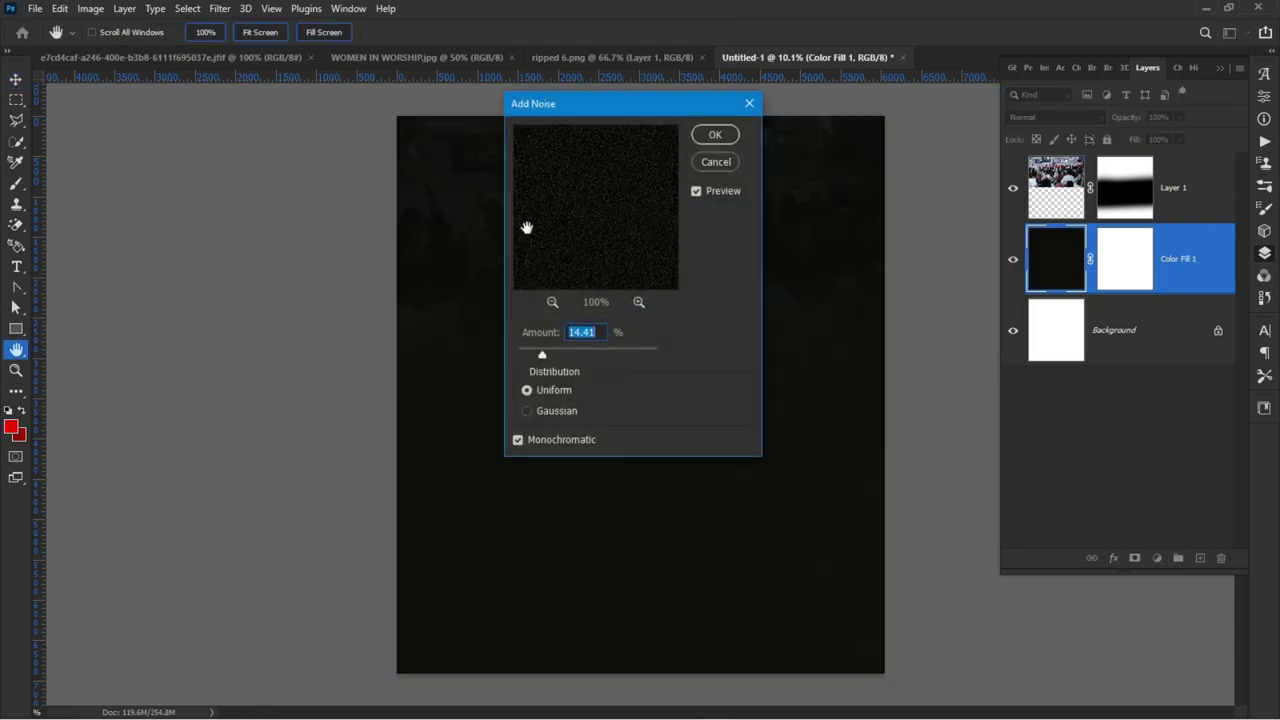
left_click_drag(565, 107, 218, 188)
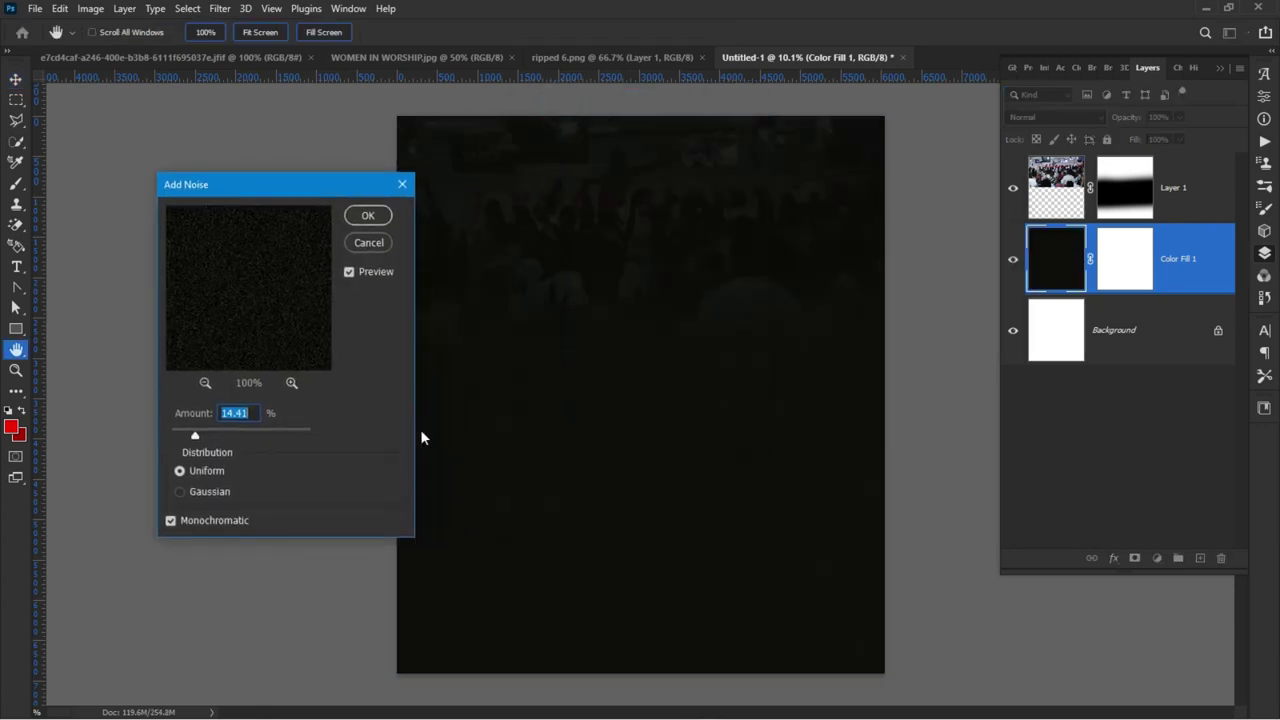
left_click(349, 272)
left_click(349, 272)
left_click(349, 272)
left_click(349, 272)
left_click(349, 272)
left_click(349, 272)
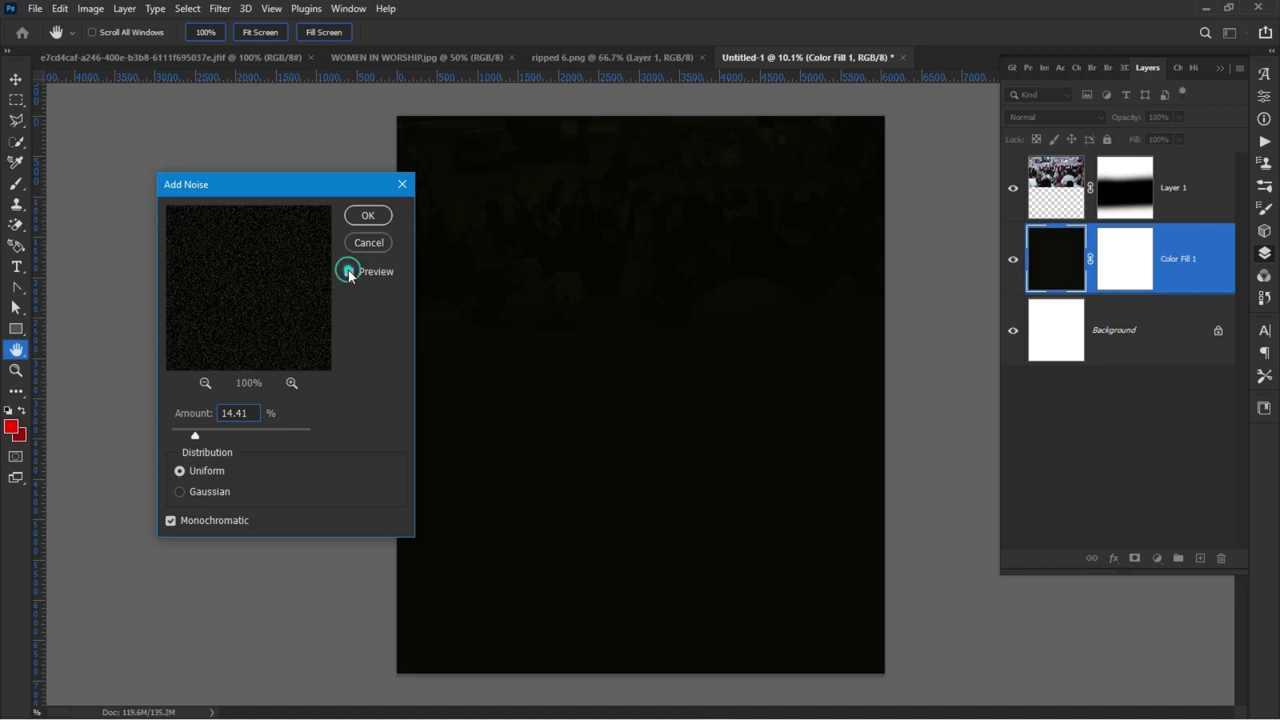
left_click(349, 272)
left_click(349, 272)
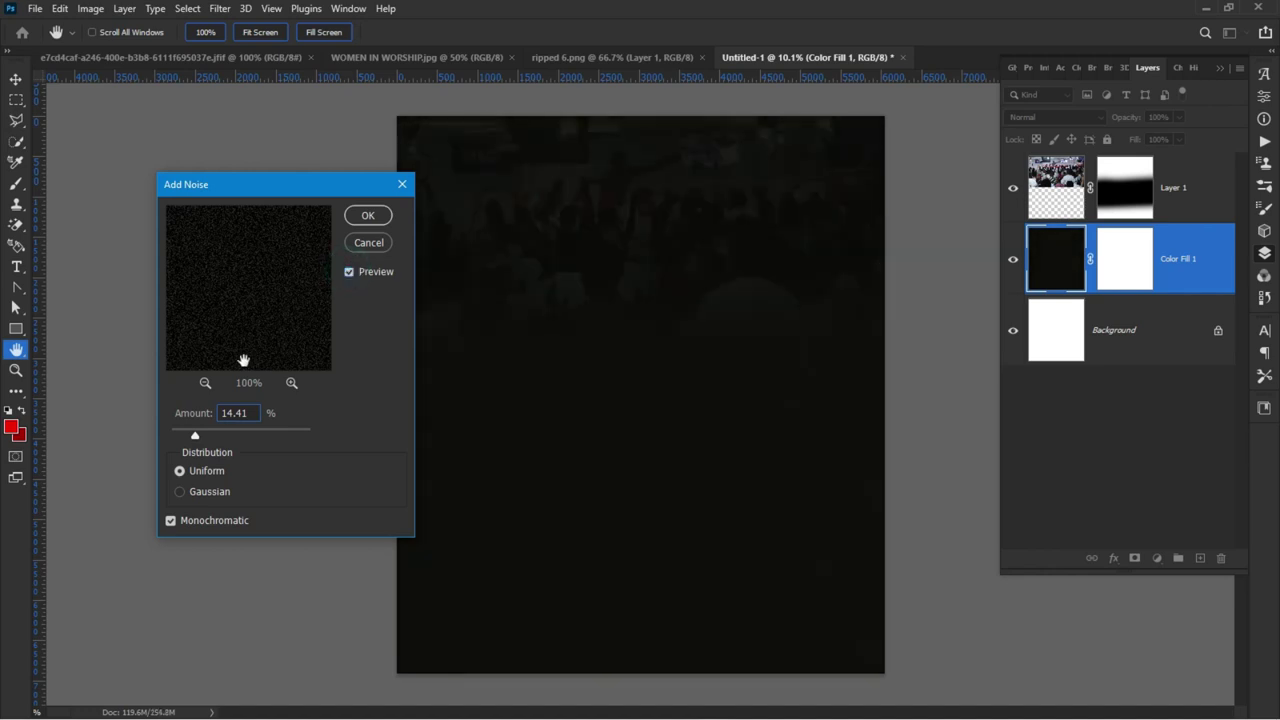
- Apply 11.07% Uniform monochromatic noise to the fill layer
left_click_drag(193, 437, 189, 435)
left_click(350, 274)
left_click(352, 276)
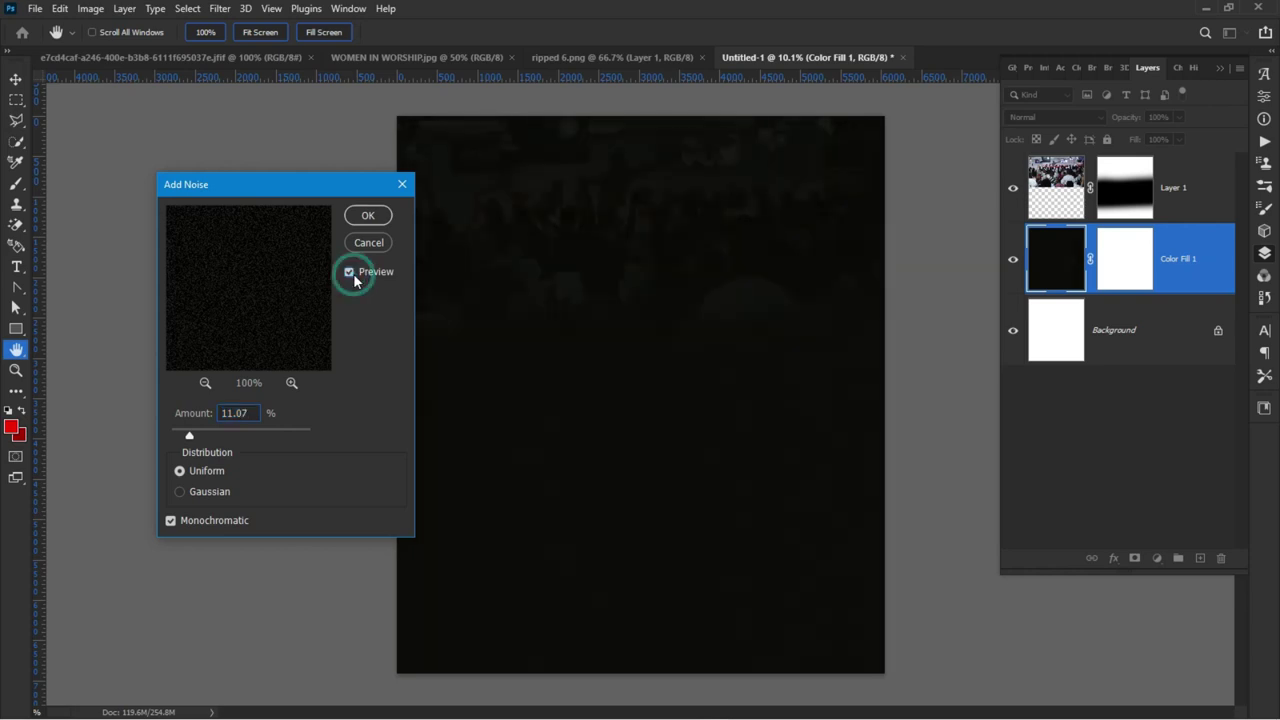
left_click(364, 216)
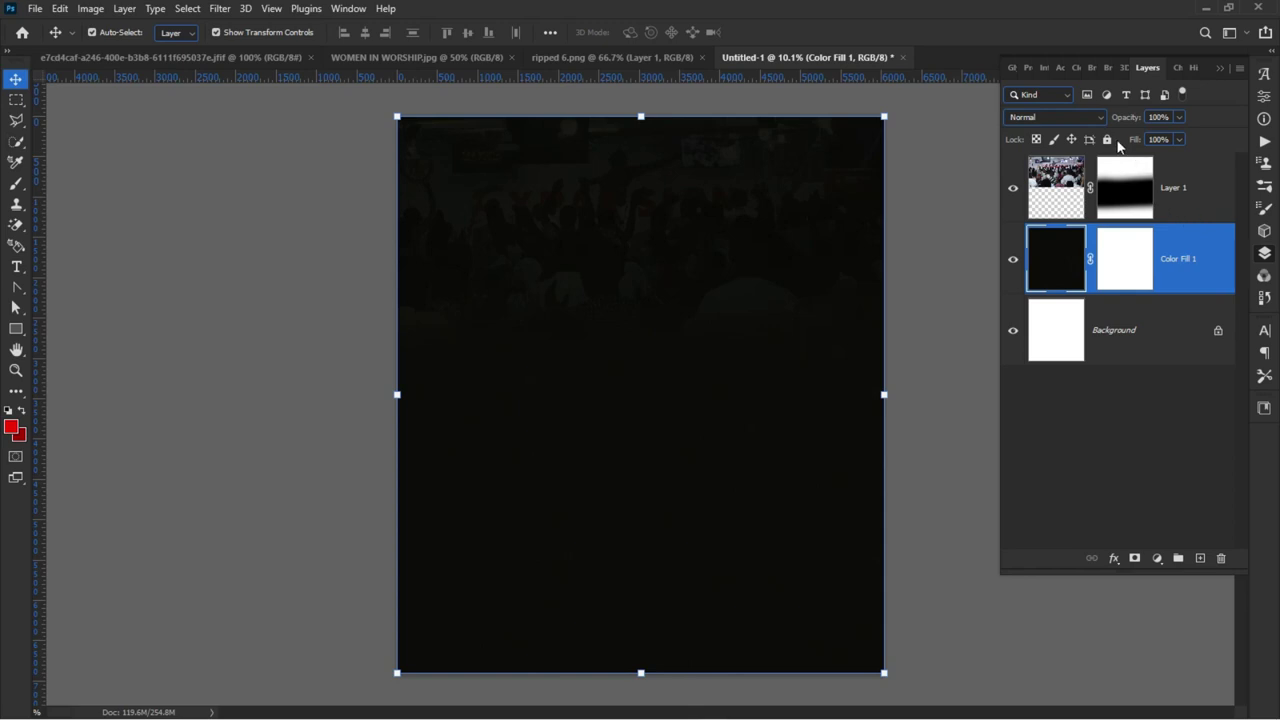
- Lock the Color Fill 1 layer and bring up the Open dialog
left_click(1106, 139)
left_click(229, 504)
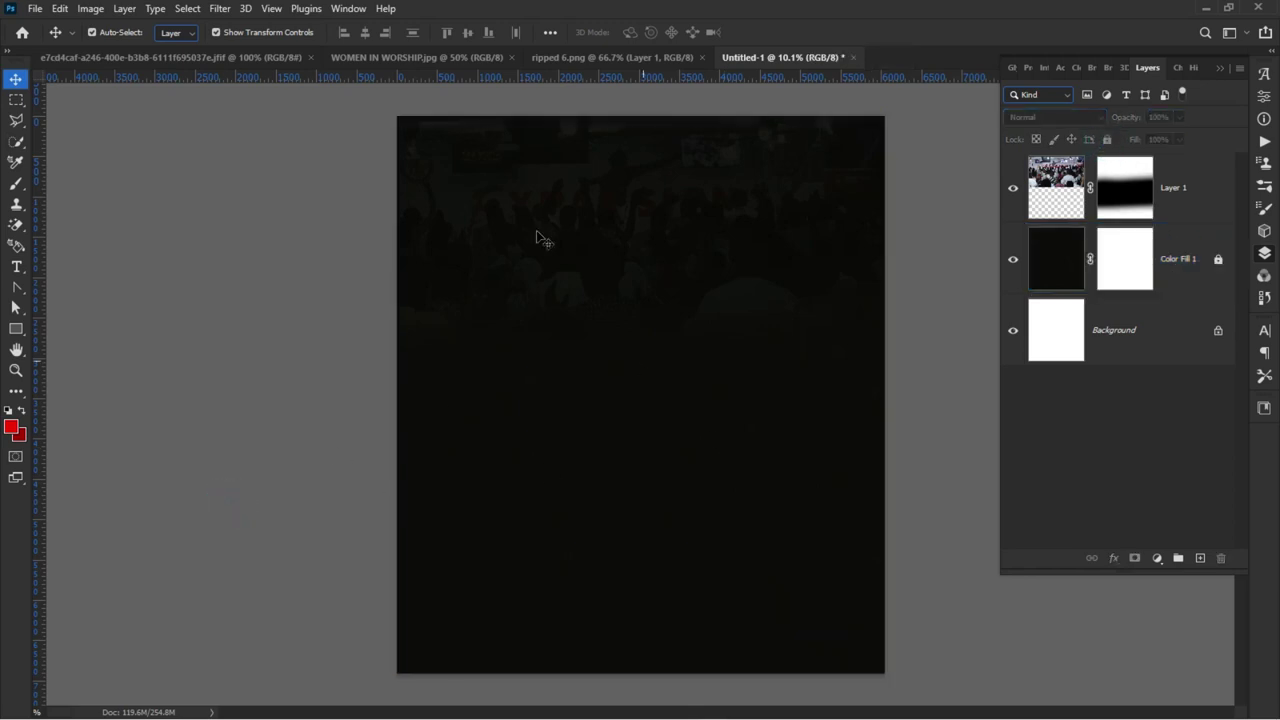
left_click(34, 9)
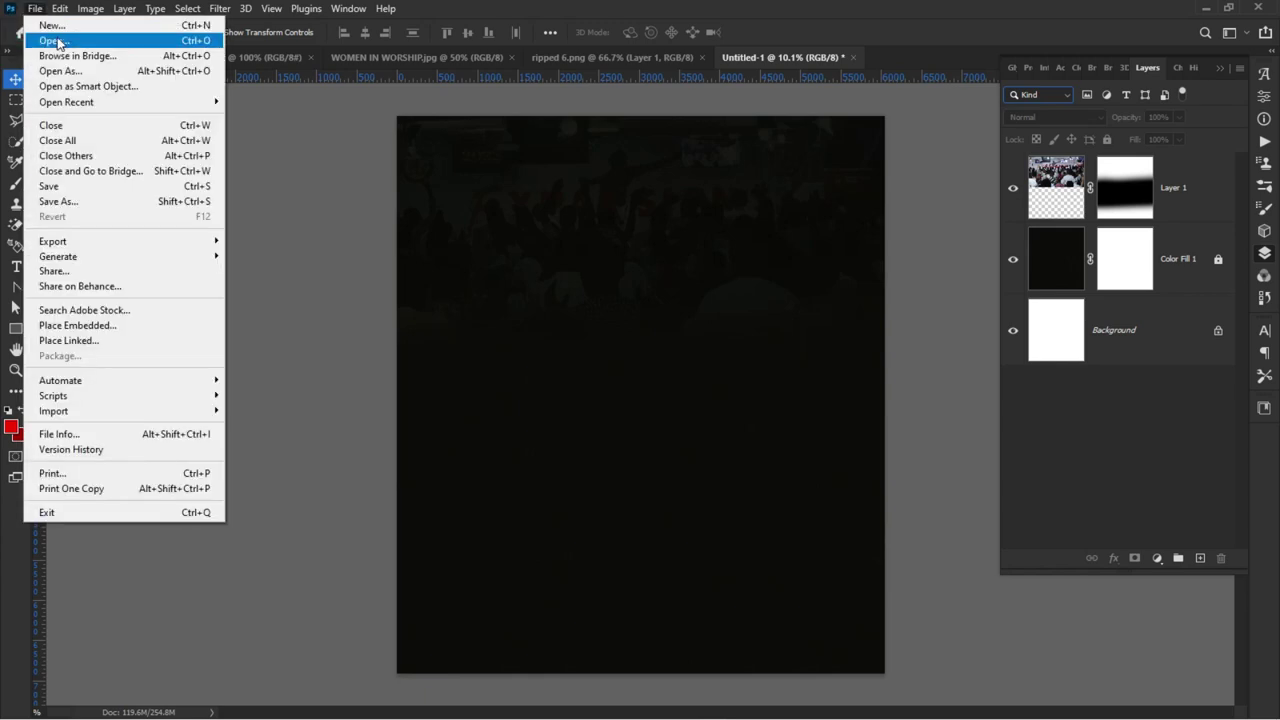
left_click(58, 42)
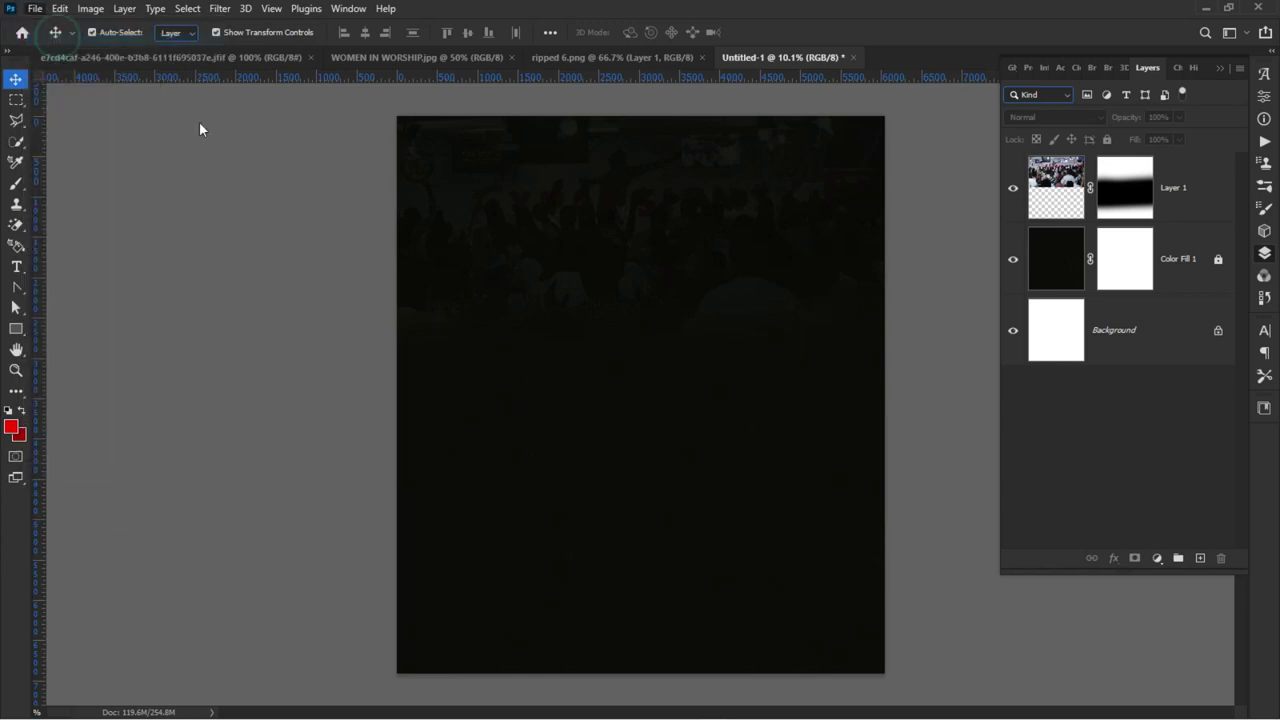
scroll(441, 414, "down", 2)
scroll(443, 413, "up", 2)
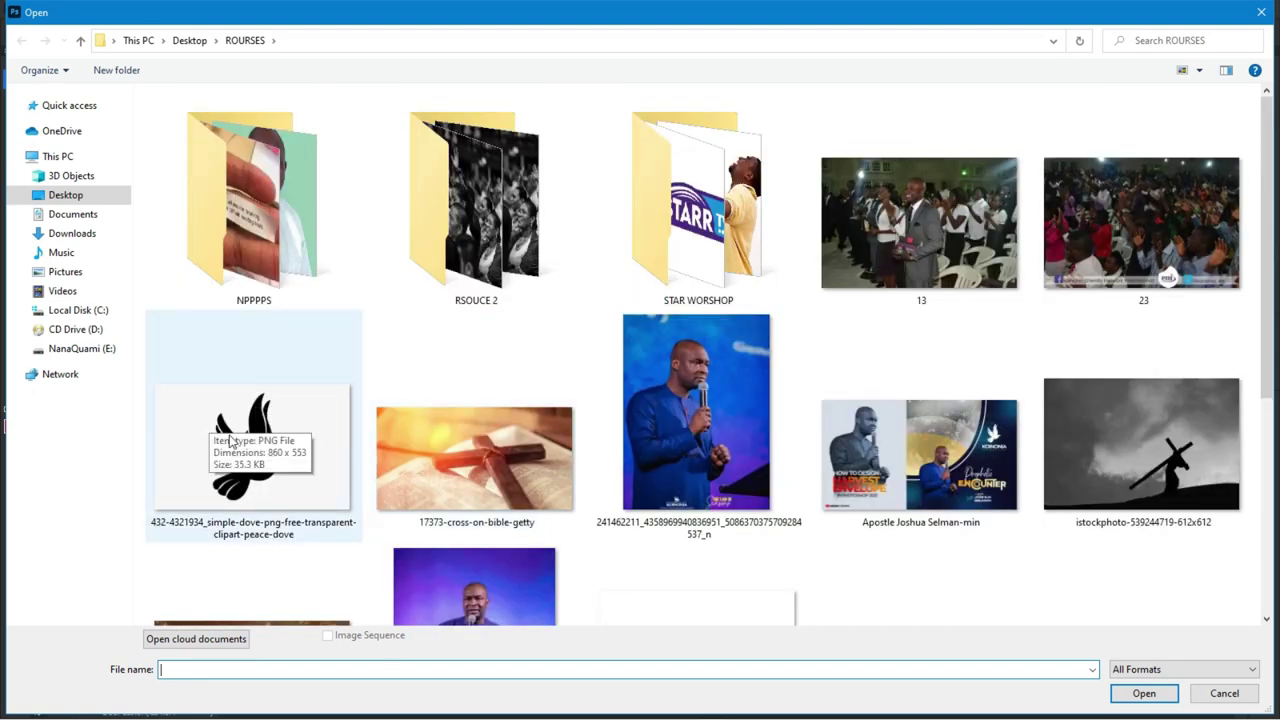
- Browse to the POWER GIANTS folder on drive E: and open wqwwq.jpg
left_click(86, 350)
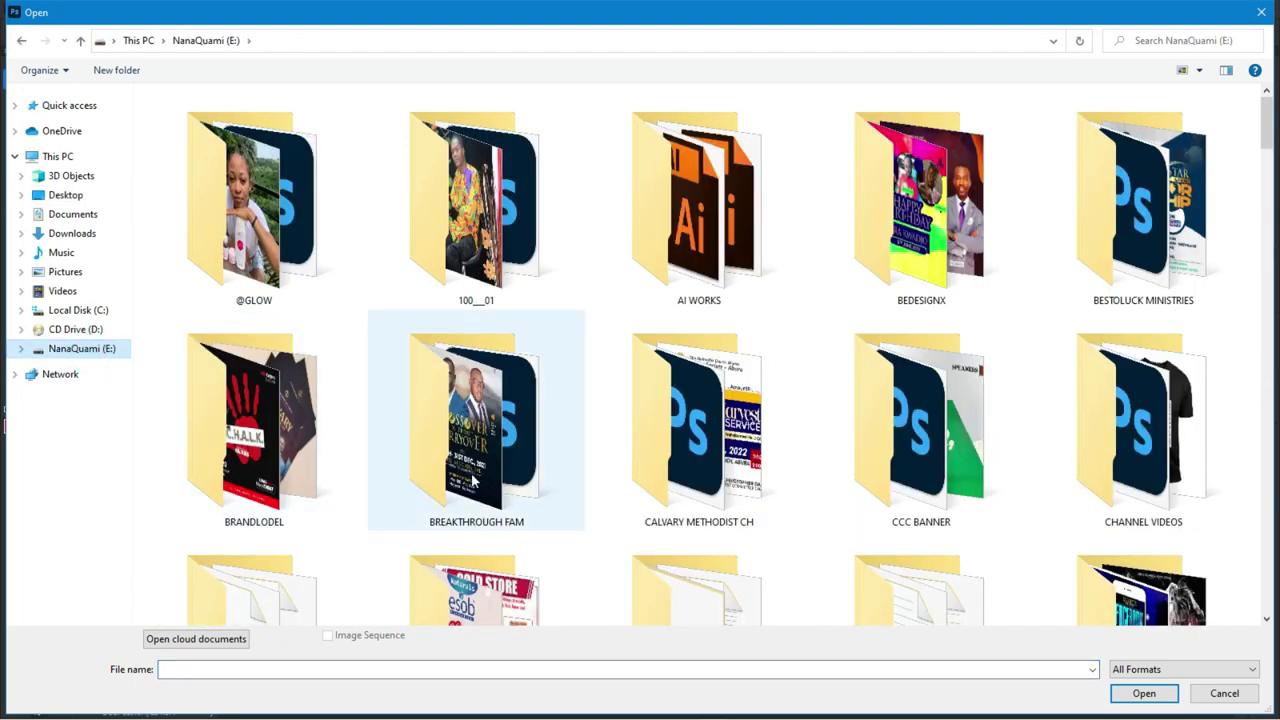
scroll(475, 481, "down", 10)
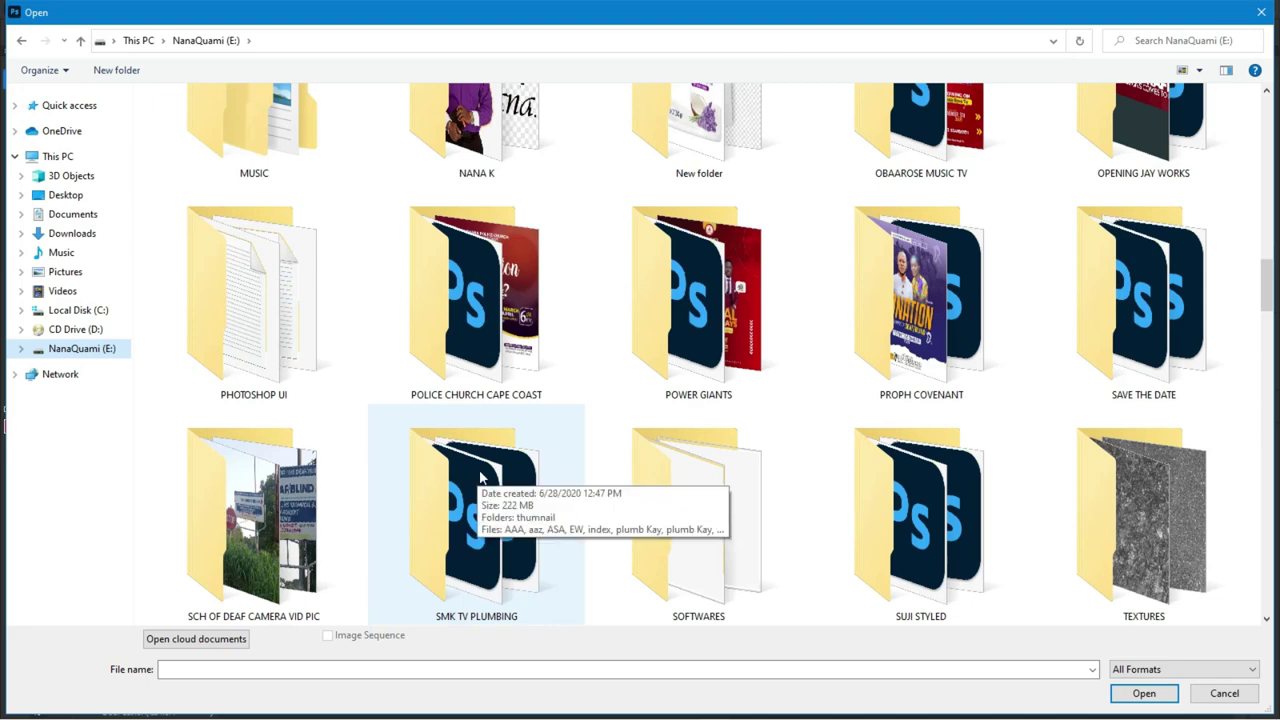
scroll(480, 478, "down", 9)
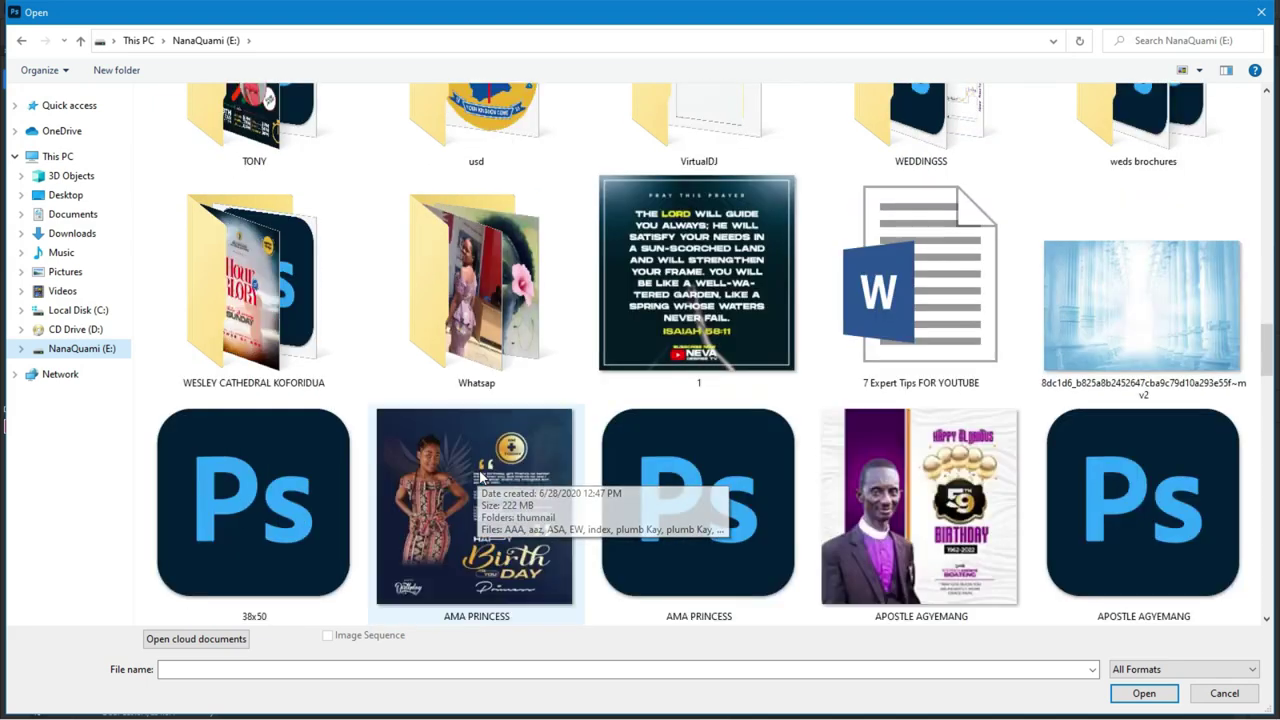
scroll(480, 478, "up", 1)
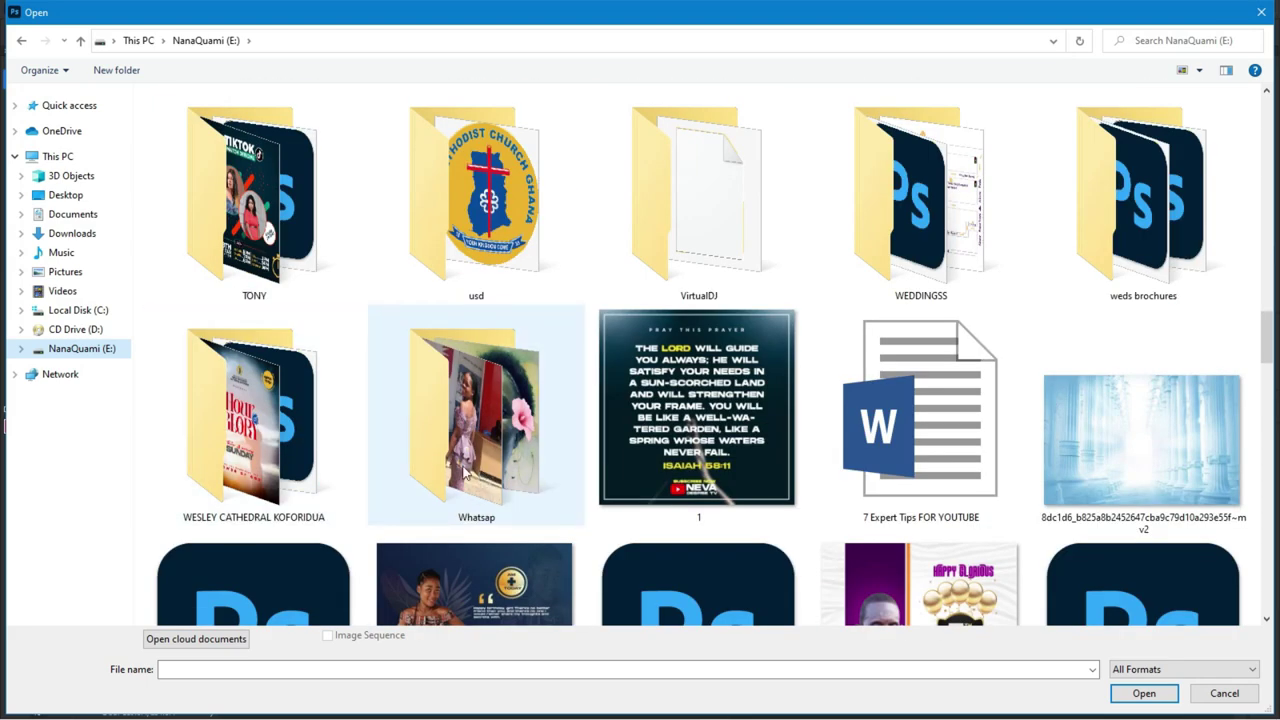
scroll(436, 462, "down", 1)
scroll(436, 462, "down", 2)
scroll(440, 457, "up", 3)
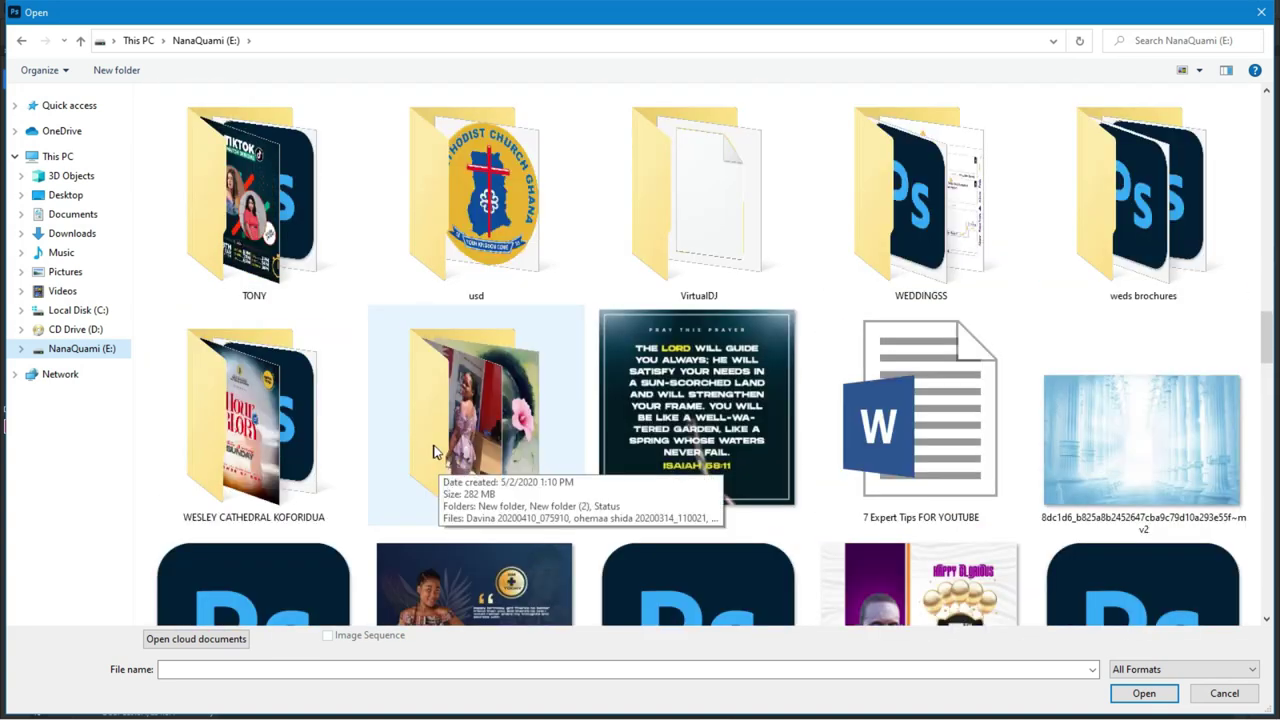
scroll(435, 452, "down", 5)
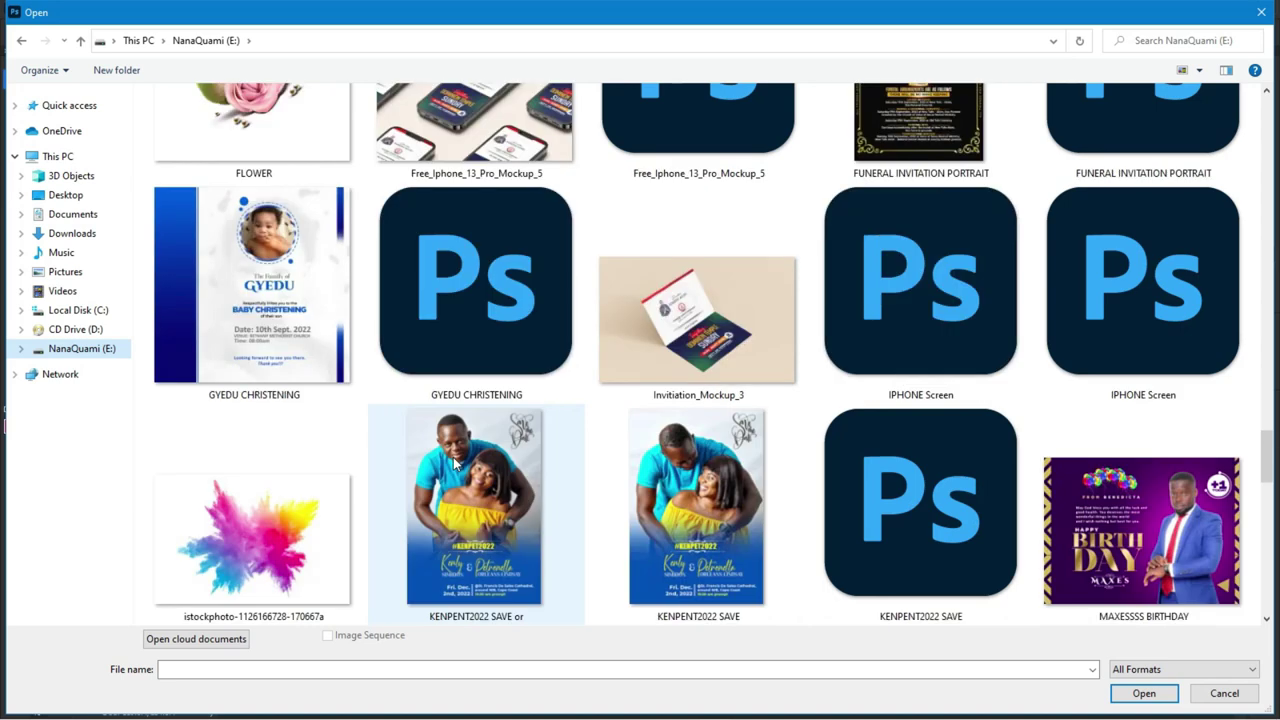
scroll(453, 457, "down", 1)
scroll(453, 457, "up", 7)
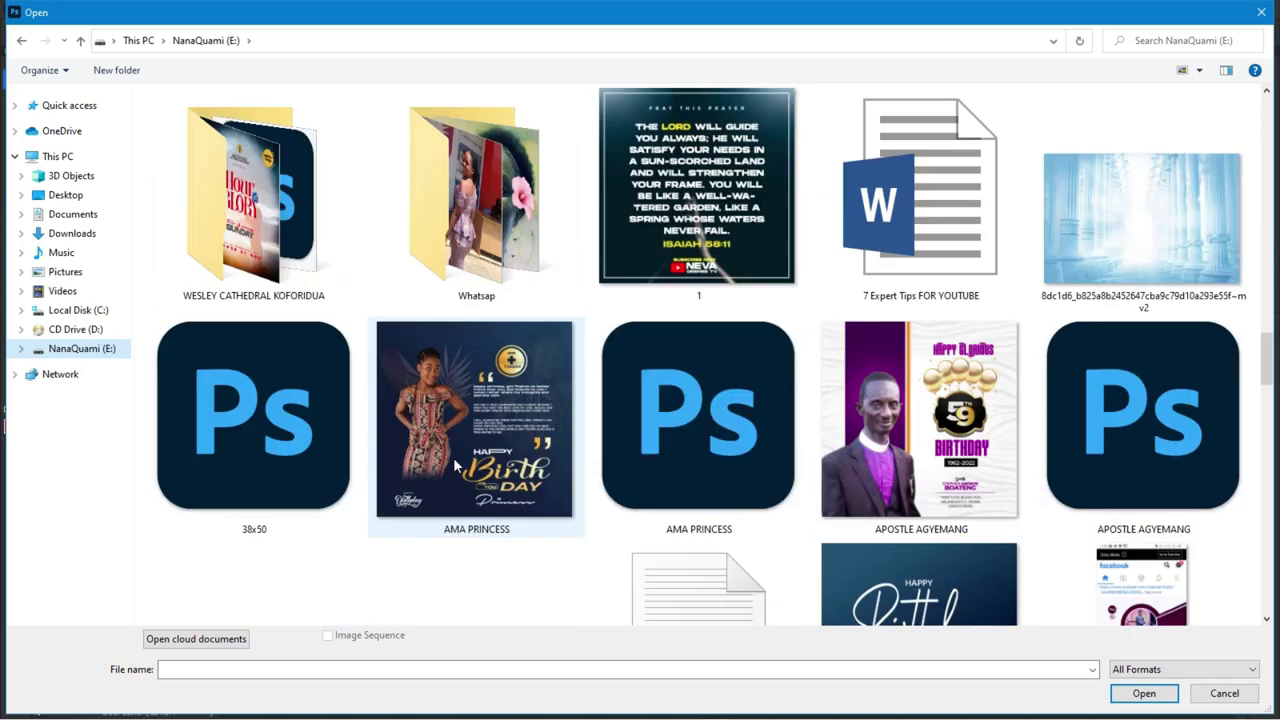
scroll(453, 457, "up", 3)
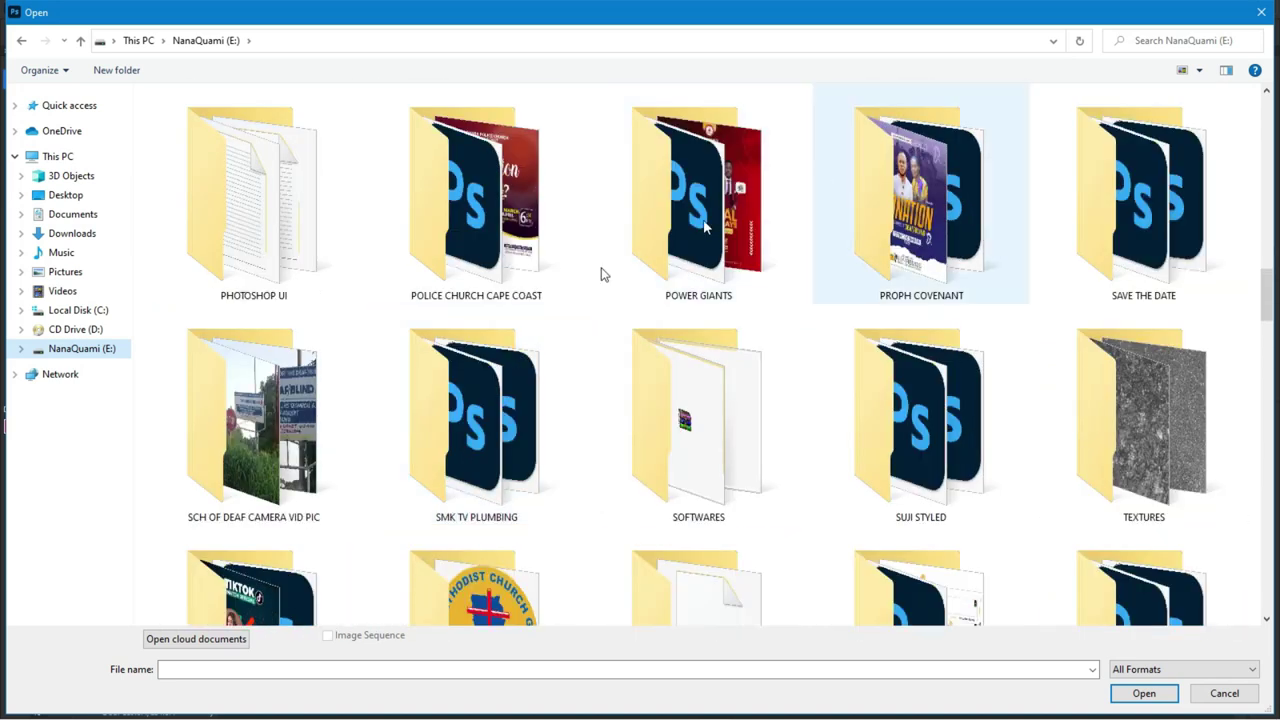
double_click(690, 226)
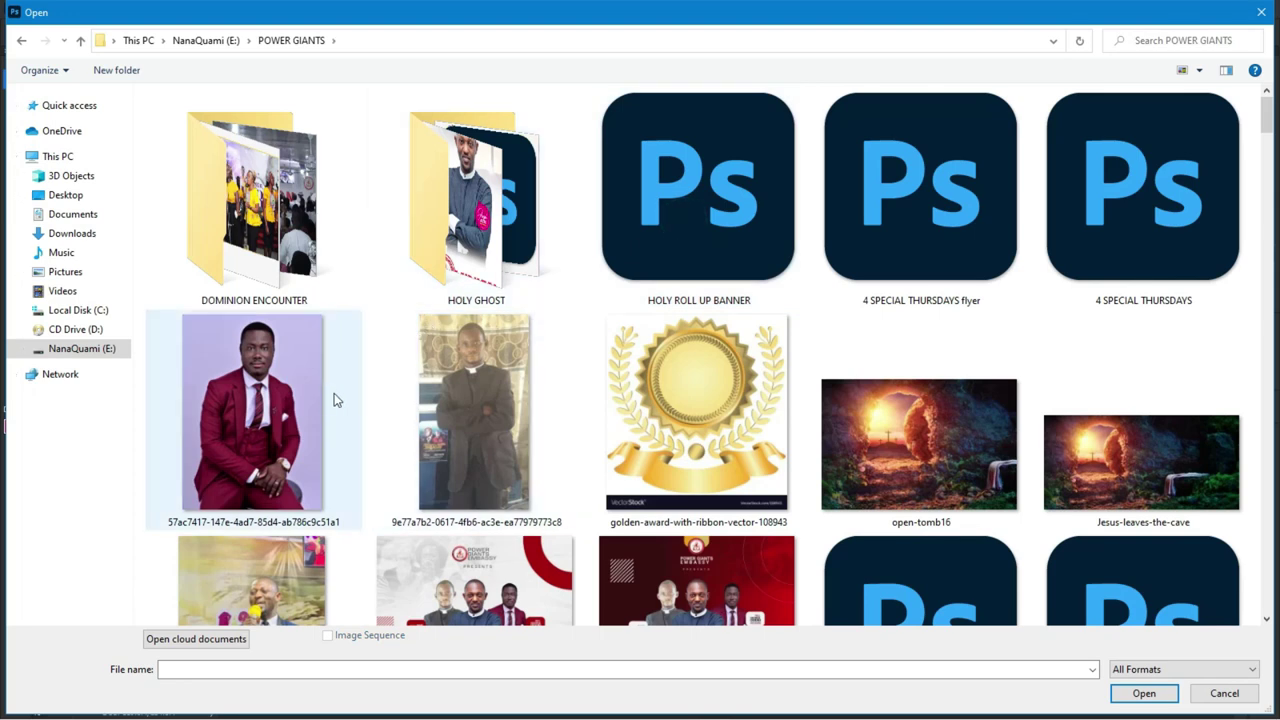
scroll(334, 395, "down", 15)
scroll(425, 445, "down", 15)
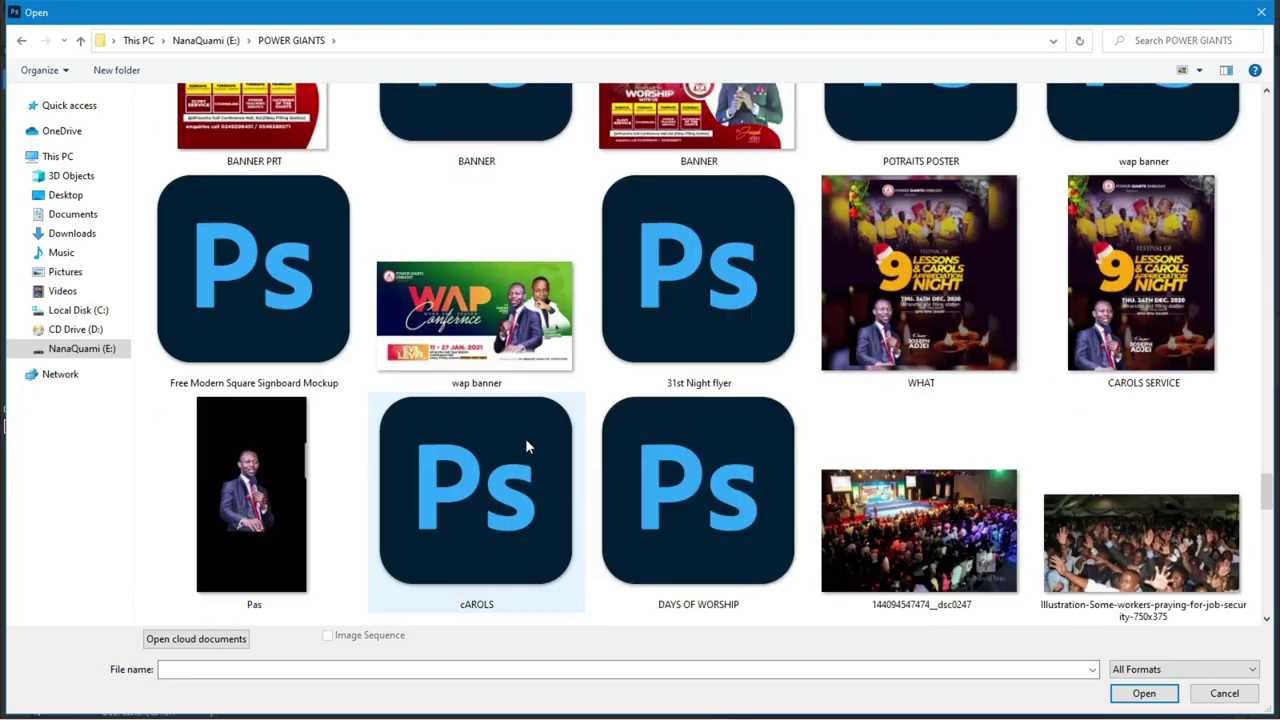
scroll(527, 447, "down", 10)
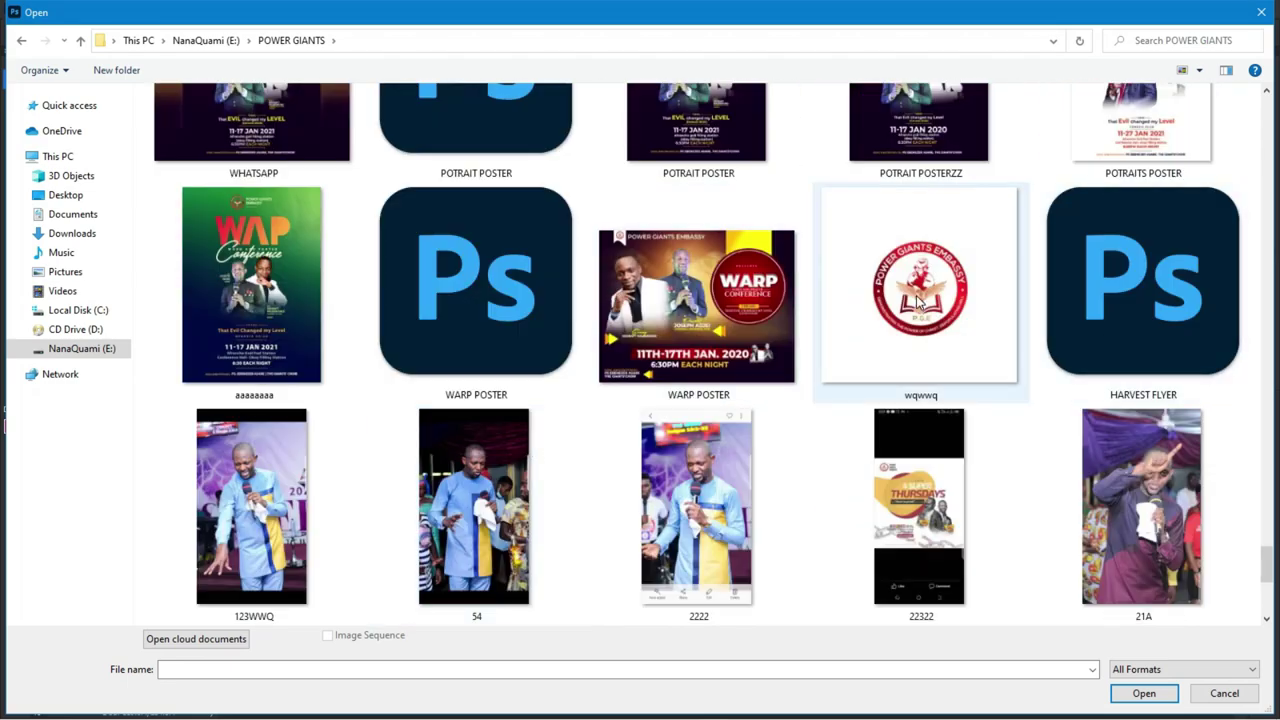
double_click(917, 300)
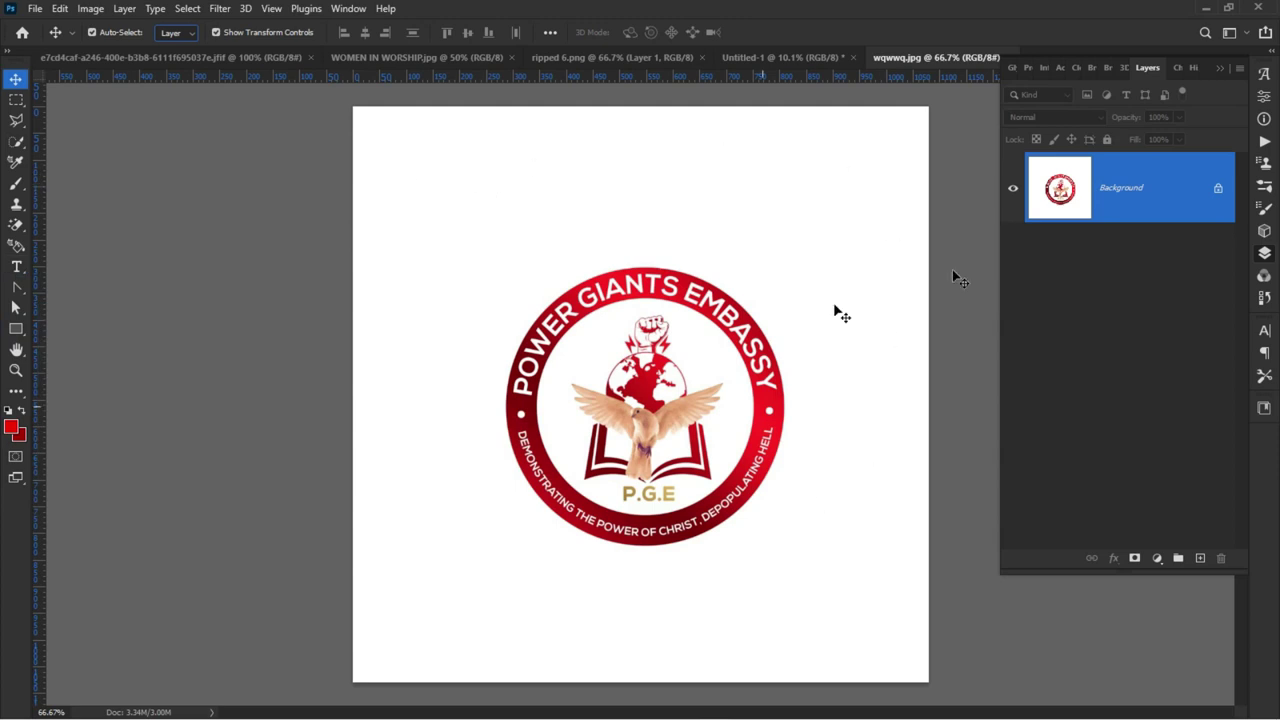
- Unlock the logo's Background layer and Magic-Erase its white background and white inner circle
left_click(1216, 187)
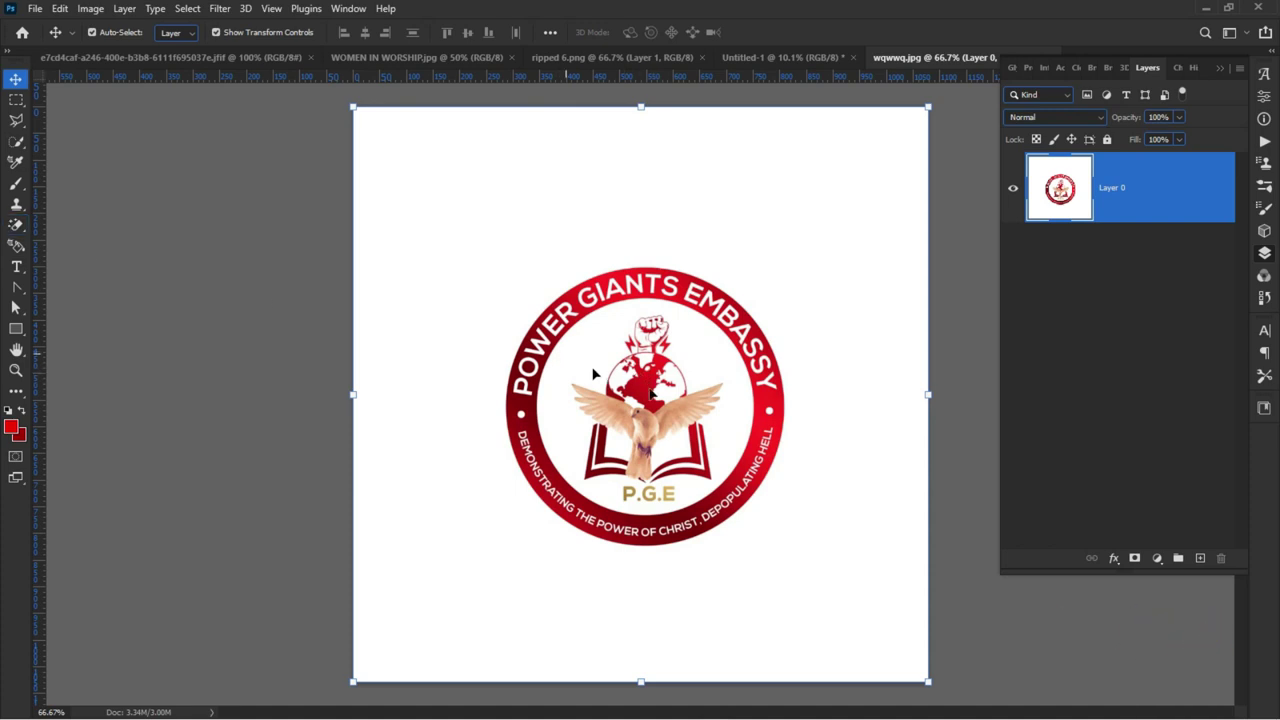
left_click(12, 225)
right_click(12, 225)
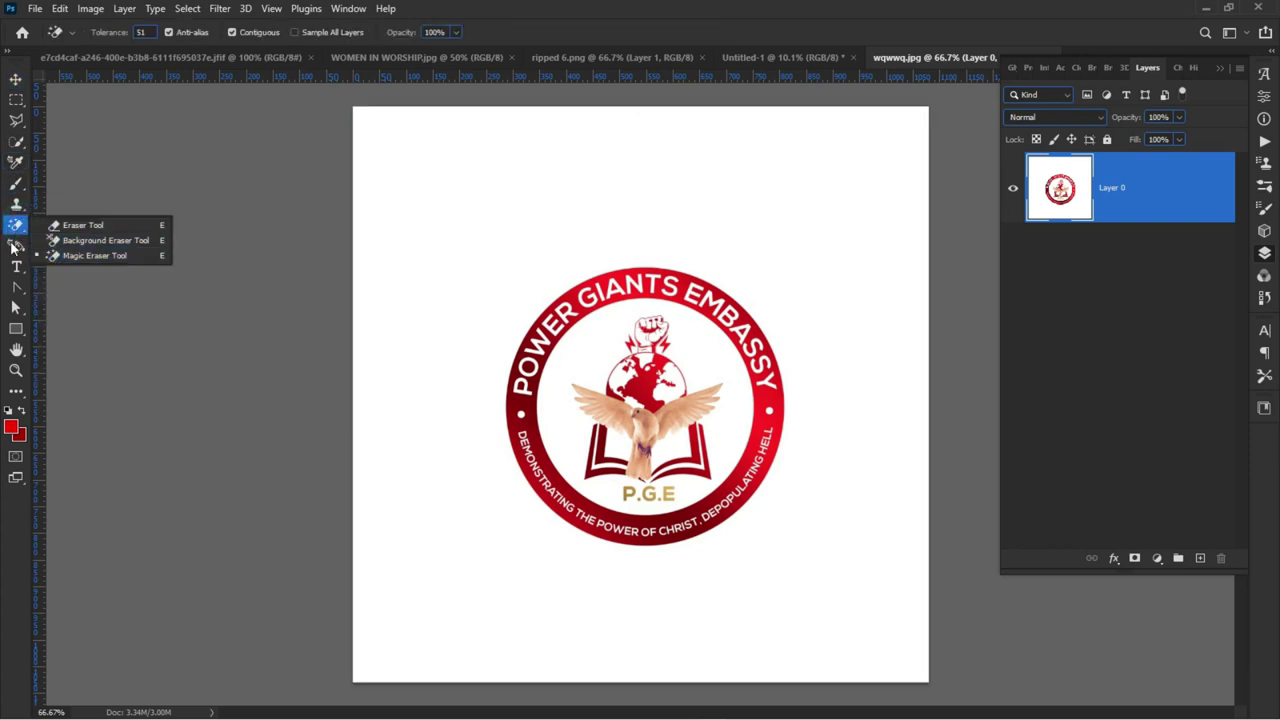
left_click(69, 254)
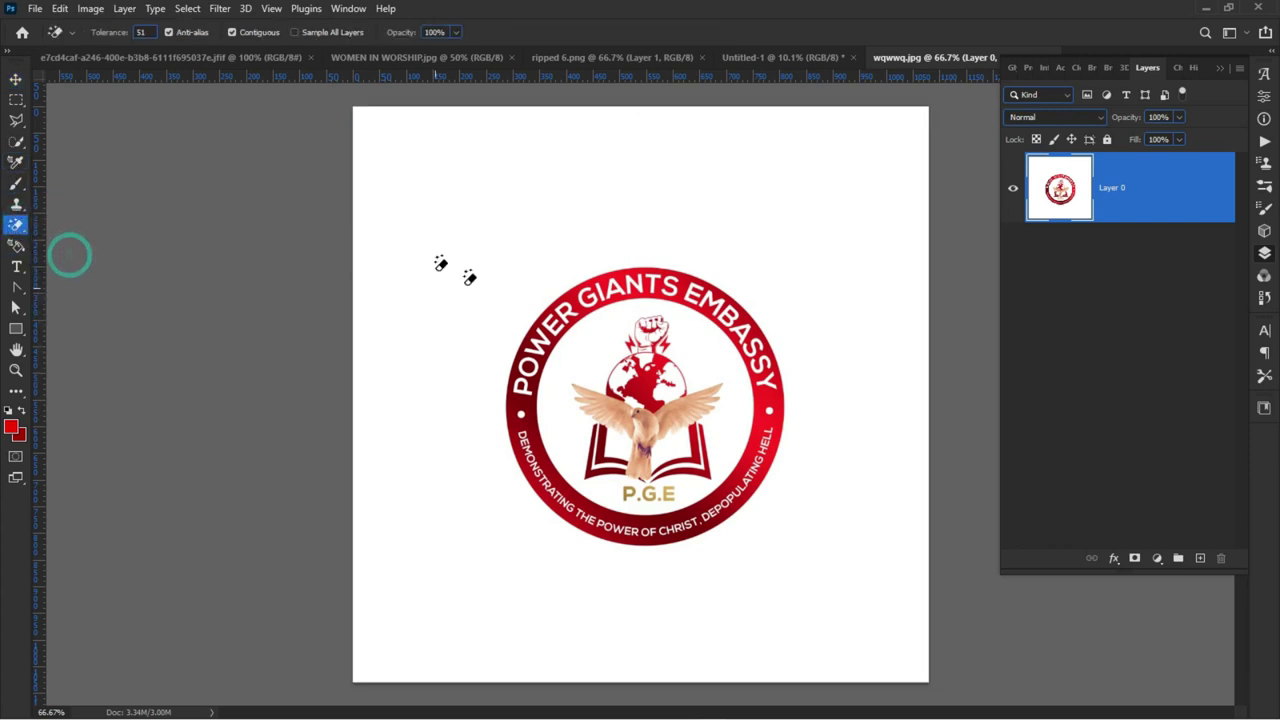
left_click(425, 194)
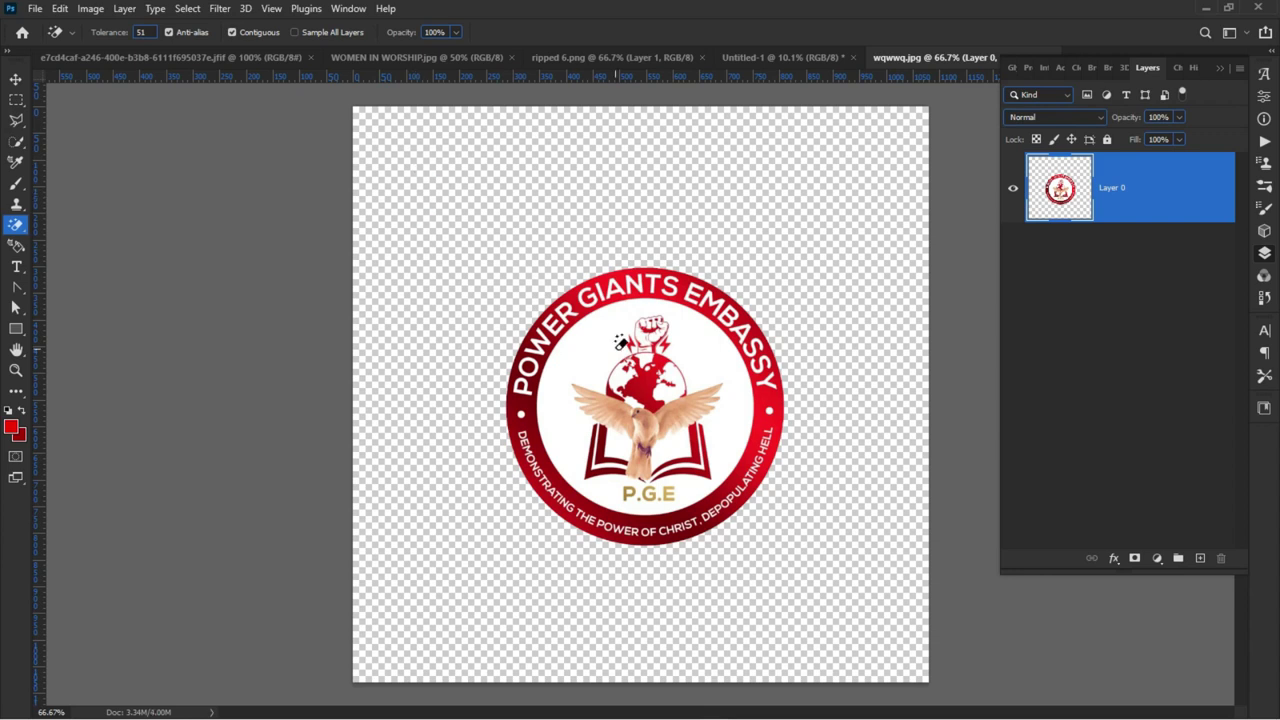
left_click(593, 350)
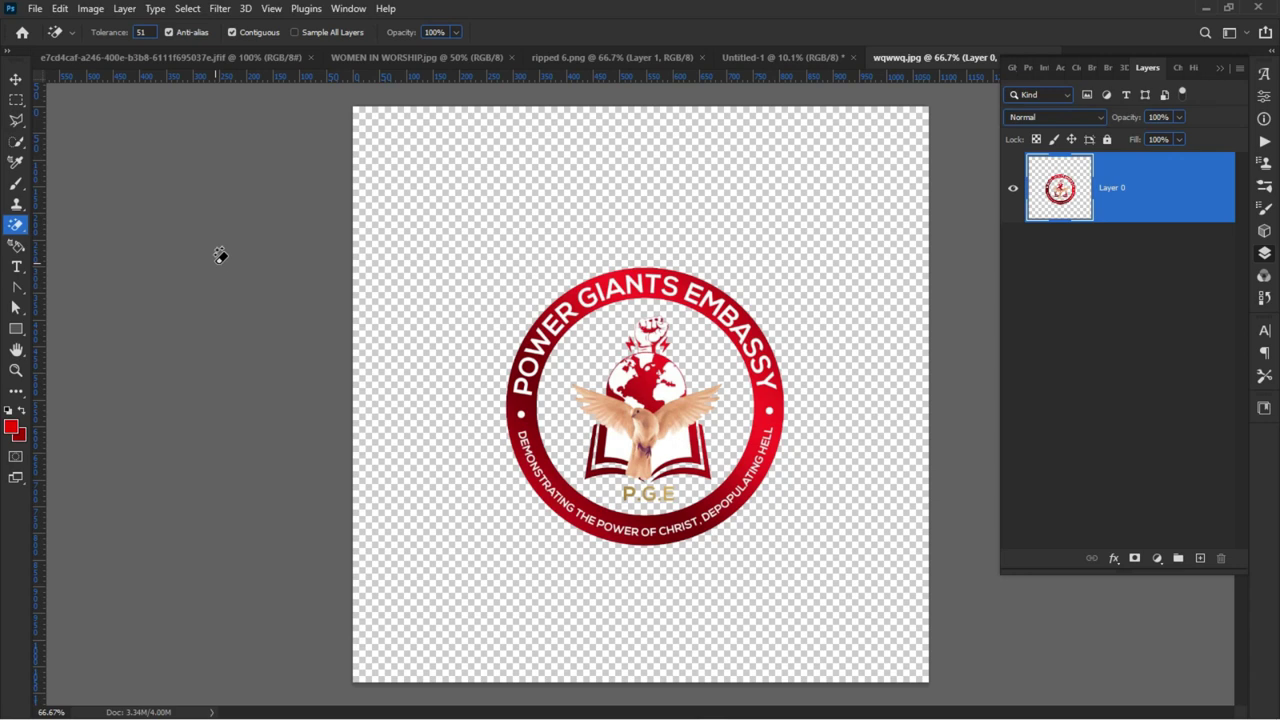
scroll(640, 497, "up", 5)
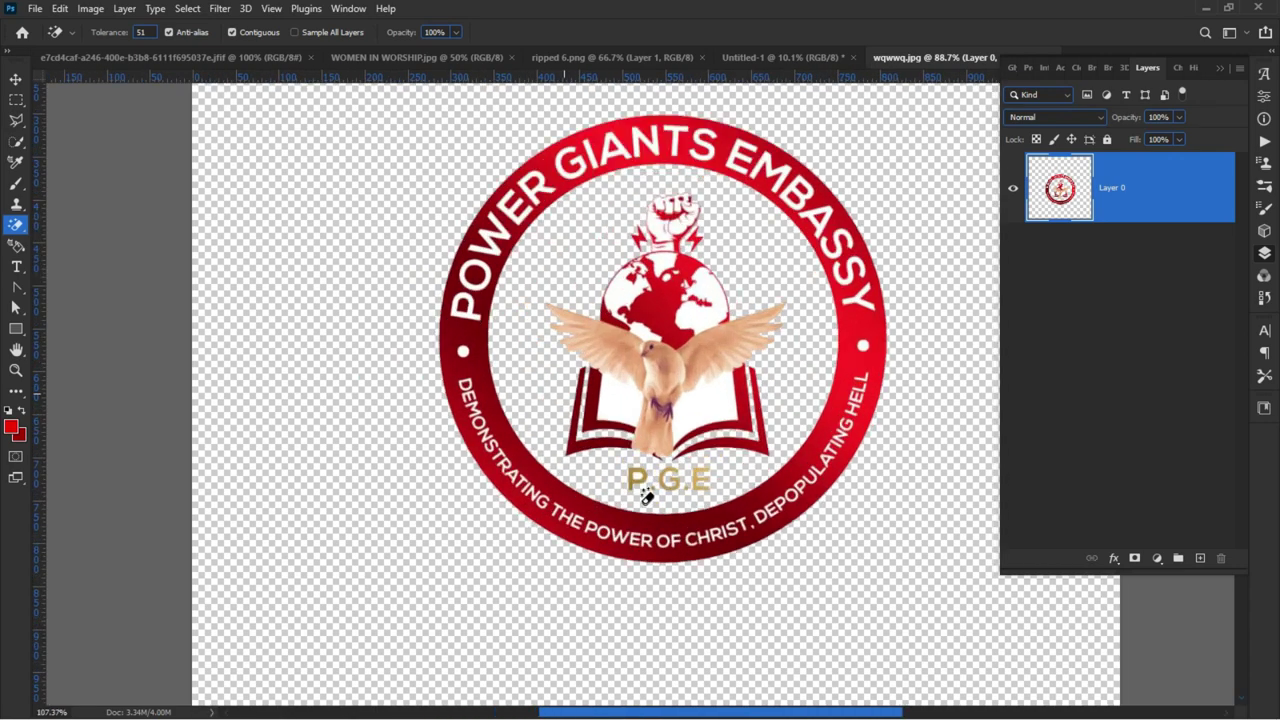
scroll(640, 470, "up", 3)
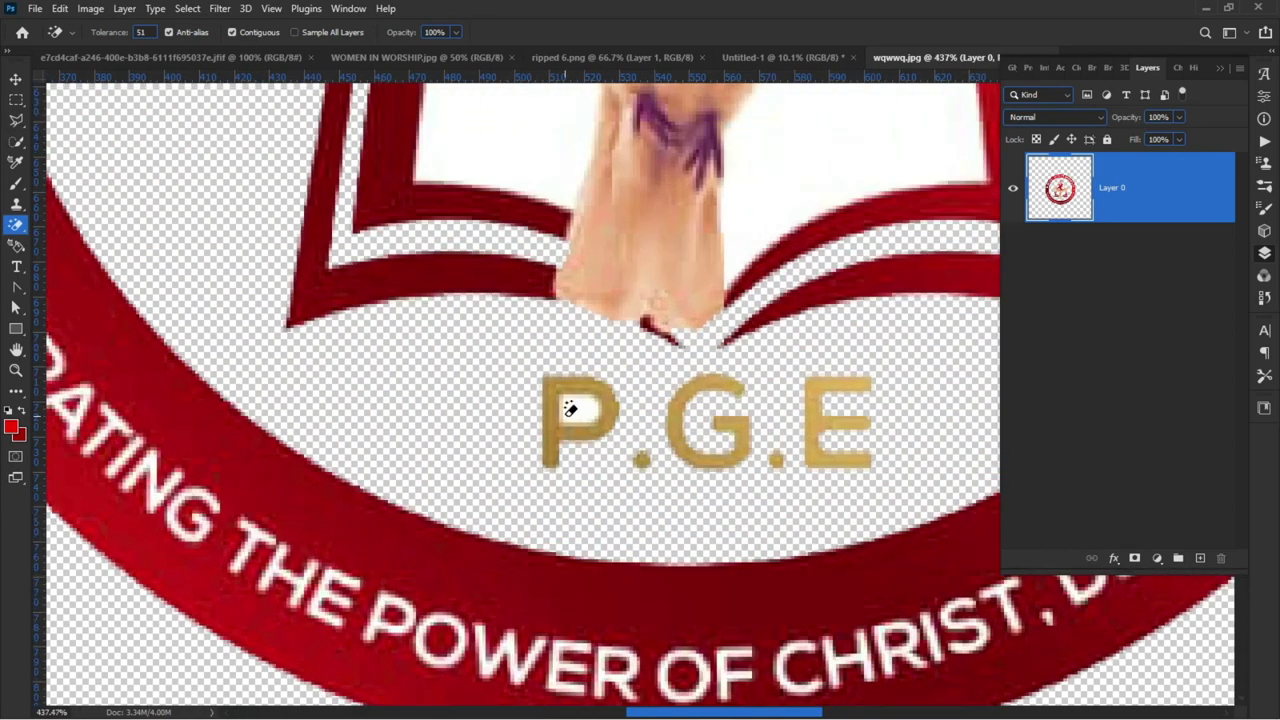
scroll(580, 410, "down", 2)
scroll(590, 410, "down", 5)
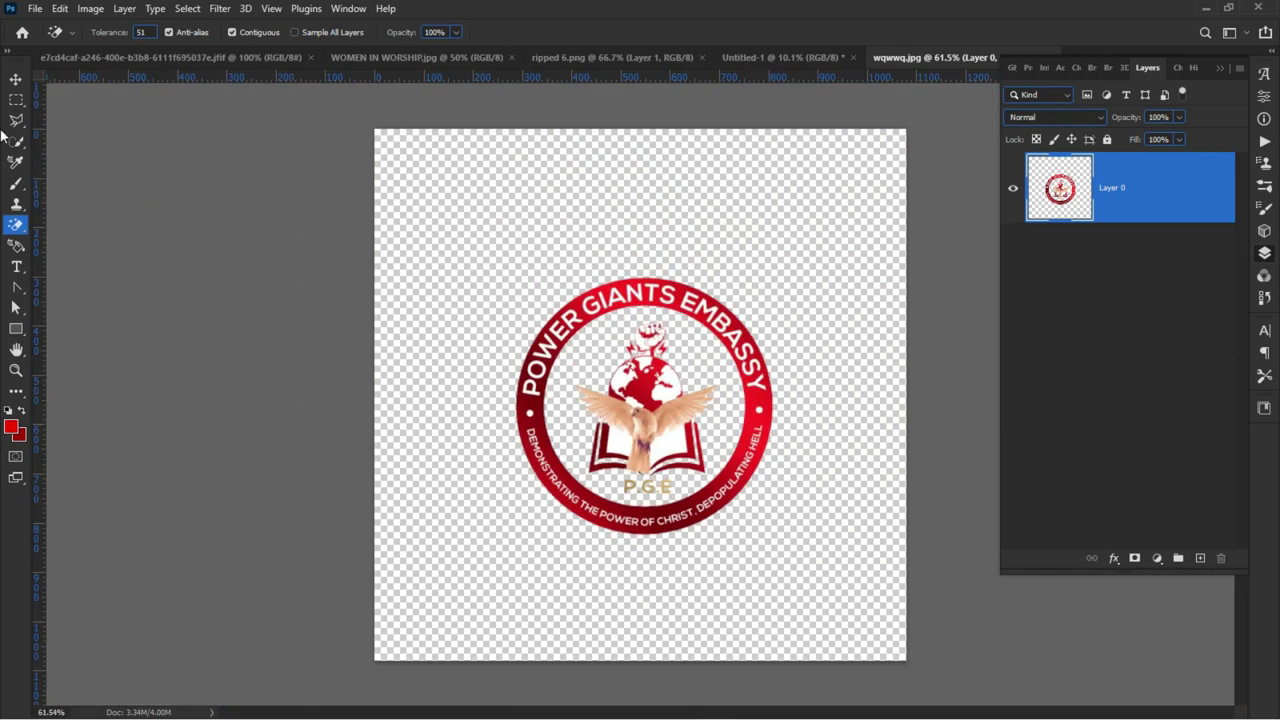
left_click(15, 79)
- Drag the cut-out logo into the Untitled-1 flyer's upper-left area and commit it
left_click_drag(547, 379, 536, 295)
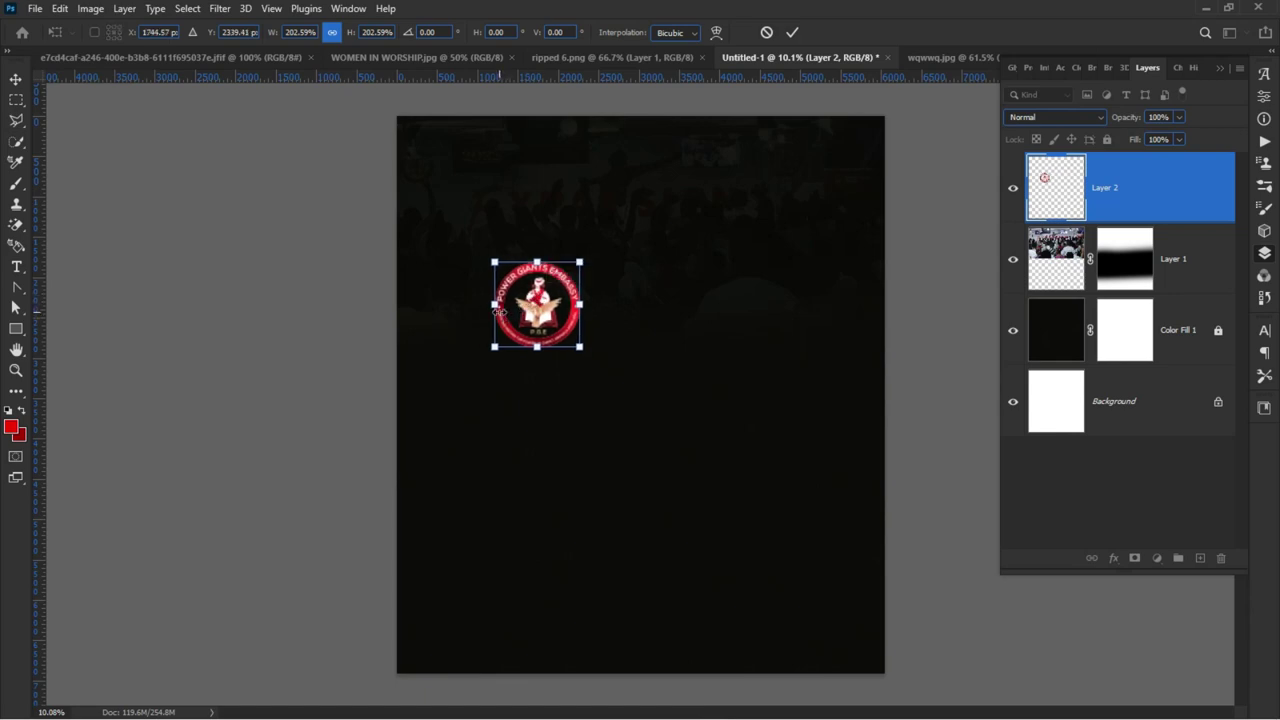
key("Return")
left_click(280, 287)
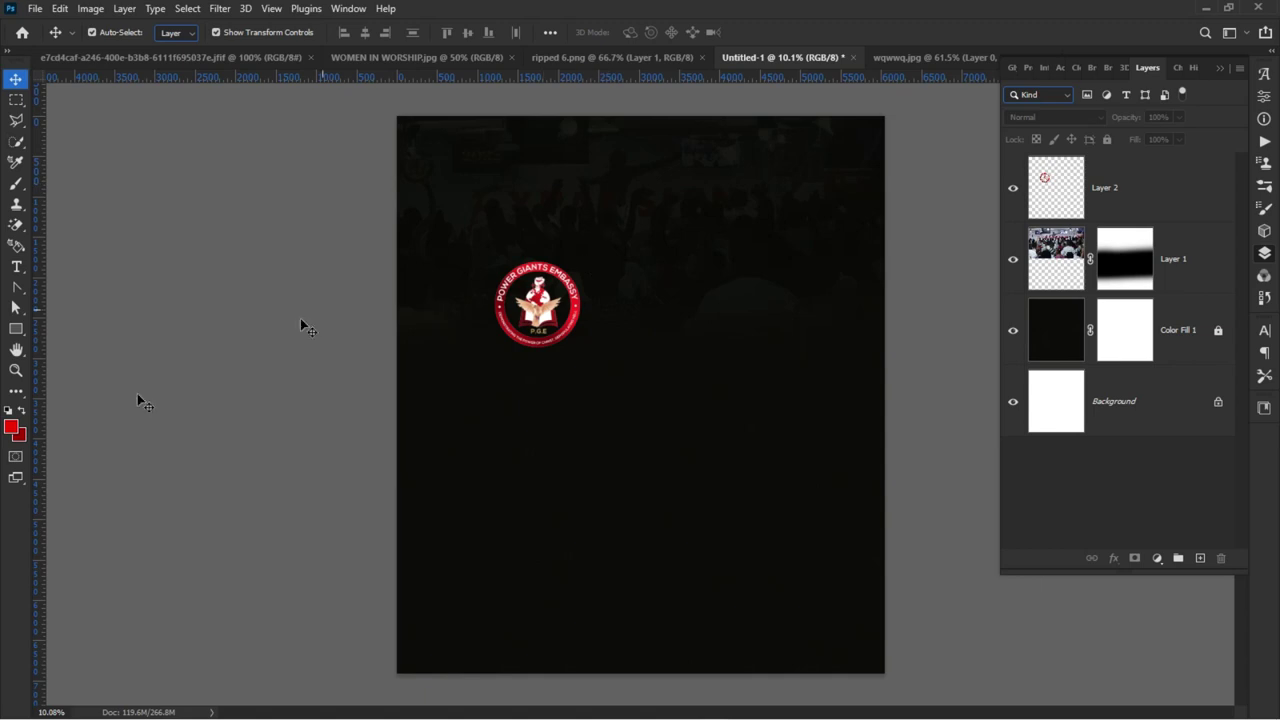
- Draw a large red circle with the Ellipse Tool and move it up over the flyer's top edge
left_click(15, 329)
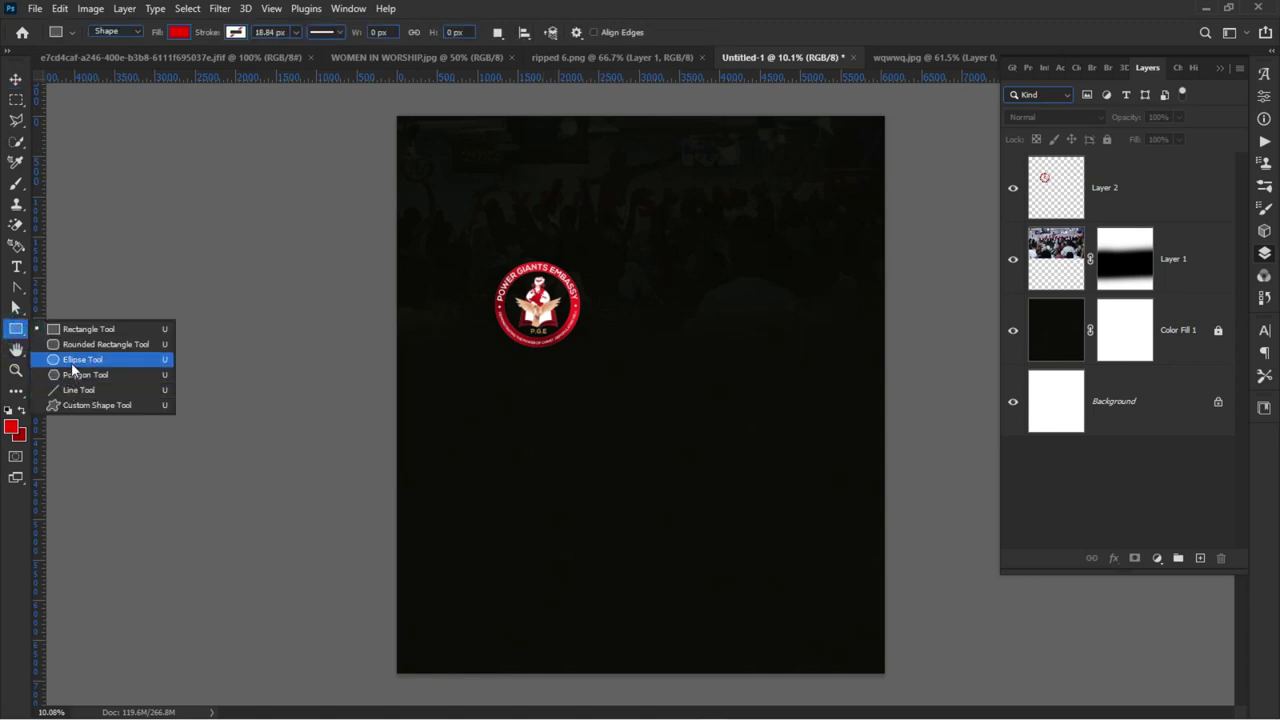
left_click(72, 362)
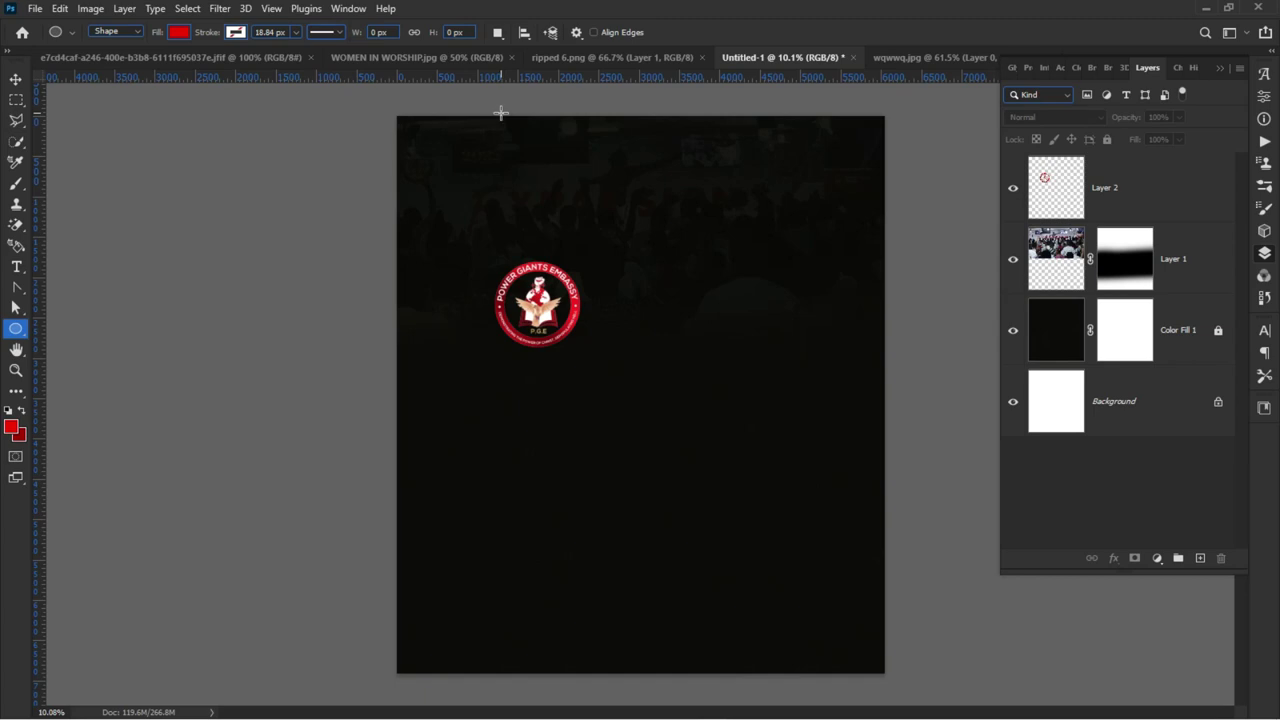
left_click_drag(501, 113, 763, 309)
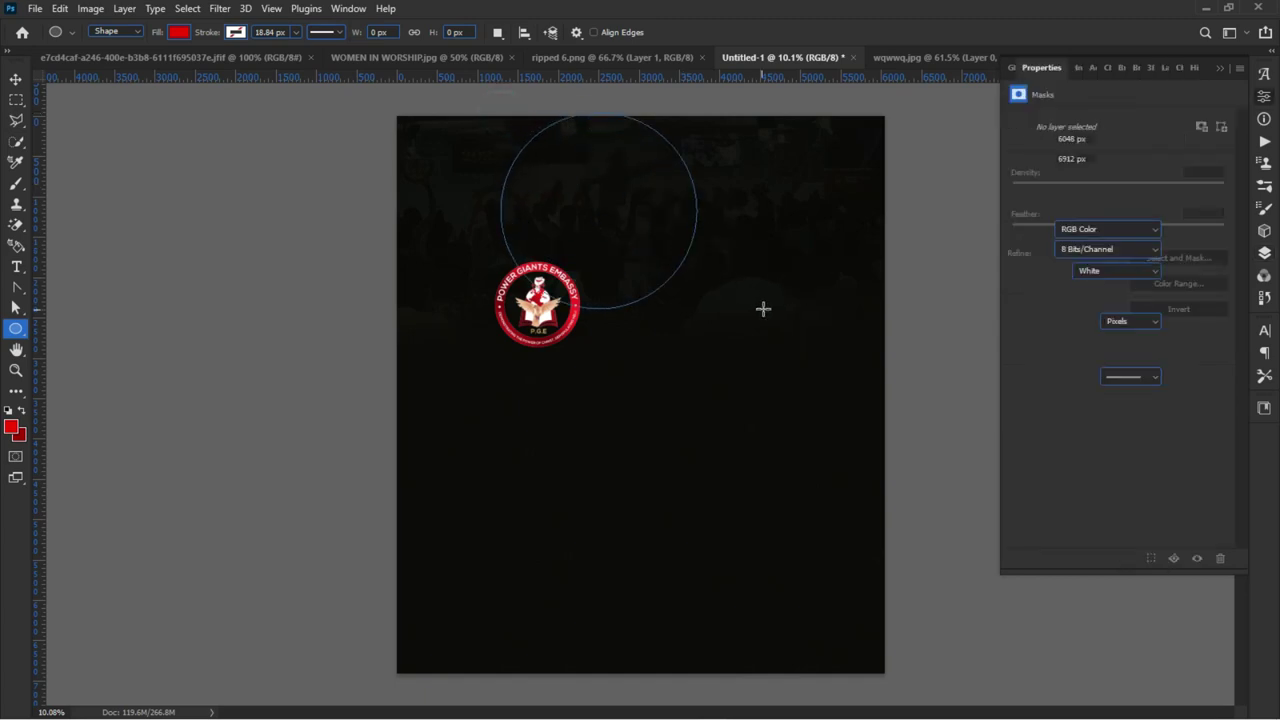
left_click(16, 79)
left_click_drag(615, 238, 634, 119)
- Add a vertical guide at 50% with View > New Guide
left_click(384, 178)
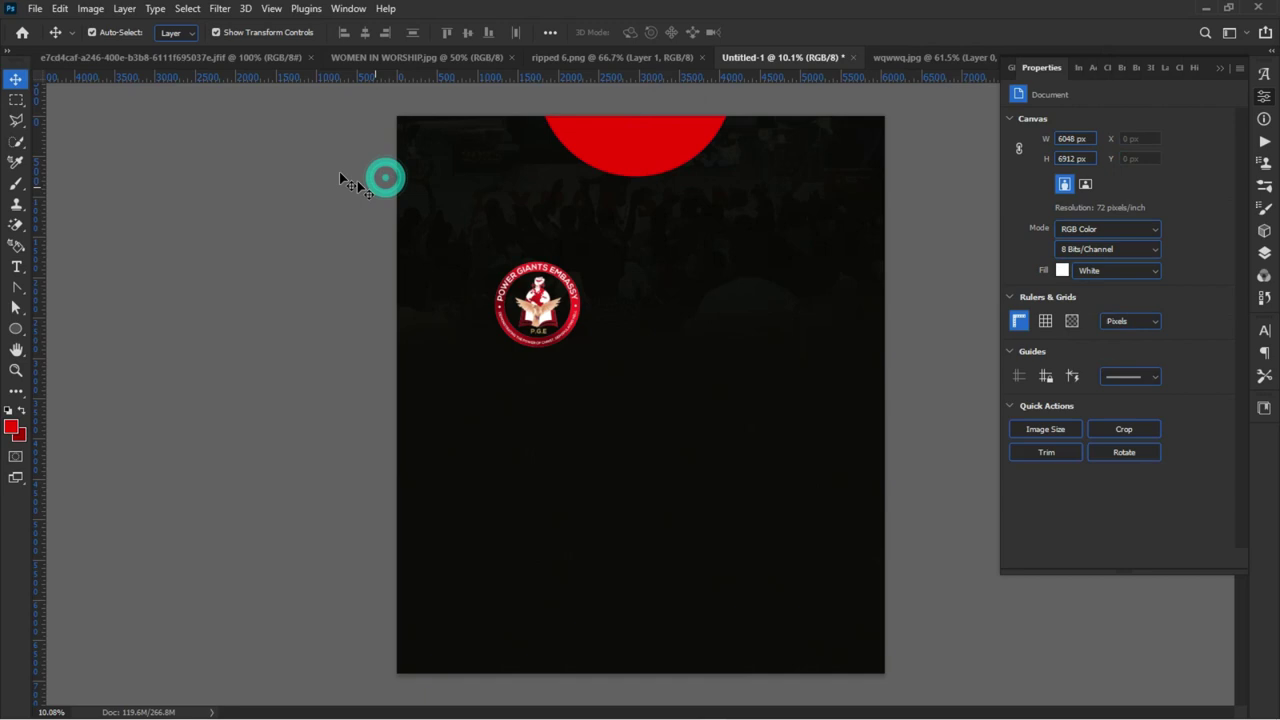
left_click(246, 10)
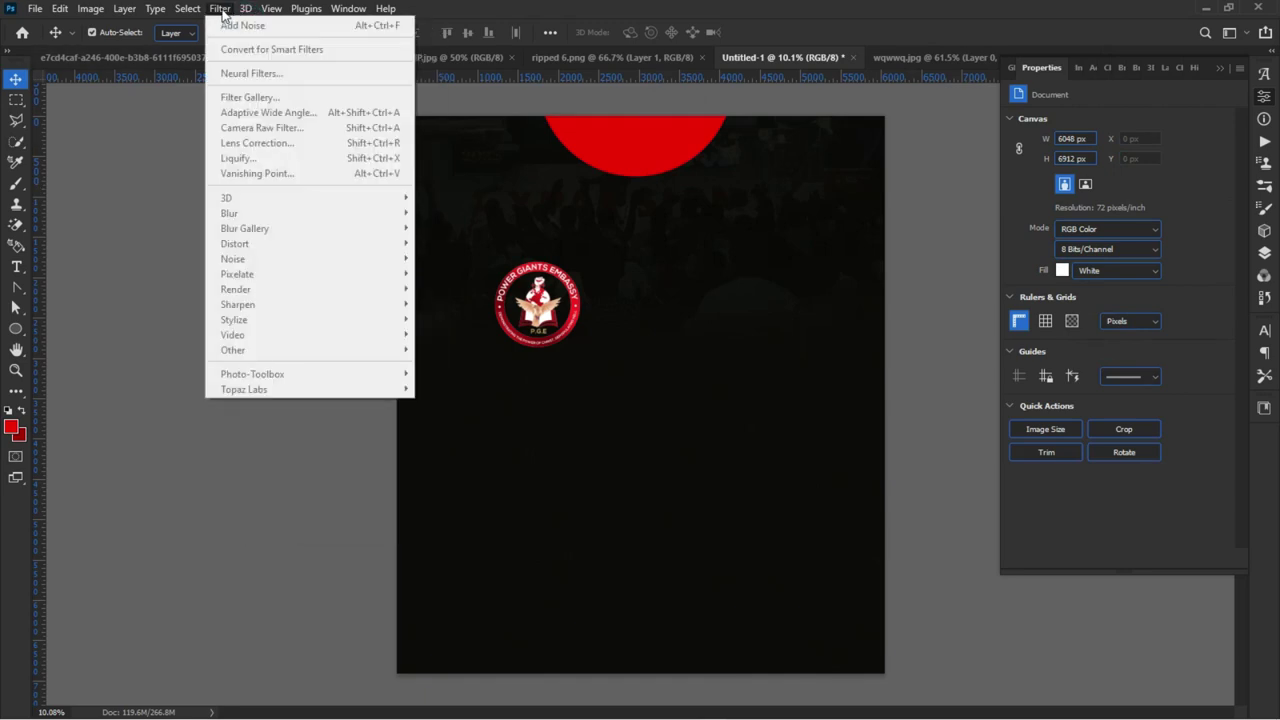
left_click(123, 257)
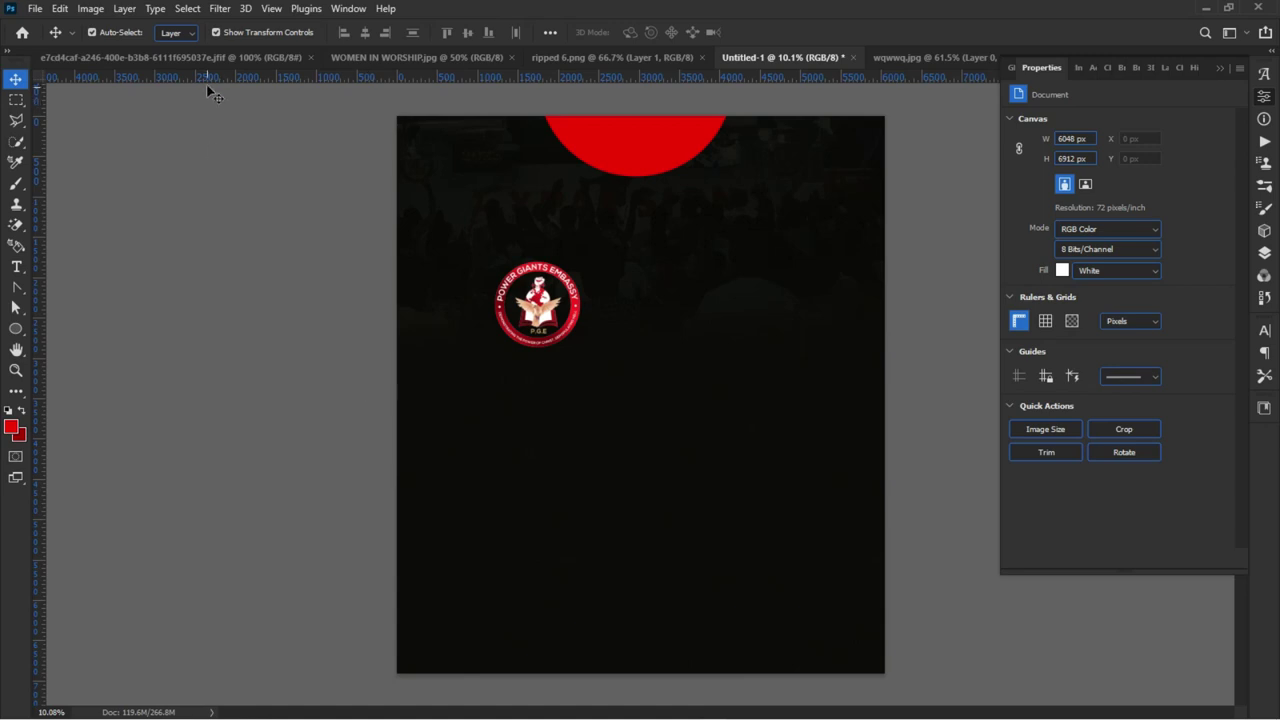
left_click(268, 11)
left_click(265, 10)
left_click(265, 10)
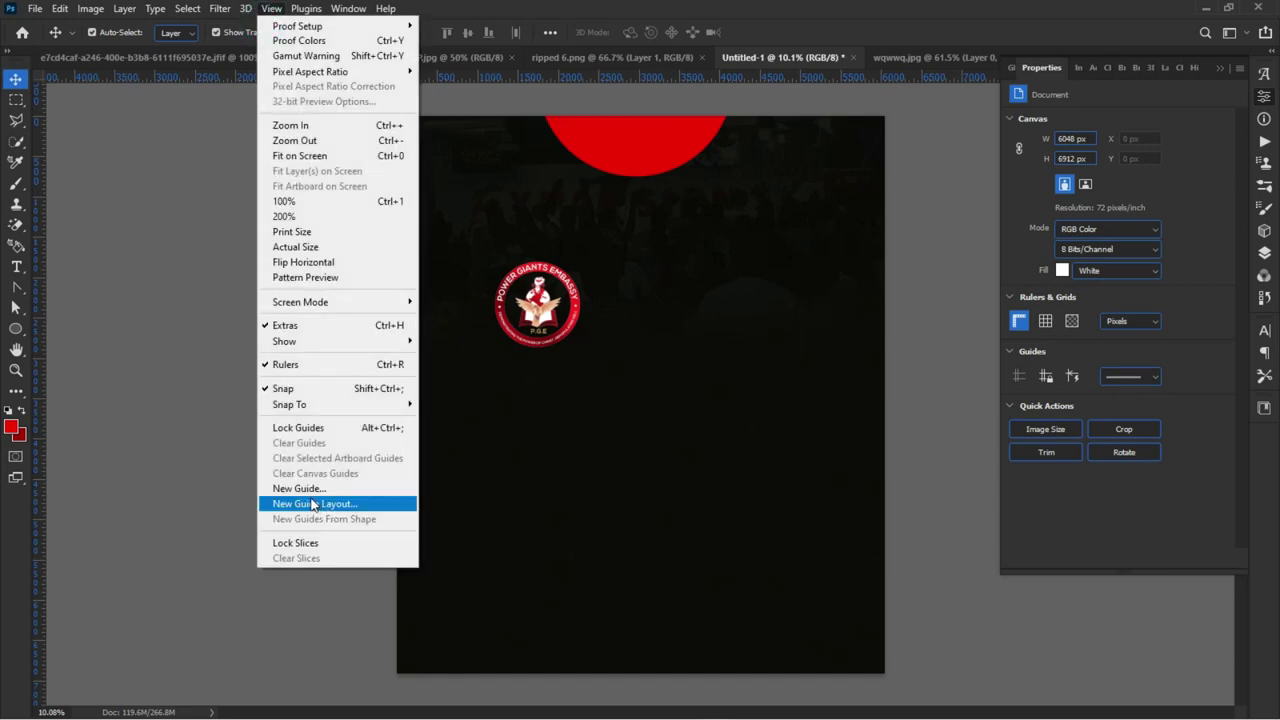
left_click(299, 491)
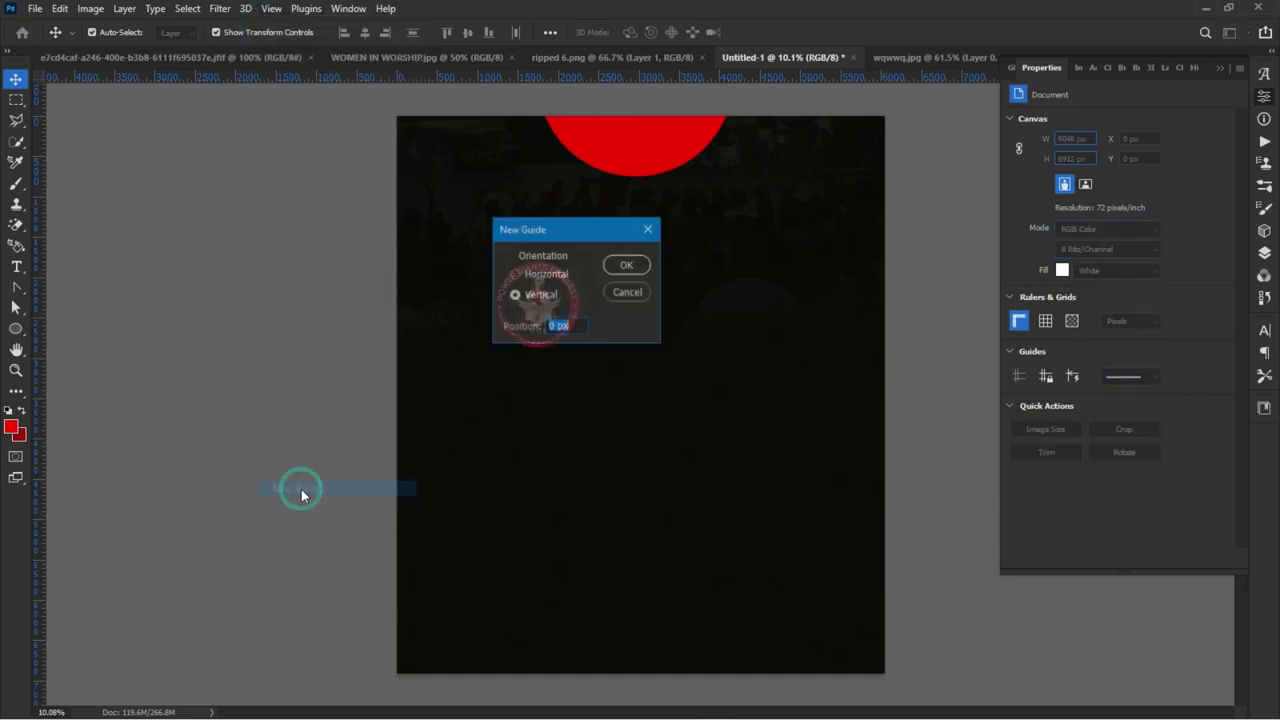
left_click_drag(572, 330, 540, 333)
type("50")
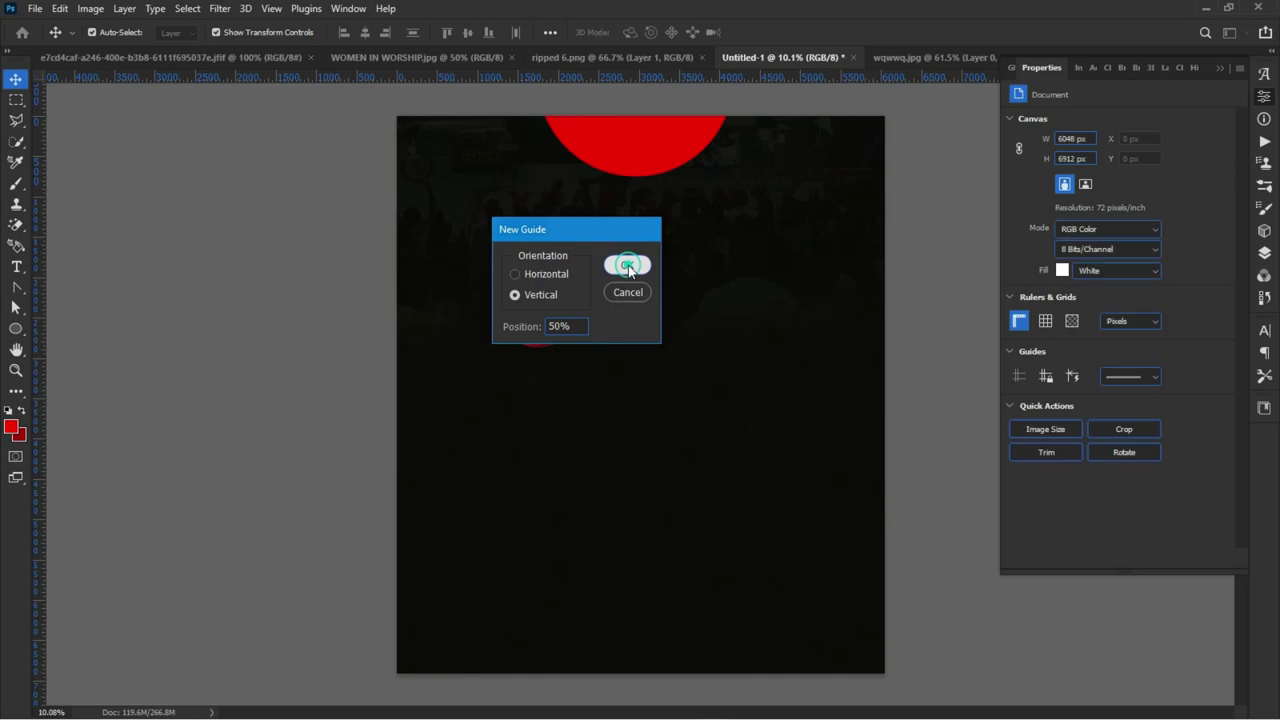
left_click(627, 265)
- Snap the red half-circle onto the centre guide and select the Ellipse 1 layer
left_click_drag(606, 165, 598, 165)
left_click(261, 233)
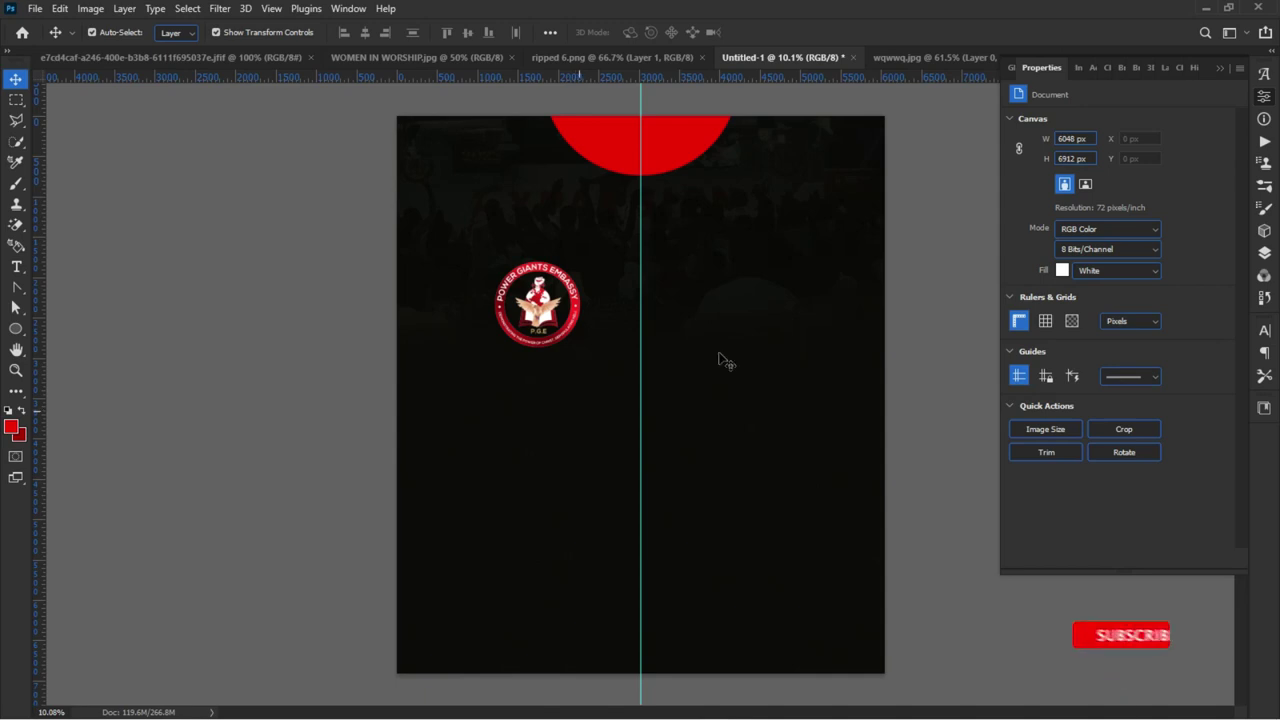
left_click(1263, 252)
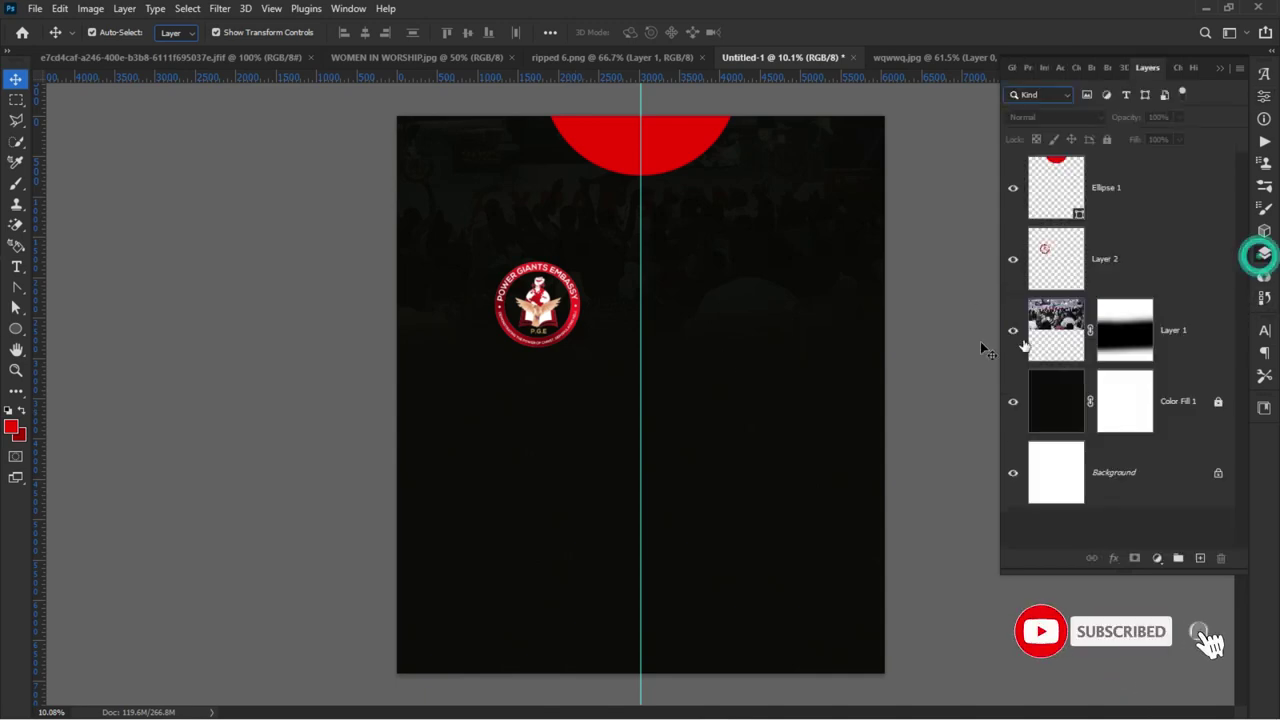
left_click(1106, 200)
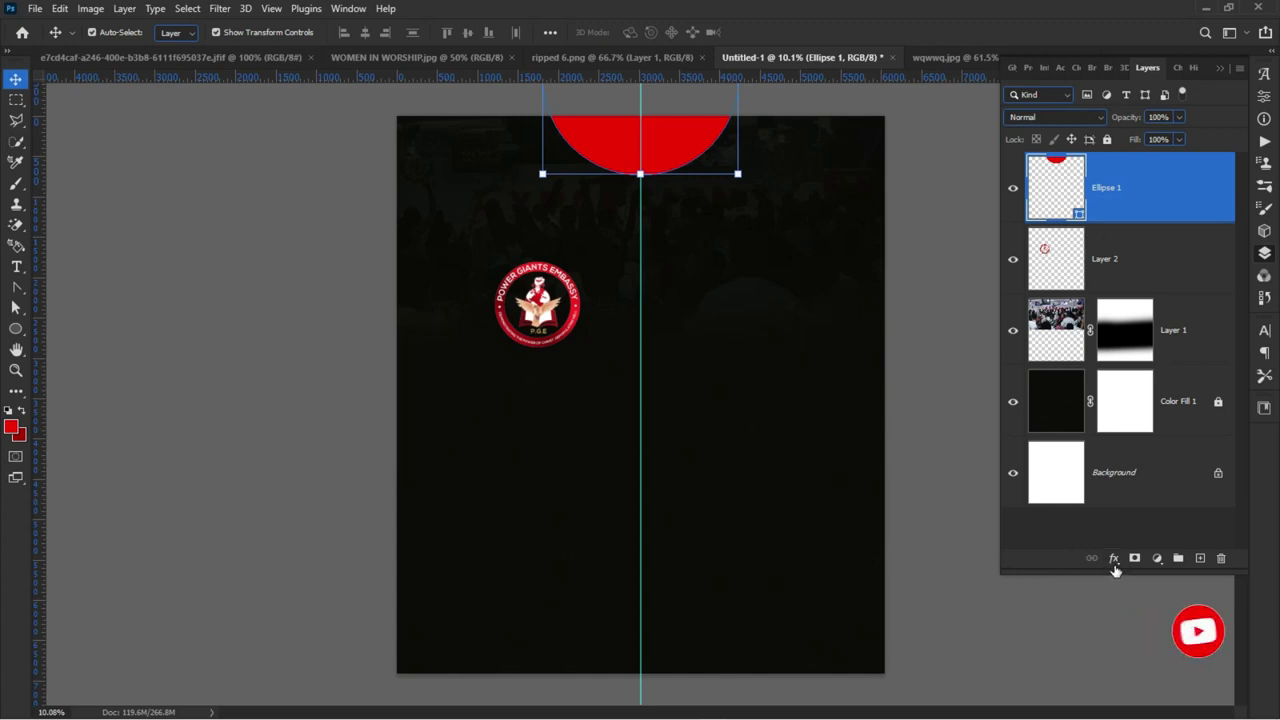
- Add a Gradient Overlay to Ellipse 1 and set its left stop to #fba31f
left_click(1113, 558)
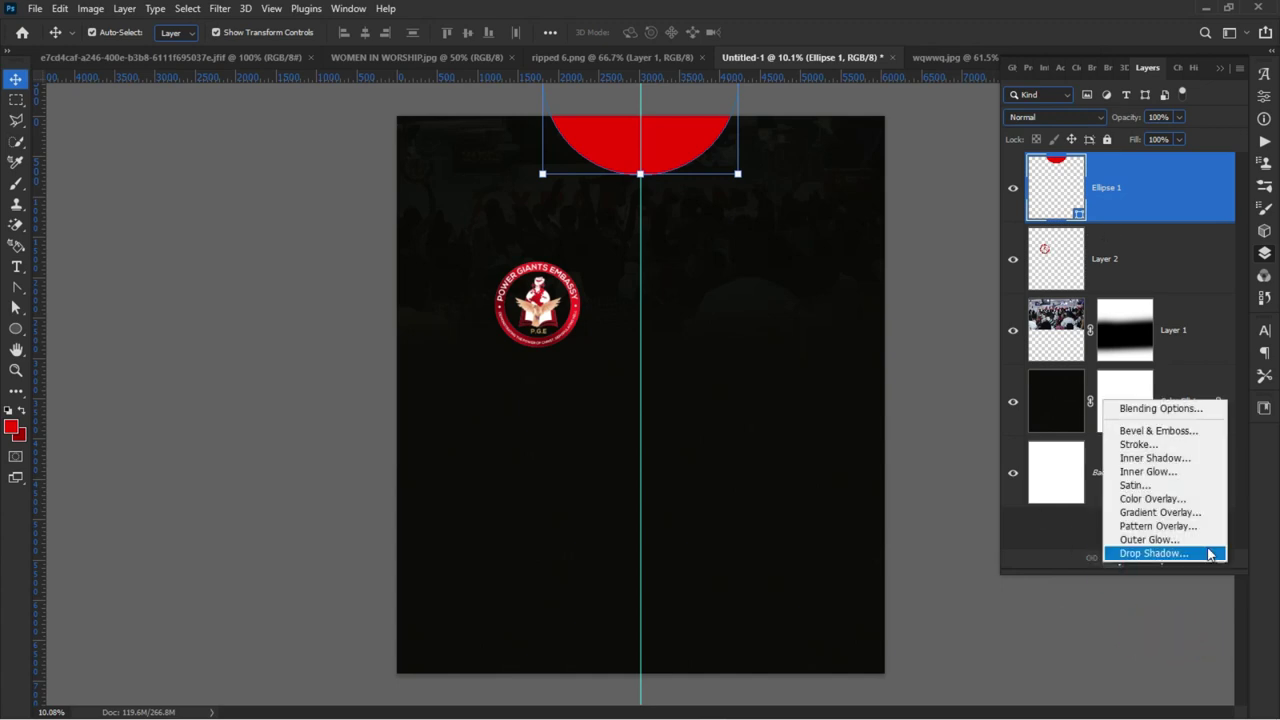
left_click(1152, 513)
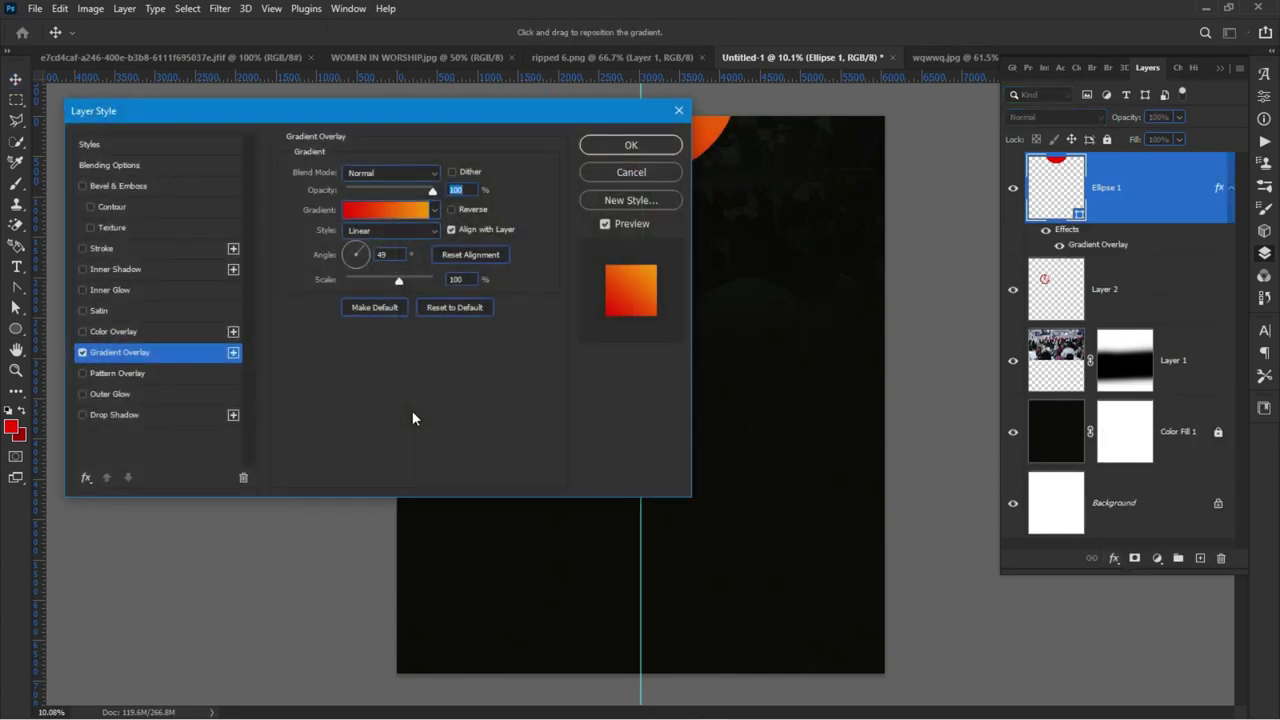
left_click_drag(509, 113, 487, 239)
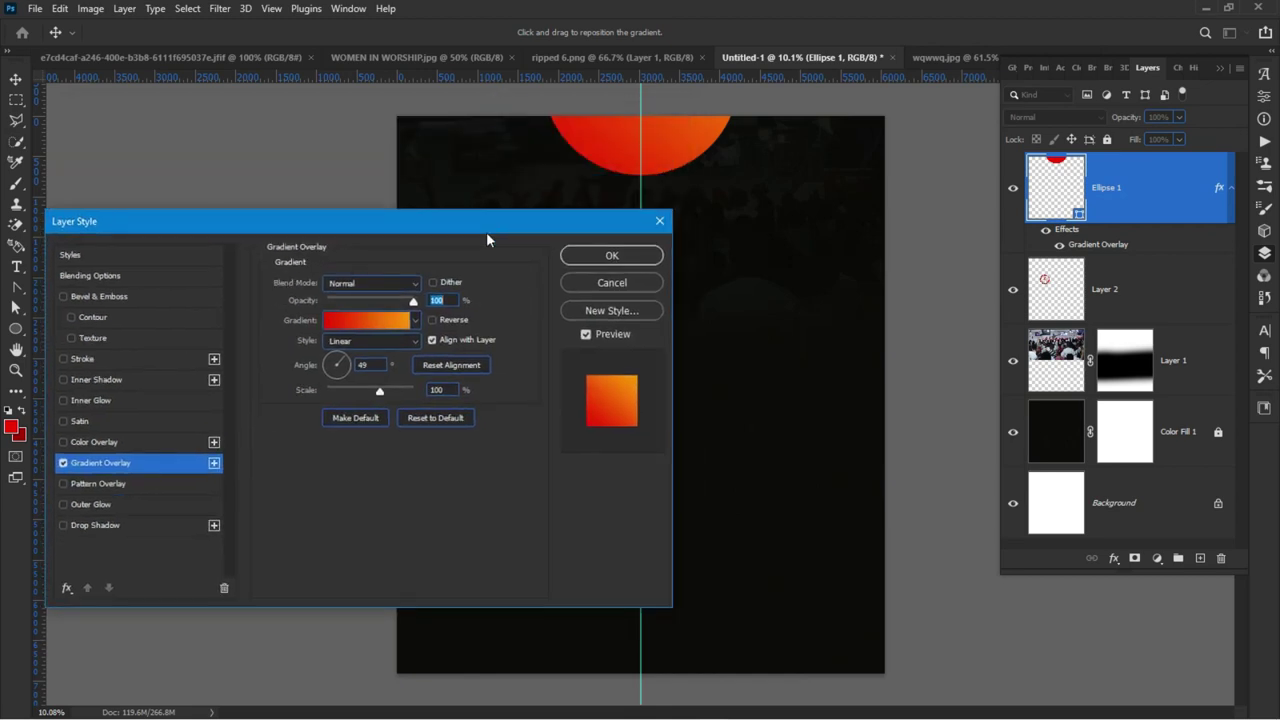
left_click(360, 323)
left_click(823, 457)
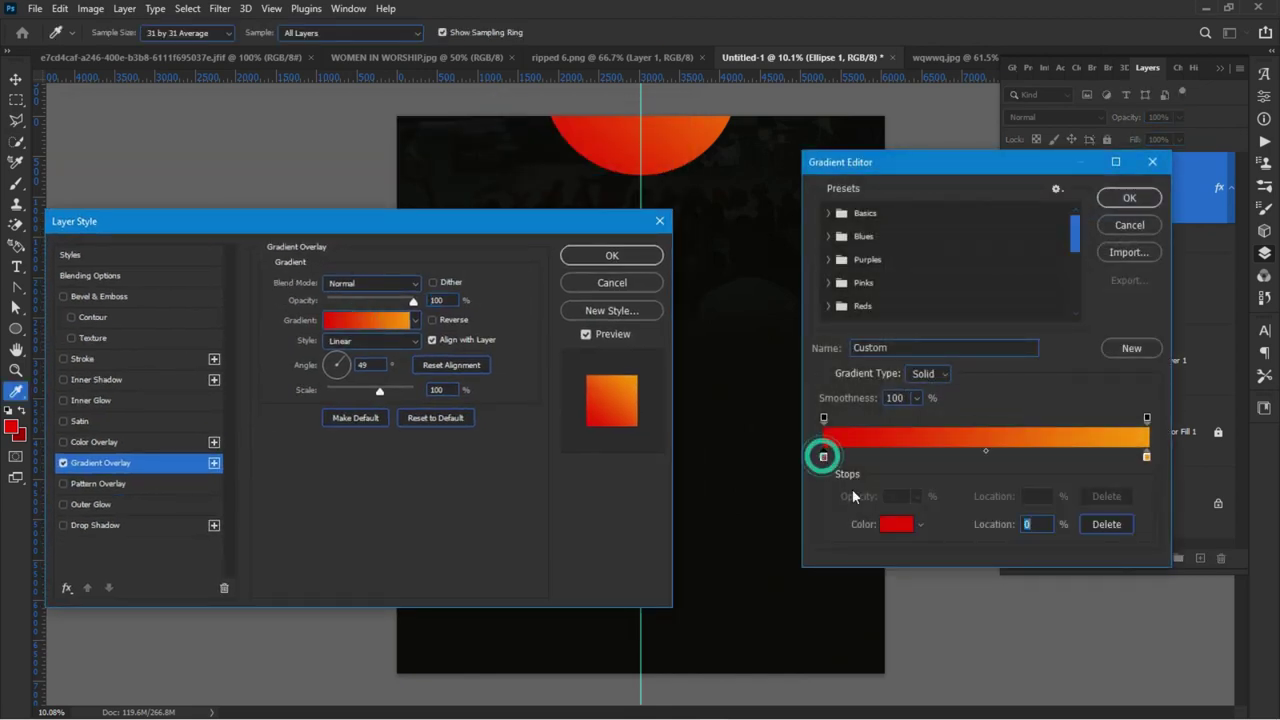
left_click(894, 523)
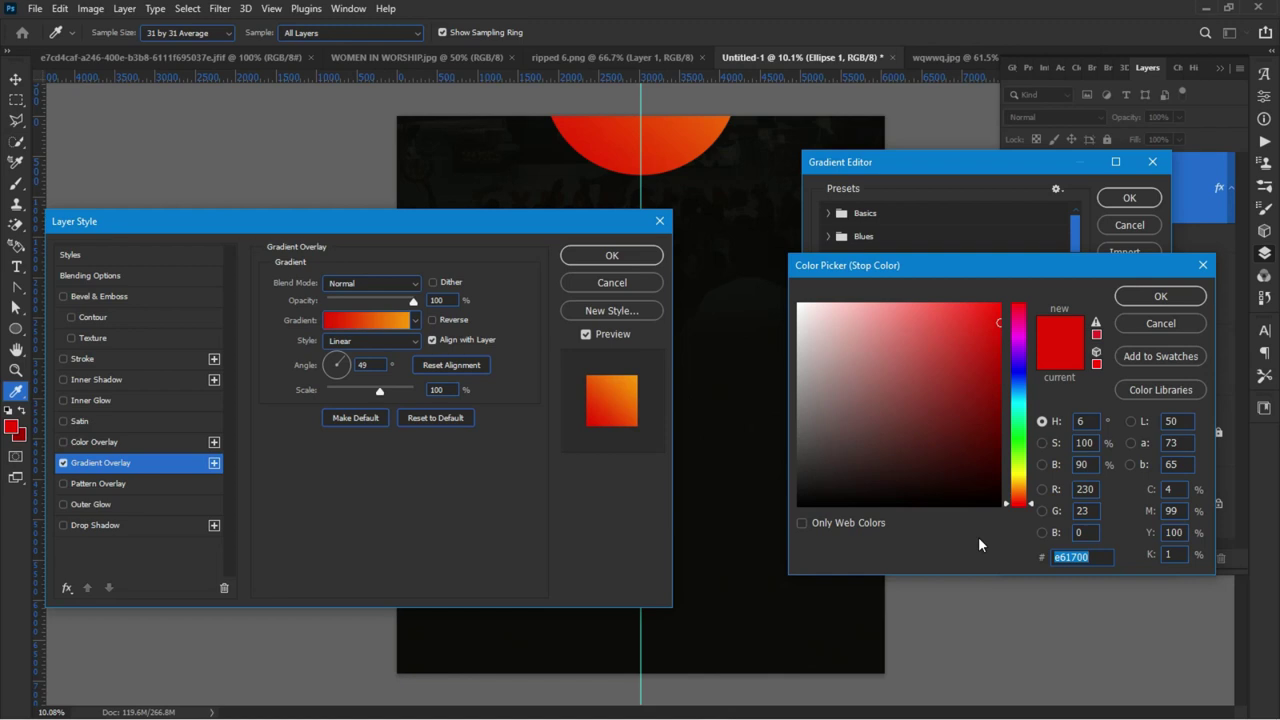
type("fba3")
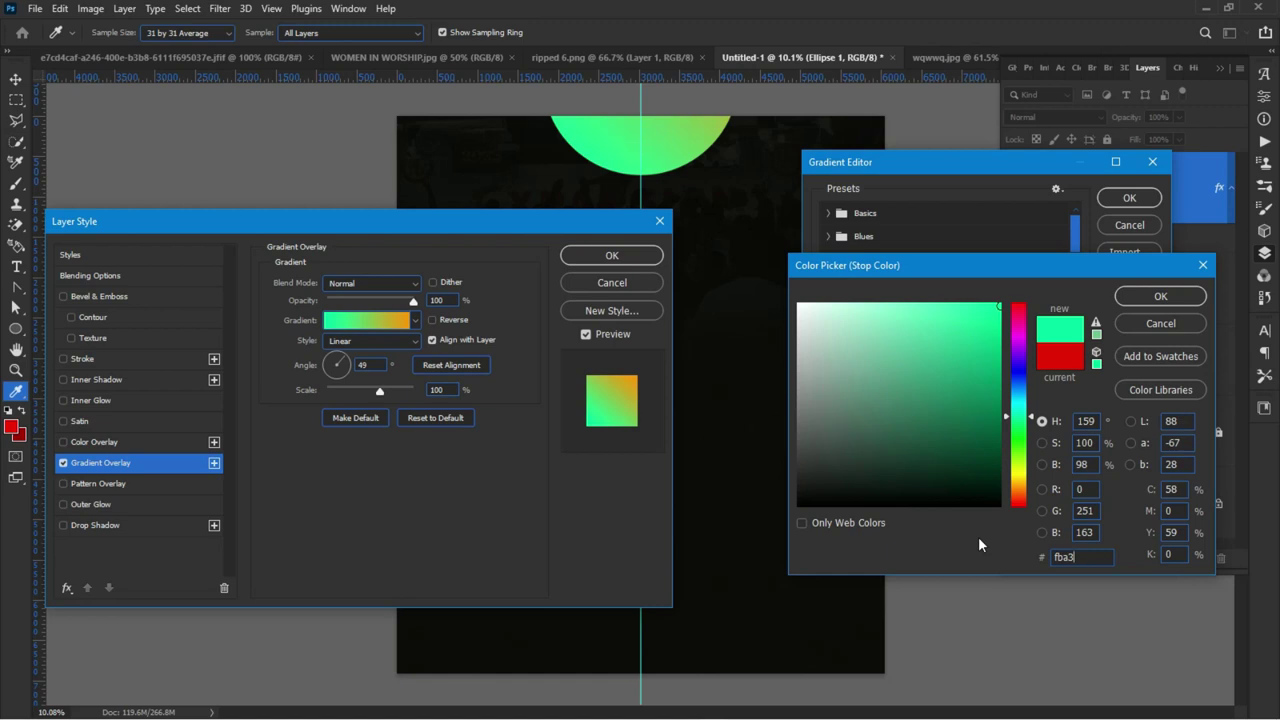
type("1")
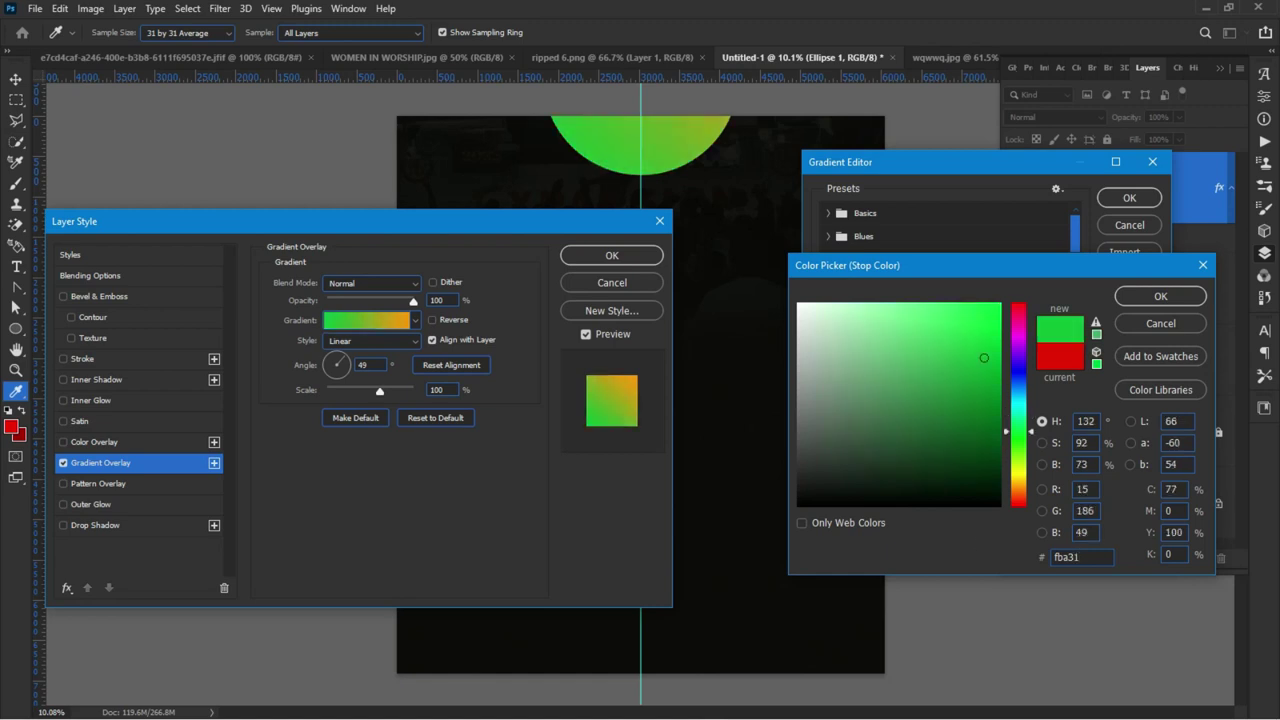
type("f")
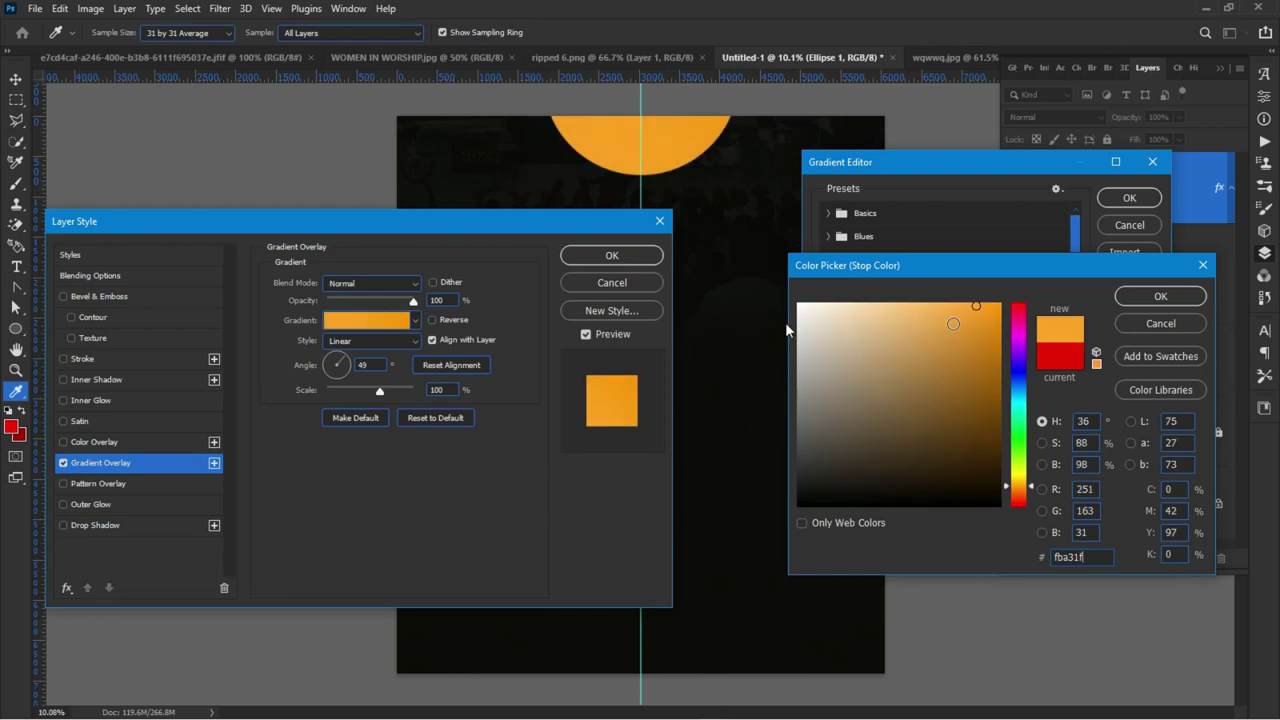
left_click(1160, 297)
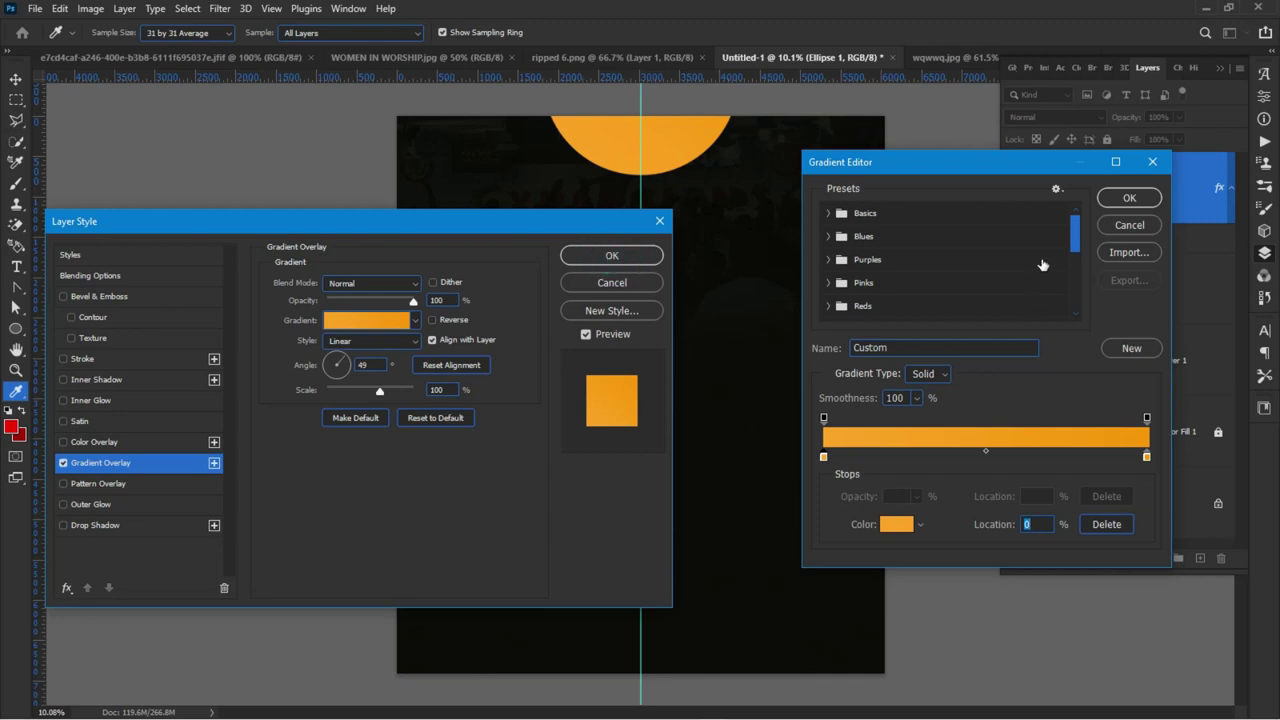
- Set the gradient's right stop to #fffff5 and close the Gradient Editor
left_click(1147, 457)
left_click(901, 527)
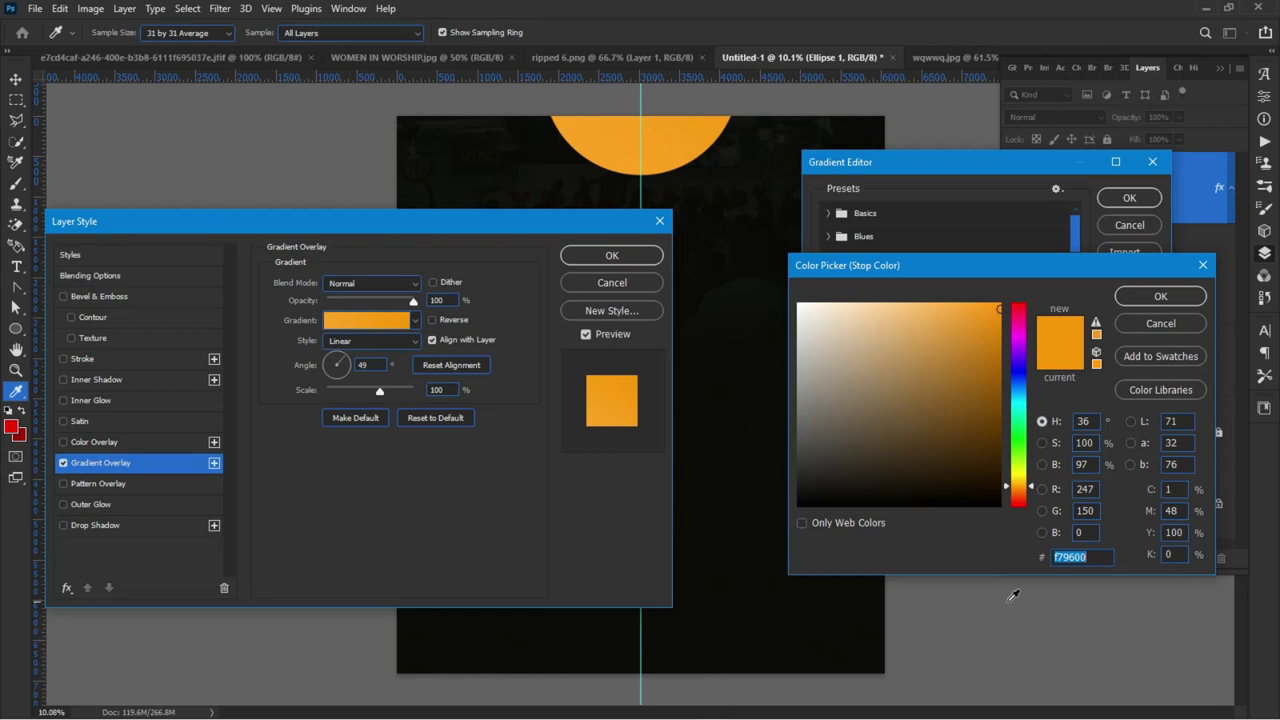
type("fff")
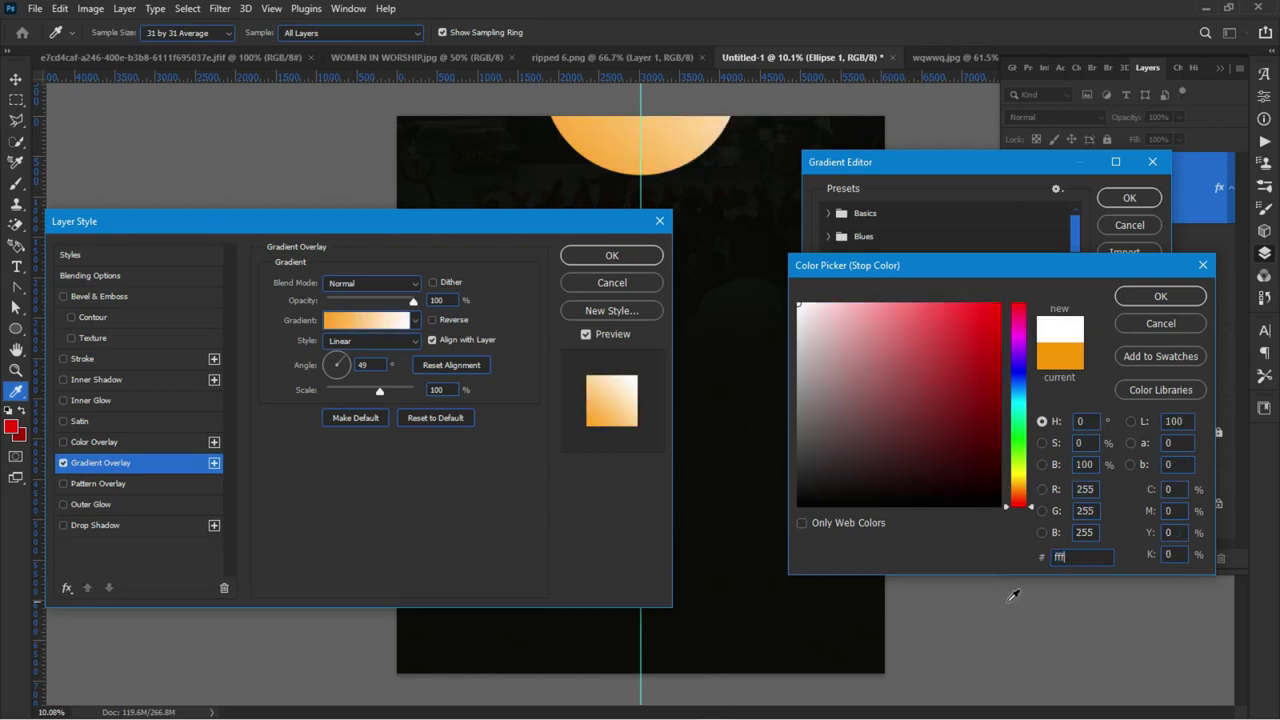
type("f5")
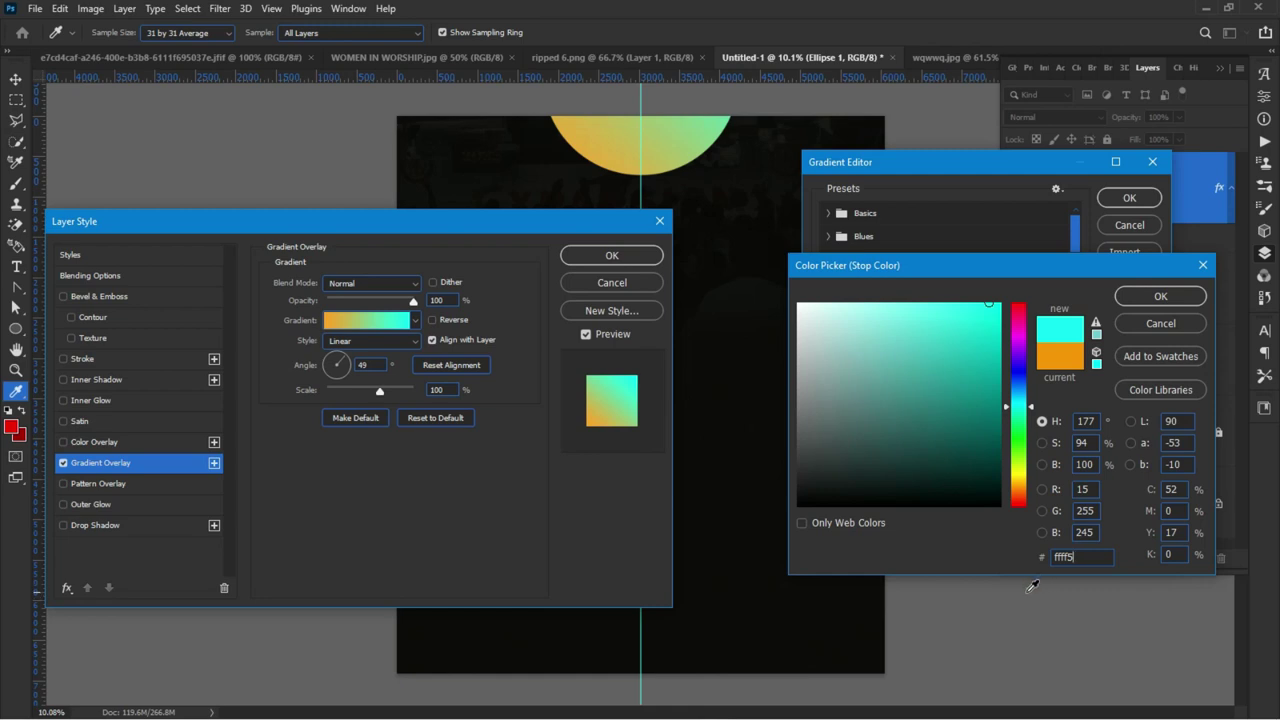
left_click(1061, 553)
type("f")
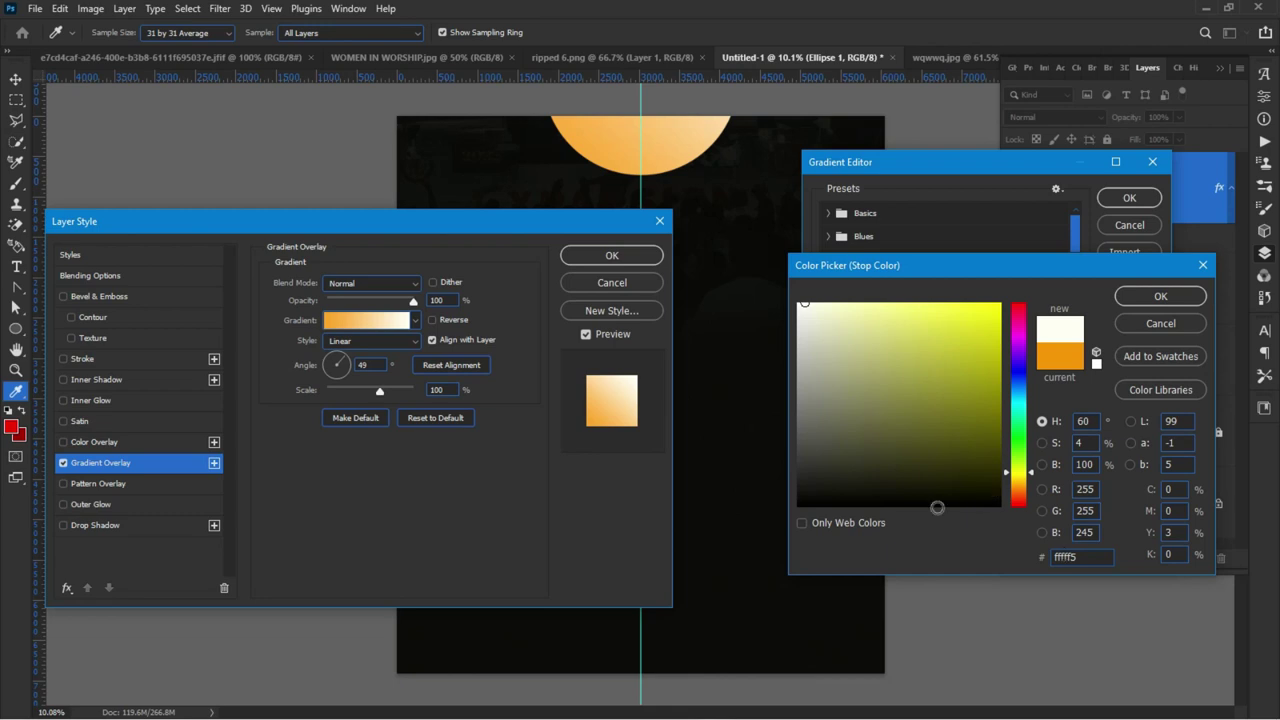
key("Return")
key("Return")
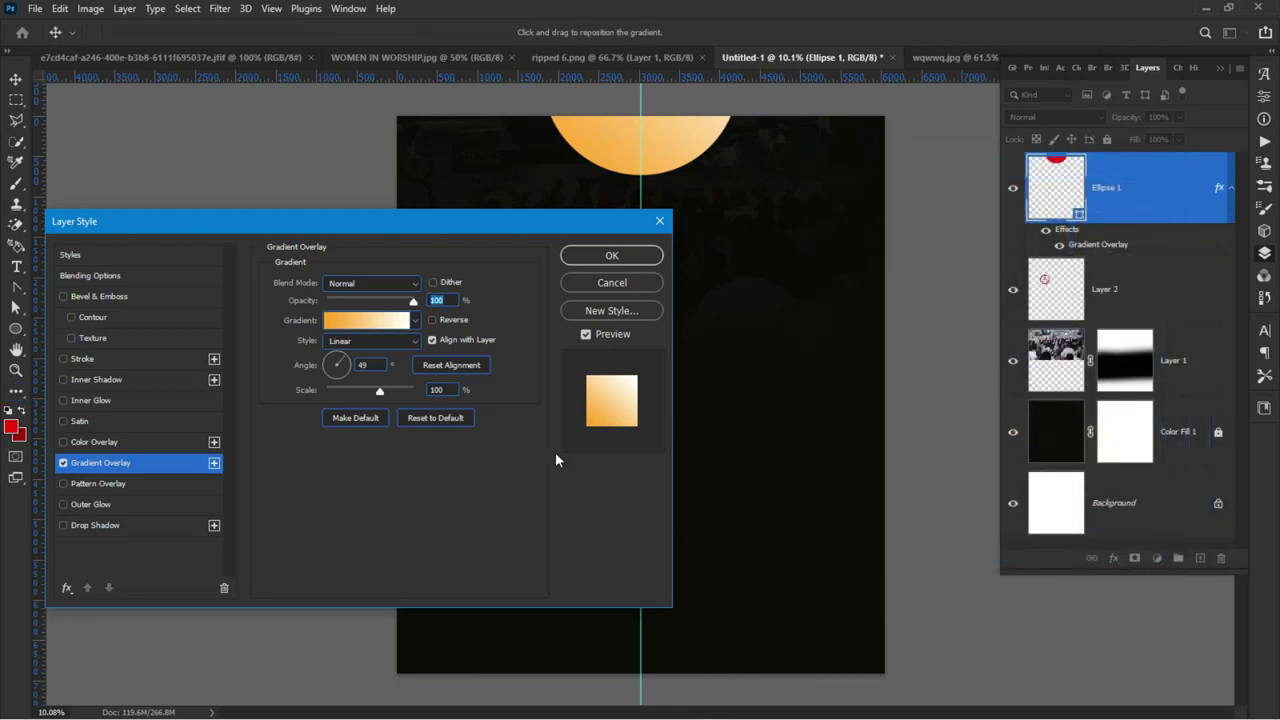
- Apply the gradient overlay and duplicate the half-circle as Ellipse 1 copy
double_click(375, 367)
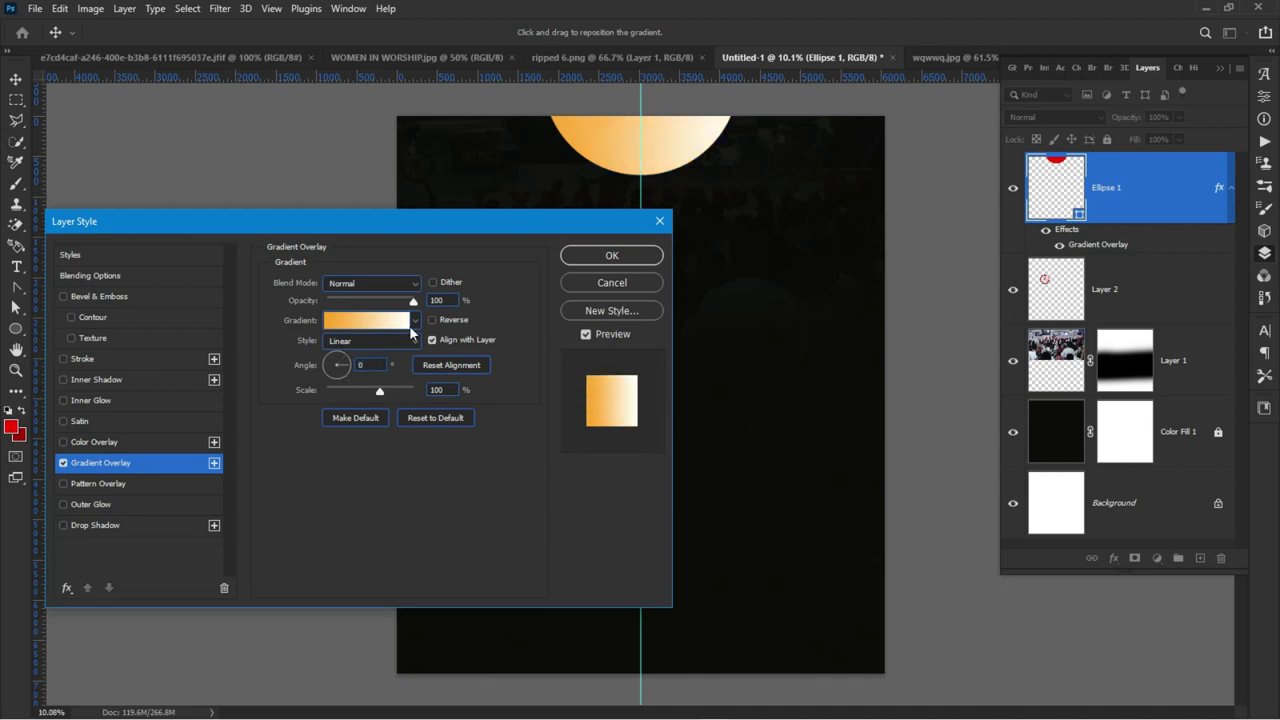
left_click(608, 253)
left_click(260, 220)
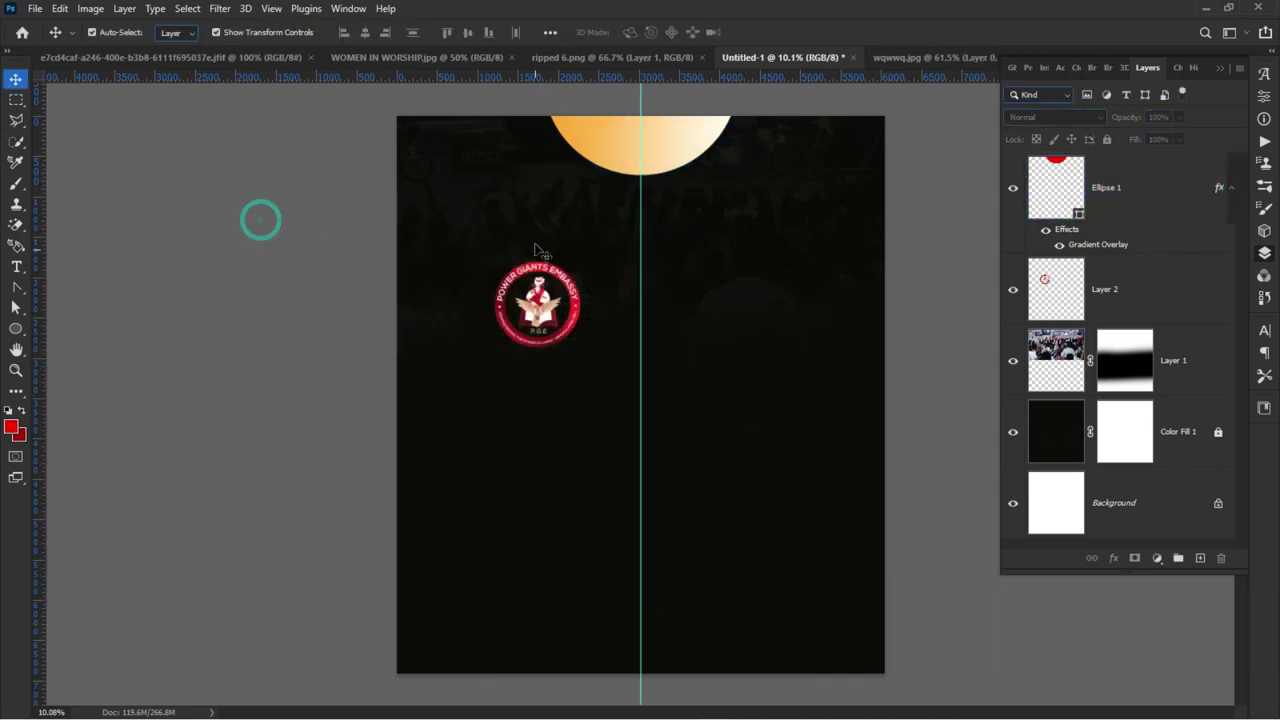
left_click(600, 158)
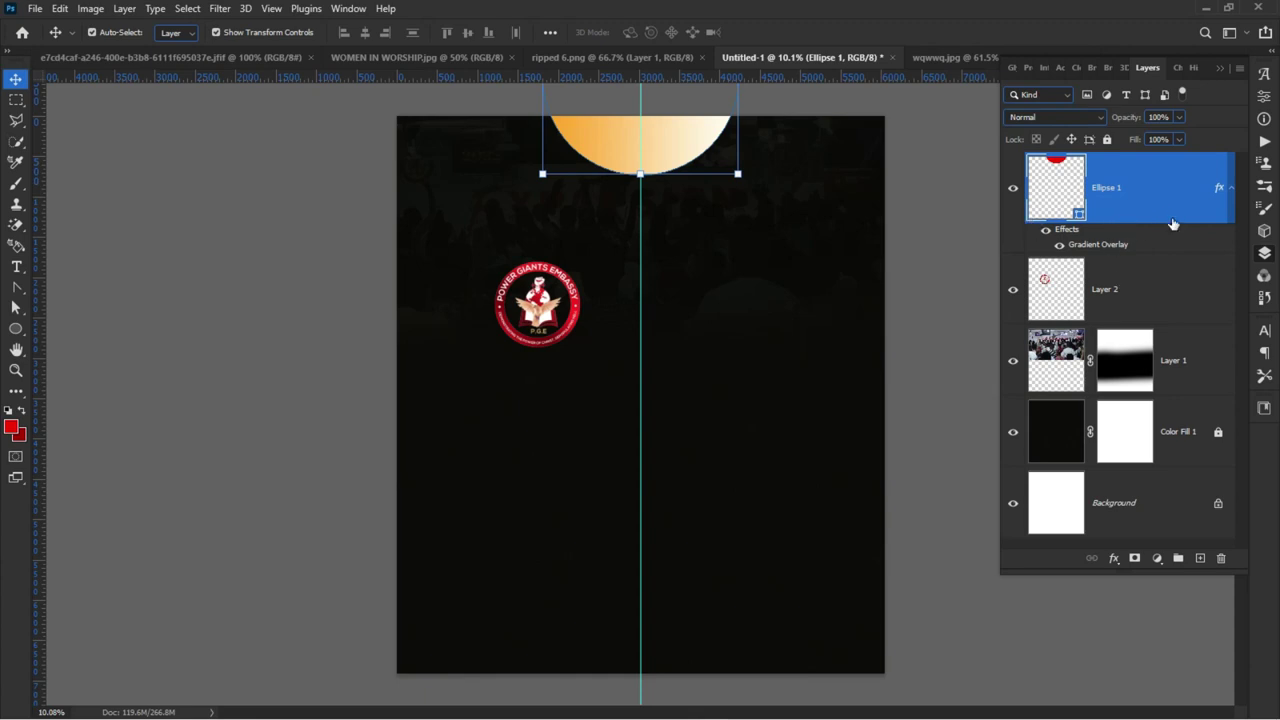
key("ctrl+j")
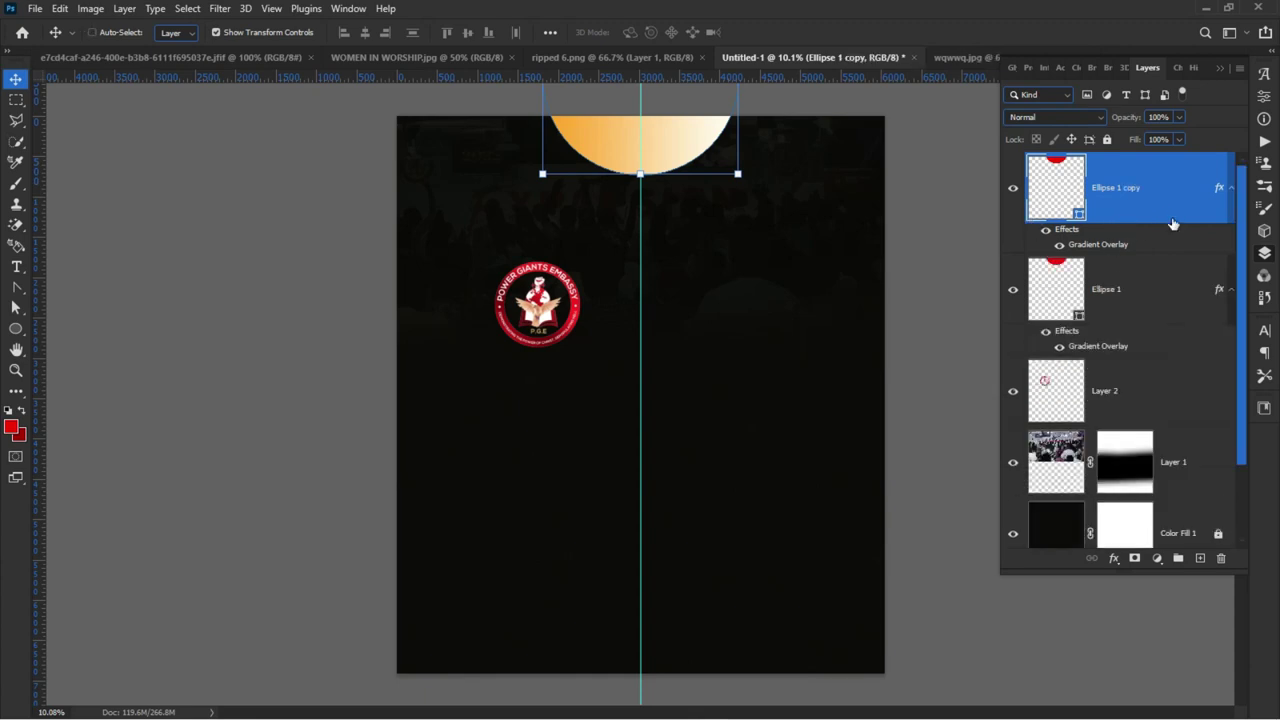
- Enlarge the original Ellipse 1 half-circle to about 113.06%
left_click(1125, 302)
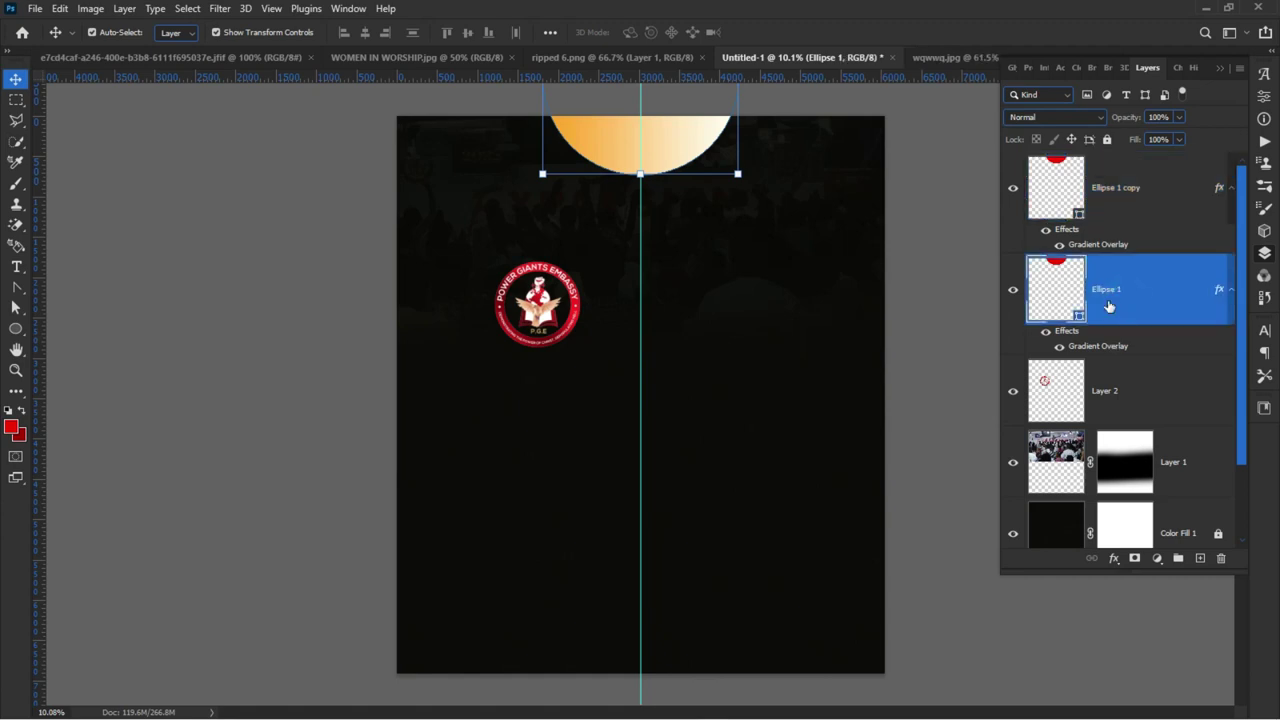
left_click(640, 176)
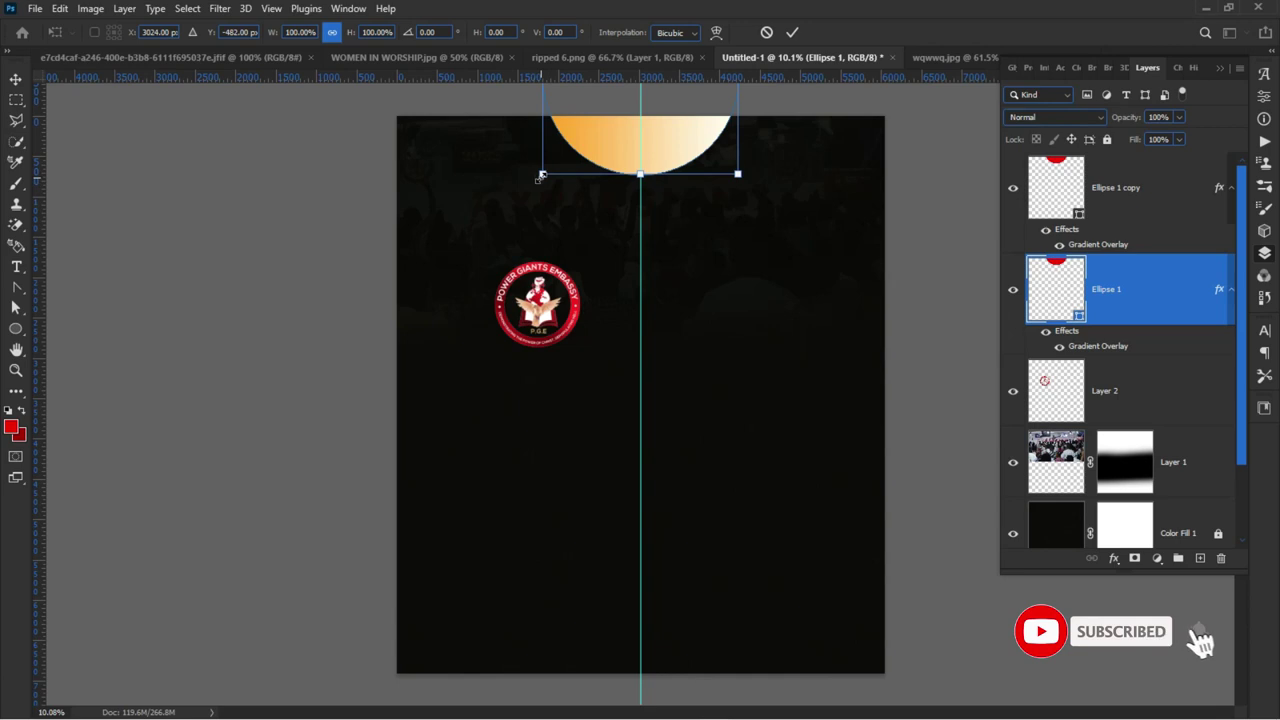
left_click_drag(542, 176, 525, 188)
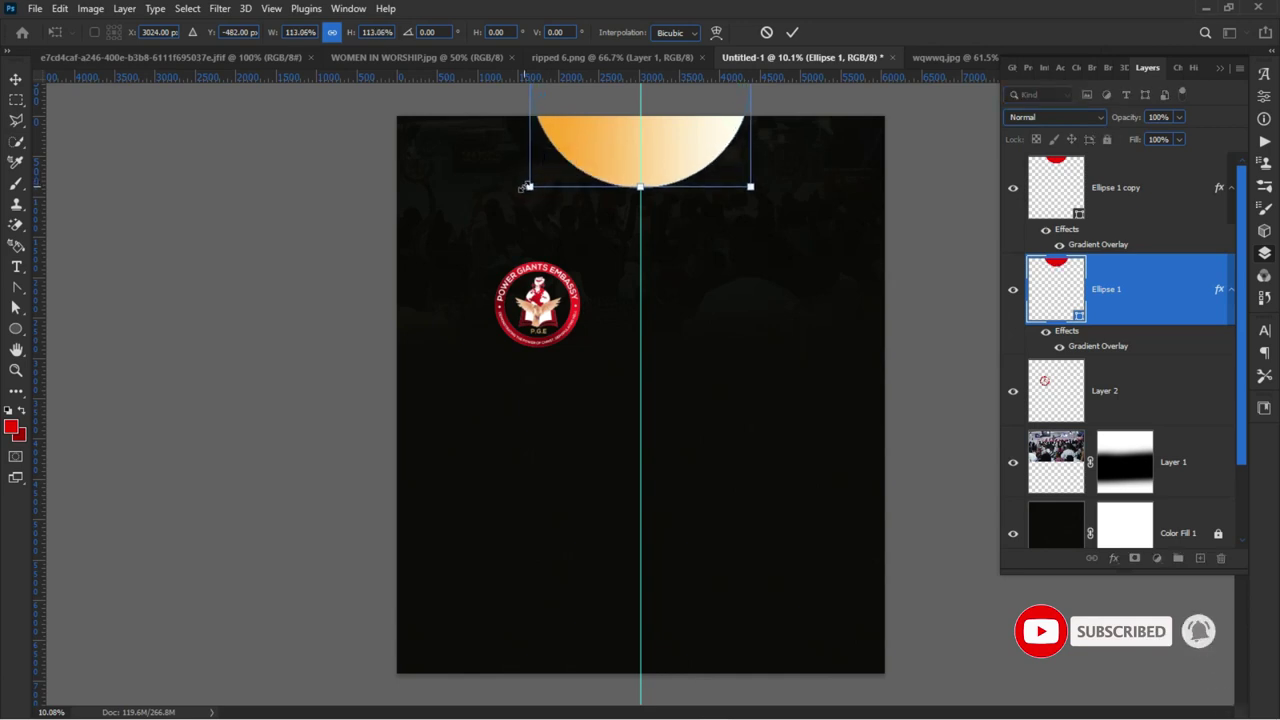
key("Return")
left_click(254, 261)
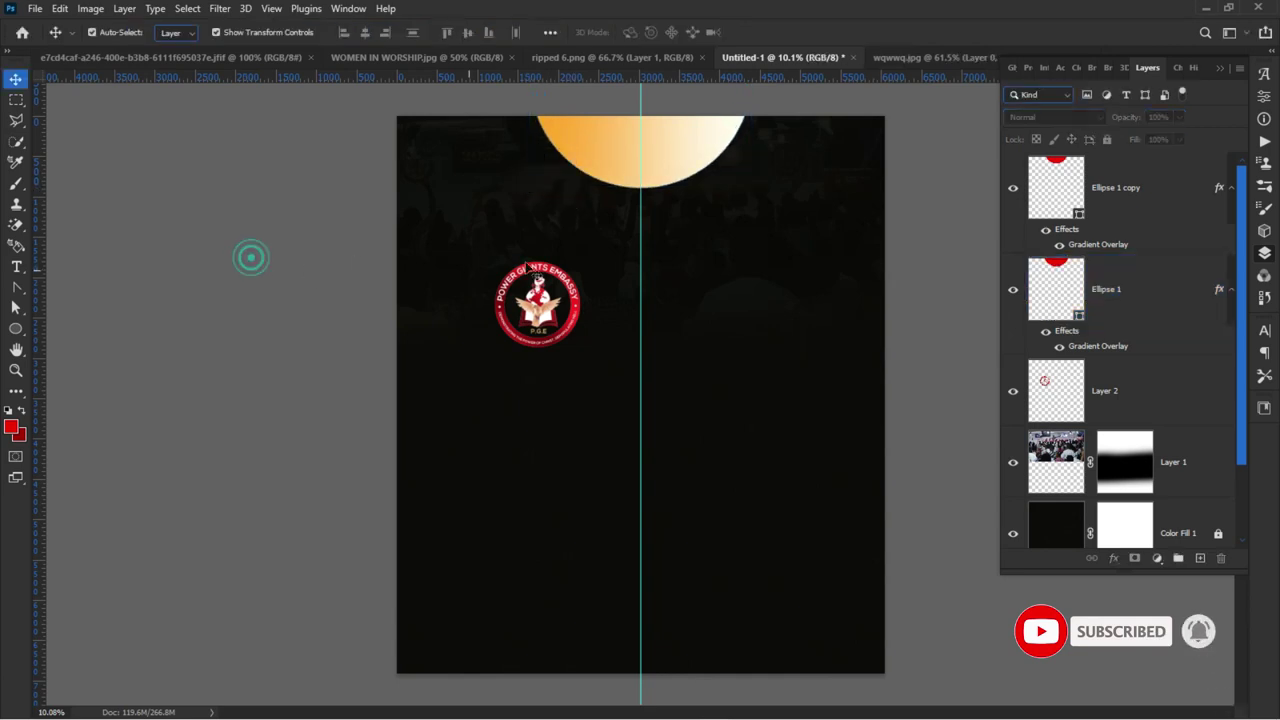
left_click(604, 183)
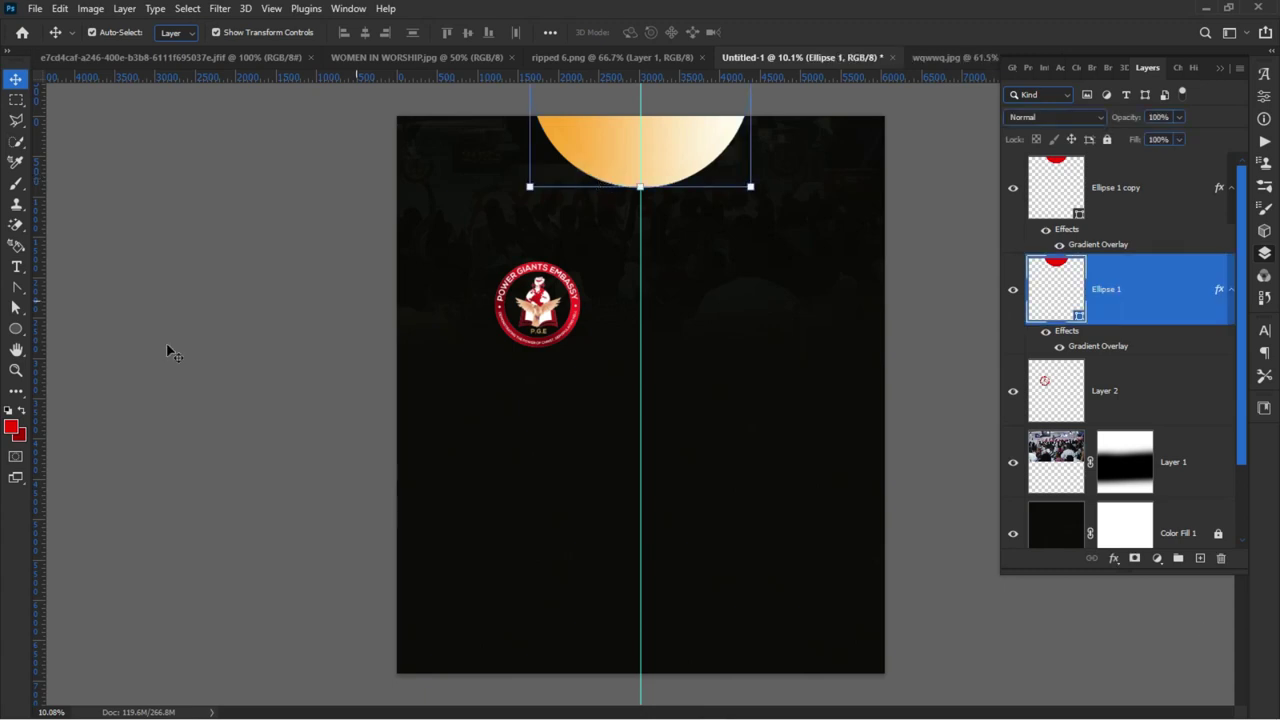
- Give Ellipse 1 no fill and a 66.46 px gradient stroke
left_click(16, 329)
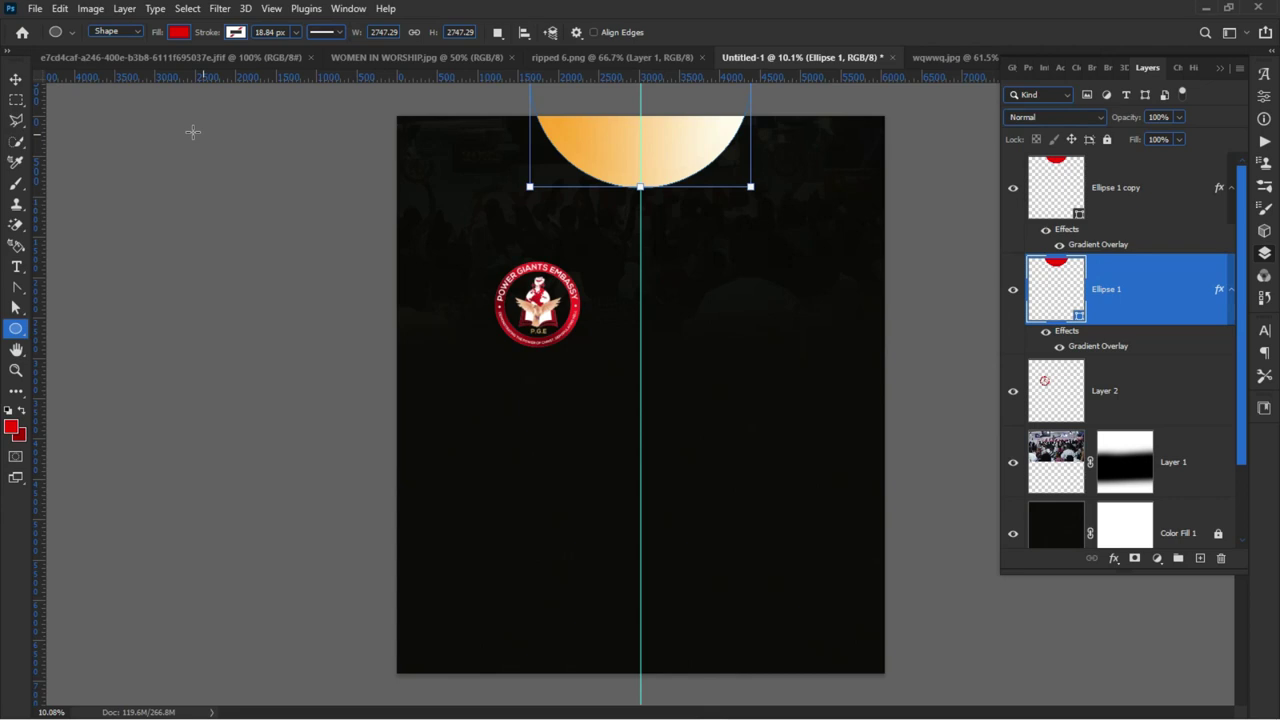
left_click(179, 34)
left_click(86, 64)
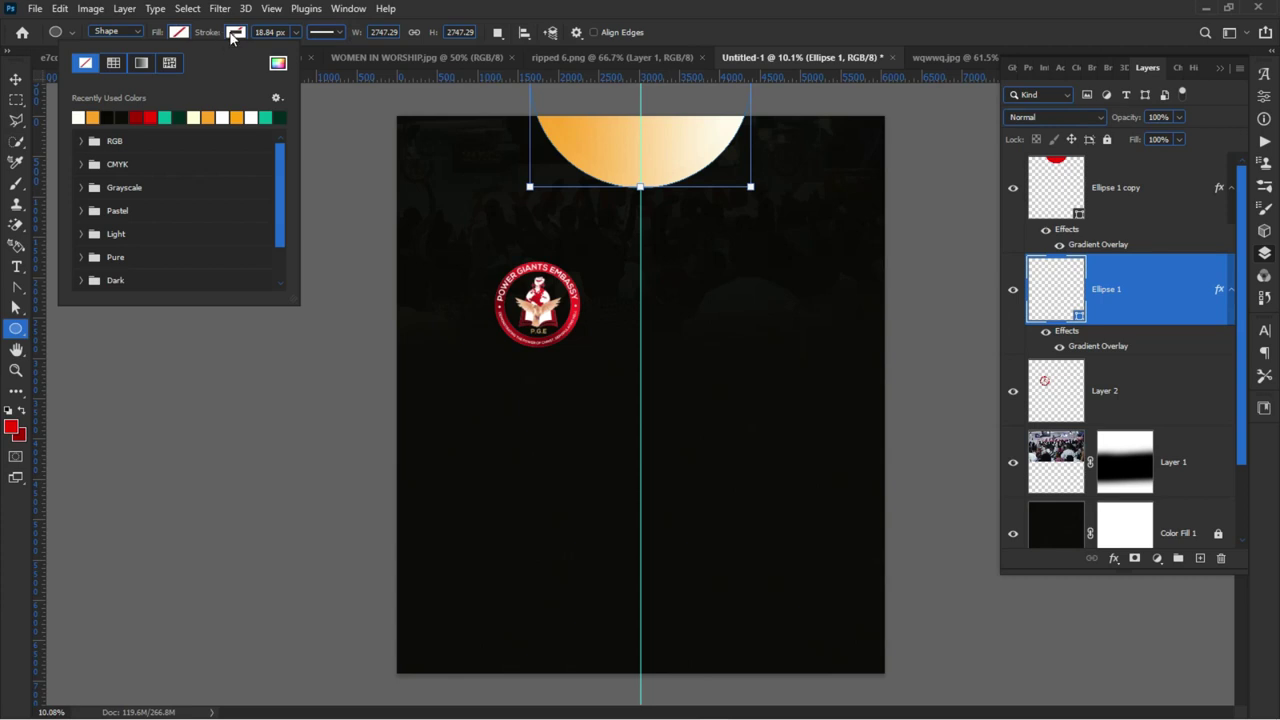
left_click(234, 34)
left_click(198, 63)
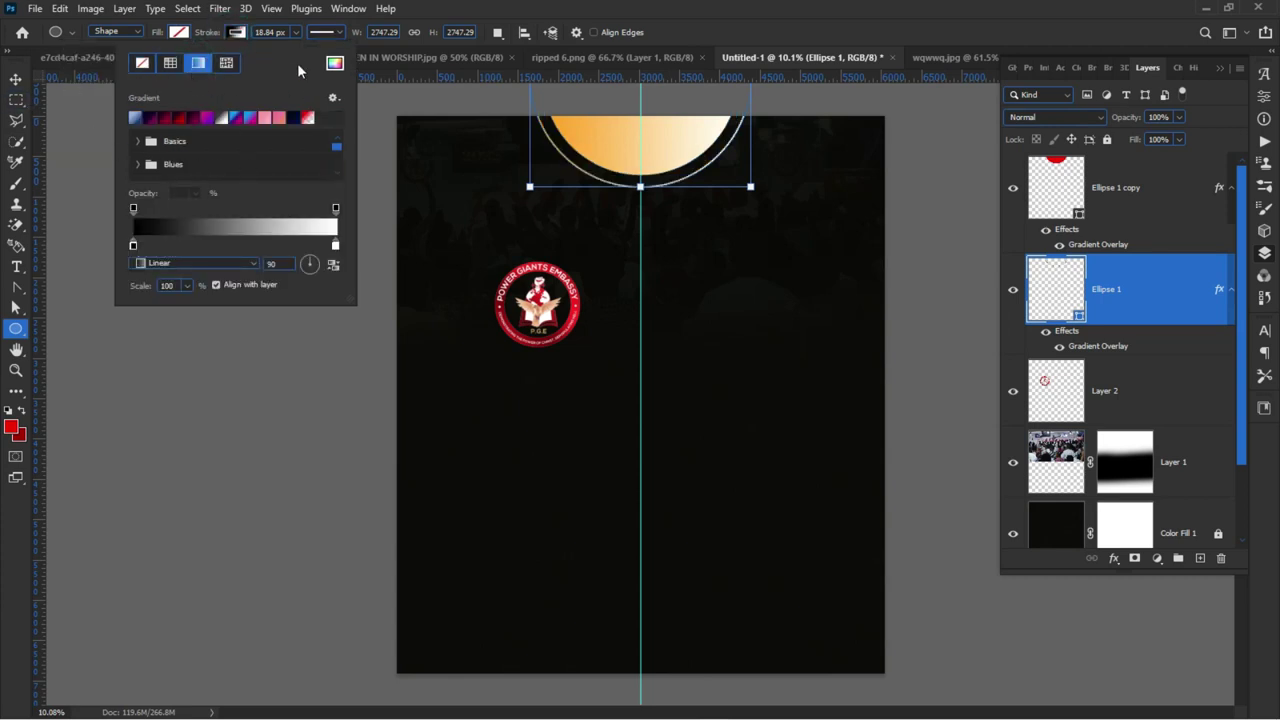
left_click(296, 33)
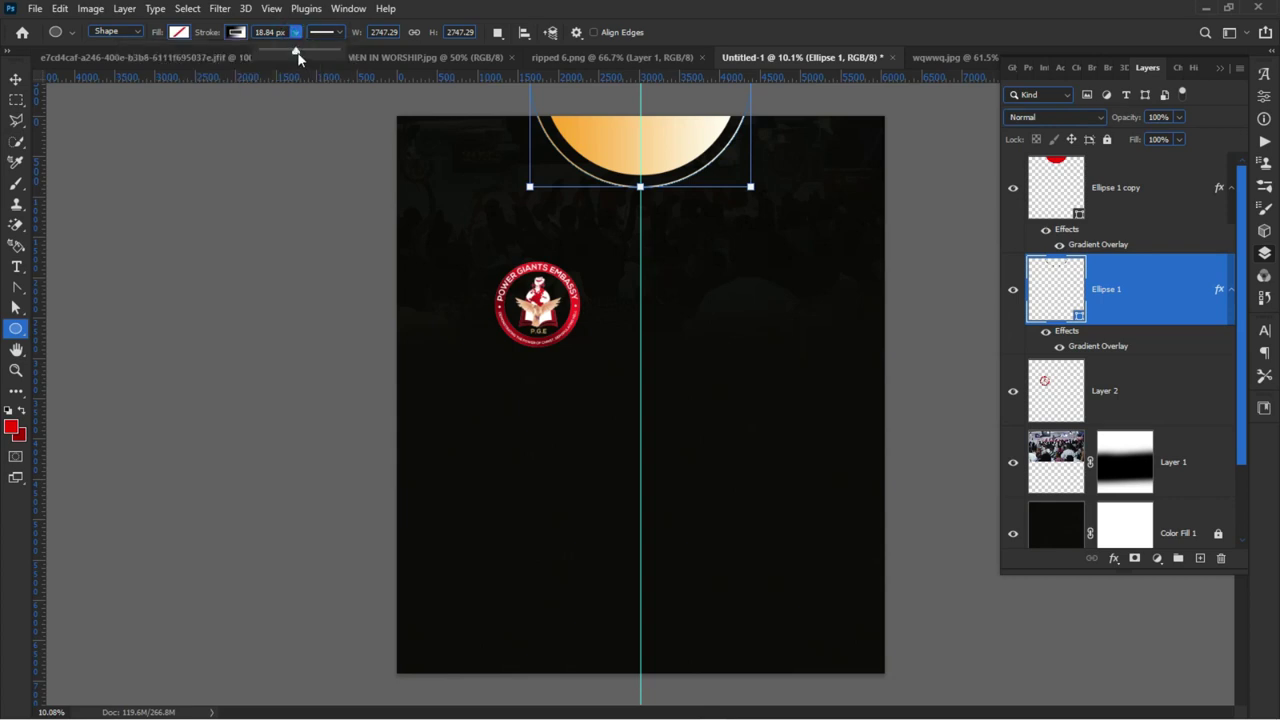
left_click_drag(303, 50, 320, 60)
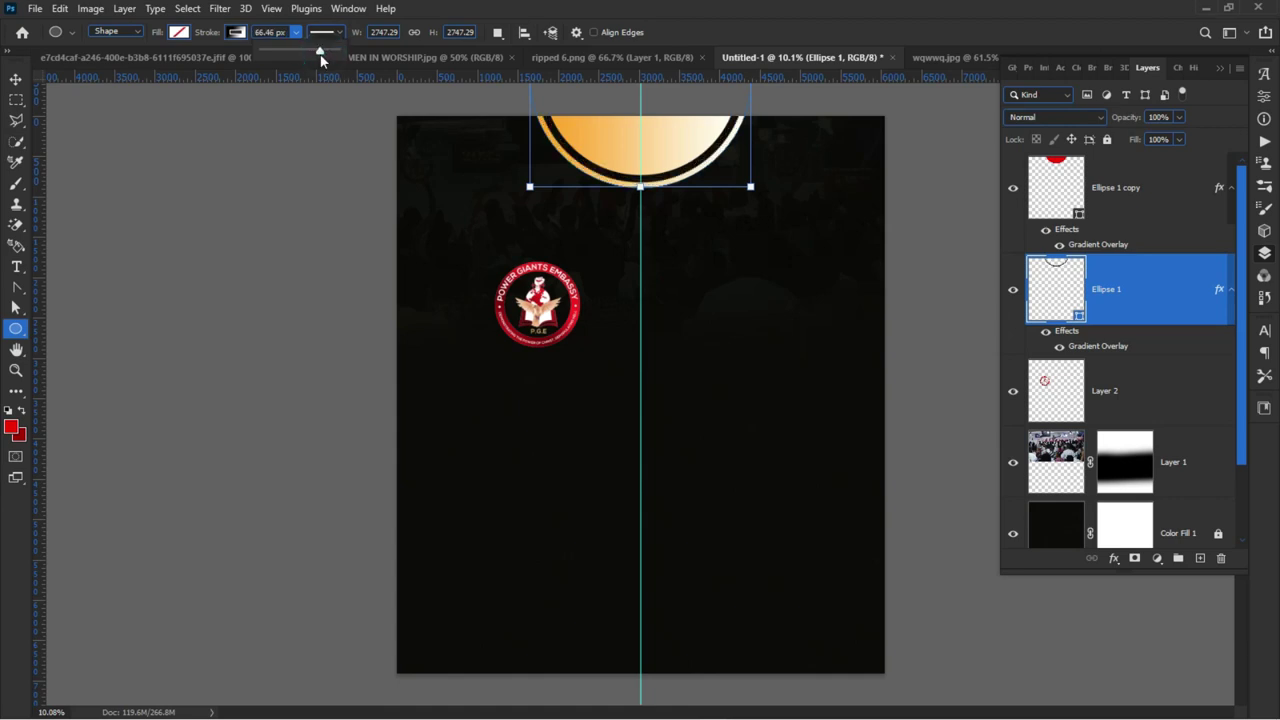
left_click(16, 78)
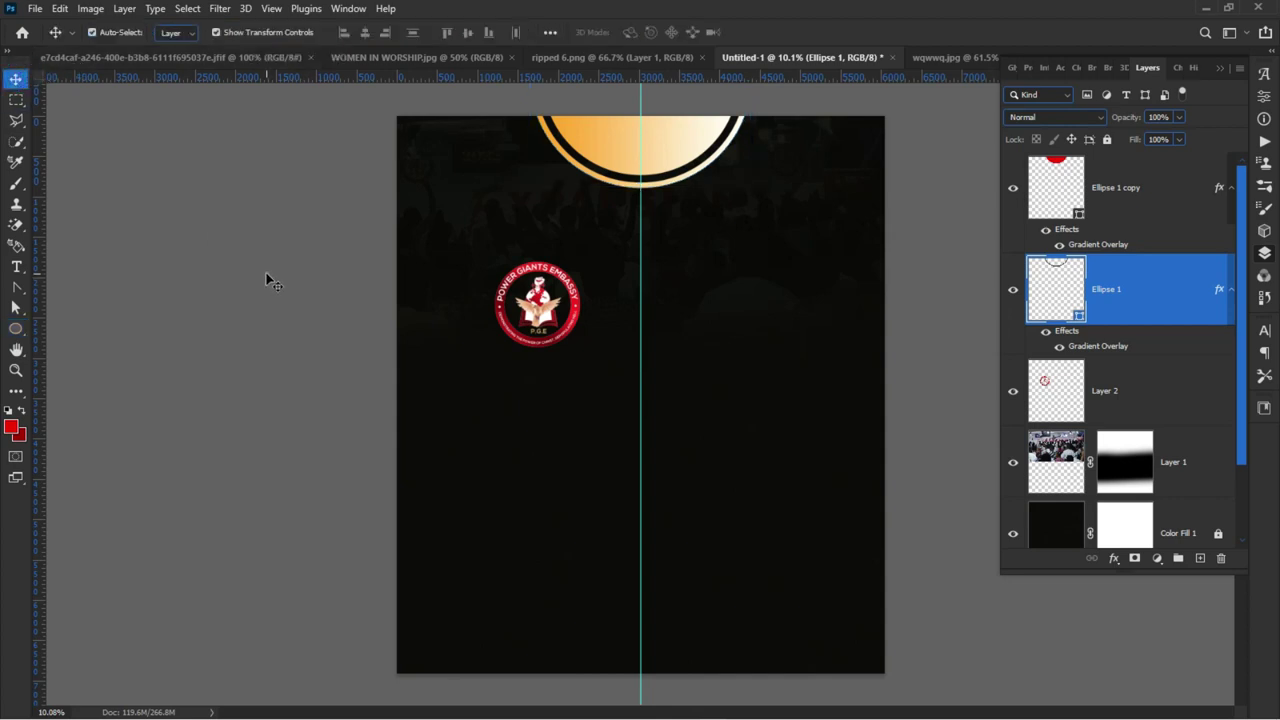
left_click(266, 277)
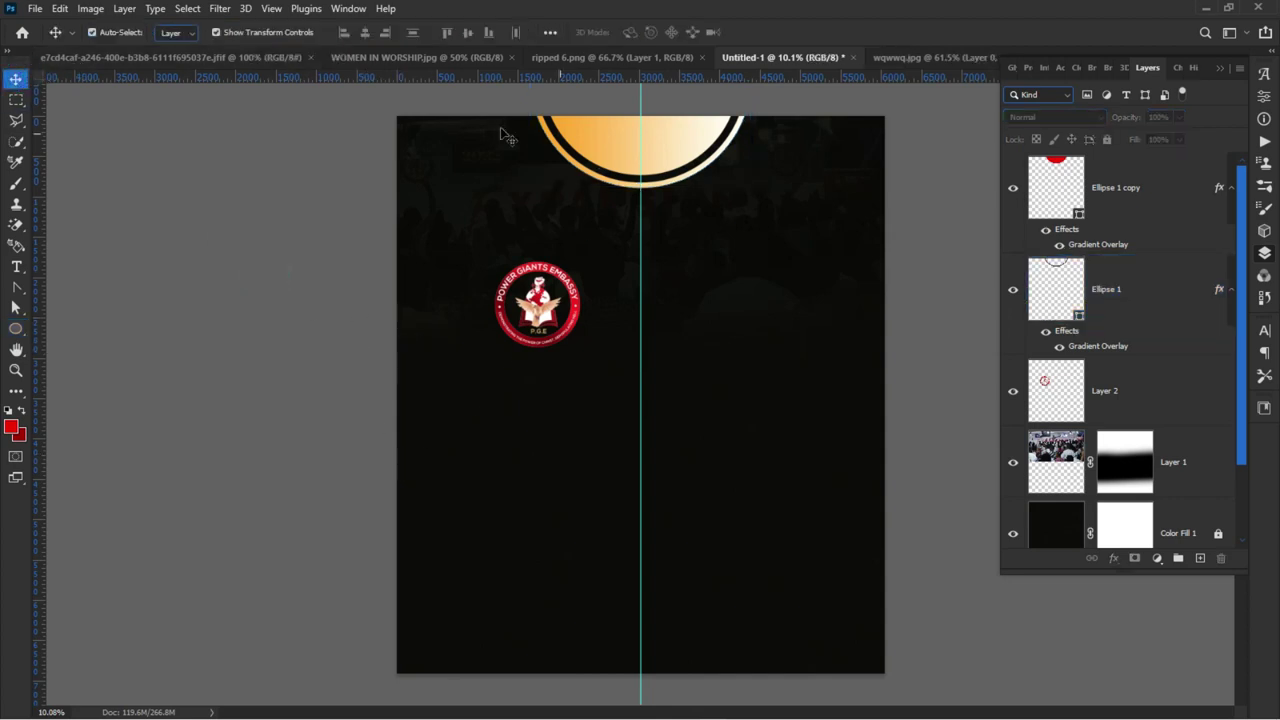
- Lock the crowd background Layer 1 with Lock All
left_click(510, 163)
left_click(1106, 141)
left_click(626, 286)
- Enlarge the half-circle and its ring together, then nudge the logo slightly up-left
left_click_drag(595, 204, 604, 197)
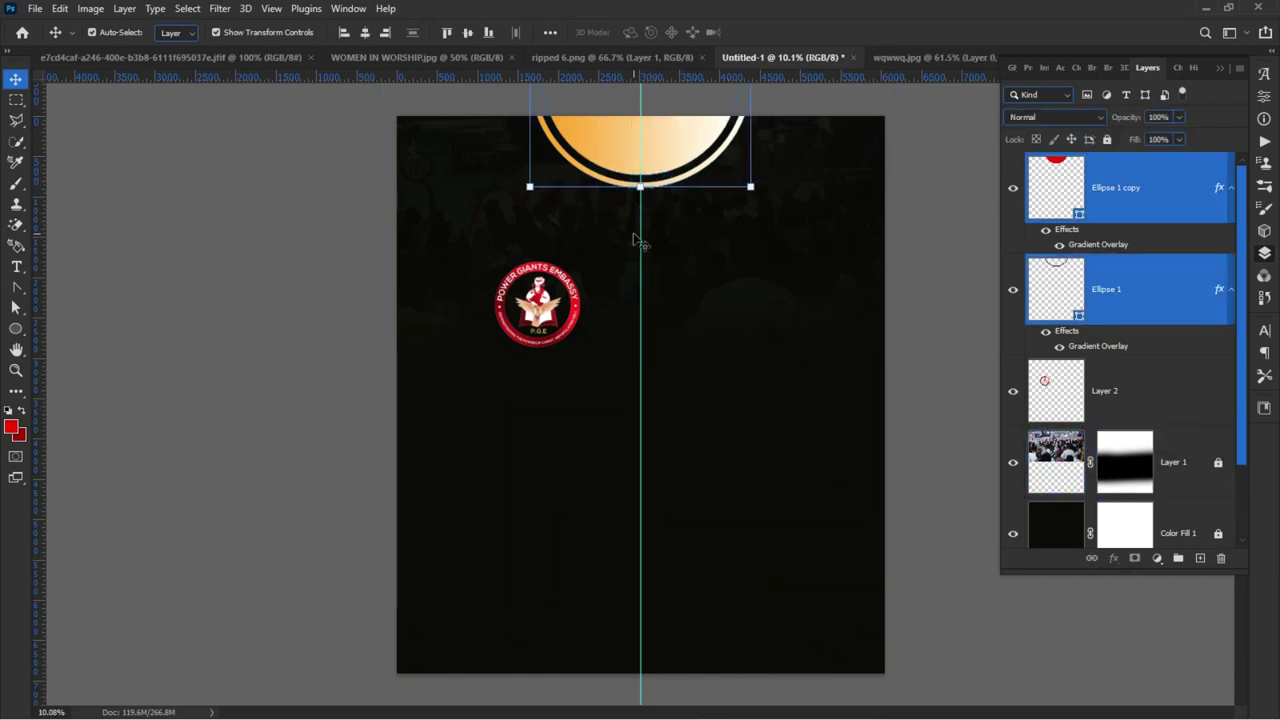
left_click(640, 188)
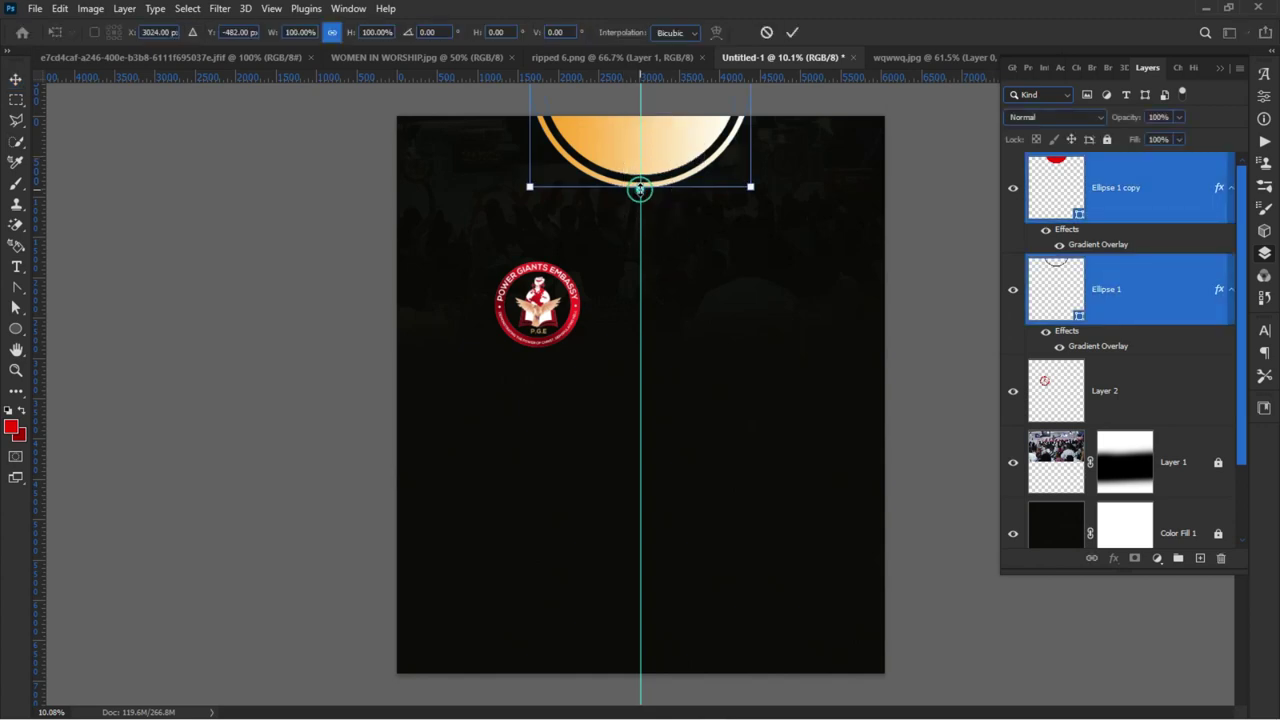
left_click_drag(640, 188, 640, 202)
key("Return")
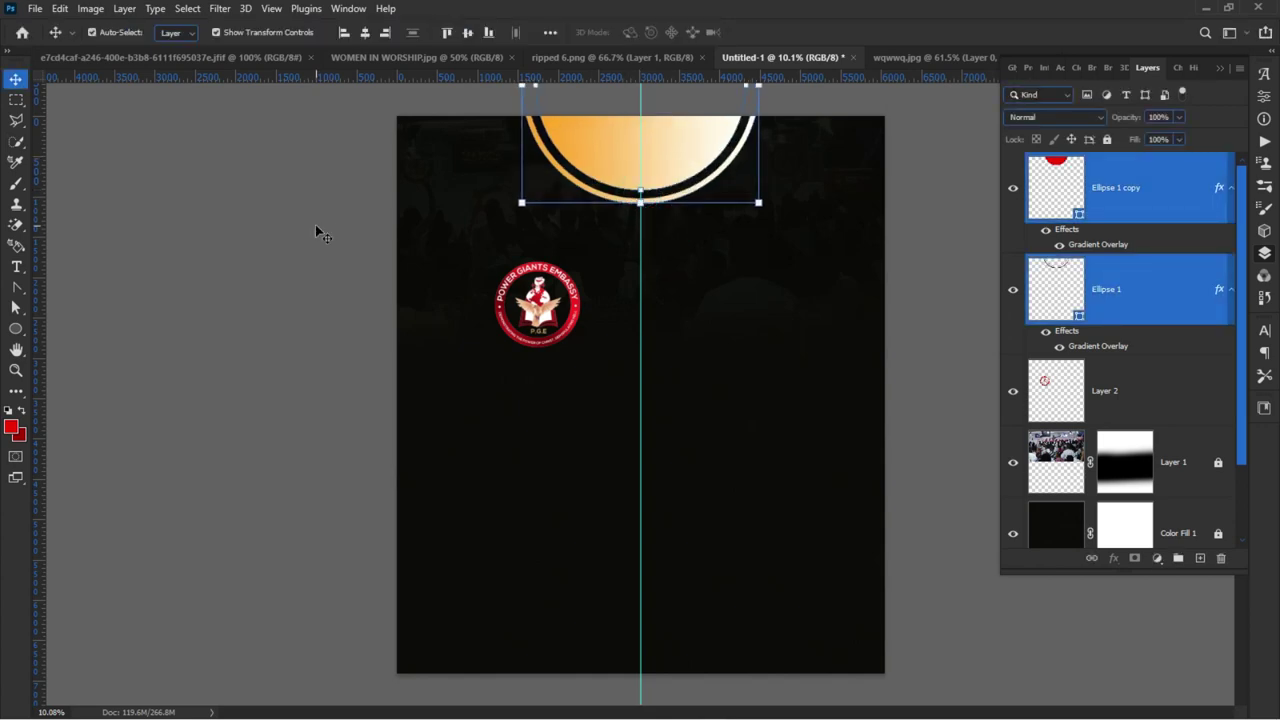
left_click(155, 263)
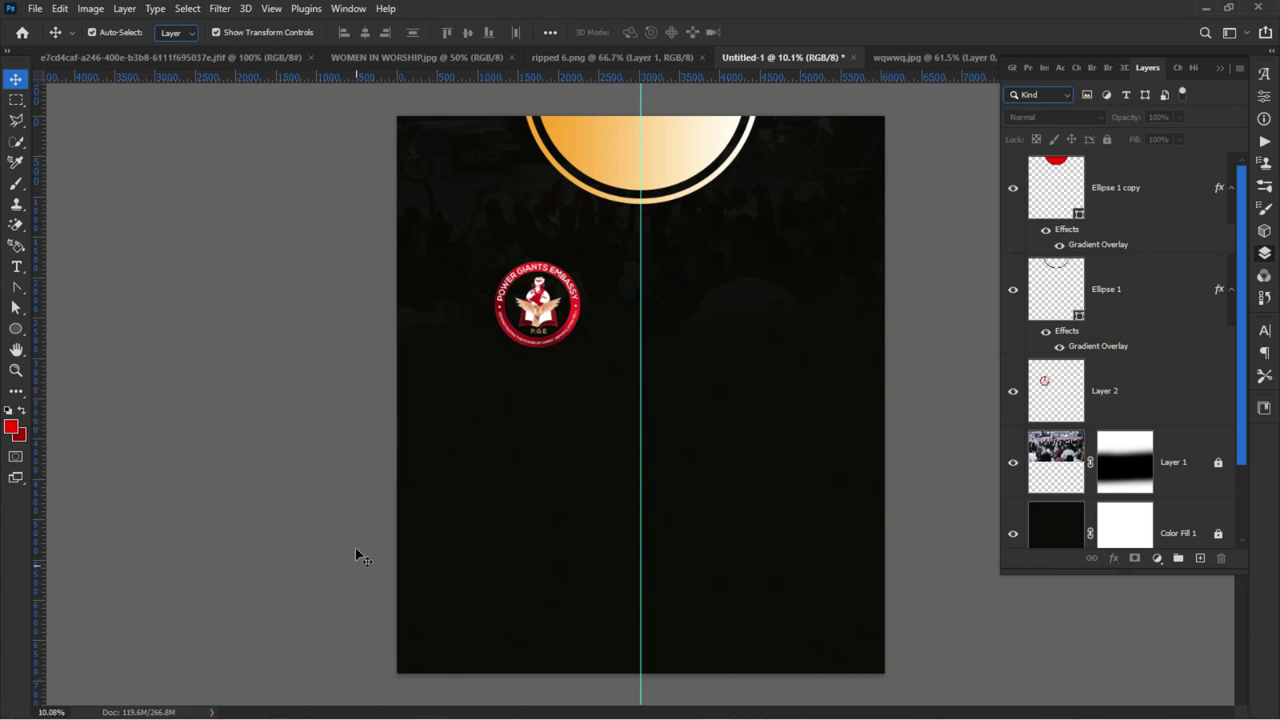
mouse_move(533, 346)
left_mouse_down()
mouse_move(523, 336)
mouse_move(533, 341)
left_mouse_up()
left_click(209, 314)
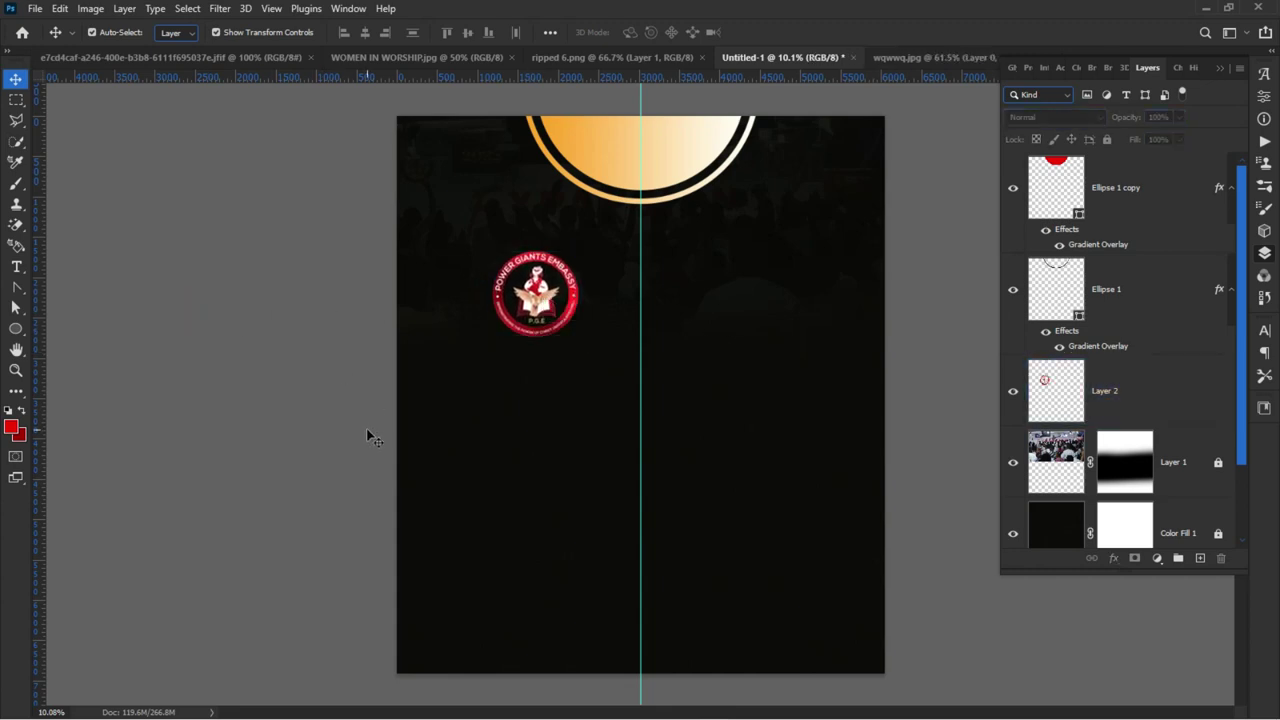
- Drag the white torn paper from ripped 6.png into the flyer
left_click(572, 57)
left_click_drag(486, 494, 647, 481)
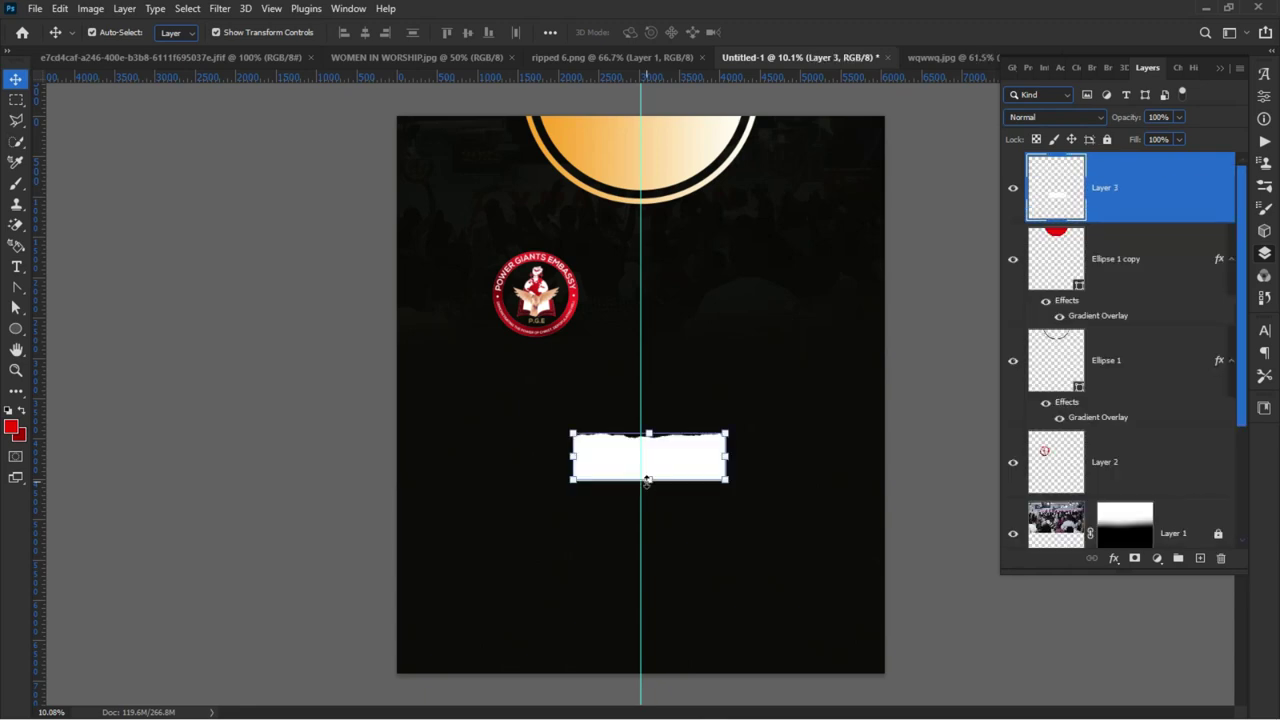
key("ctrl+t")
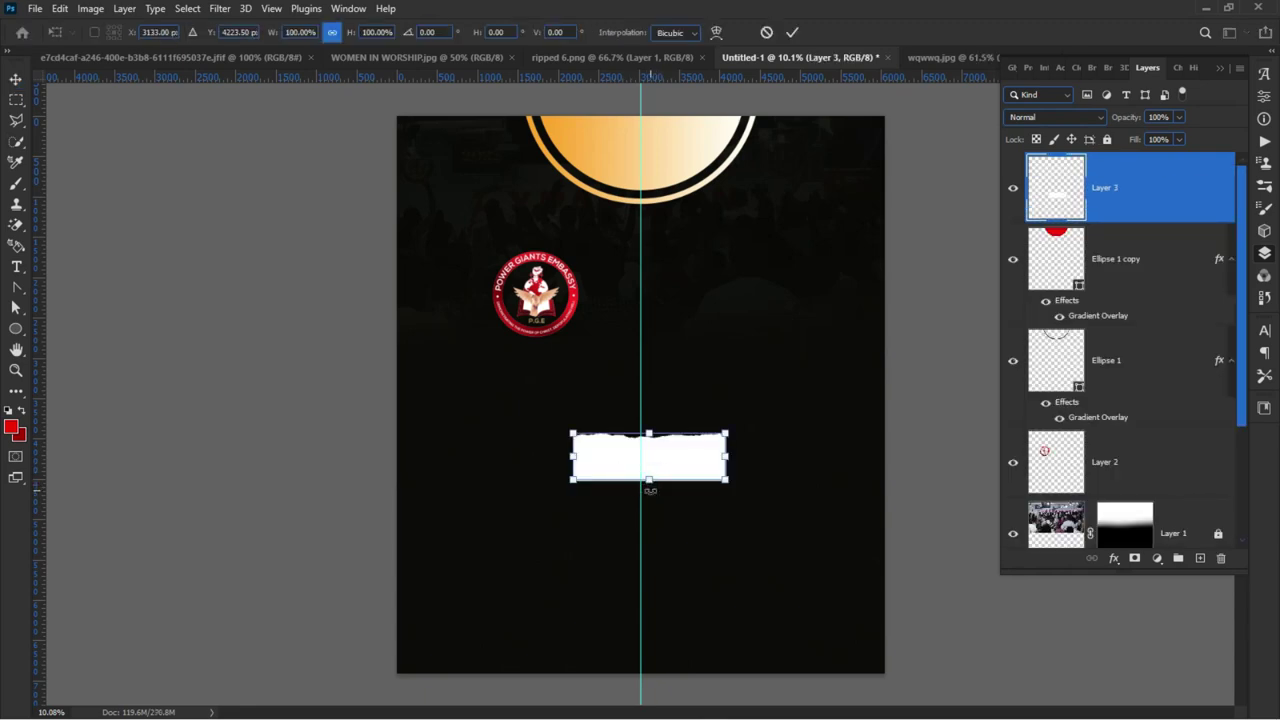
left_click_drag(724, 436, 728, 323)
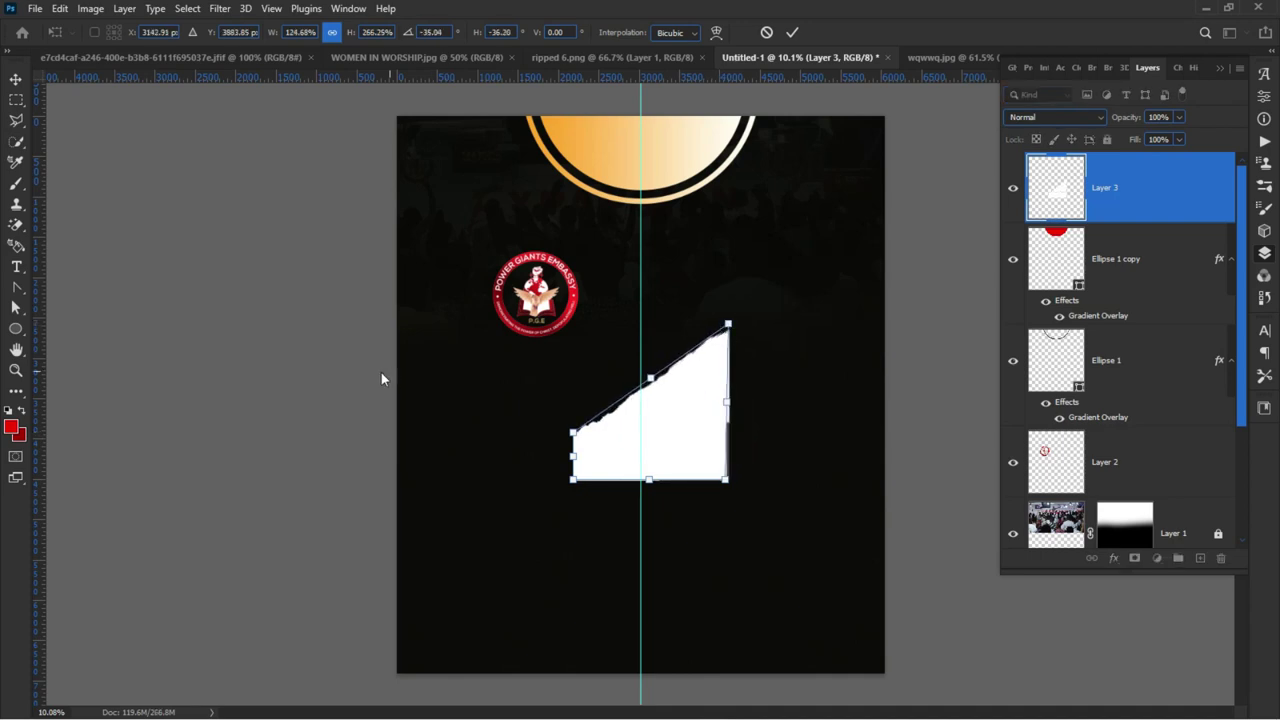
left_click(289, 314)
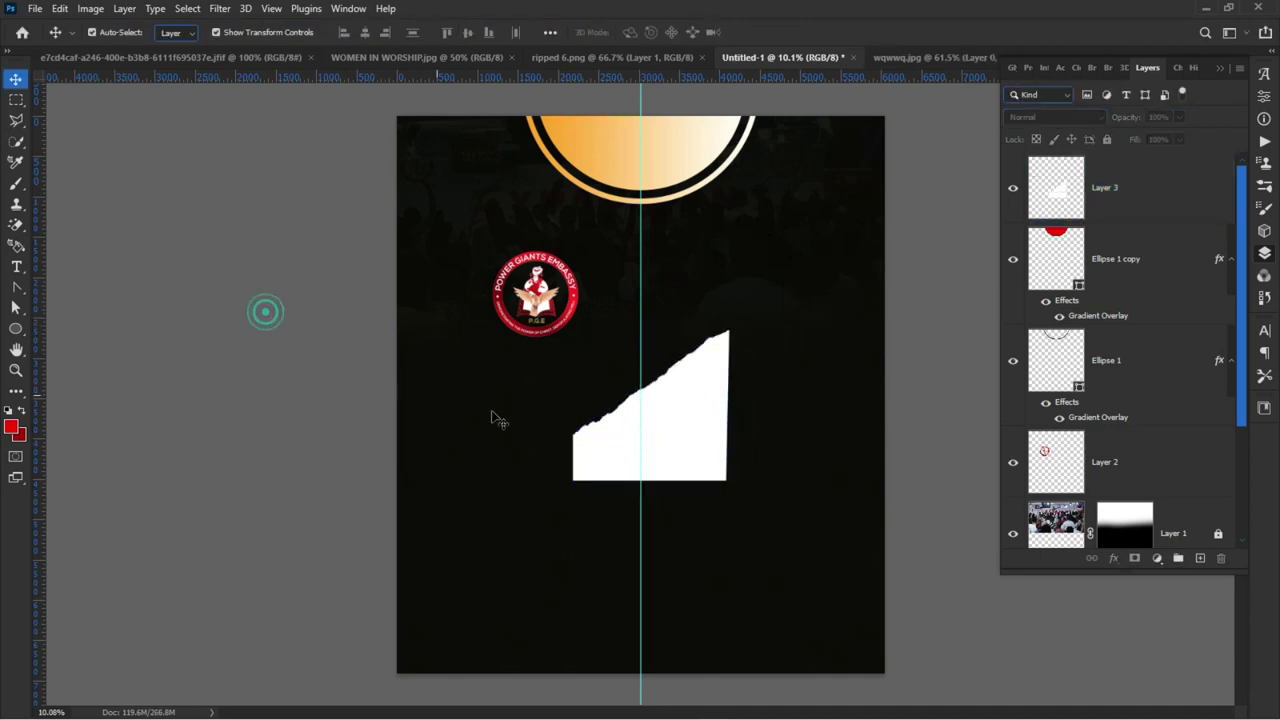
left_click(670, 441)
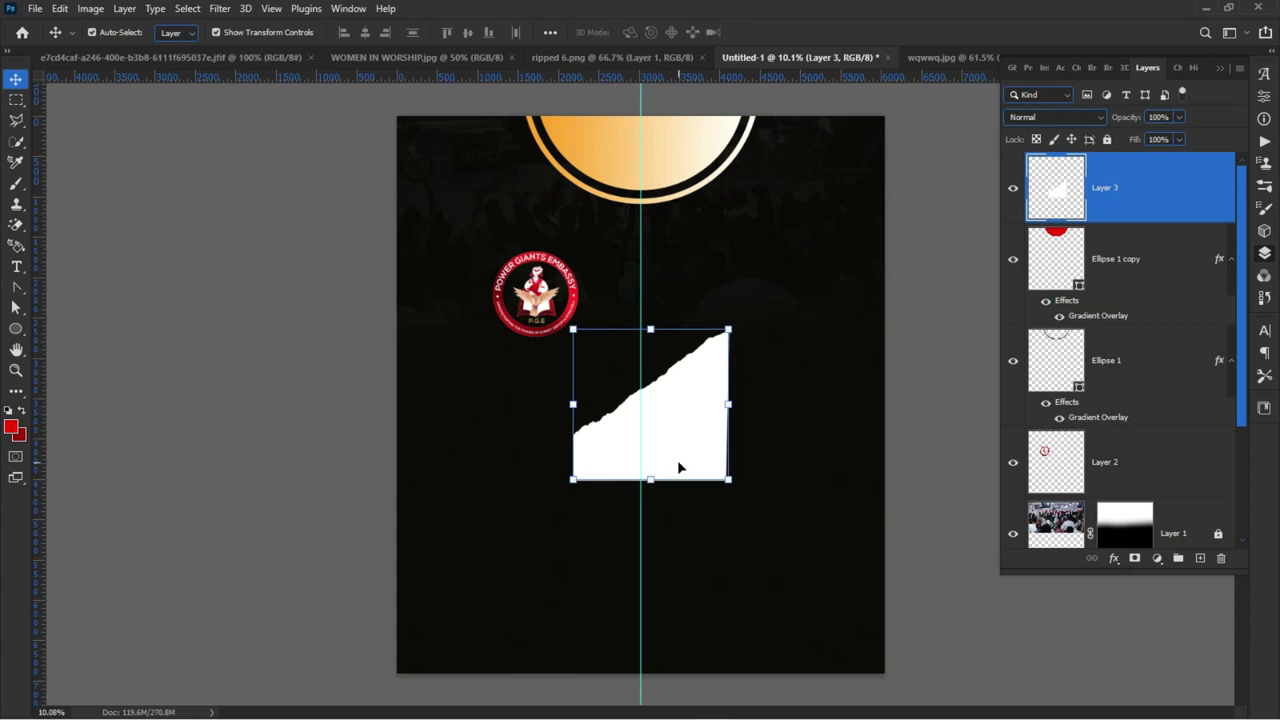
key("ctrl+z")
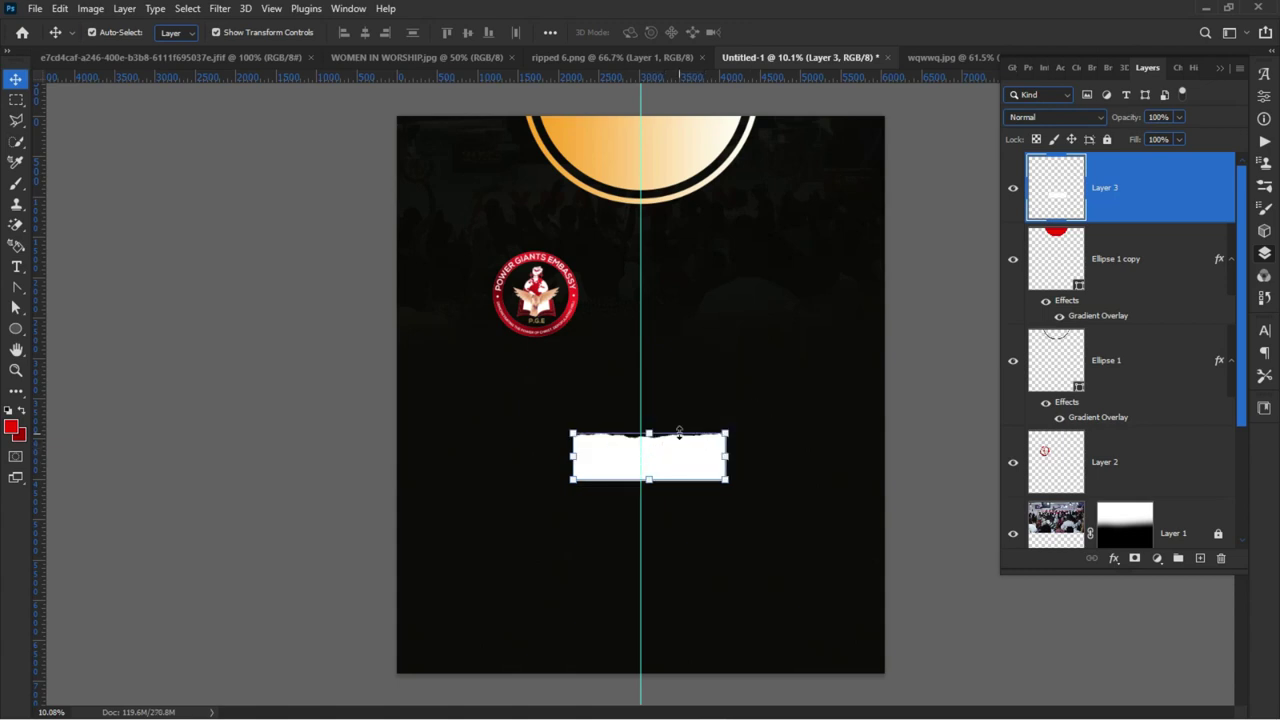
- Distort the torn paper's corners into a slanted, stretched torn shape
key("ctrl+t")
right_click(682, 455)
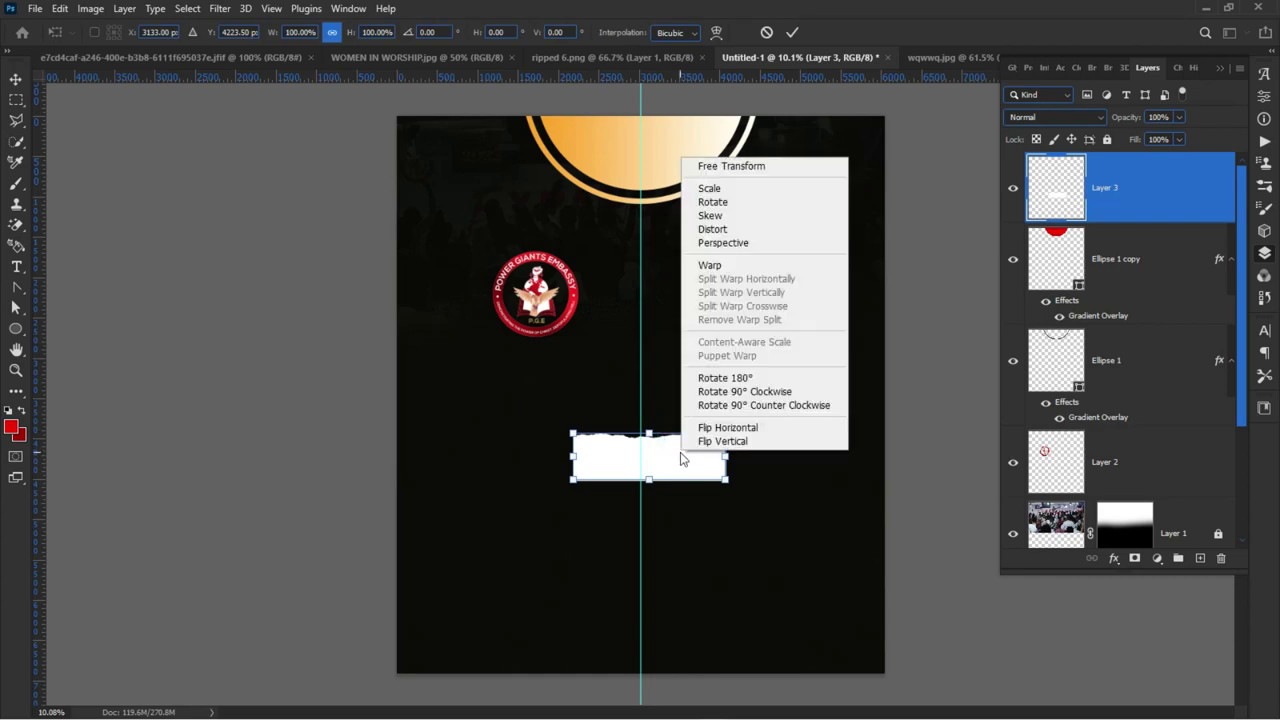
left_click(720, 230)
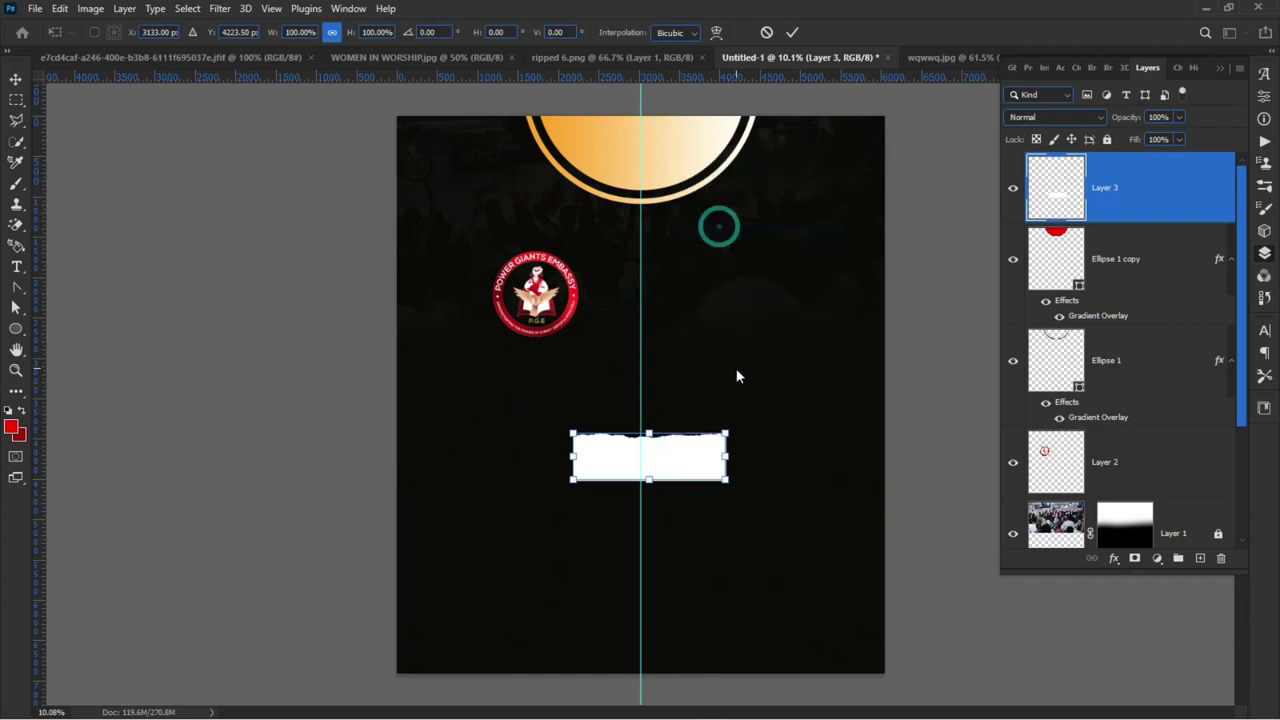
left_click_drag(731, 441, 746, 302)
left_click_drag(727, 482, 779, 515)
left_click_drag(570, 483, 571, 545)
left_click_drag(738, 297, 794, 258)
left_click(791, 32)
left_click(320, 428)
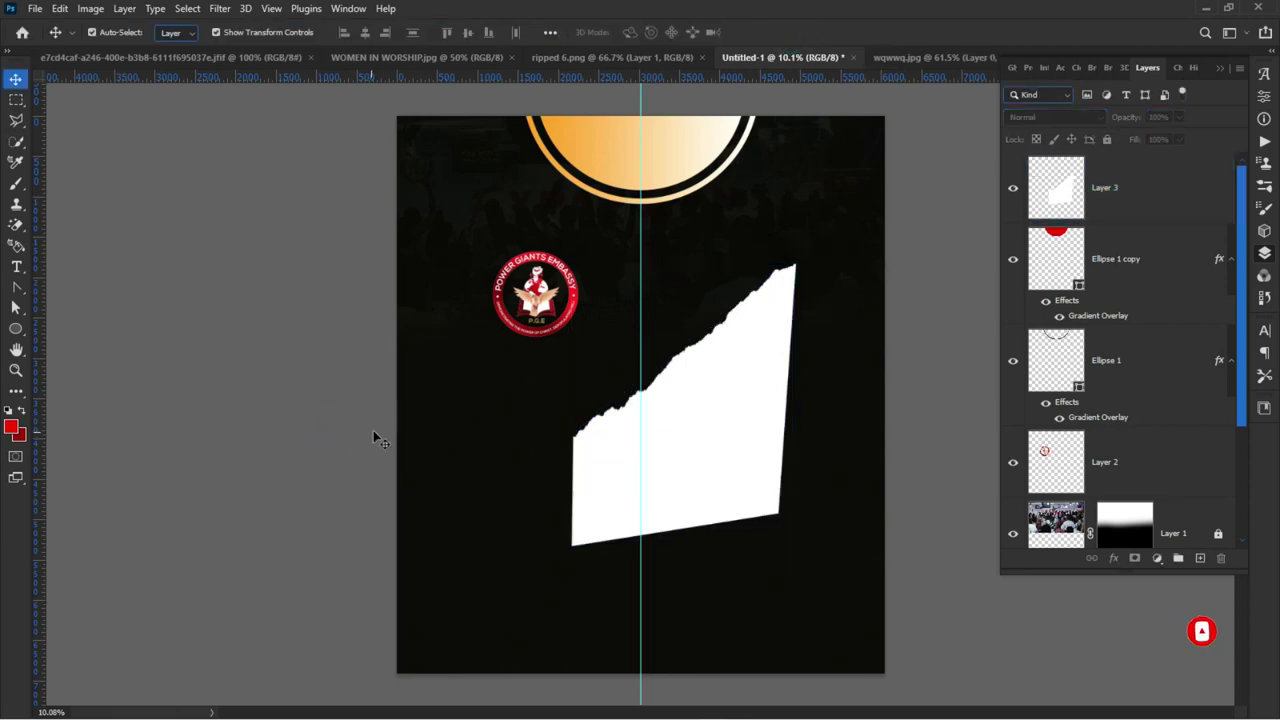
- Scale the torn paper to 172.68% and fit it into the flyer's lower-right corner
scroll(400, 435, "down", 3)
left_click_drag(656, 490, 750, 583)
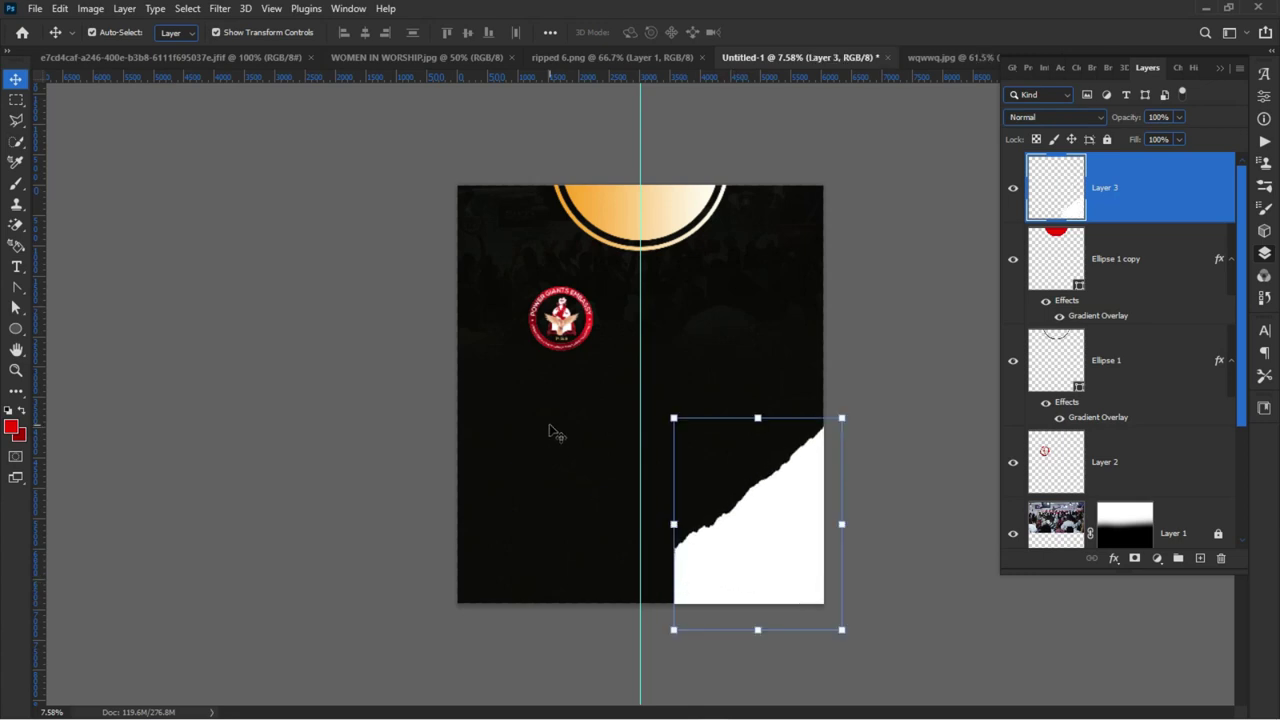
scroll(560, 422, "down", 3)
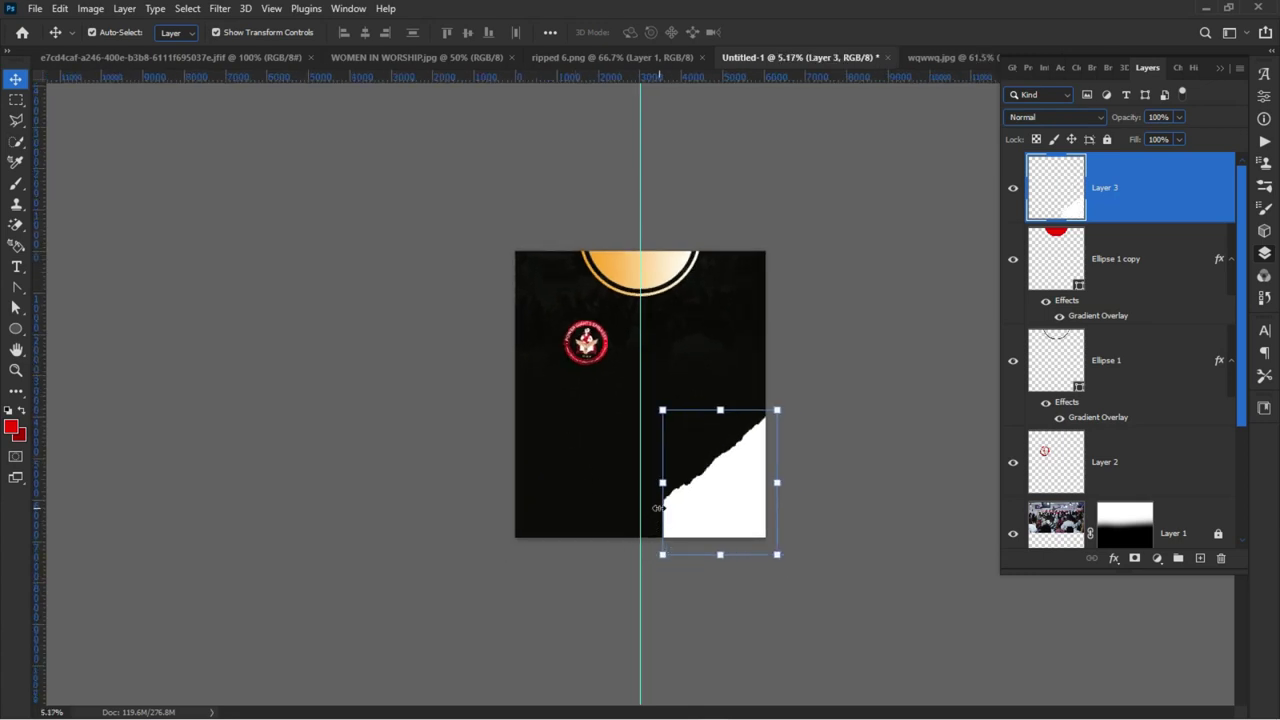
left_click_drag(657, 508, 579, 568)
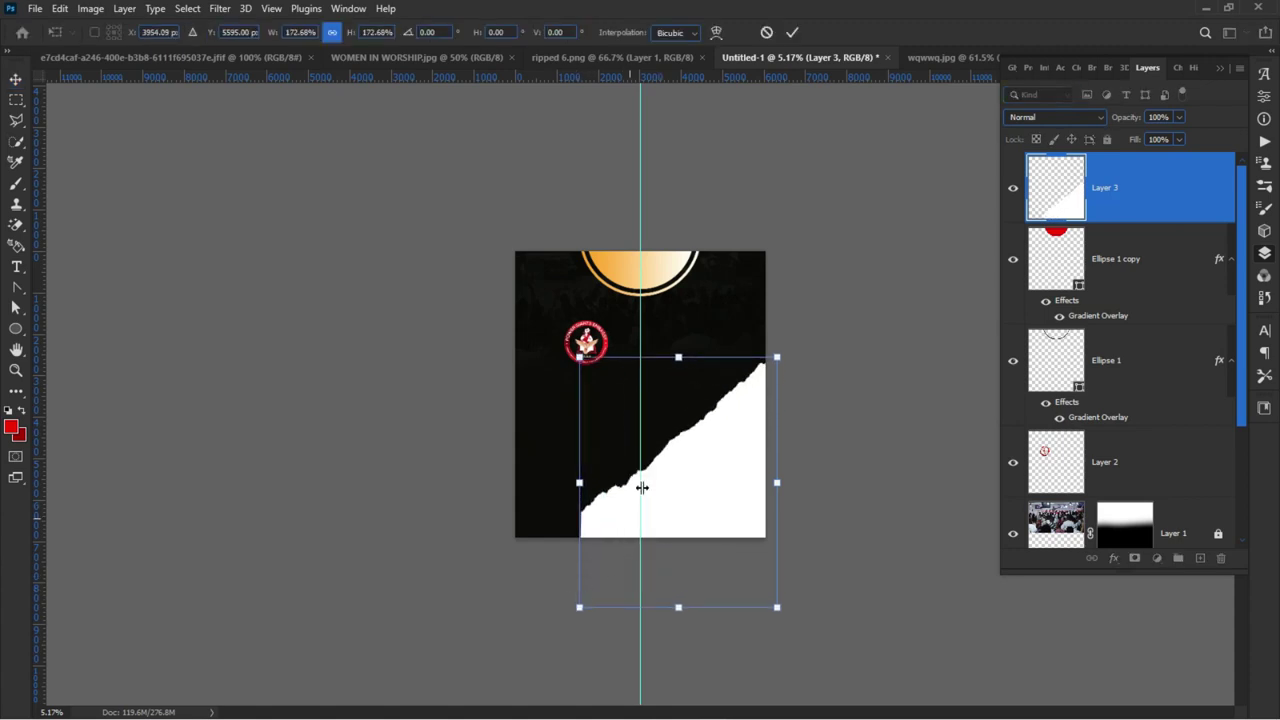
left_click_drag(665, 488, 684, 511)
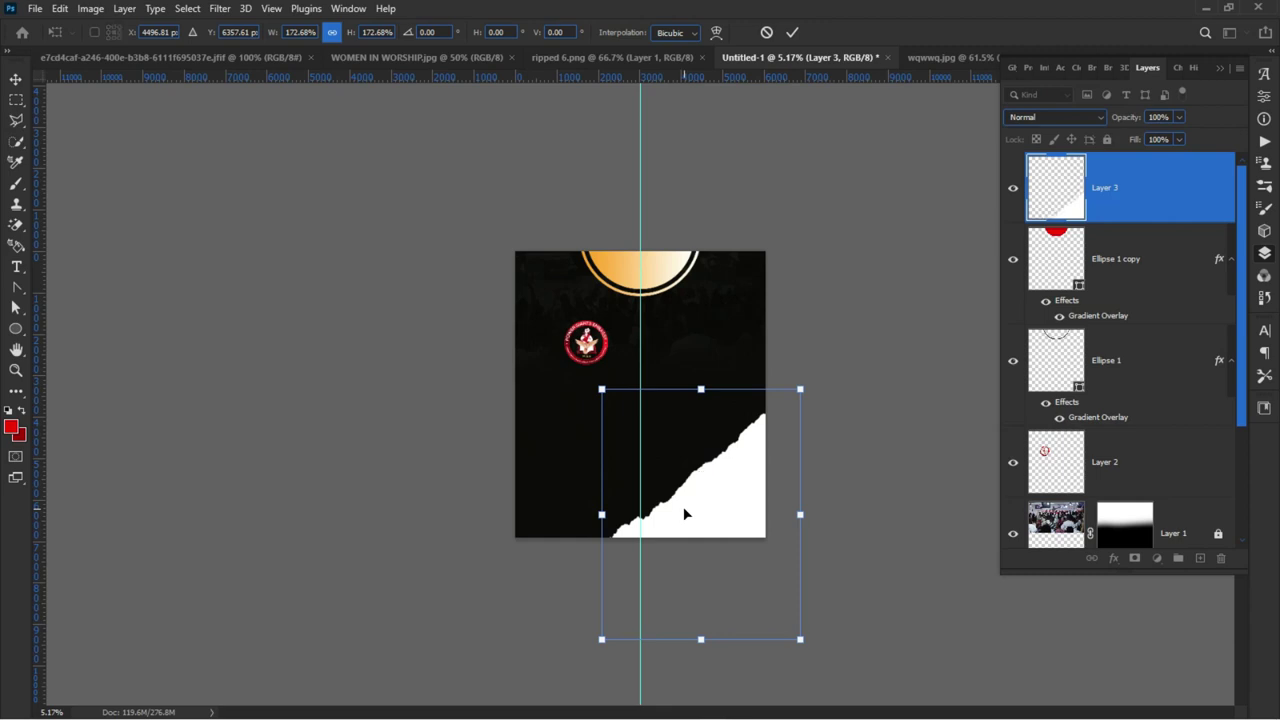
key("Return")
left_click(429, 457)
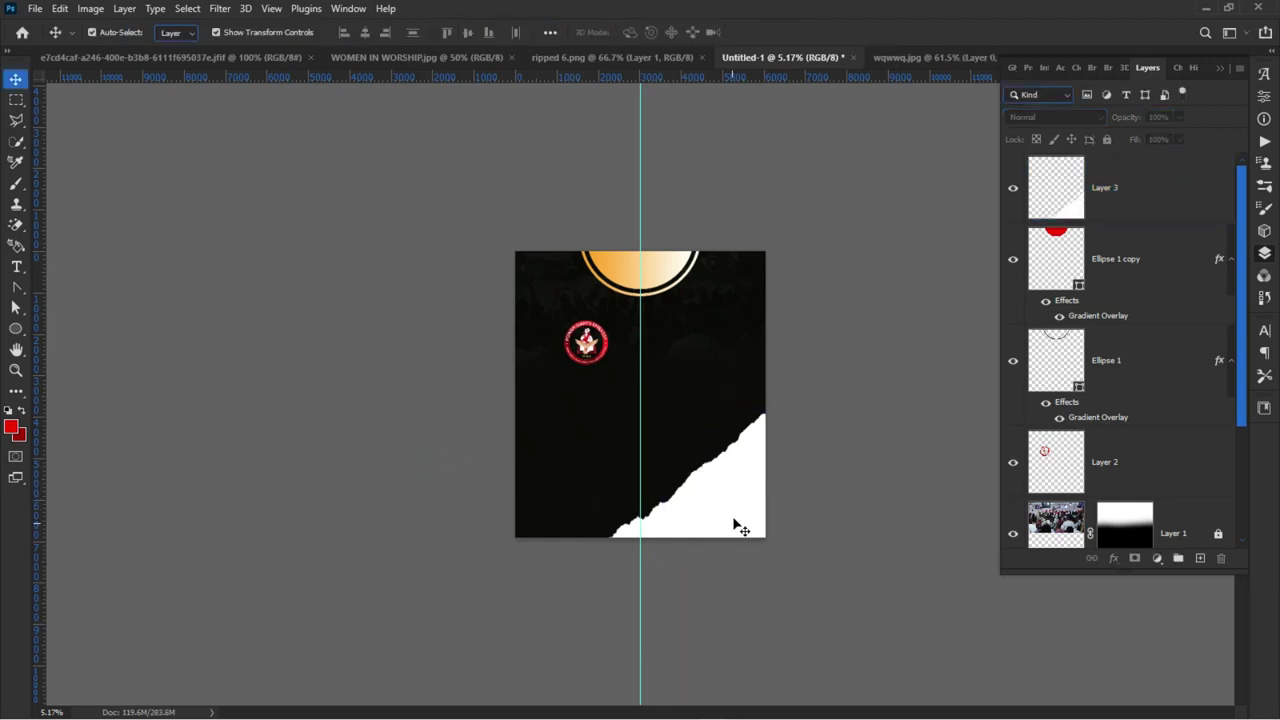
key("ctrl+plus")
key("ctrl+plus")
key("ctrl+plus")
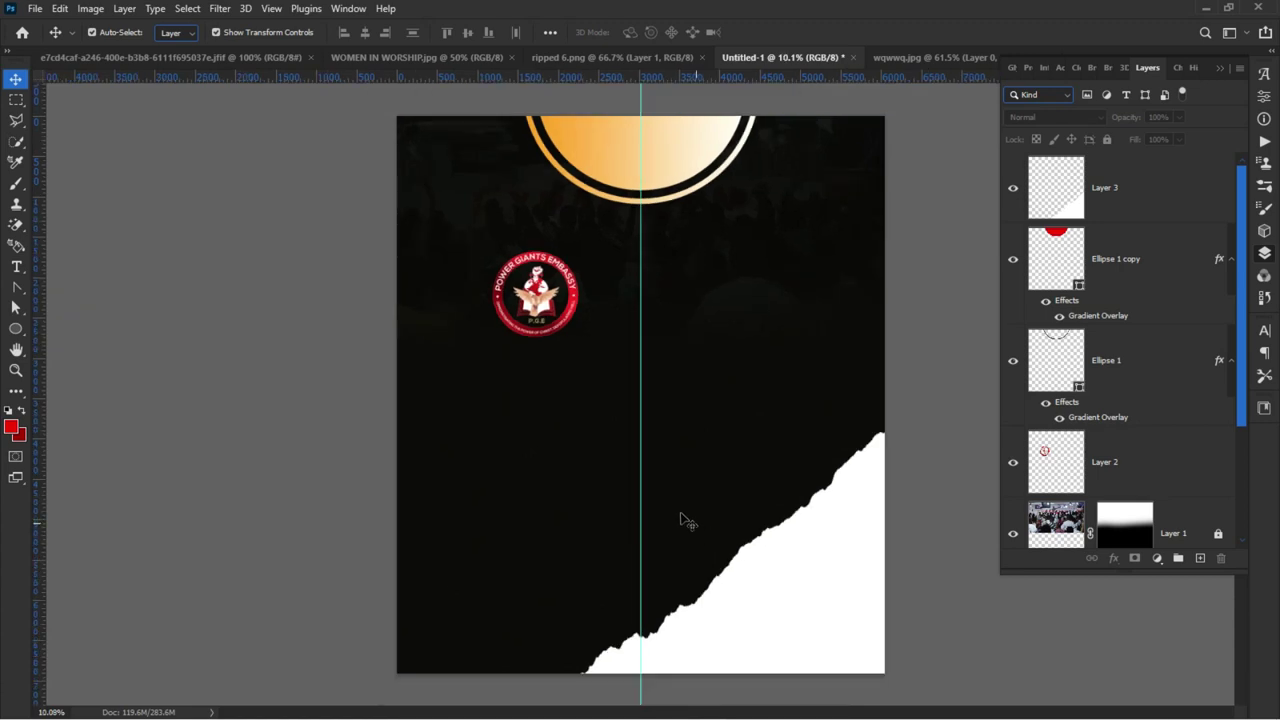
- Close wqwwq.jpg without saving, then close ripped 6.png
left_click(898, 58)
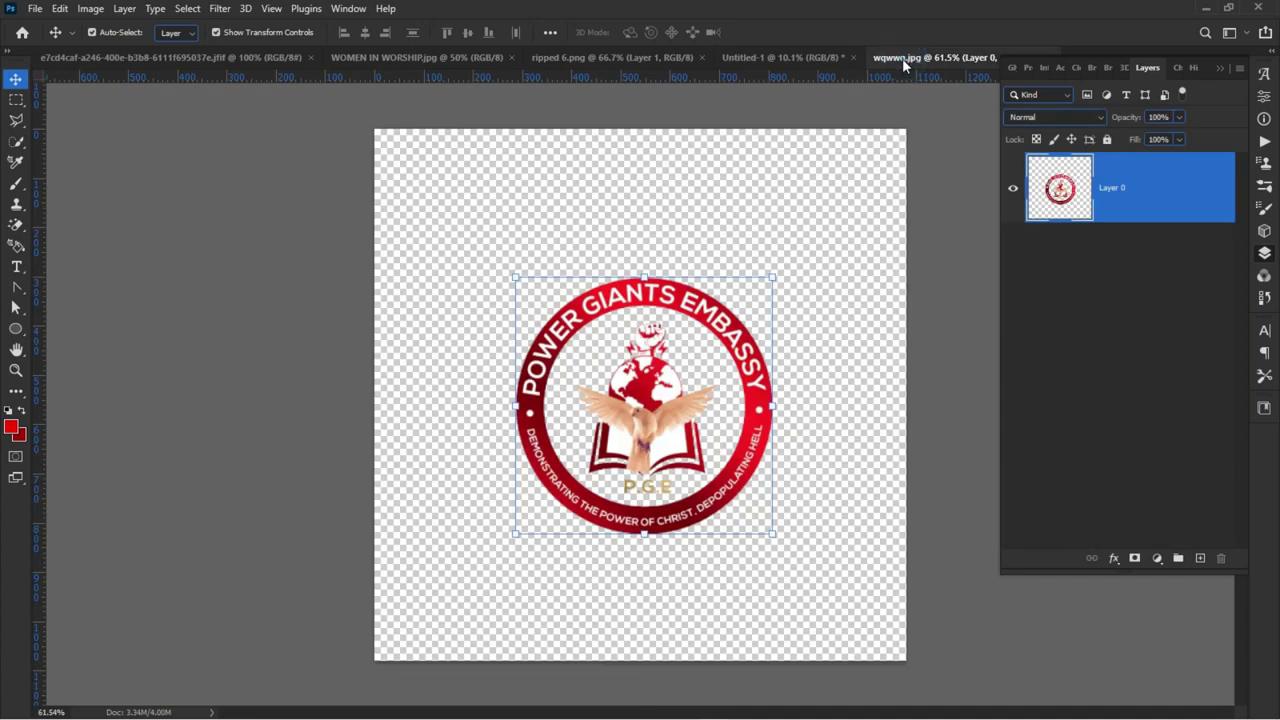
left_click(1221, 67)
left_click(1049, 57)
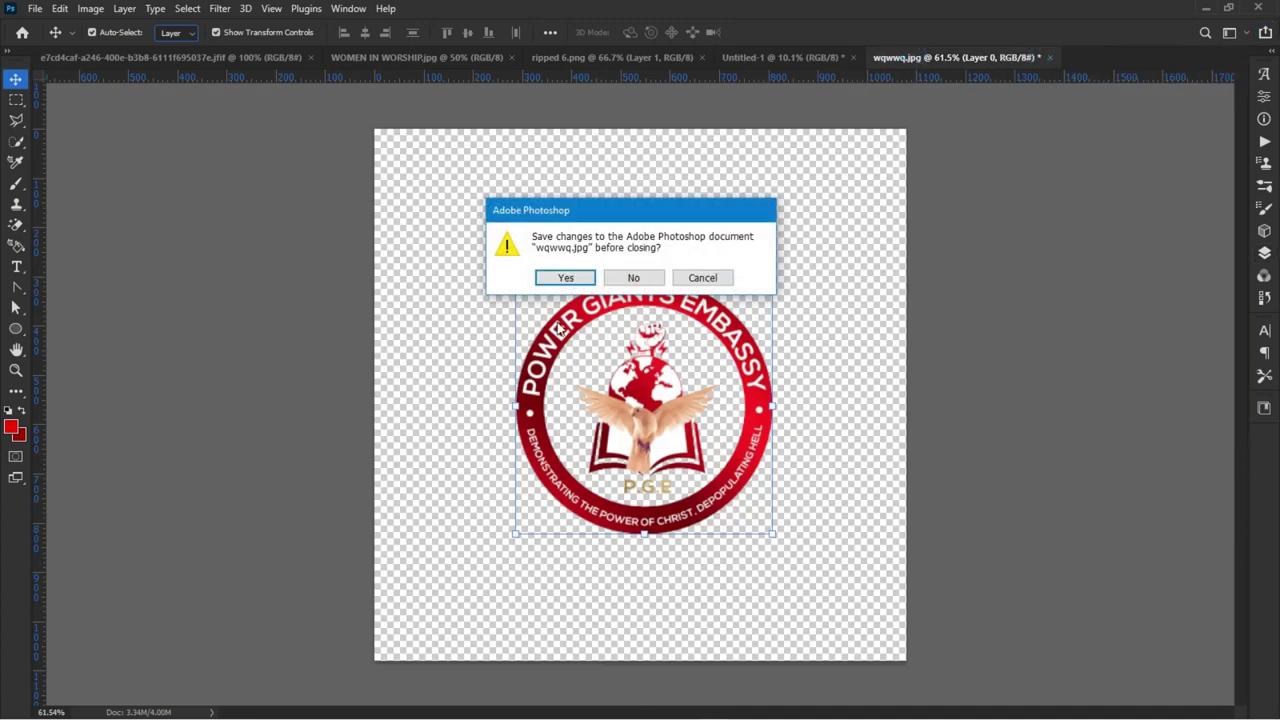
left_click(633, 277)
left_click(642, 58)
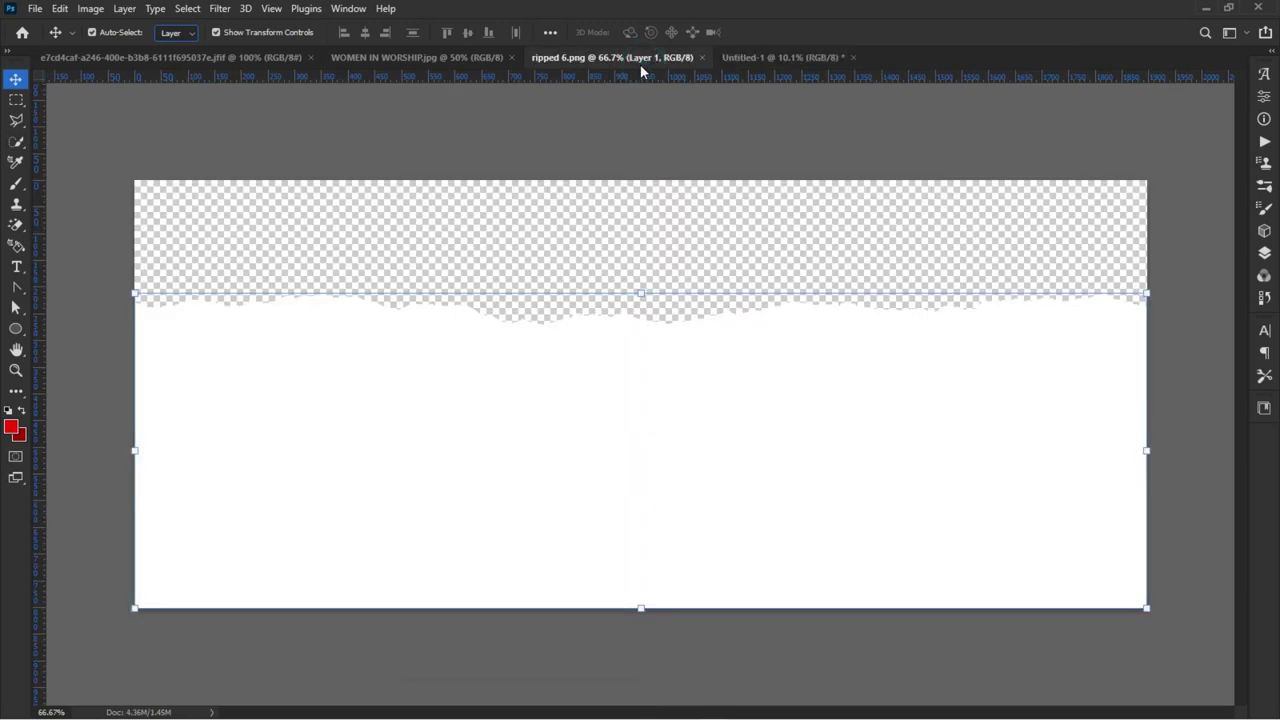
left_click(702, 57)
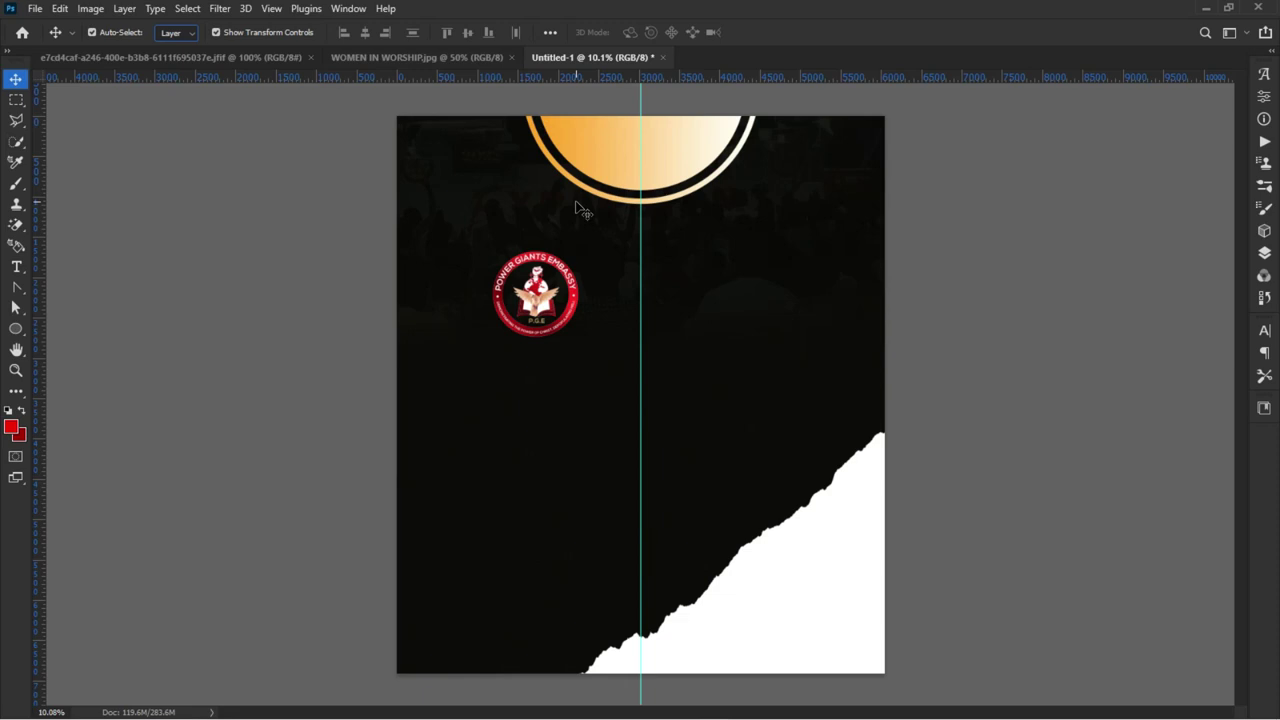
- Save the flyer as 'WORSHIP WITH MEEEEEEEEEEEEEEEE.psd' in Desktop > TUTORIALS WORKS > PSD
key("ctrl+s")
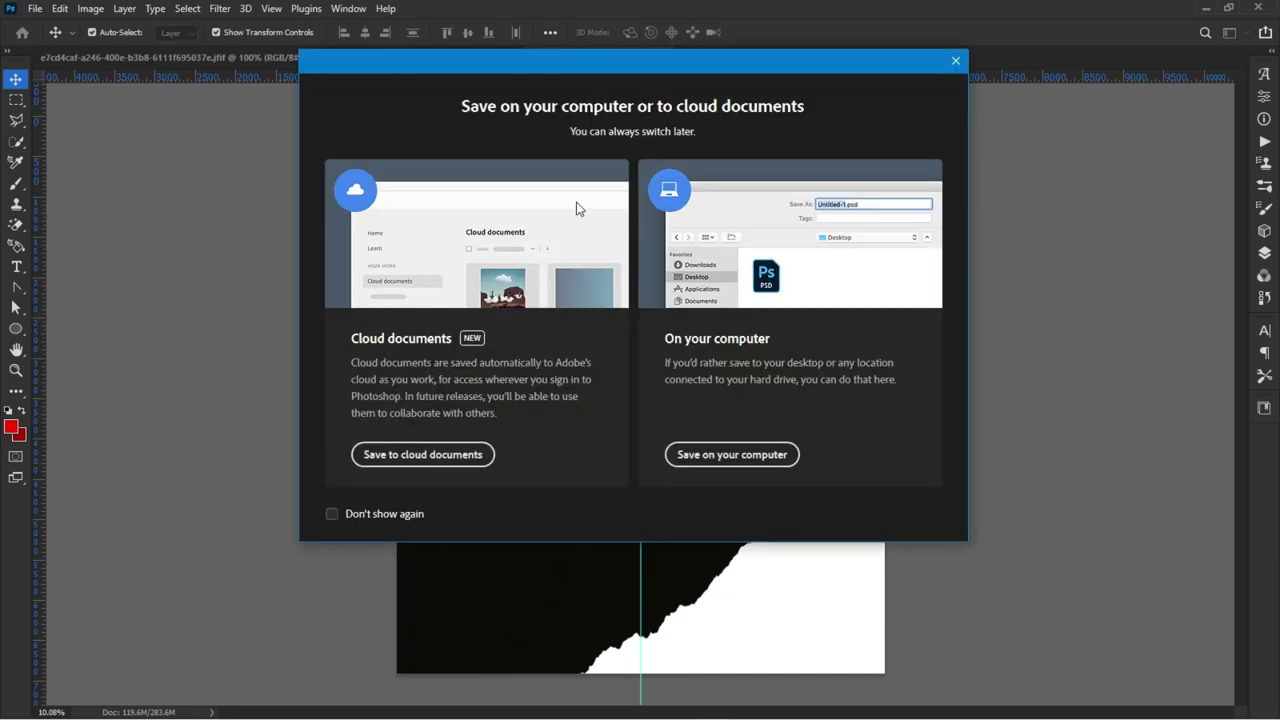
left_click(705, 455)
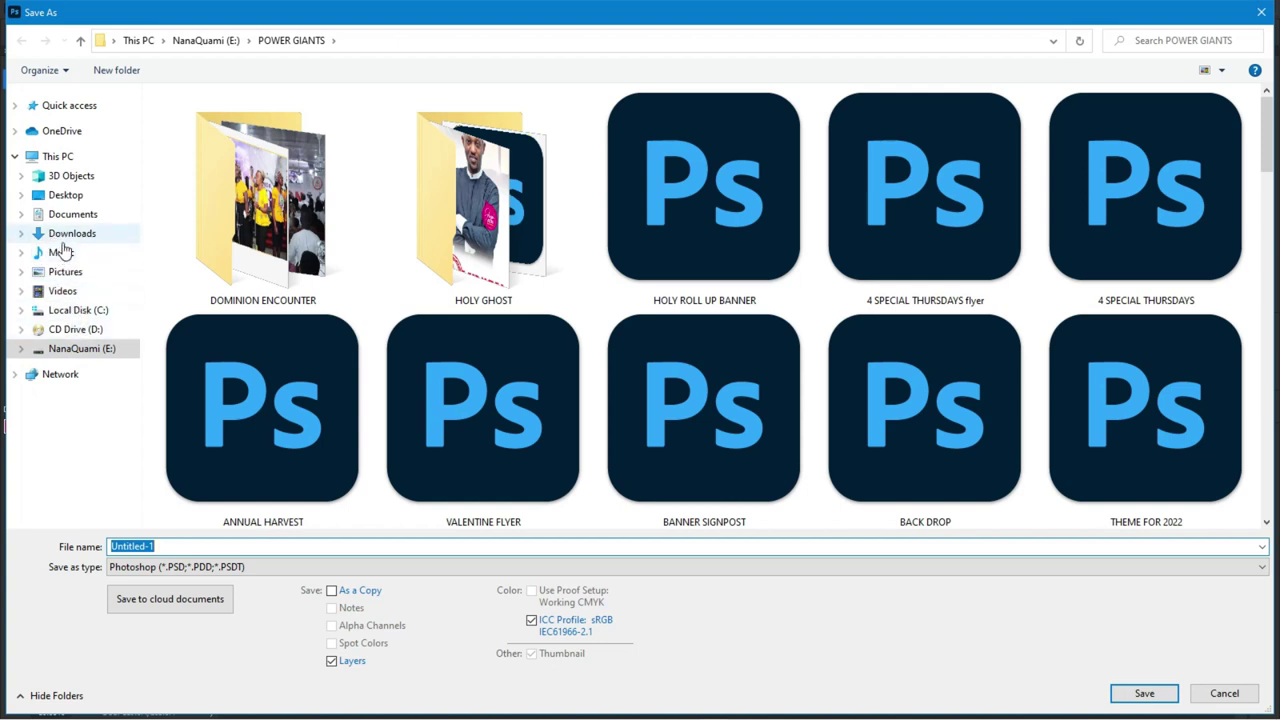
left_click(73, 197)
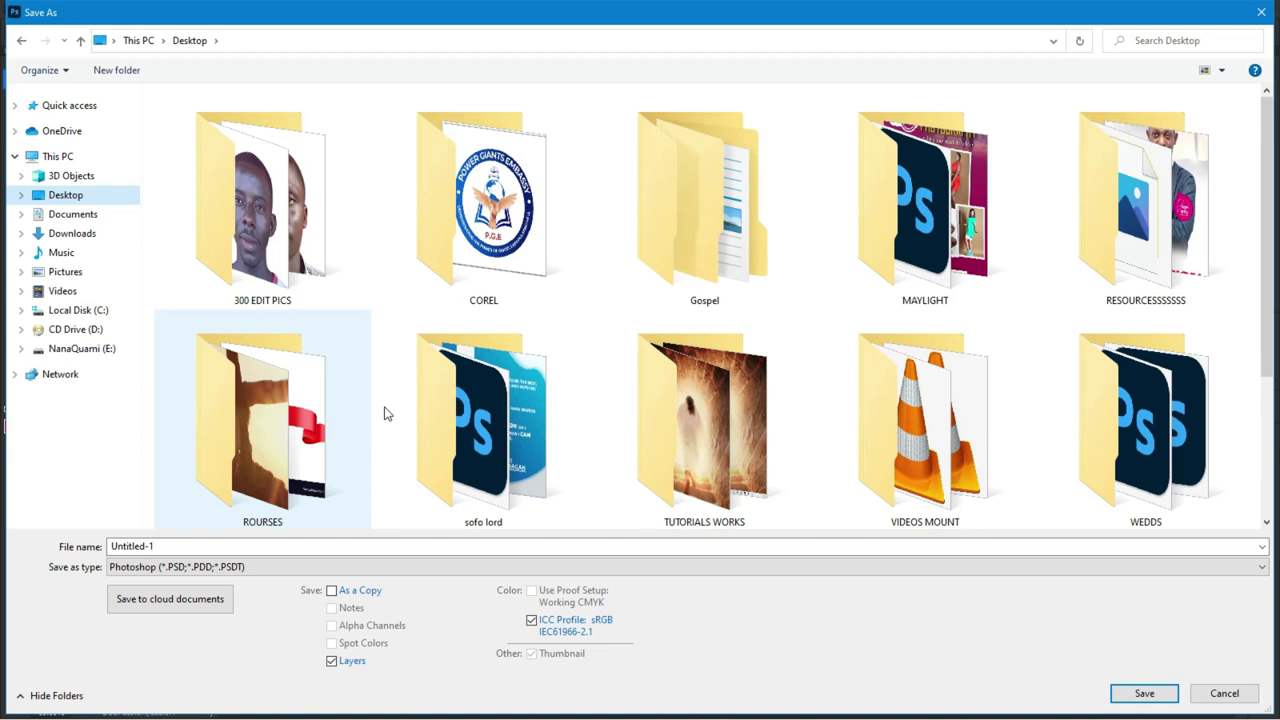
double_click(670, 466)
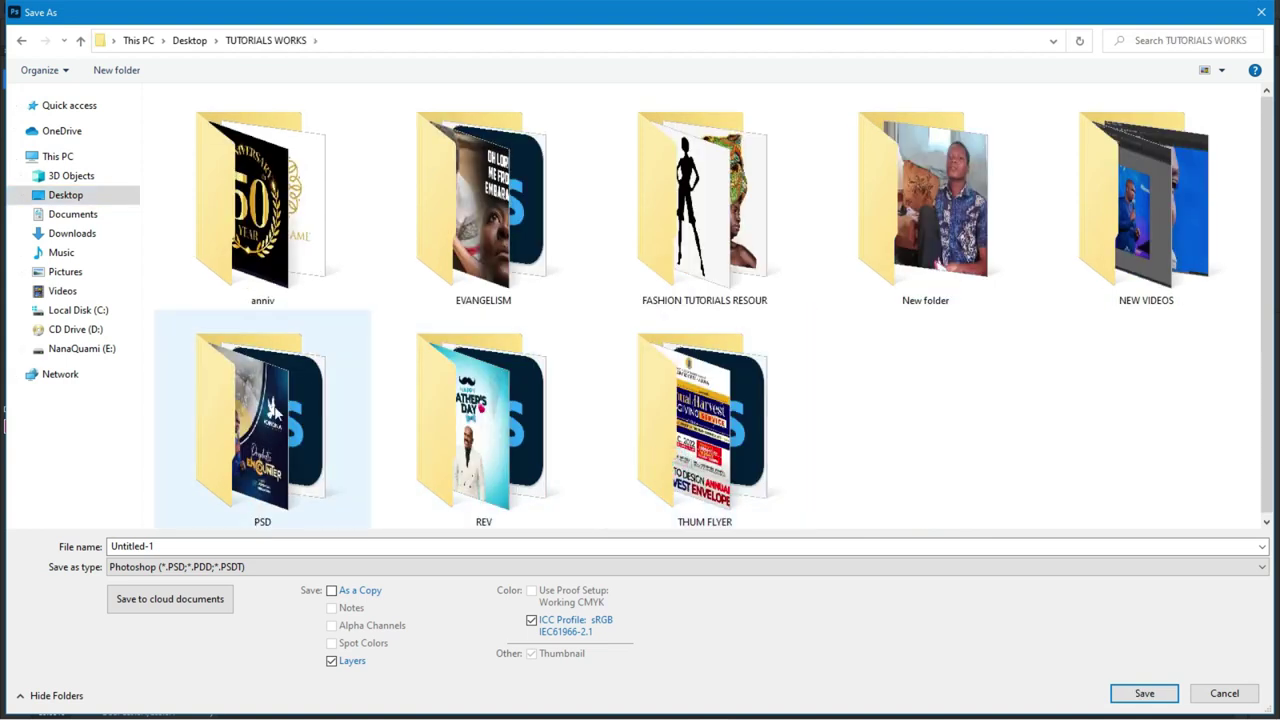
double_click(272, 412)
left_click(220, 548)
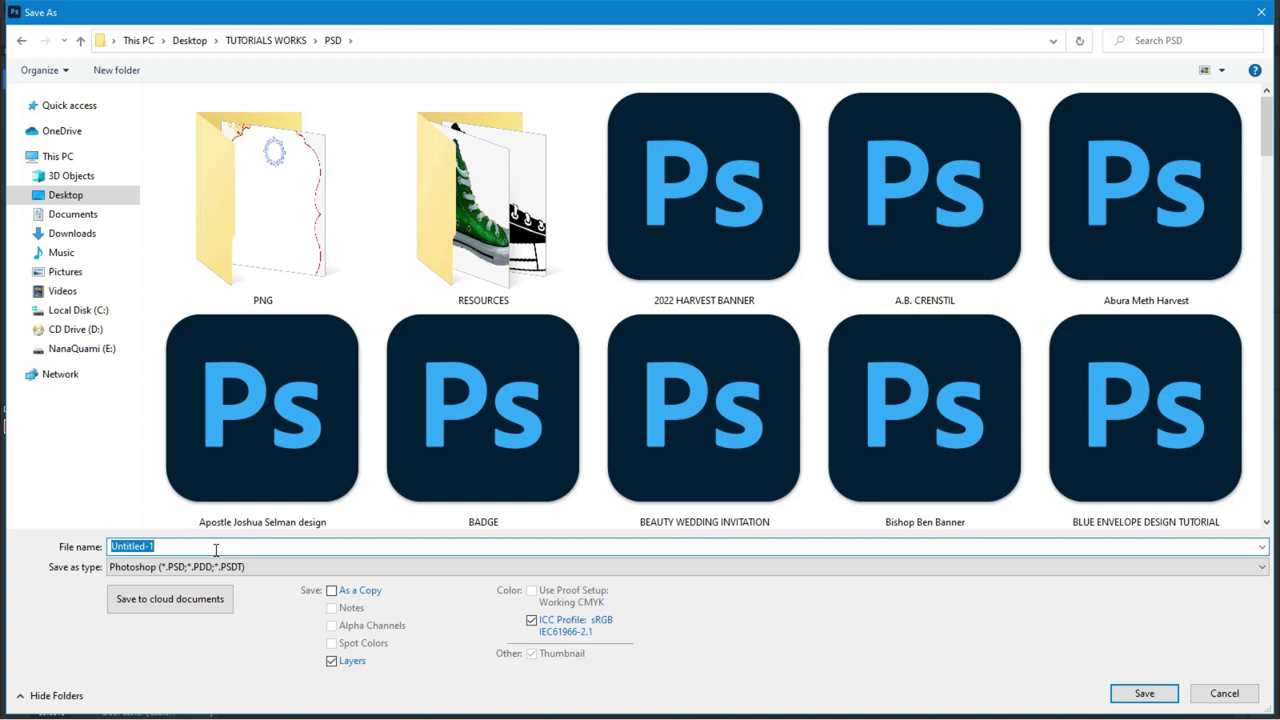
type("WORS")
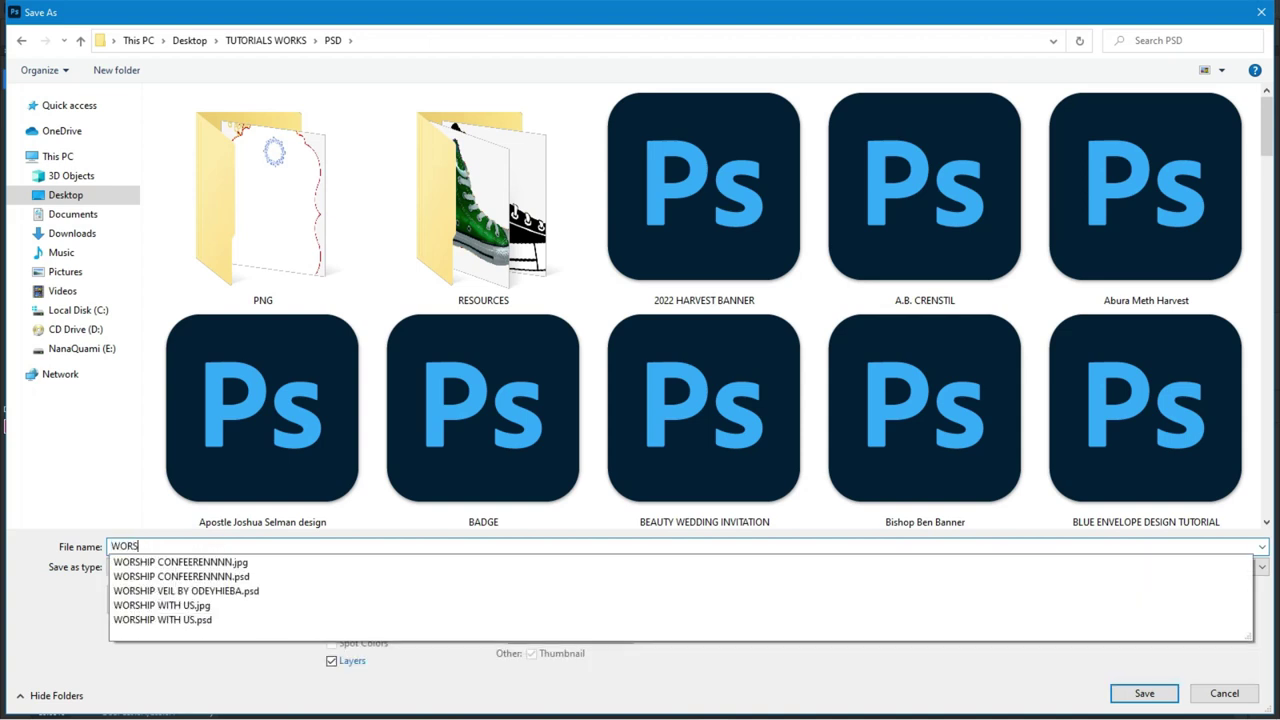
type("HIP WITH")
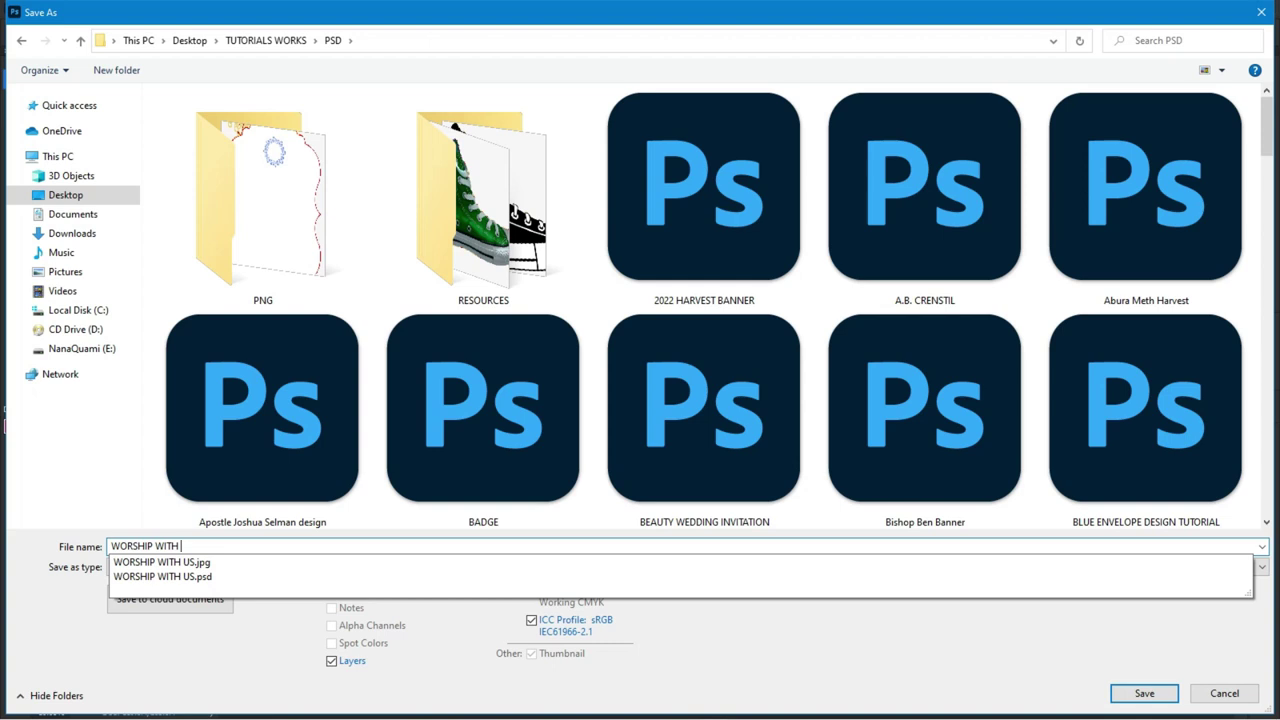
type("MEEEEEEEEEEEEEEEE")
key("Return")
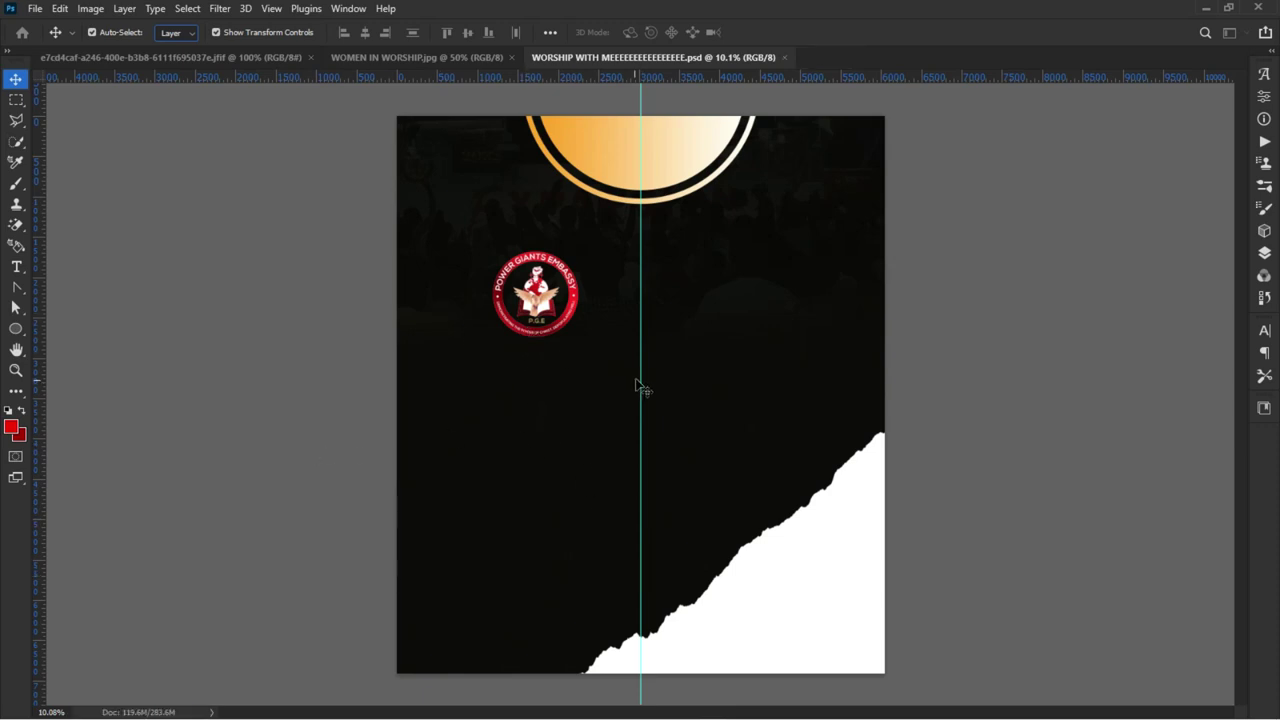
- Bring the WOMEN IN WORSHIP photo into the flyer, enlarged and tilted slightly counterclockwise
left_click(408, 57)
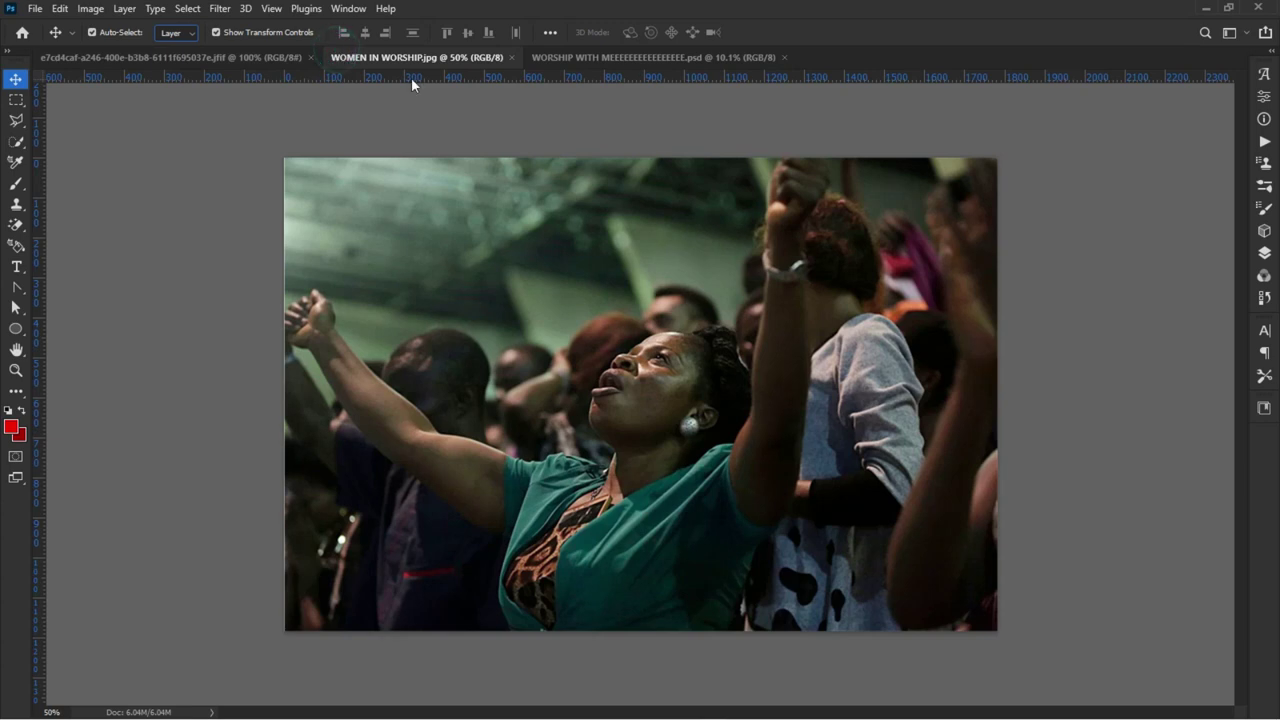
left_click_drag(451, 297, 767, 454)
key("Return")
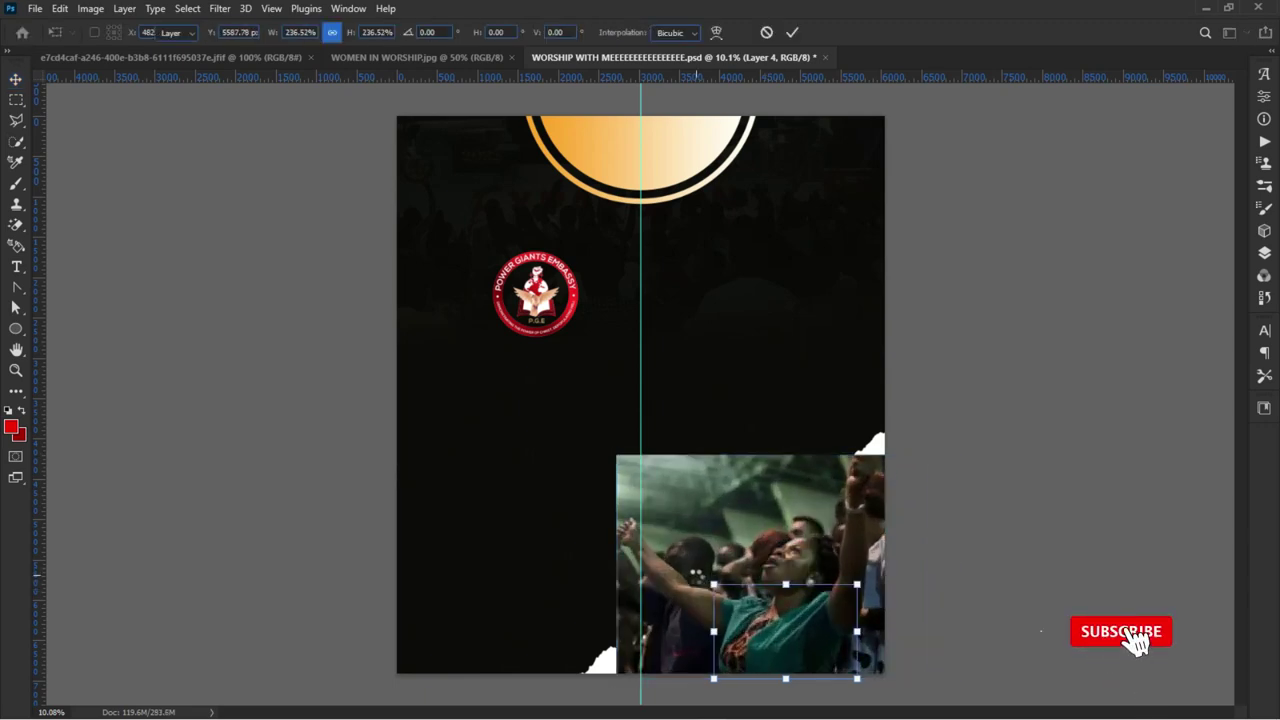
key("ctrl+minus")
left_click_drag(612, 446, 517, 469)
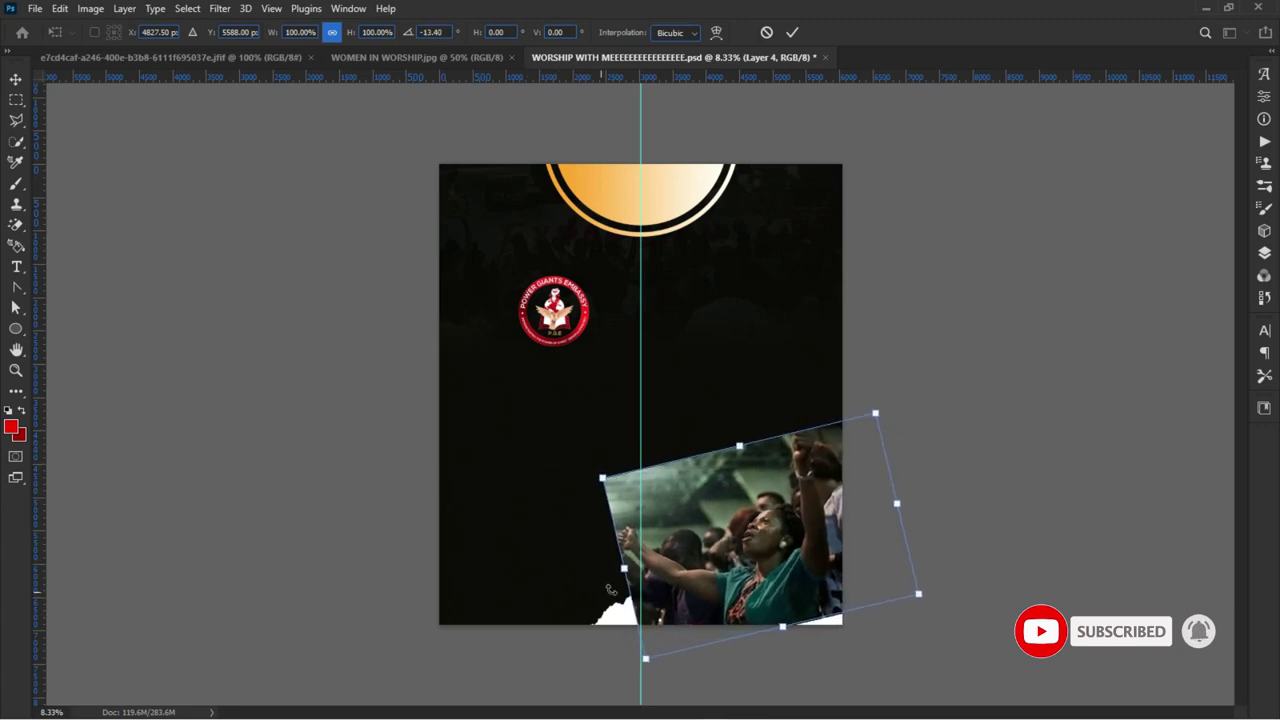
left_click_drag(624, 569, 545, 550)
key("Return")
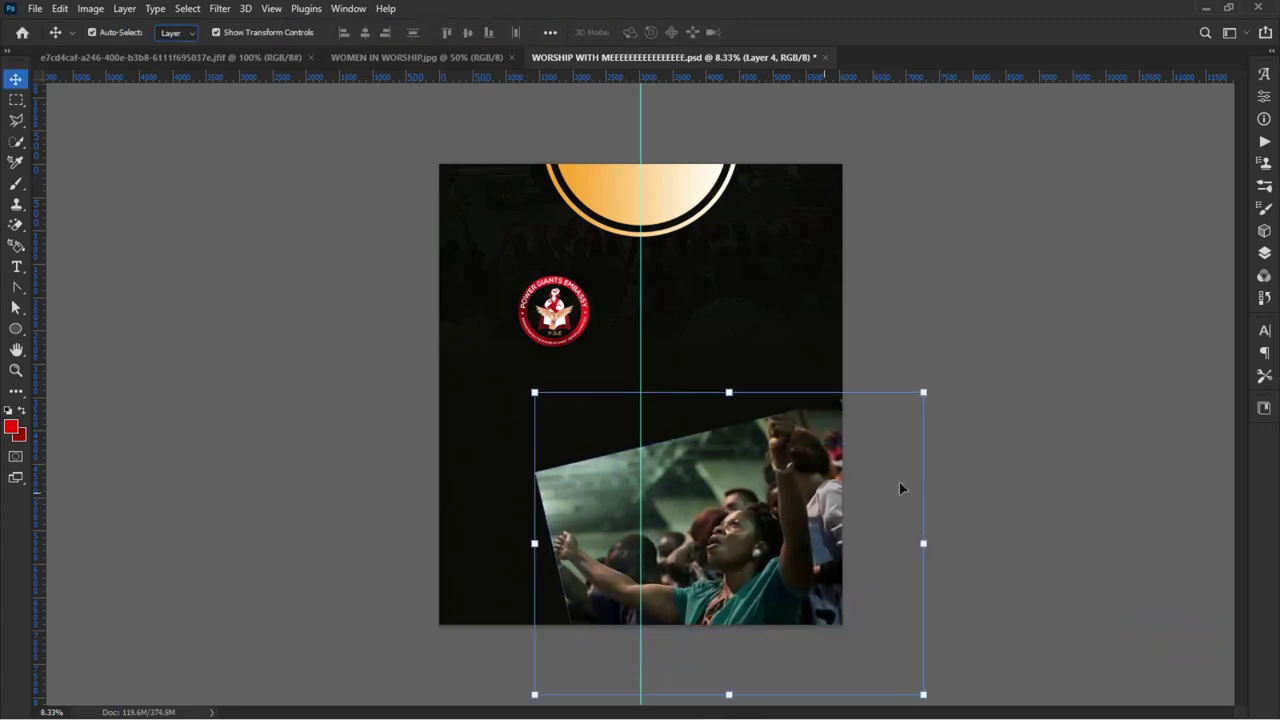
- Clip the photo layer to the torn-paper Layer 3 and shift it right and down inside the shape
left_click(1264, 255)
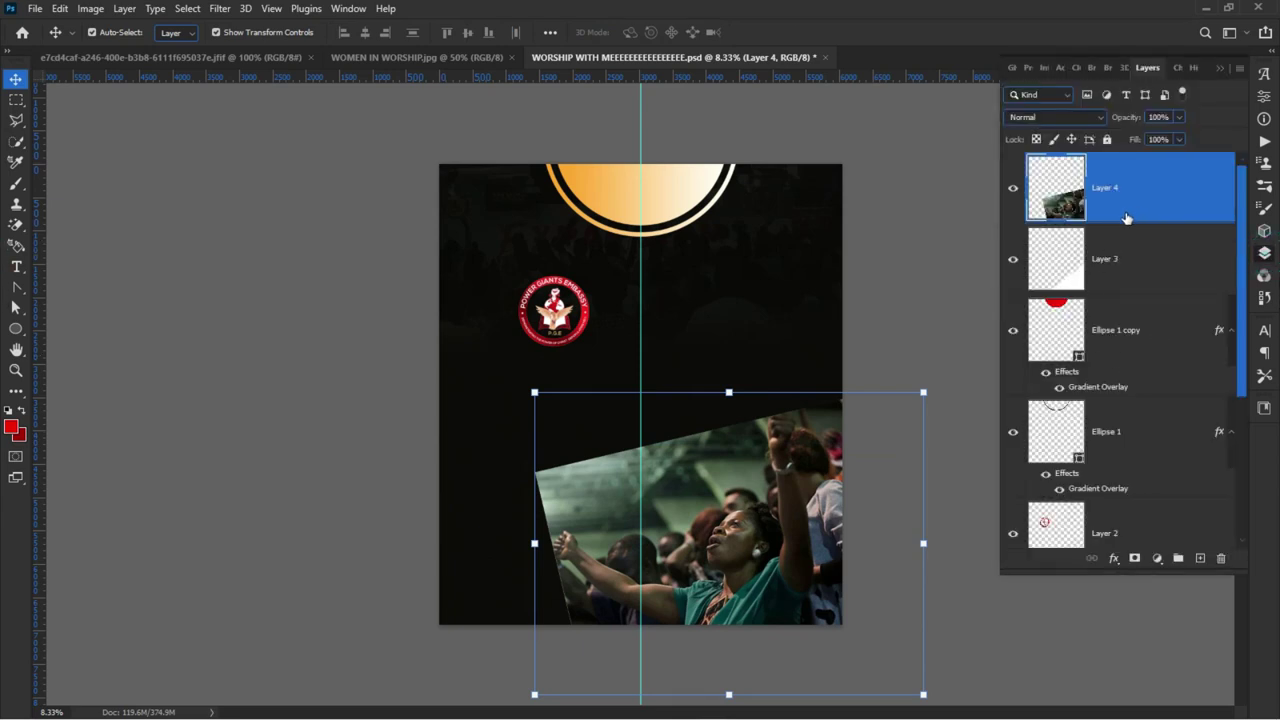
right_click(1162, 202)
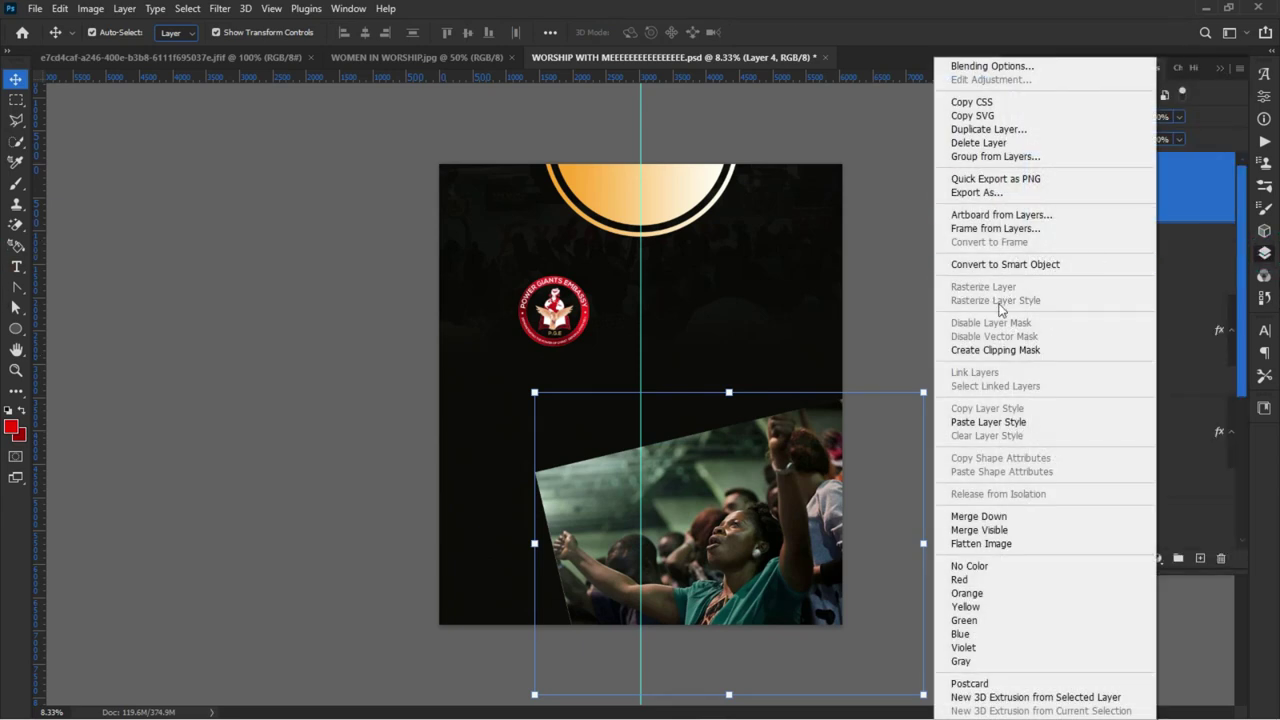
left_click(994, 350)
left_click_drag(703, 578, 736, 596)
left_click(1146, 245)
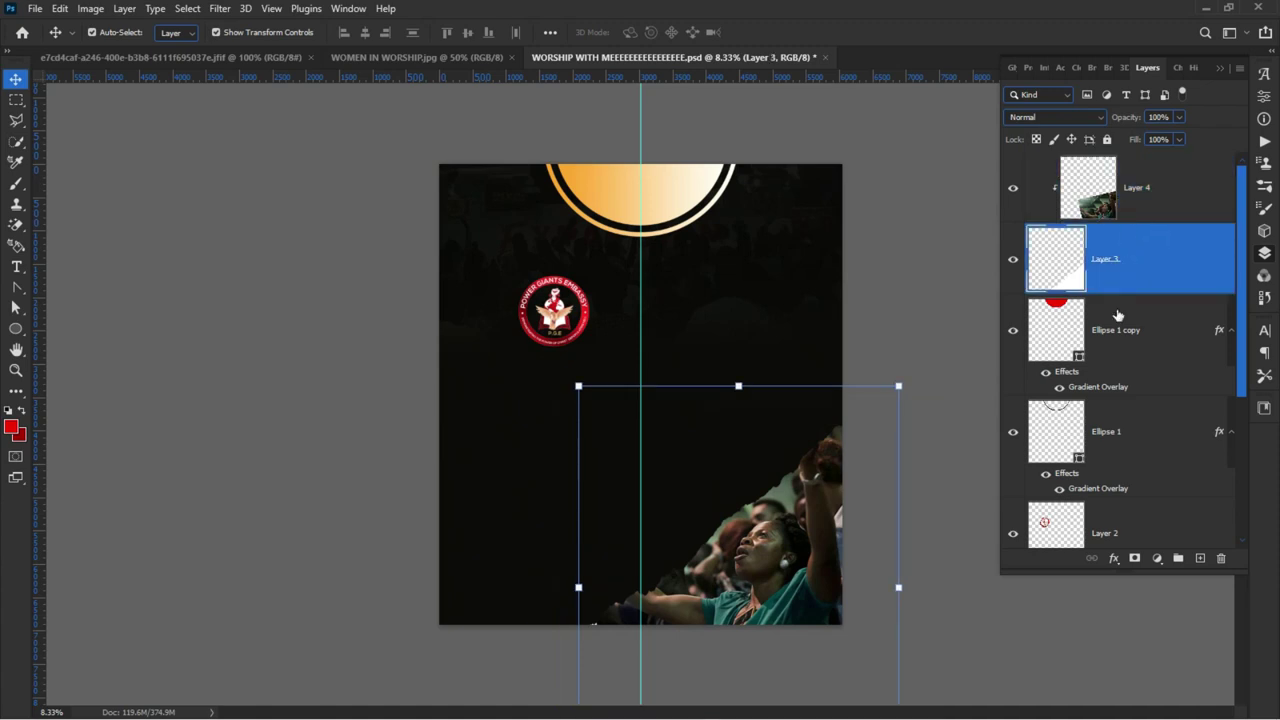
- Give Layer 3 a default red-orange Gradient Overlay at 0° and rasterize the layer style
left_click(1113, 560)
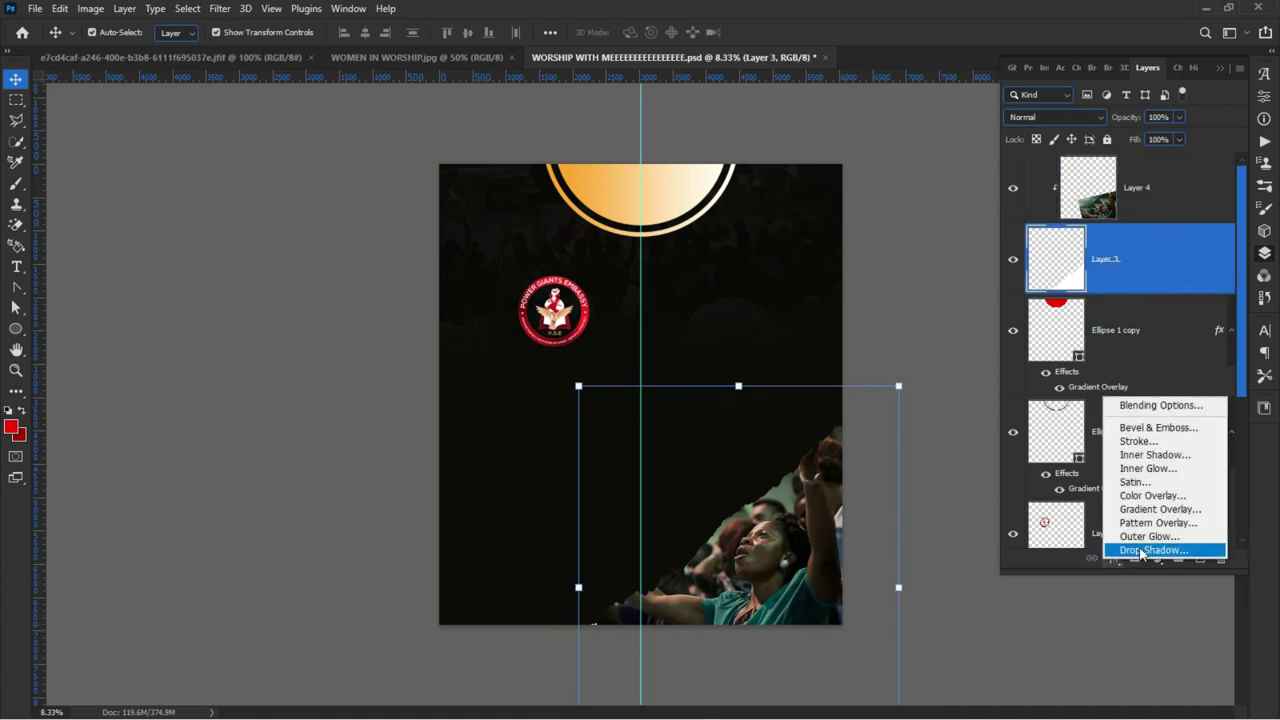
left_click(1118, 511)
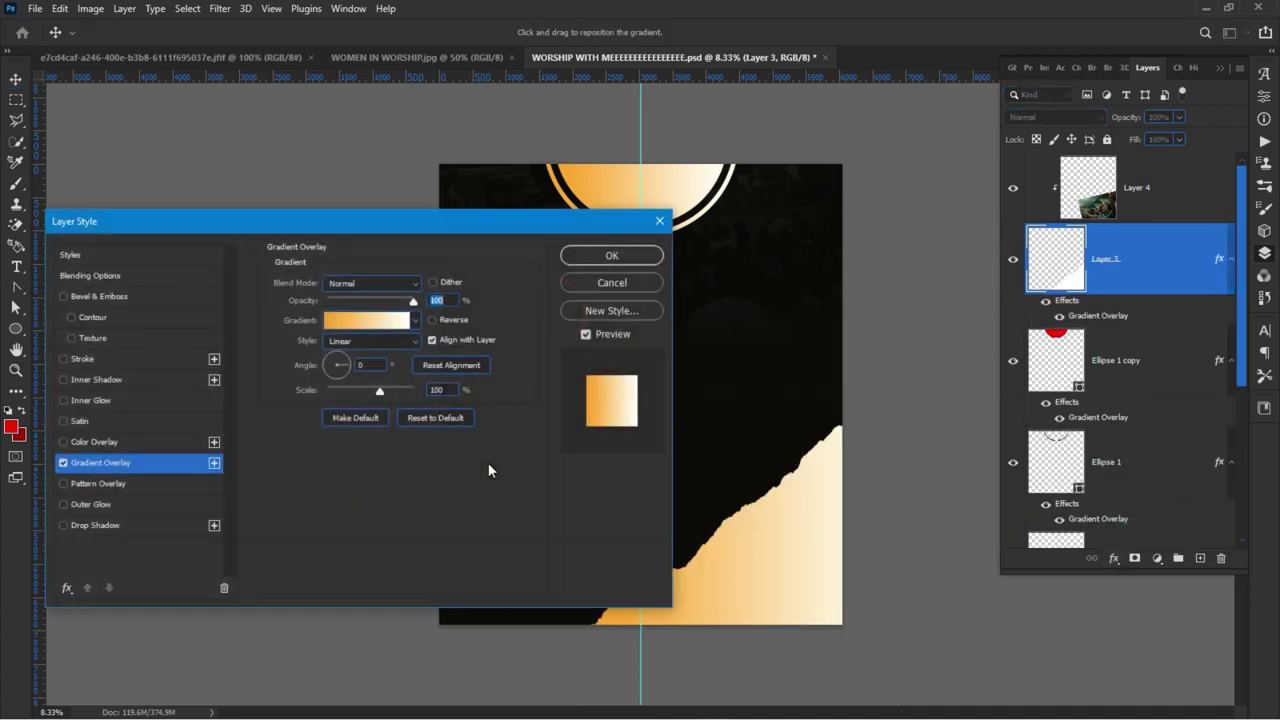
left_click(430, 417)
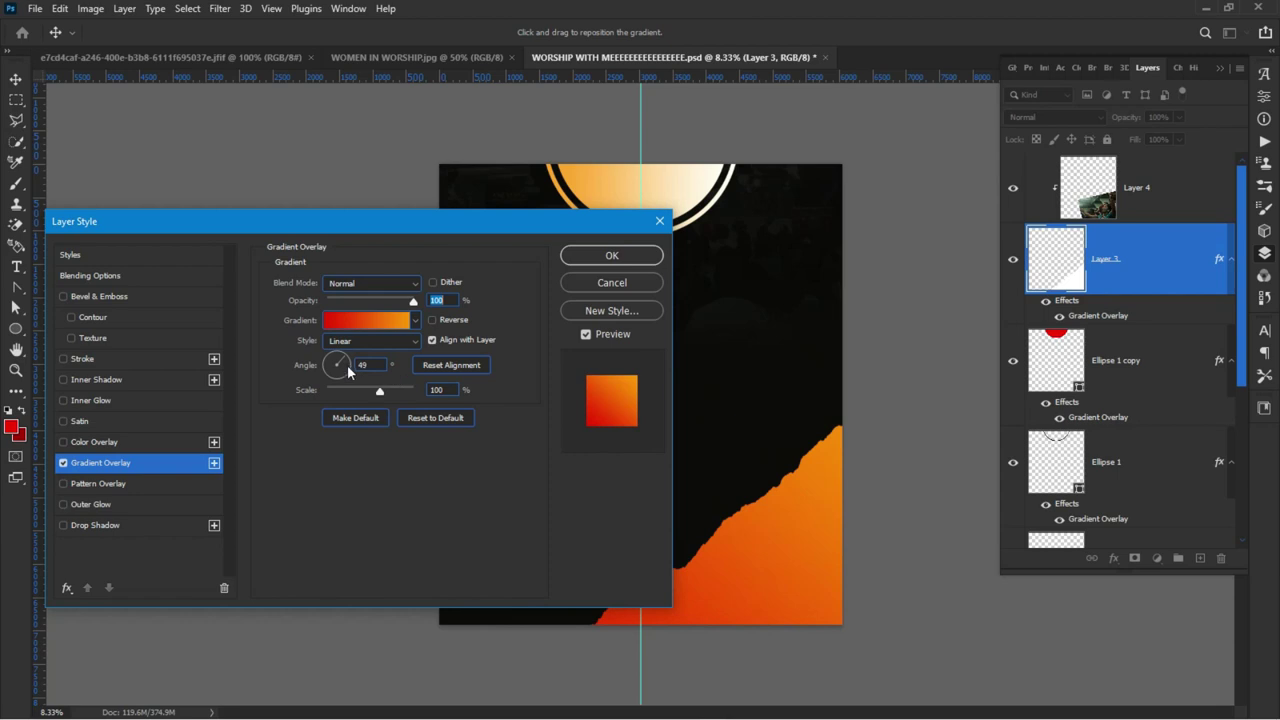
left_click_drag(344, 370, 359, 366)
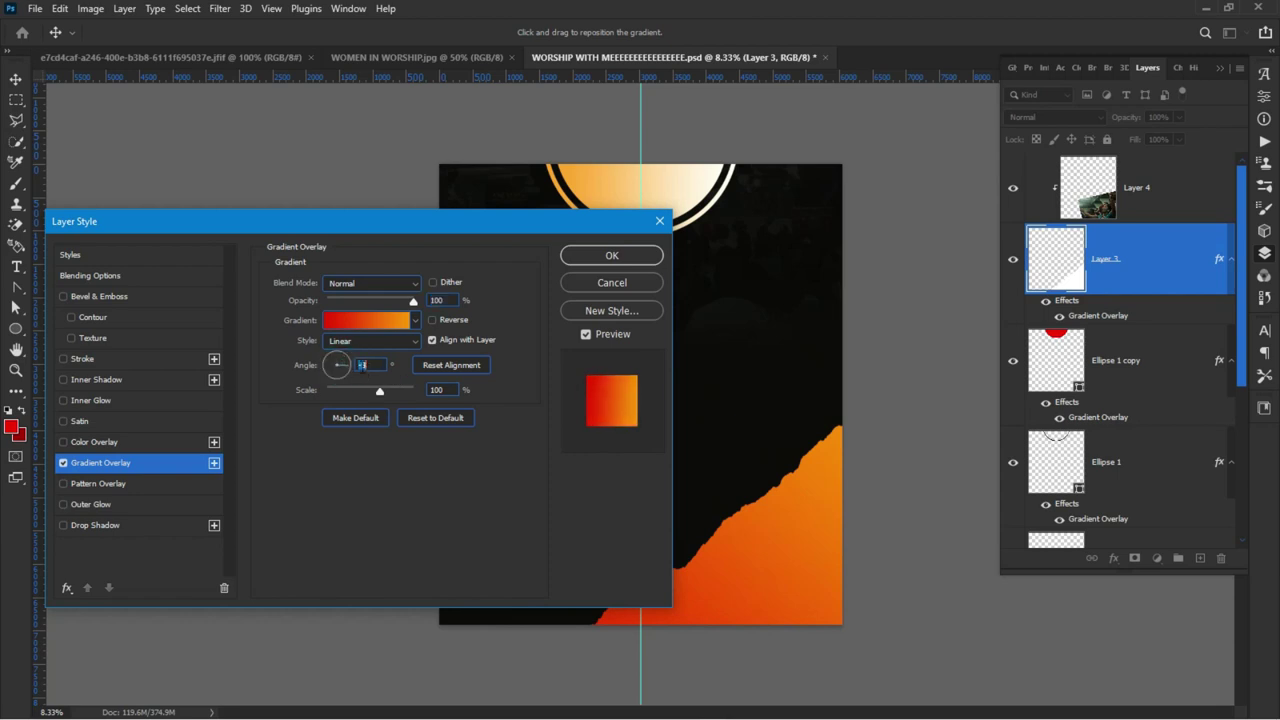
left_click(612, 255)
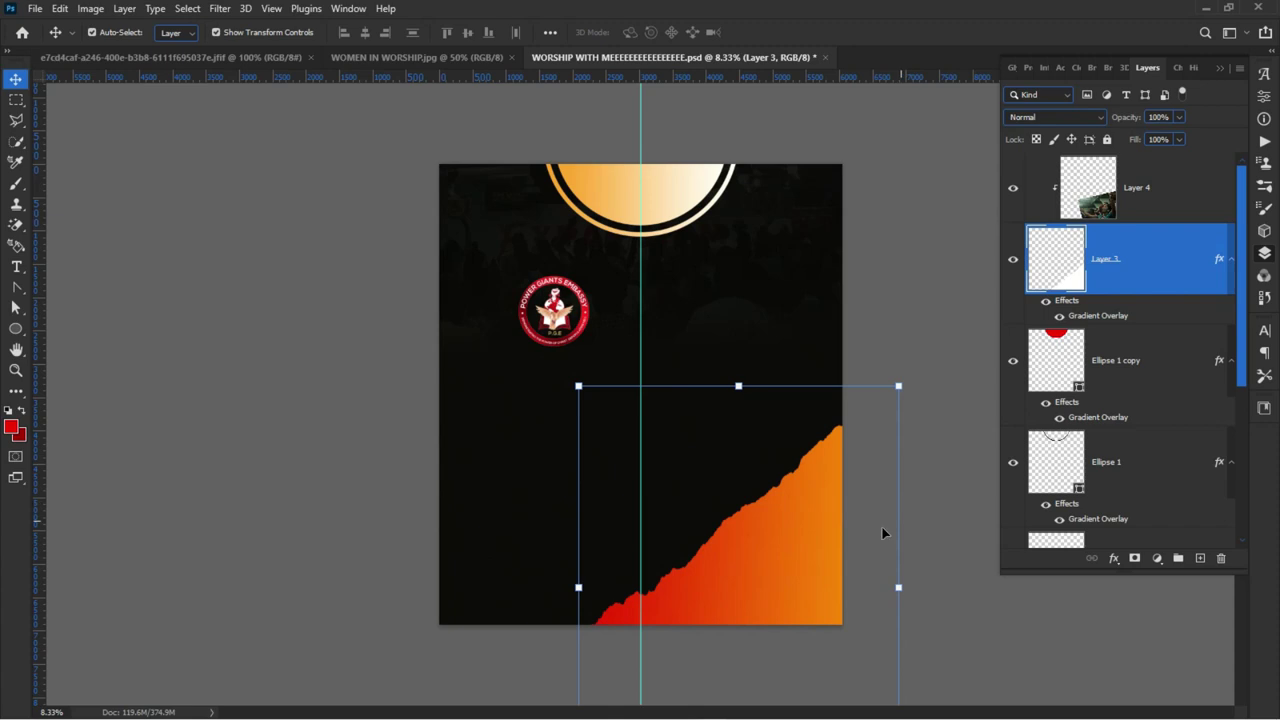
right_click(1150, 251)
left_click(1172, 254)
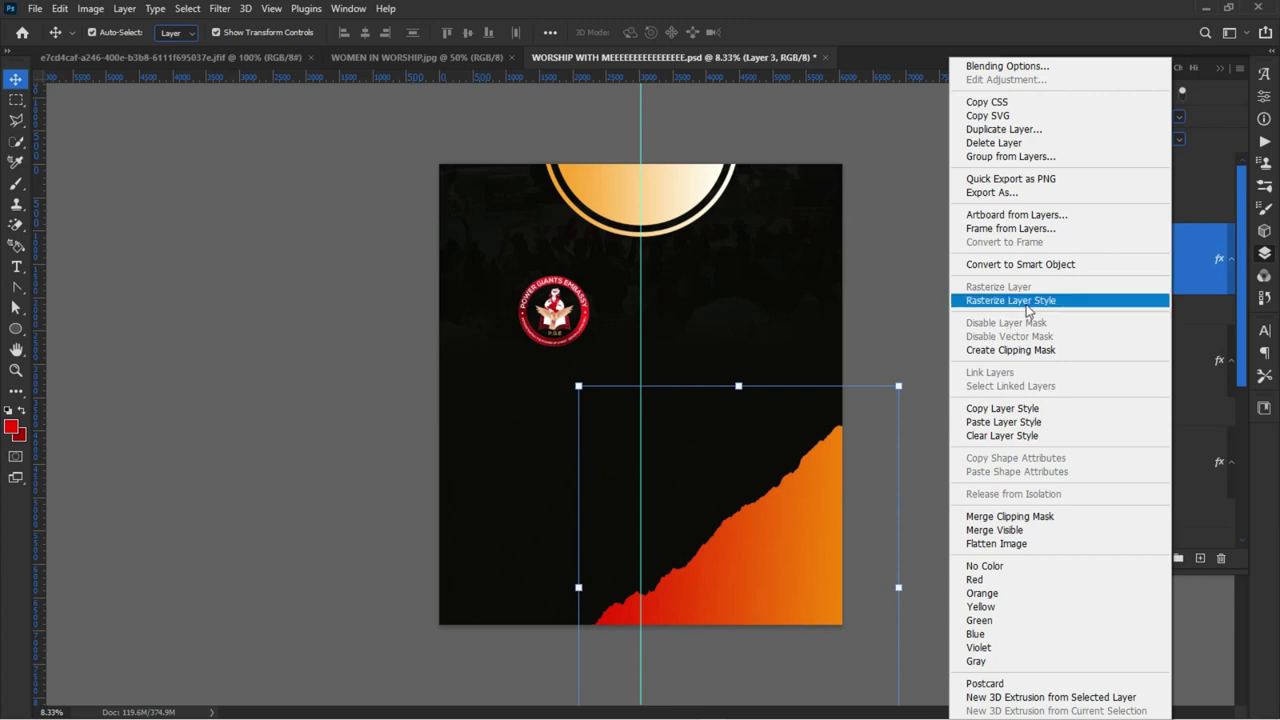
left_click(1027, 302)
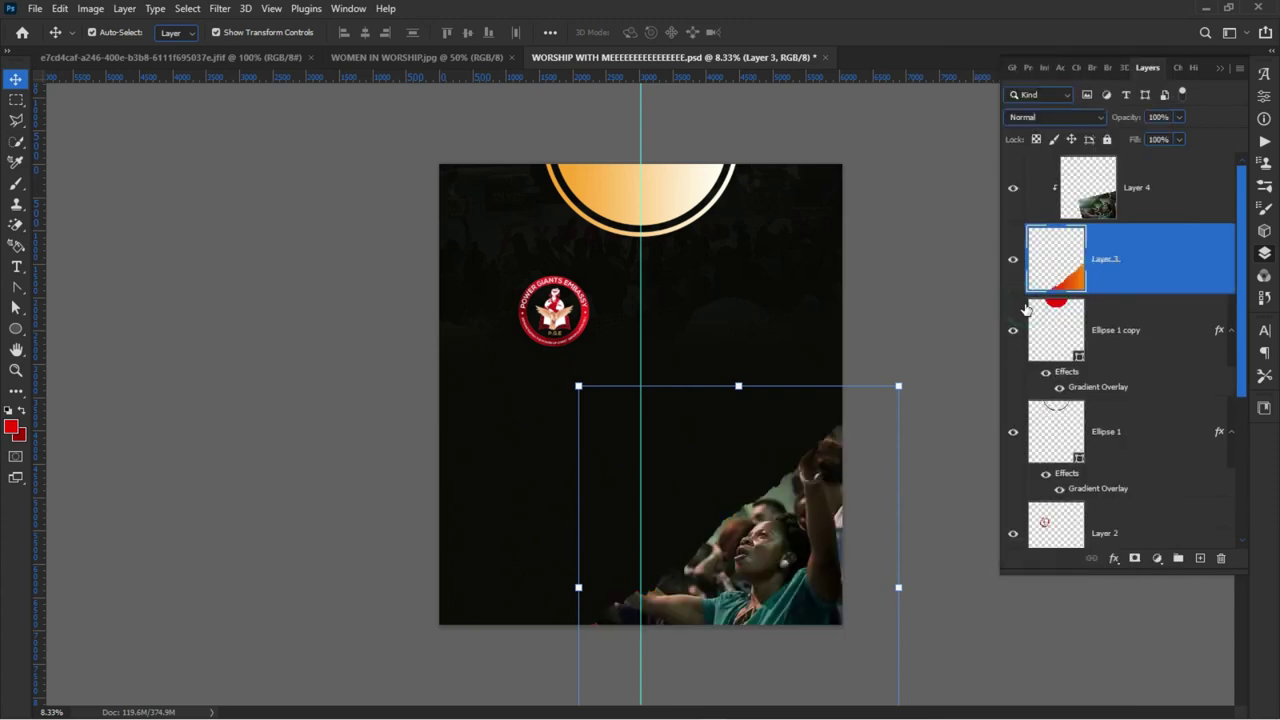
- Set the clipped photo Layer 4 to Hard Light, then select the torn-shape Layer 3
left_click(1145, 195)
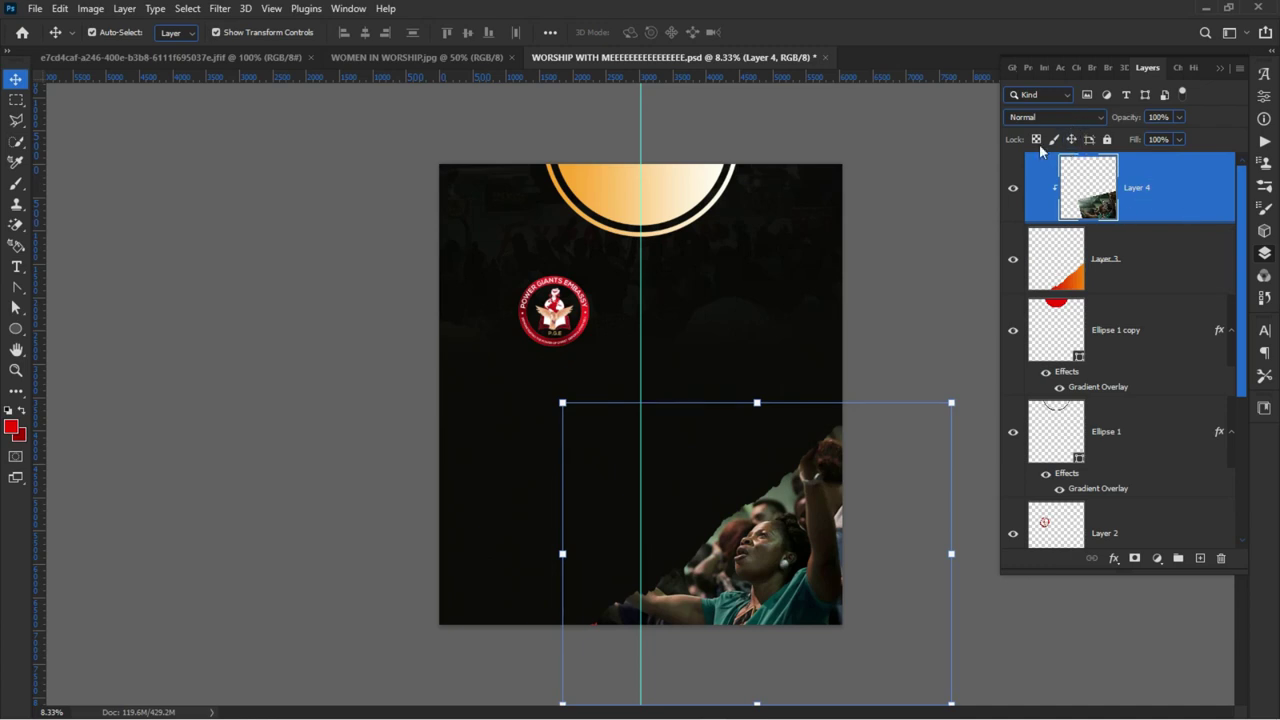
left_click(1088, 116)
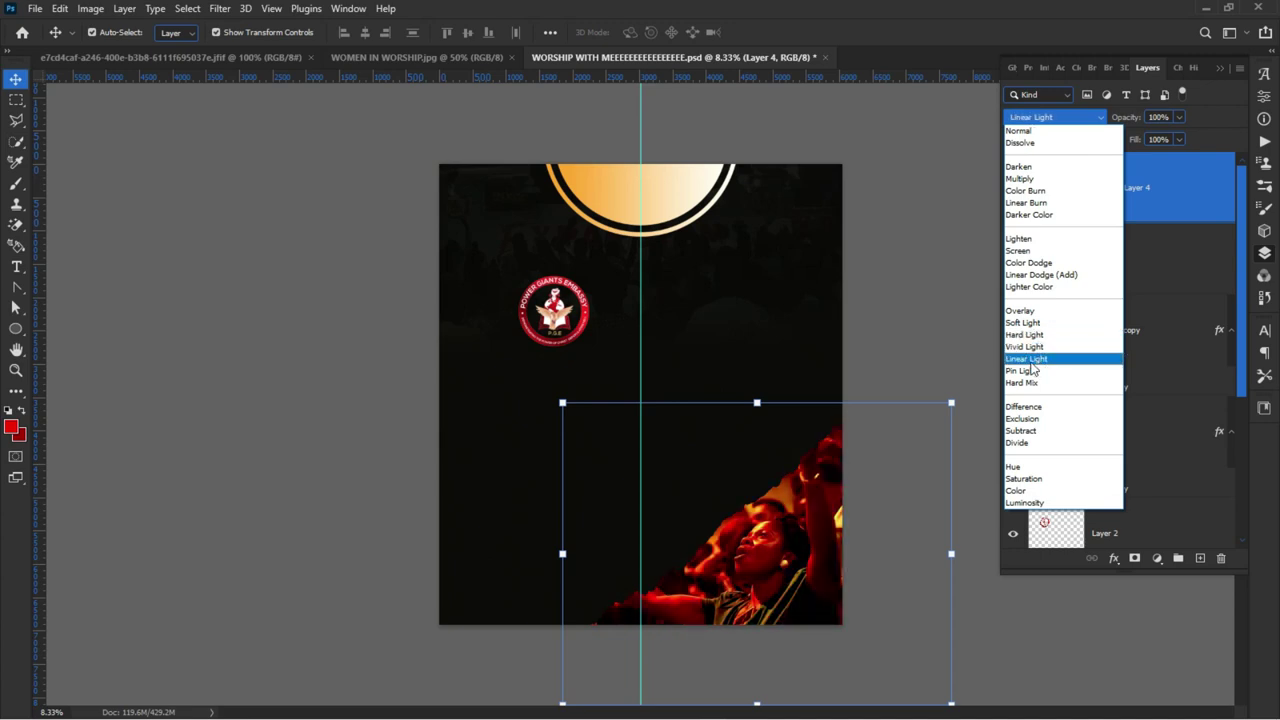
left_click(1033, 335)
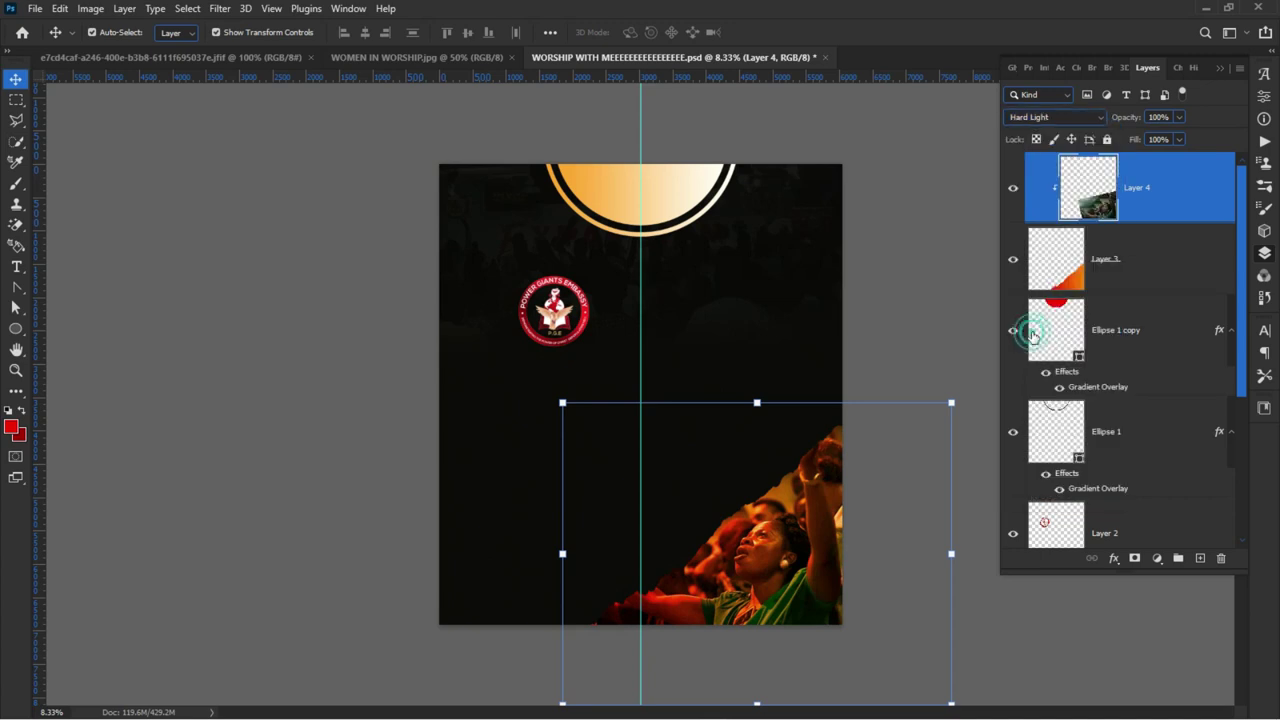
left_click(849, 335)
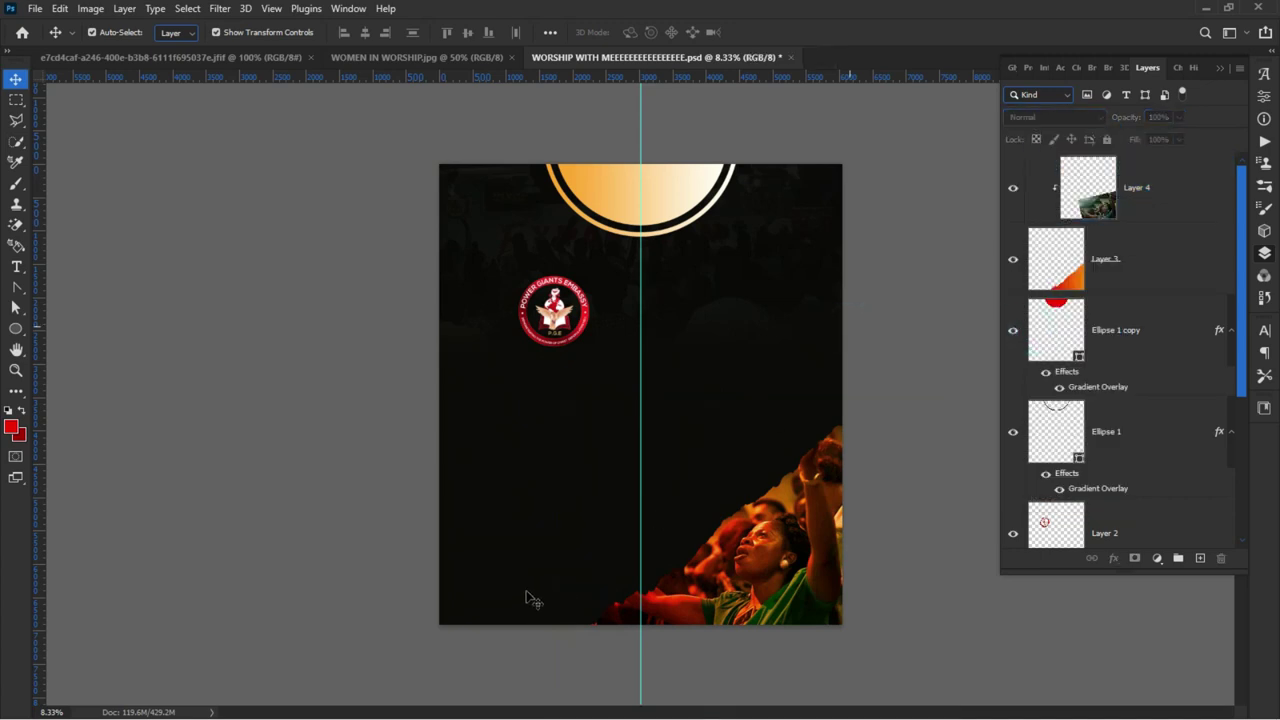
left_click(1122, 261)
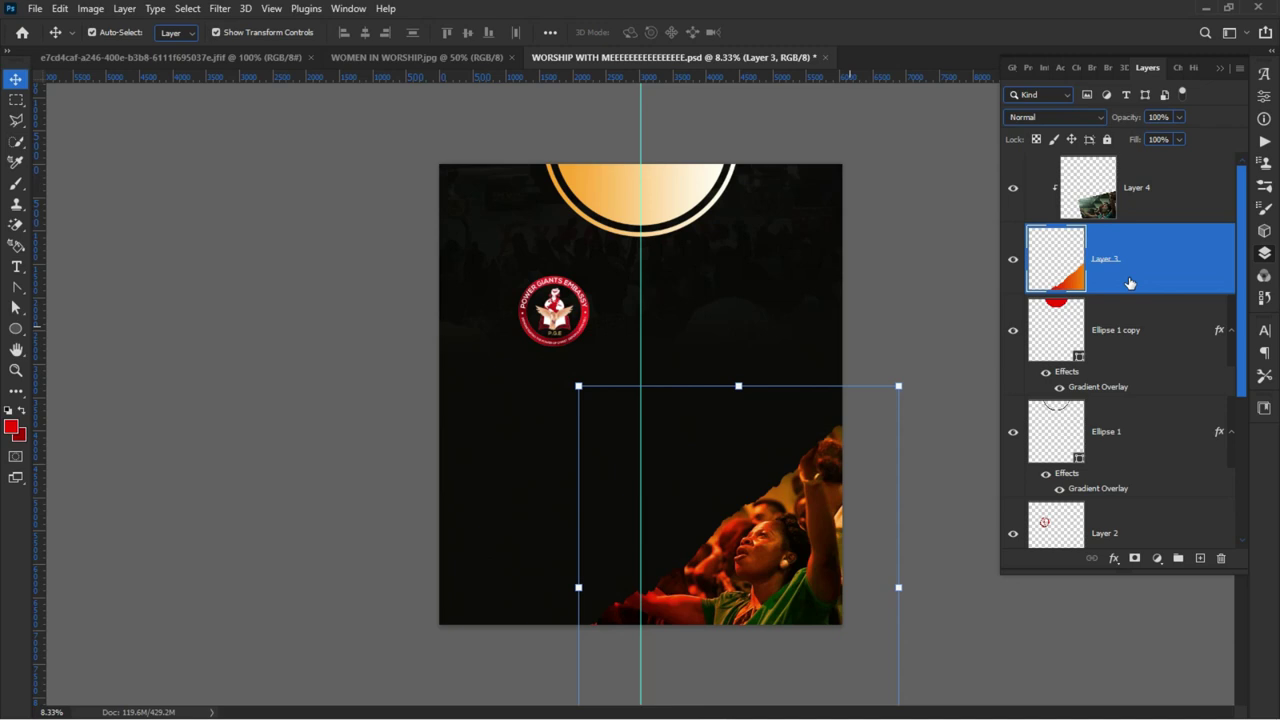
- Fill the torn shape on Layer 3 with white and duplicate it as Layer 3 copy
key("ctrl+BackSpace")
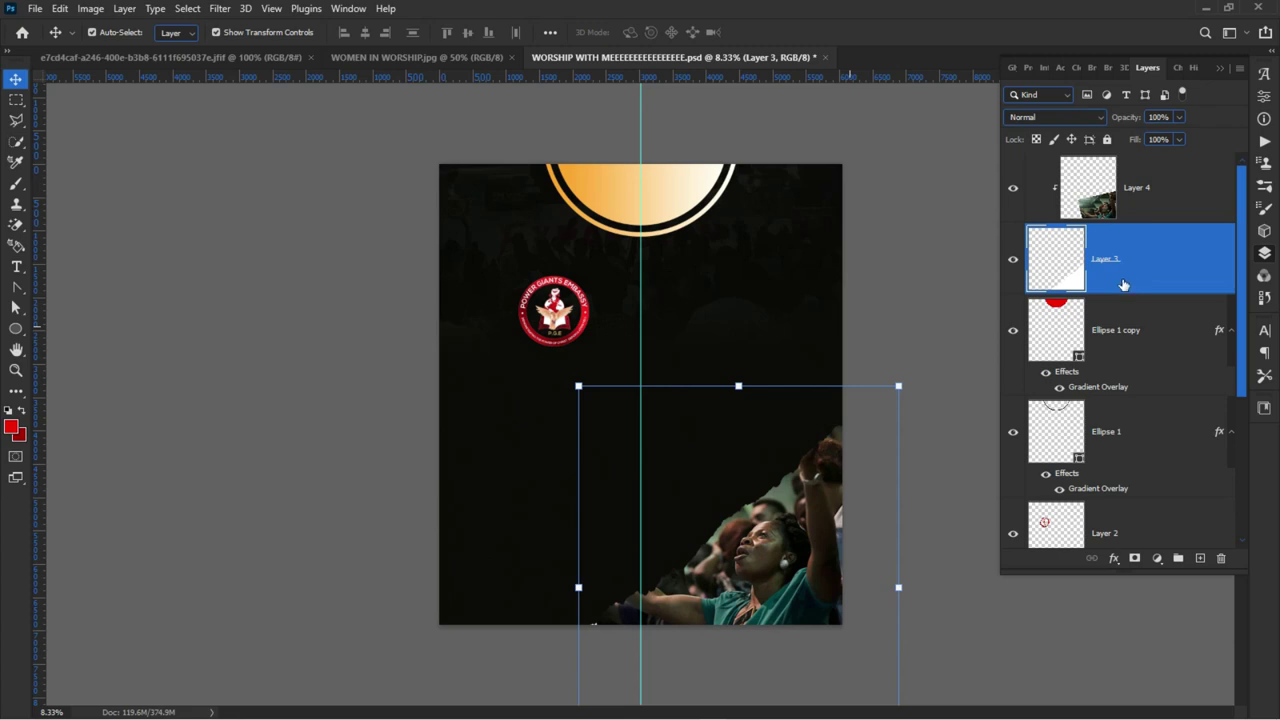
key("ctrl+j")
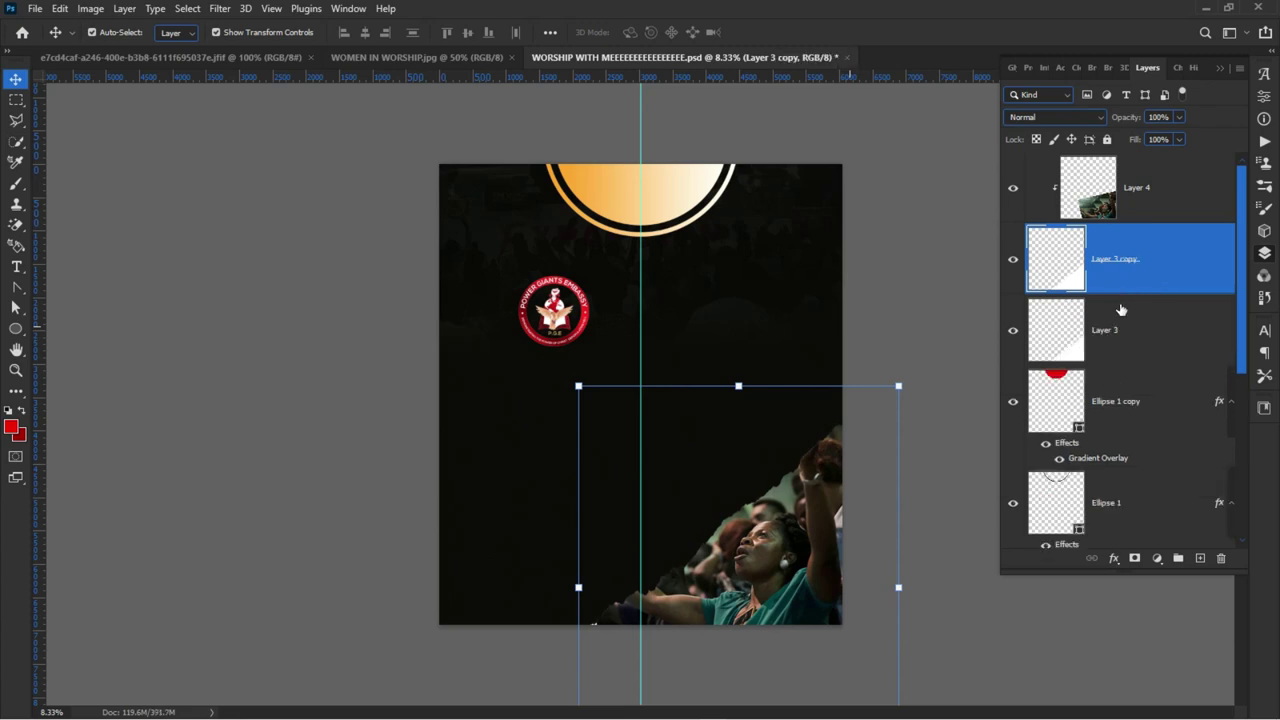
left_click(1112, 320)
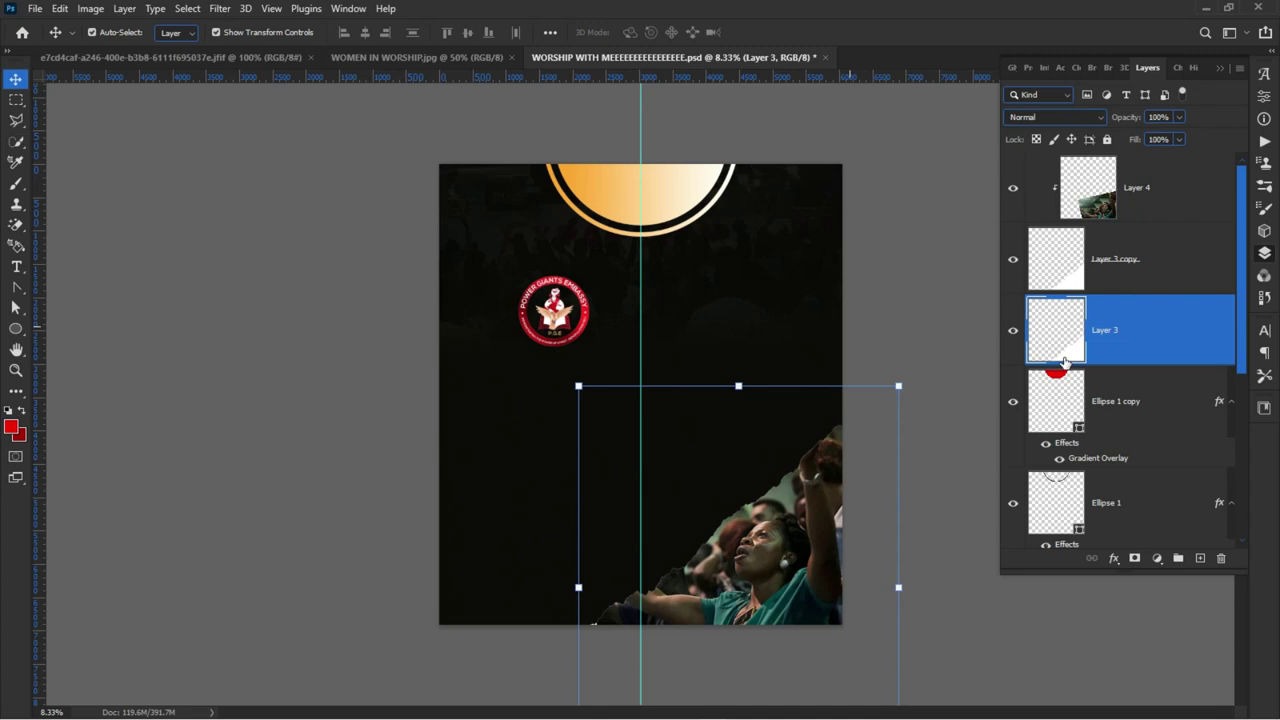
left_click(1158, 262)
- Give Layer 3 copy a rasterized red-orange gradient overlay, then select the worship photo Layer 4
left_click(1113, 558)
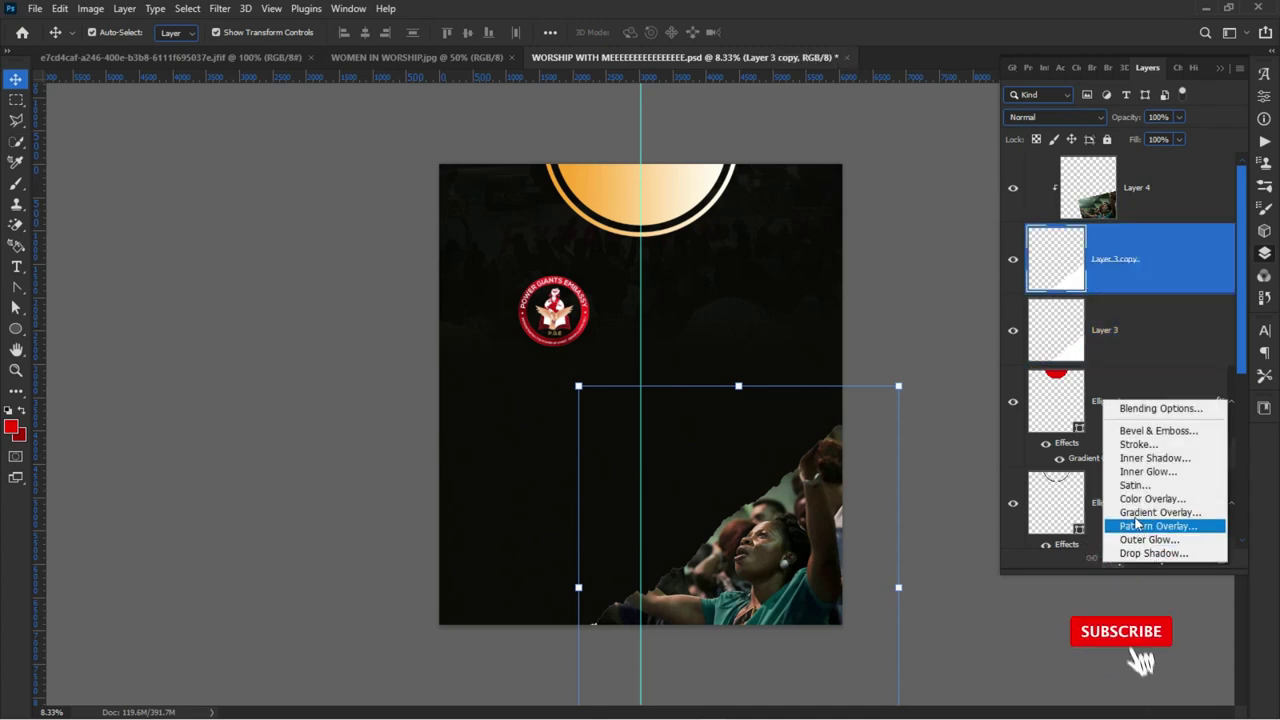
left_click(1158, 512)
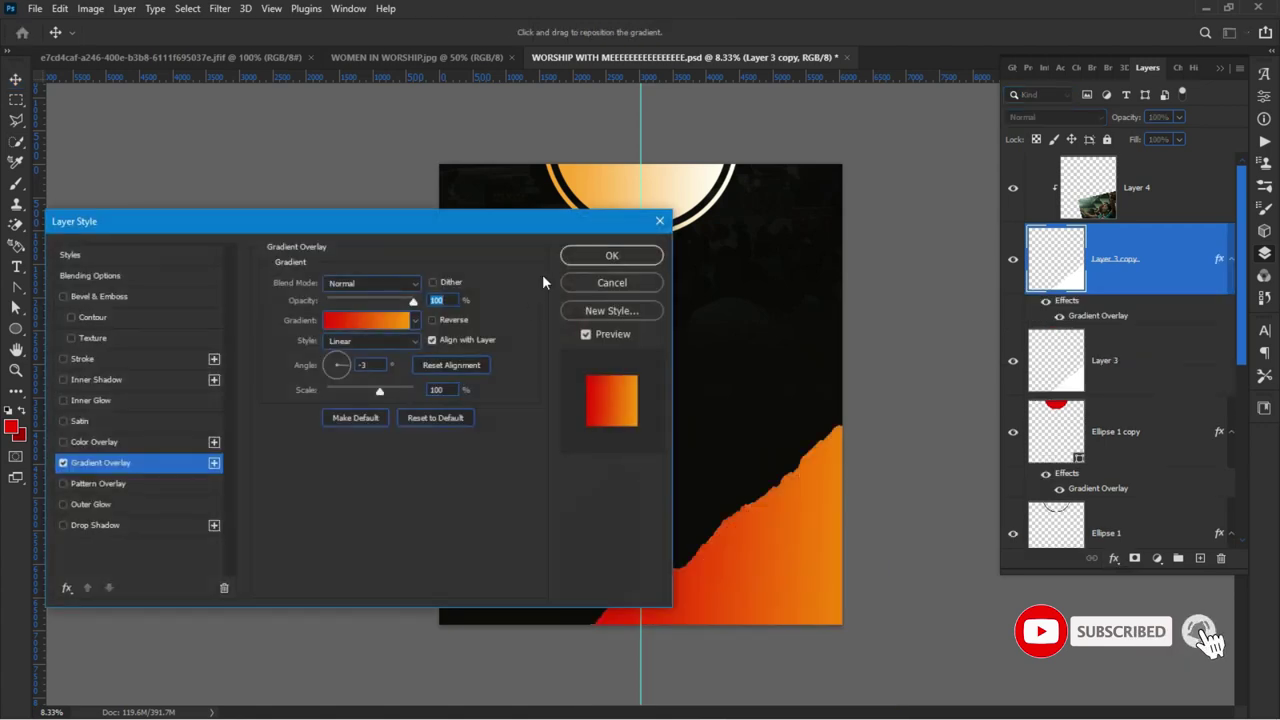
left_click(610, 256)
right_click(1173, 254)
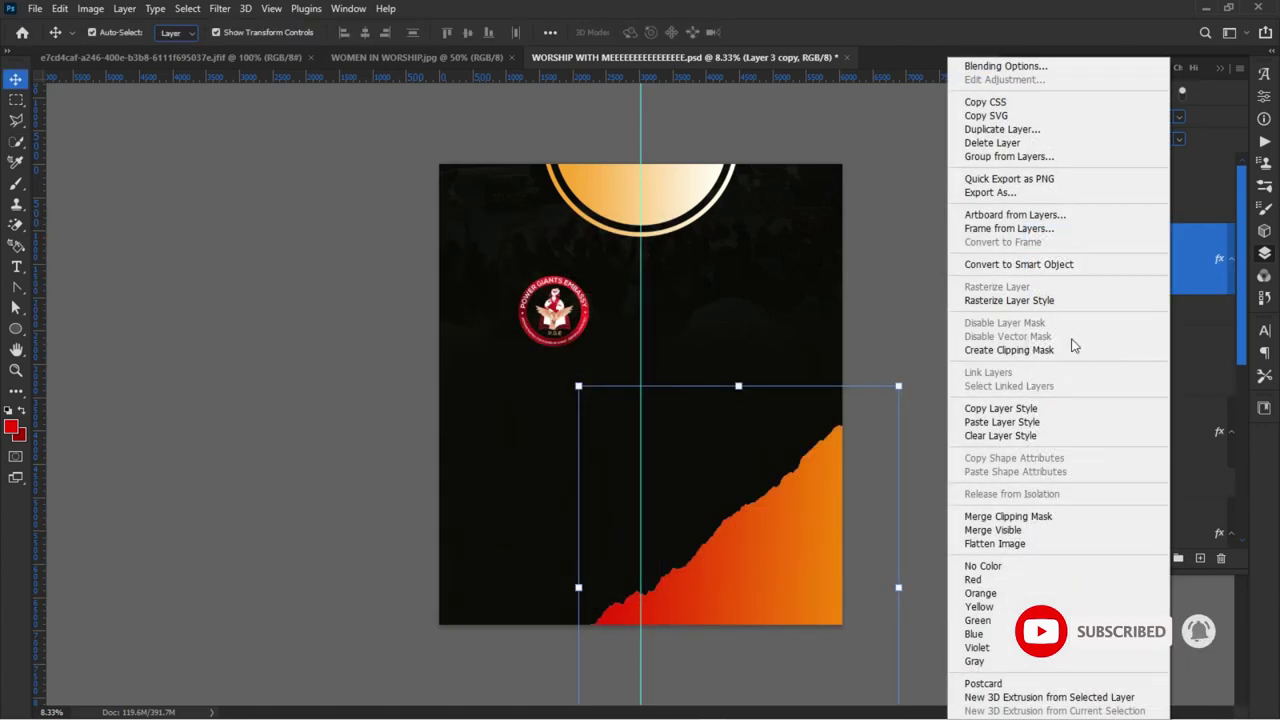
left_click(976, 302)
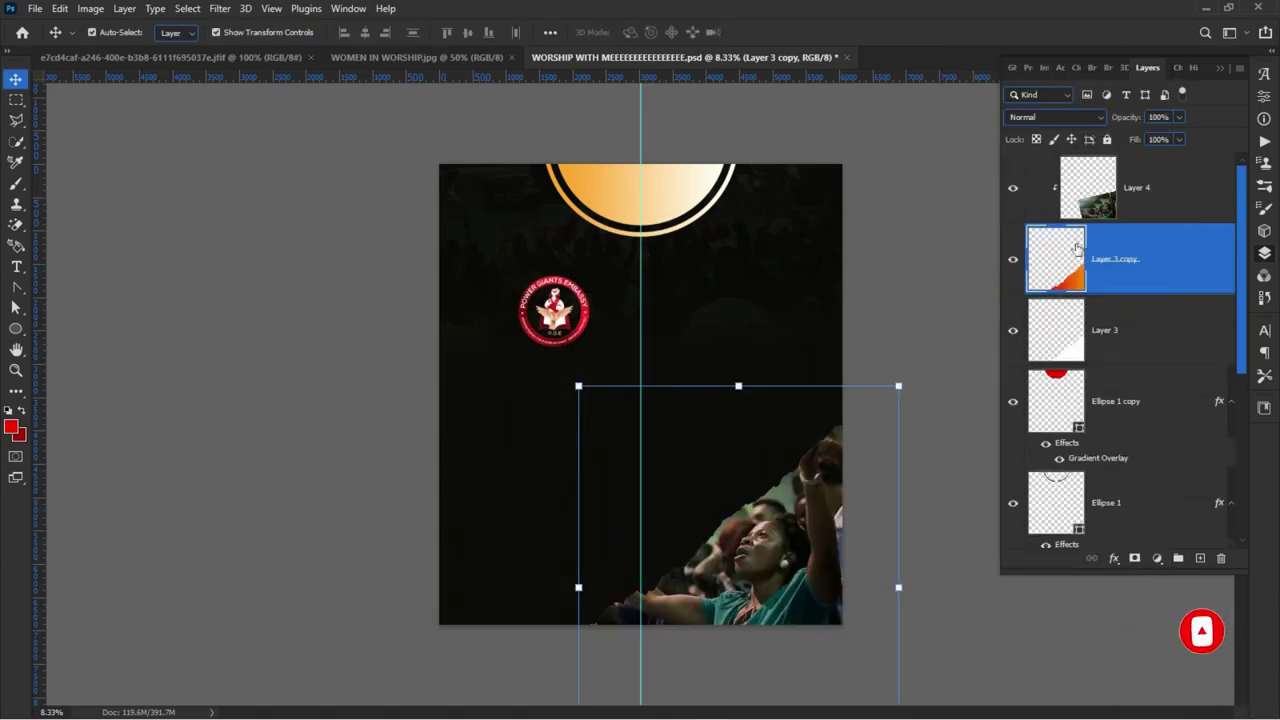
left_click(1140, 198)
left_click(1055, 117)
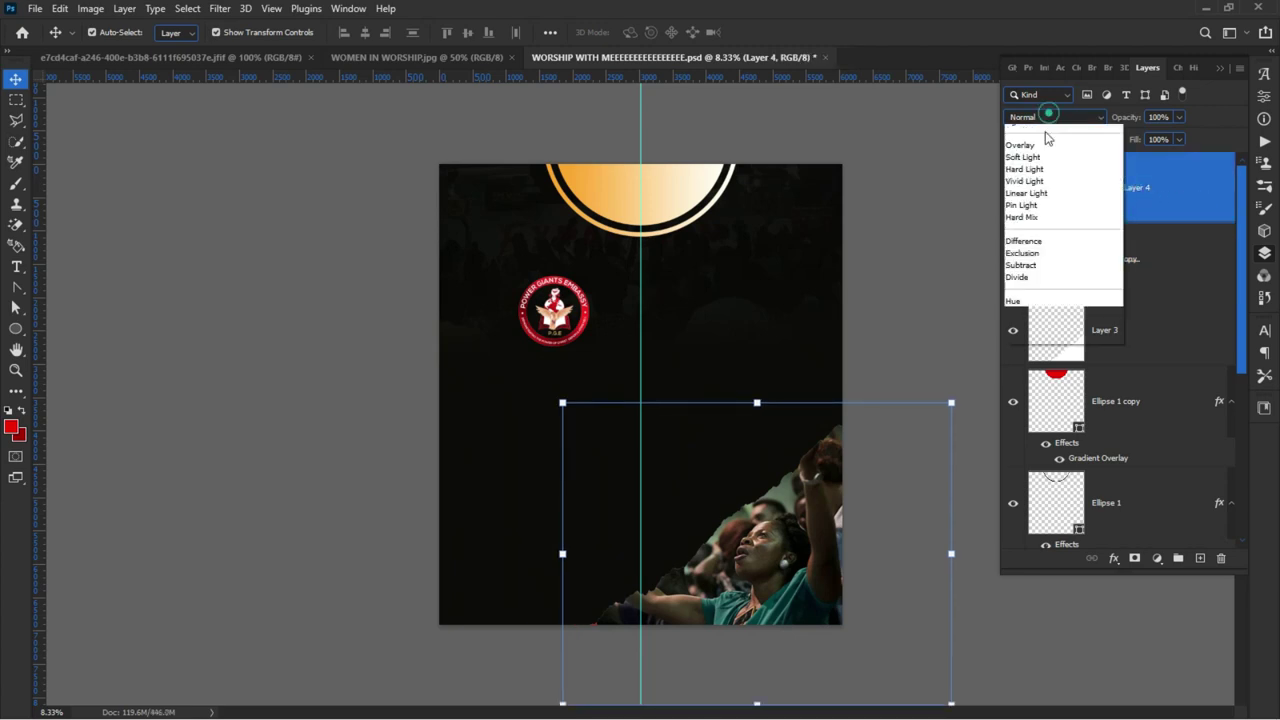
- Set the photo to Hard Light and enlarge the white torn shape on Layer 3 to about 111%
left_click(1022, 336)
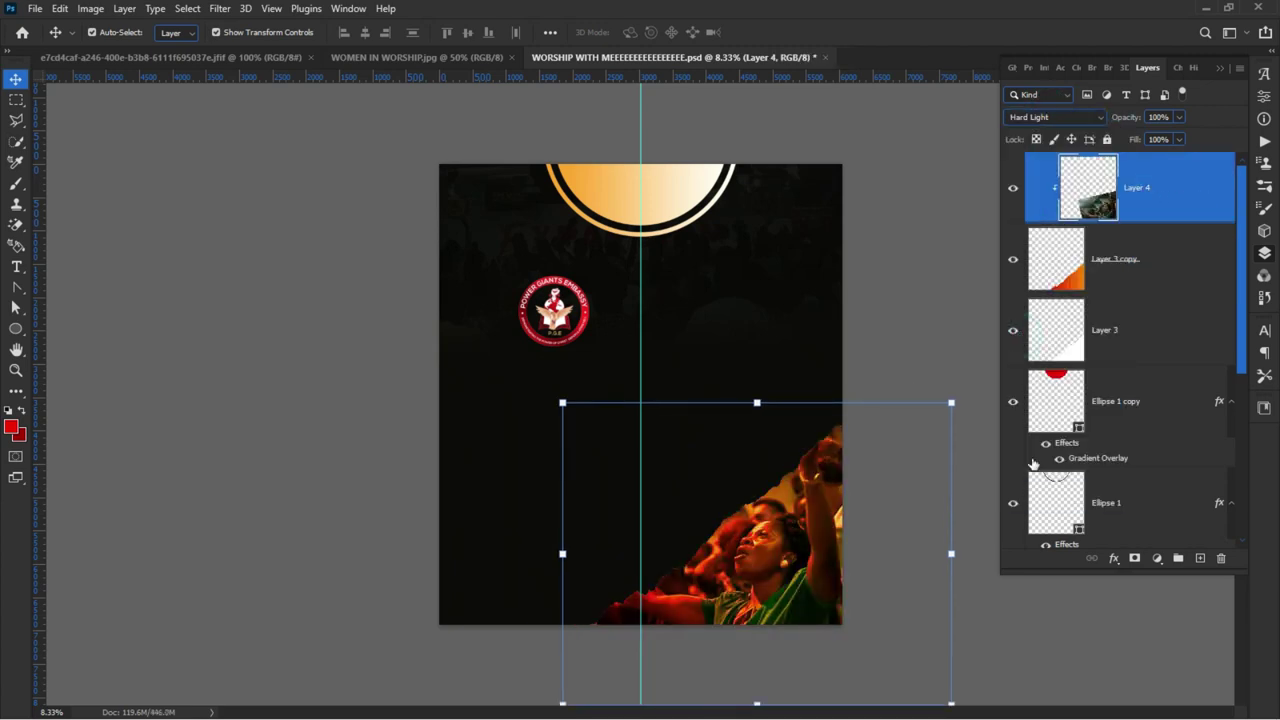
left_click(1100, 348)
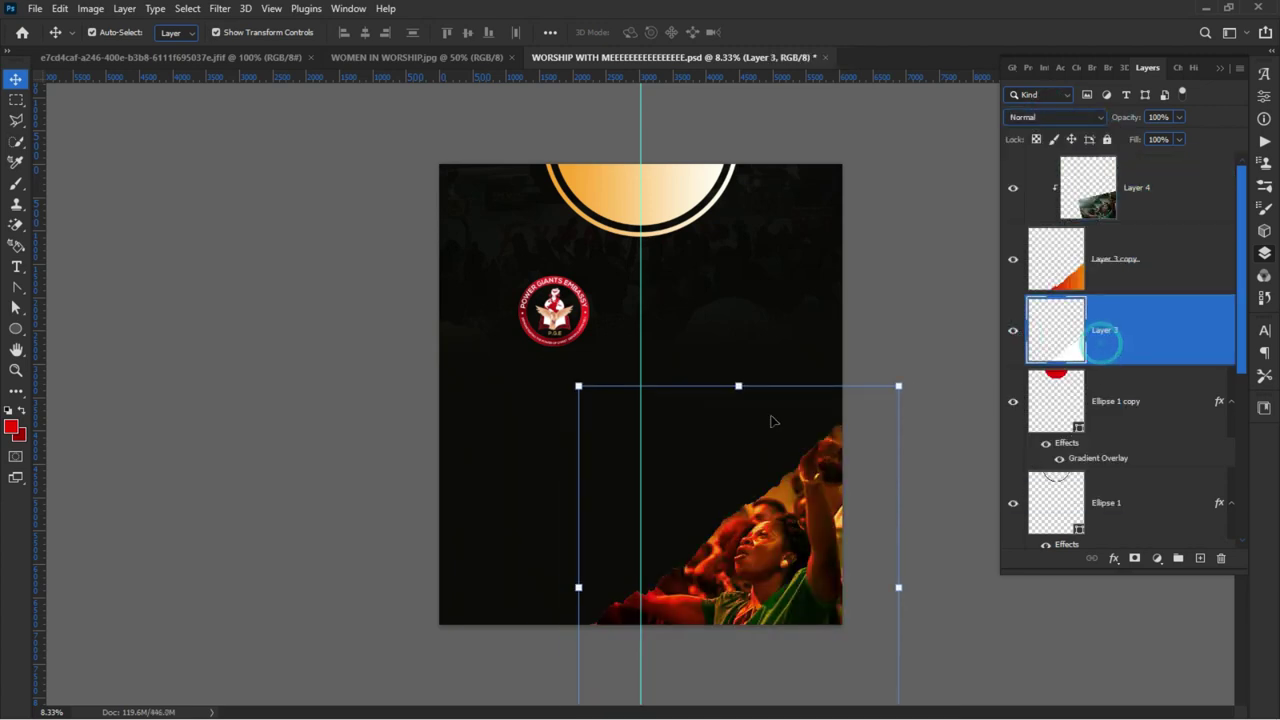
left_click(580, 385)
mouse_move(577, 385)
left_mouse_down()
mouse_move(539, 383)
mouse_move(548, 357)
mouse_move(580, 366)
mouse_move(549, 380)
mouse_move(565, 374)
mouse_move(551, 367)
mouse_move(569, 374)
left_mouse_up()
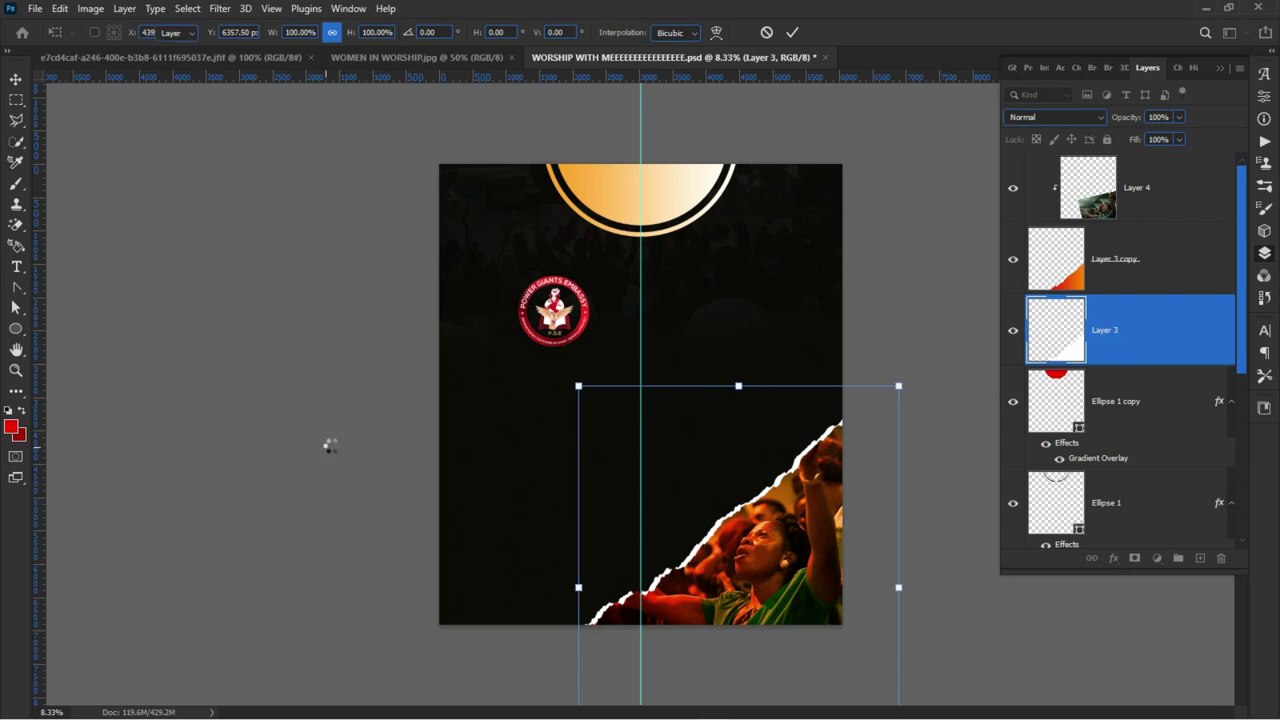
left_click(327, 460)
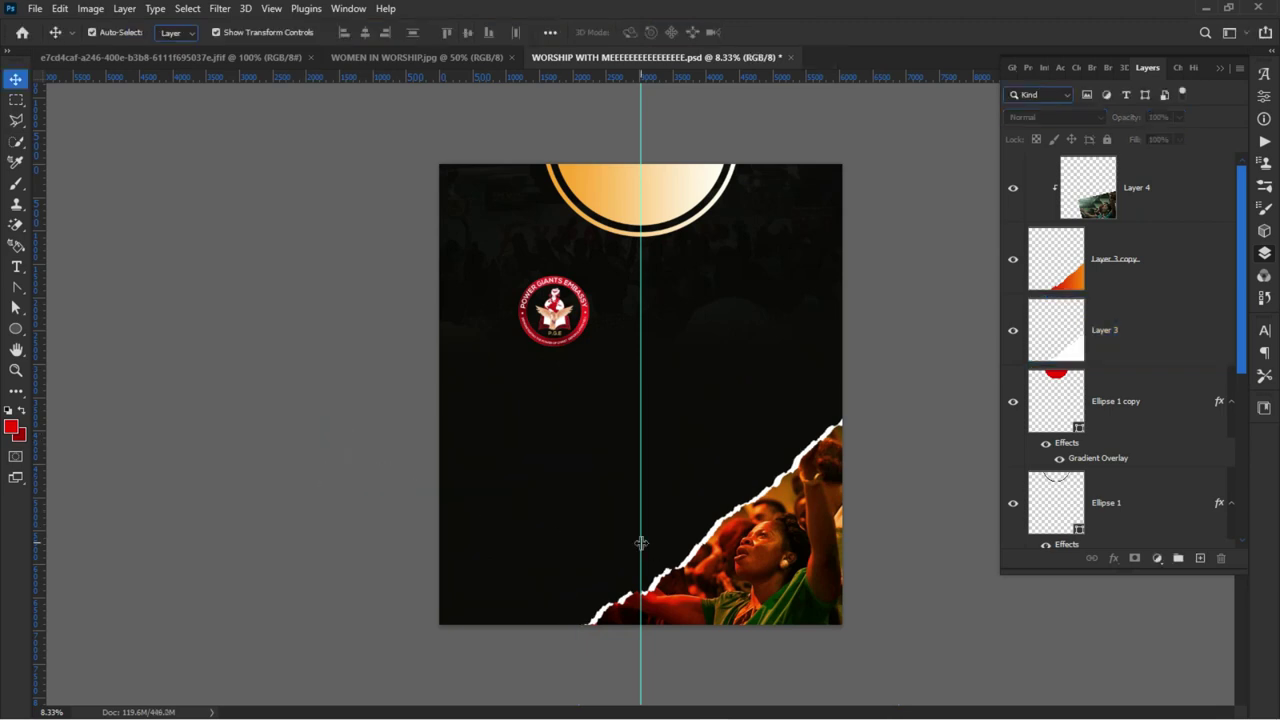
- Lower the worship photo's opacity from 75% to 73%
scroll(736, 471, "up", 1)
scroll(736, 477, "up", 1)
scroll(720, 480, "down", 1)
left_click(787, 594)
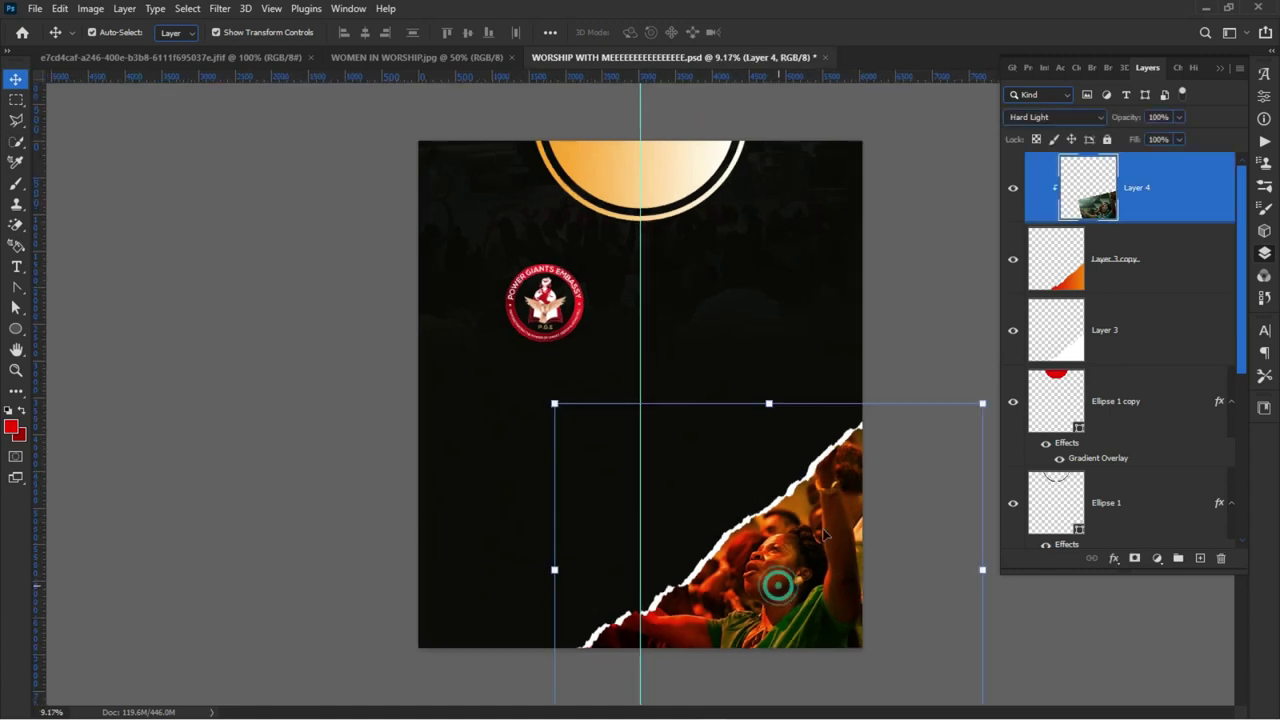
left_click(1112, 118)
left_click_drag(1112, 120, 1110, 127)
- Set the foreground colour to a deep purple
left_click(286, 449)
left_click(10, 430)
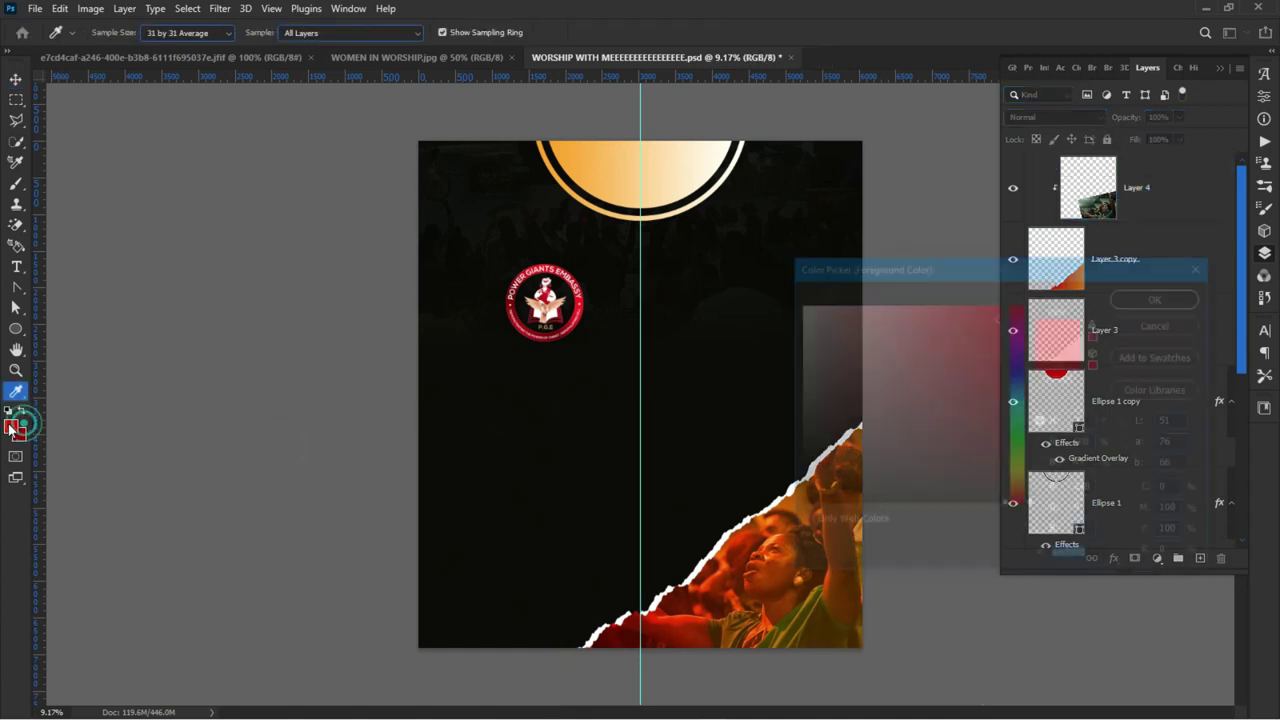
left_click(1020, 337)
left_click_drag(1024, 337, 1024, 333)
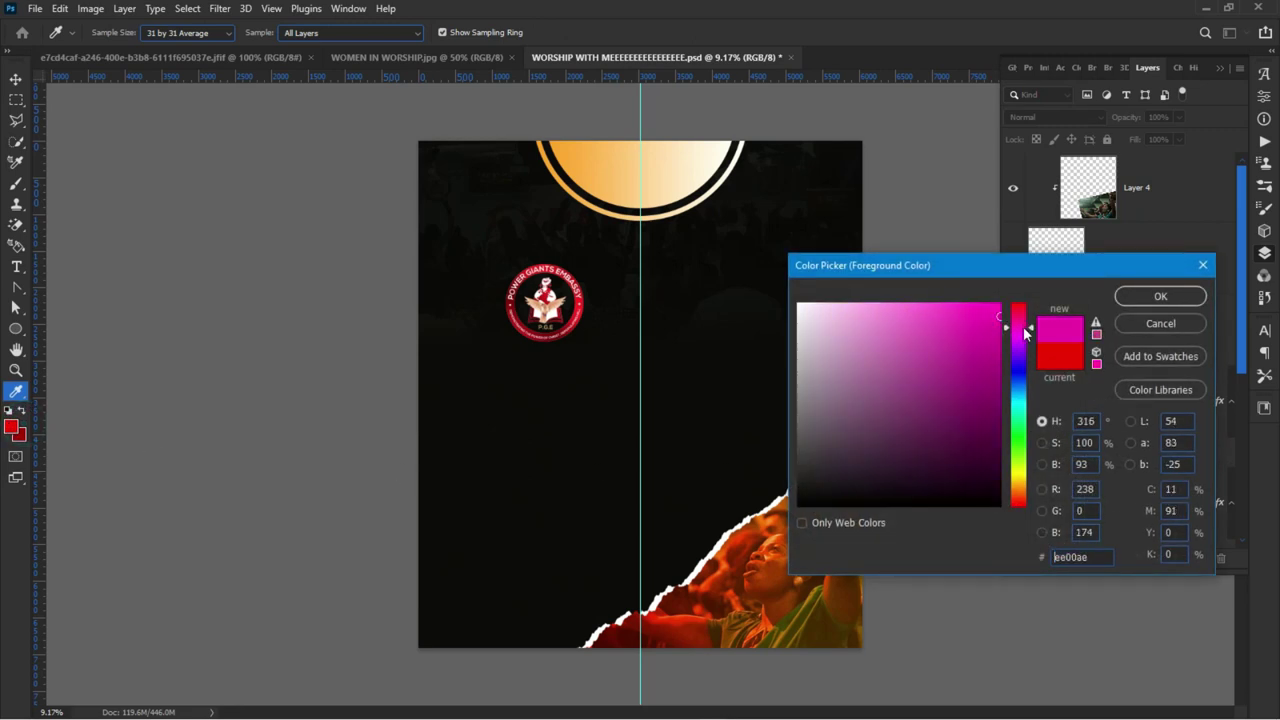
left_click(1017, 349)
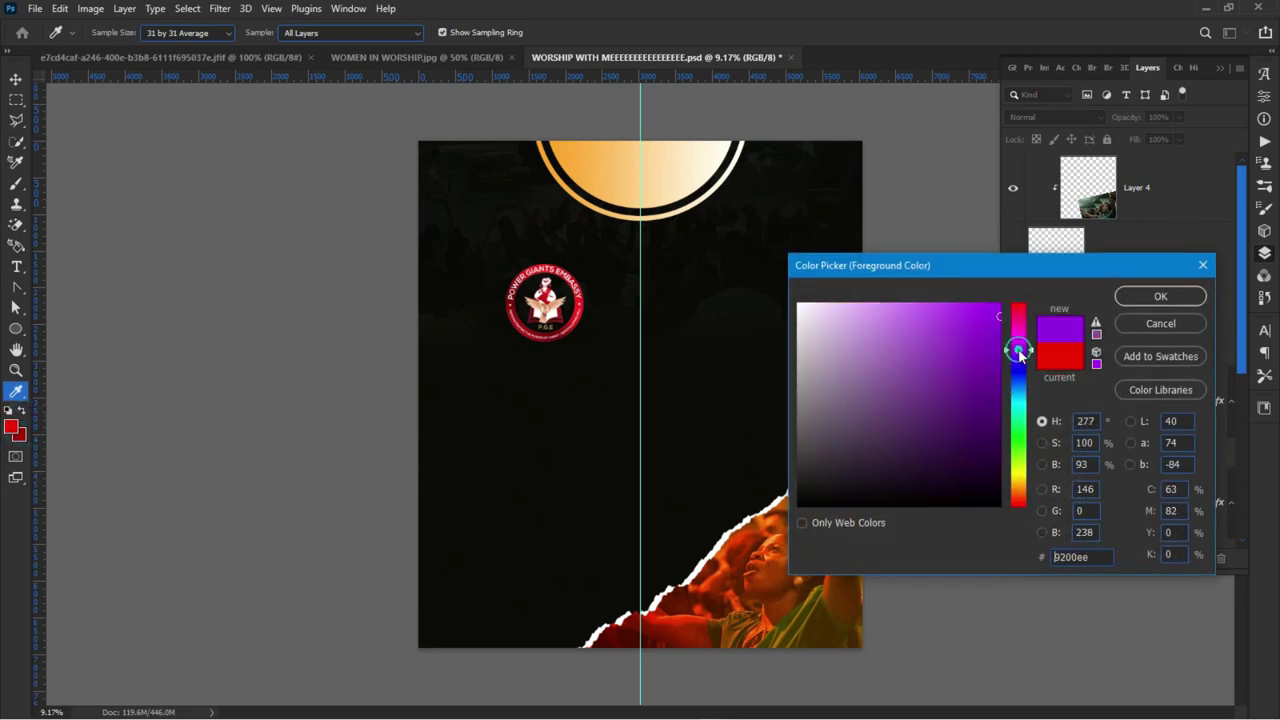
left_click(996, 405)
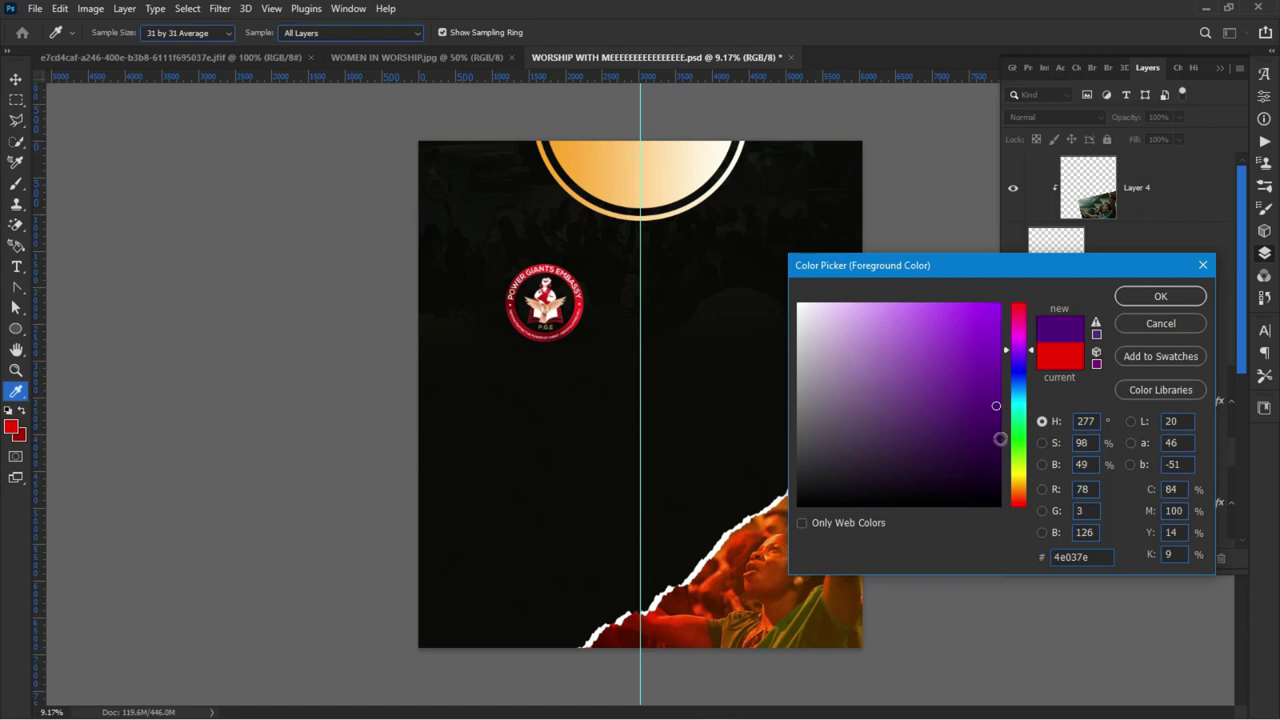
left_click(998, 412)
left_click(1147, 297)
- Add a new Layer 5 above the worship photo, clipped into its group
key("v")
left_click(1156, 182)
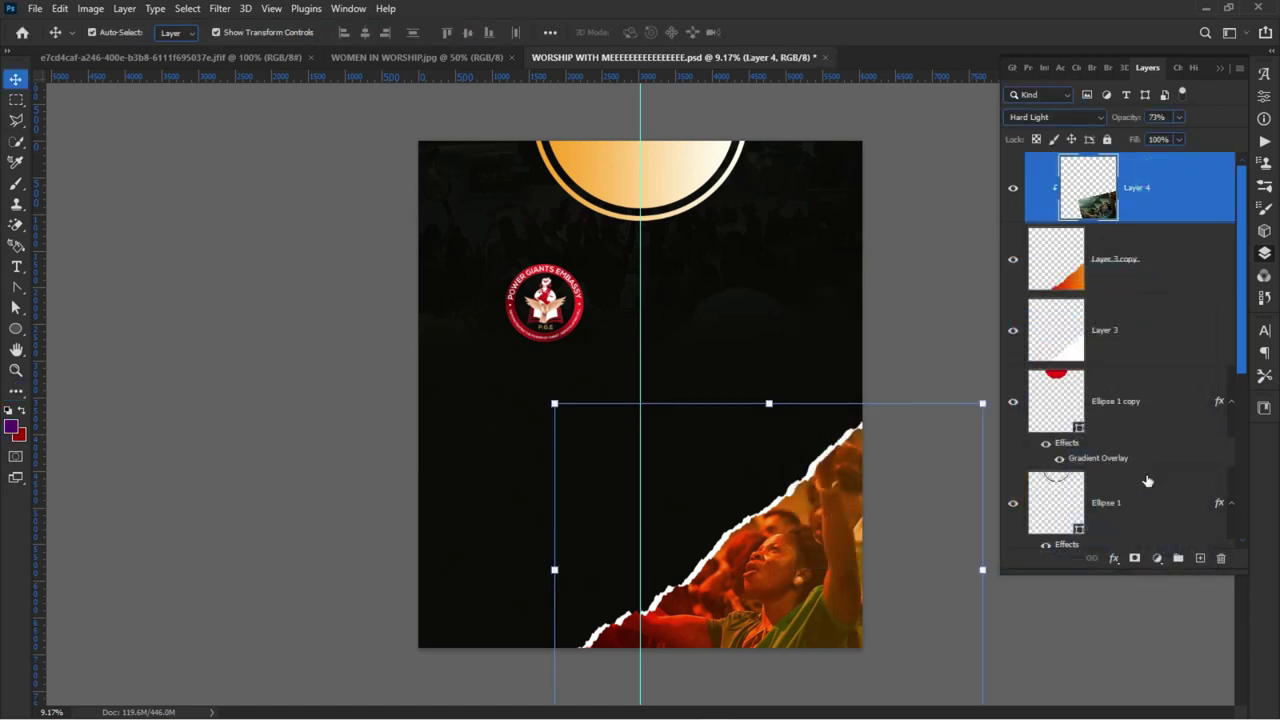
left_click(1200, 558)
left_click_drag(1123, 186, 1105, 265)
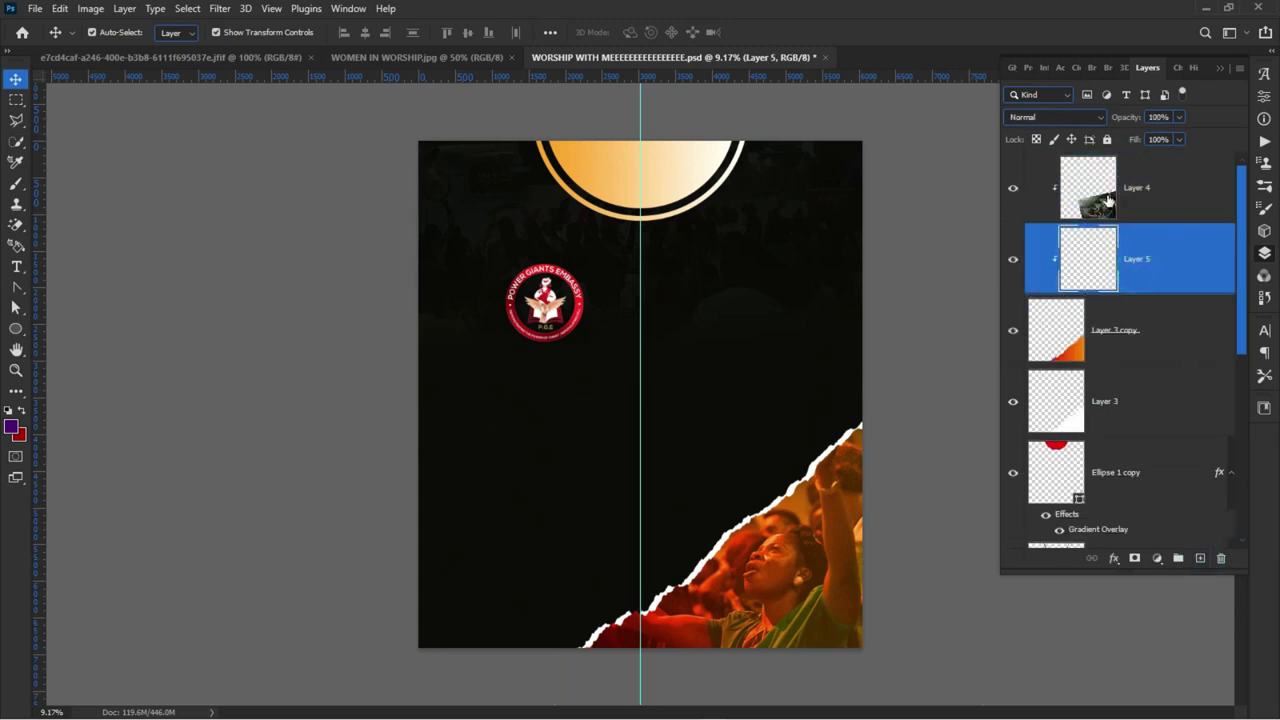
key("ctrl+bracketright")
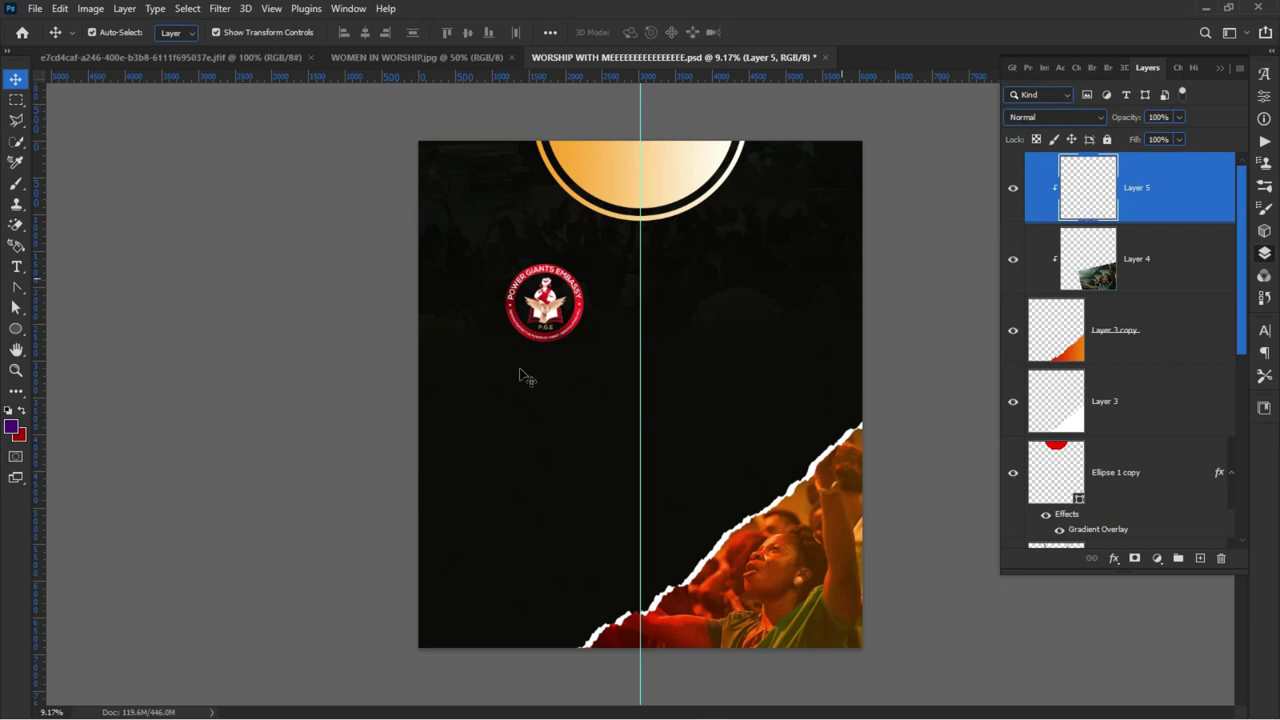
- Brush purple over the photo's upper-right and lower-left edges
key("b")
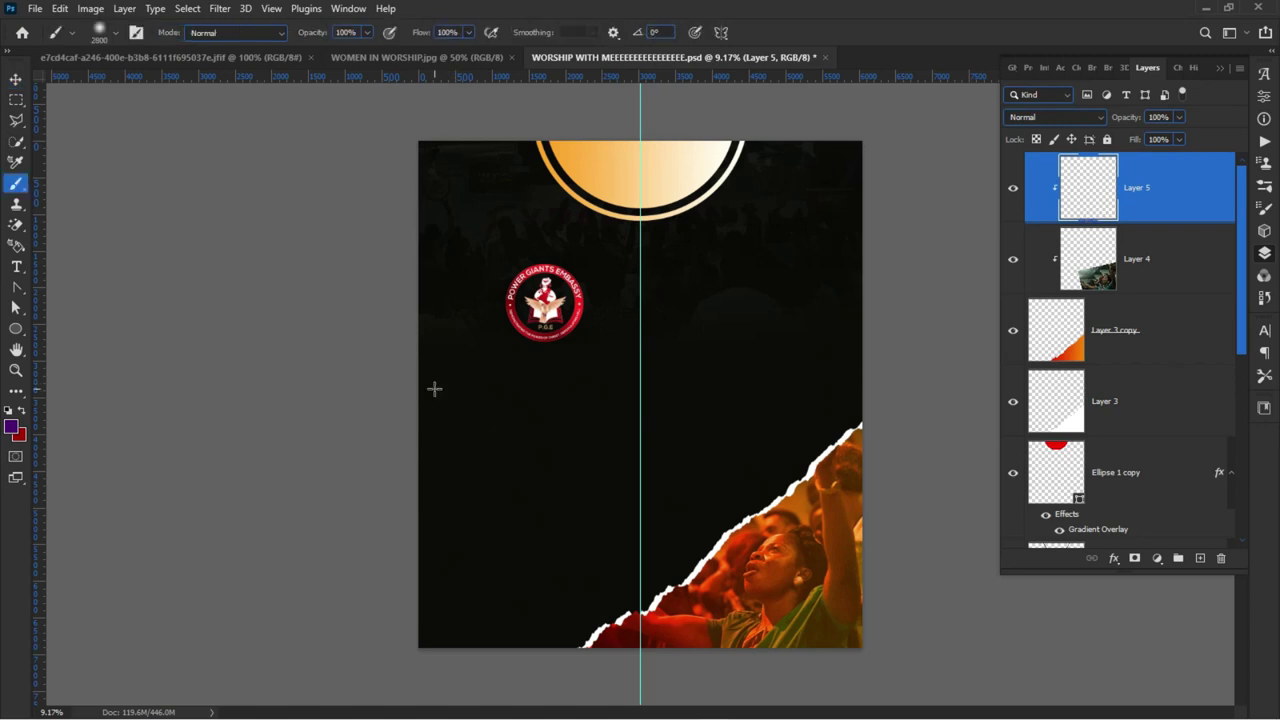
key("shift+Tab")
key("shift+Tab")
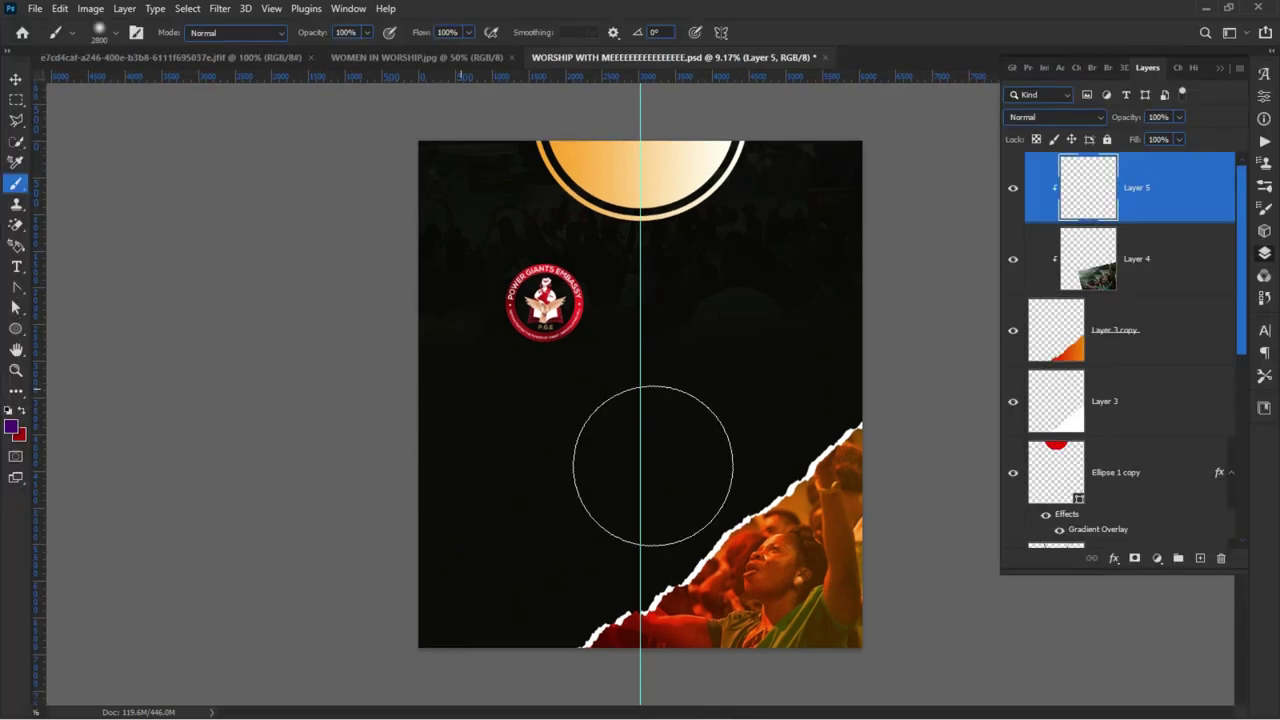
left_click(846, 488)
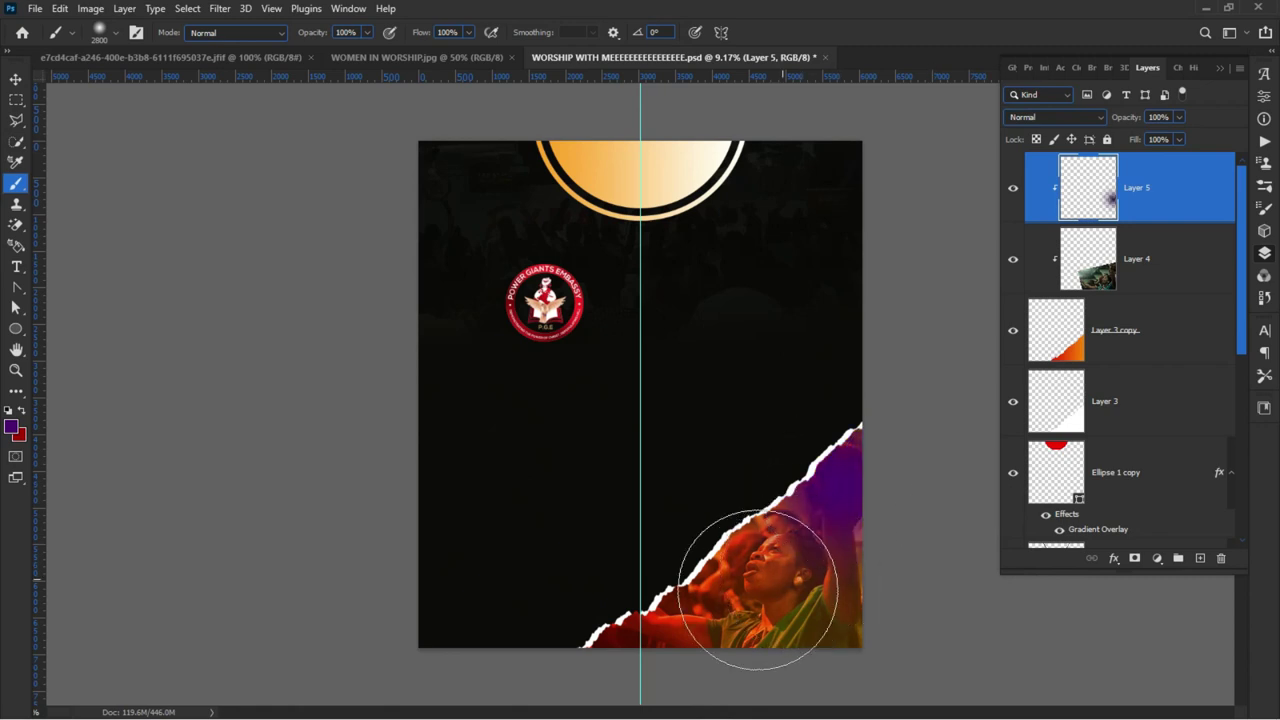
left_click(592, 650)
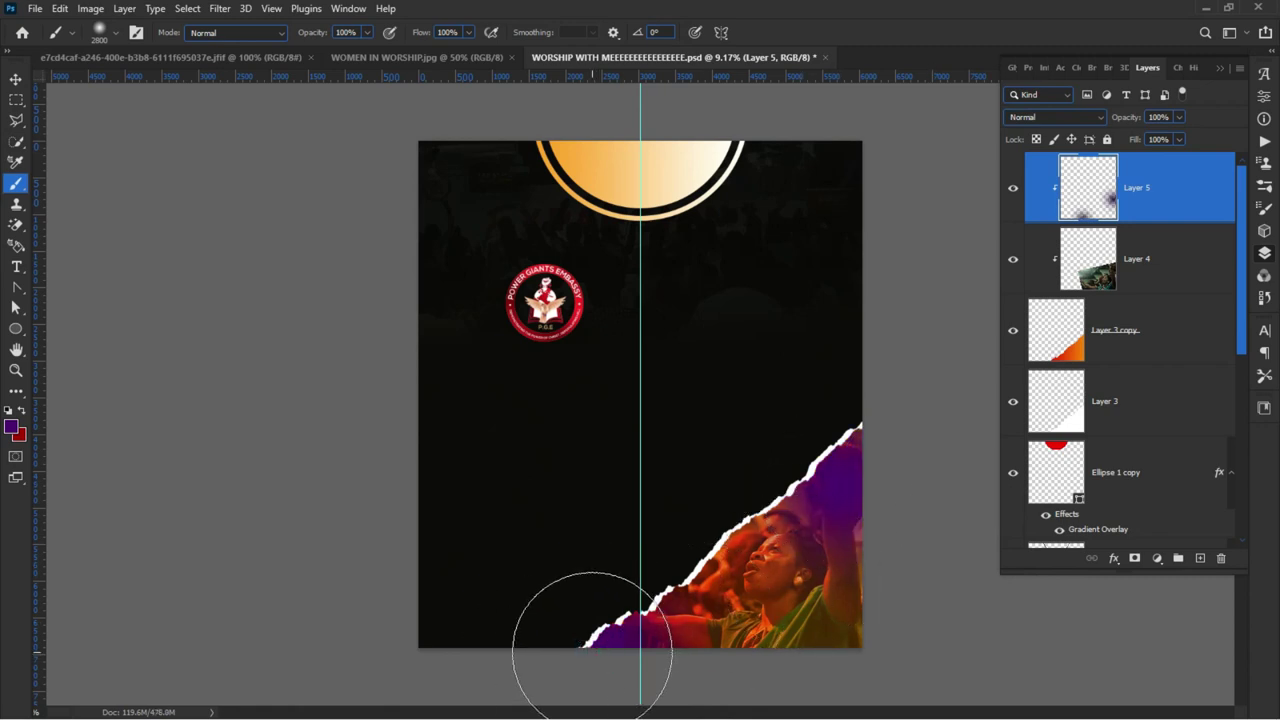
scroll(771, 630, "up", 2)
scroll(583, 492, "down", 1)
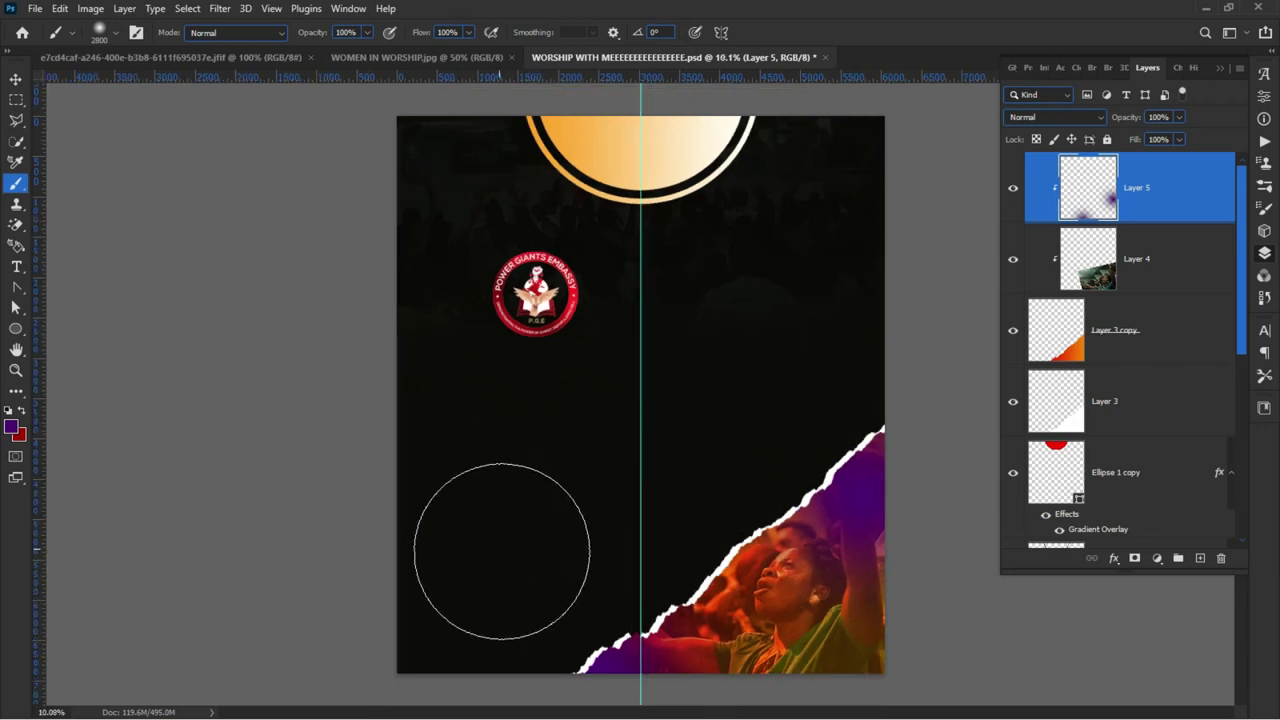
- Set Layer 5 to Exclusion blend mode and close the WOMEN IN WORSHIP image
left_click(16, 78)
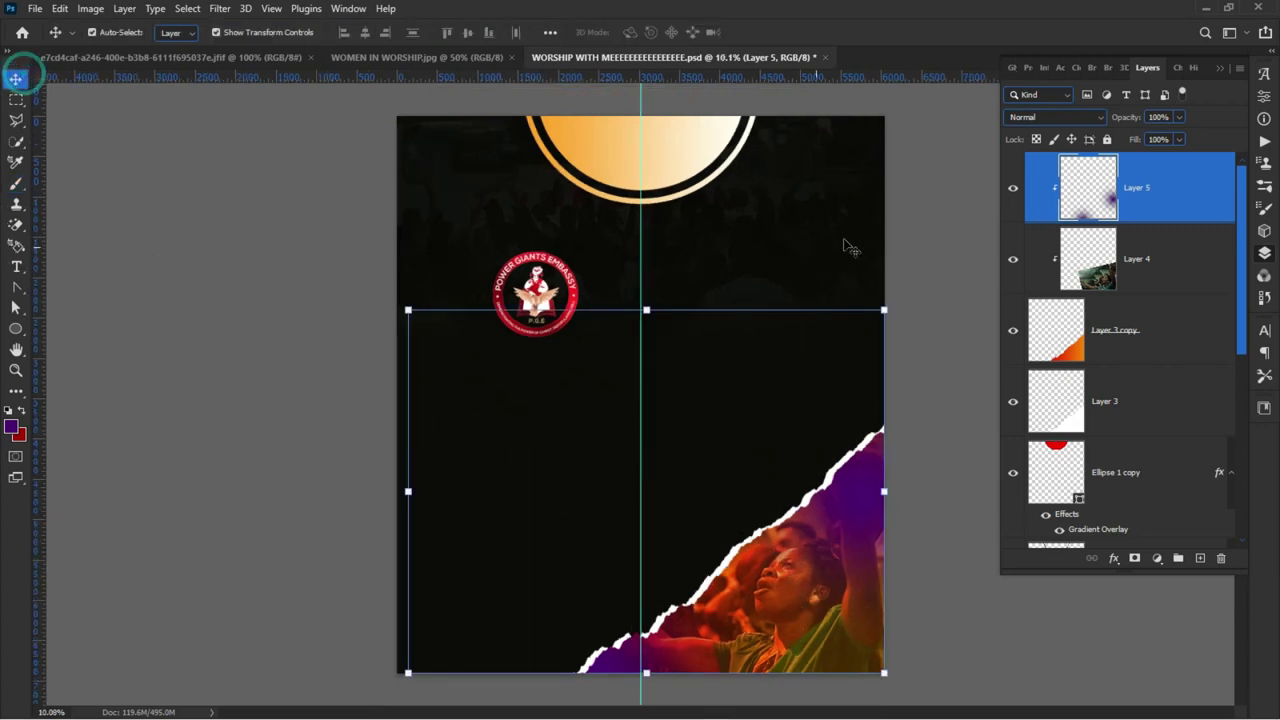
left_click(1044, 114)
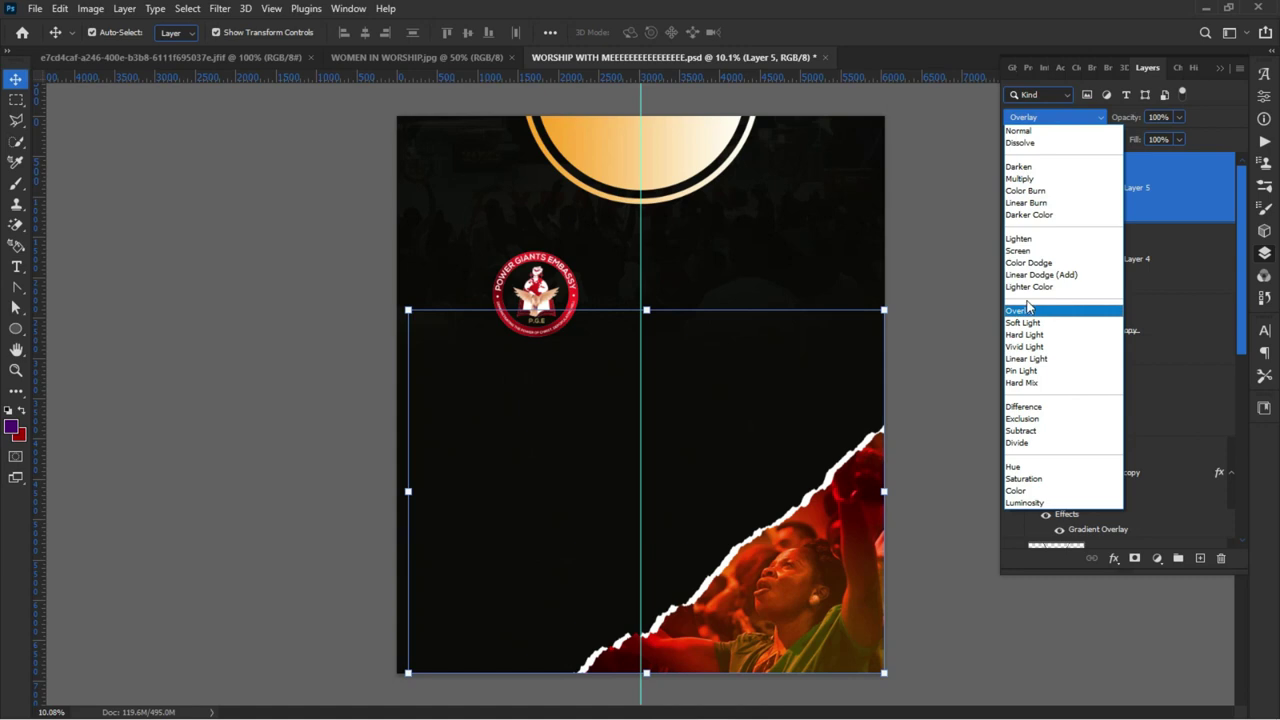
left_click(1037, 420)
left_click(222, 508)
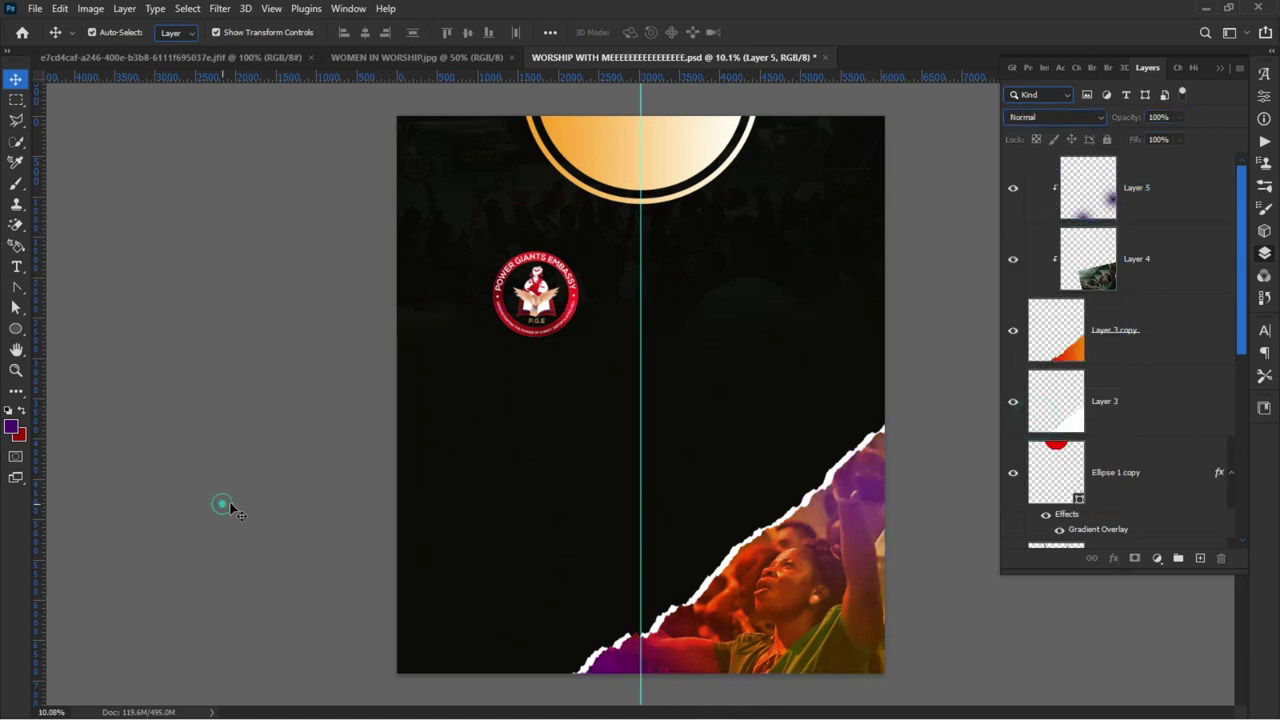
left_click(283, 437)
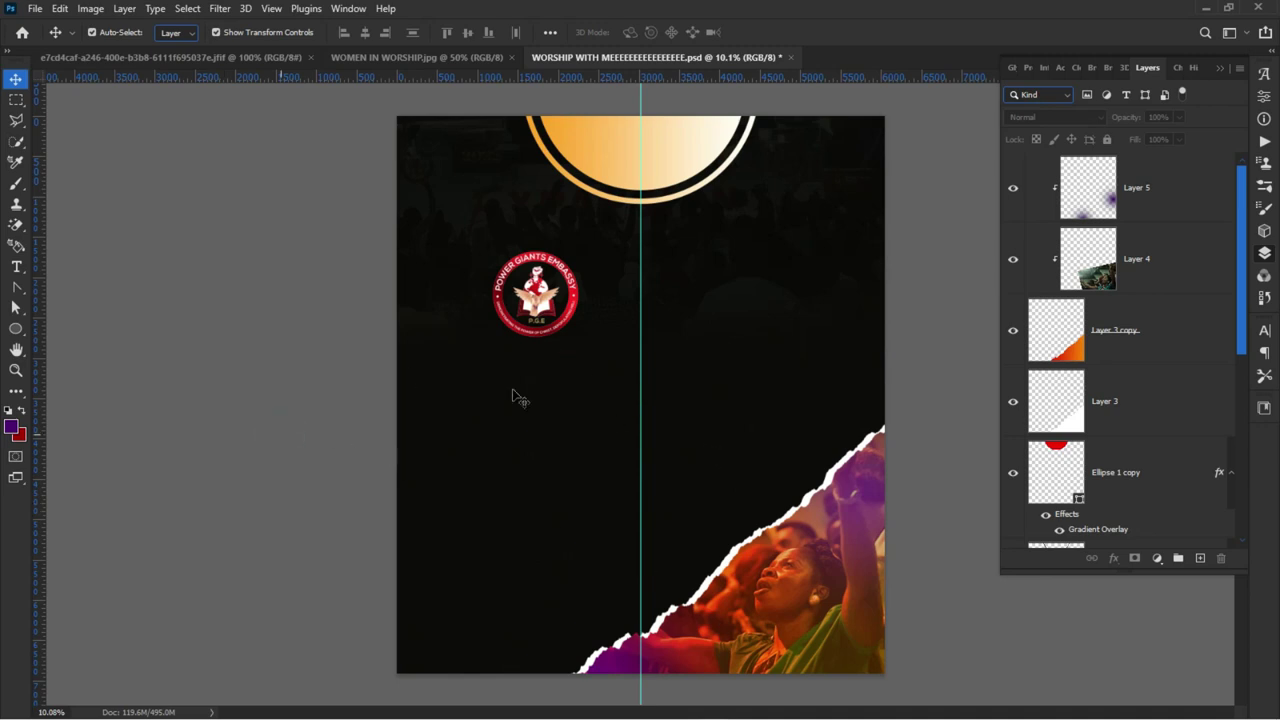
left_click(403, 57)
left_click(511, 57)
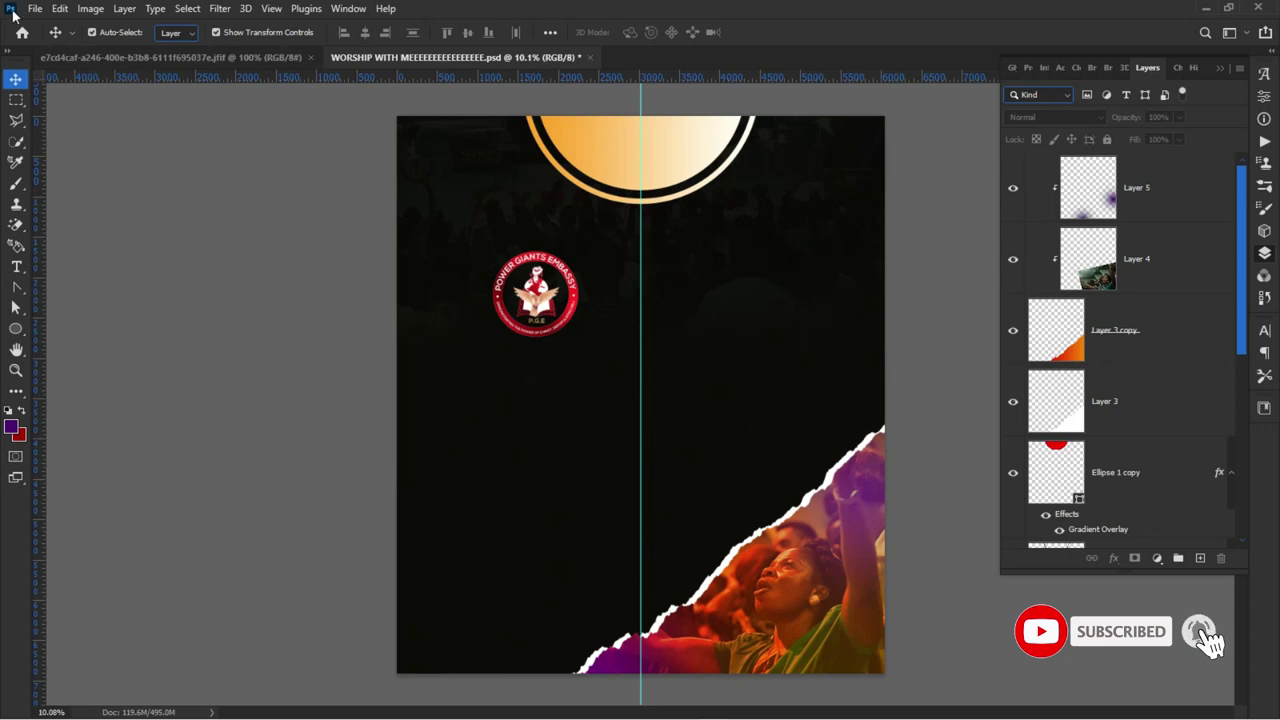
- Open BREAKTHROUGH WITH EASTWOOD.psd from recent files and unlock its pastor layer, Layer 1 copy
left_click(22, 33)
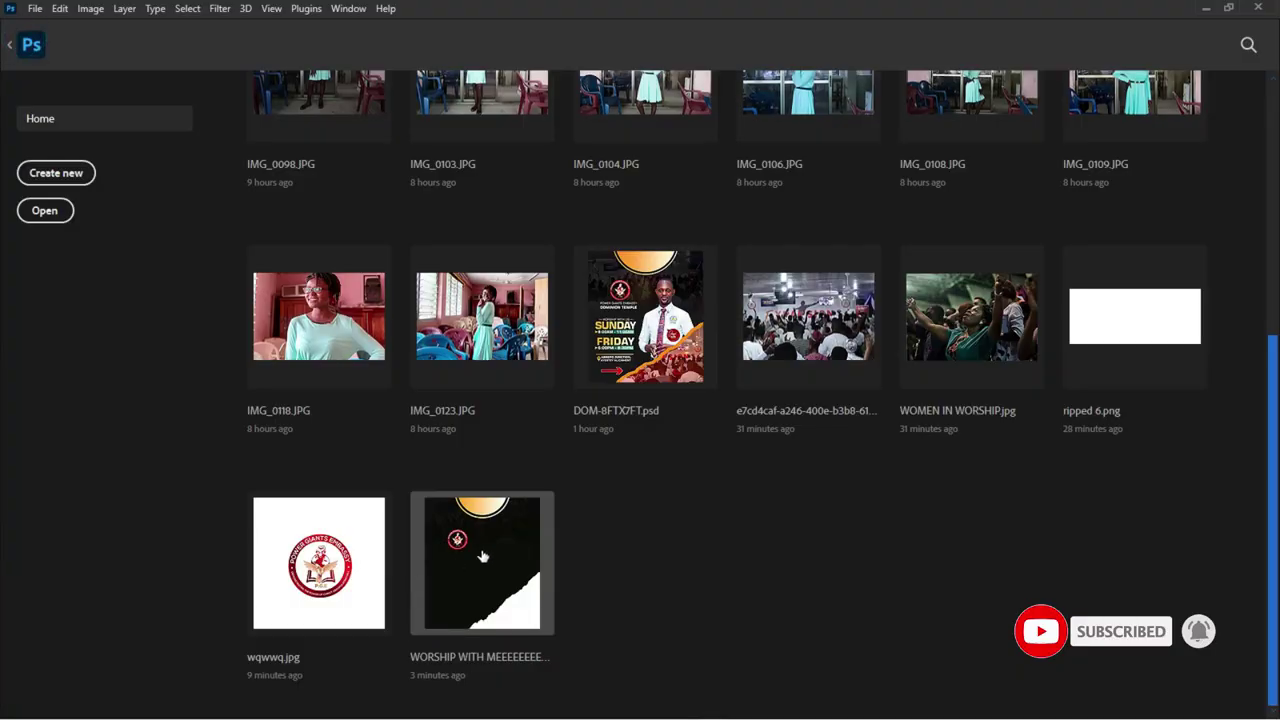
scroll(507, 521, "up", 5)
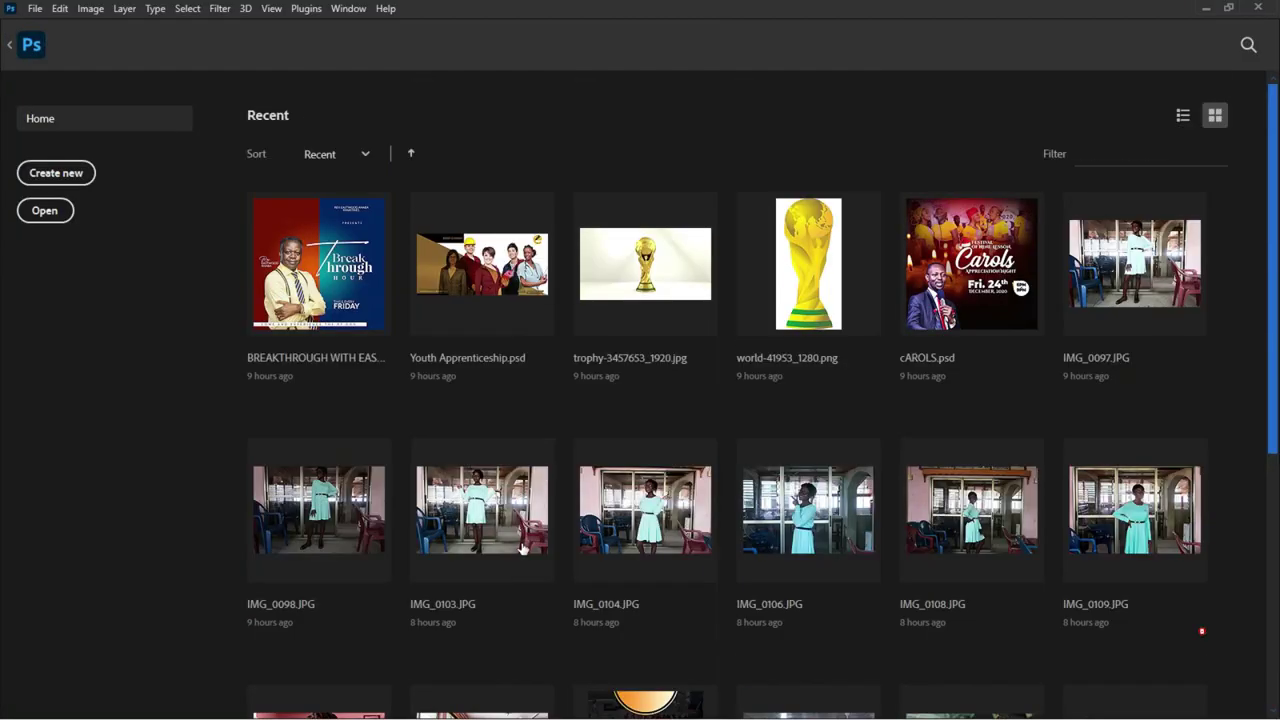
left_click(300, 300)
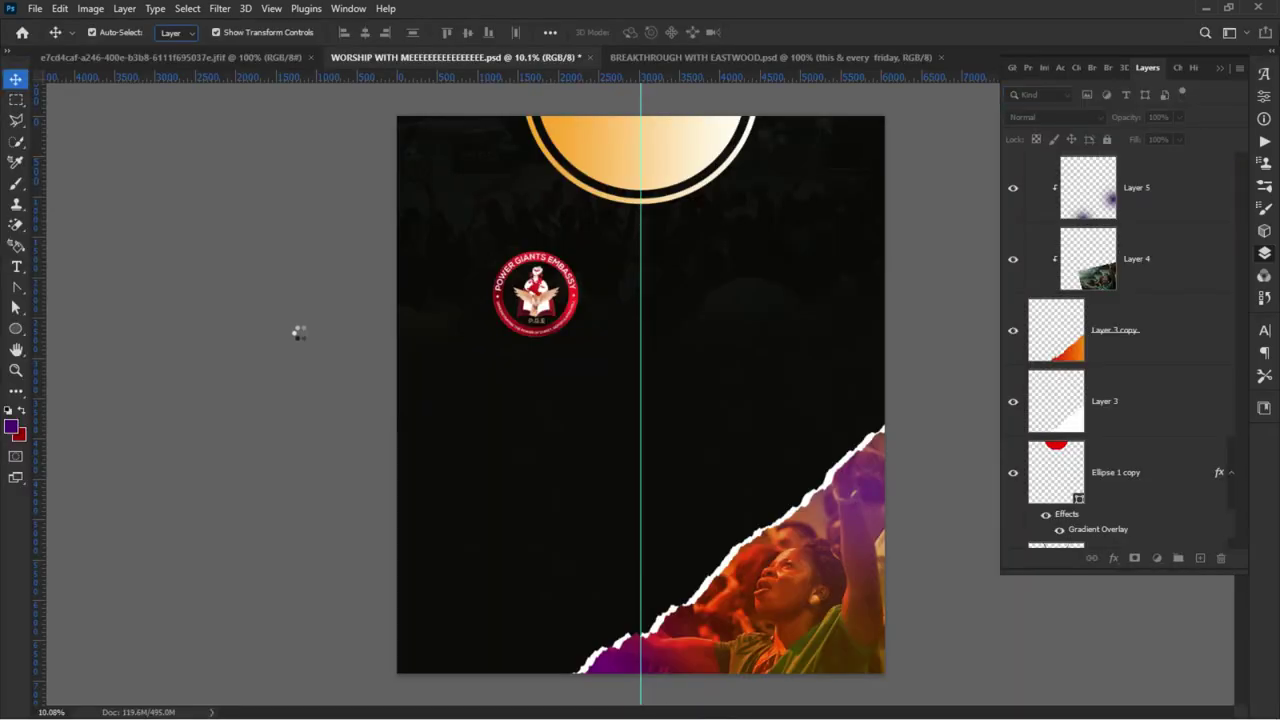
right_click(505, 357)
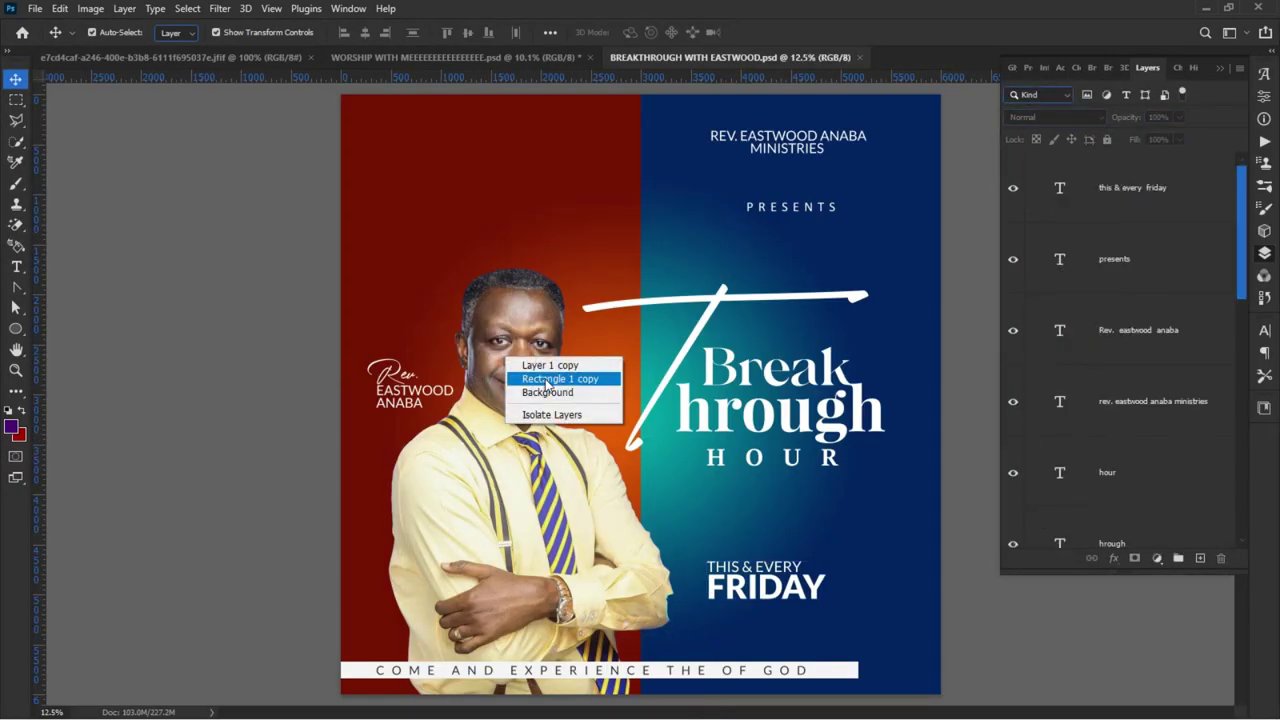
left_click(550, 365)
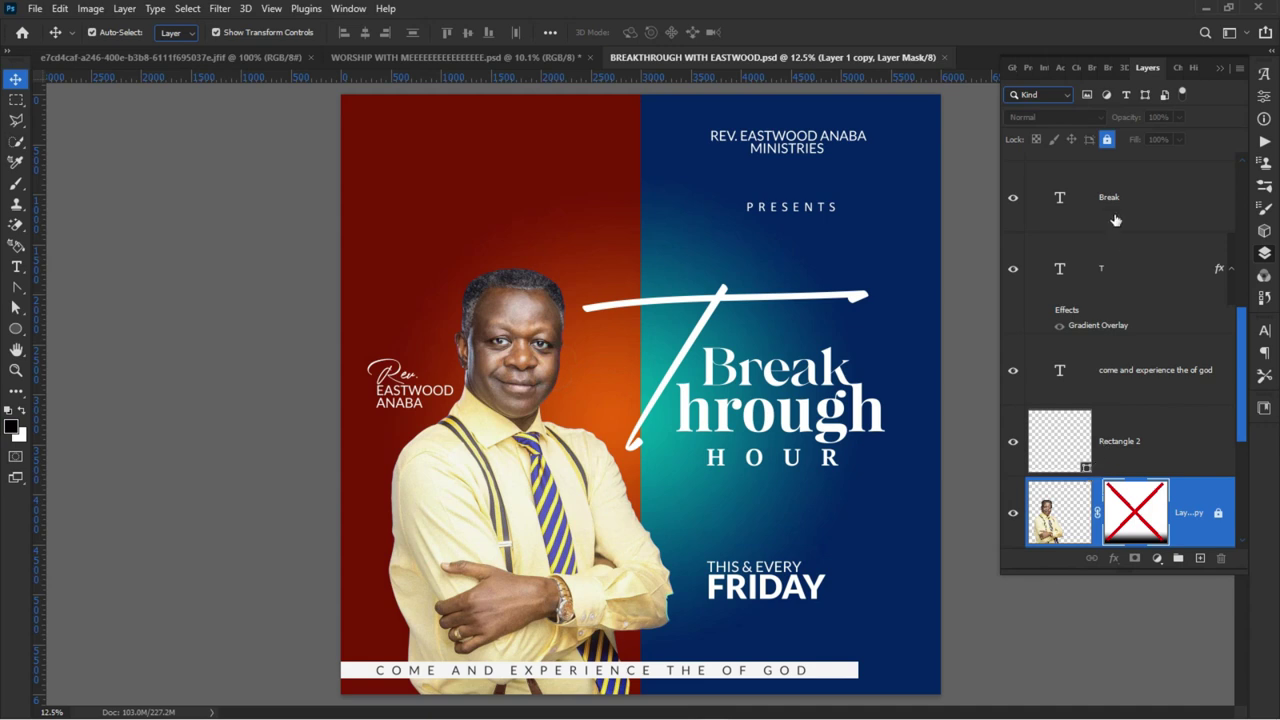
left_click(1107, 140)
- Drag the pastor photo into the church flyer, lower in the layer stack, at the top left
left_click_drag(470, 320, 773, 467)
left_click(222, 60)
left_click_drag(1173, 198, 1160, 455)
left_click_drag(760, 477, 690, 433)
key("ctrl+minus")
left_click_drag(930, 552, 678, 427)
- Rotate the torn worship photo layers to about 6.57° and shift them slightly left and down
left_click_drag(925, 686, 748, 490)
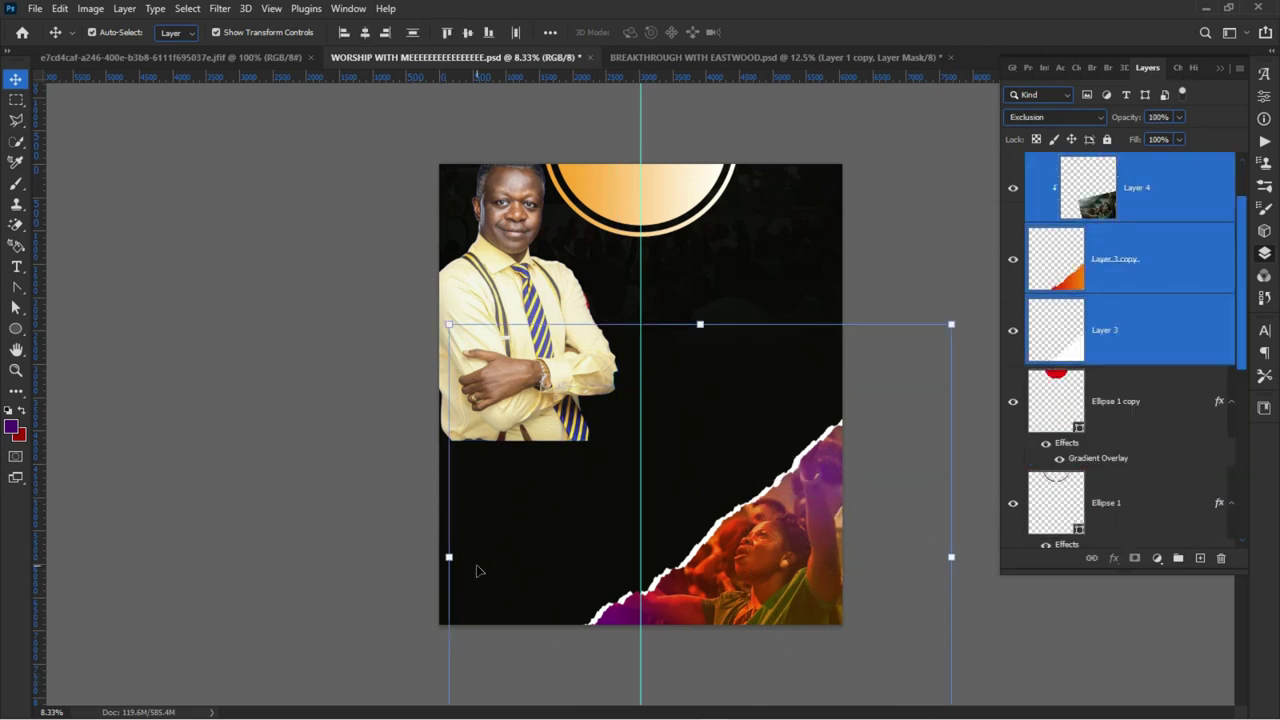
left_click_drag(400, 551, 376, 506)
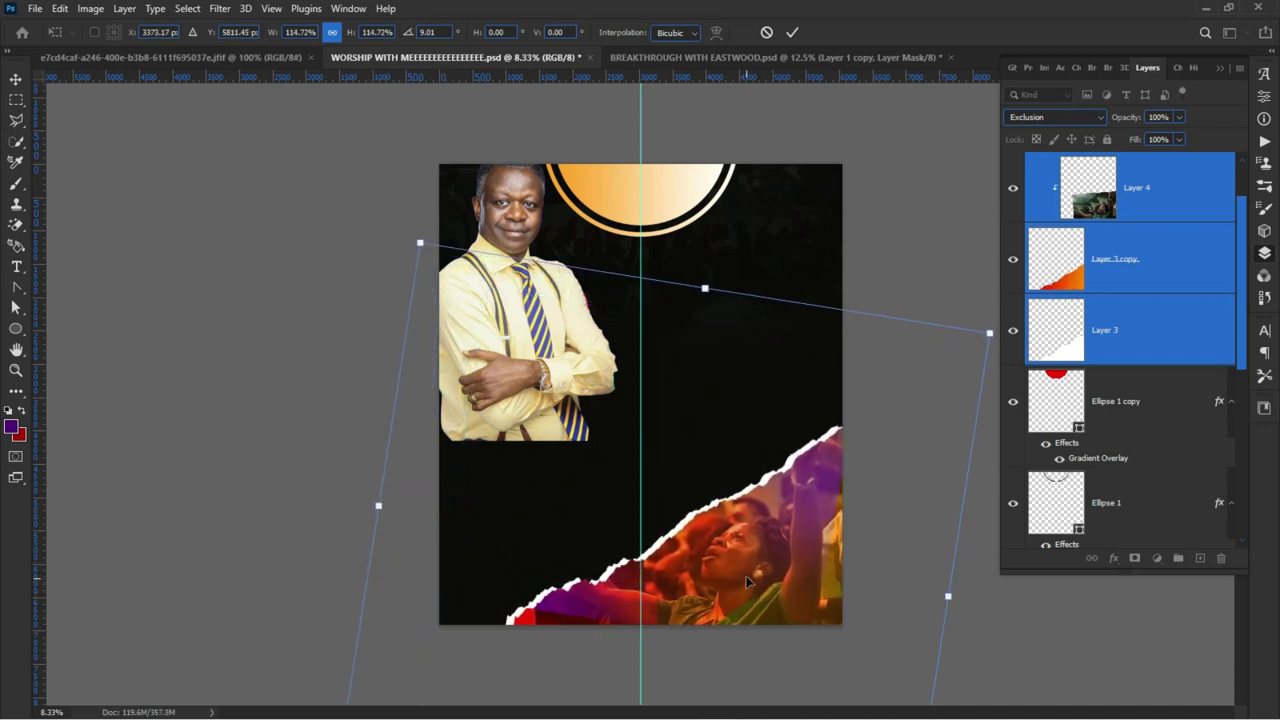
left_click_drag(873, 285, 860, 271)
left_click_drag(813, 468, 787, 483)
key("Return")
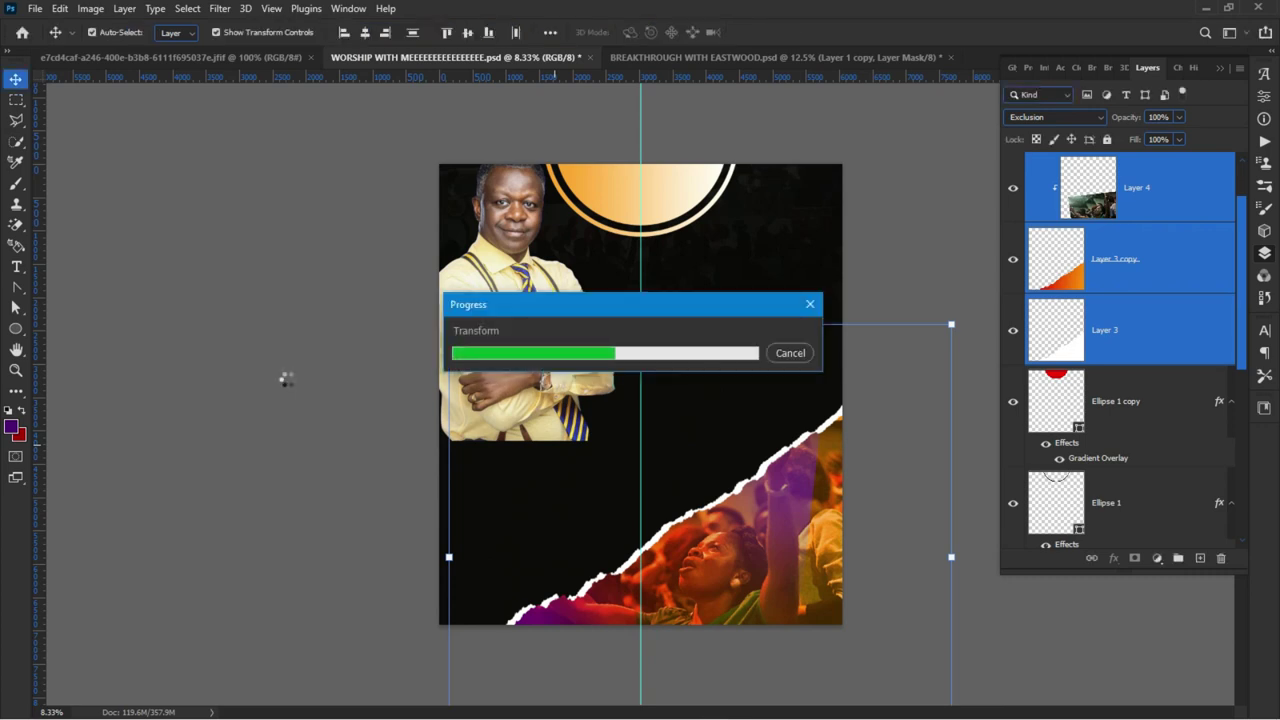
- Move the pastor photo right of the logo and enlarge it to about 104%
left_click(286, 380)
left_click(480, 399)
left_click_drag(480, 399, 670, 482)
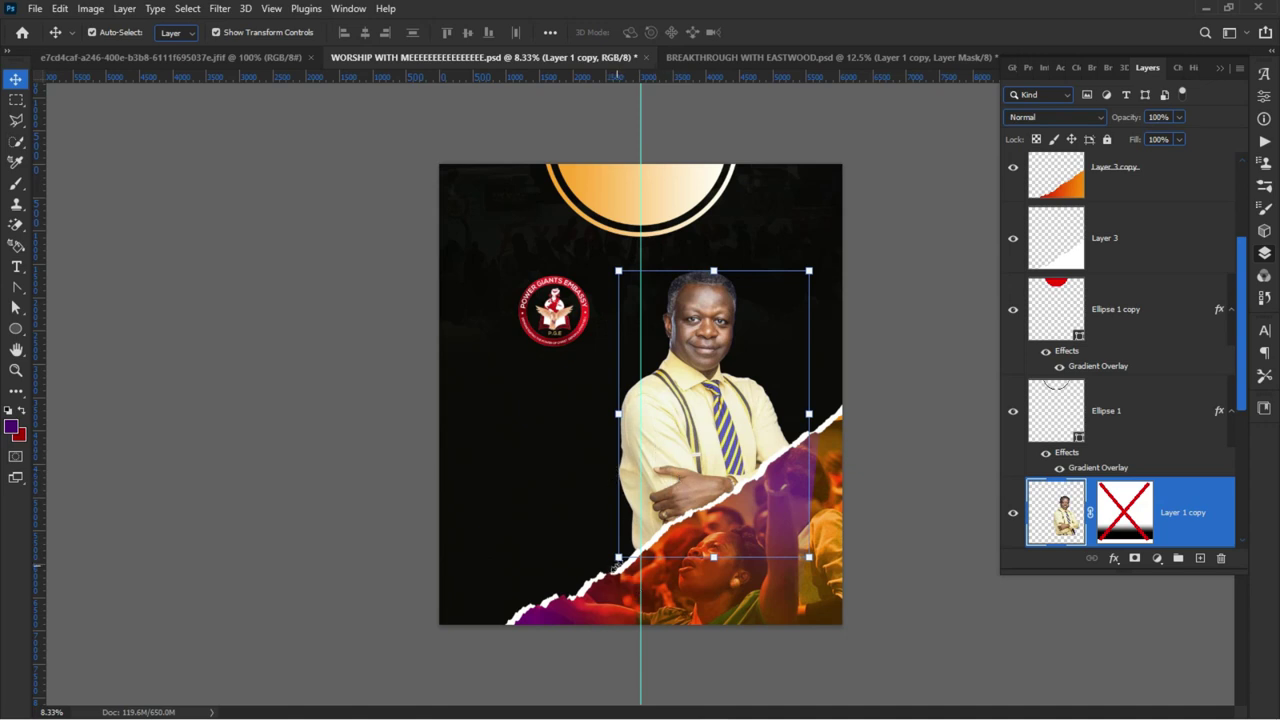
left_click(618, 557)
mouse_move(713, 557)
left_mouse_down()
mouse_move(721, 572)
mouse_move(713, 557)
left_mouse_up()
left_click(338, 422)
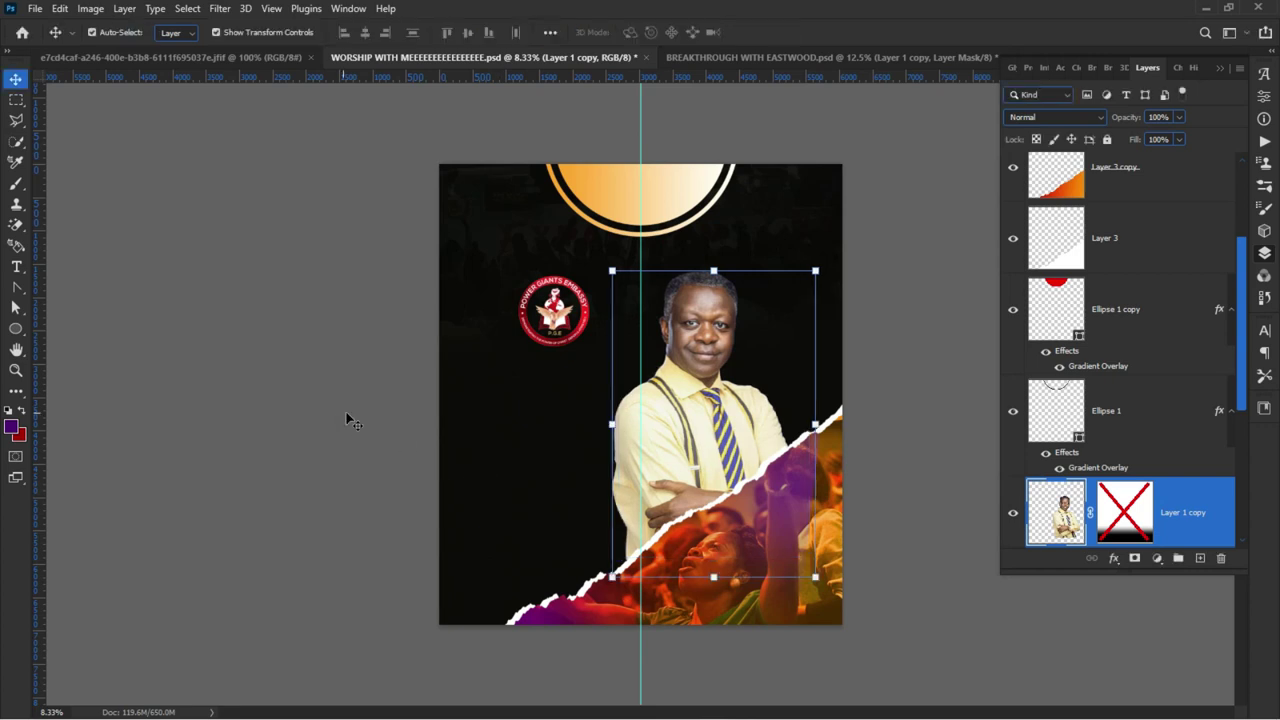
left_click(347, 417)
key("ctrl+plus")
scroll(645, 464, "up", 1)
scroll(645, 464, "down", 1)
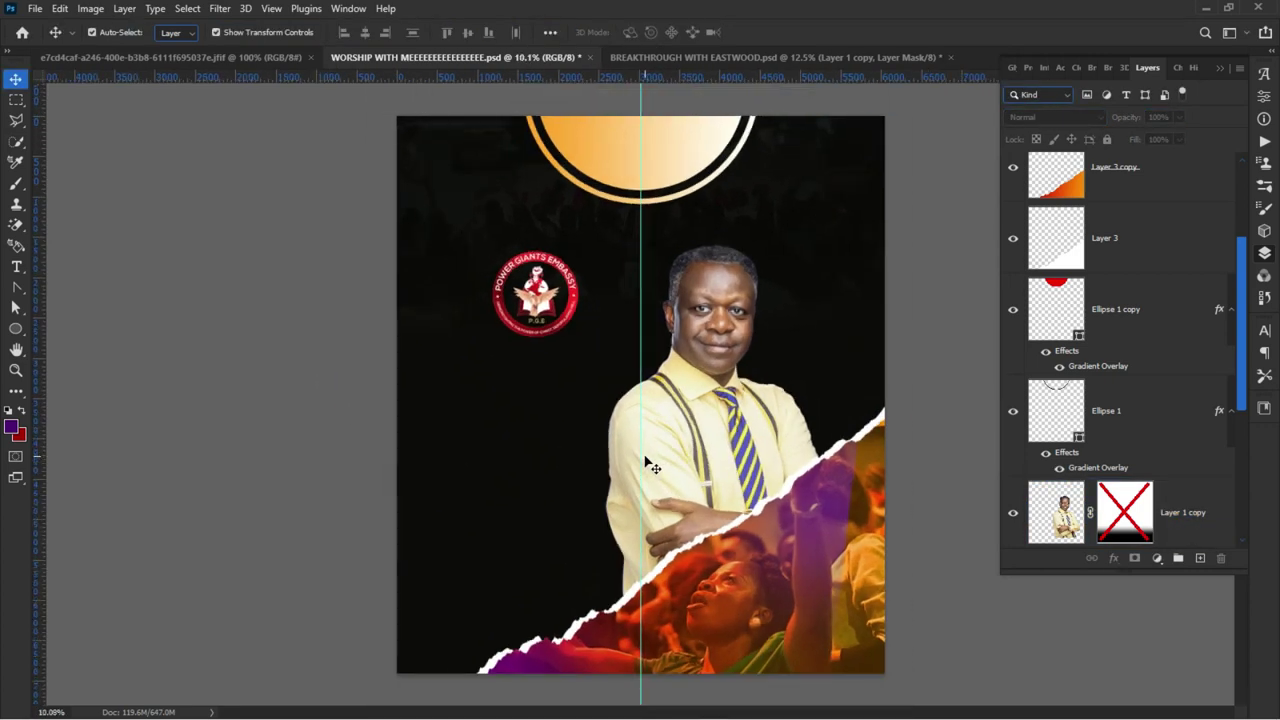
- Stretch the purple tint on Layer 5 wider to the right
left_click(855, 500)
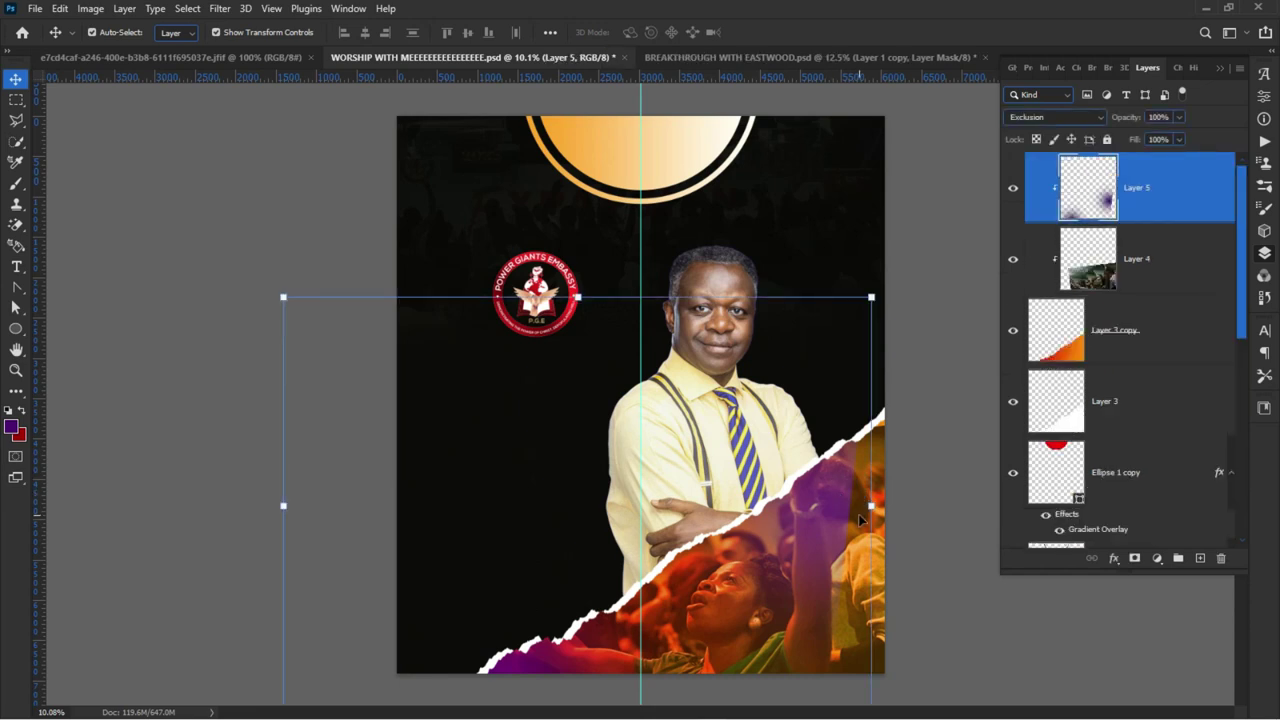
left_click_drag(871, 507, 922, 489)
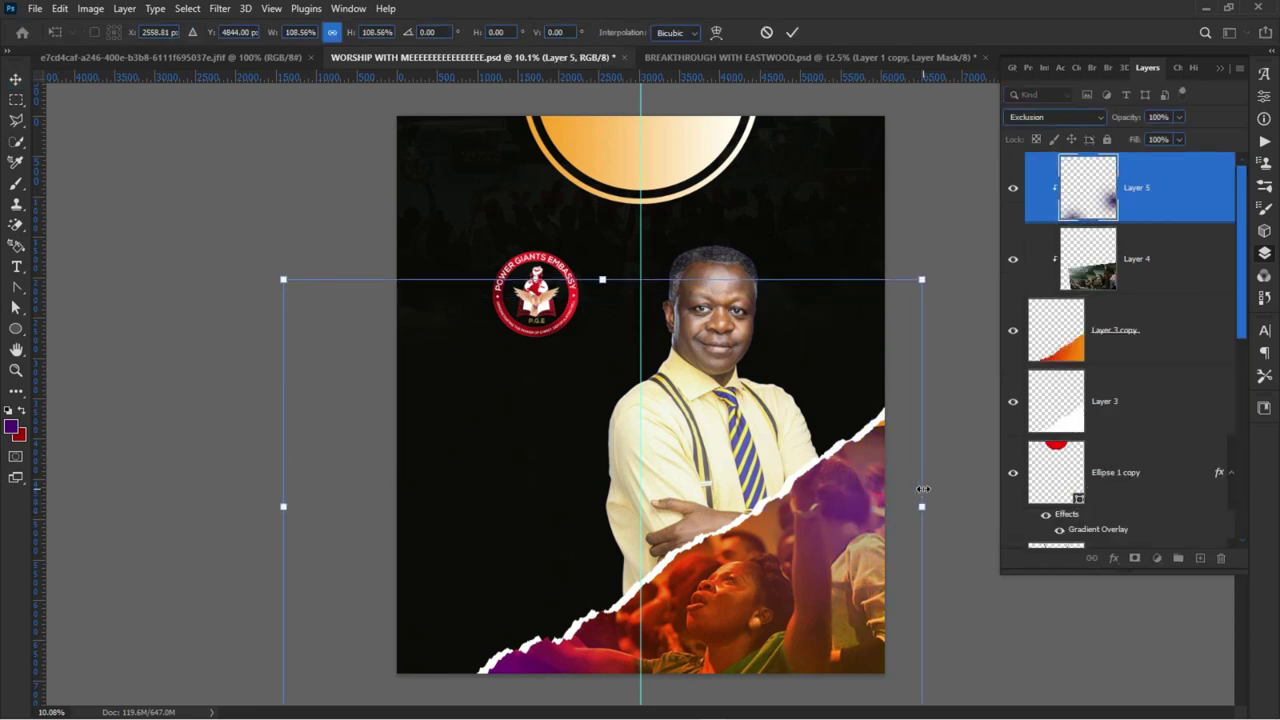
left_click(792, 32)
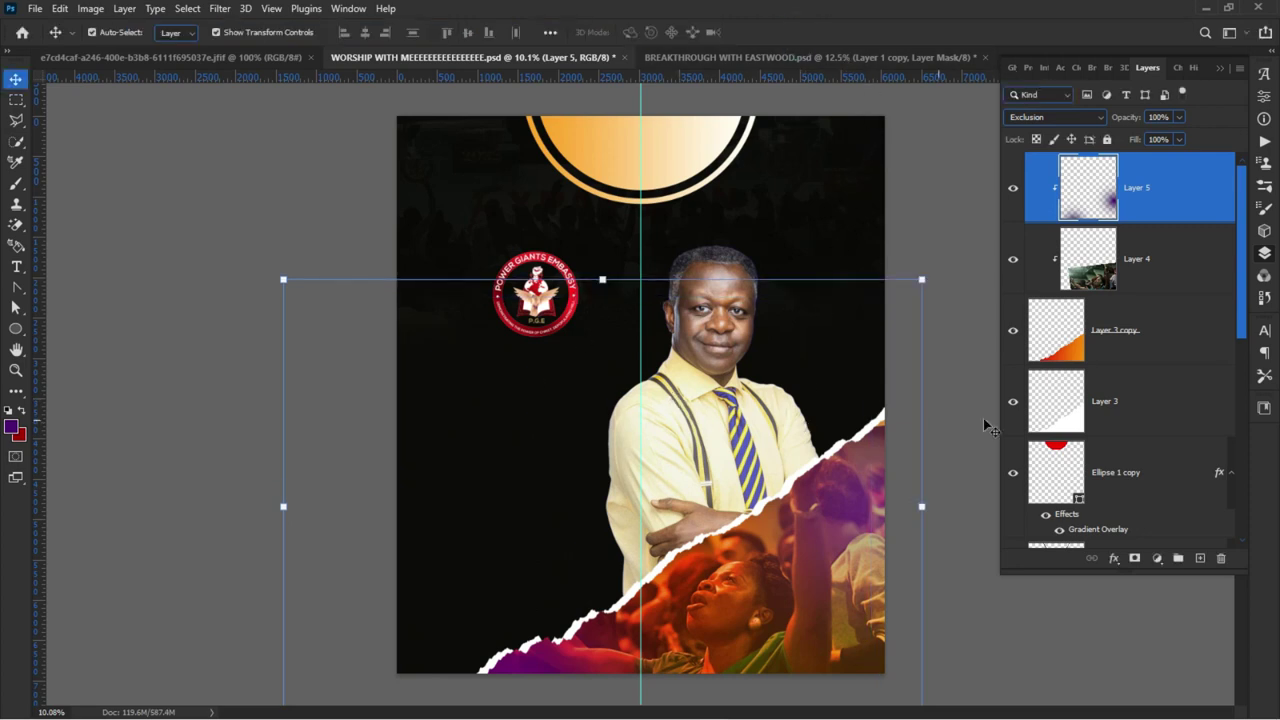
- Lock Layers 5, 4, 3 copy and 3
left_click(1106, 139)
left_click(1122, 258)
left_click(1106, 139)
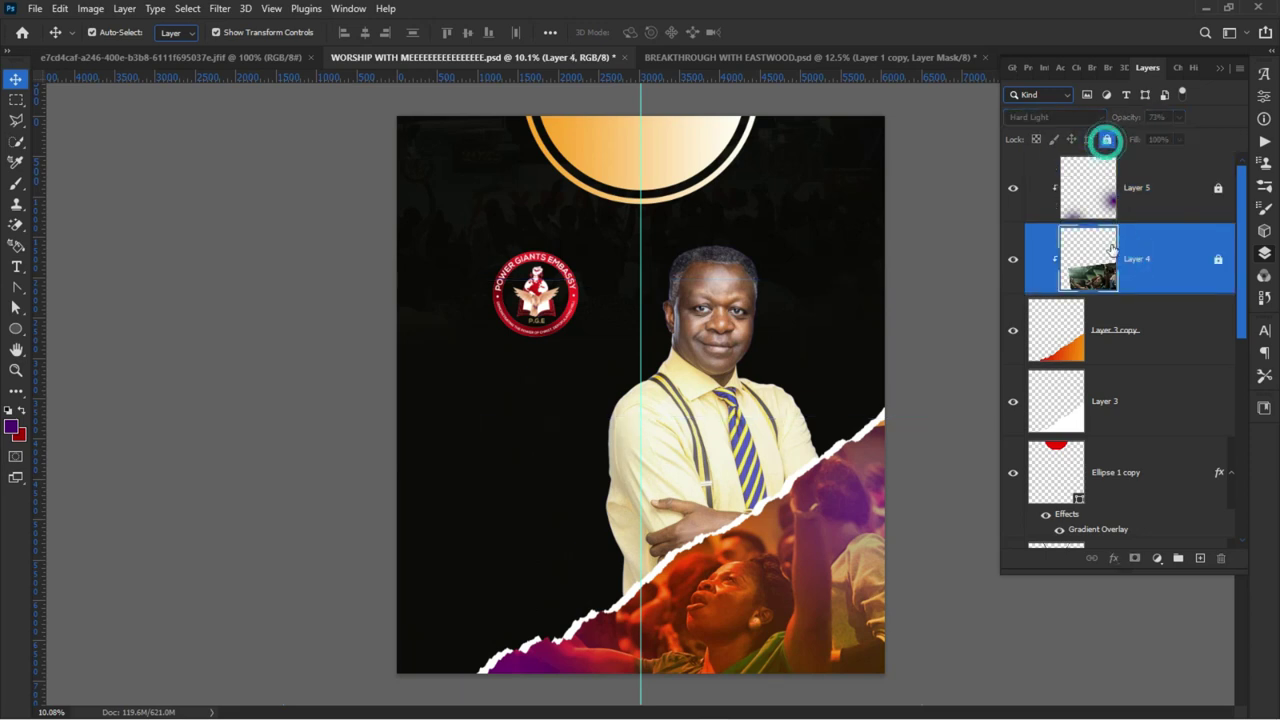
left_click(1138, 334)
left_click(1106, 139)
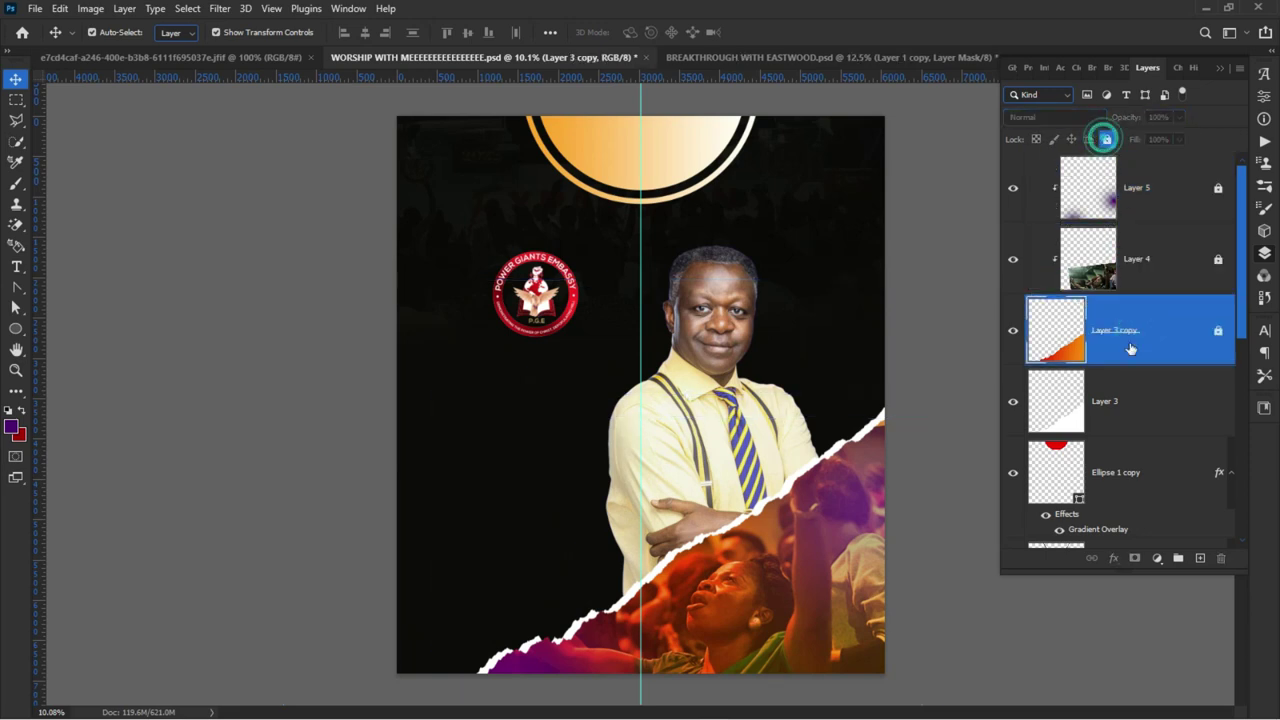
left_click(1138, 411)
left_click(1106, 139)
- Nudge the pastor up and right and the logo up and left
left_click(348, 485)
left_click_drag(700, 430, 720, 418)
left_click(393, 482)
left_click_drag(533, 318, 519, 316)
left_click(323, 366)
scroll(455, 362, "up", 3)
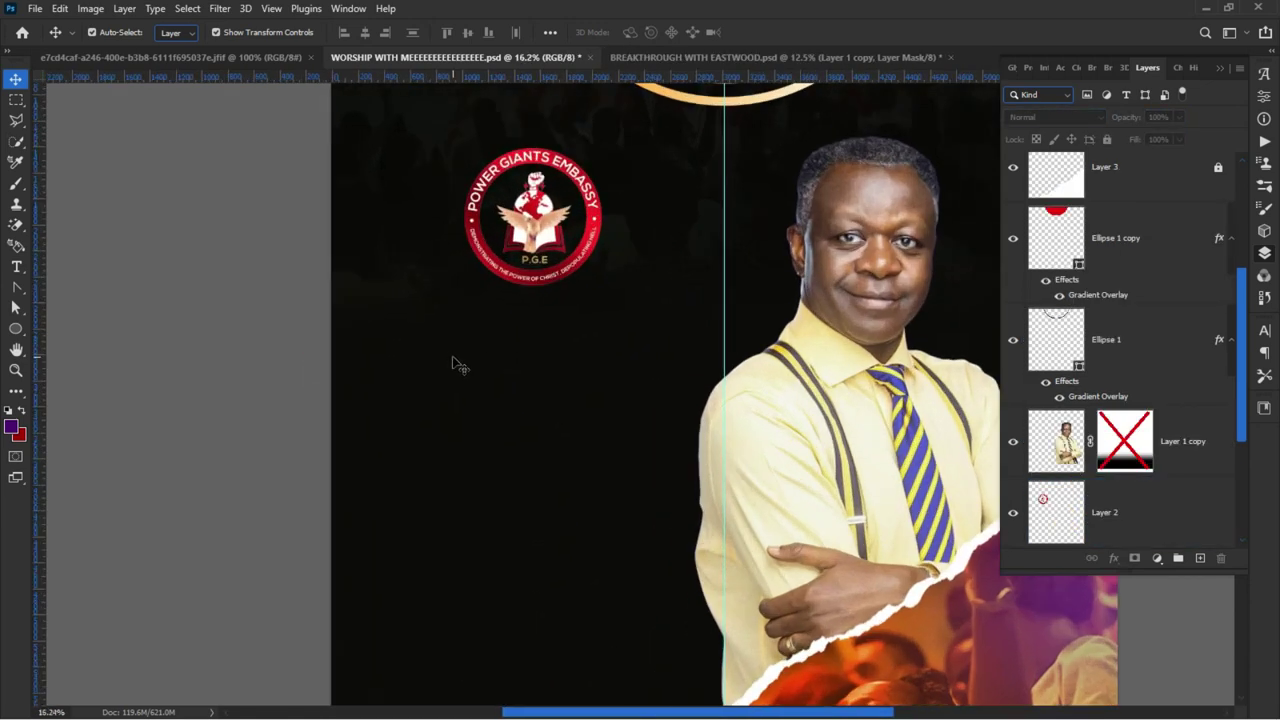
- Set up the Type tool with Square721 BT Bold and a light lavender text colour
scroll(455, 362, "up", 1)
key("t")
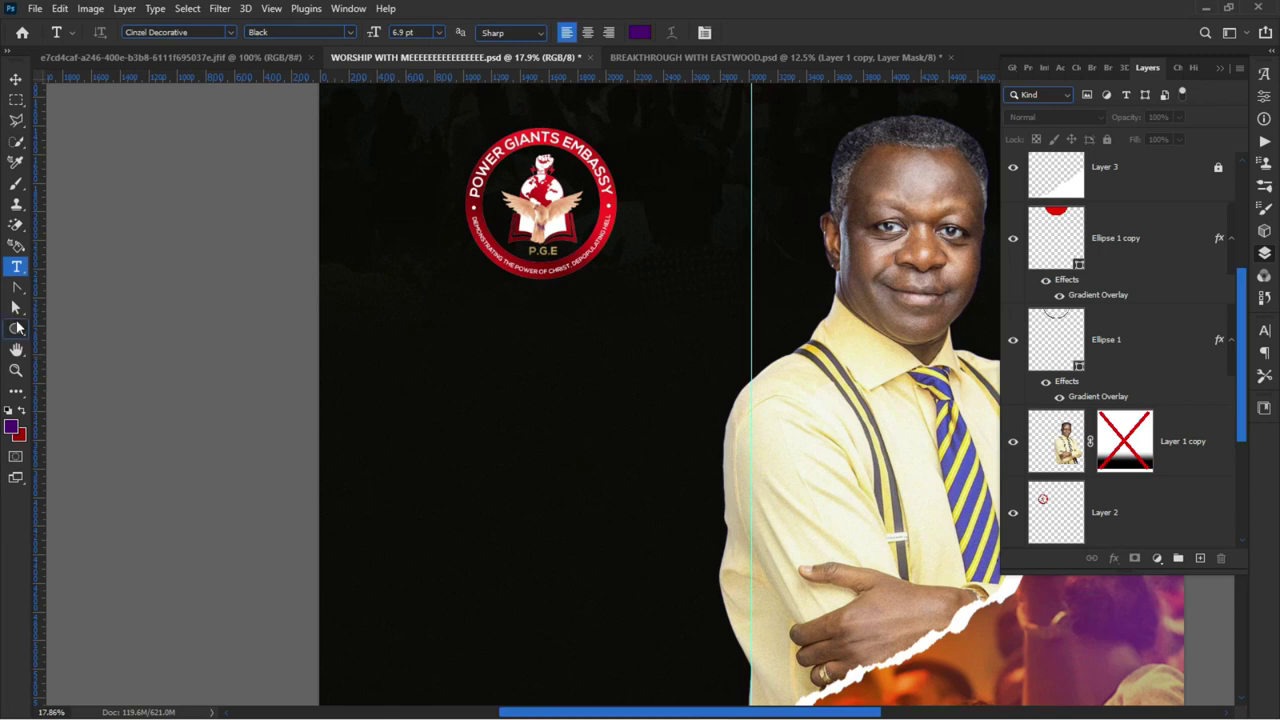
left_click(208, 32)
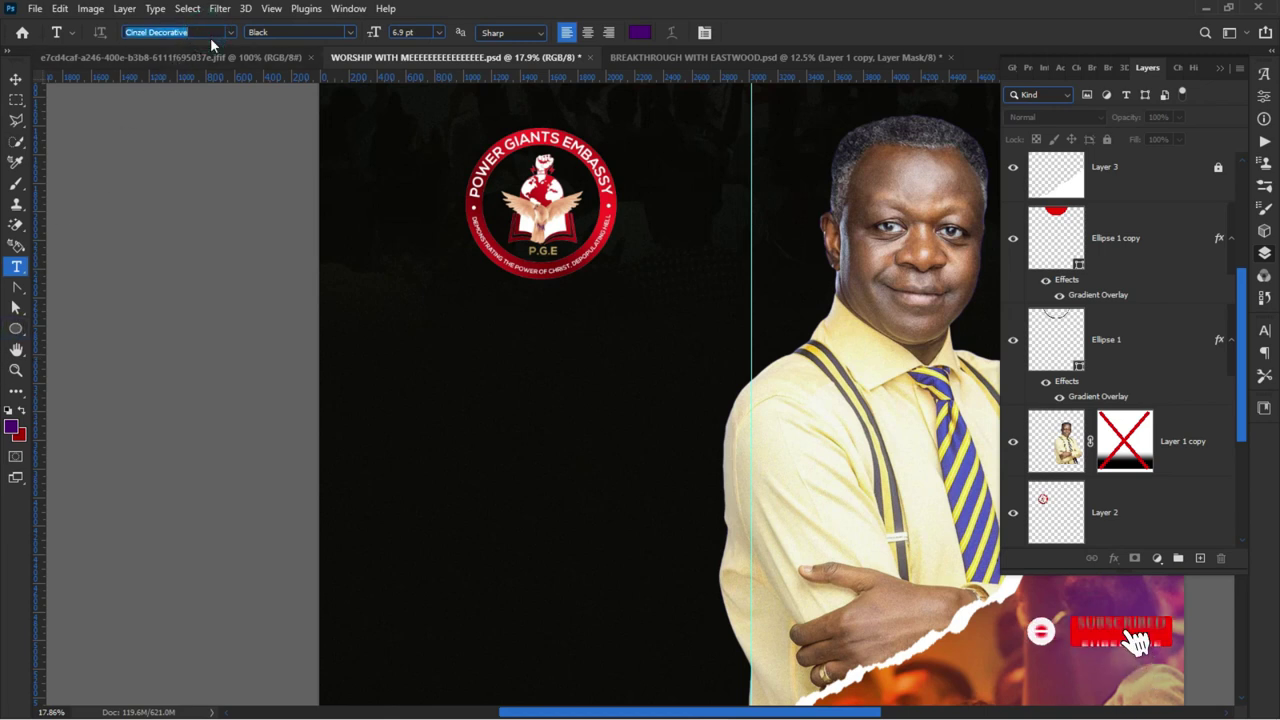
type("squ")
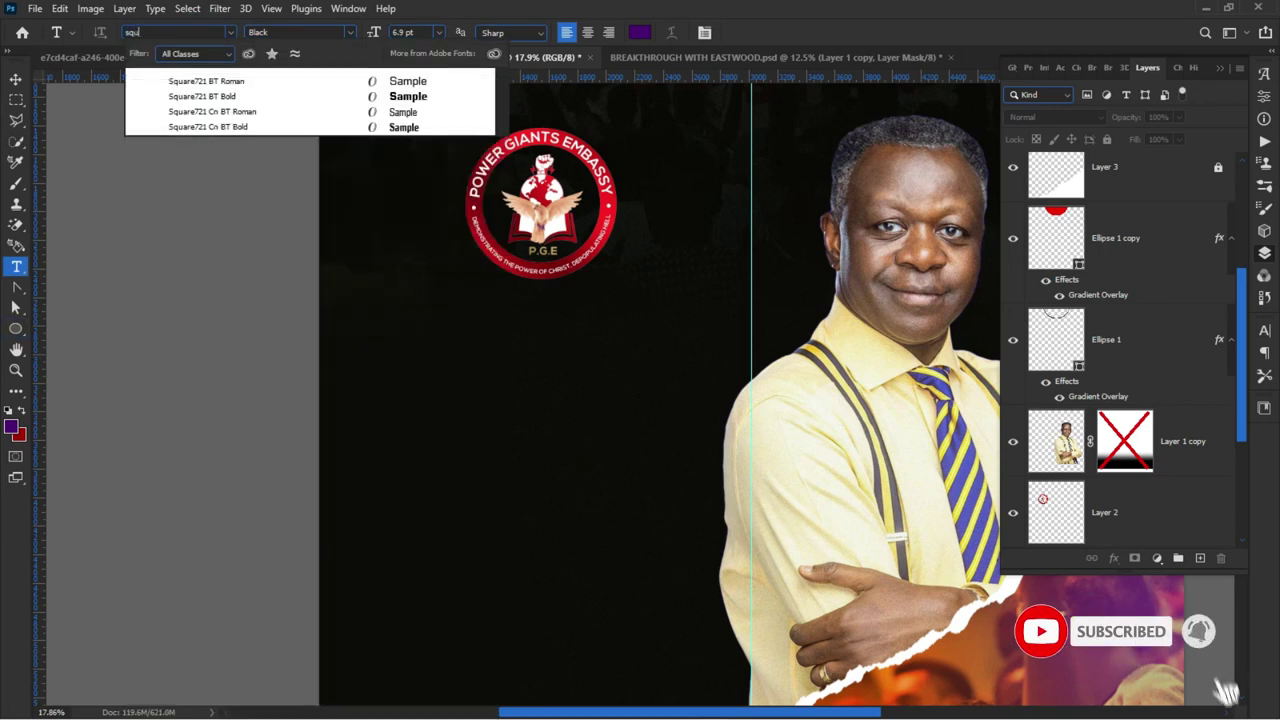
left_click(248, 101)
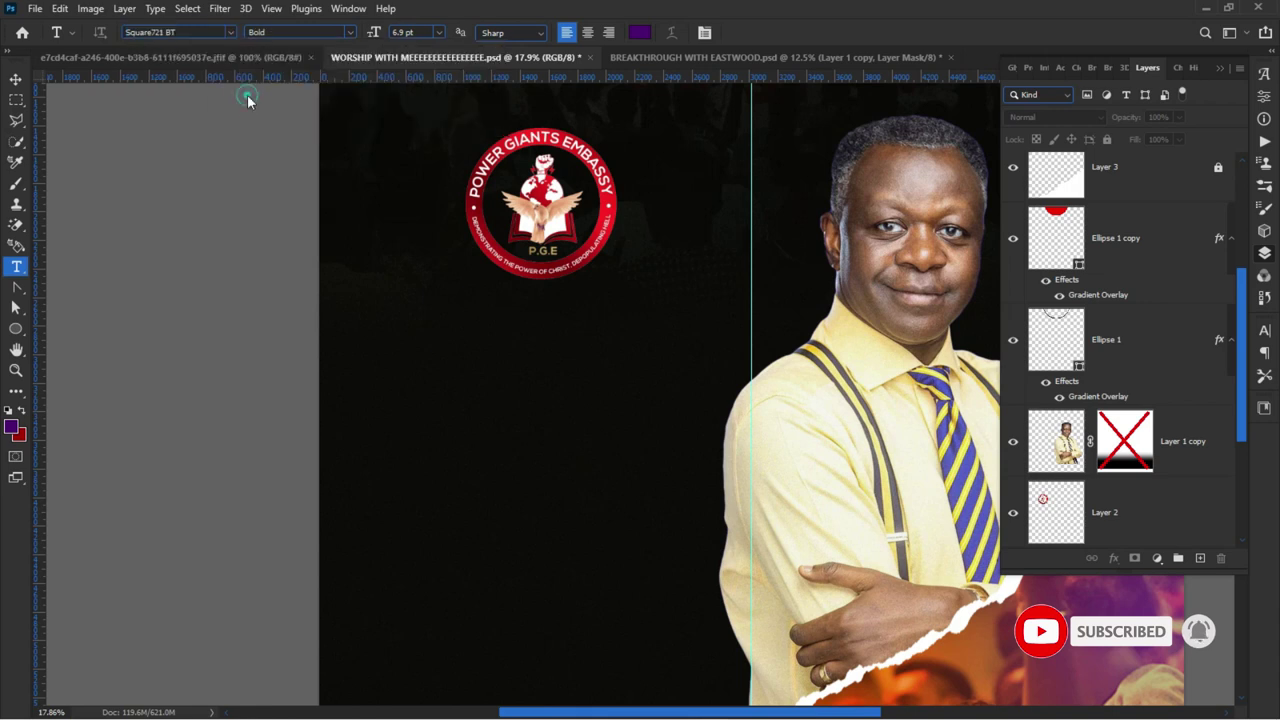
left_click(641, 34)
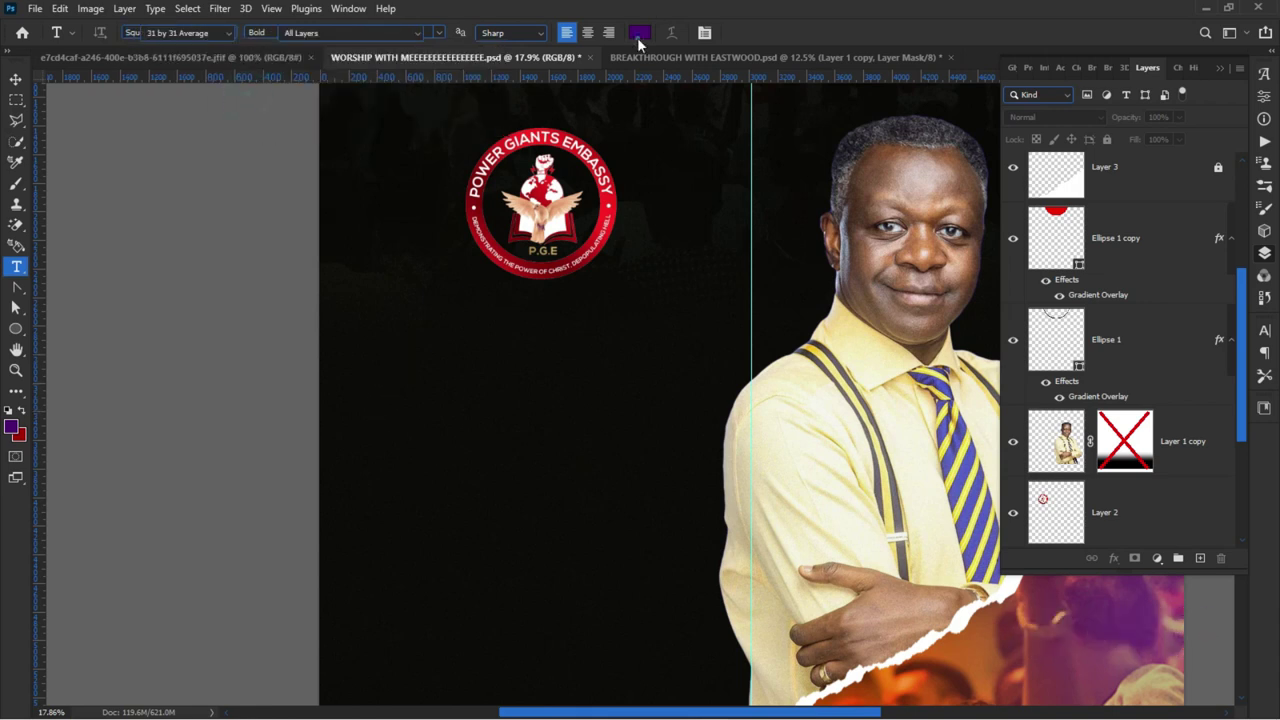
left_click(812, 328)
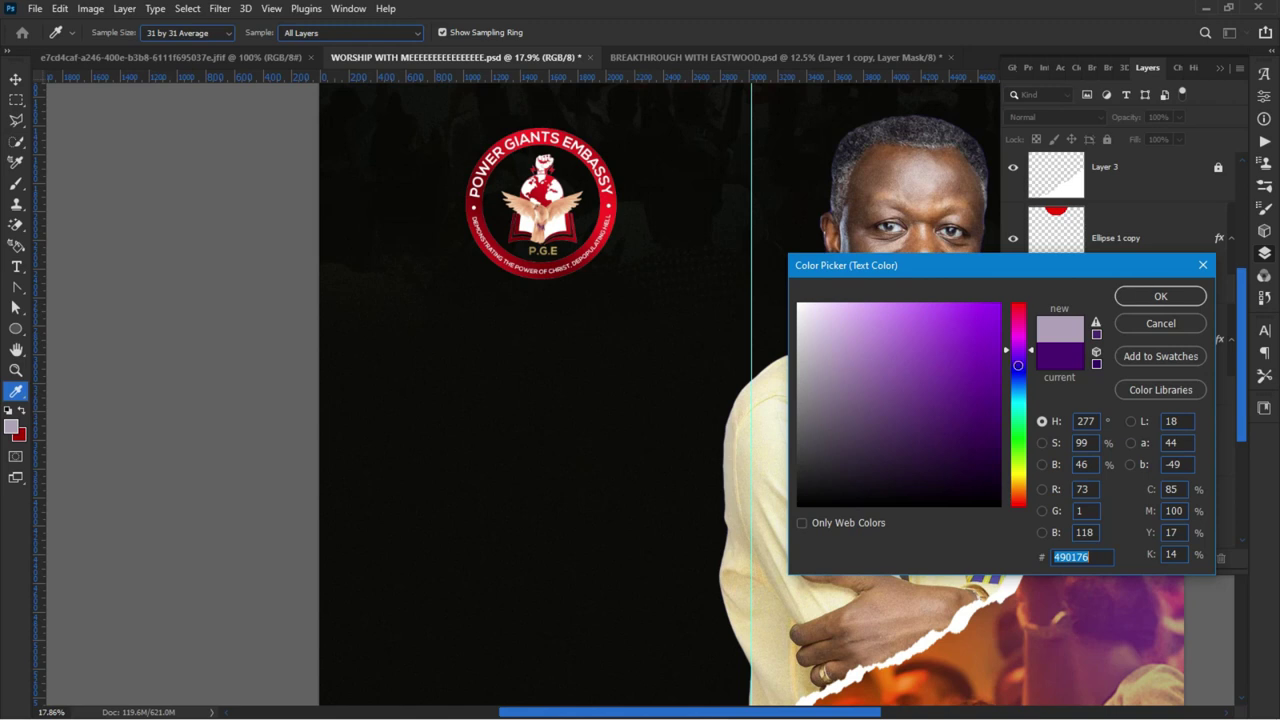
- Sample a light lavender text colour from the canvas, then bring up the Windows Start menu
left_click(609, 452)
key("super")
key("super")
key("super")
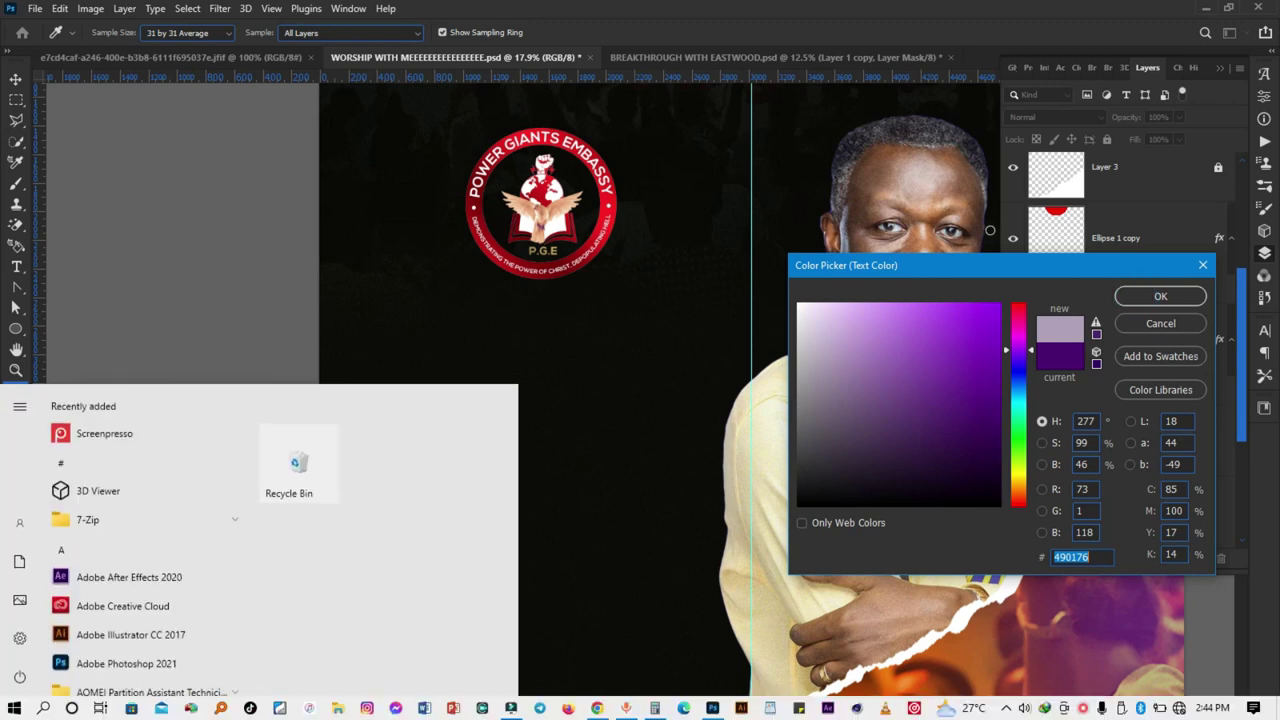
- Open File Explorer at This PC, then minimise it to return to Photoshop
left_click(22, 566)
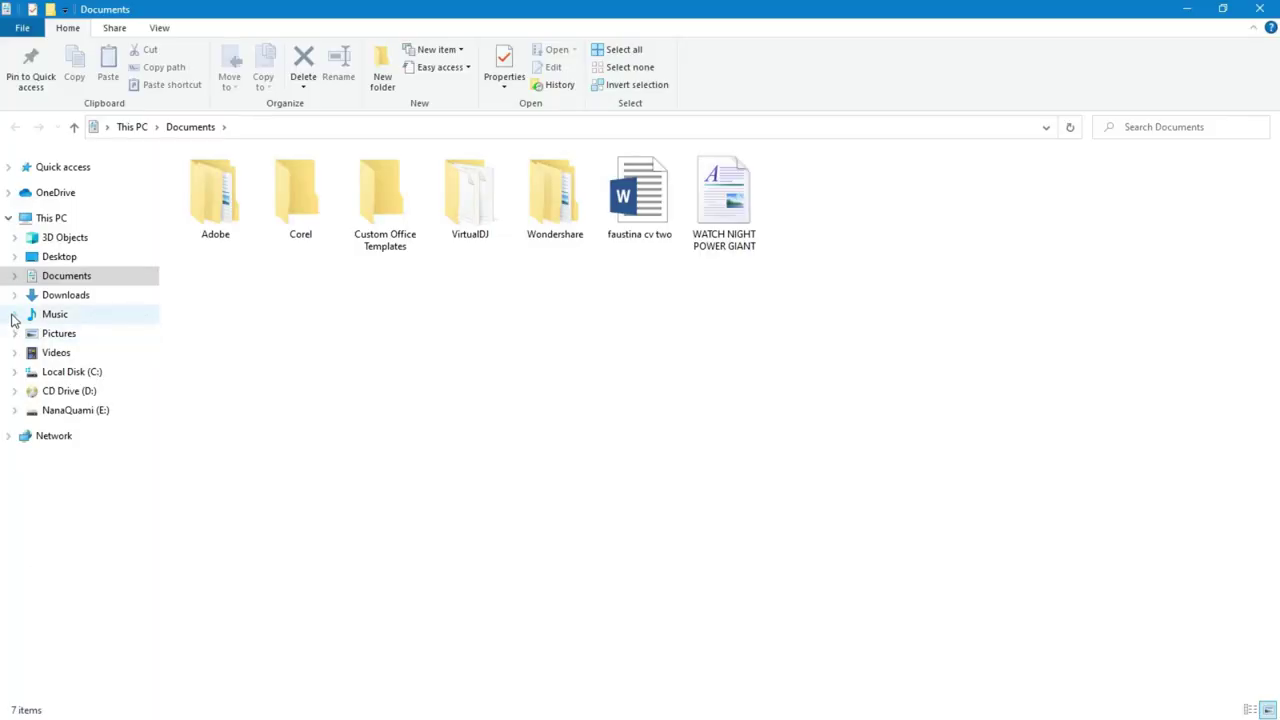
left_click(72, 218)
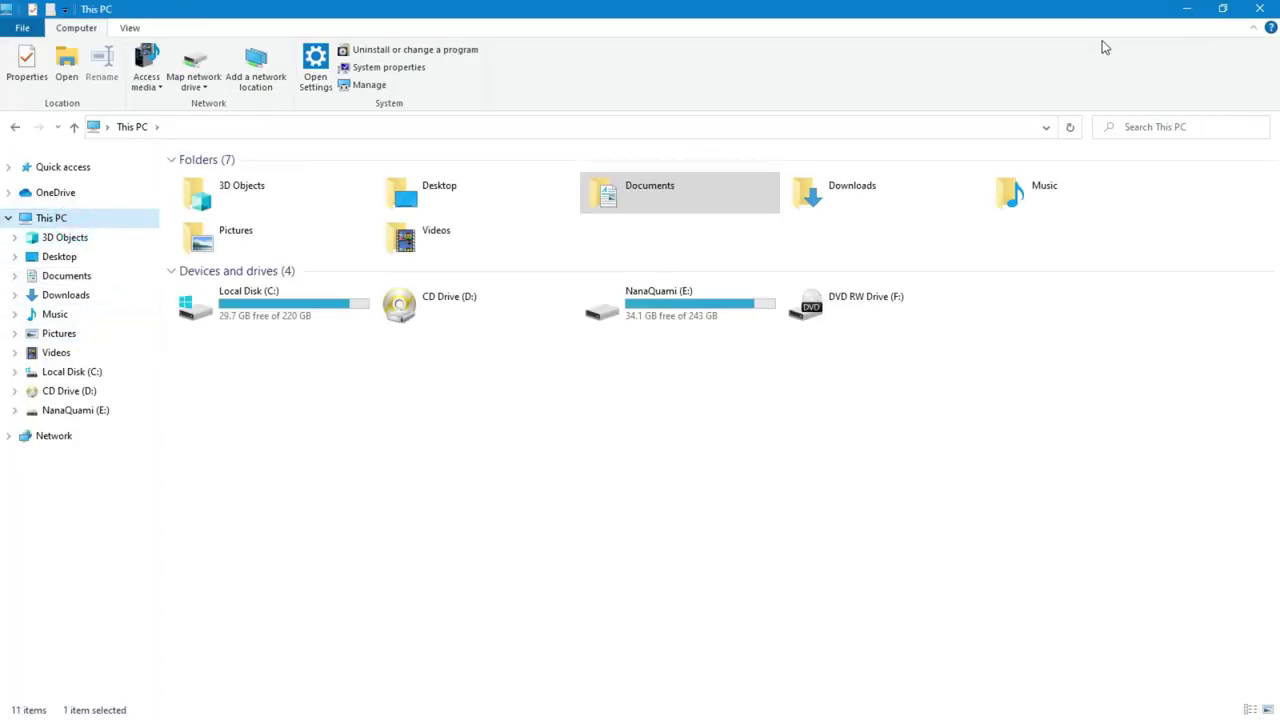
left_click(1172, 12)
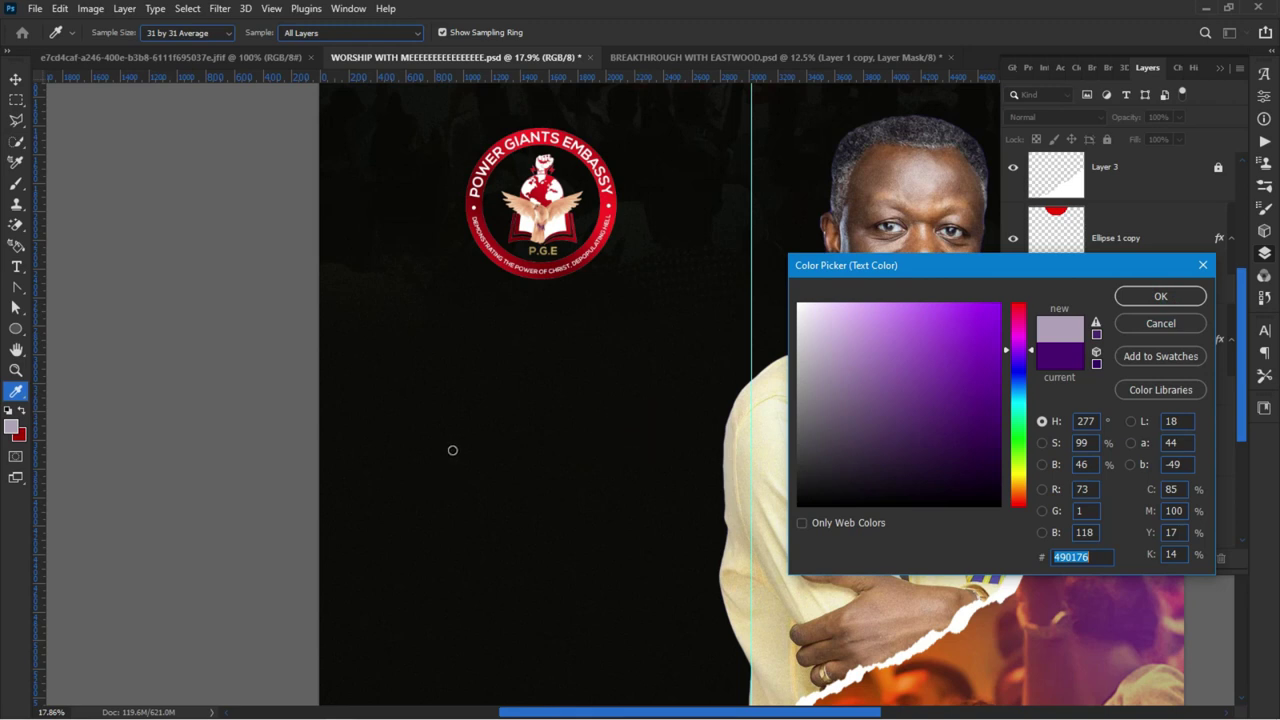
- Look through the taskbar jump lists for Photoshop and VLC, then dismiss them
key("super")
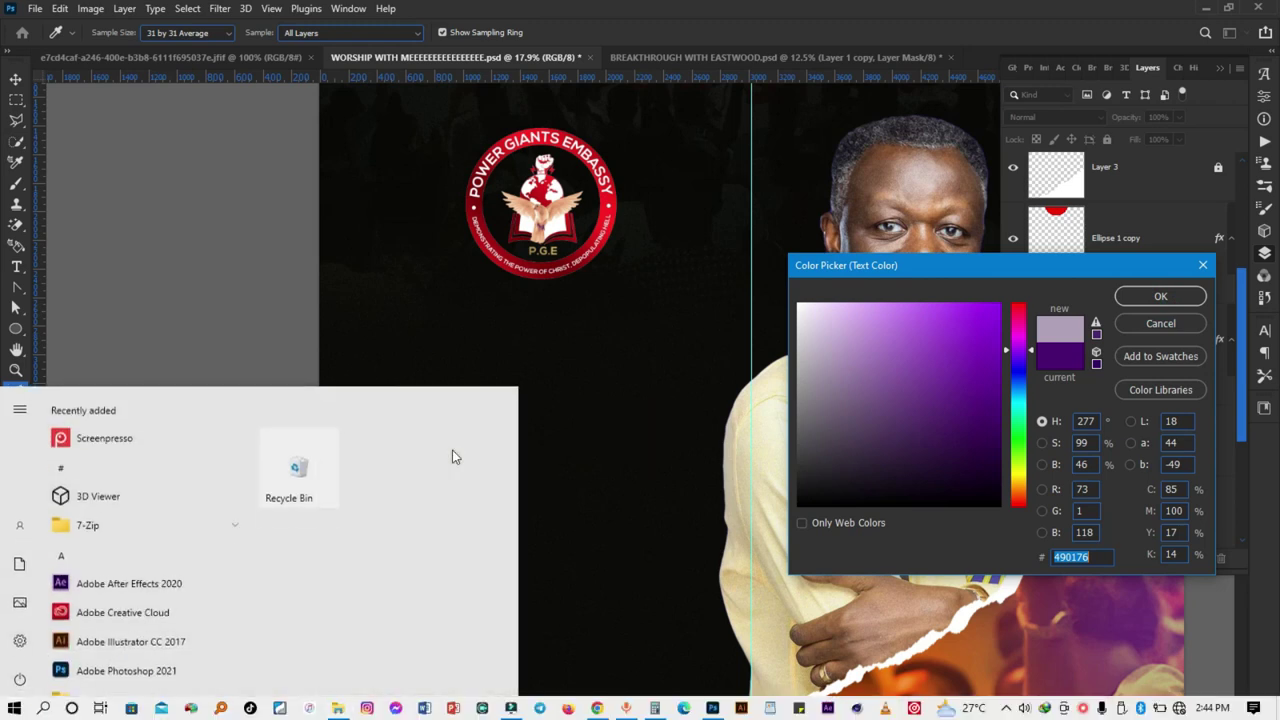
right_click(717, 710)
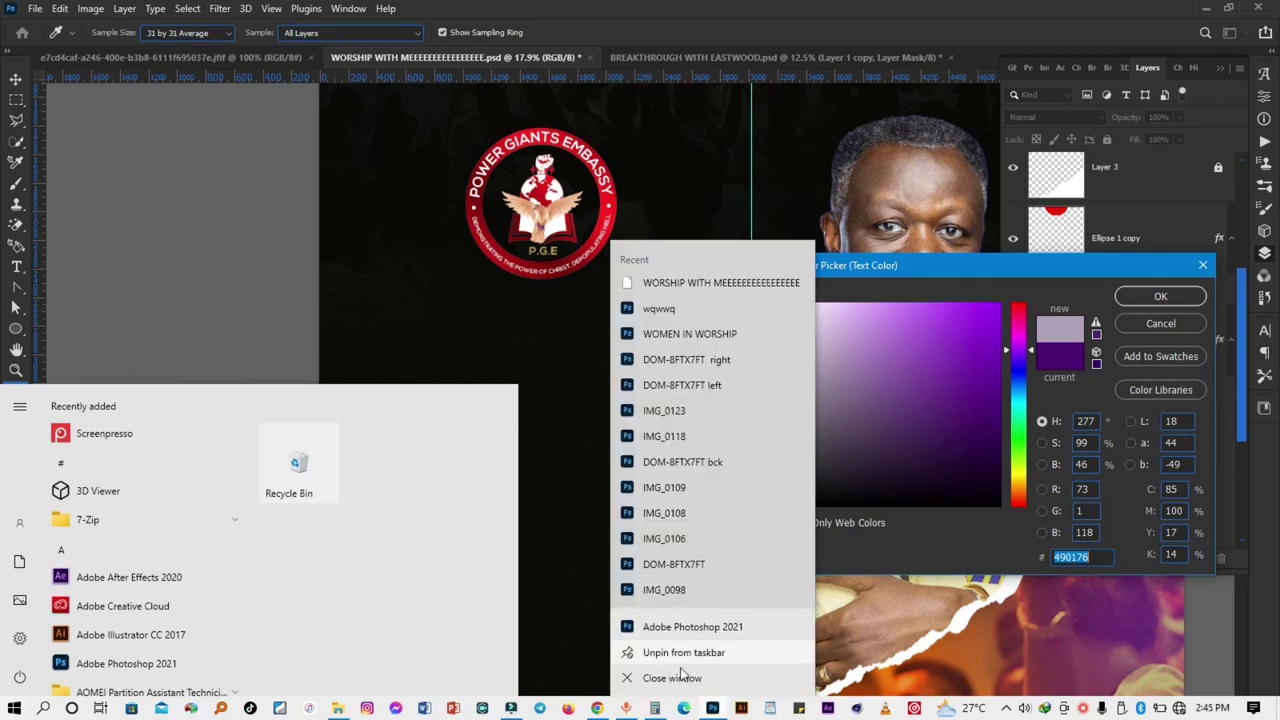
right_click(882, 708)
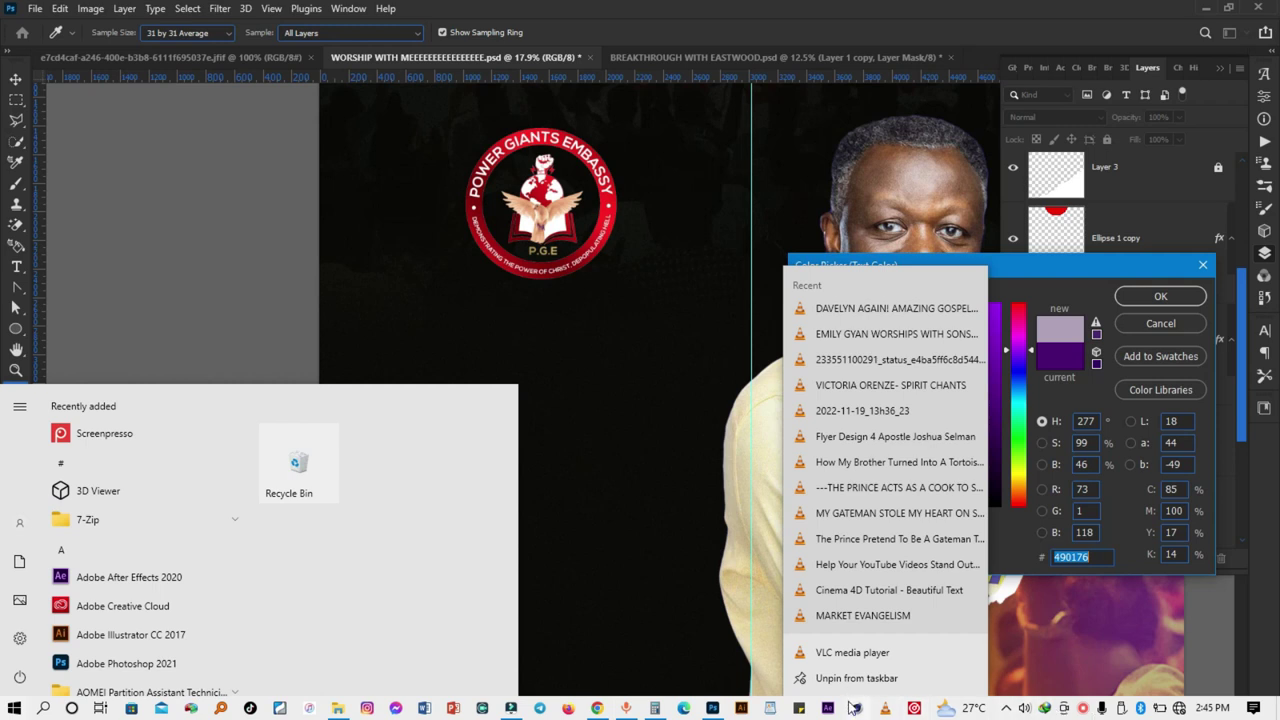
left_click(340, 712)
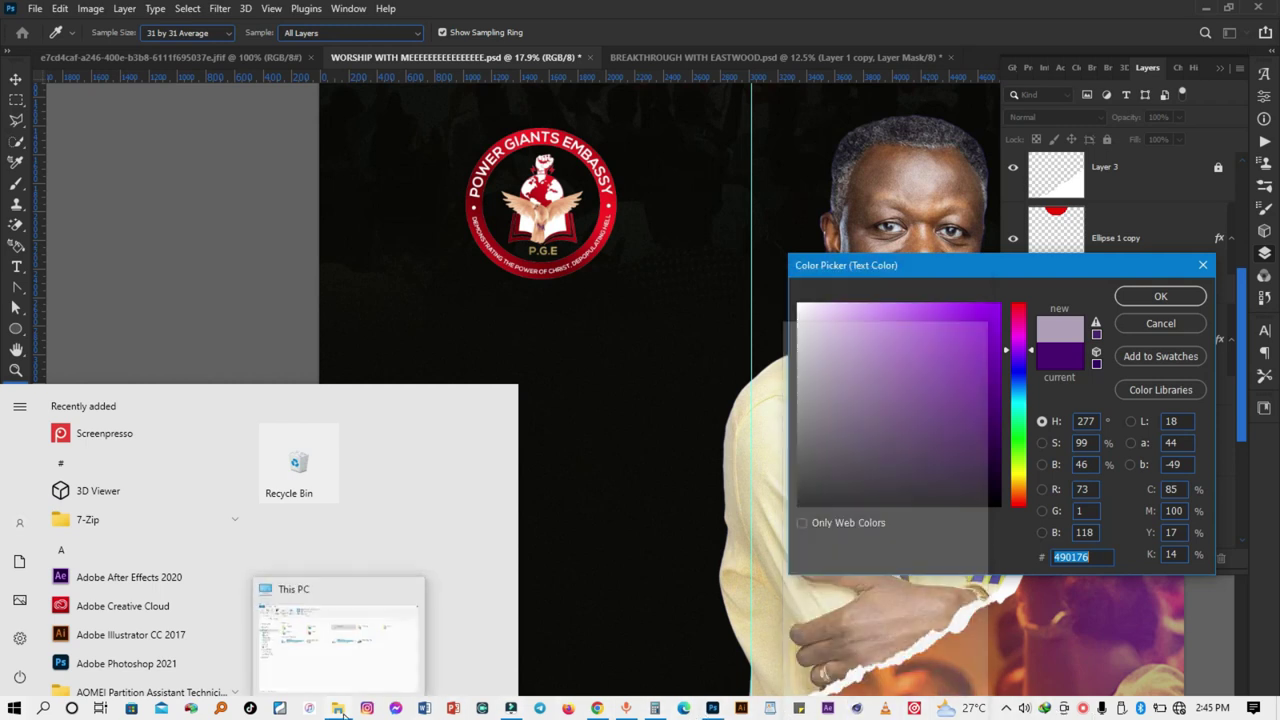
- End the Adobe Photoshop 2021 task in Task Manager and close Task Manager
right_click(641, 710)
left_click(695, 620)
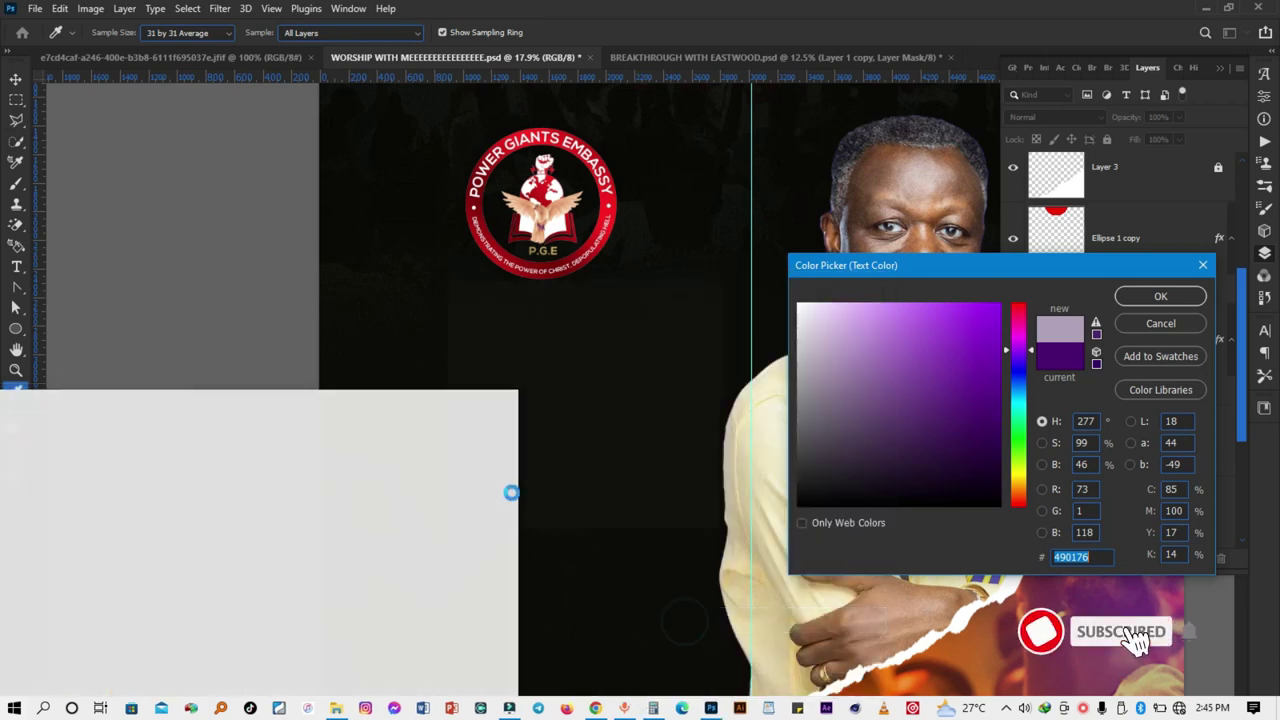
left_click(497, 288)
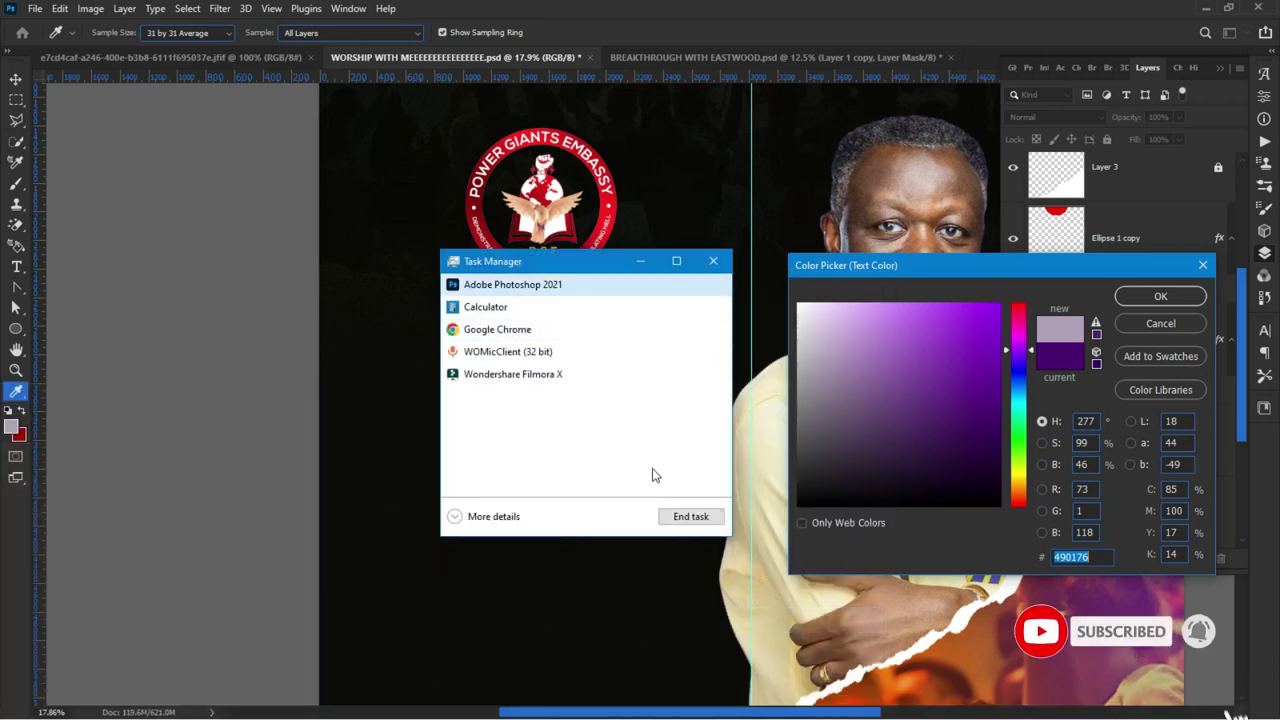
left_click(680, 517)
left_click(713, 261)
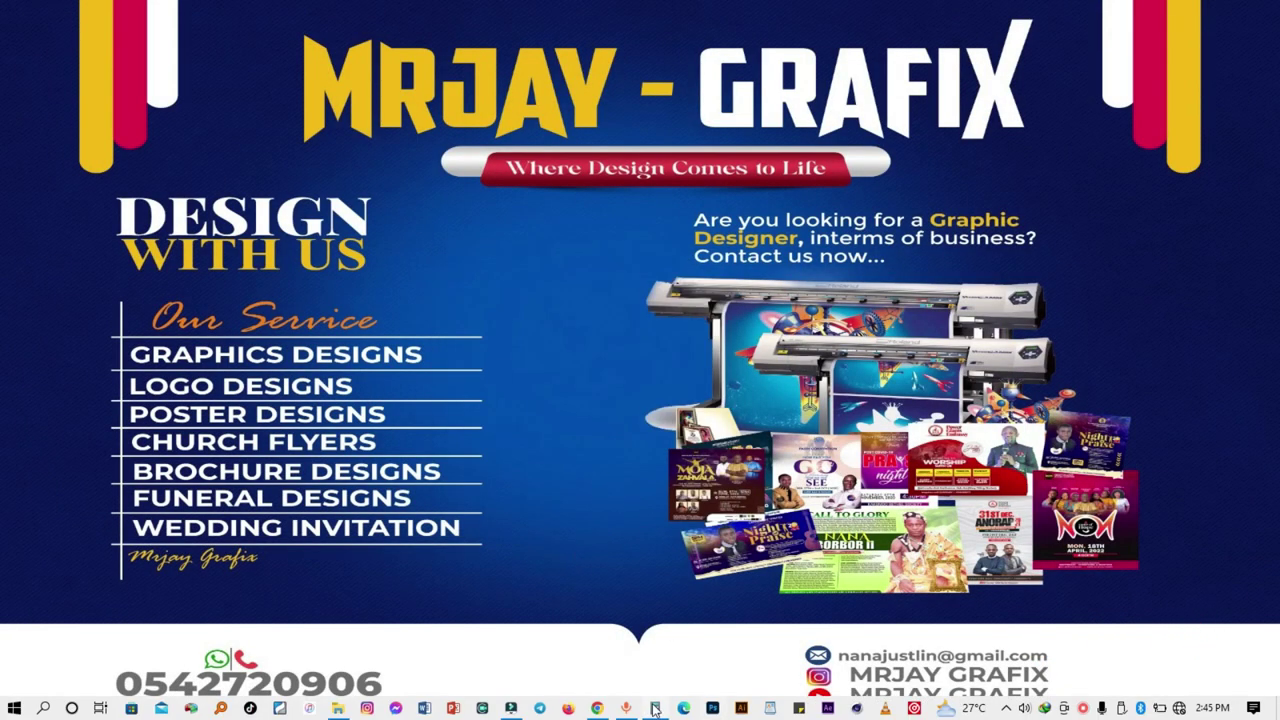
- Relaunch Photoshop, quit past the Creative Cloud error, and reach the Home screen's recent files
left_click(713, 708)
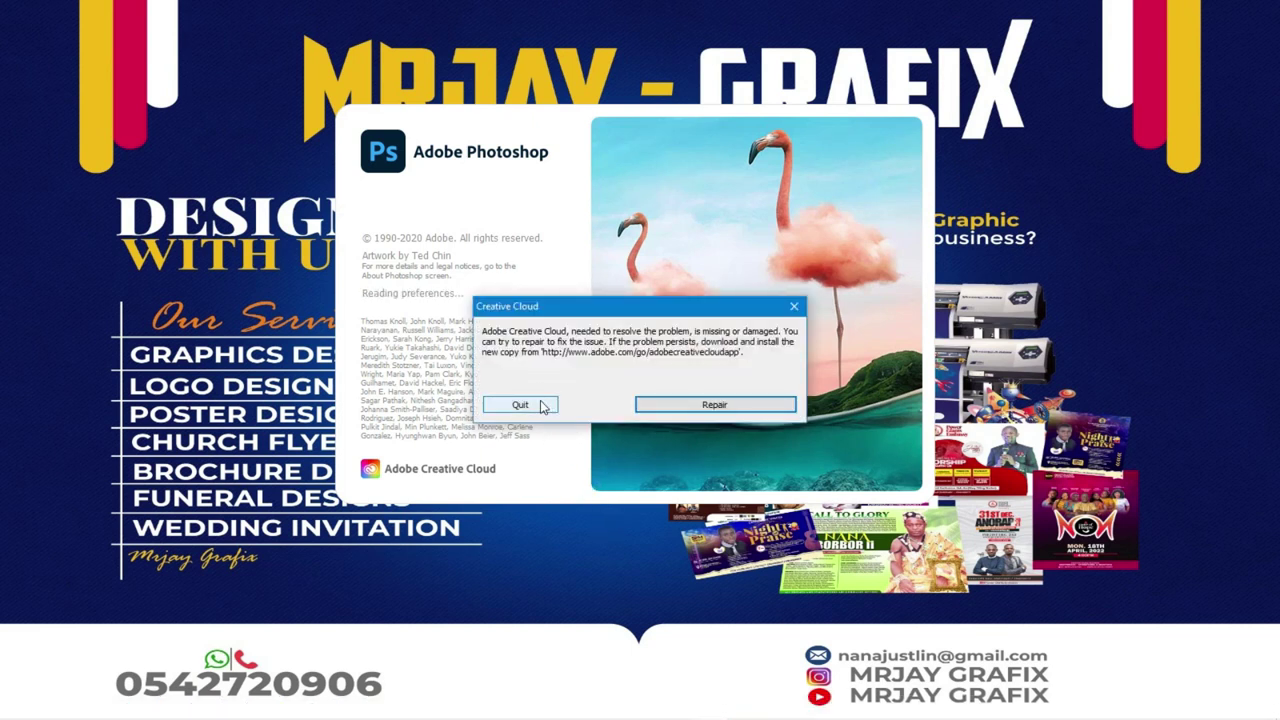
left_click(541, 406)
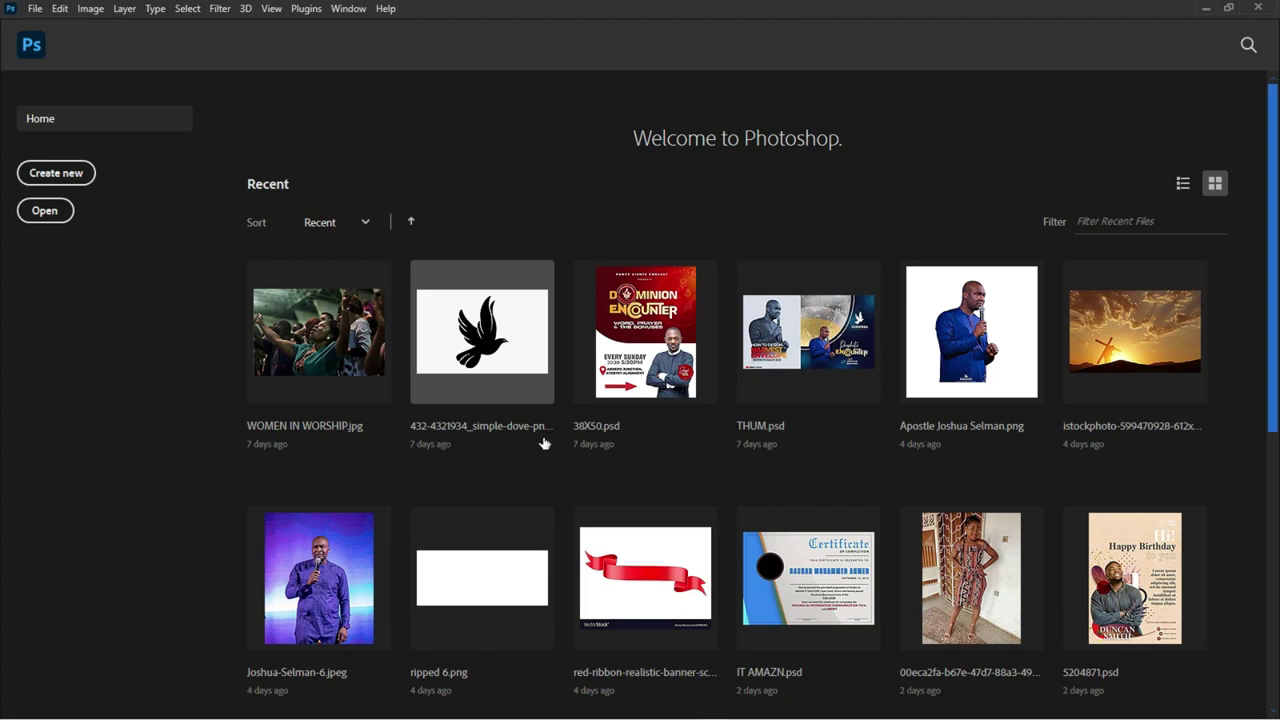
scroll(409, 397, "down", 5)
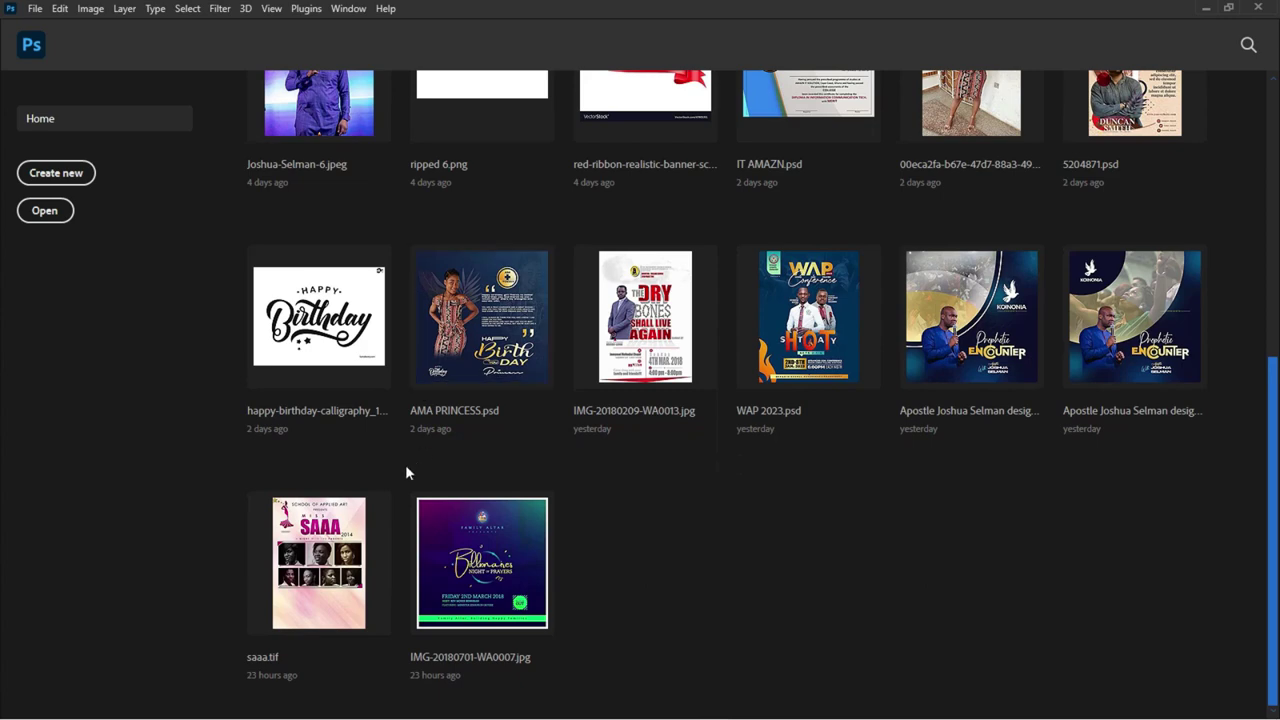
scroll(407, 460, "up", 5)
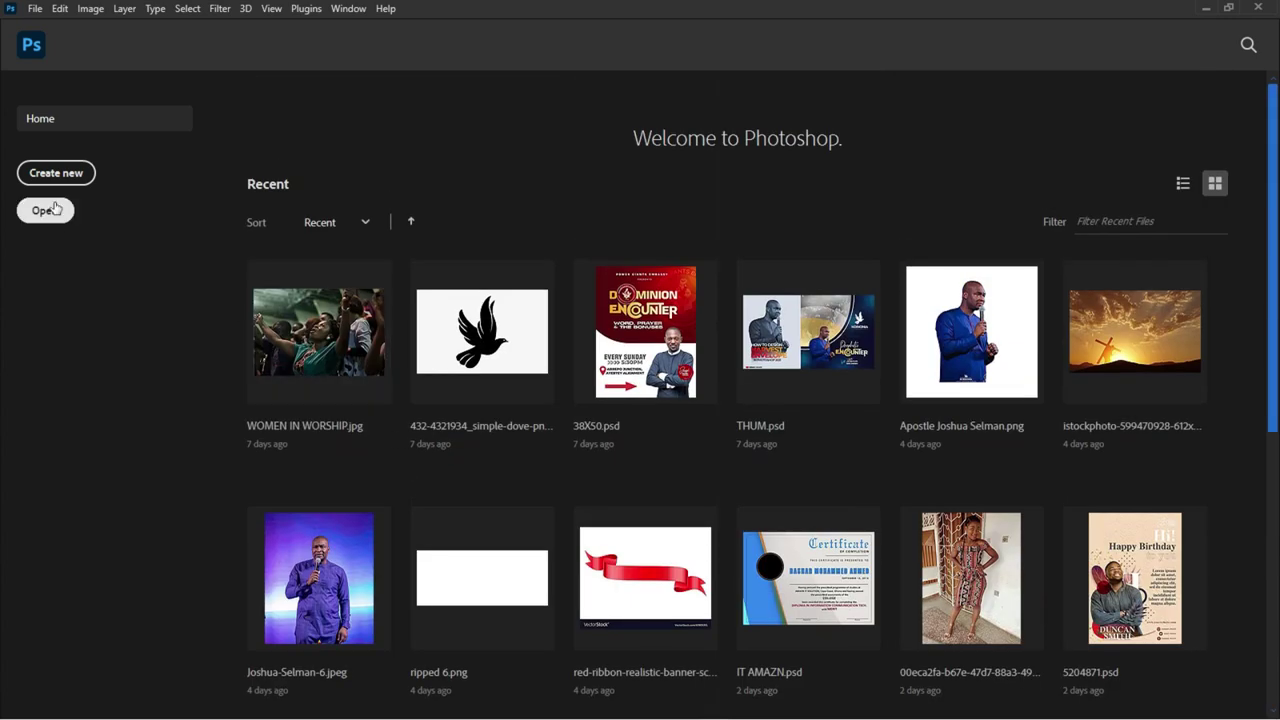
- Browse to Desktop > TUTORIALS WORKS > PSD in the Open dialog and scroll through its files
left_click(45, 210)
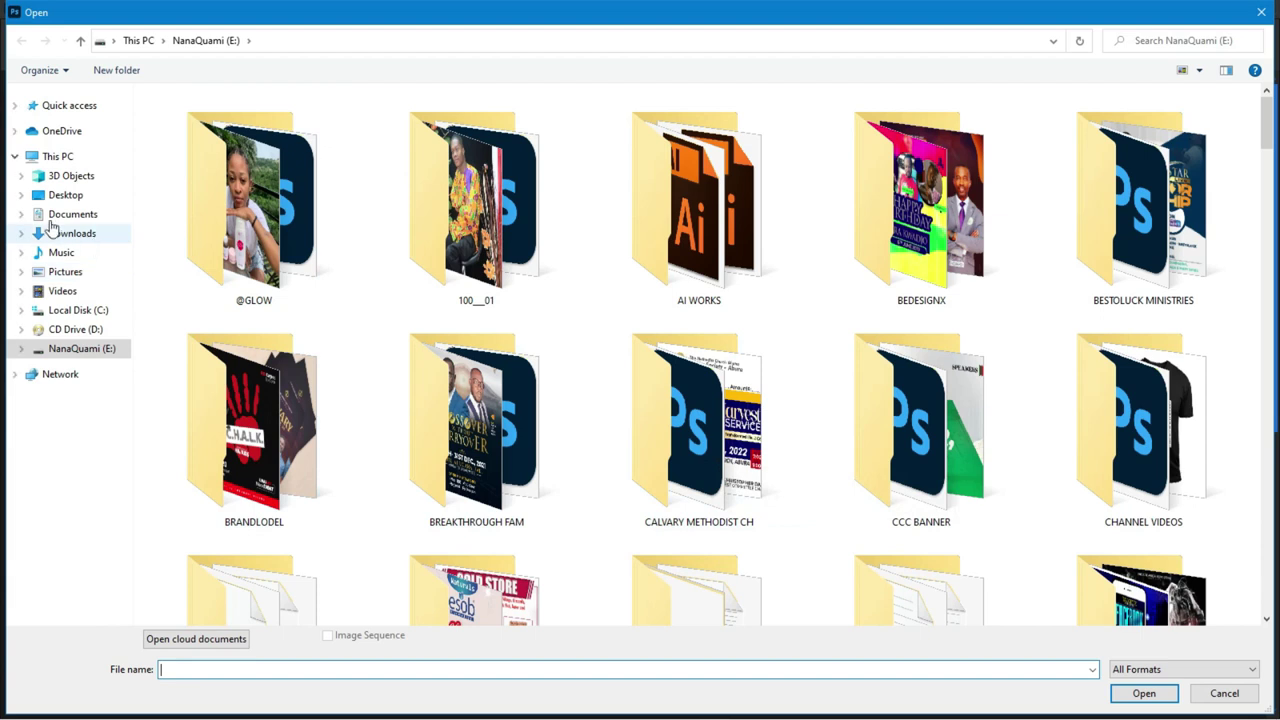
left_click(62, 197)
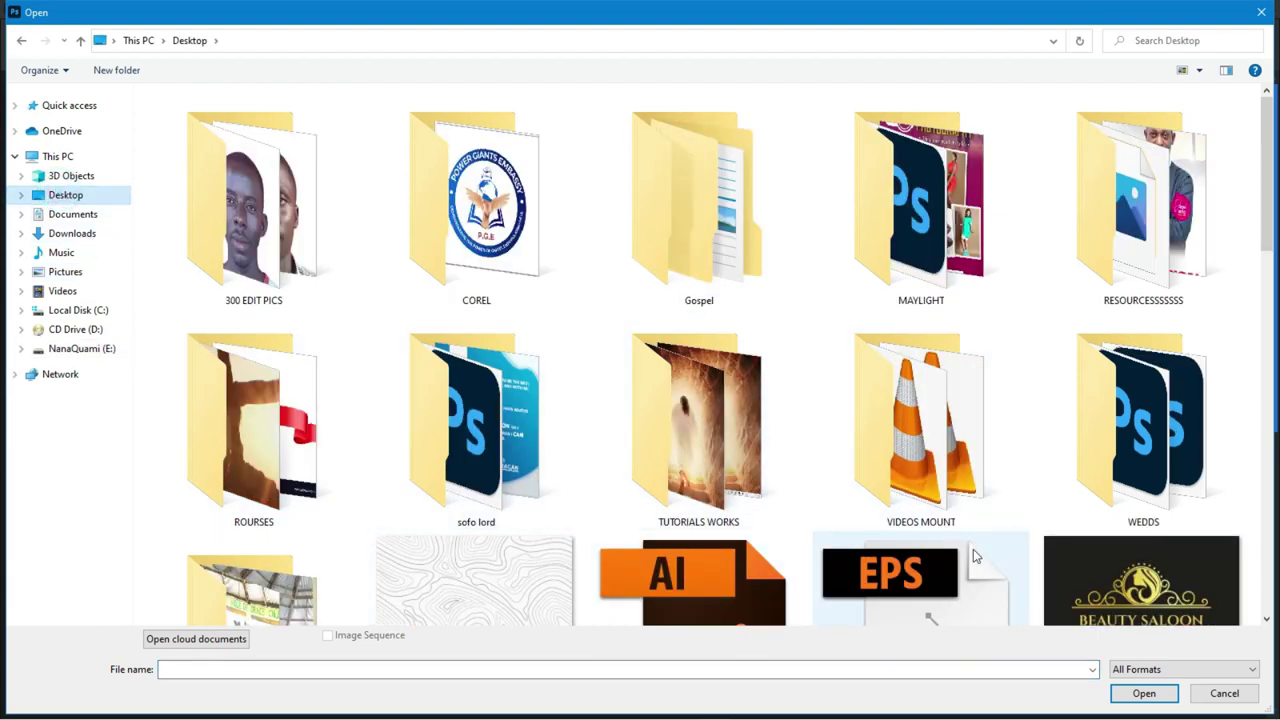
double_click(668, 448)
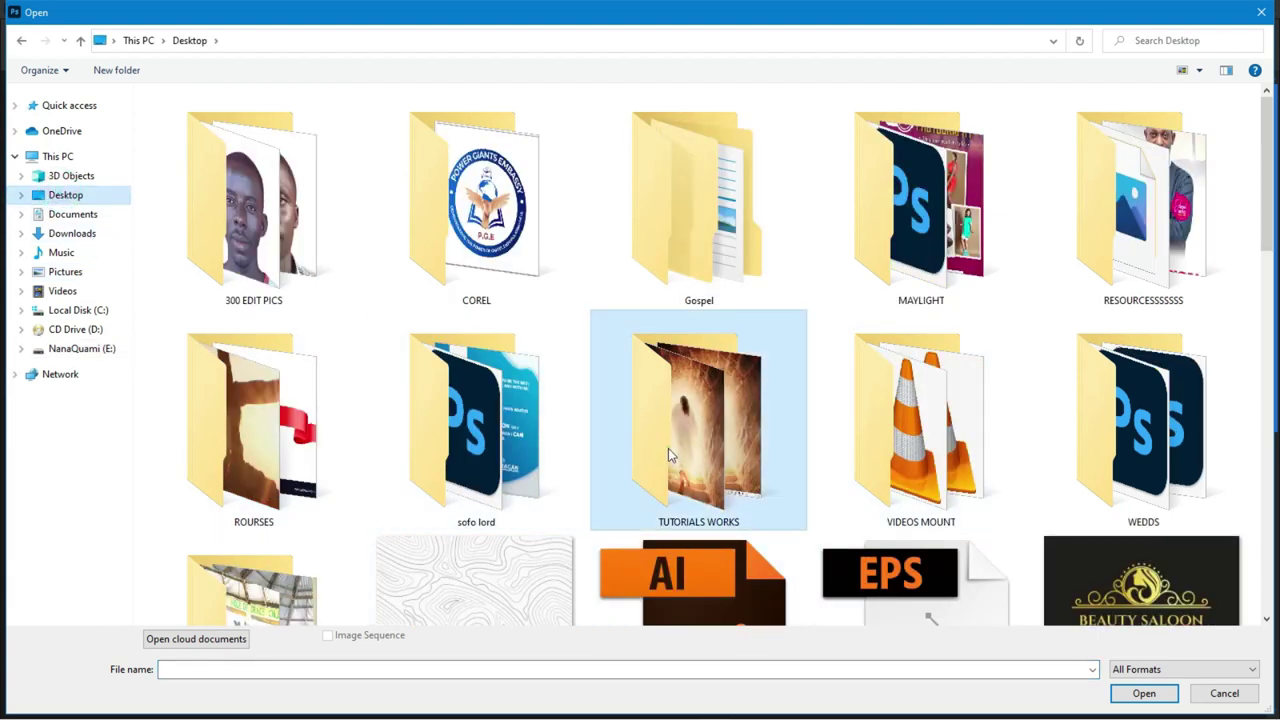
double_click(265, 422)
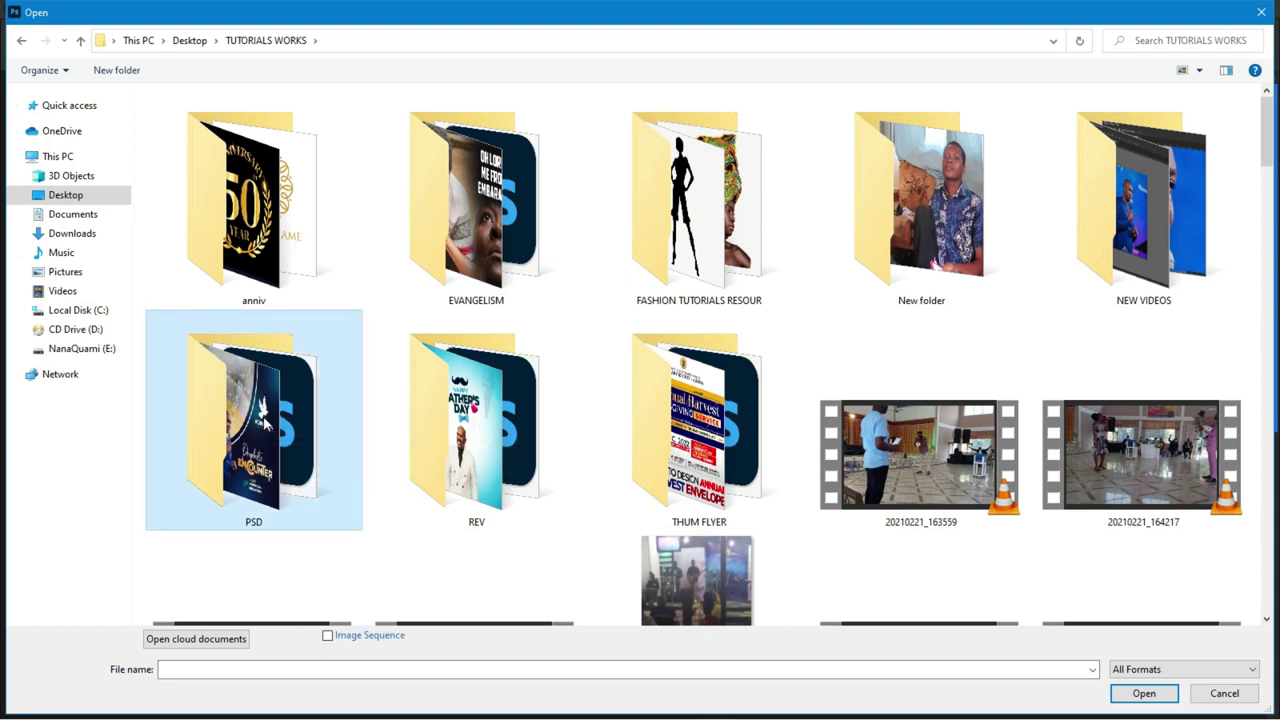
scroll(749, 422, "down", 1)
scroll(749, 428, "down", 4)
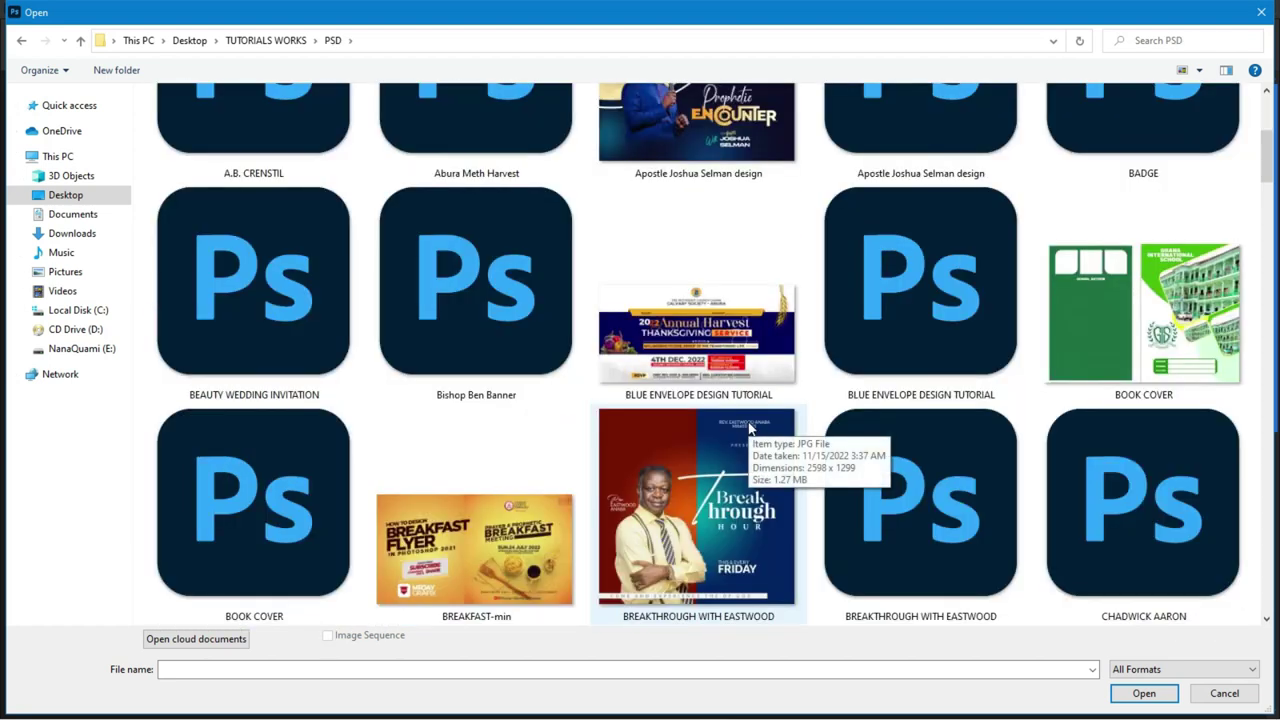
scroll(667, 481, "down", 2)
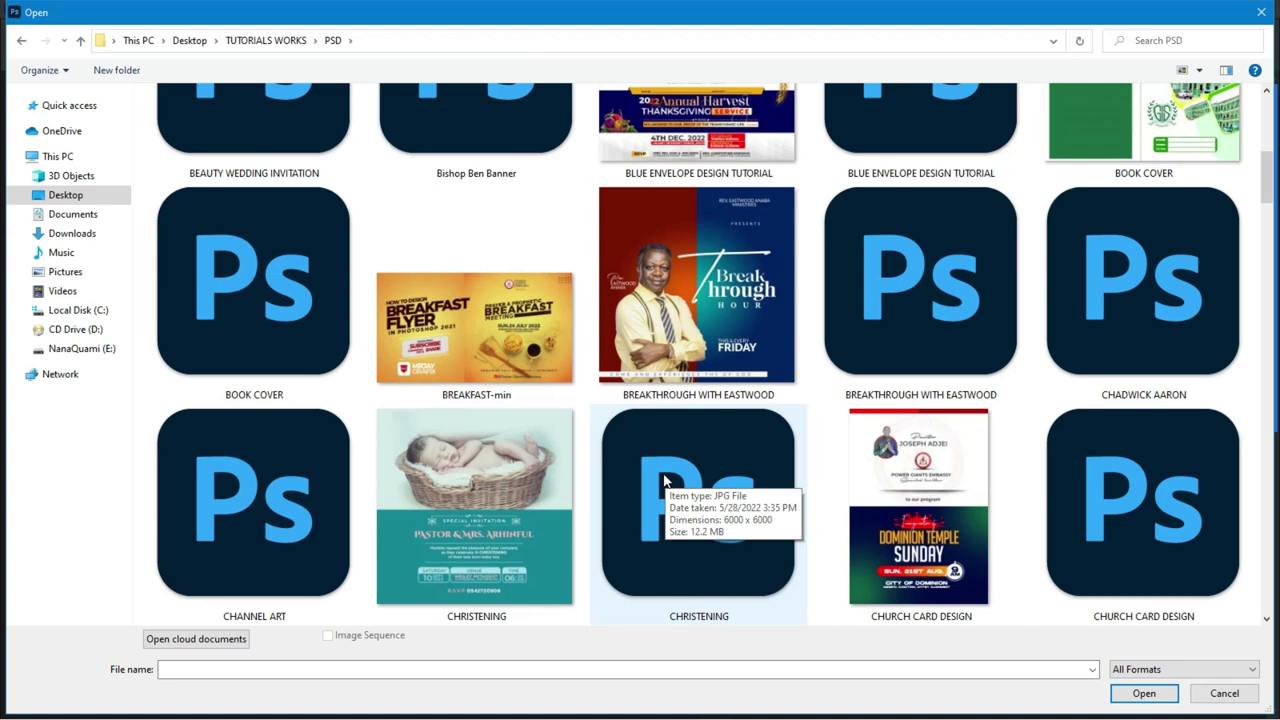
scroll(663, 481, "down", 10)
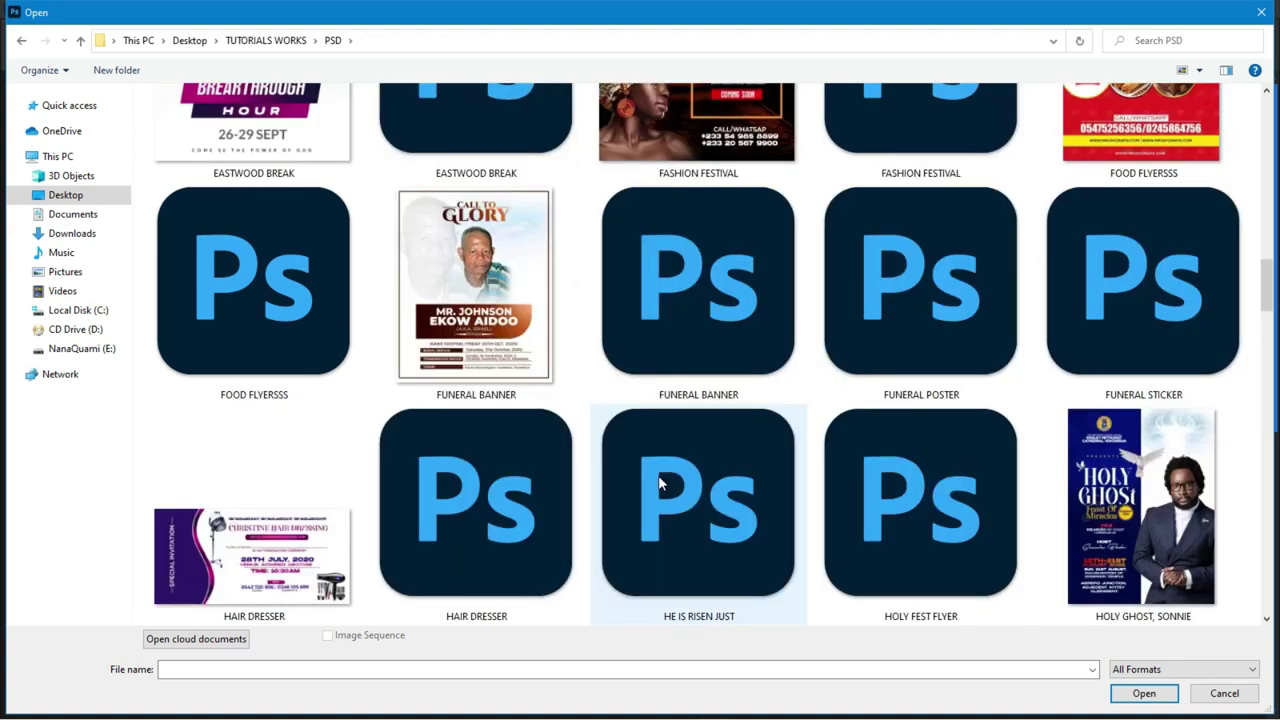
scroll(663, 482, "down", 10)
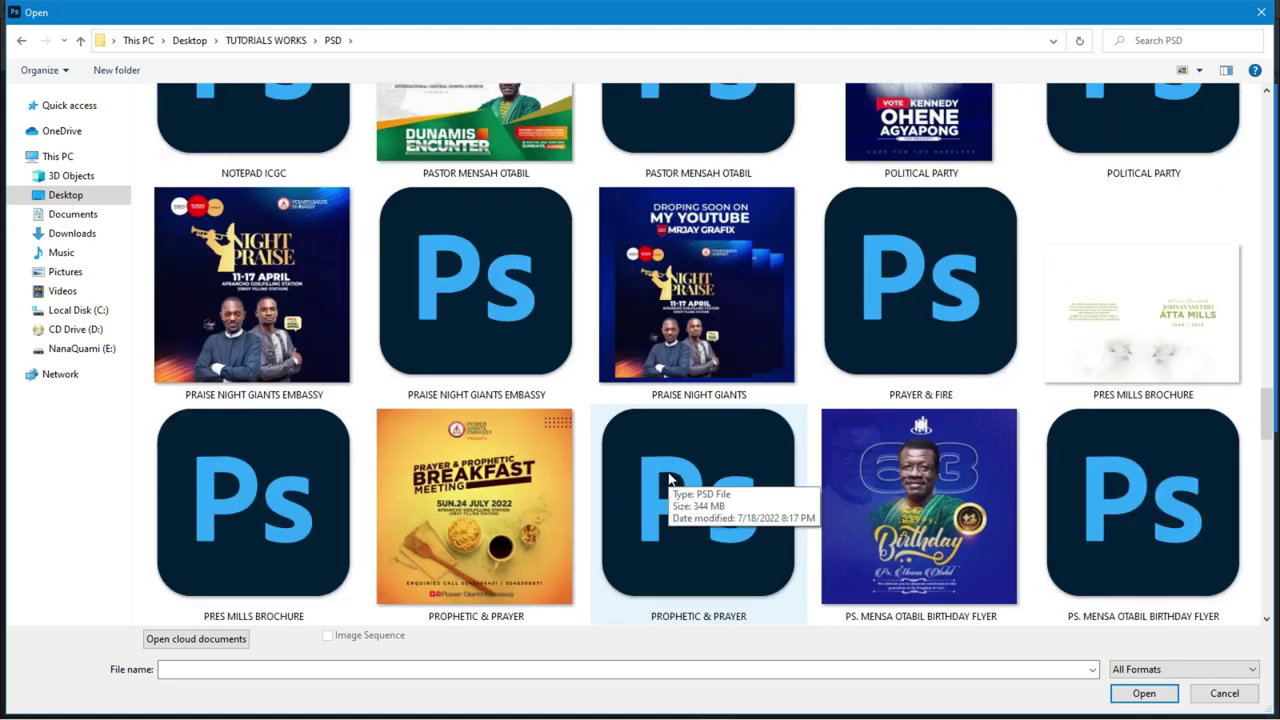
scroll(669, 481, "down", 2)
scroll(670, 481, "down", 6)
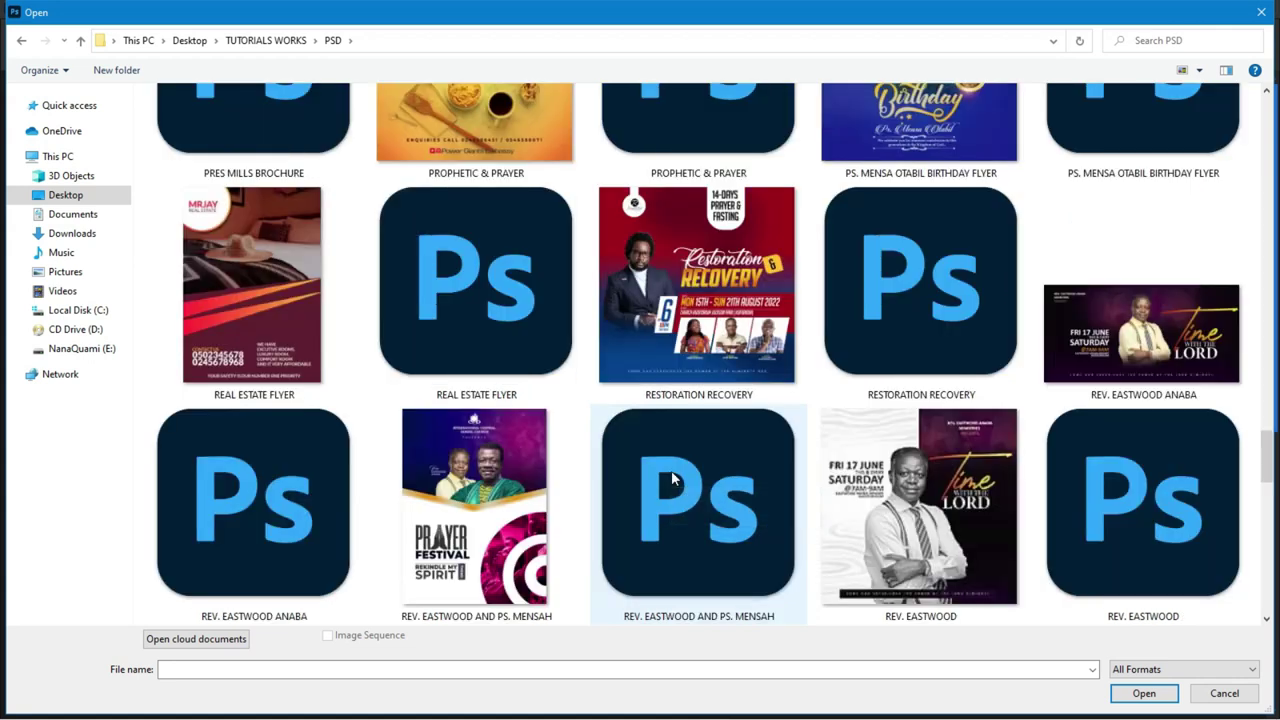
scroll(671, 470, "up", 3)
scroll(672, 476, "up", 6)
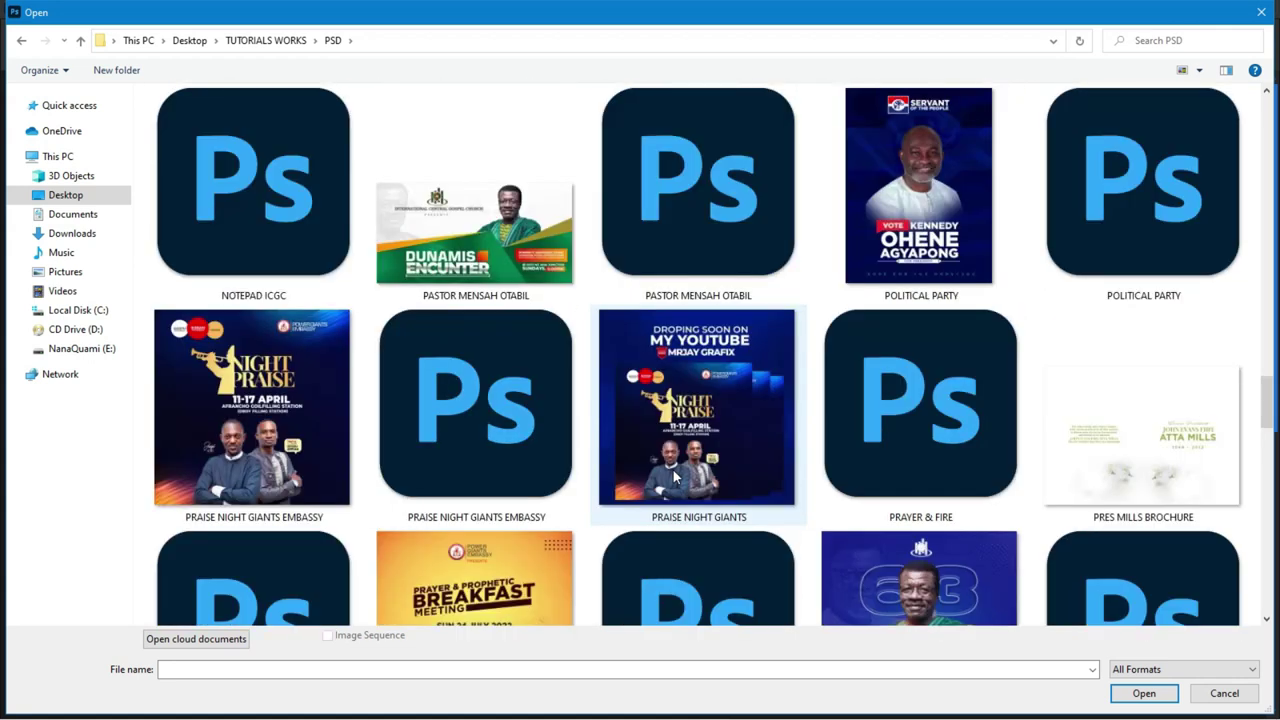
scroll(673, 477, "up", 6)
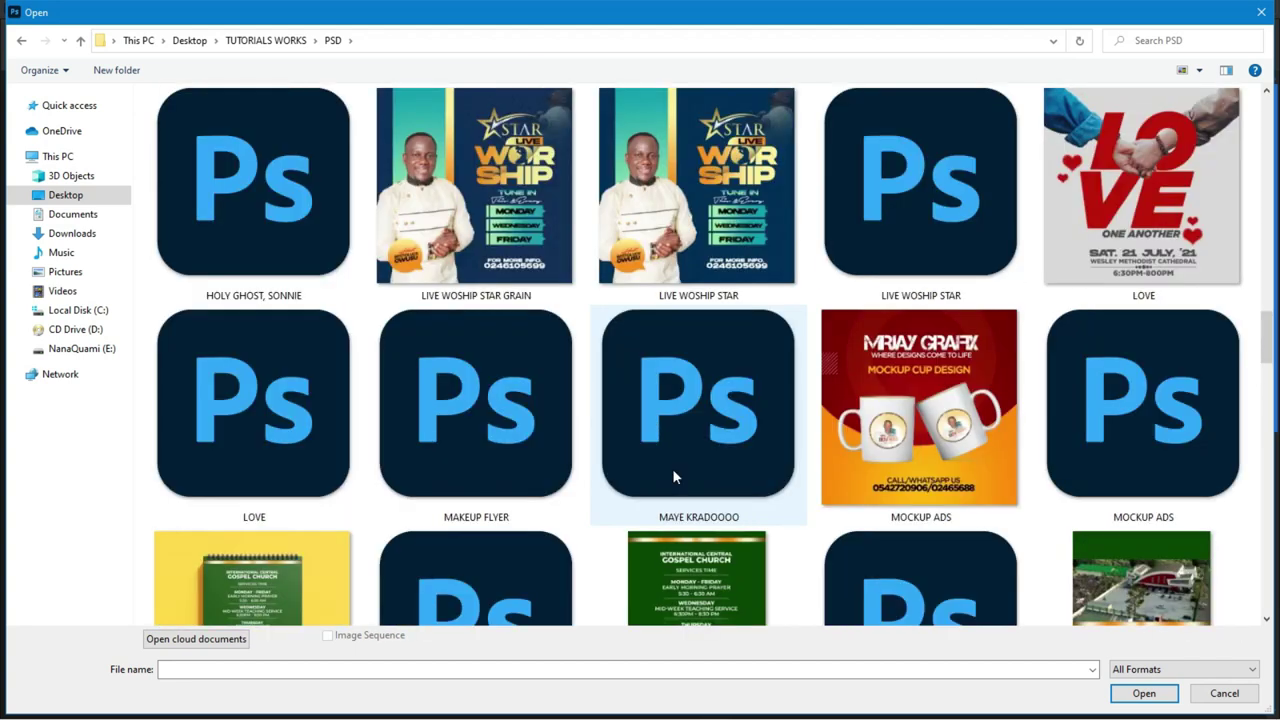
scroll(673, 477, "up", 4)
scroll(672, 477, "up", 4)
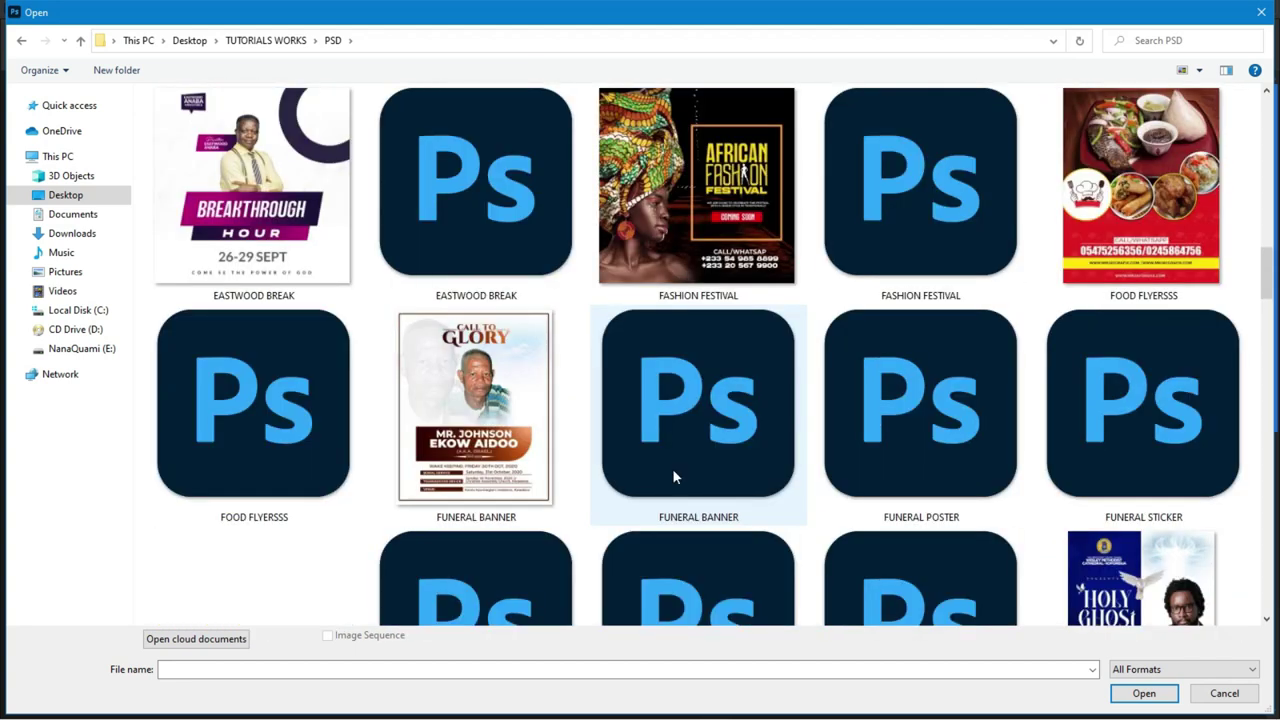
scroll(672, 477, "up", 2)
scroll(673, 477, "up", 10)
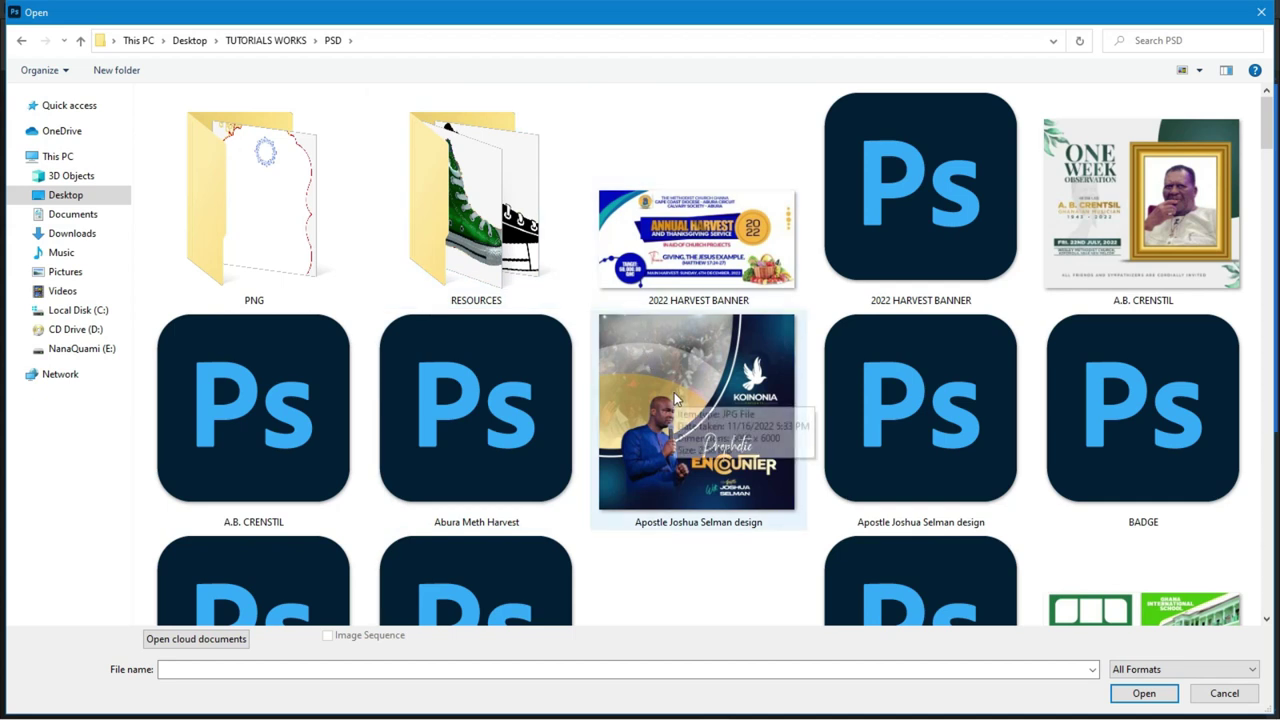
scroll(674, 392, "down", 1)
scroll(657, 408, "down", 2)
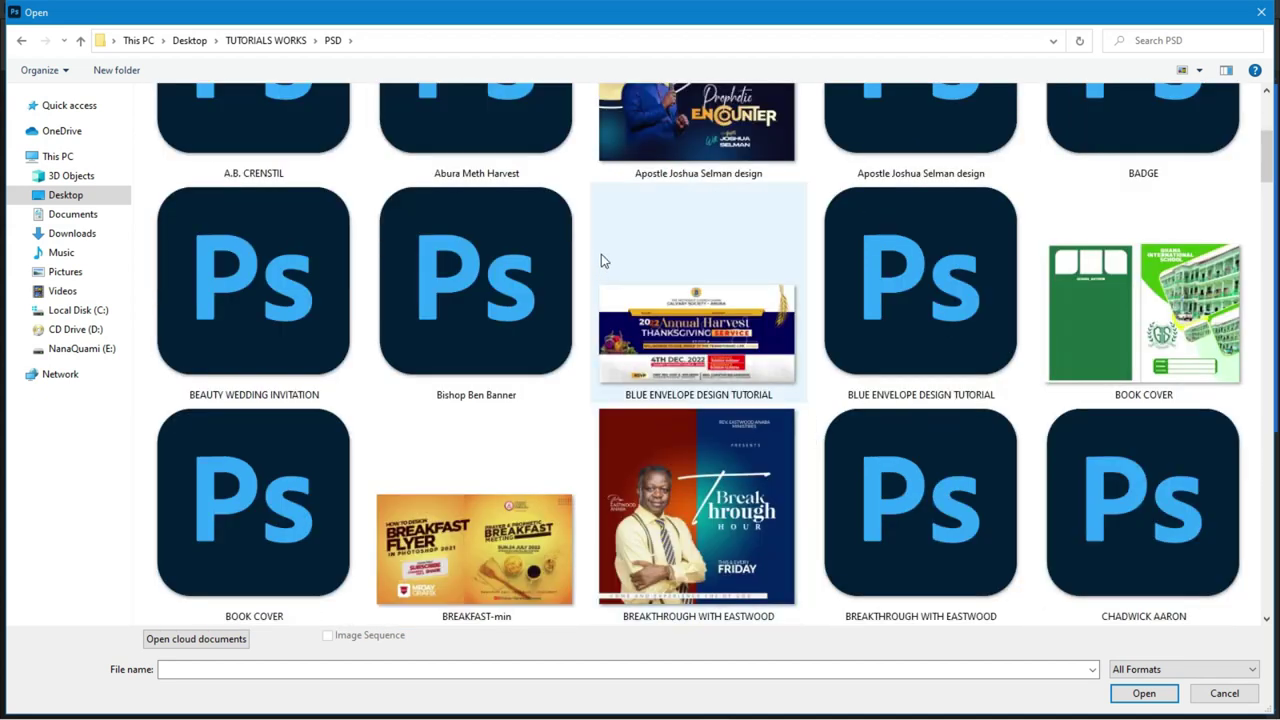
- Sort the PSD folder by date and open WORSHIP WITH MEEEEEEEEEEEEEEEE.psd
right_click(585, 200)
mouse_move(733, 237)
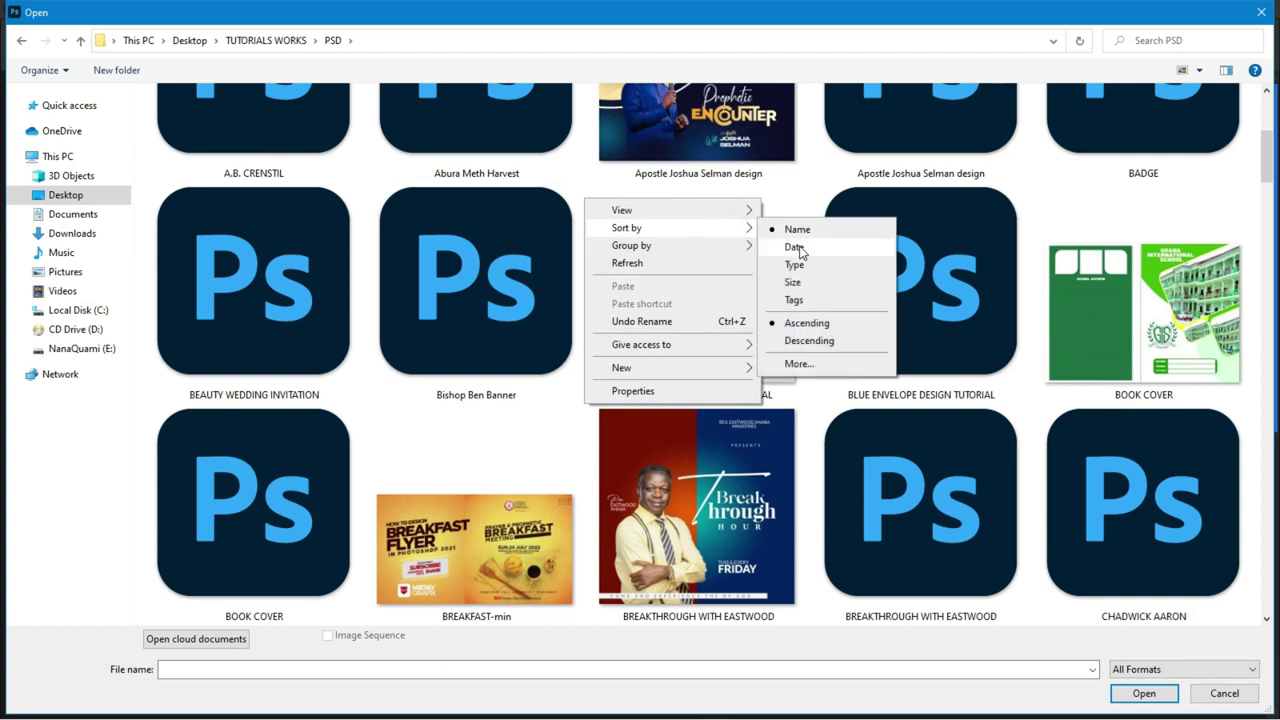
left_click(800, 248)
left_click(660, 277)
double_click(660, 277)
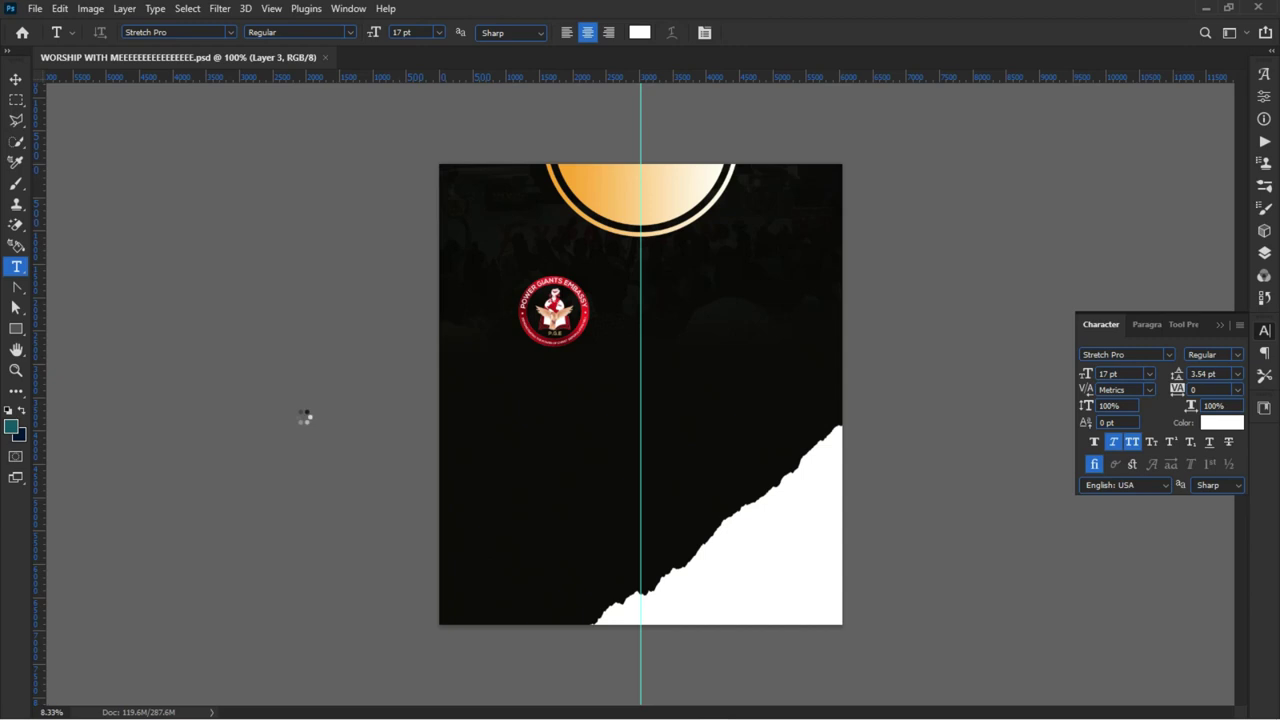
- Switch to the Move tool, select the white torn shape's Layer 3, and show the Layers panel
left_click(16, 79)
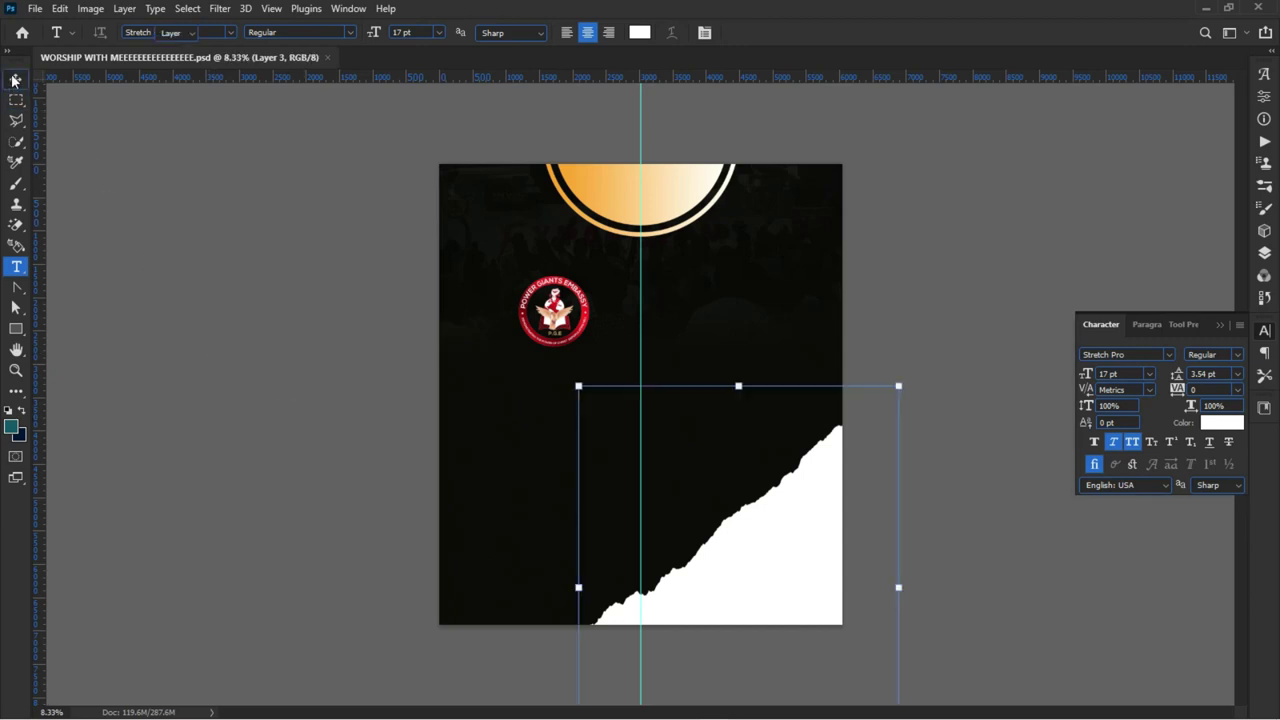
left_click(317, 423)
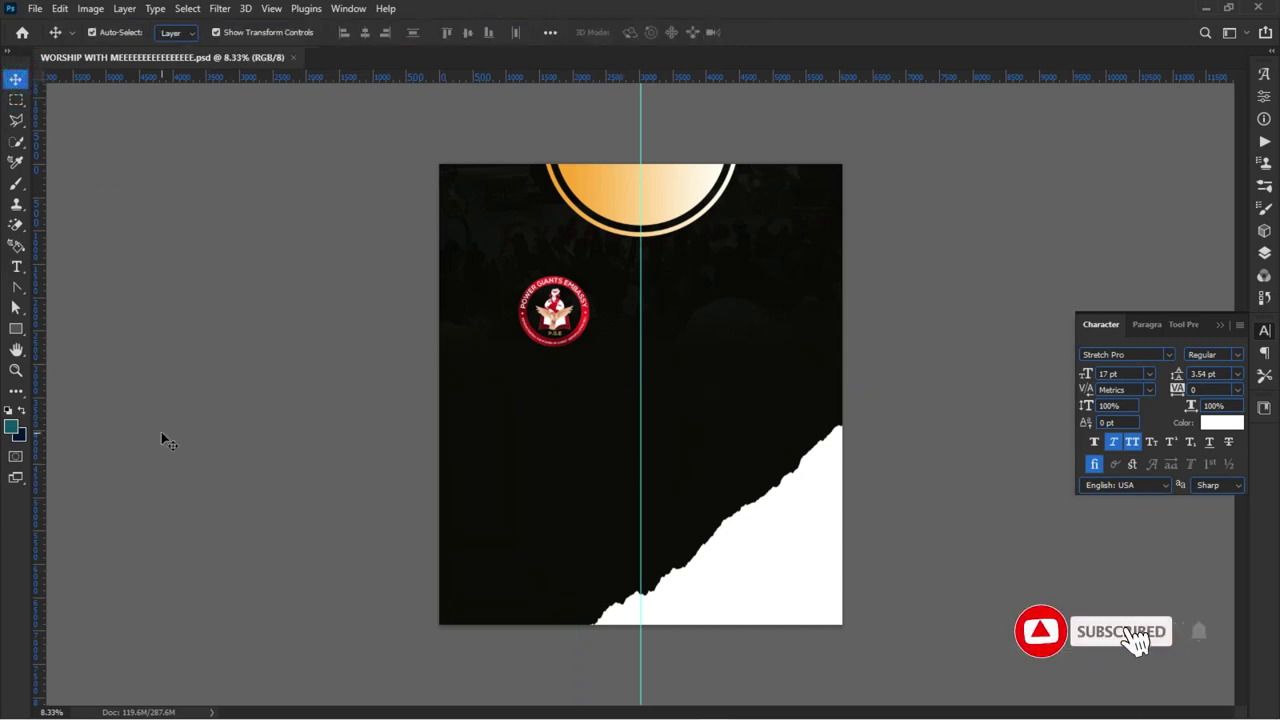
scroll(686, 466, "up", 2)
scroll(613, 492, "down", 1)
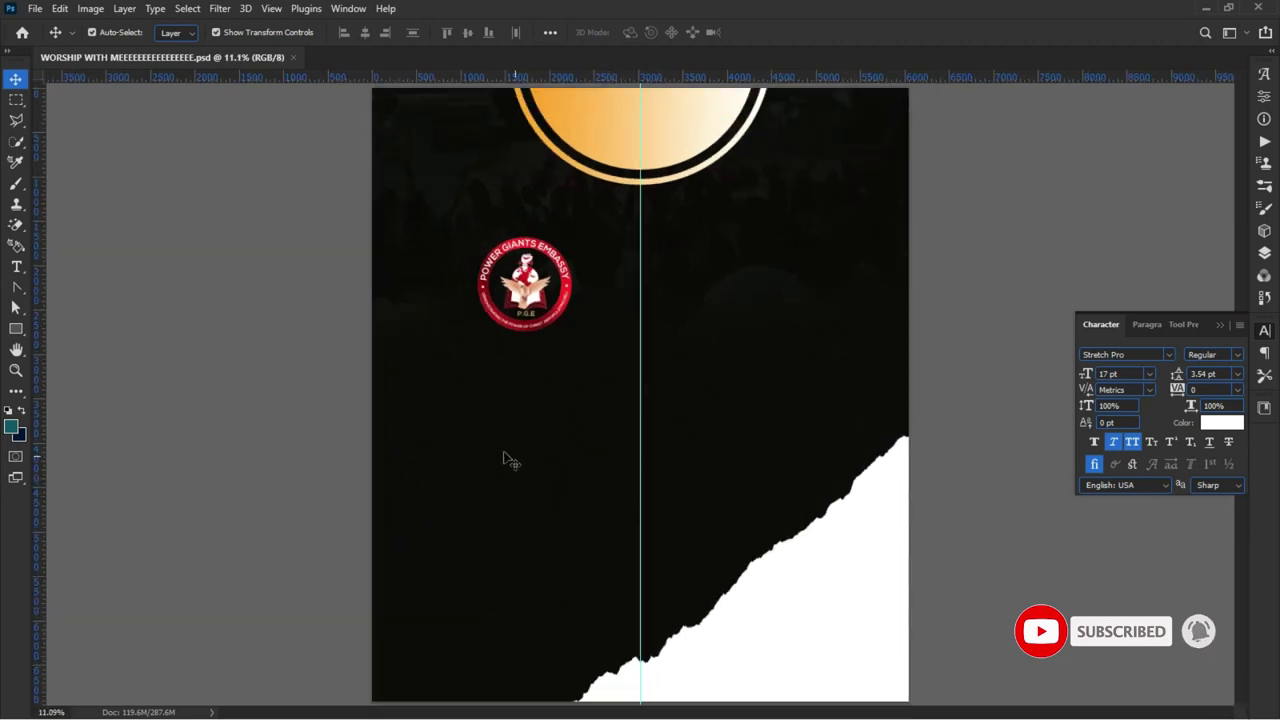
scroll(545, 505, "down", 1)
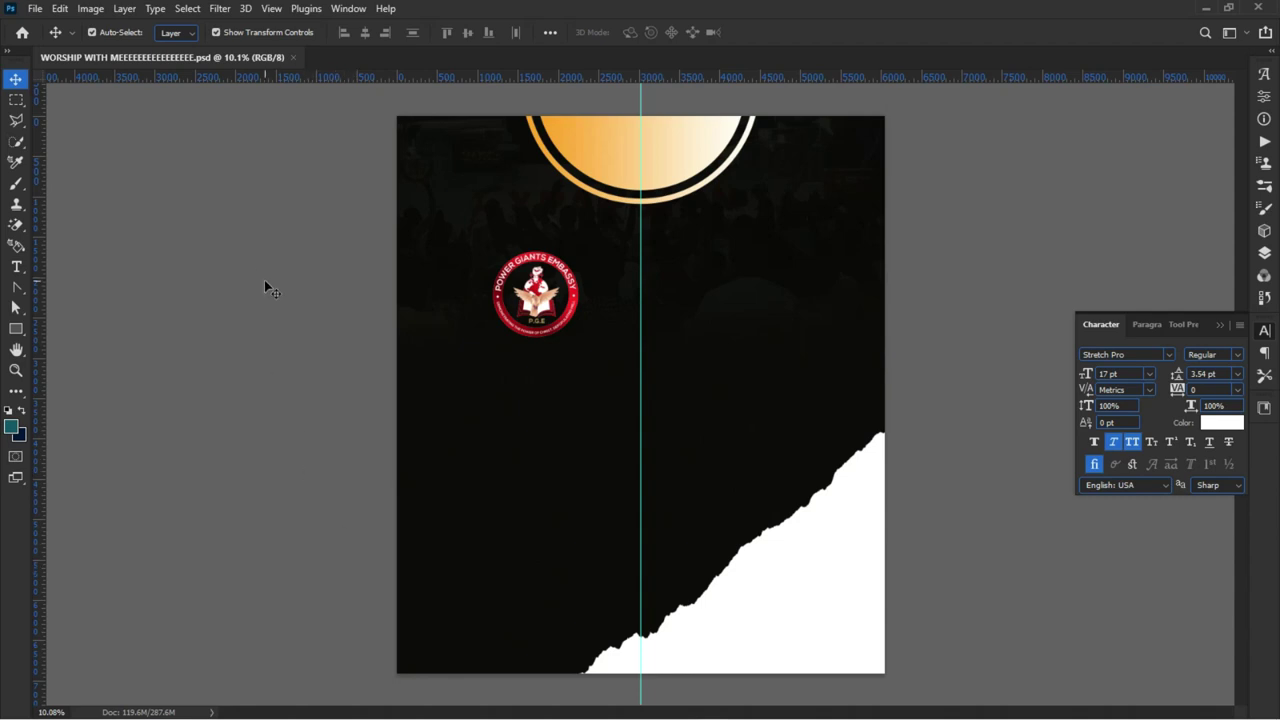
left_click(806, 602)
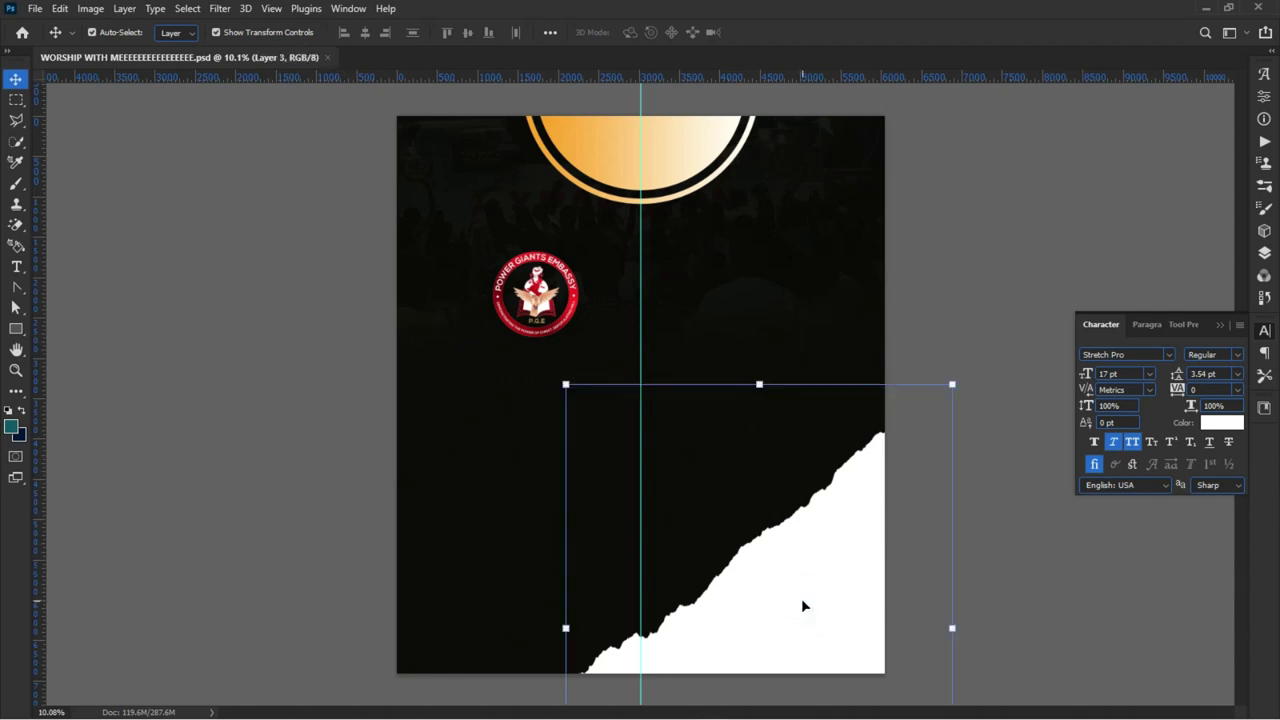
left_click(1265, 253)
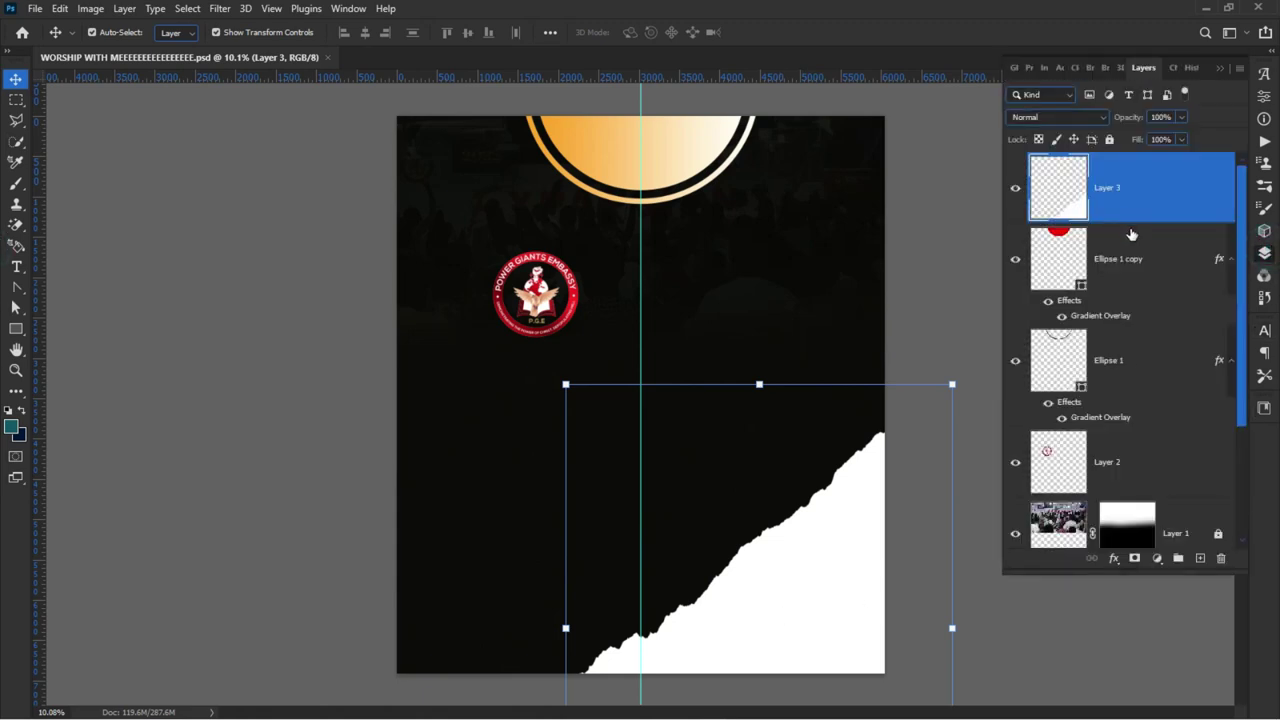
- Duplicate Layer 3 and scale the original Layer 3 up to 102.49%
key("ctrl+j")
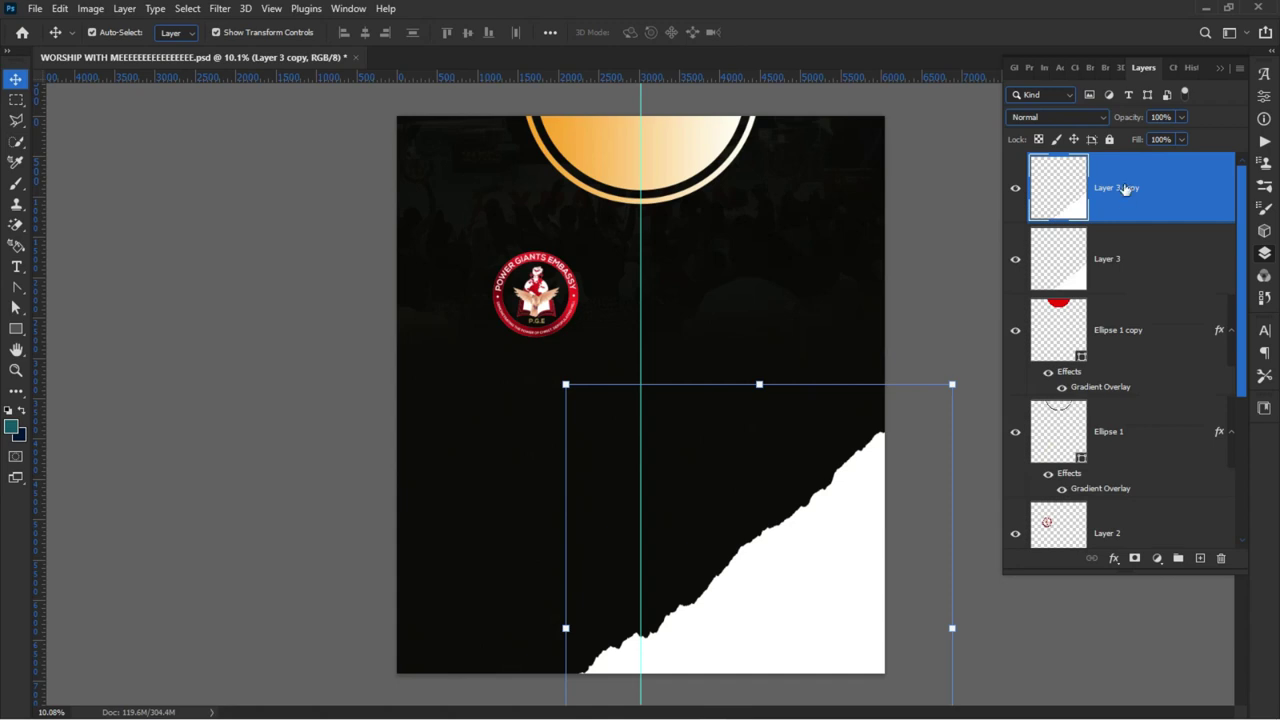
left_click(1144, 244)
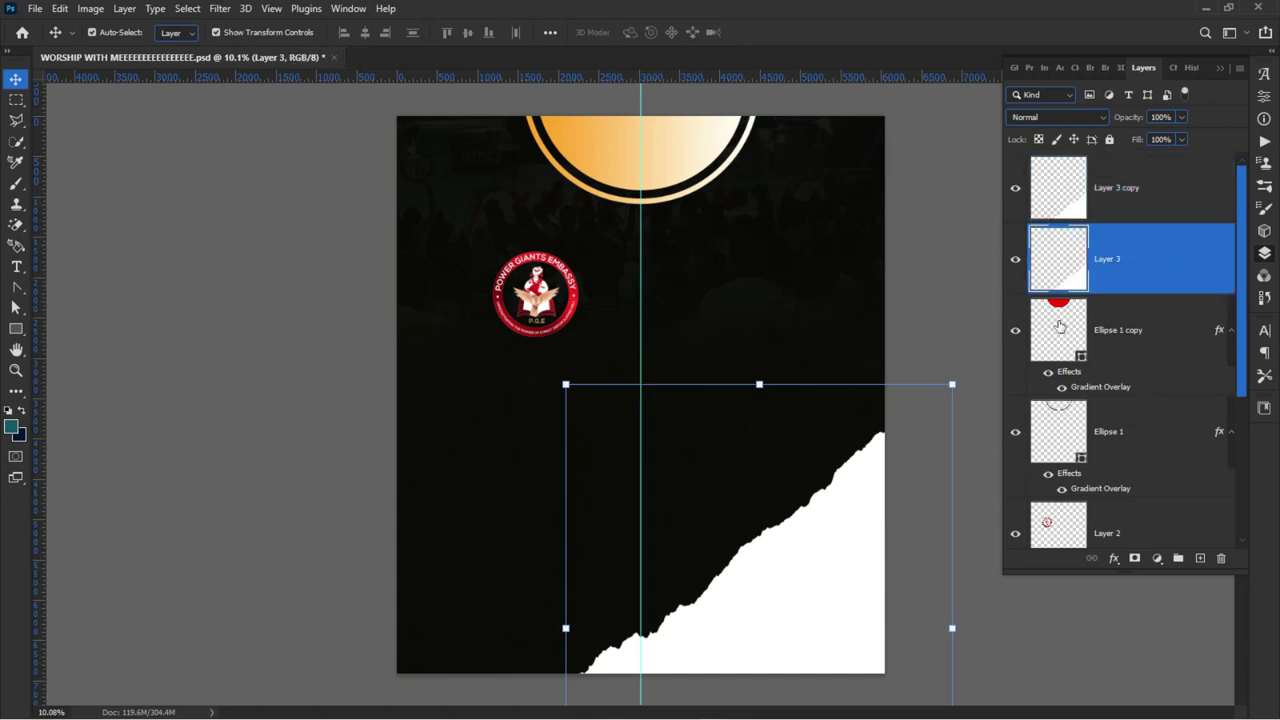
left_click(1133, 205)
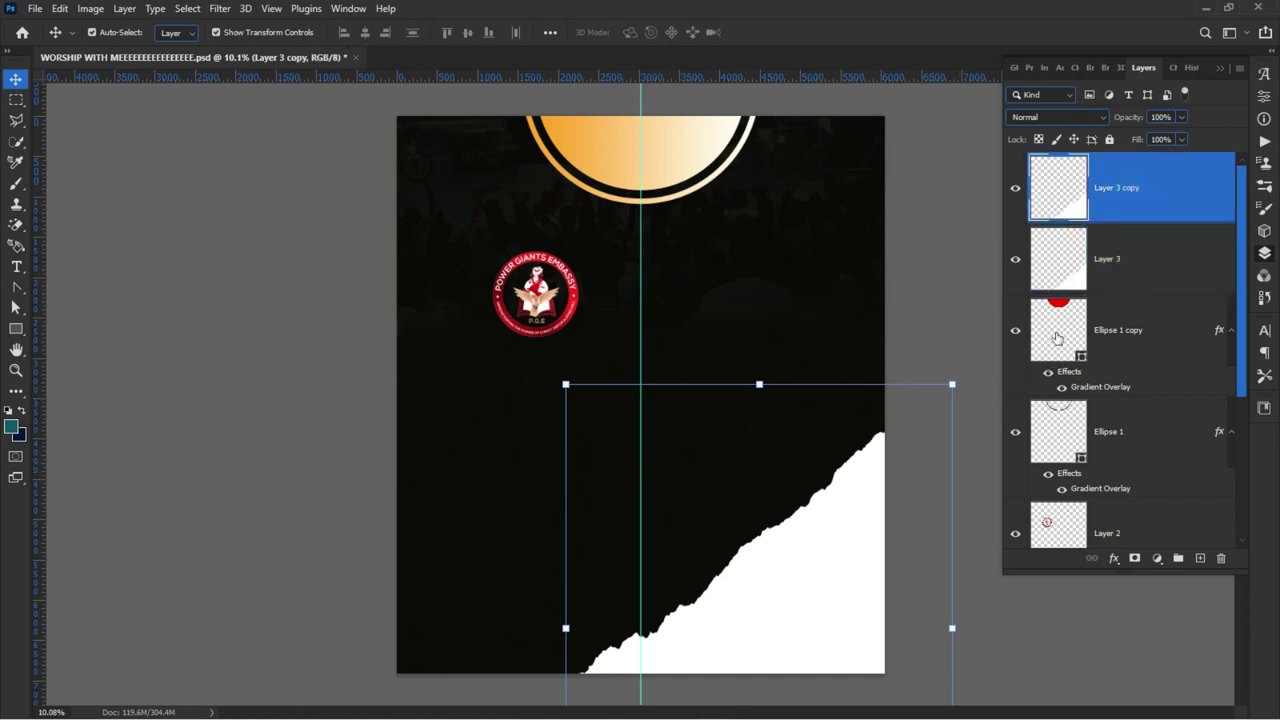
left_click(1105, 270)
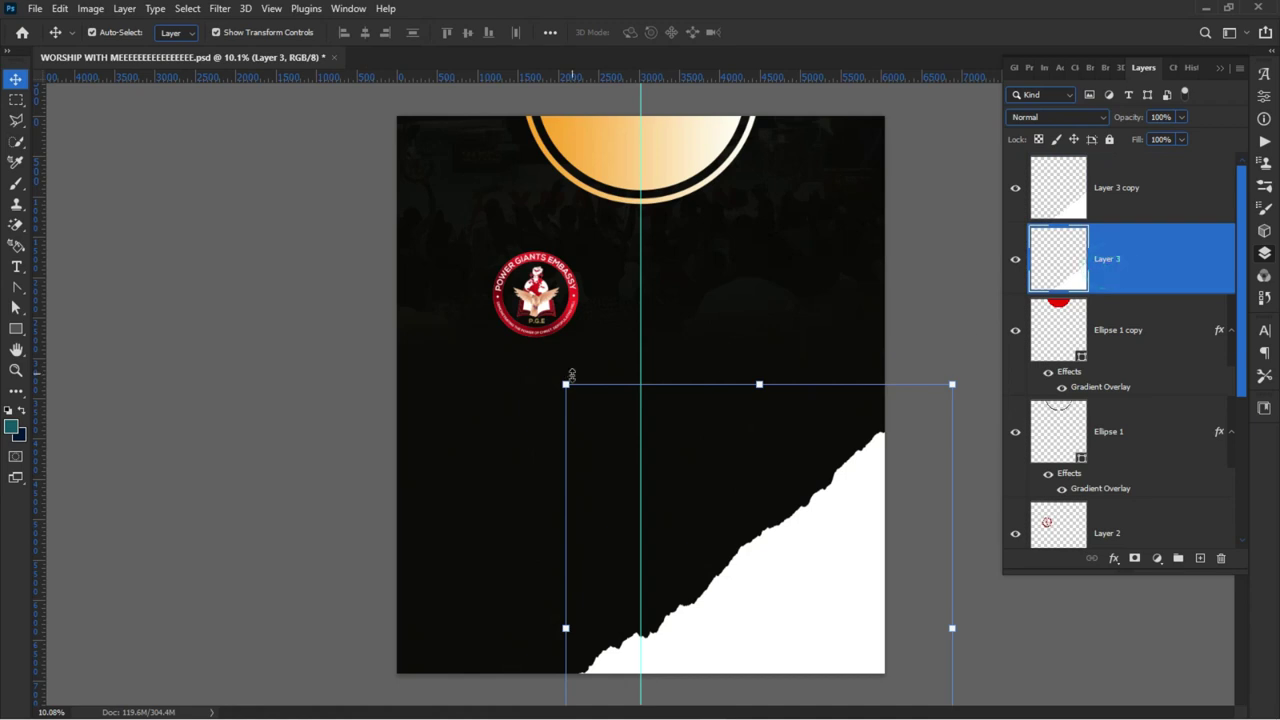
left_click(566, 384)
left_click_drag(566, 384, 543, 382)
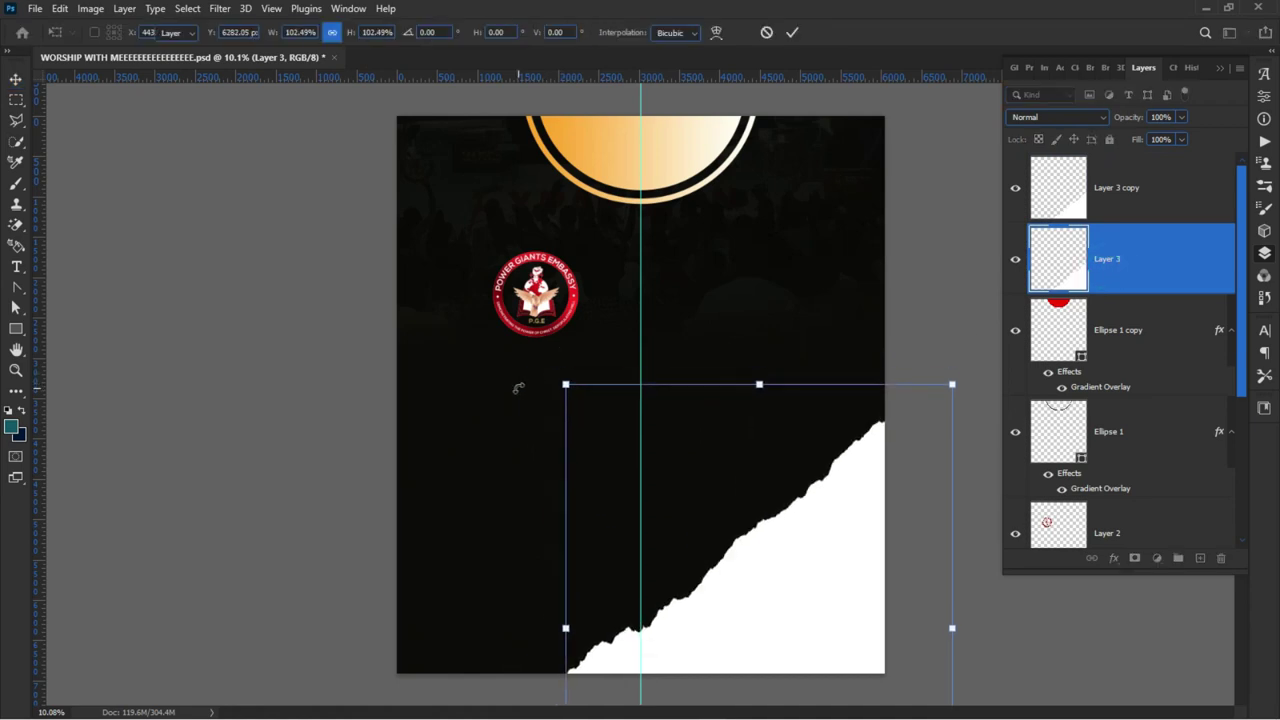
key("Return")
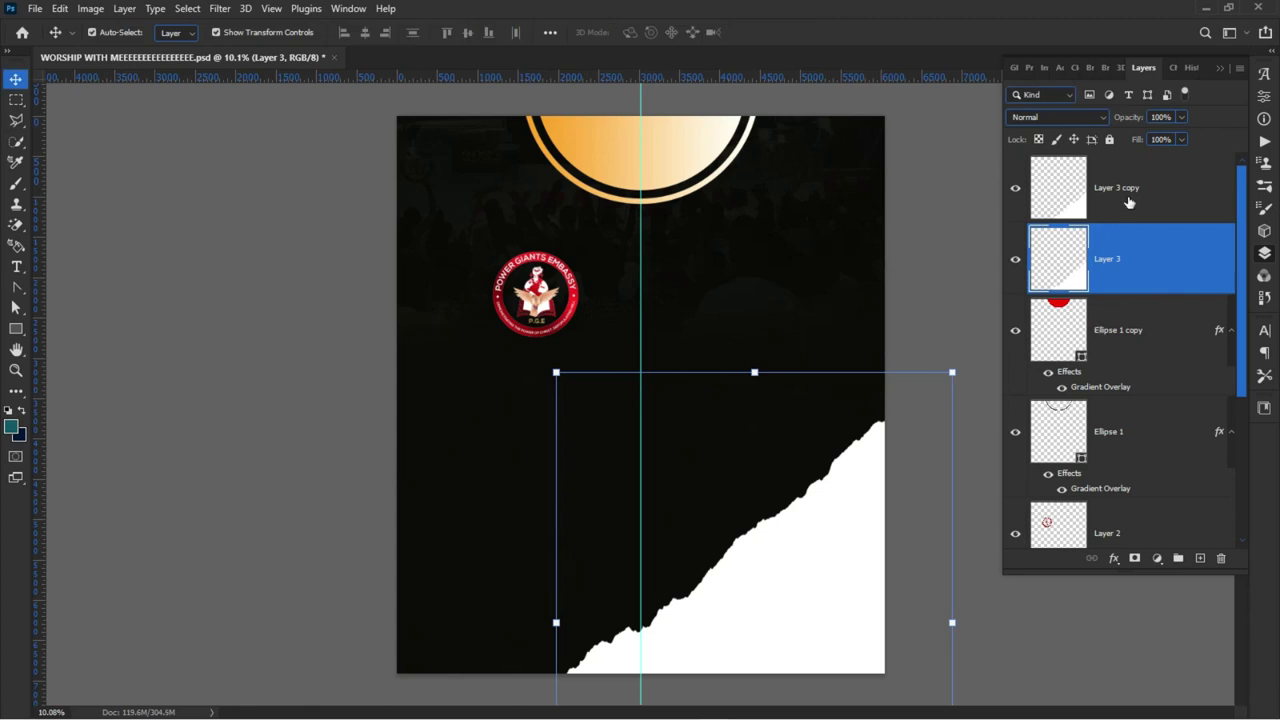
- Give Layer 3 copy a reversed, Reflected orange-red diagonal Gradient Overlay
left_click(1129, 203)
left_click(1114, 559)
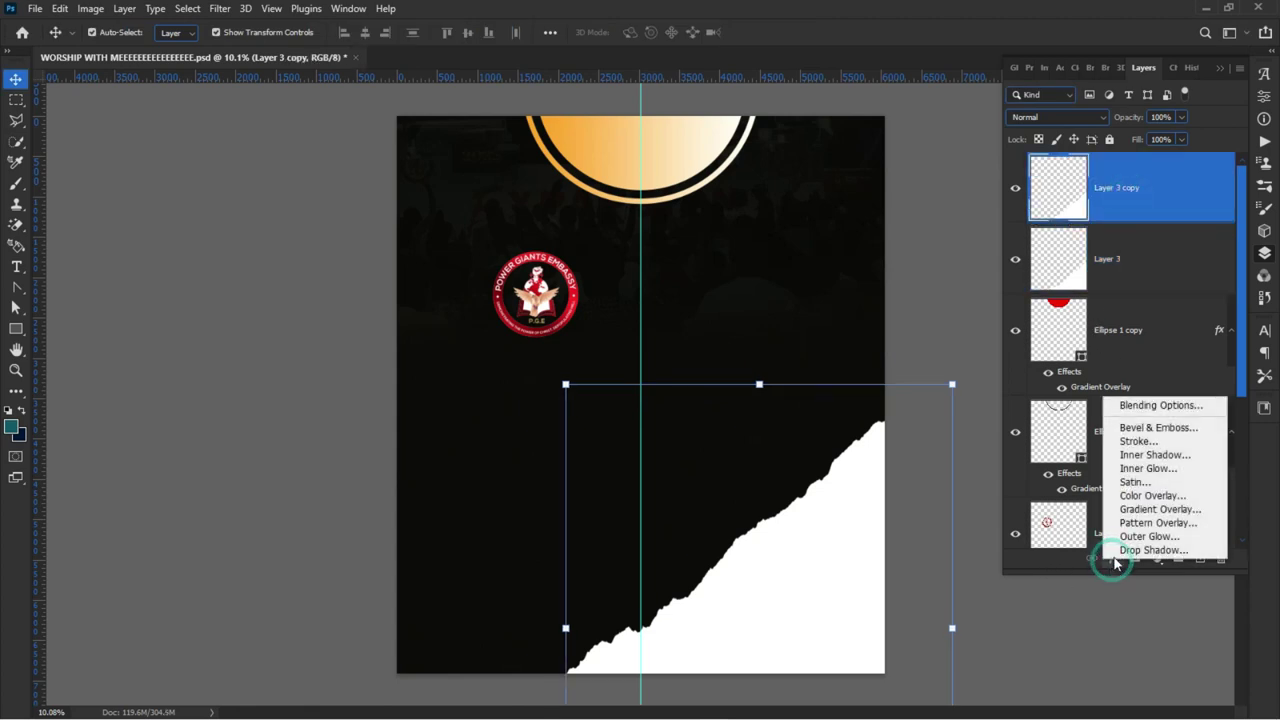
left_click(1135, 514)
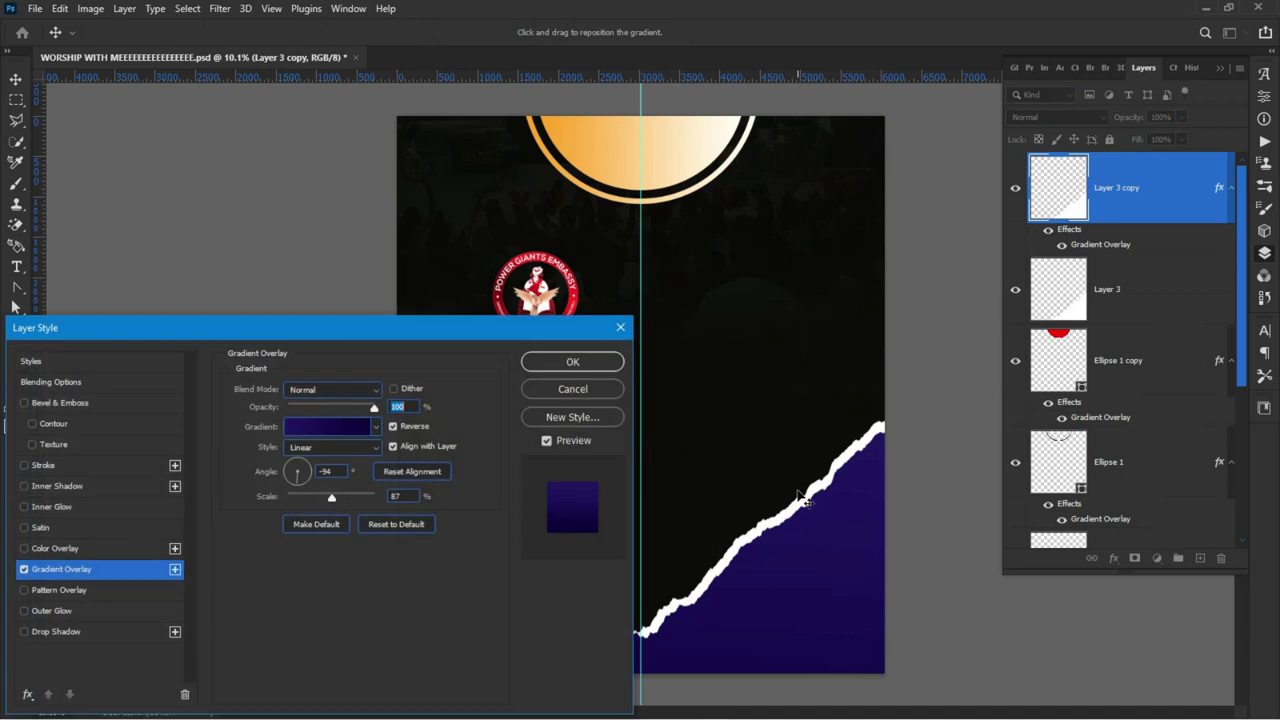
left_click(387, 523)
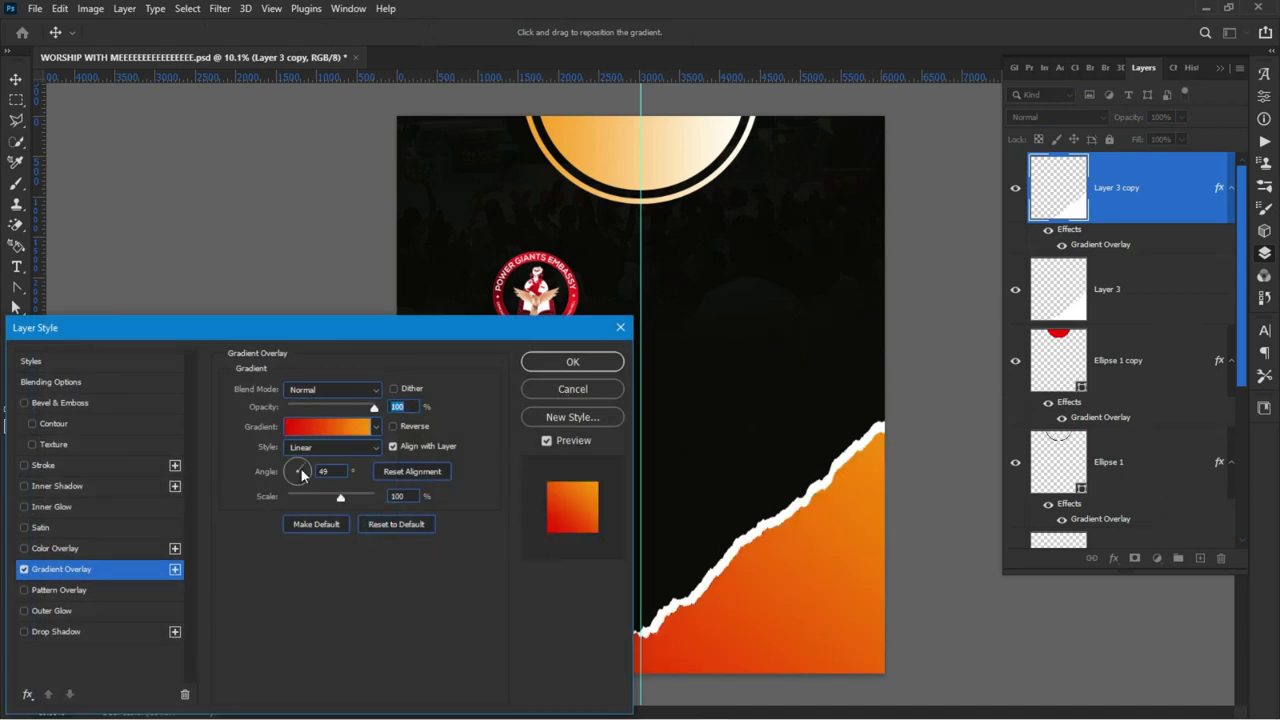
left_click_drag(301, 474, 289, 471)
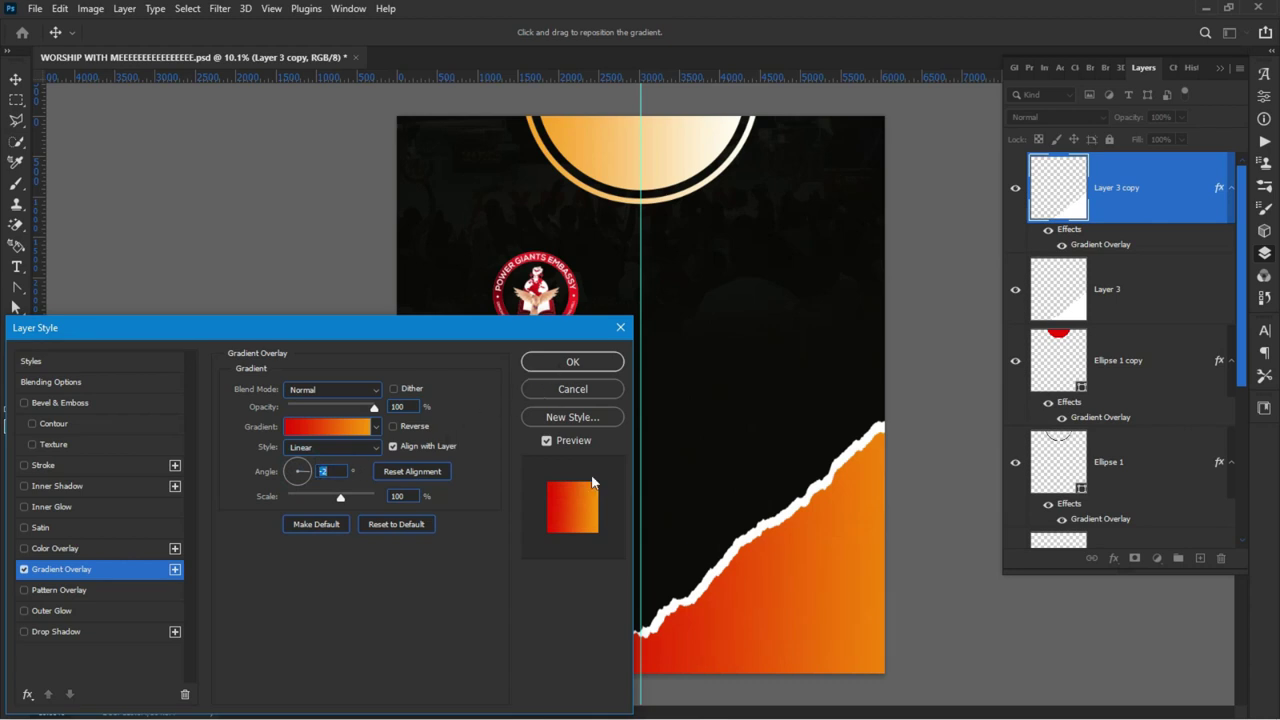
left_click_drag(733, 624, 743, 617)
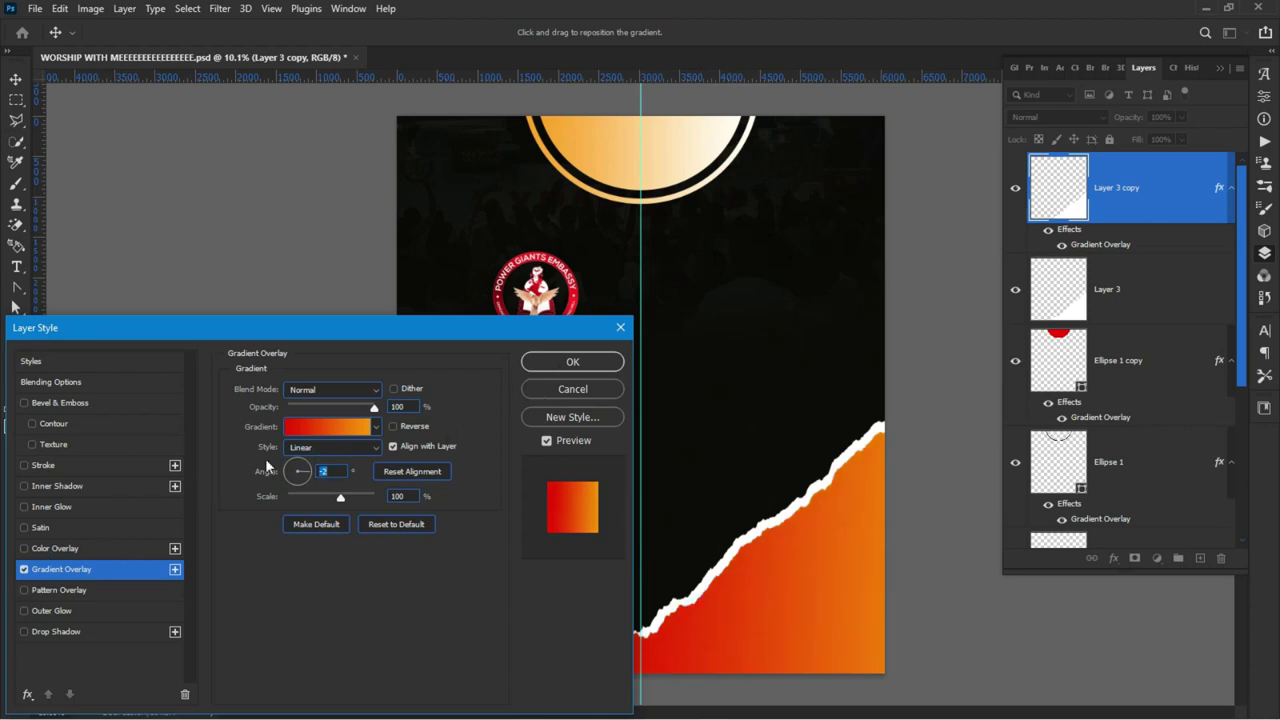
left_click(325, 447)
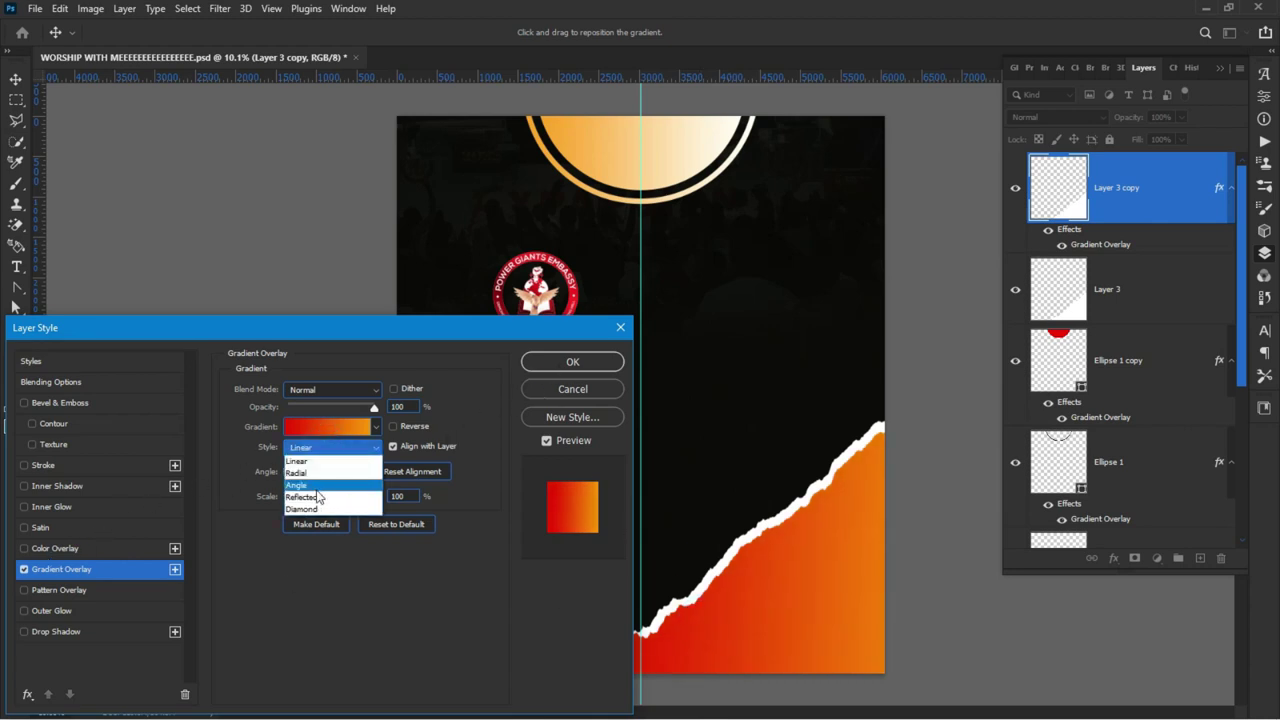
left_click(318, 497)
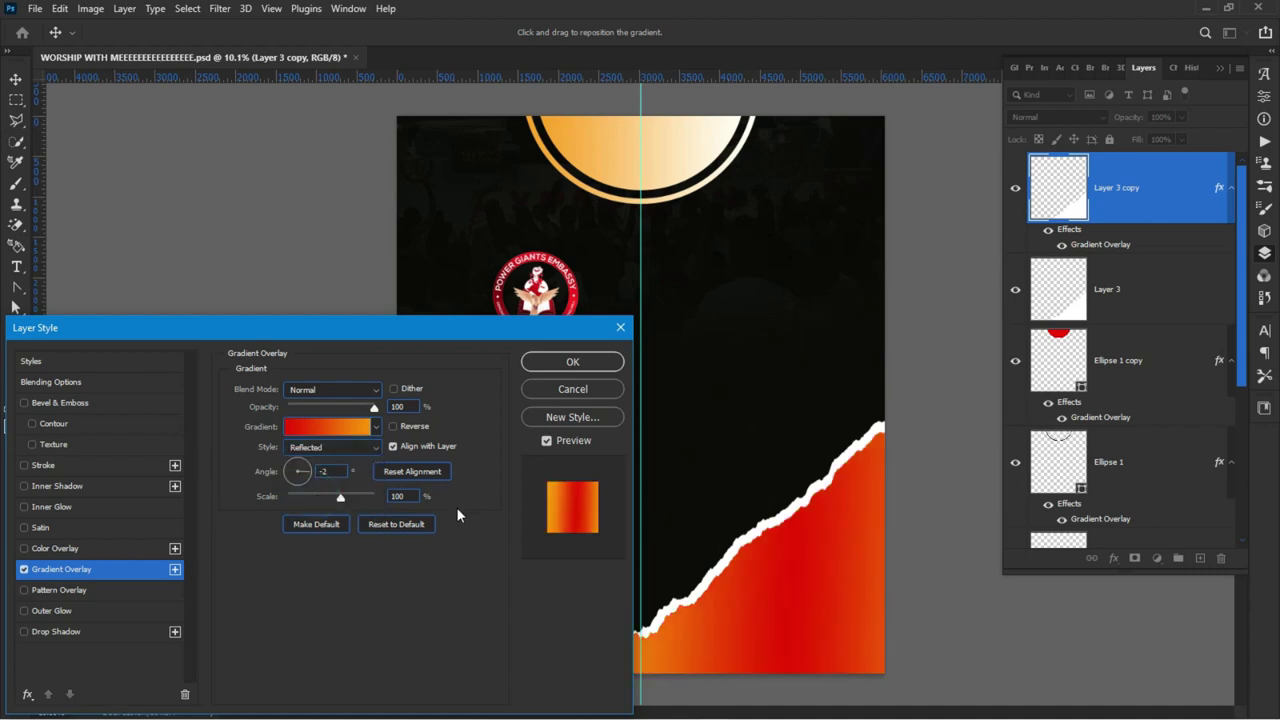
left_click(407, 427)
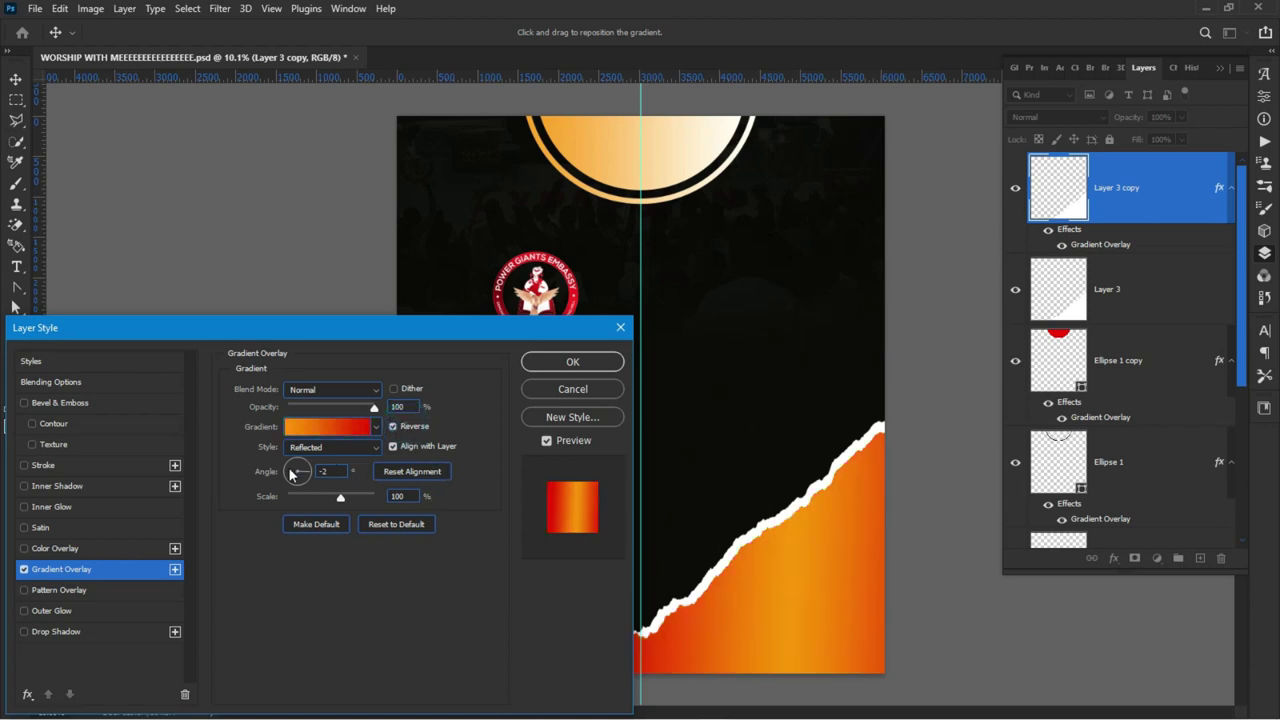
left_click(303, 479)
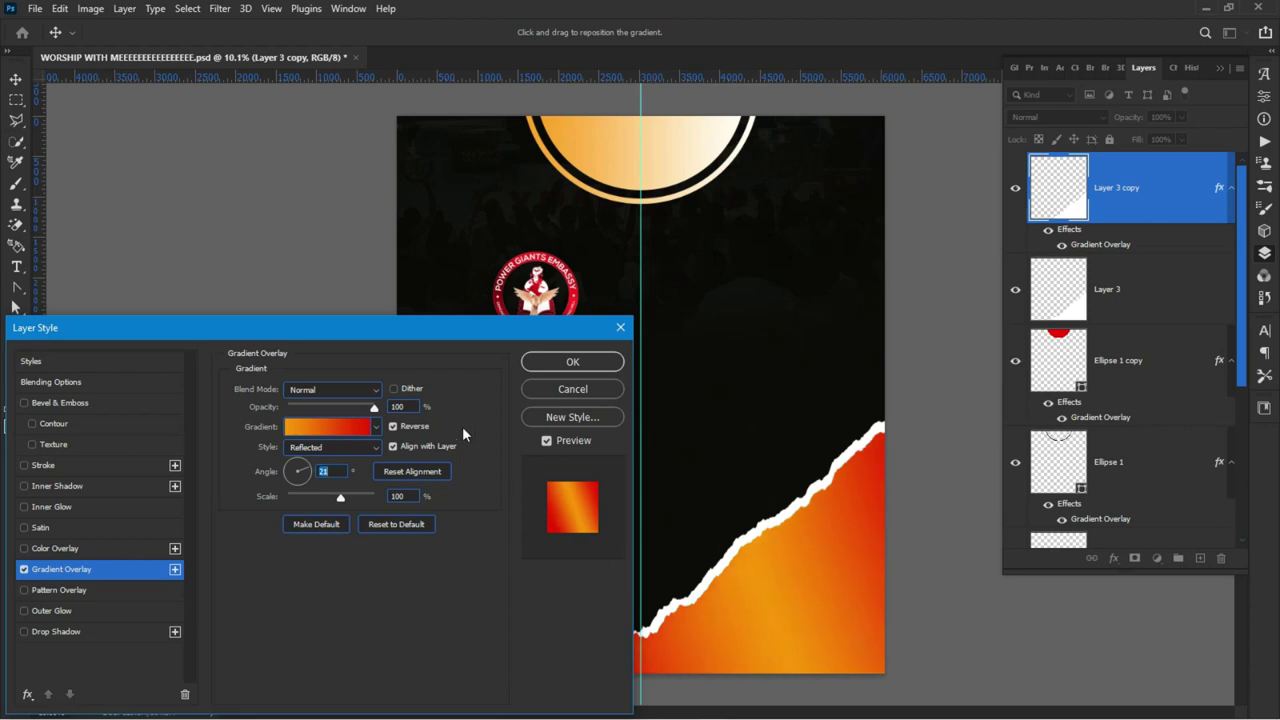
left_click(565, 366)
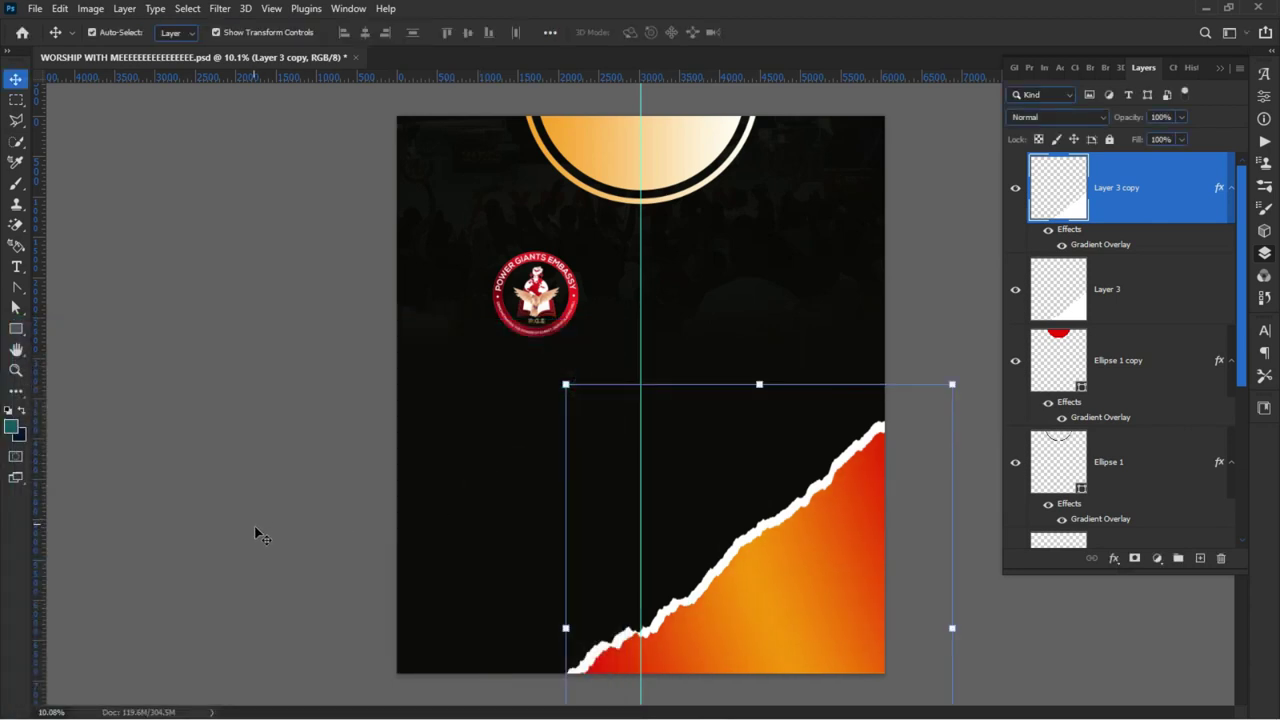
- Rasterize Layer 3 copy's layer style, glance at the Home screen, and return to the flyer
right_click(1174, 190)
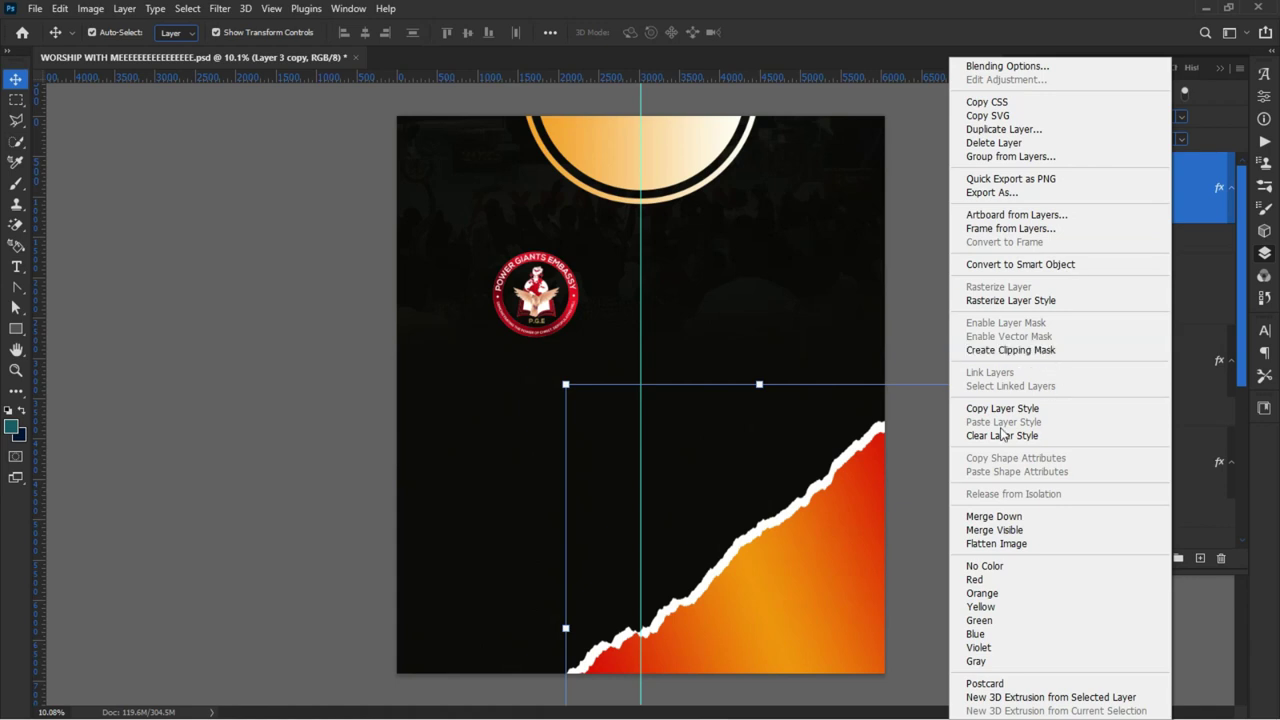
left_click(1006, 304)
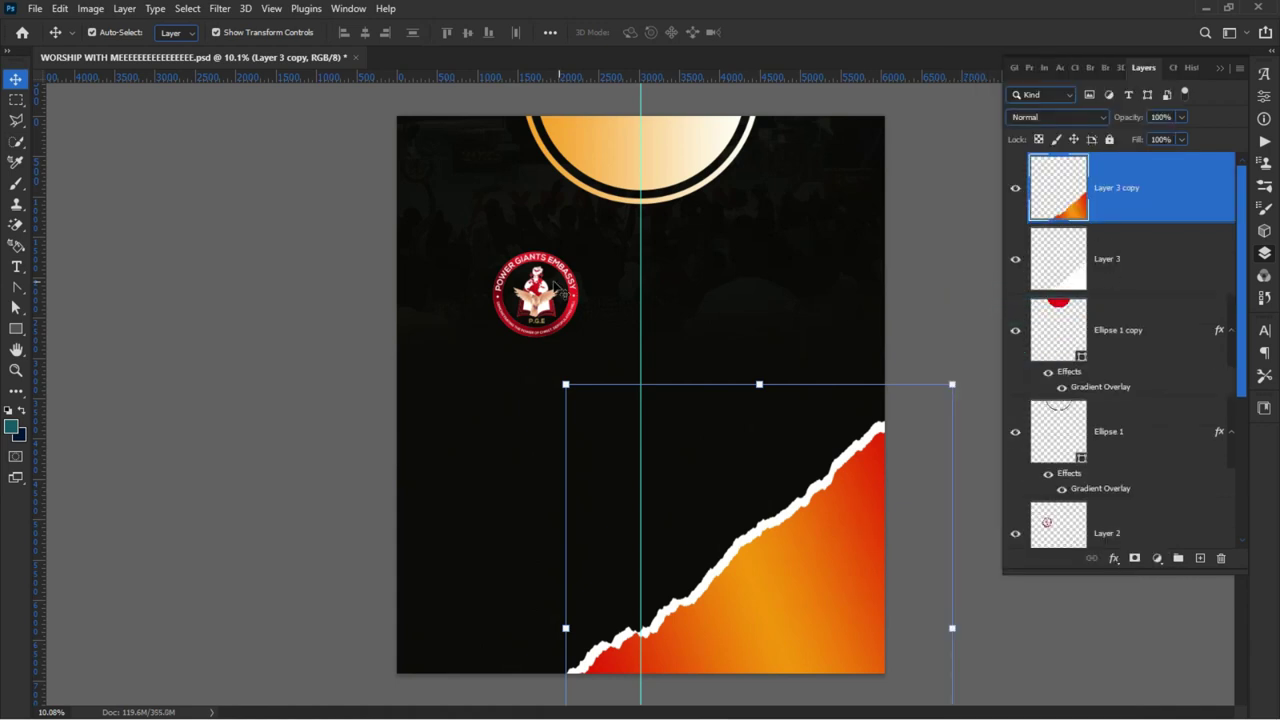
left_click(22, 32)
scroll(309, 420, "down", 3)
scroll(346, 454, "down", 2)
scroll(352, 490, "up", 5)
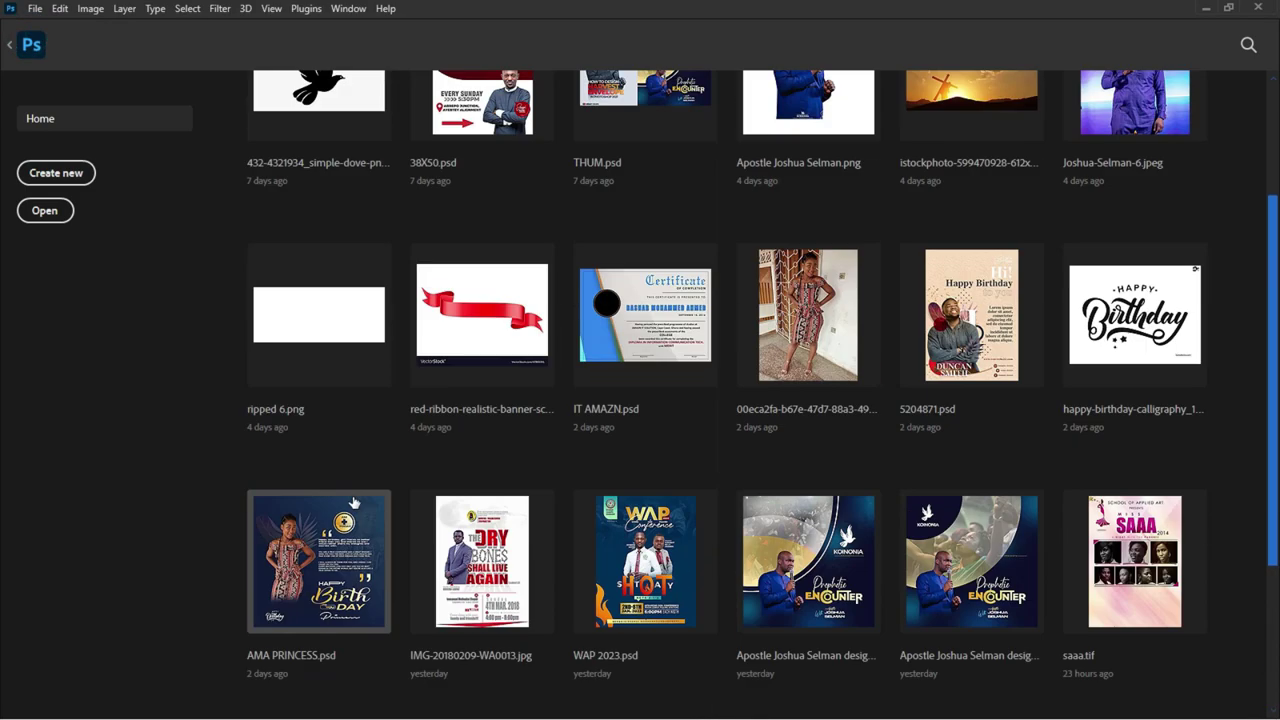
scroll(351, 507, "down", 5)
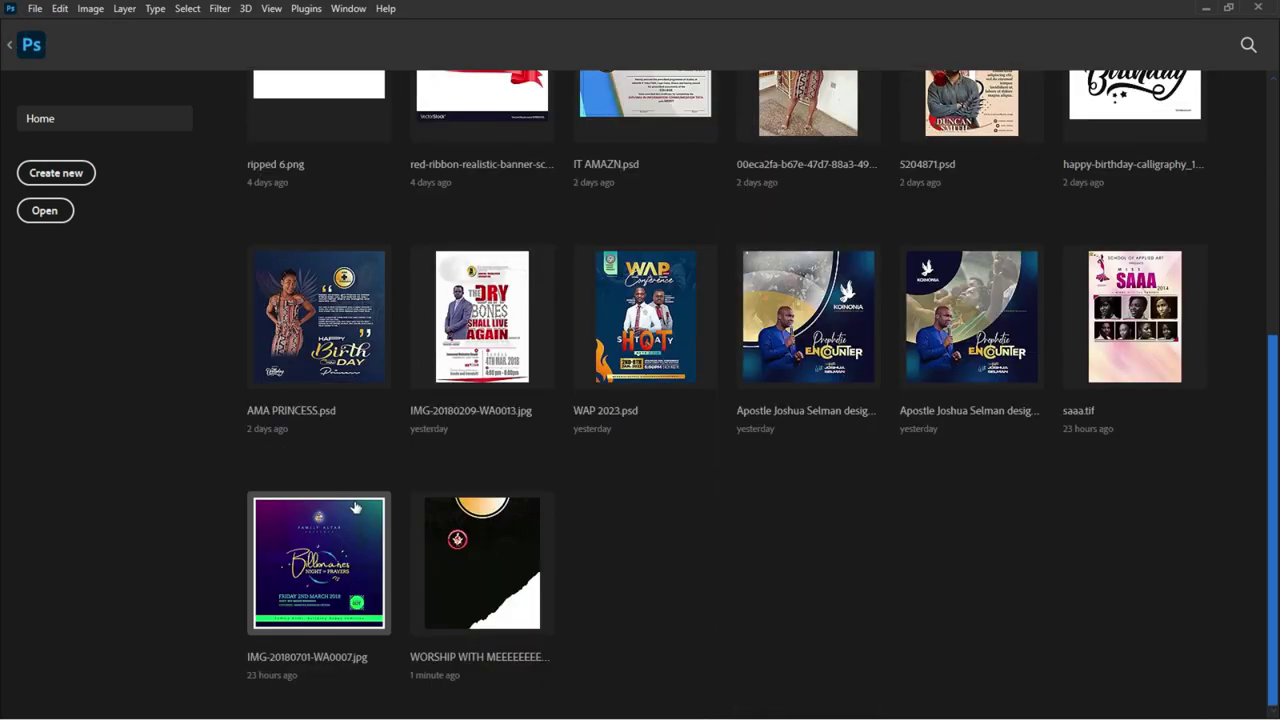
scroll(353, 508, "up", 4)
scroll(355, 508, "up", 1)
scroll(355, 508, "down", 5)
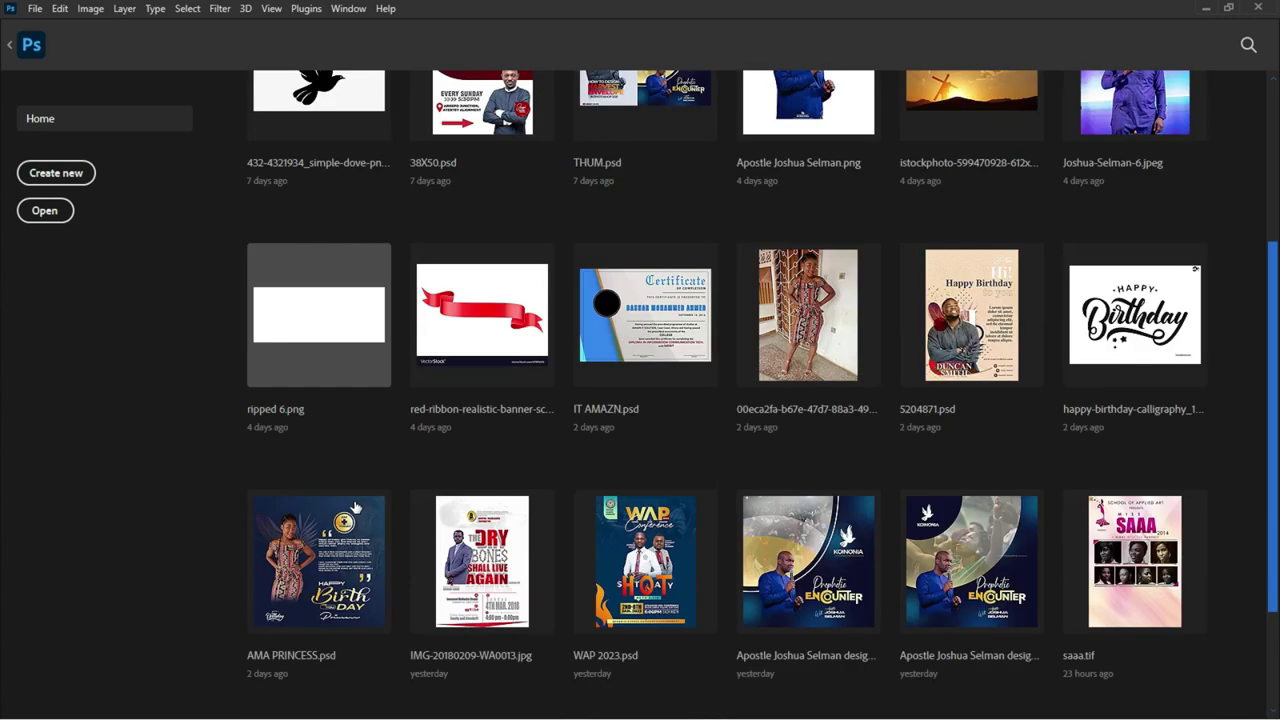
scroll(357, 508, "up", 2)
scroll(357, 508, "up", 3)
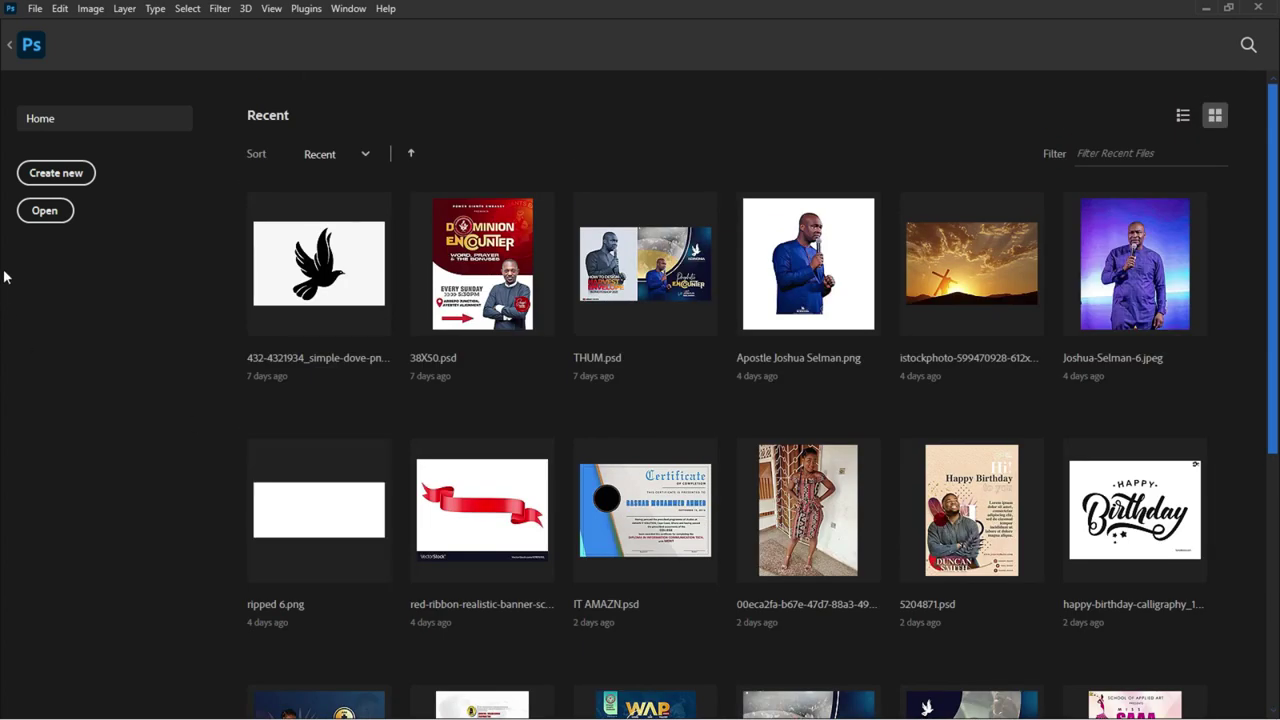
left_click(8, 48)
- Open WOMEN IN WORSHIP.jpg from the Desktop's ROURSES folder
left_click(35, 8)
left_click(52, 41)
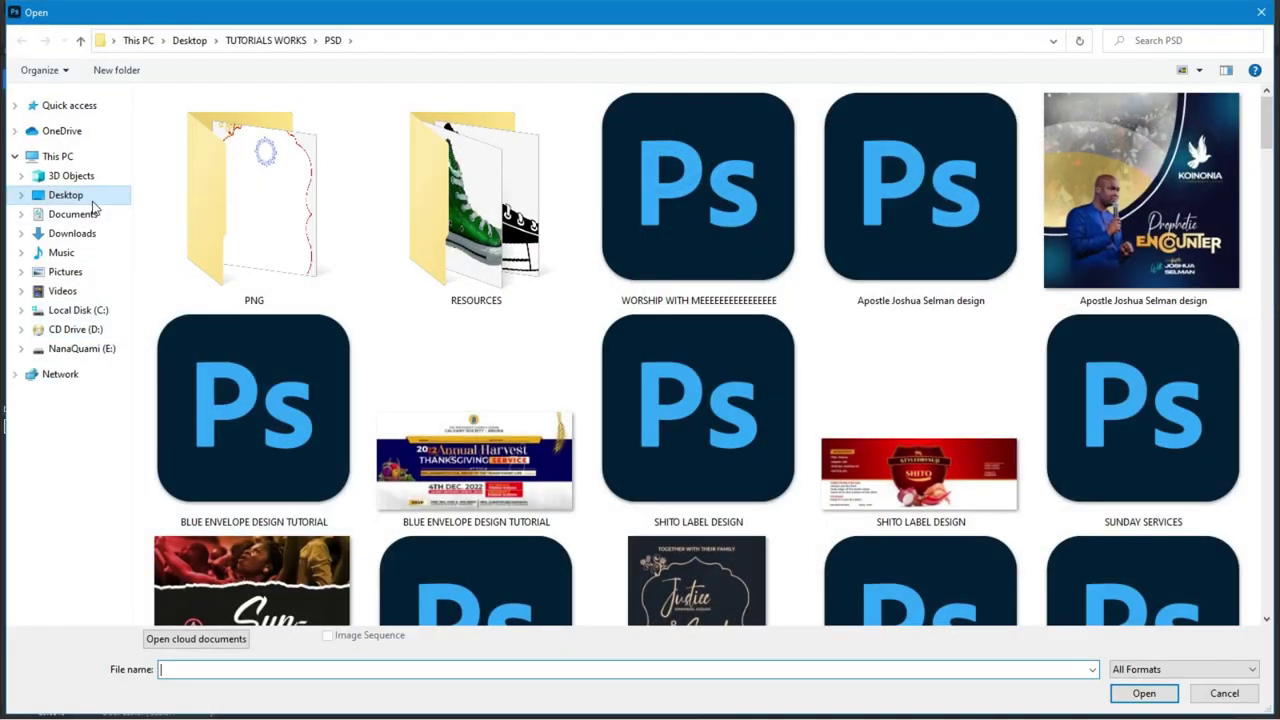
left_click(79, 42)
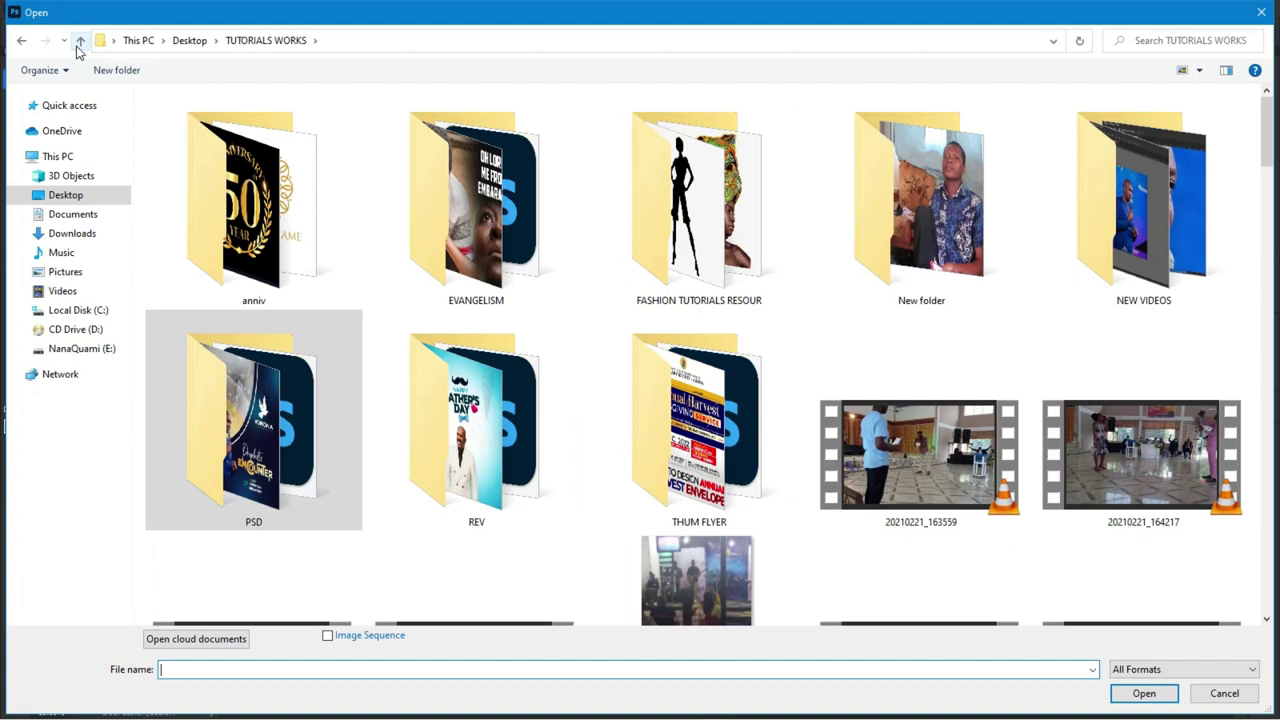
left_click(79, 42)
double_click(255, 430)
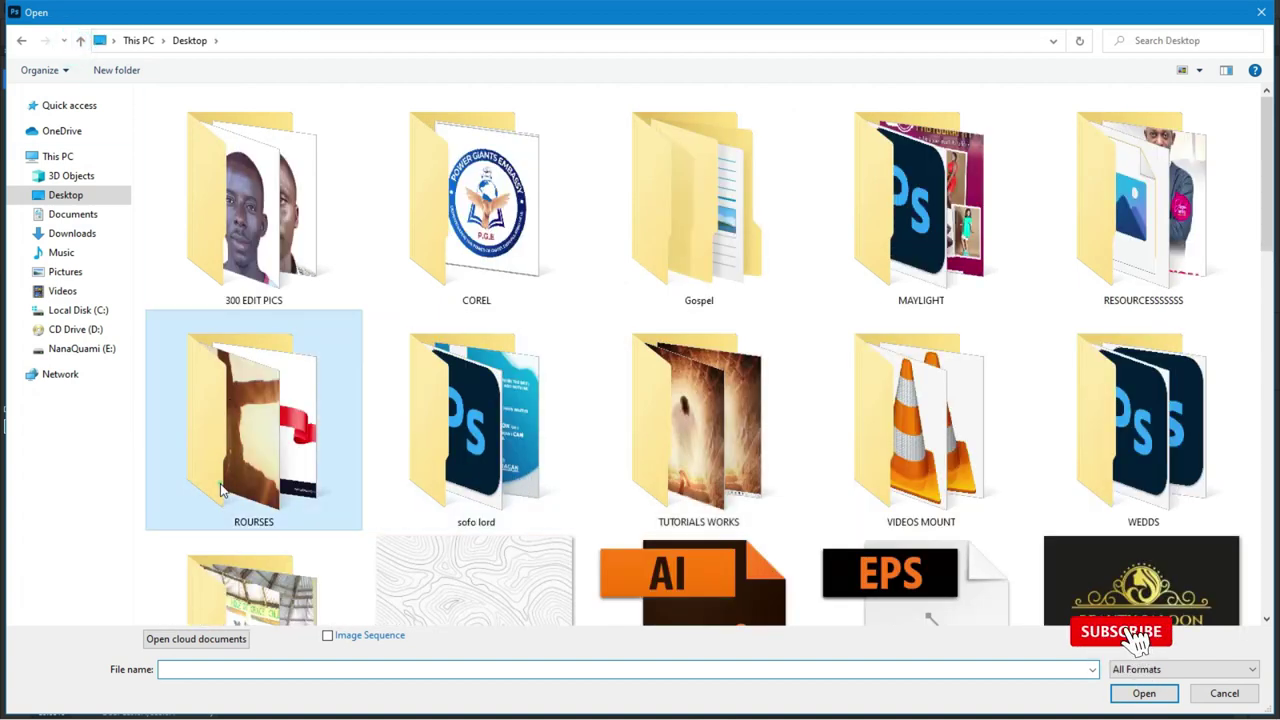
scroll(220, 525, "down", 3)
double_click(221, 525)
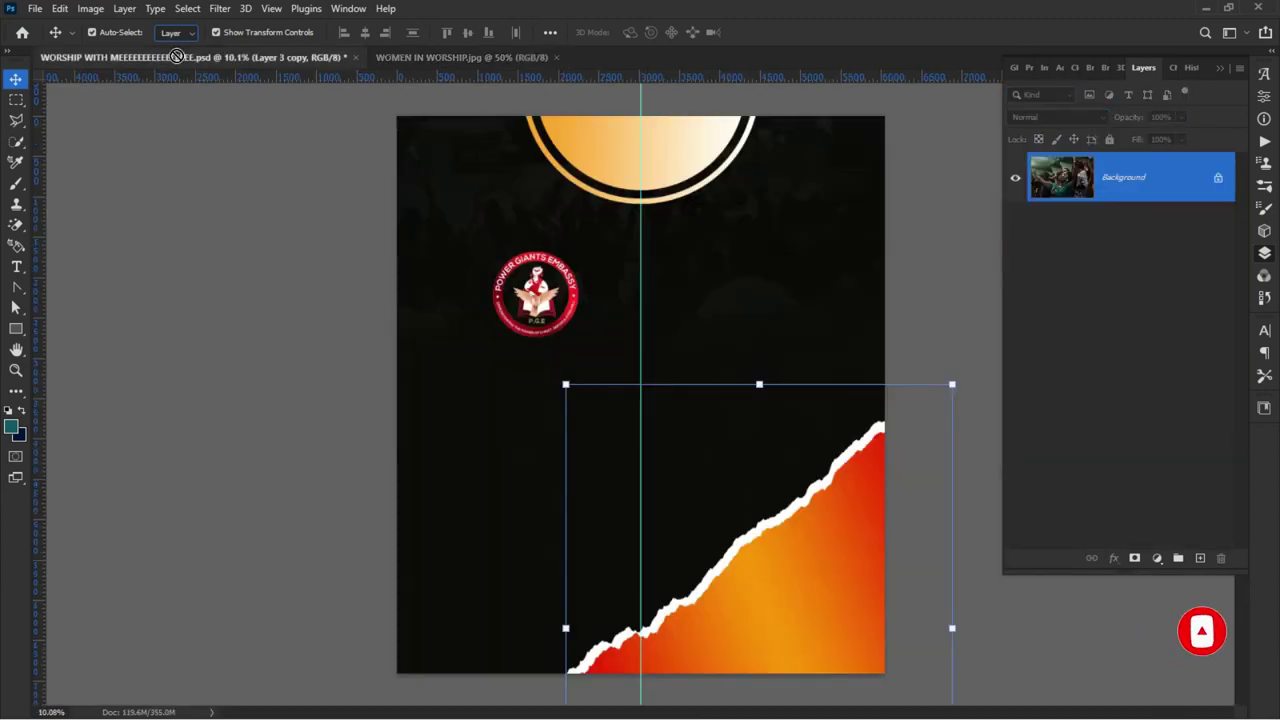
- Bring the WOMEN IN WORSHIP photo into the flyer as Layer 4 and enlarge it
left_click(176, 57)
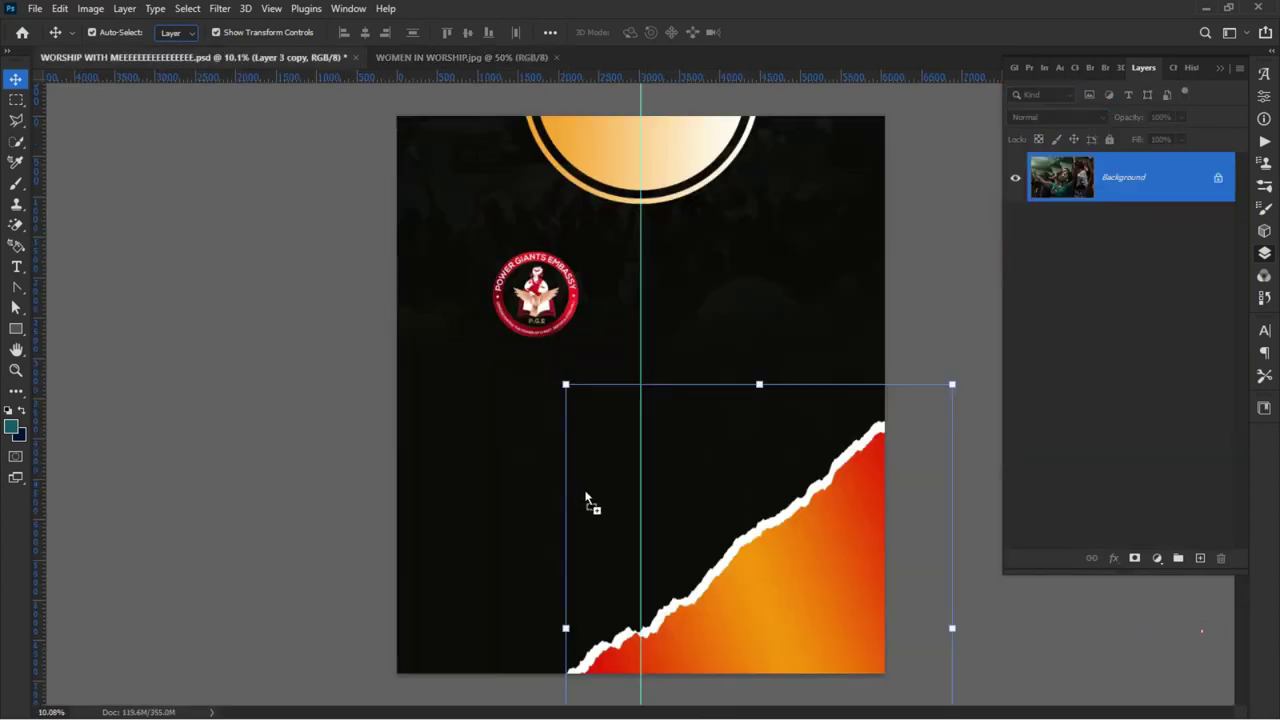
left_click_drag(728, 598, 742, 598)
left_click_drag(810, 633, 1040, 670)
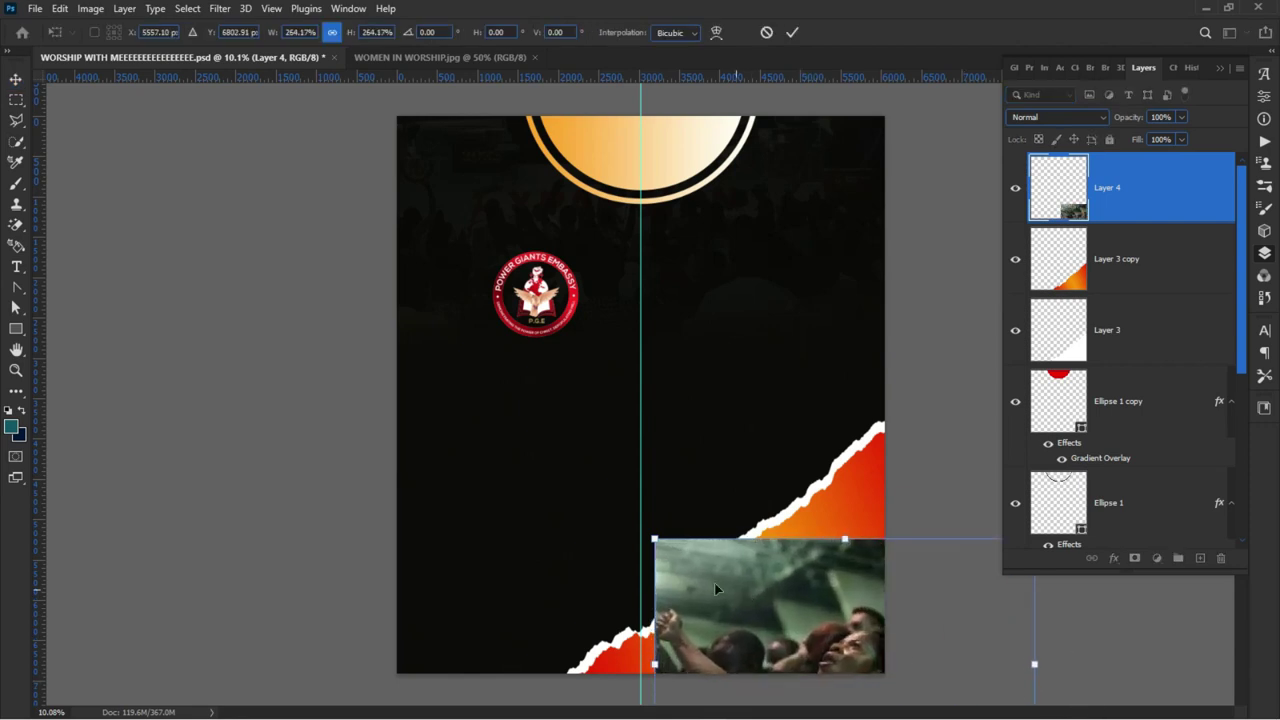
left_click_drag(653, 537, 463, 509)
key("Return")
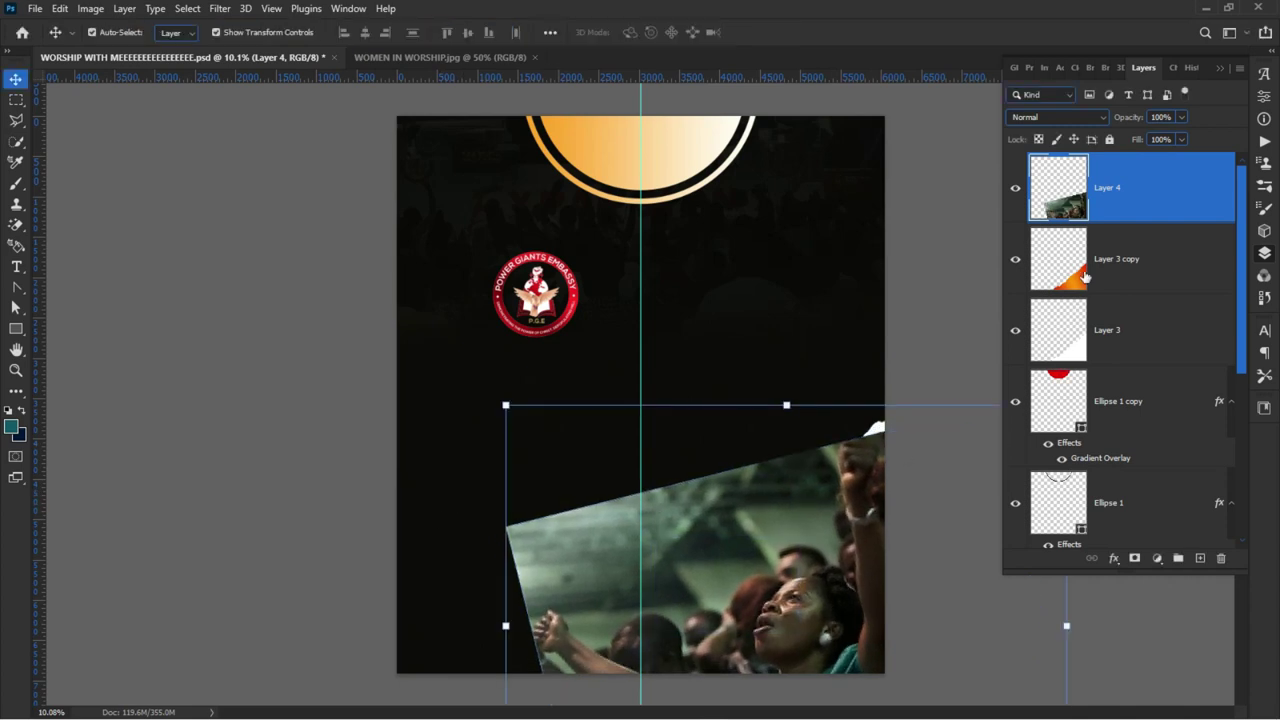
- Clip Layer 4 to the torn orange shape, reposition it, and blend it Hard Light at 75%
right_click(1163, 195)
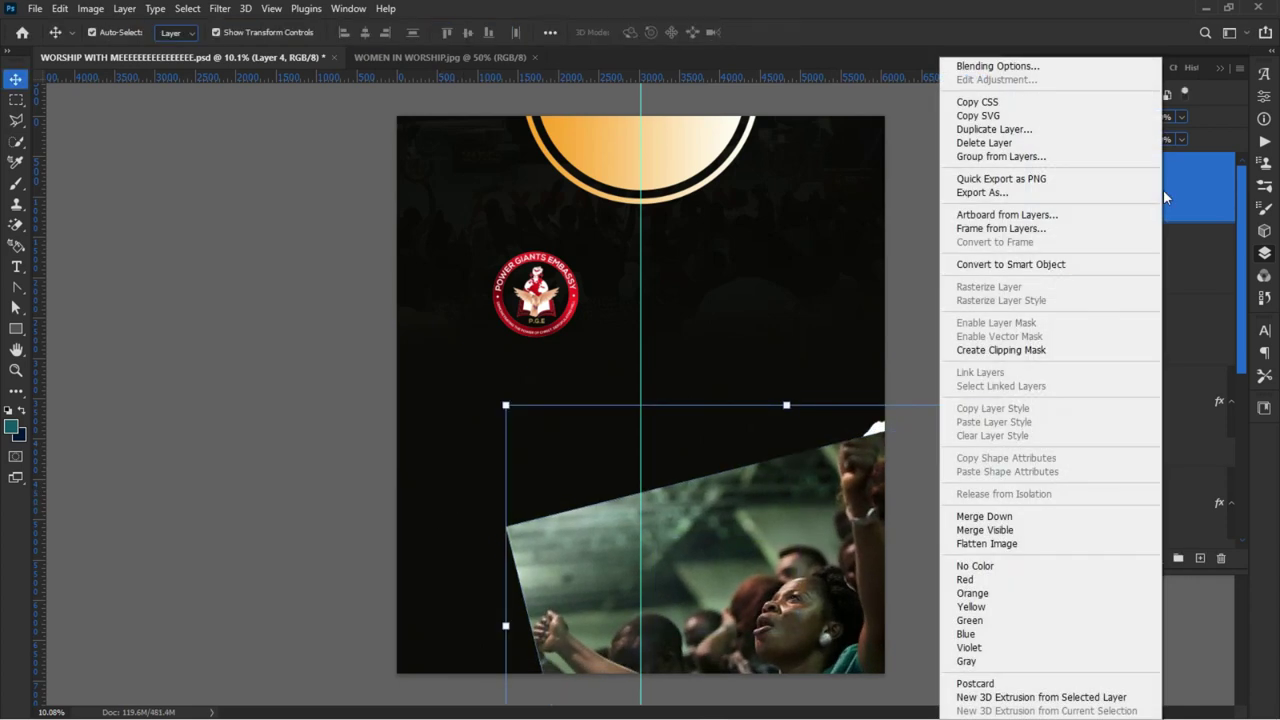
left_click(988, 350)
key("ctrl+minus")
left_click_drag(766, 618, 767, 558)
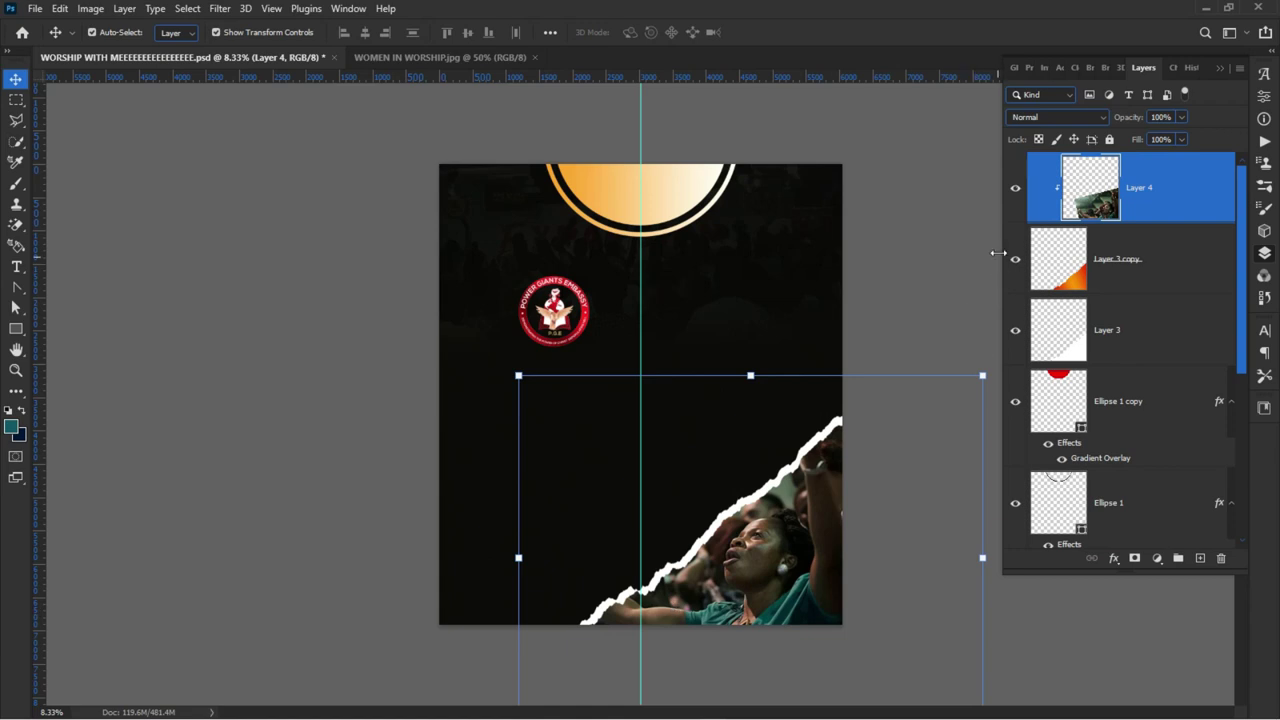
left_click(1048, 116)
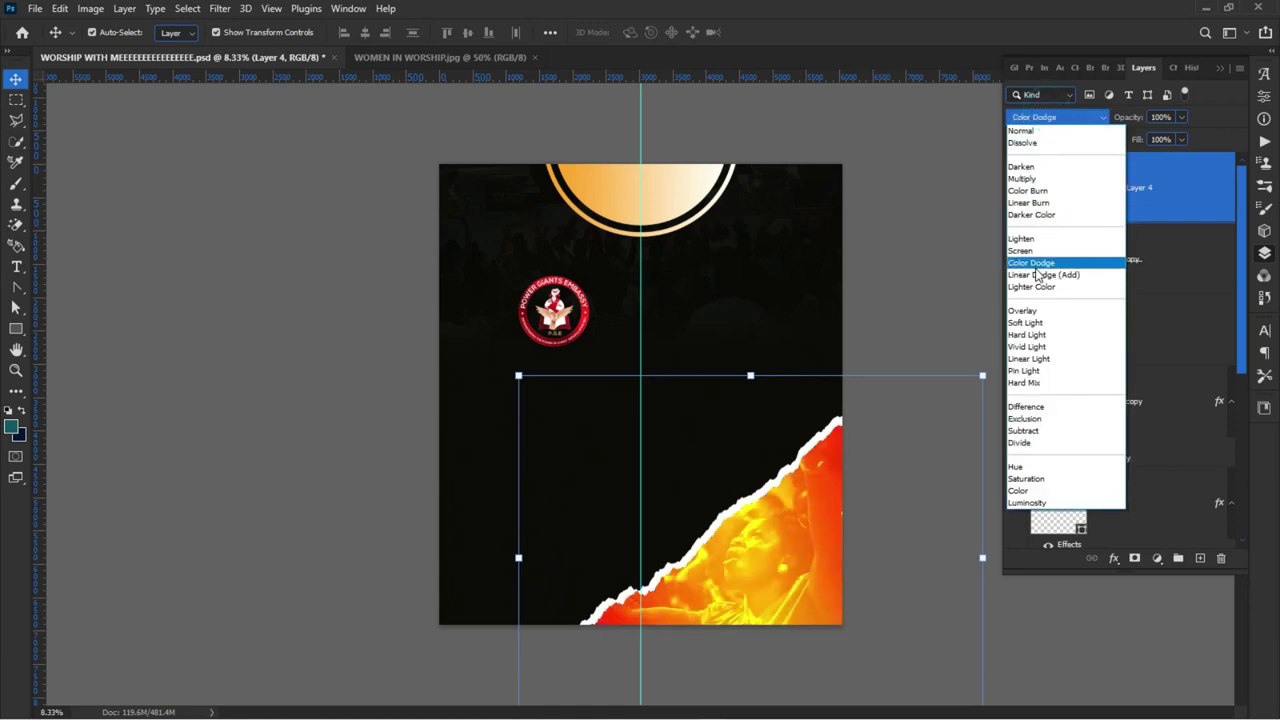
left_click(1034, 338)
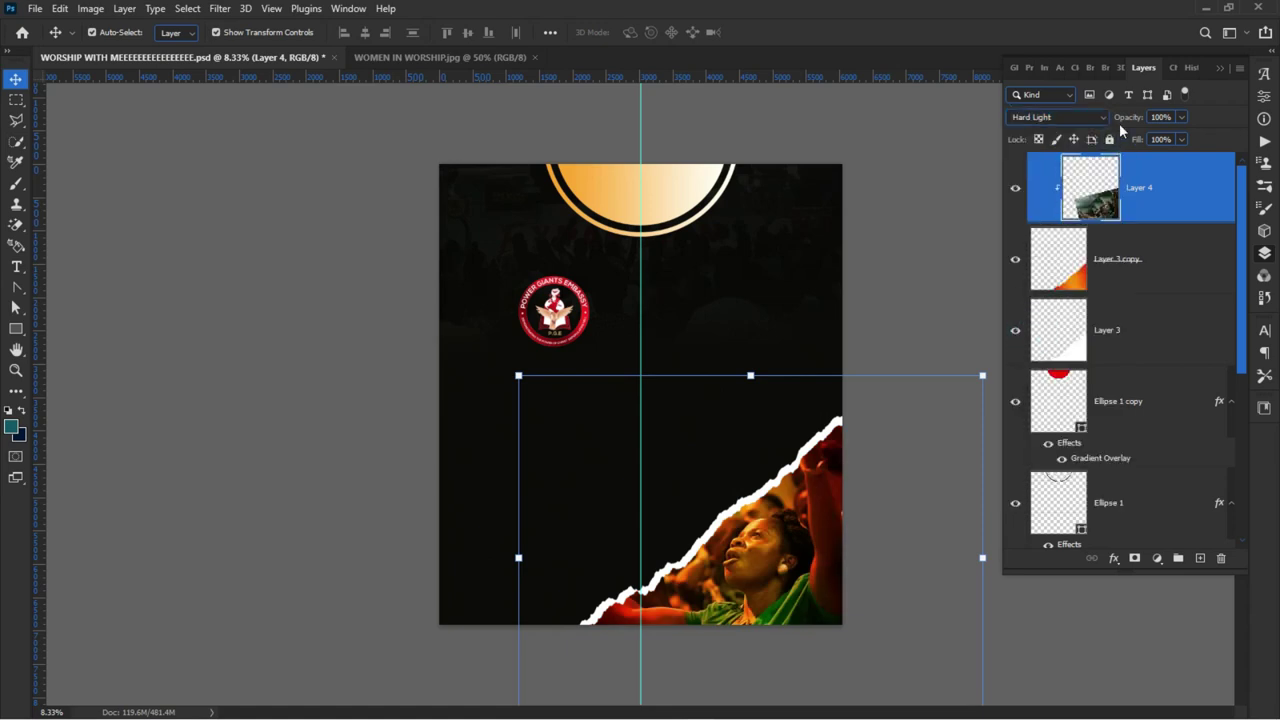
left_click_drag(1128, 122, 1107, 134)
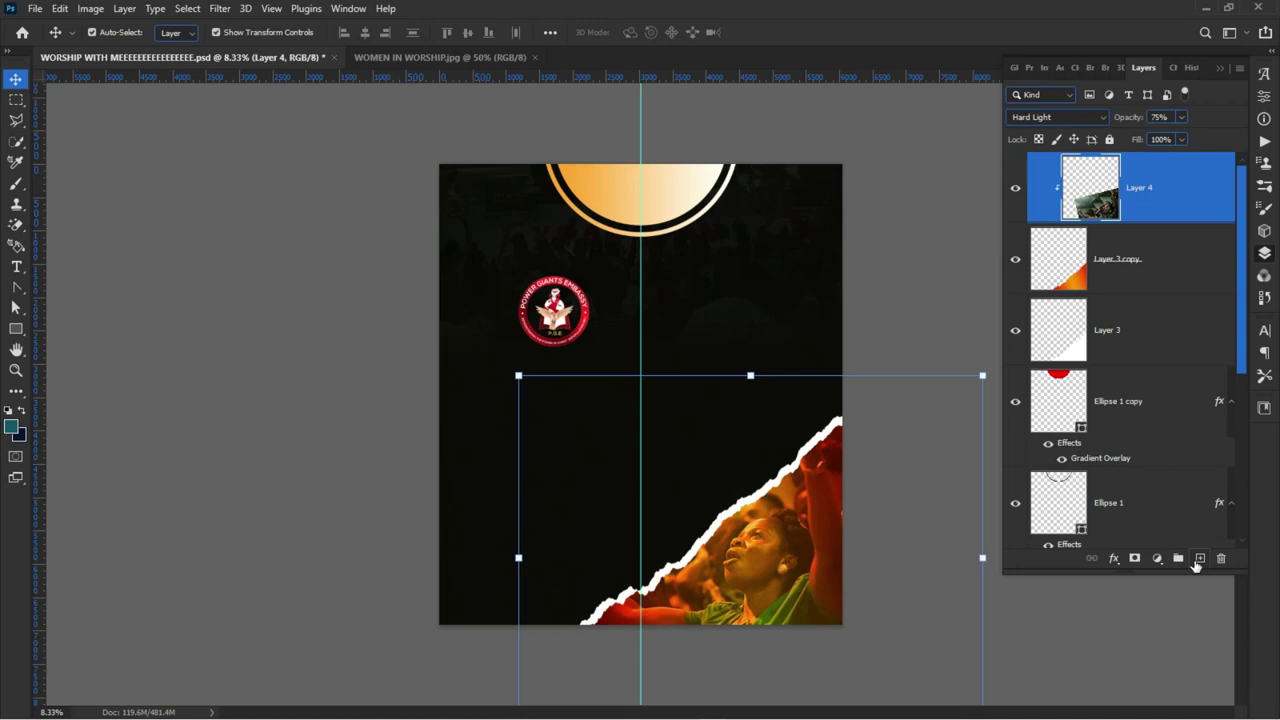
- Add a new Layer 5 and clip it above the crowd photo
left_click(1200, 560)
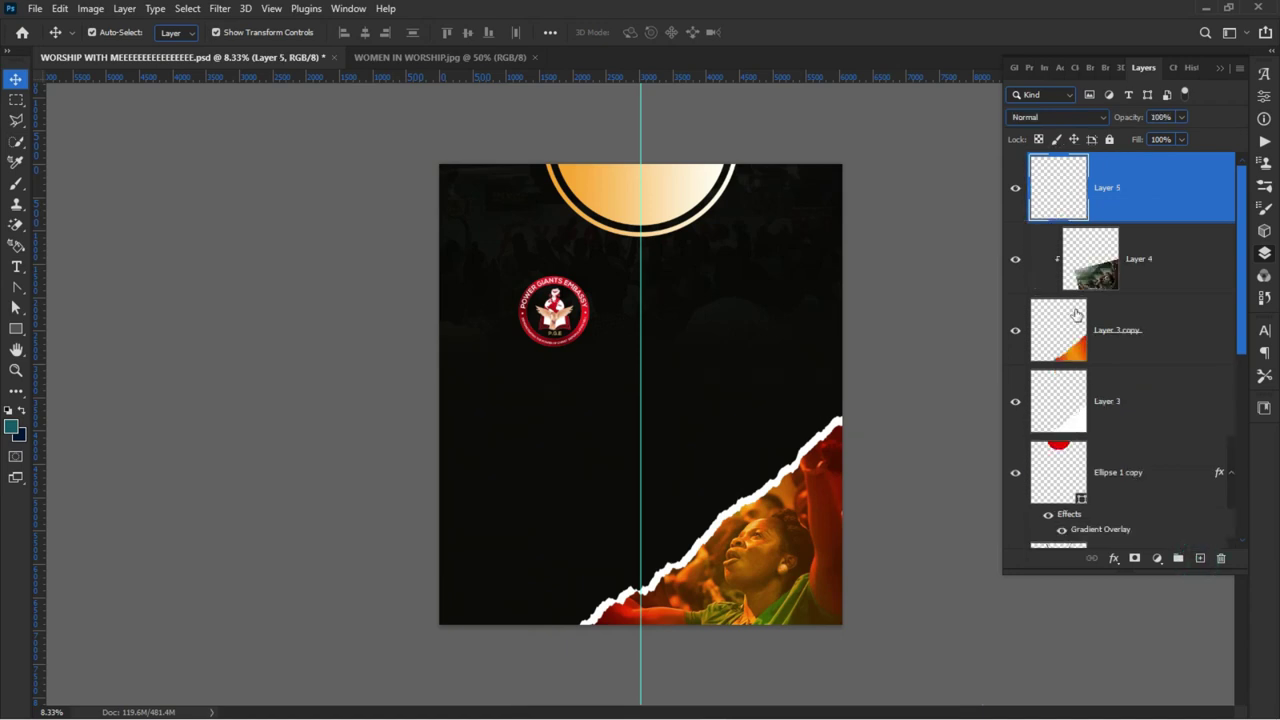
left_click_drag(1107, 193, 1107, 265)
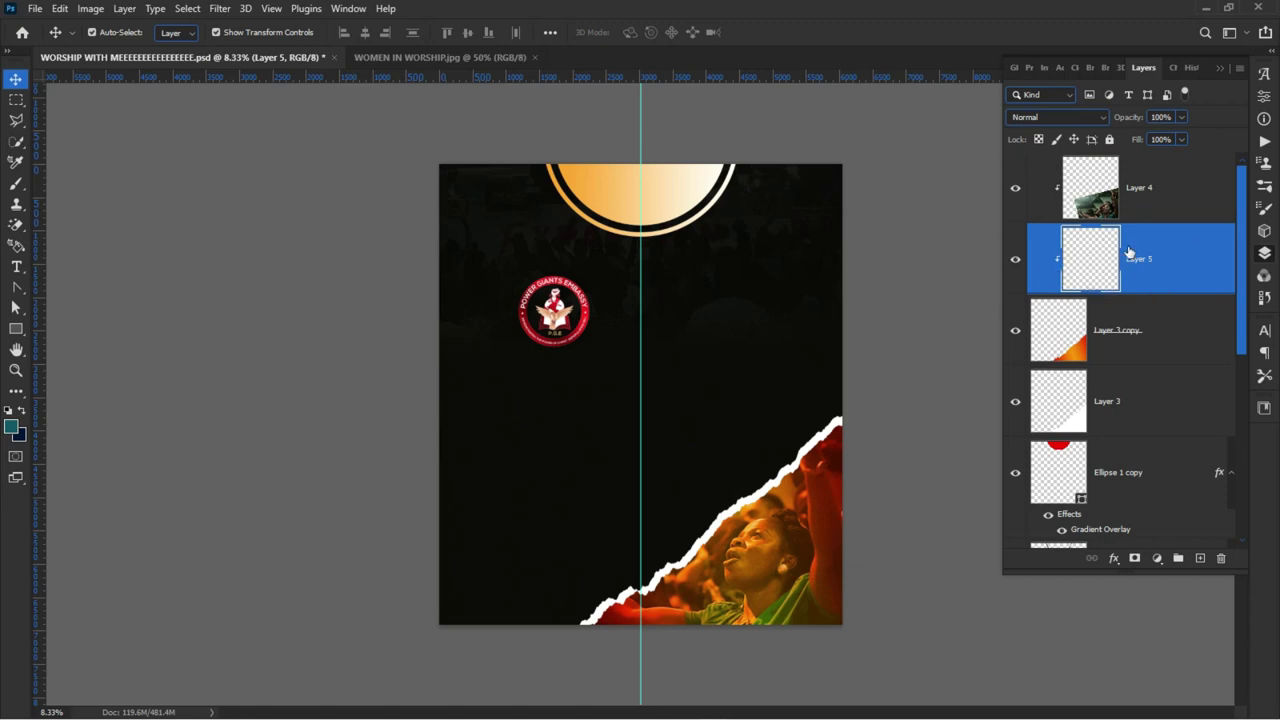
left_click(1074, 339)
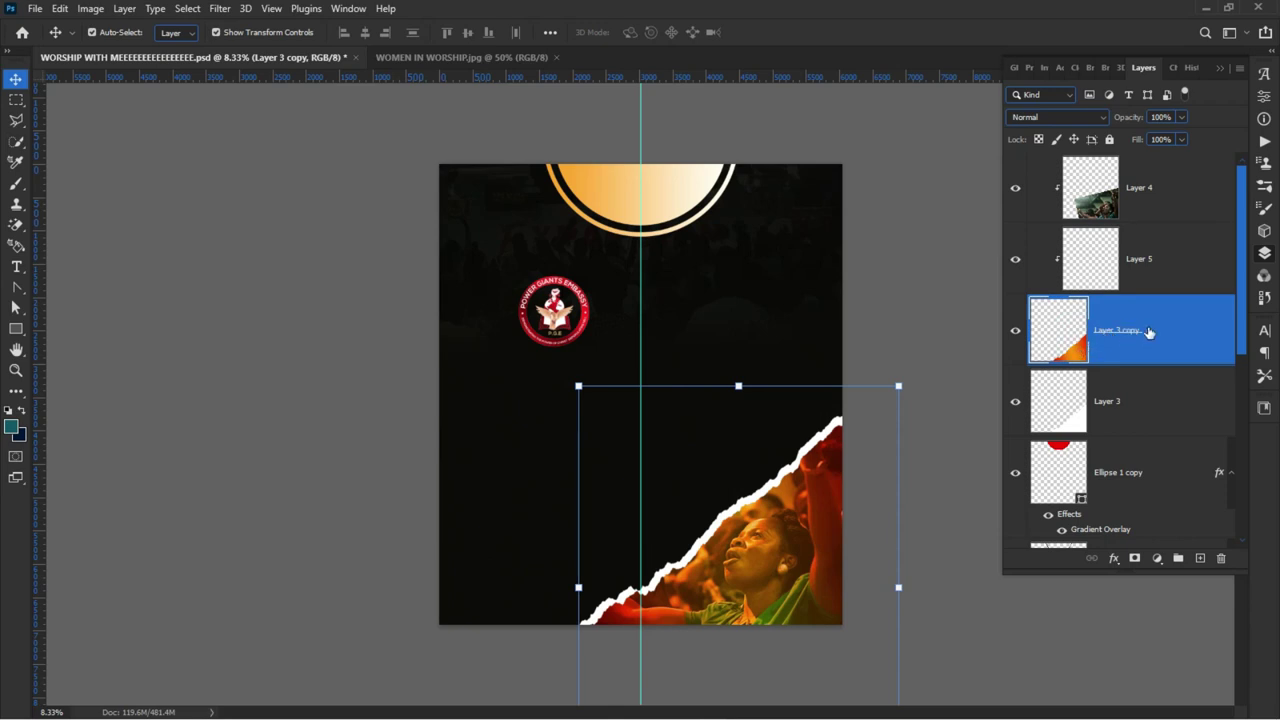
left_click_drag(1139, 277, 1125, 185)
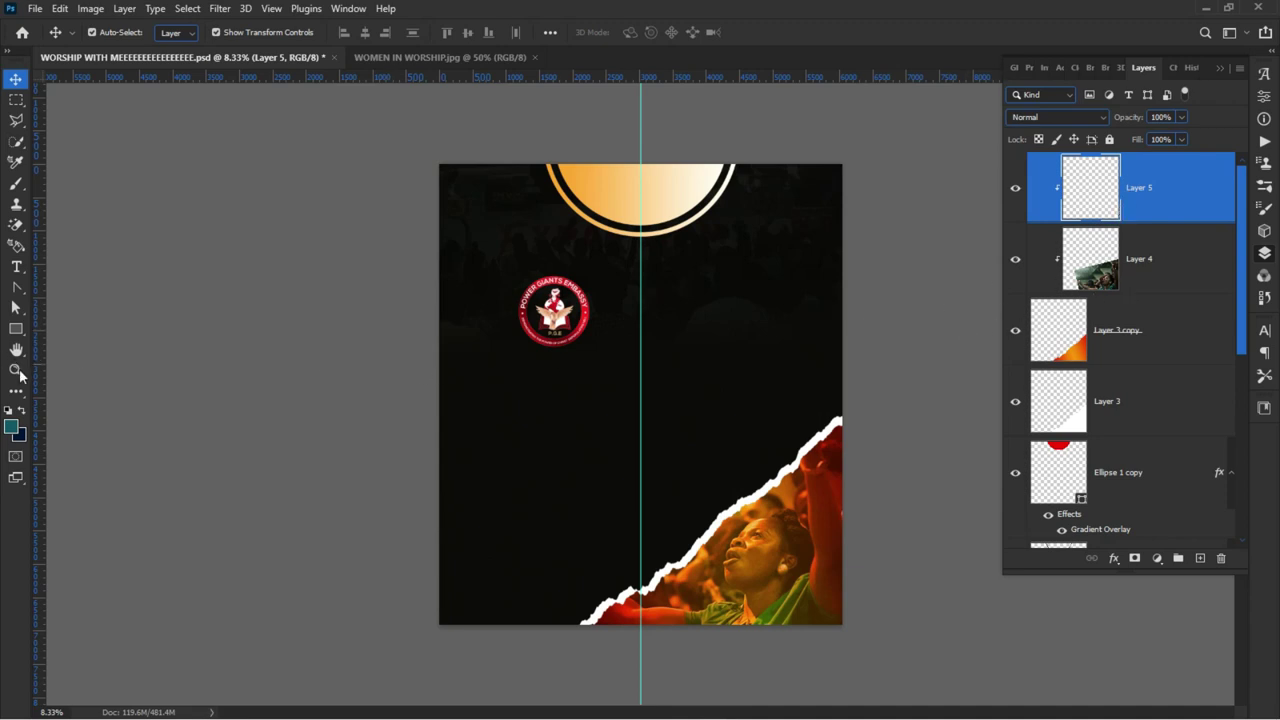
- Paint a purple glow over the photo's right side with a soft brush
left_click(13, 429)
left_click_drag(1015, 366, 1018, 351)
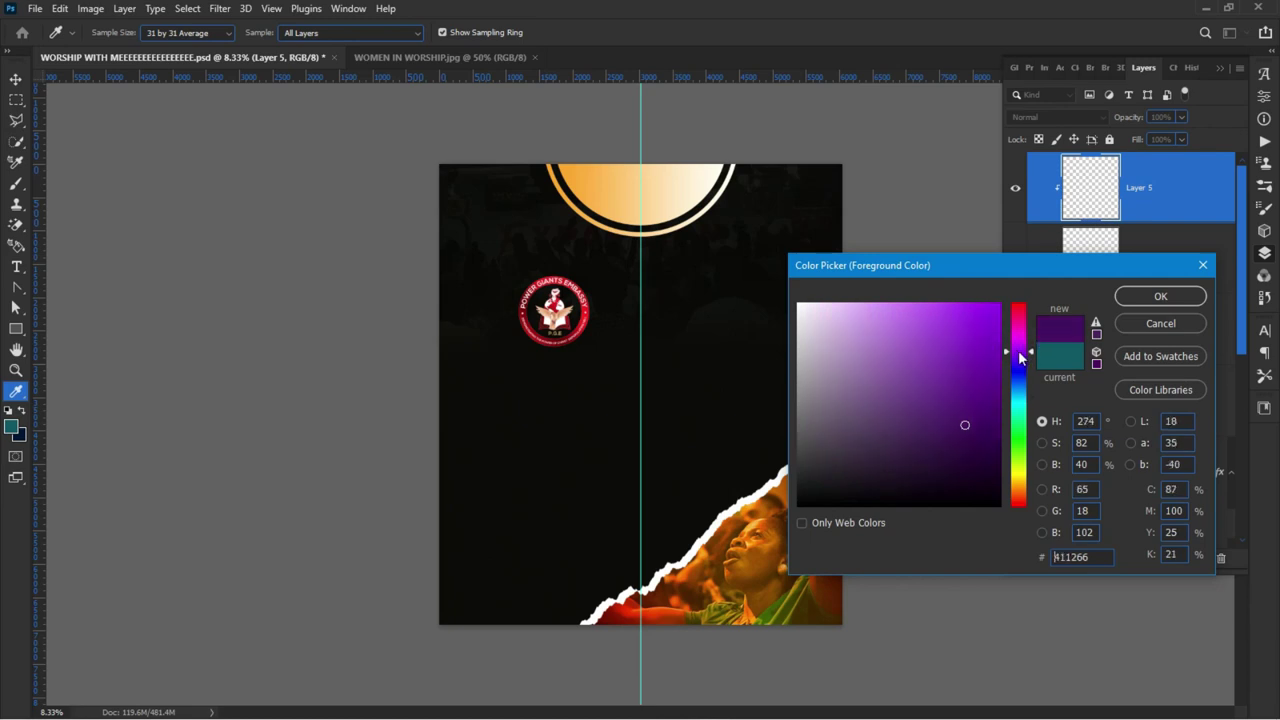
left_click_drag(1002, 410, 1032, 415)
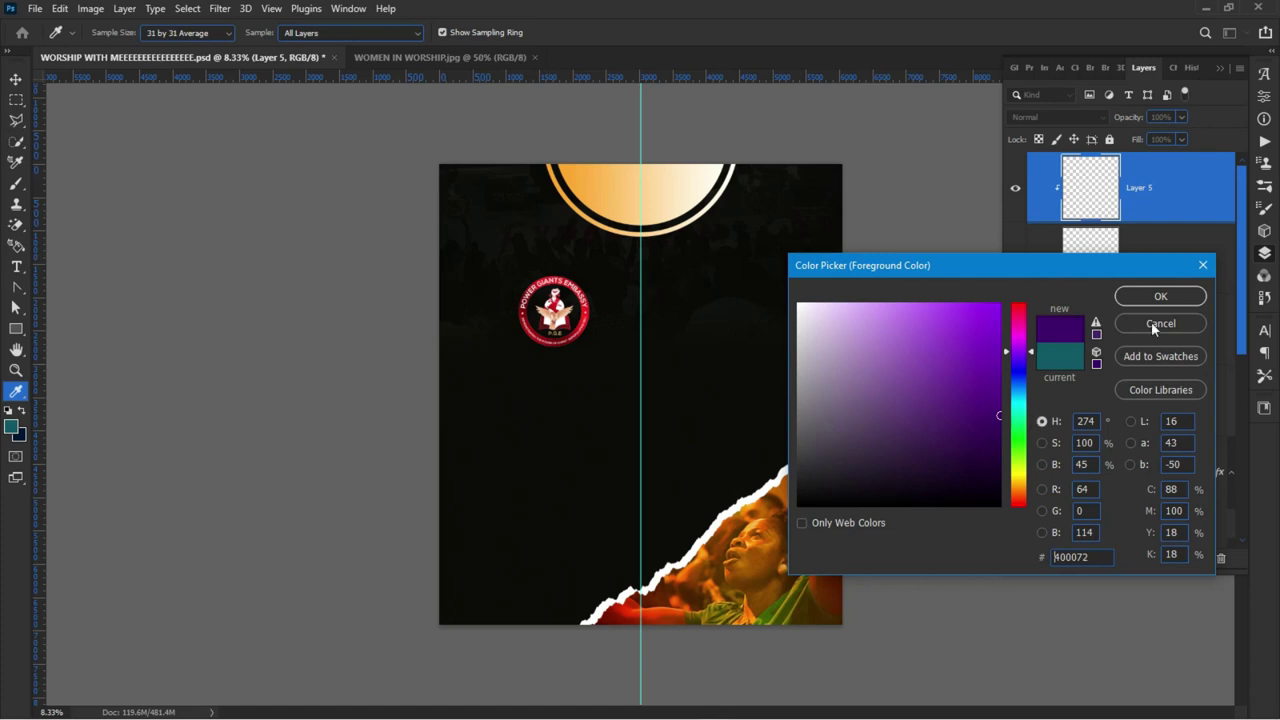
left_click(1140, 297)
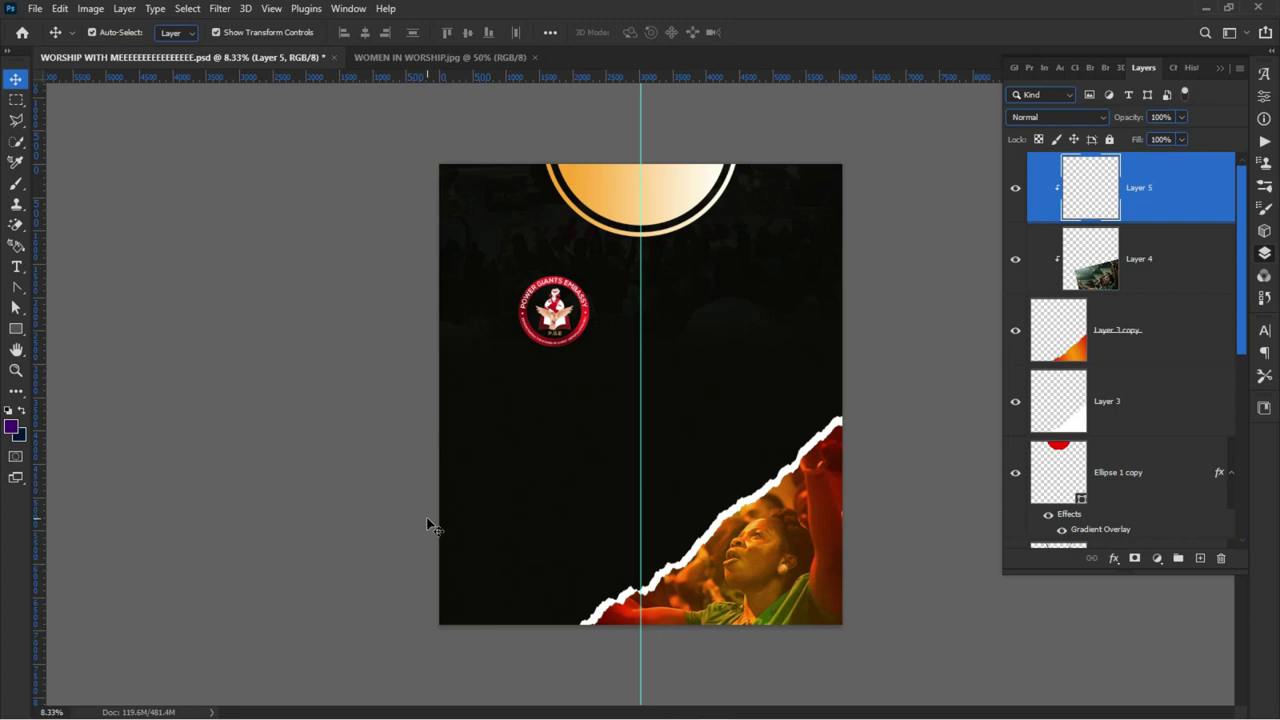
key("b")
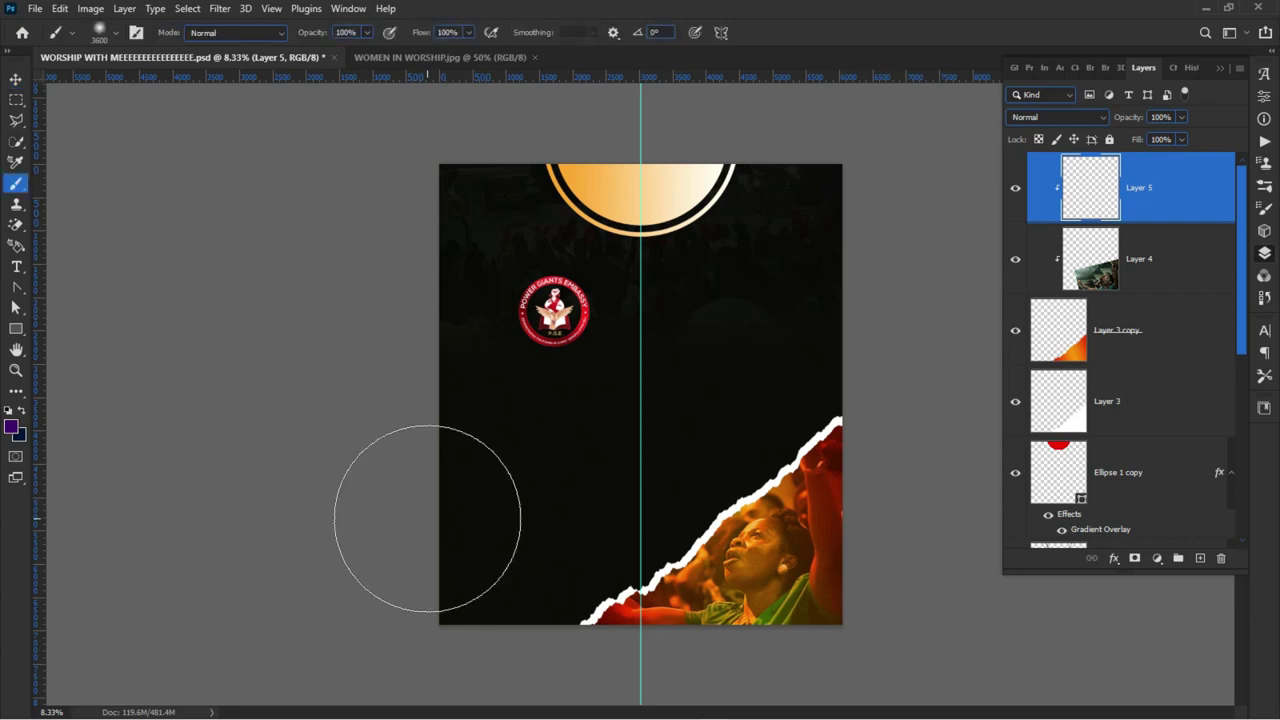
left_click(846, 471)
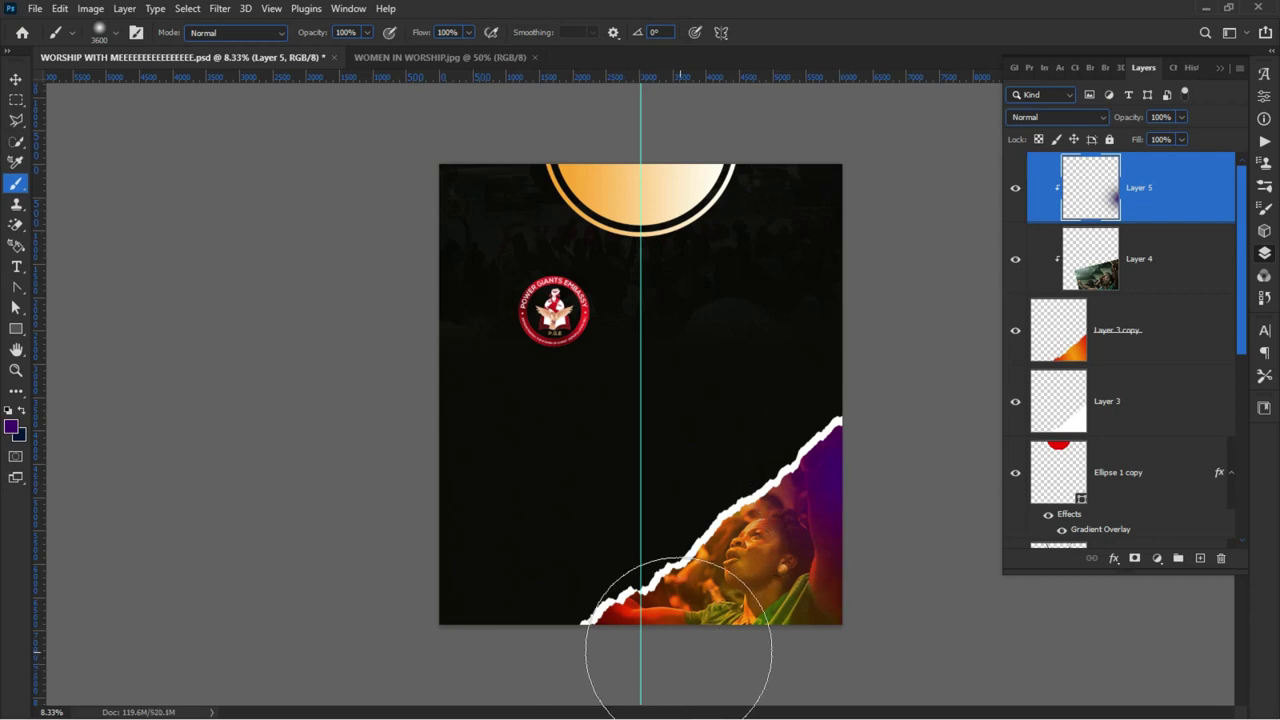
- Brush magenta over the bottom-right area and dark plum (3d013c) along the flyer's bottom
left_click(12, 429)
left_click_drag(1016, 362, 1015, 336)
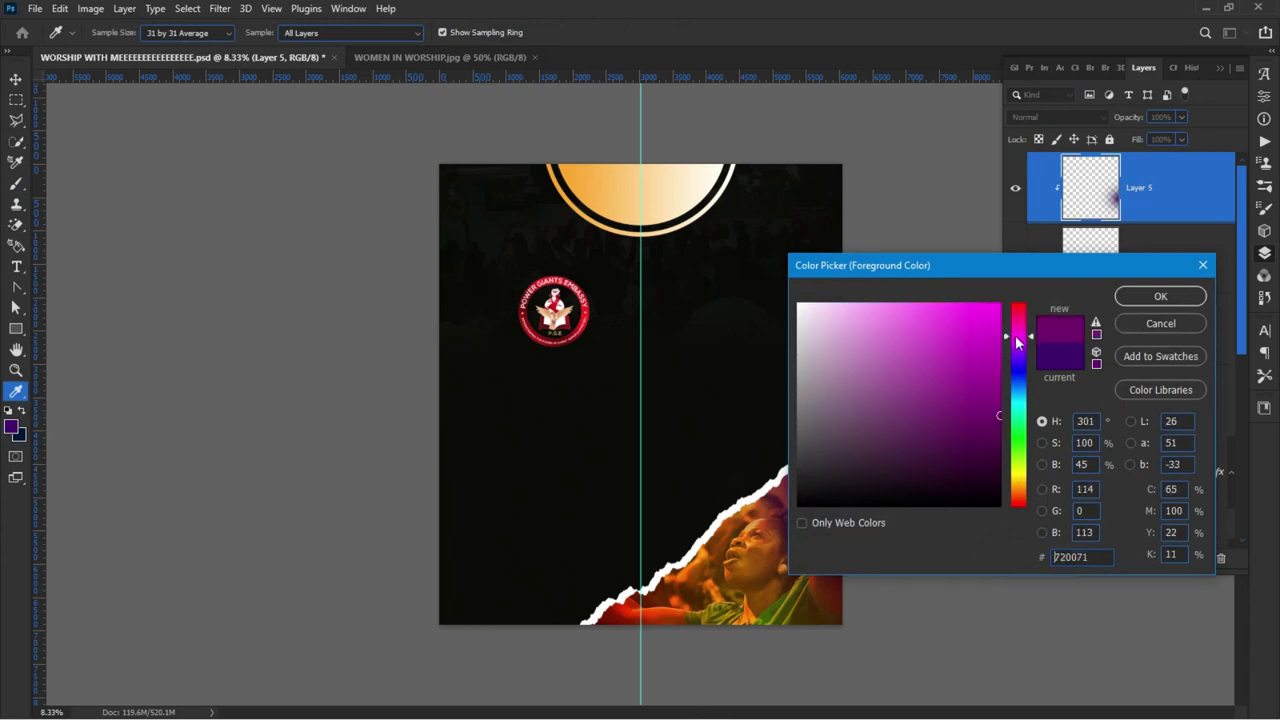
left_click(998, 367)
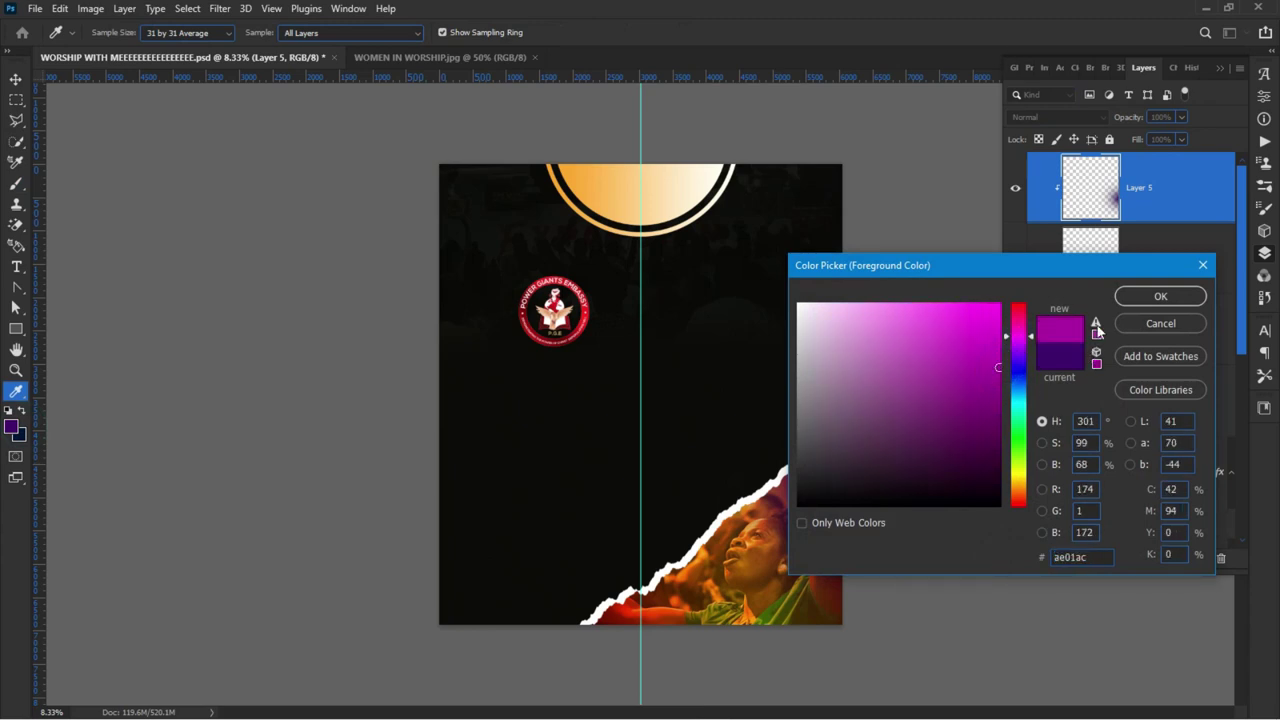
left_click(1160, 296)
left_click_drag(757, 543, 584, 650)
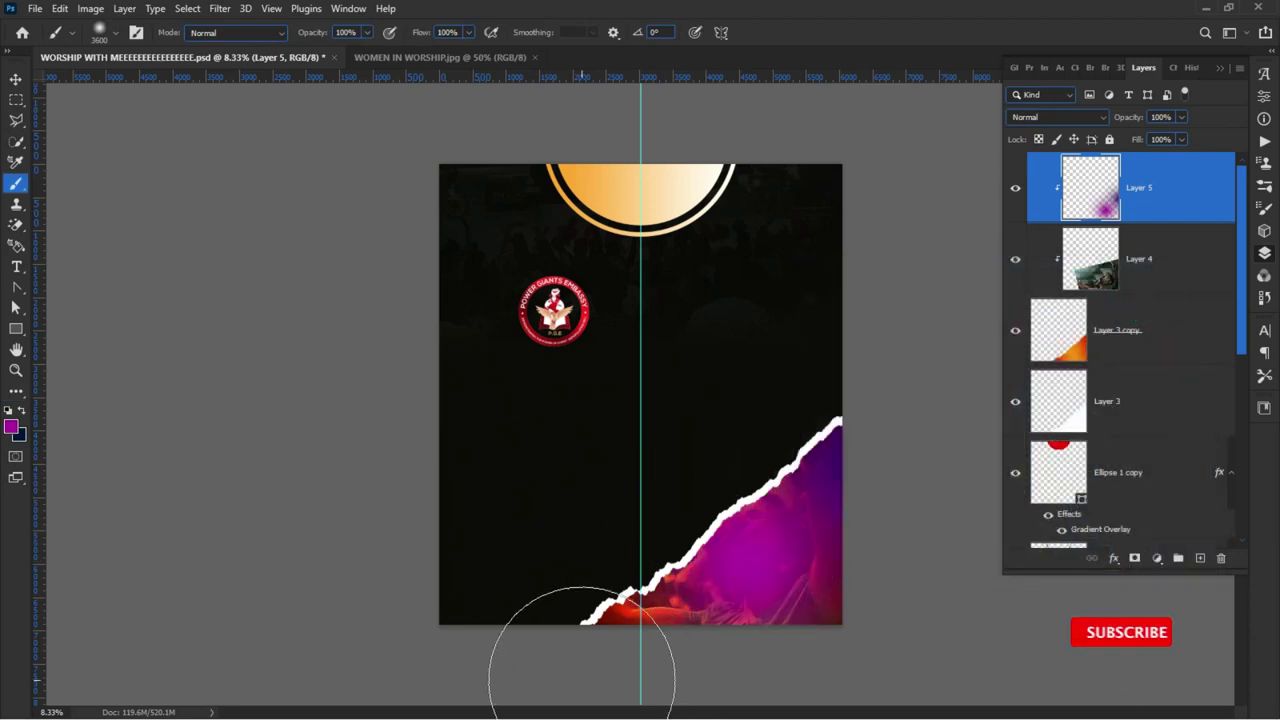
left_click(12, 427)
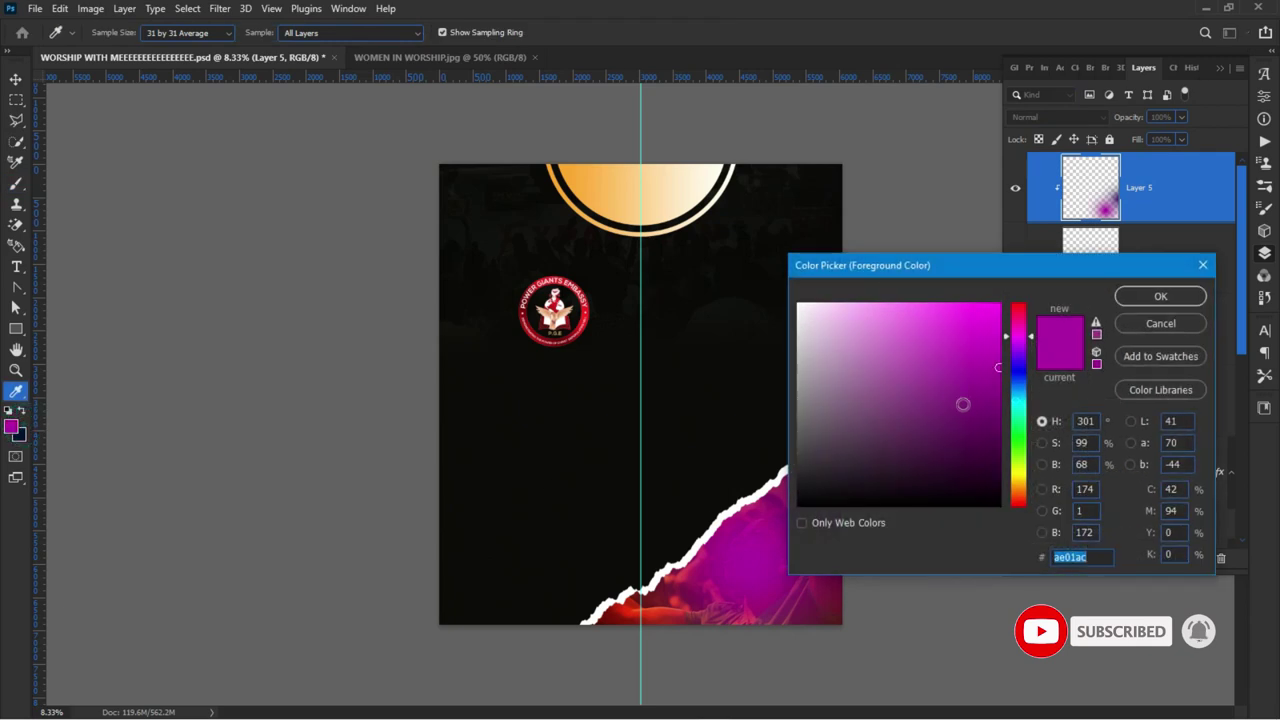
left_click_drag(974, 440, 998, 458)
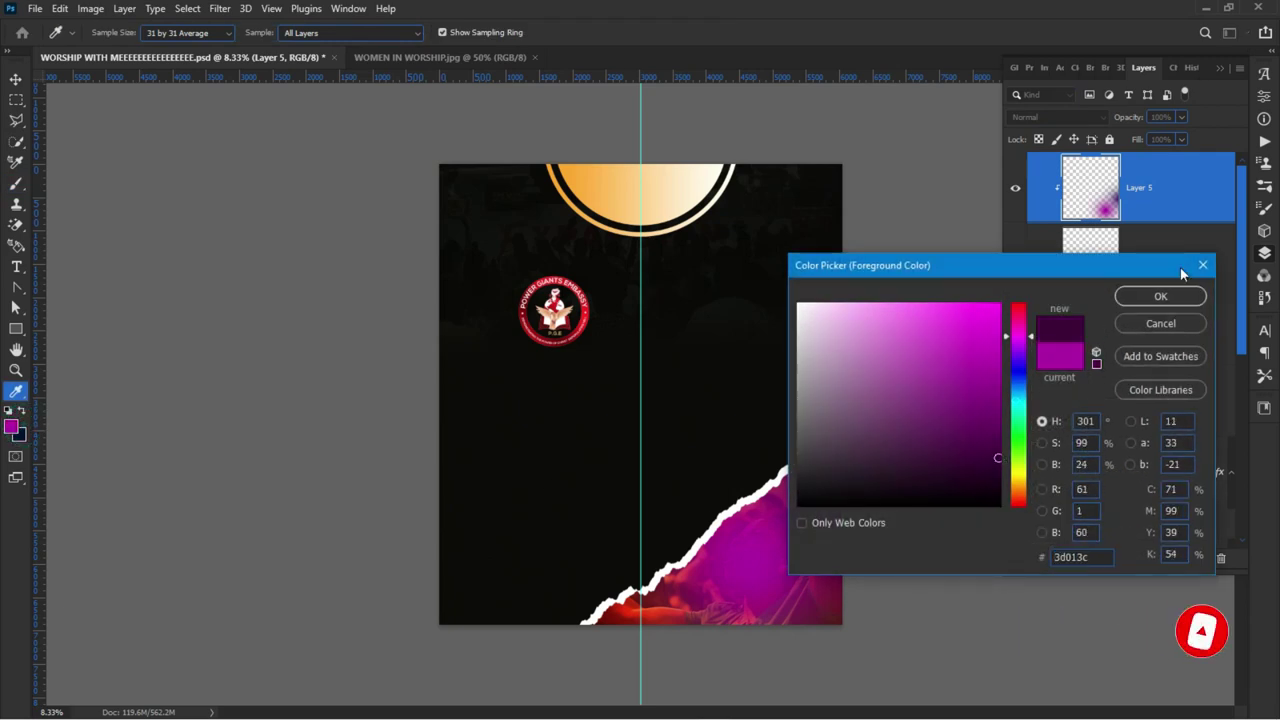
left_click(1164, 290)
left_click(557, 614)
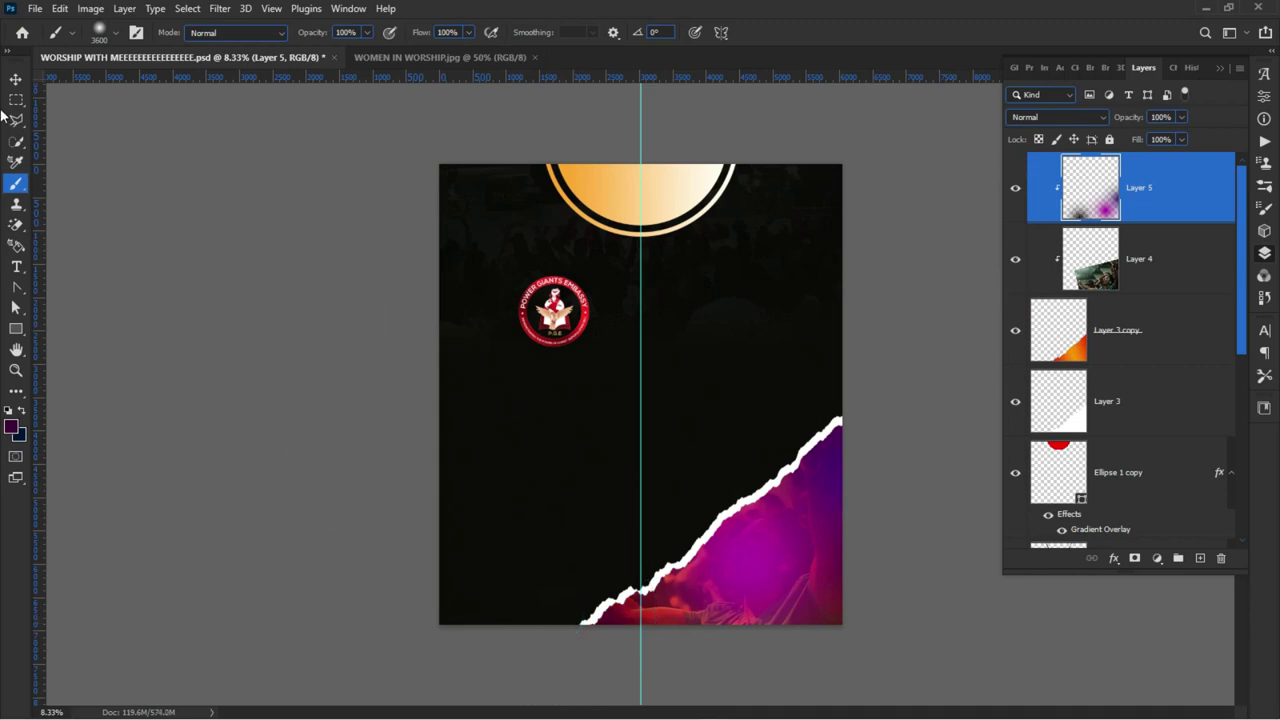
left_click(15, 78)
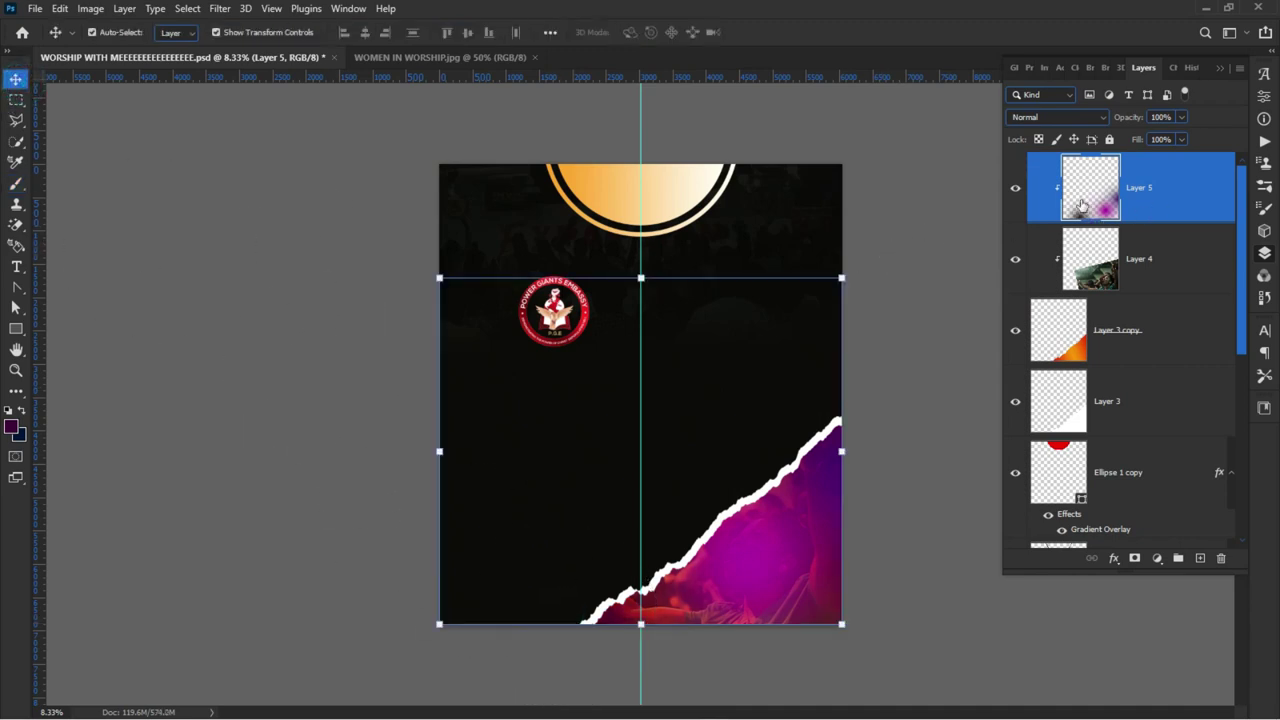
- Set the purple paint layer (Layer 5) to the Screen blend mode and fit the flyer in view
left_click(1066, 117)
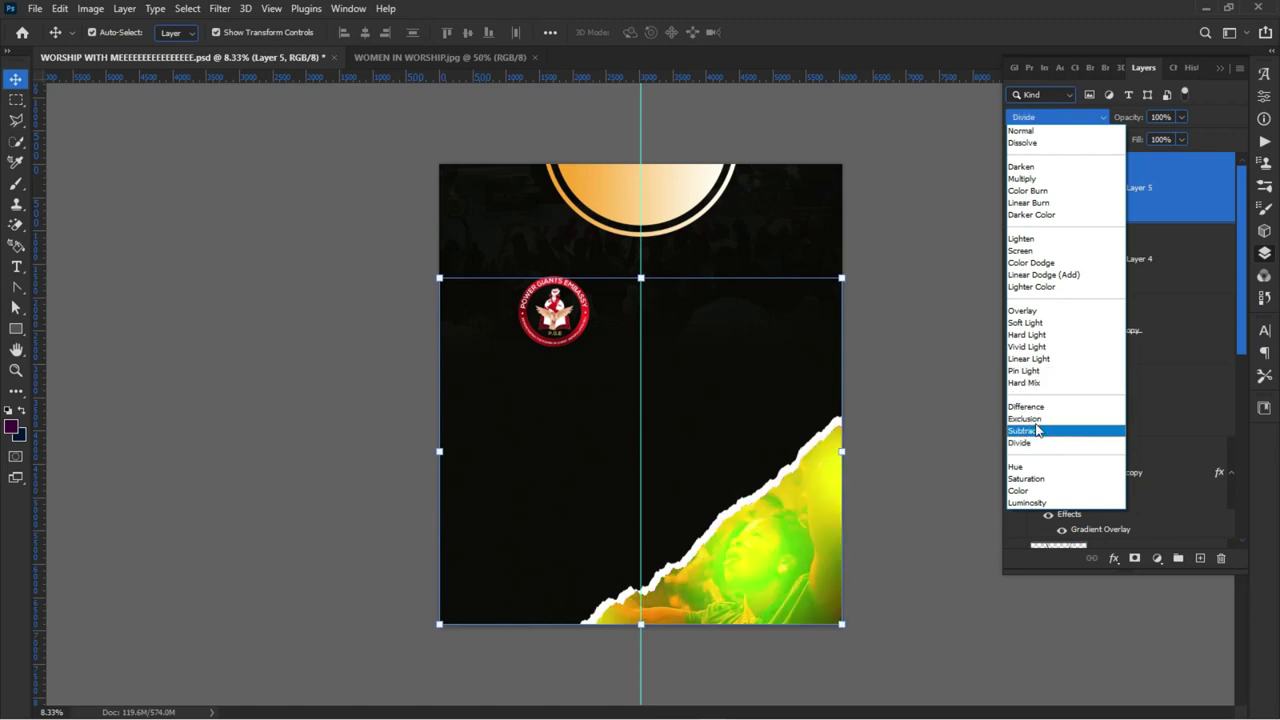
left_click(1030, 251)
left_click(325, 522)
key("ctrl+0")
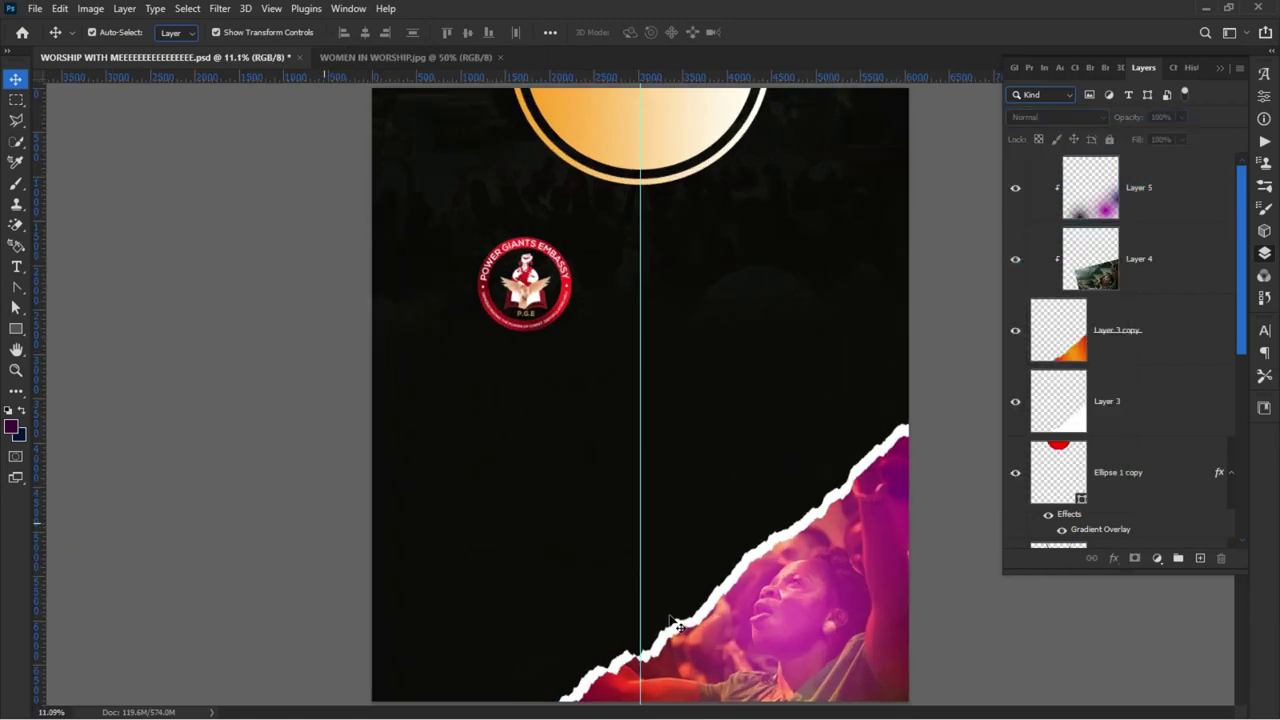
key("ctrl+0")
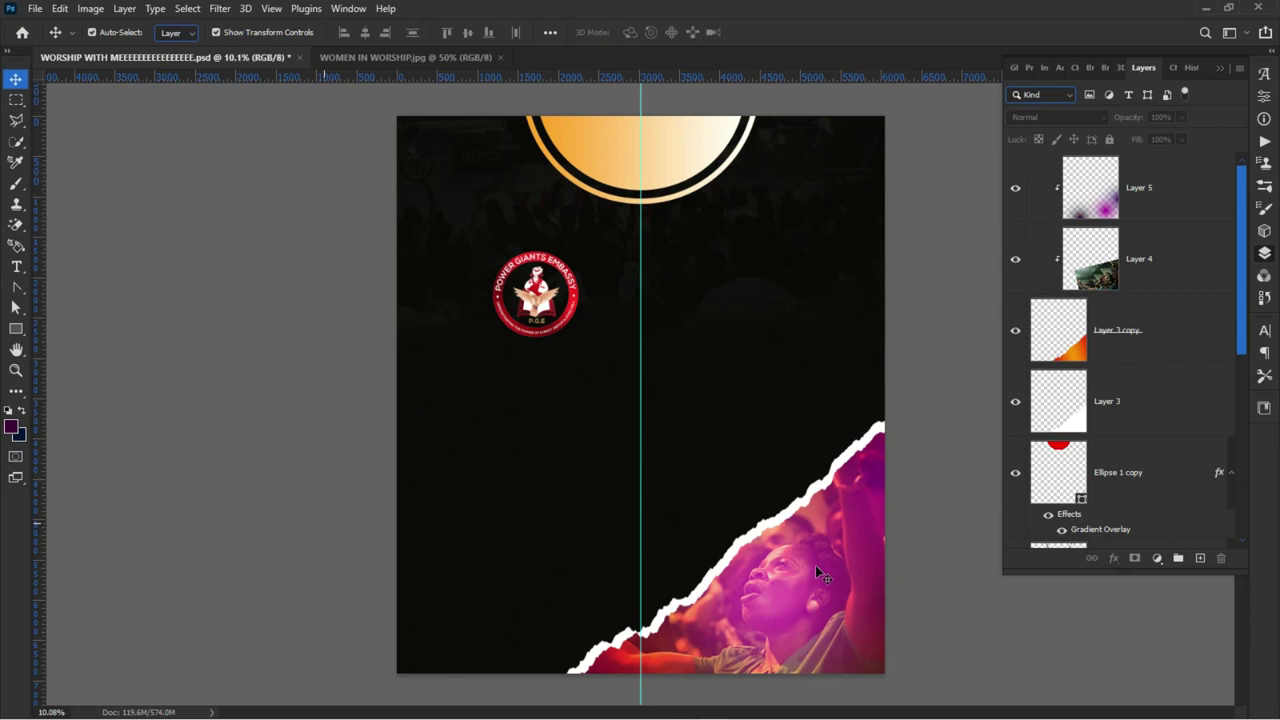
- Lower Layer 5's opacity to about 69% and raise the Layer 4 crowd photo to 100%
left_click(1209, 187)
left_click_drag(1135, 120, 1117, 126)
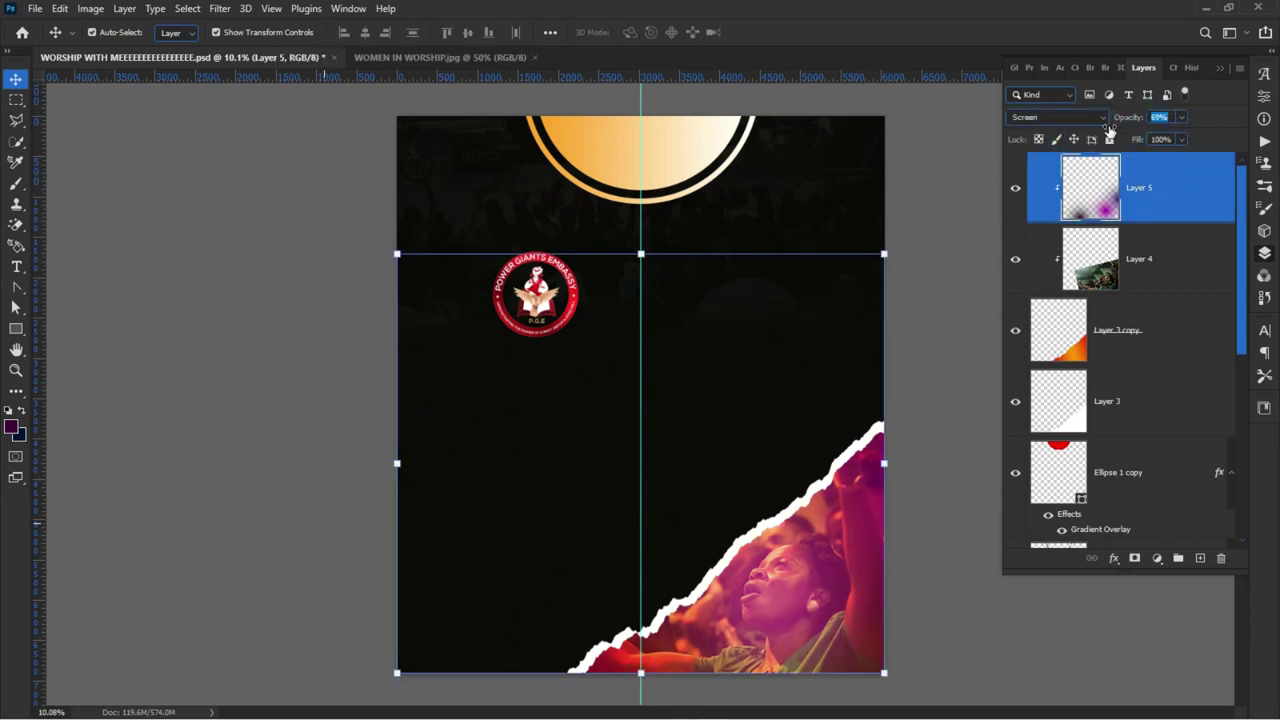
left_click(1126, 281)
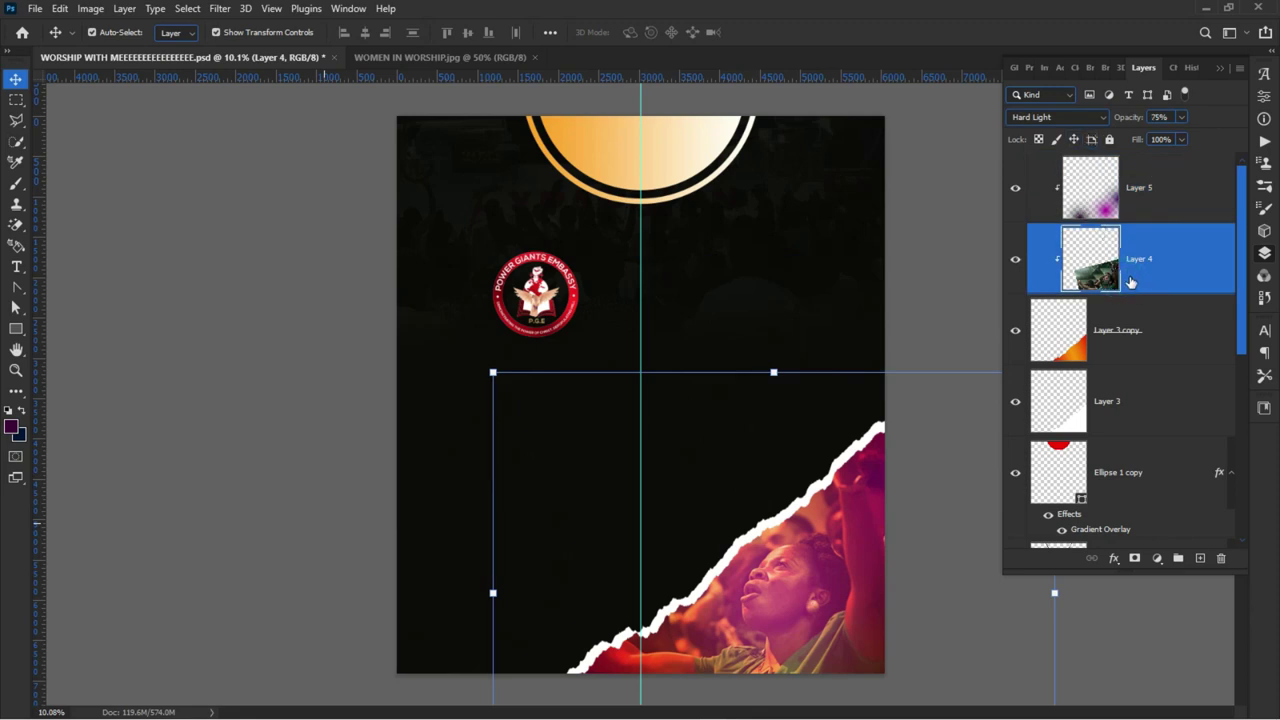
left_click_drag(1127, 123, 1160, 121)
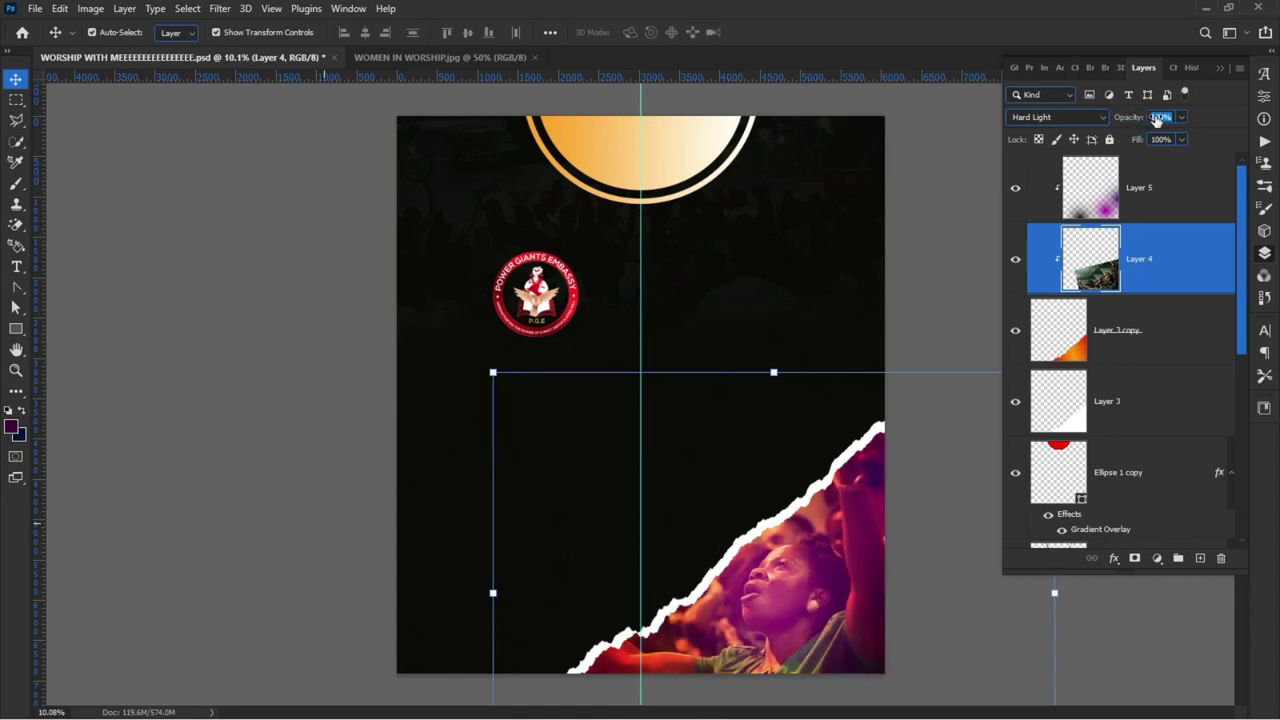
left_click(340, 495)
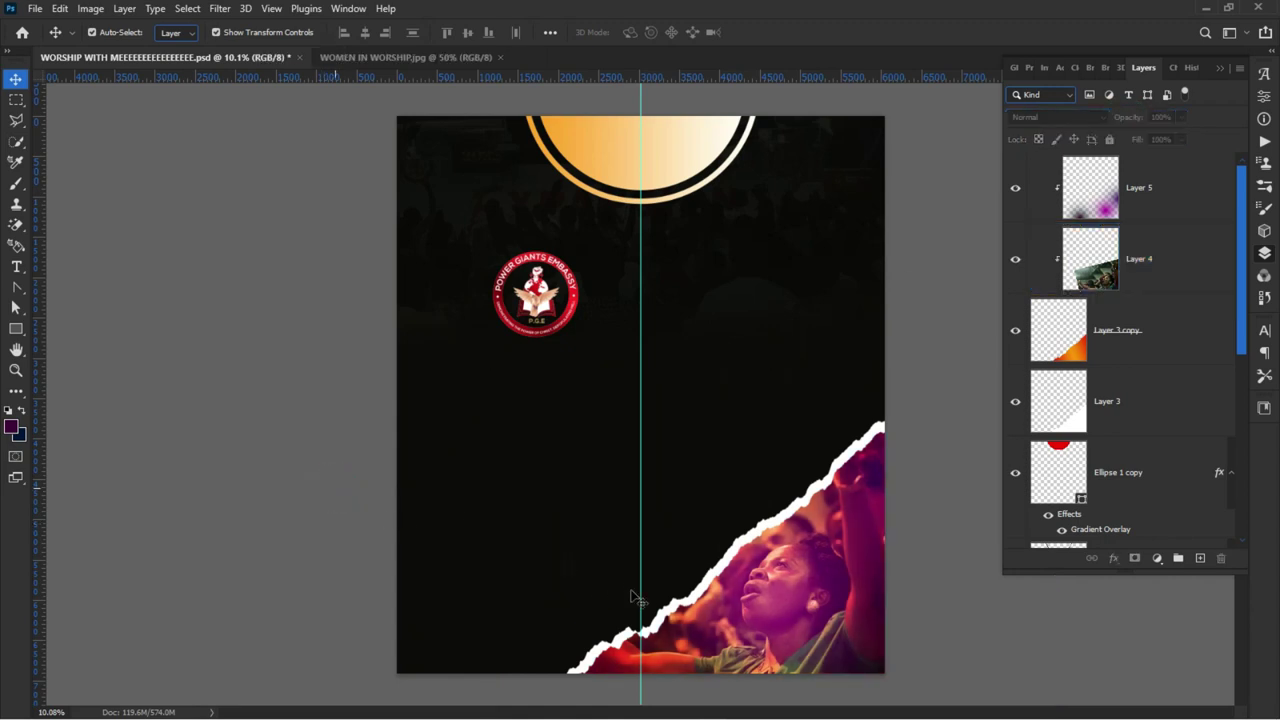
- Save the flyer and open Apostle Joshua Selman.png from the Home screen
key("ctrl+s")
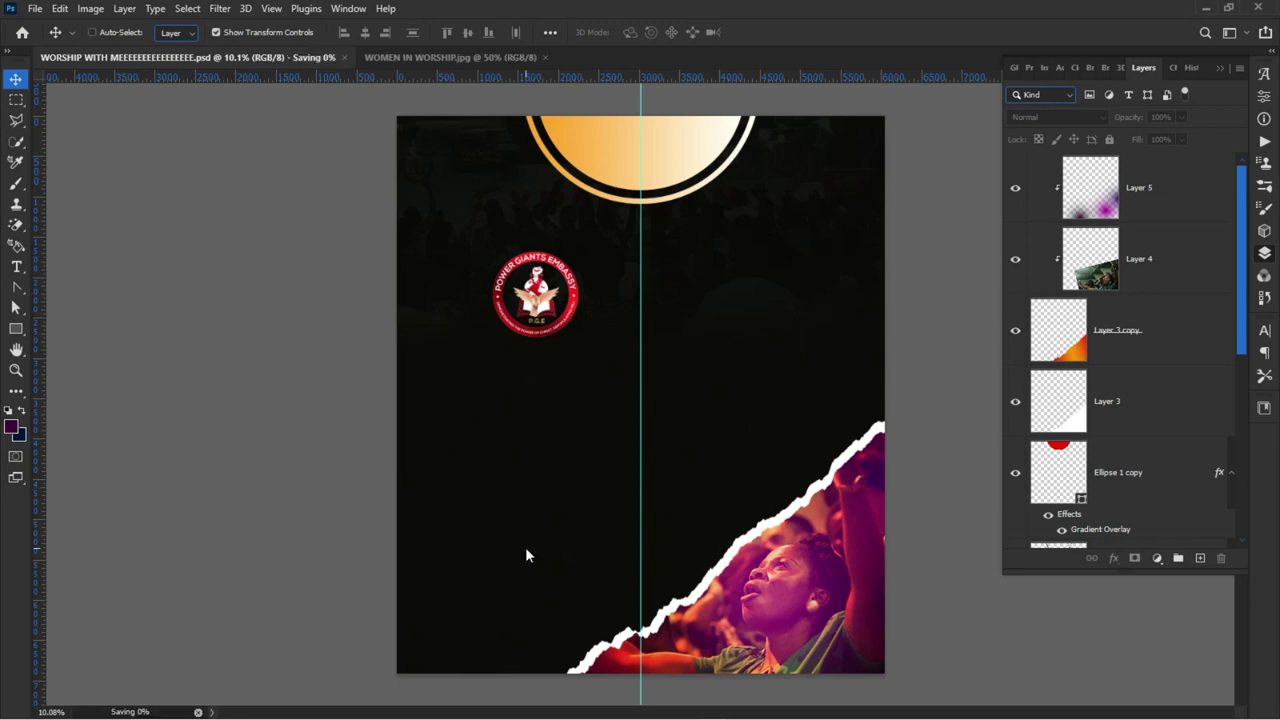
scroll(525, 547, "up", 1)
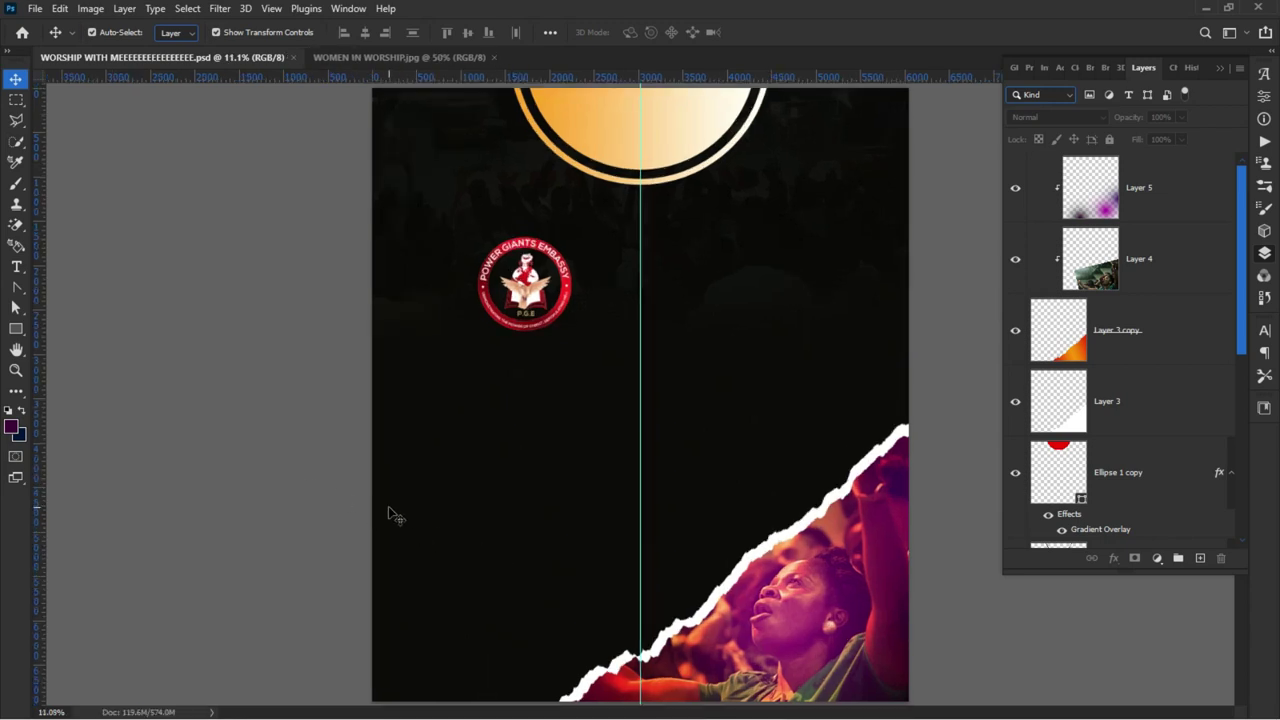
scroll(398, 510, "down", 1)
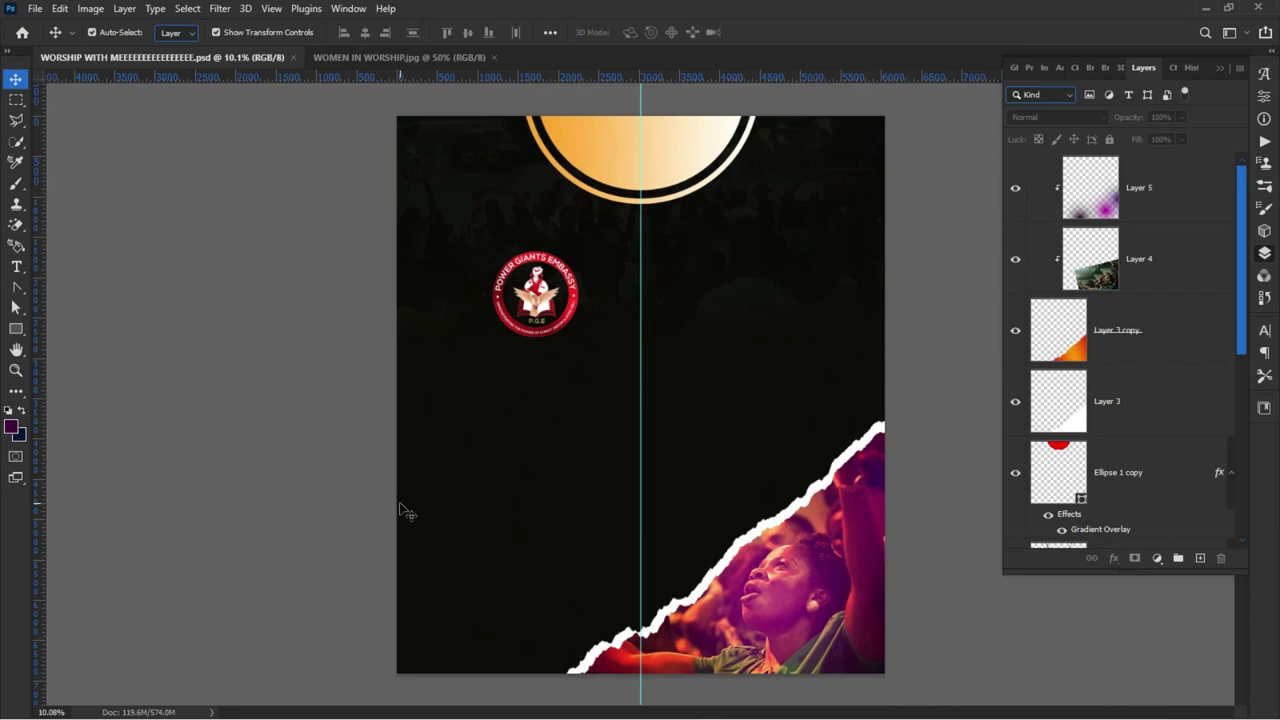
left_click(21, 36)
scroll(280, 265, "down", 5)
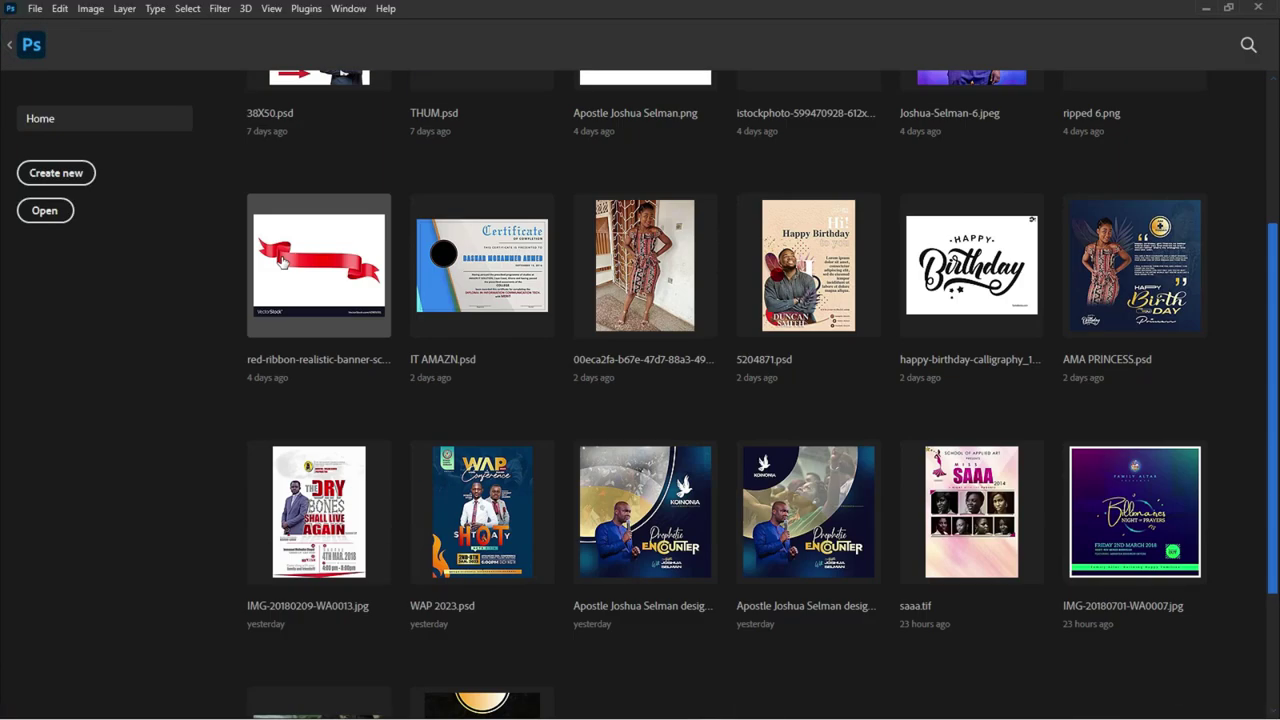
scroll(290, 270, "up", 5)
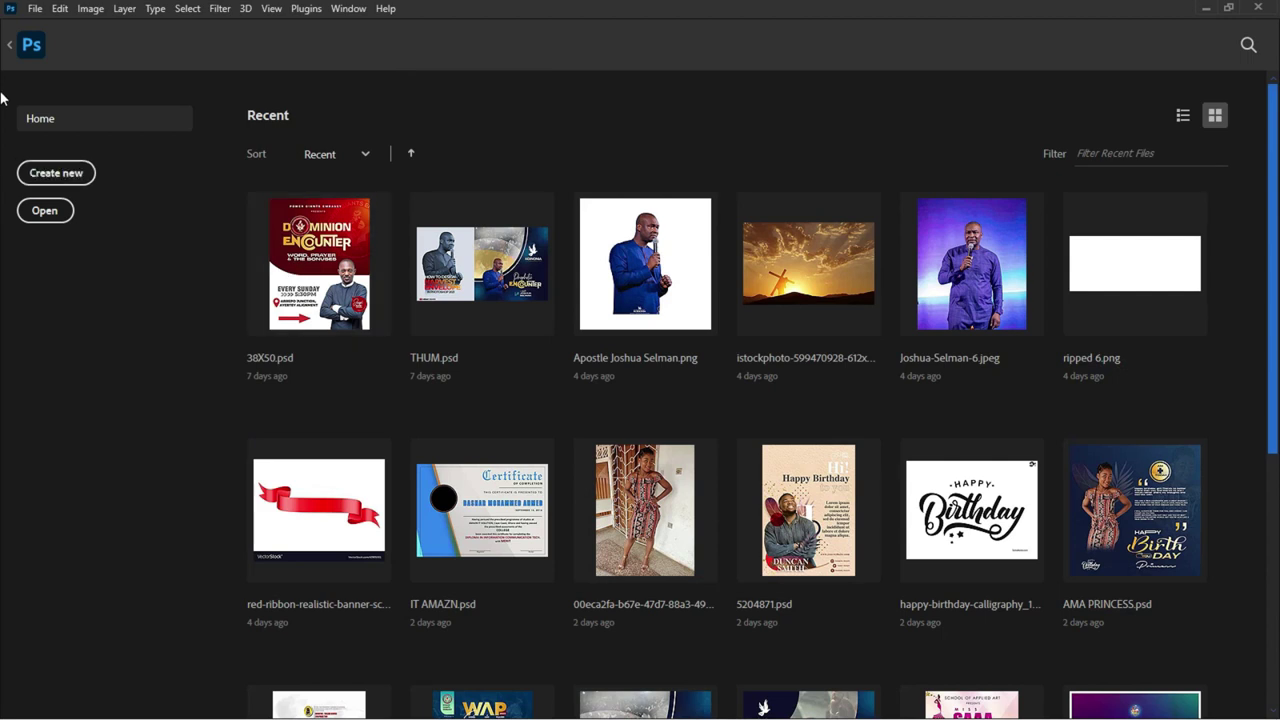
left_click(659, 261)
- Try the speaker photo in the flyer, enlarged and restacked below Layer 3, then delete that layer
left_click_drag(660, 283, 709, 204)
left_click_drag(709, 432, 710, 557)
key("Return")
left_click_drag(1147, 197, 1128, 510)
left_click_drag(728, 450, 762, 480)
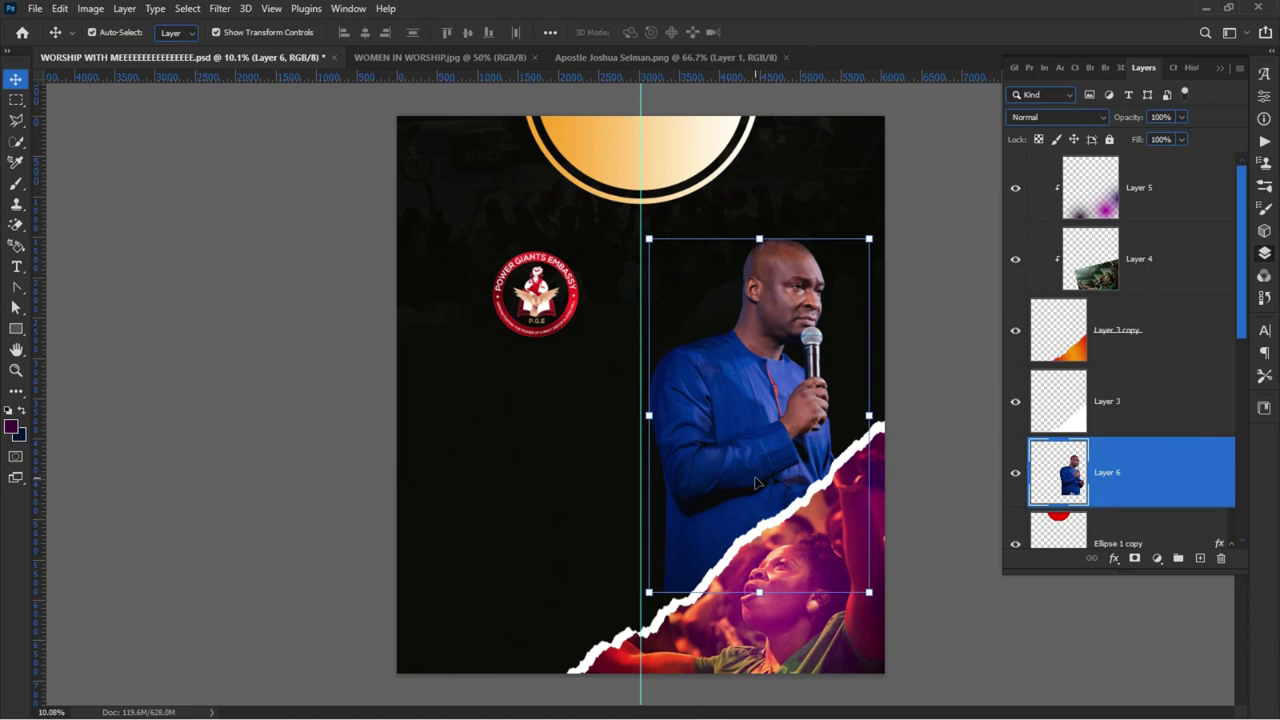
key("Delete")
- Open EASTWOOD BREAK.psd from Desktop > TUTORIALS WORKS > PSD
left_click(118, 273)
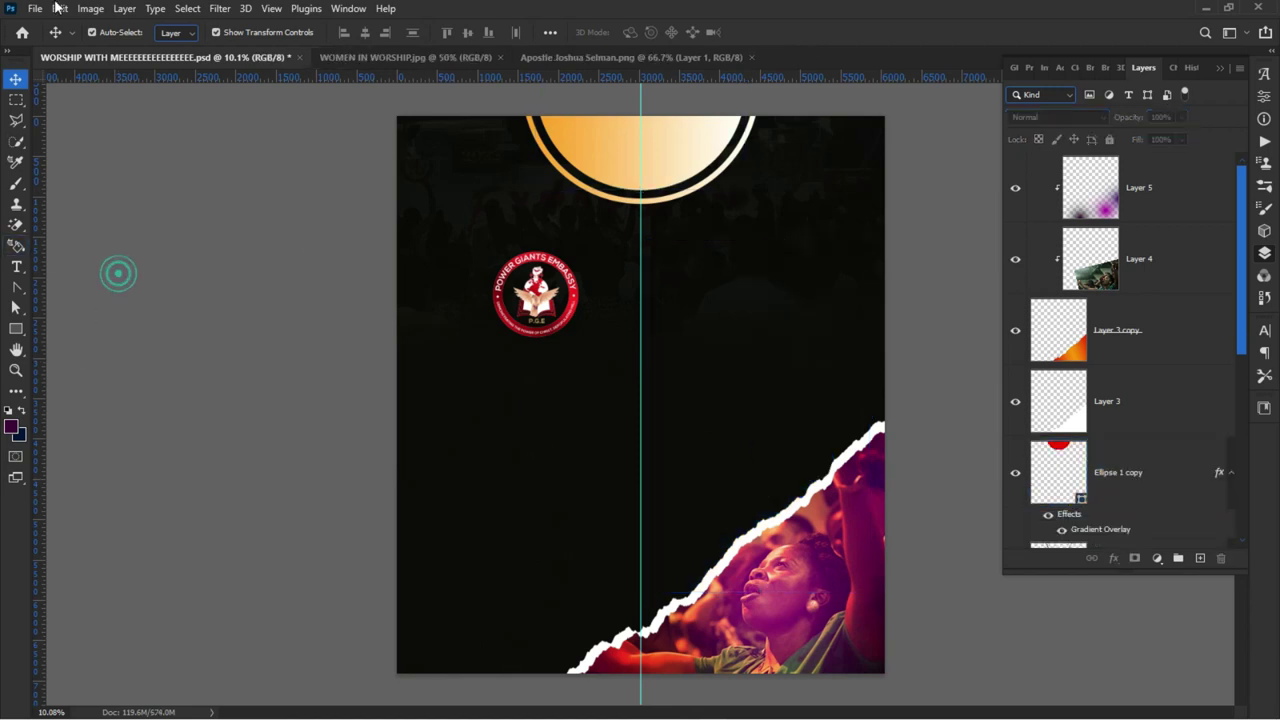
left_click(36, 8)
left_click(48, 35)
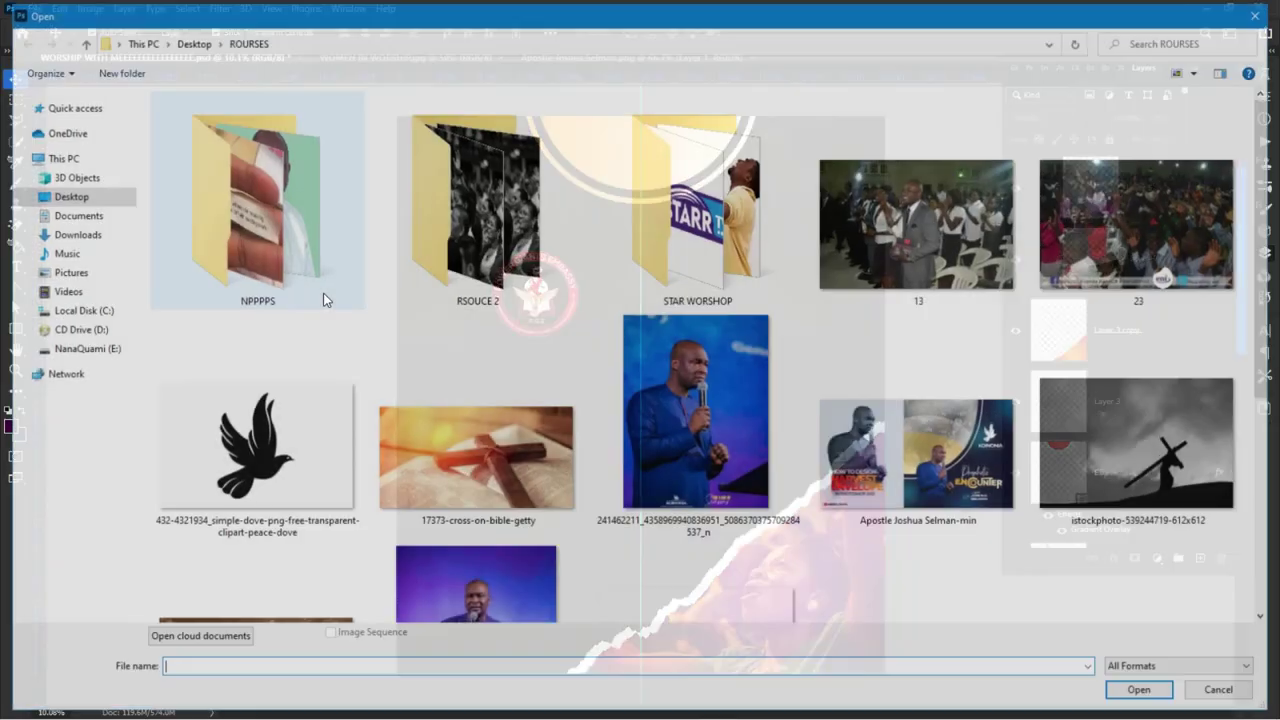
left_click(81, 42)
double_click(719, 469)
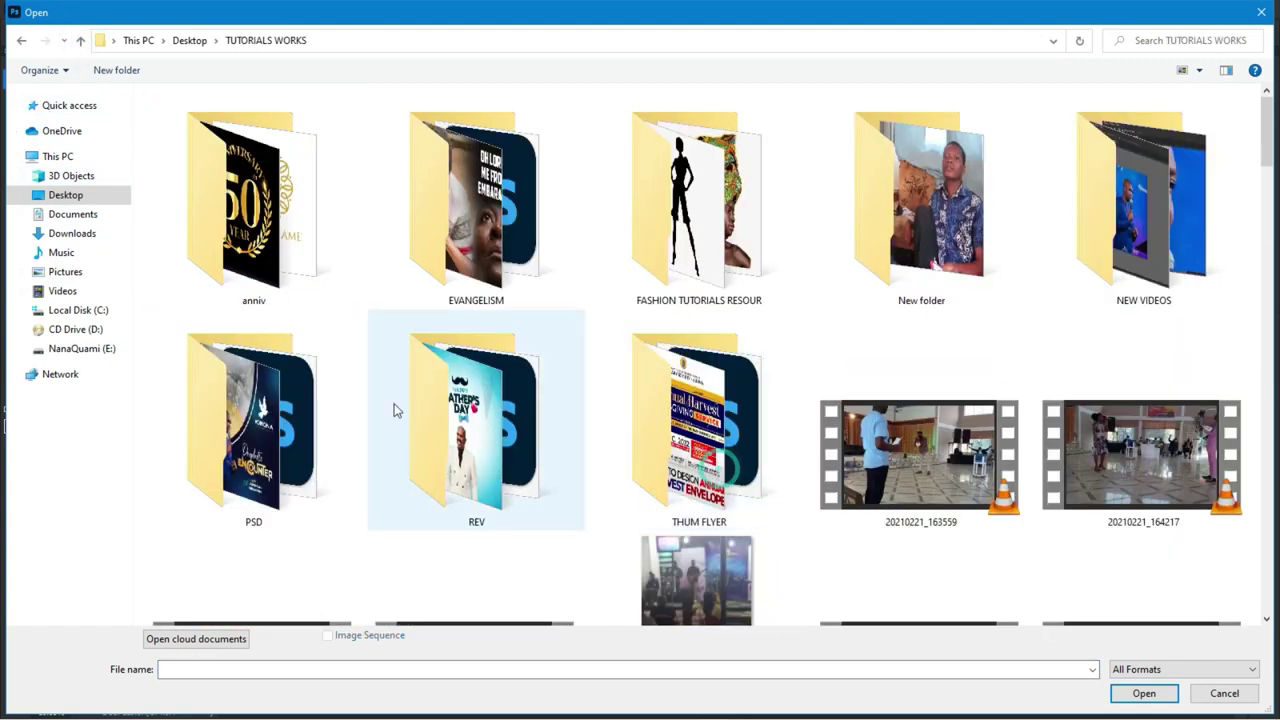
double_click(264, 450)
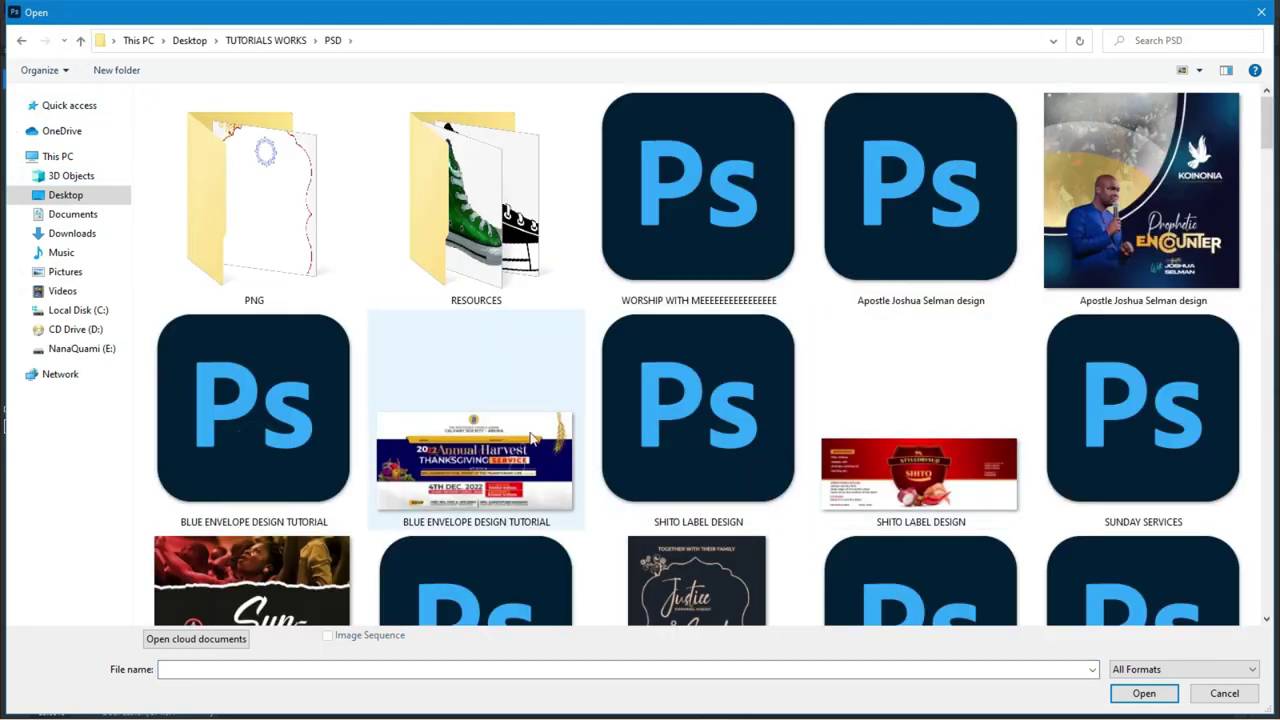
scroll(497, 416, "down", 10)
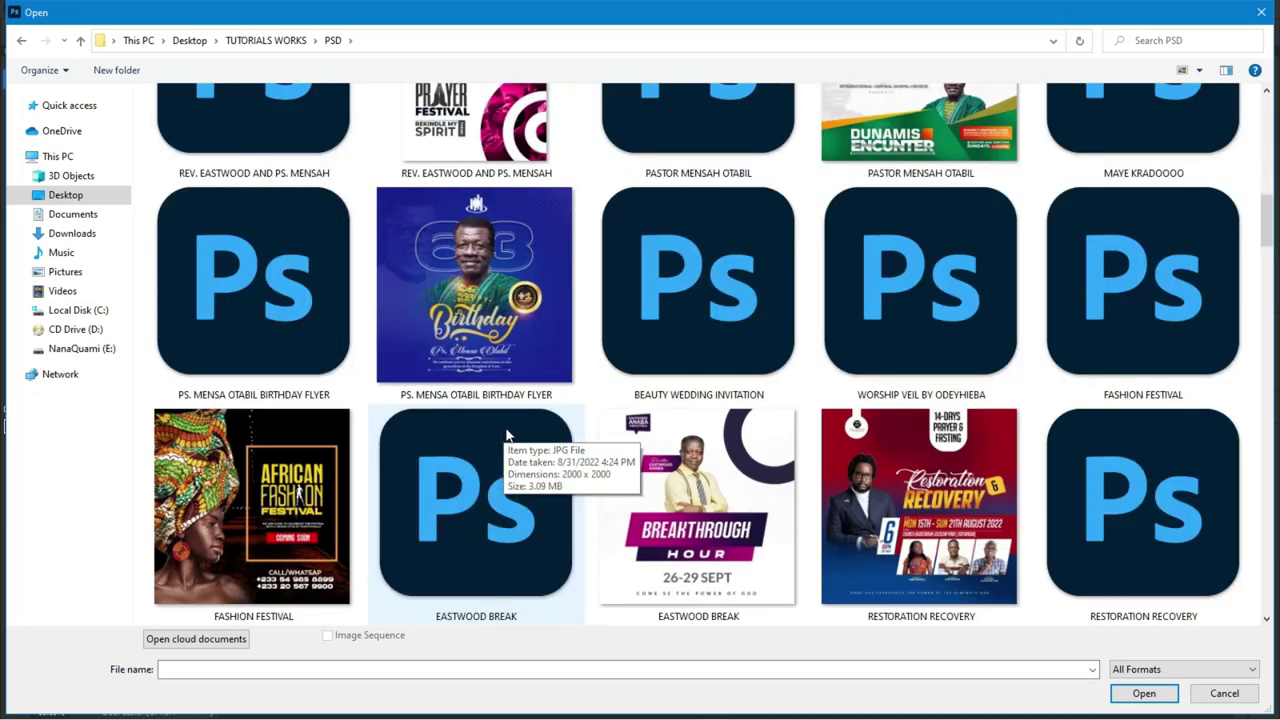
scroll(507, 432, "down", 2)
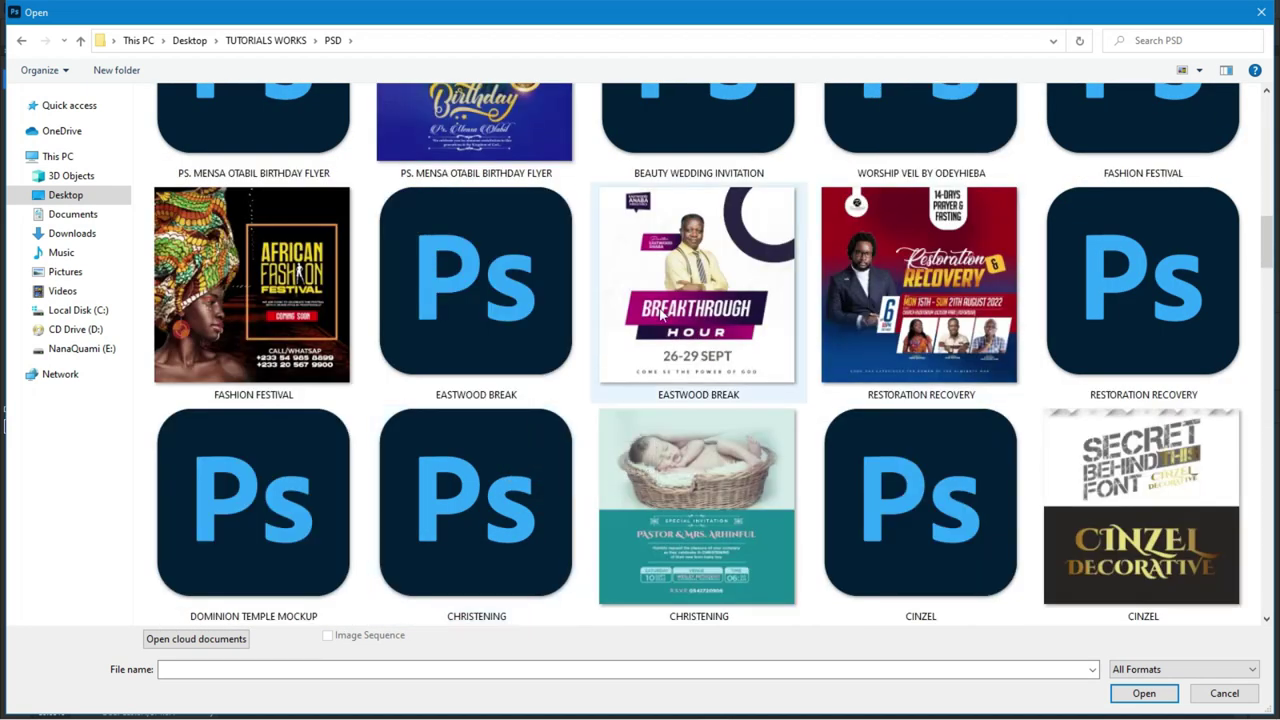
double_click(500, 320)
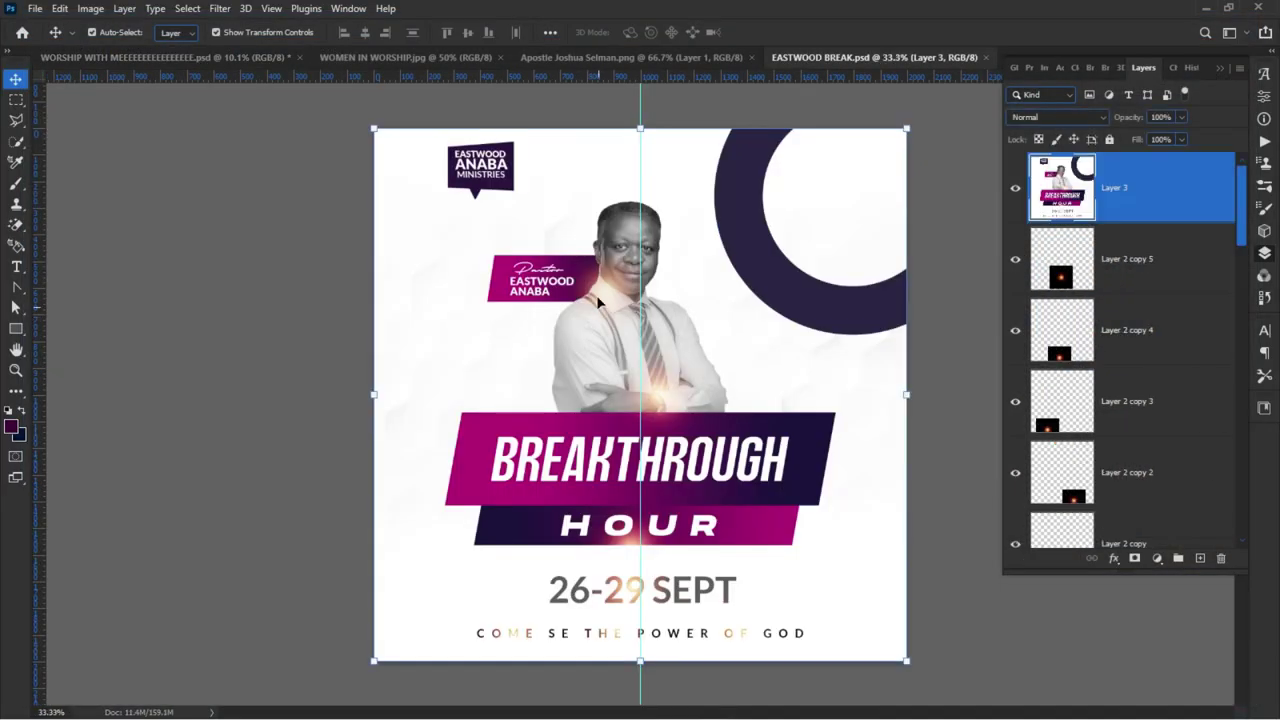
- Hide the poster's top overlay, shift a glow layer, and drag the pastor photo layer toward the flyer
left_click_drag(598, 302, 596, 302)
left_click(1016, 189)
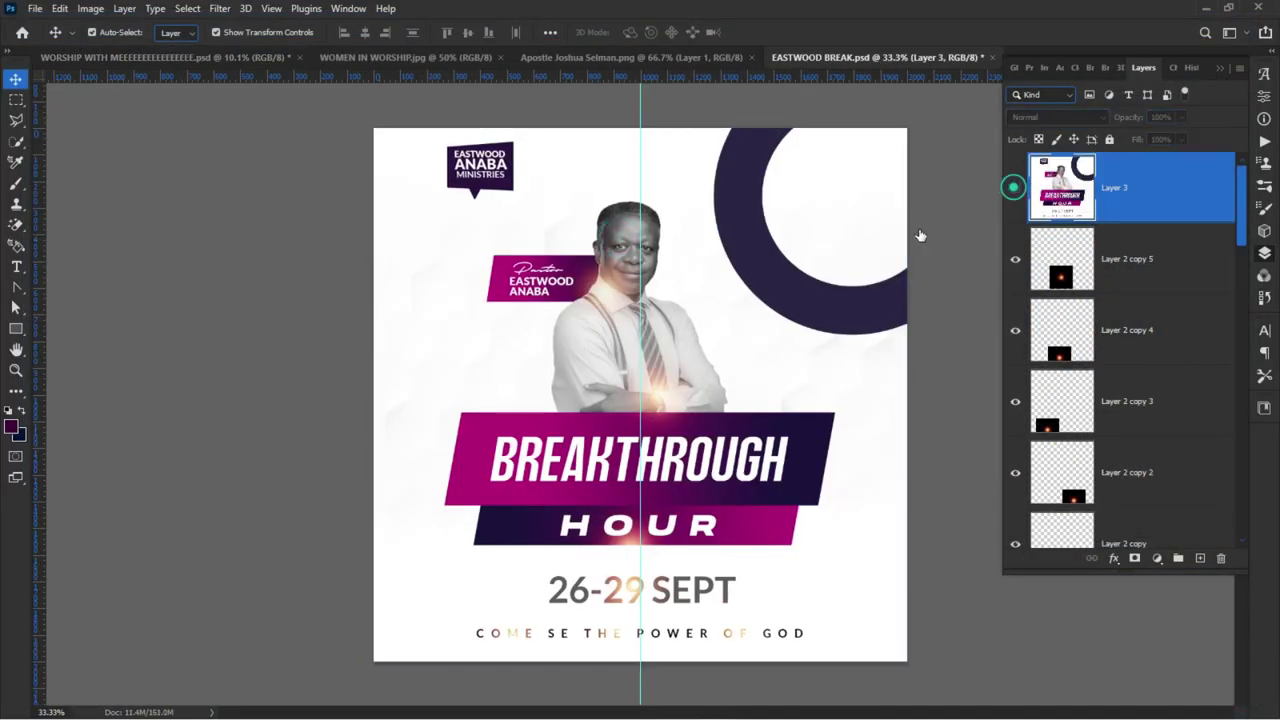
left_click(623, 237)
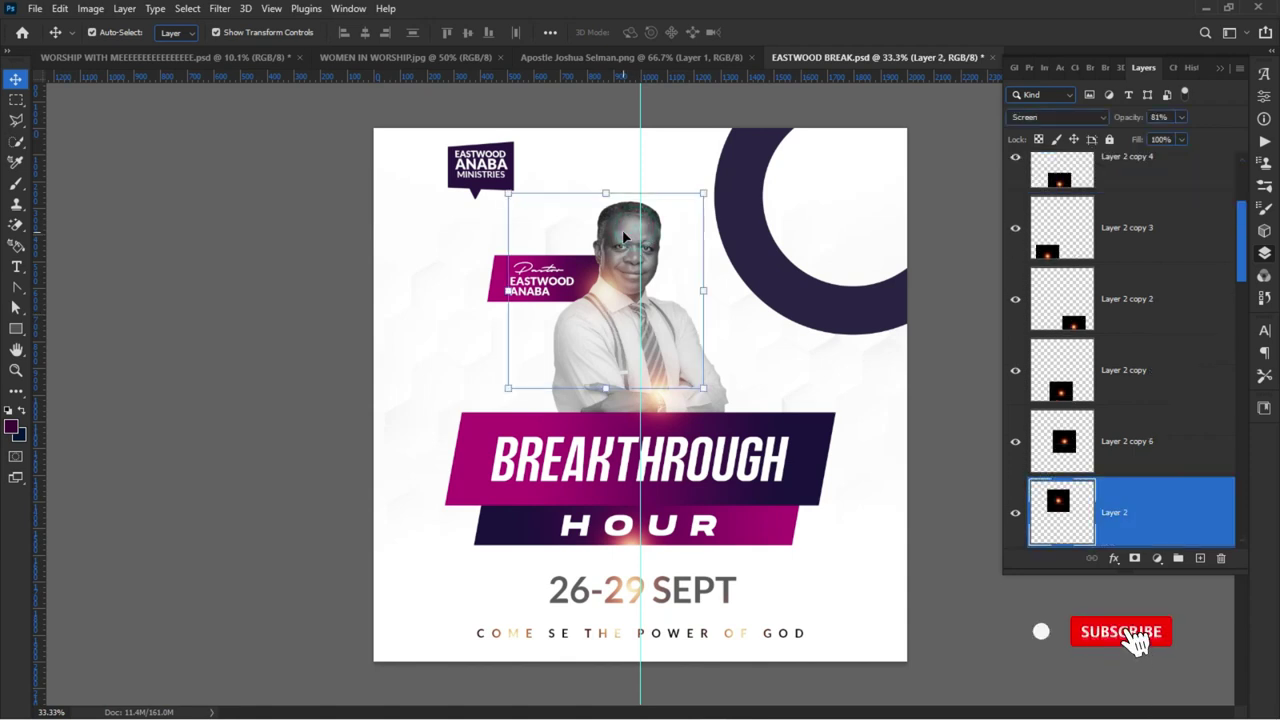
left_click(577, 371)
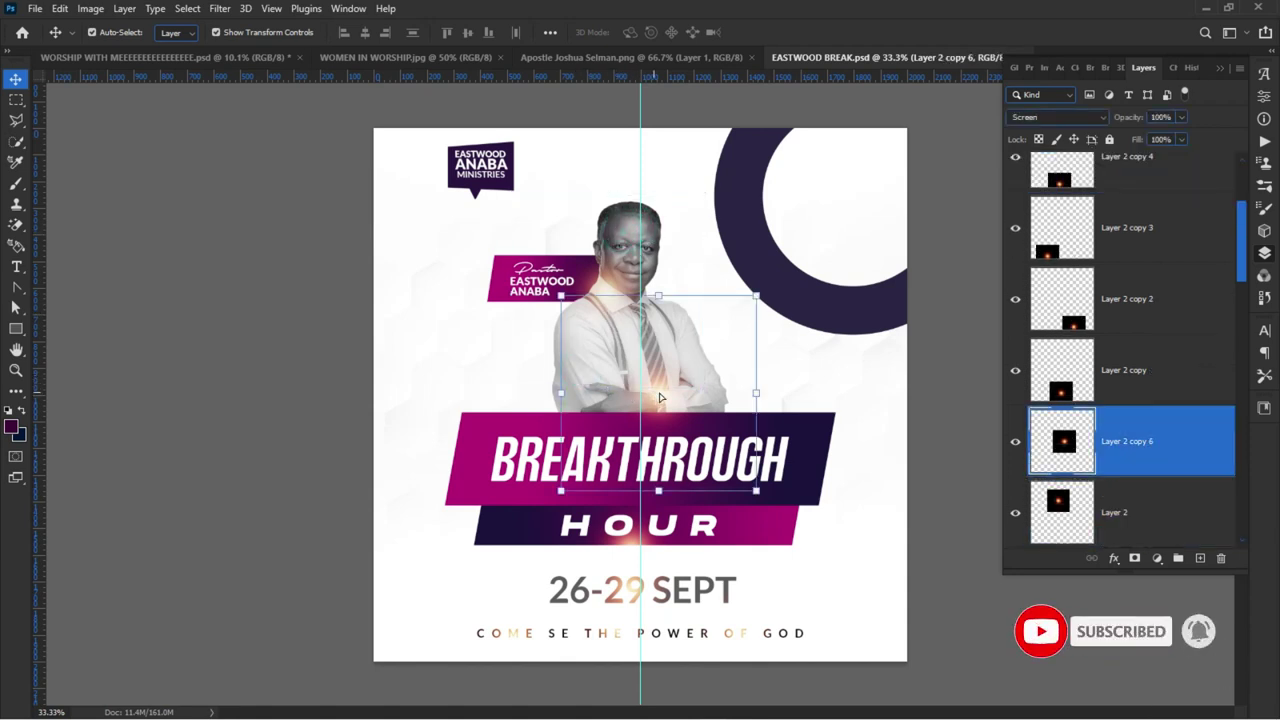
left_click_drag(632, 396, 731, 394)
left_click(563, 363)
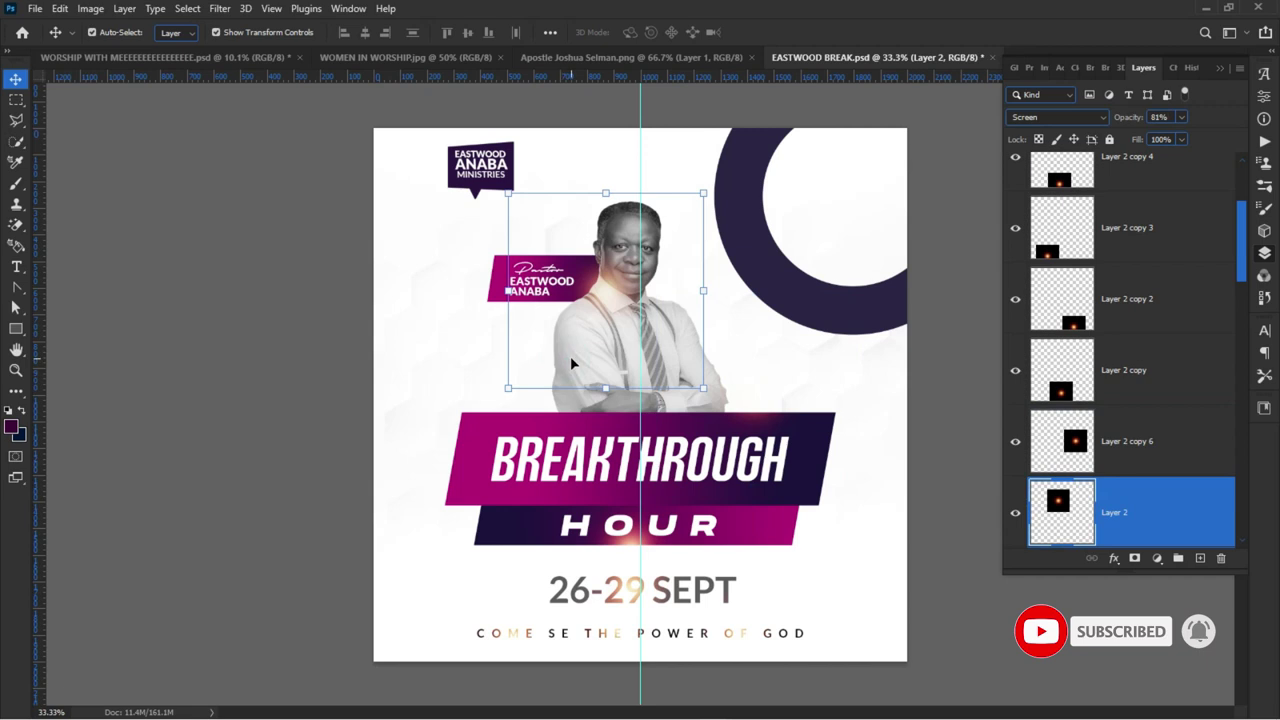
left_click(585, 364)
left_click(588, 338)
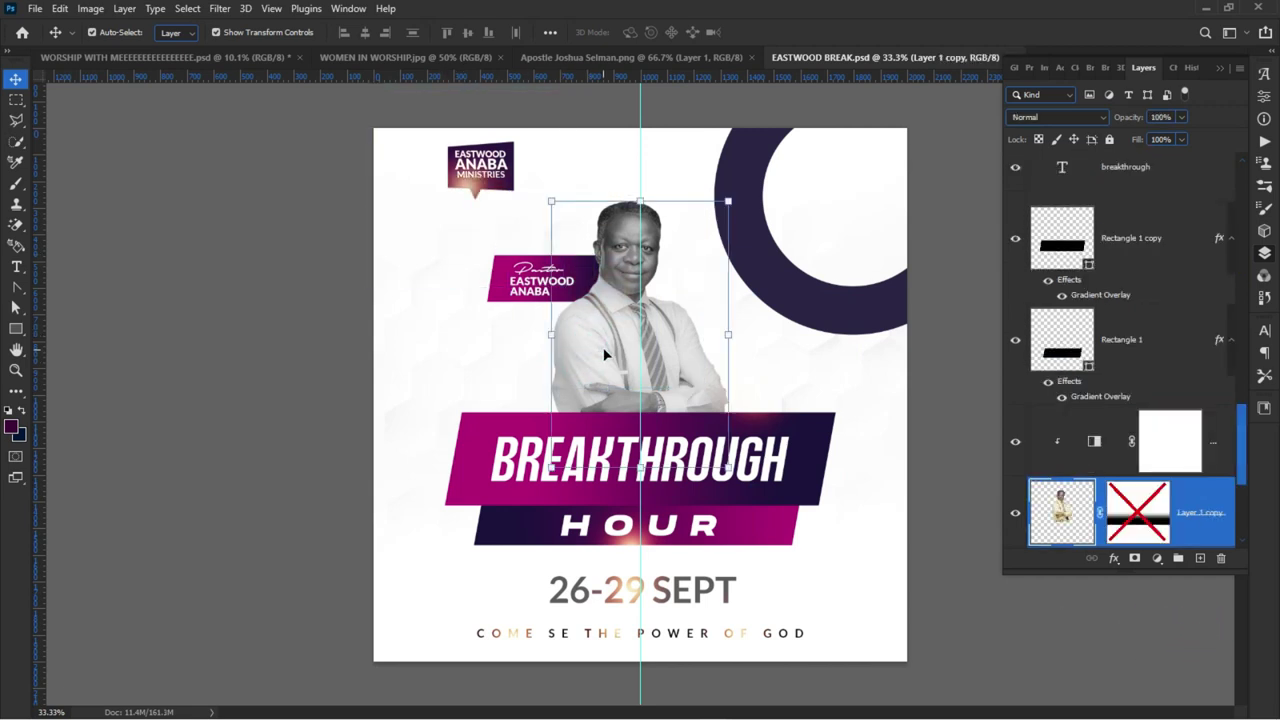
left_click_drag(606, 346, 232, 53)
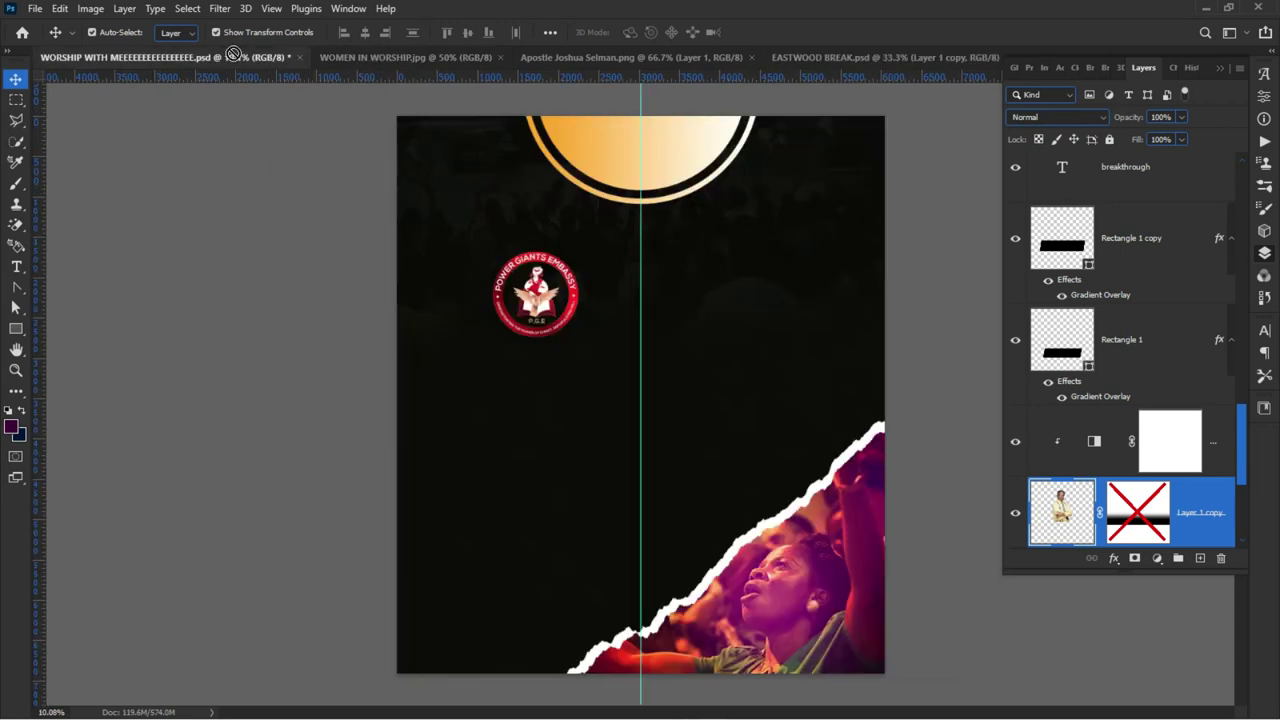
- Drop the pastor photo into the flyer and scale it up
left_click_drag(712, 410, 712, 410)
key("ctrl+t")
left_click_drag(711, 364, 711, 224)
left_click_drag(711, 447, 709, 591)
key("Return")
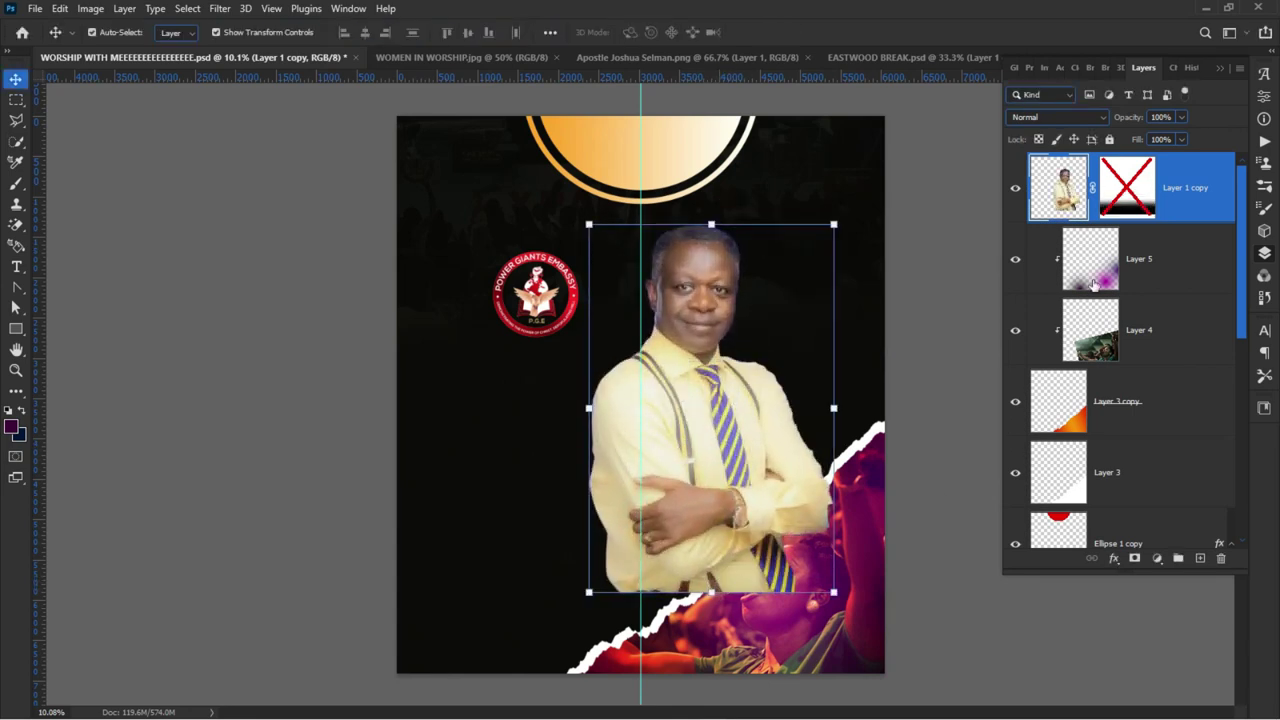
- Stack the pastor photo behind the torn crowd image, place it right at 107.81%, and save
left_click_drag(1088, 200, 1124, 522)
left_click_drag(1132, 573, 1065, 470)
left_click_drag(716, 465, 758, 487)
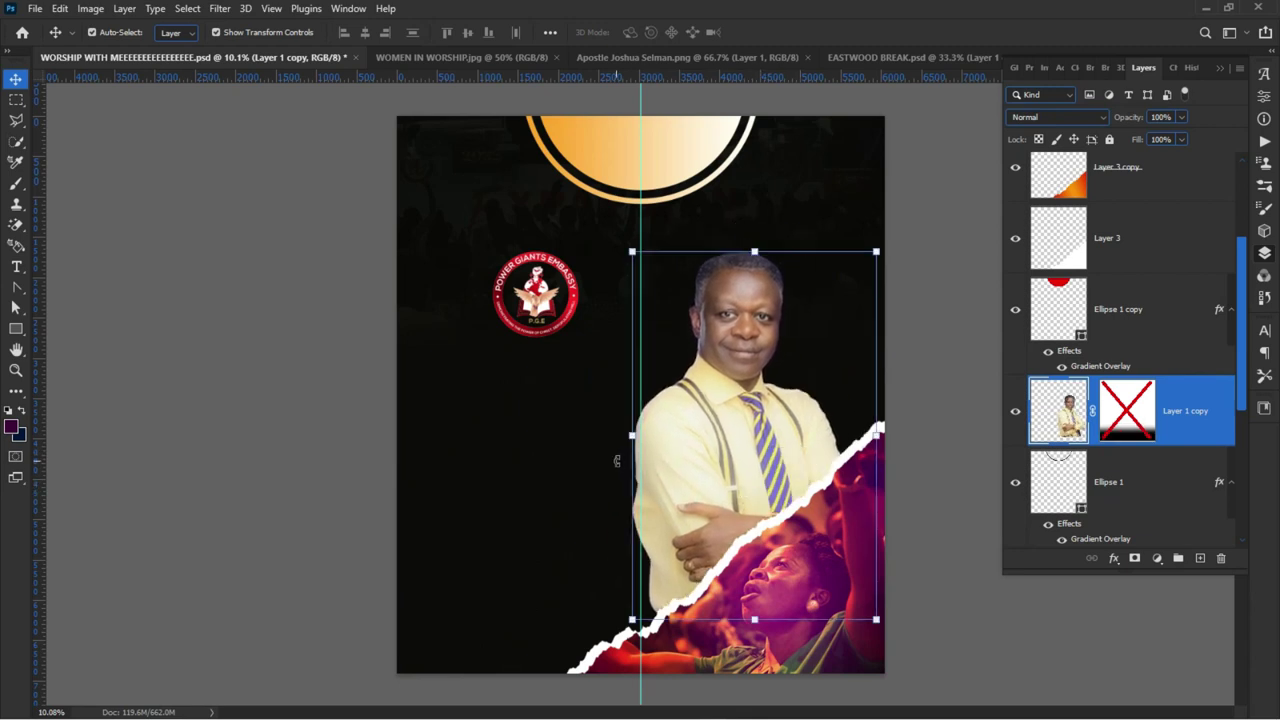
left_click_drag(754, 620, 754, 648)
mouse_move(708, 471)
left_mouse_down()
mouse_move(710, 445)
mouse_move(690, 463)
mouse_move(703, 465)
left_mouse_up()
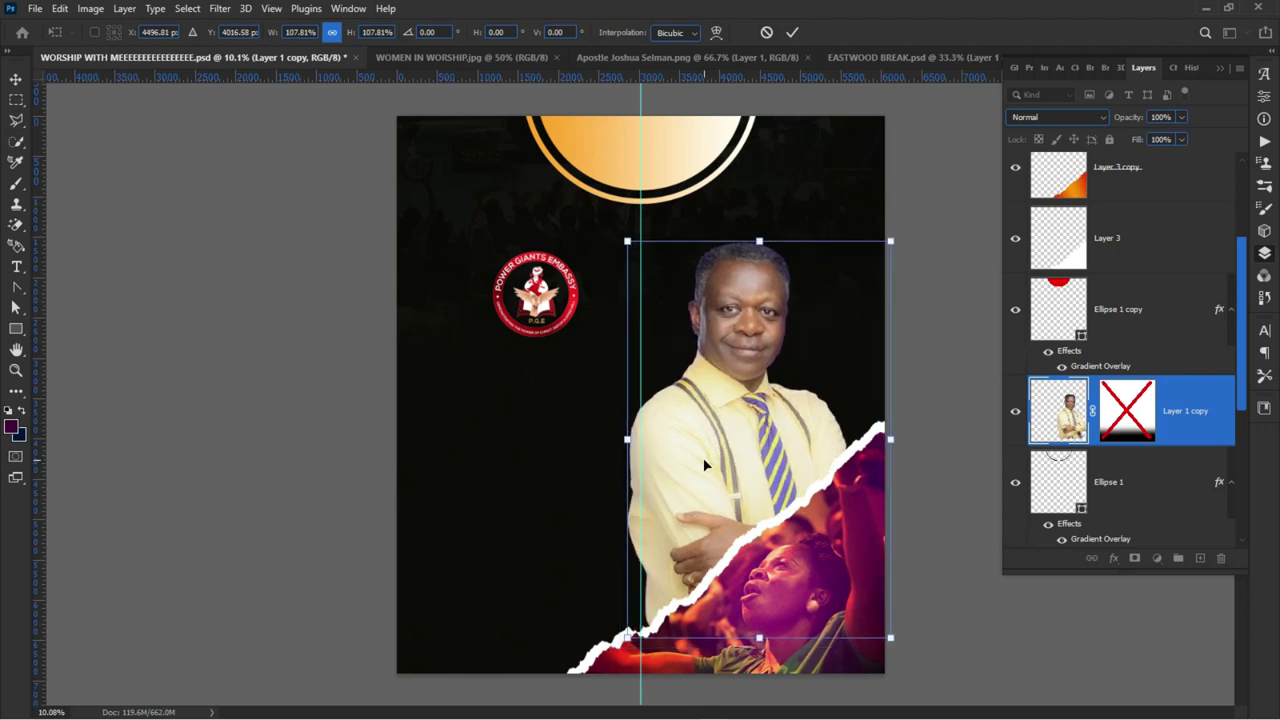
key("Return")
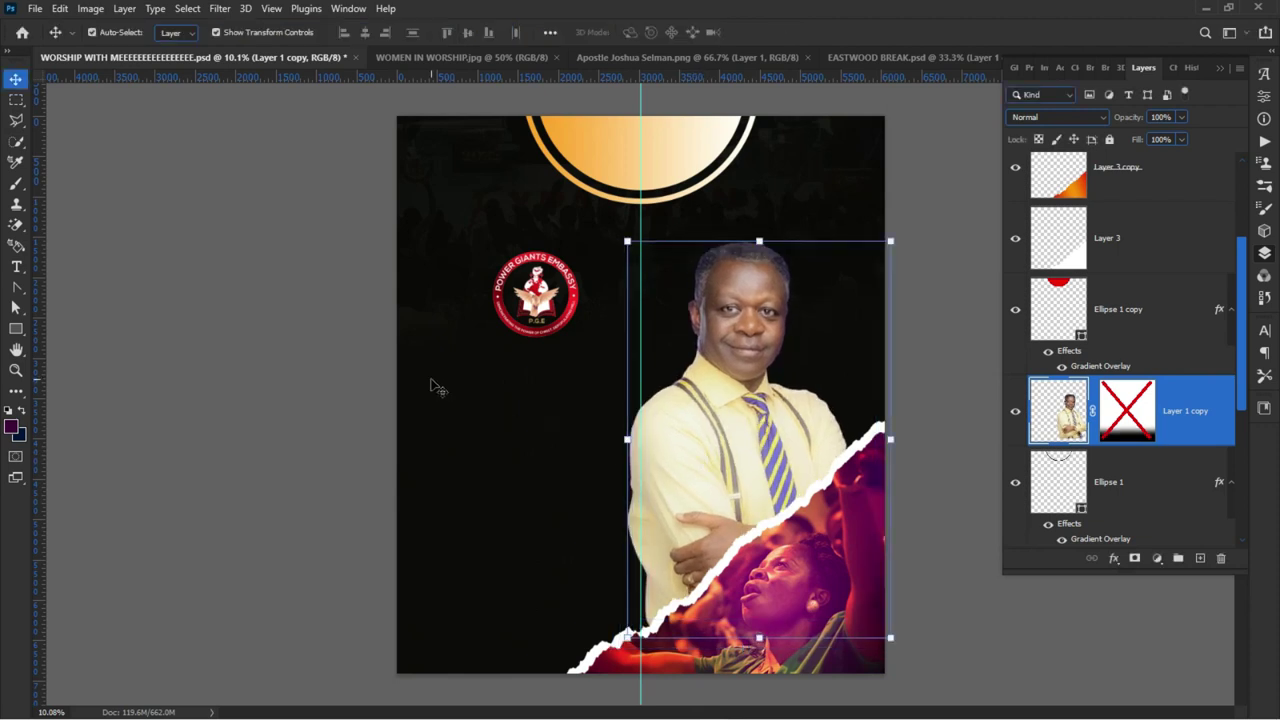
left_click(232, 328)
key("ctrl+s")
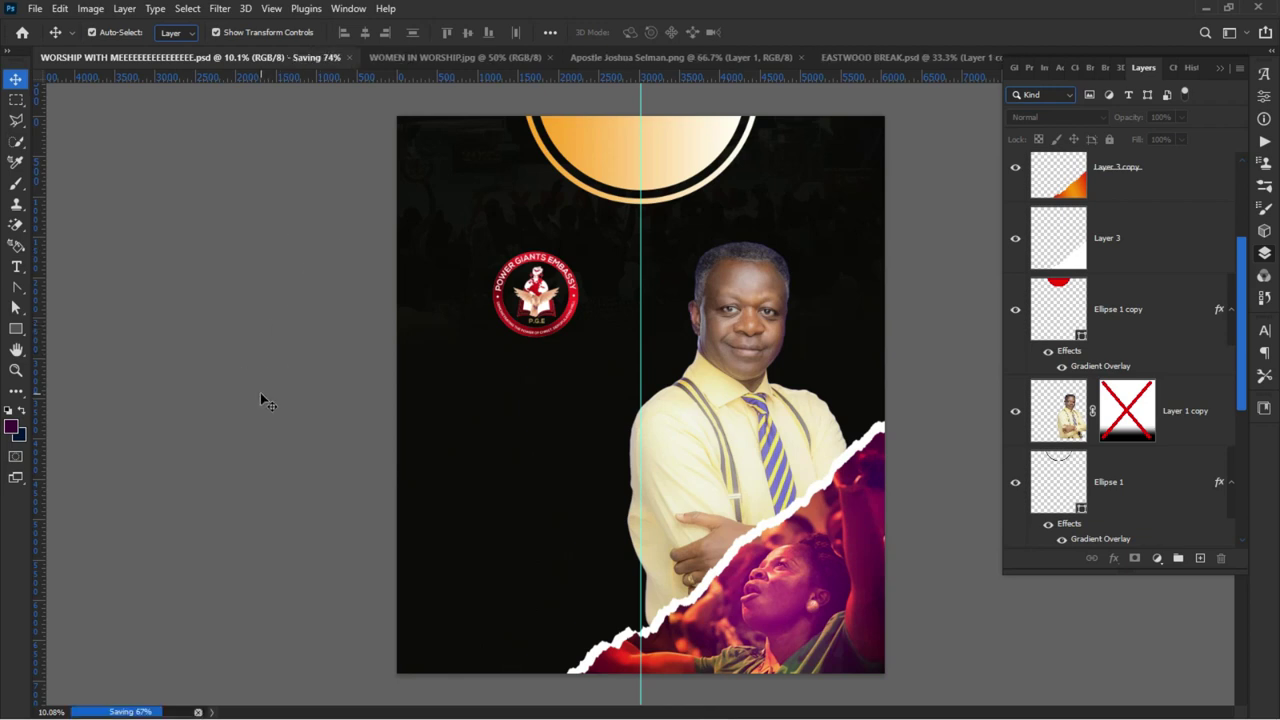
- Scale the Layer 2 logo down to 79.38% and settle it in the flyer's upper-left area
scroll(514, 391, "down", 1)
left_click_drag(533, 336, 524, 309)
left_click(327, 341)
left_click(507, 320)
left_click(524, 309)
left_click(526, 236)
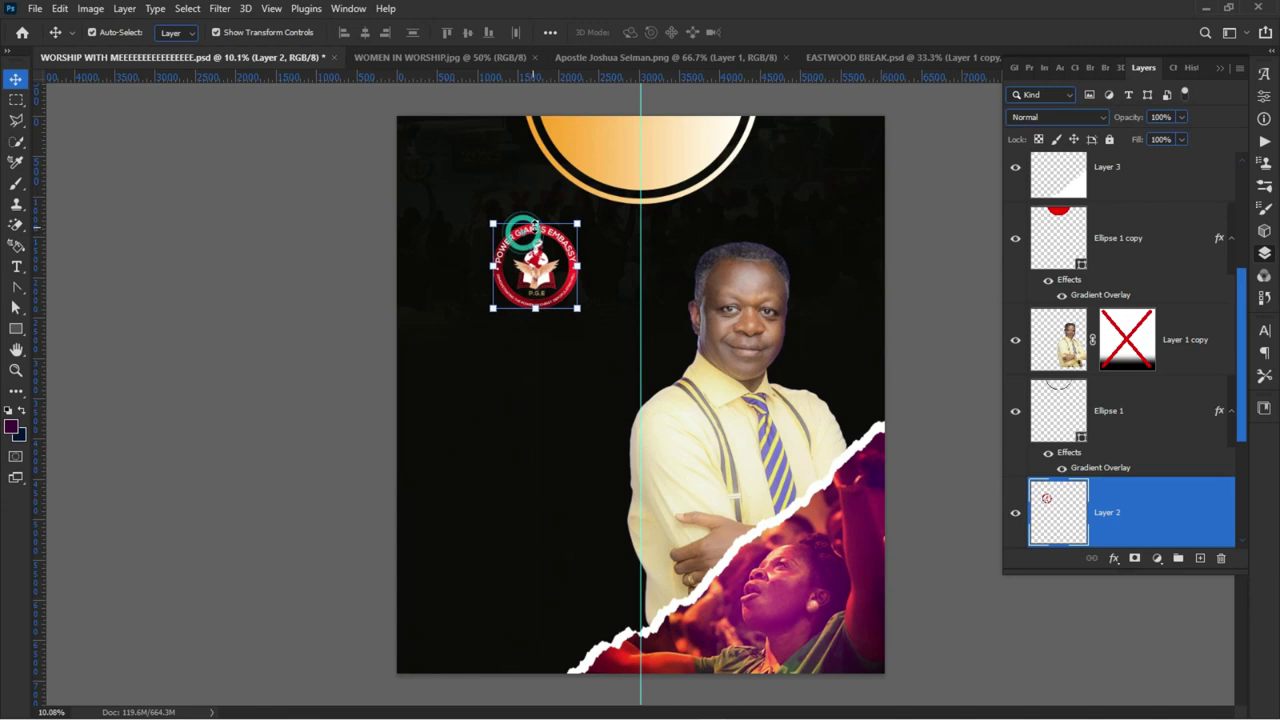
key("ctrl+t")
left_click_drag(535, 223, 522, 253)
key("Return")
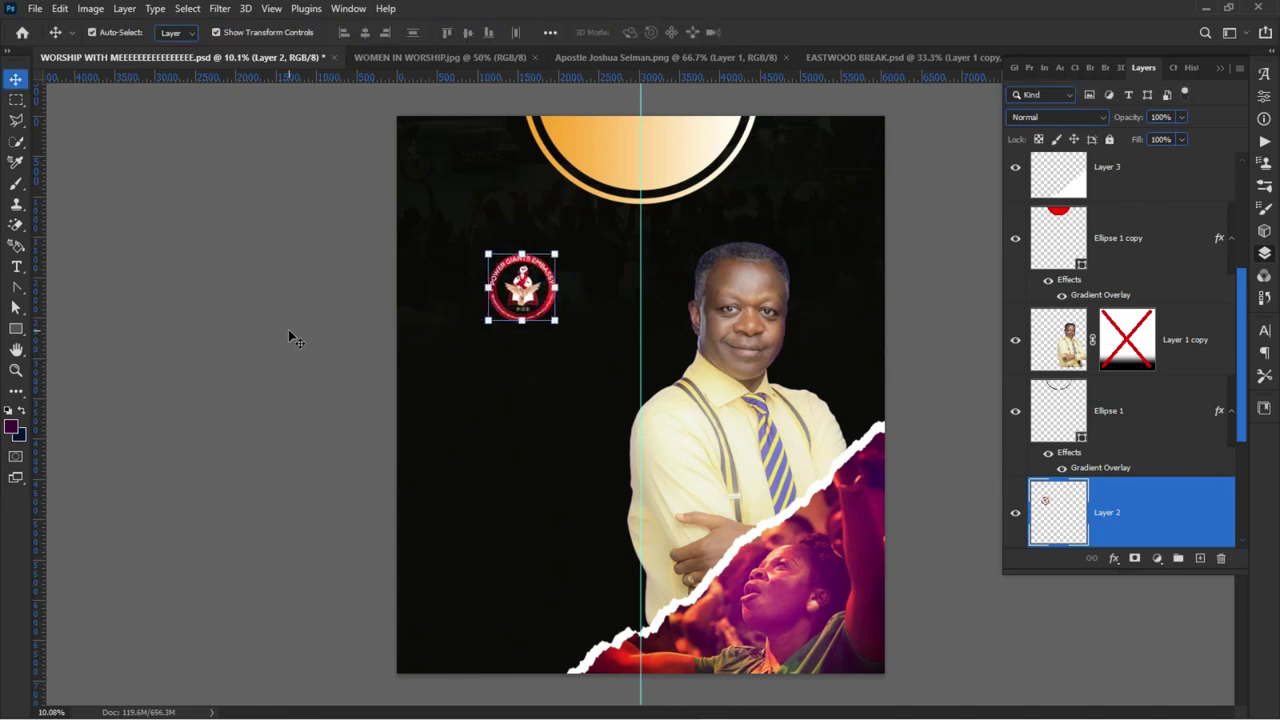
left_click(288, 329)
scroll(451, 314, "up", 2)
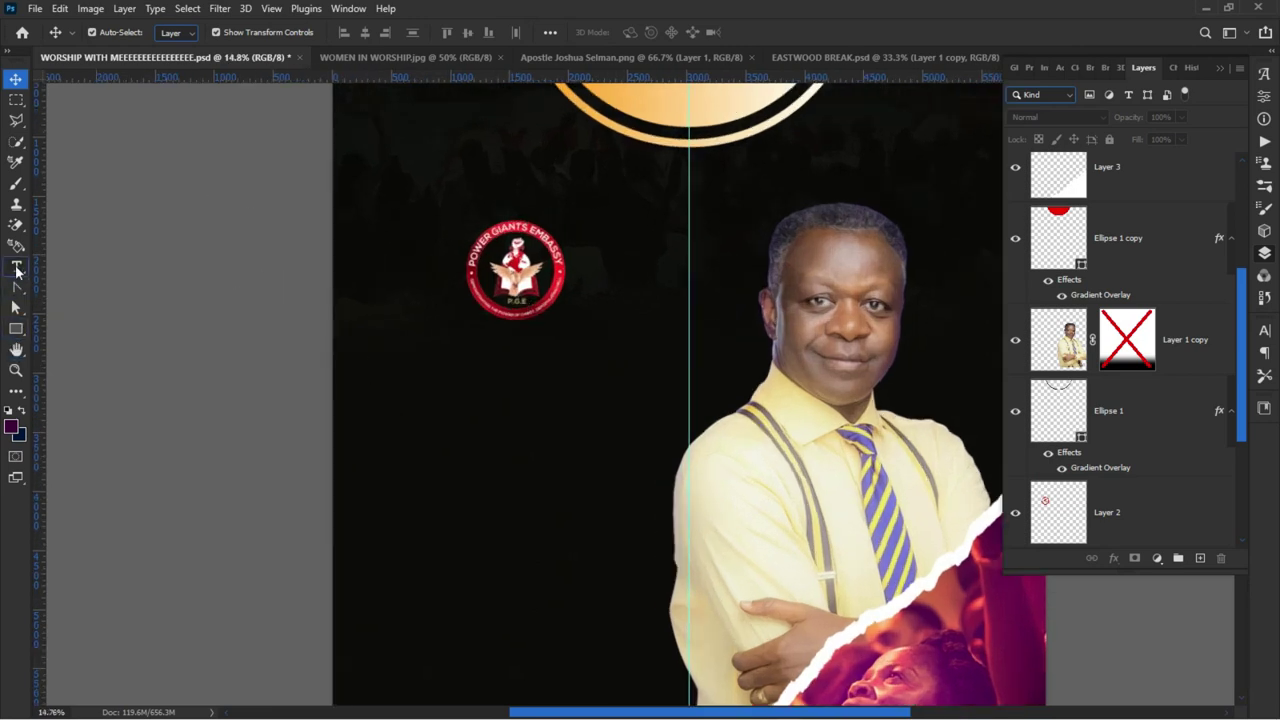
- Start a horizontal text line left of the pastor in 138 pt white upright type
left_click(16, 268)
right_click(16, 268)
left_click(118, 264)
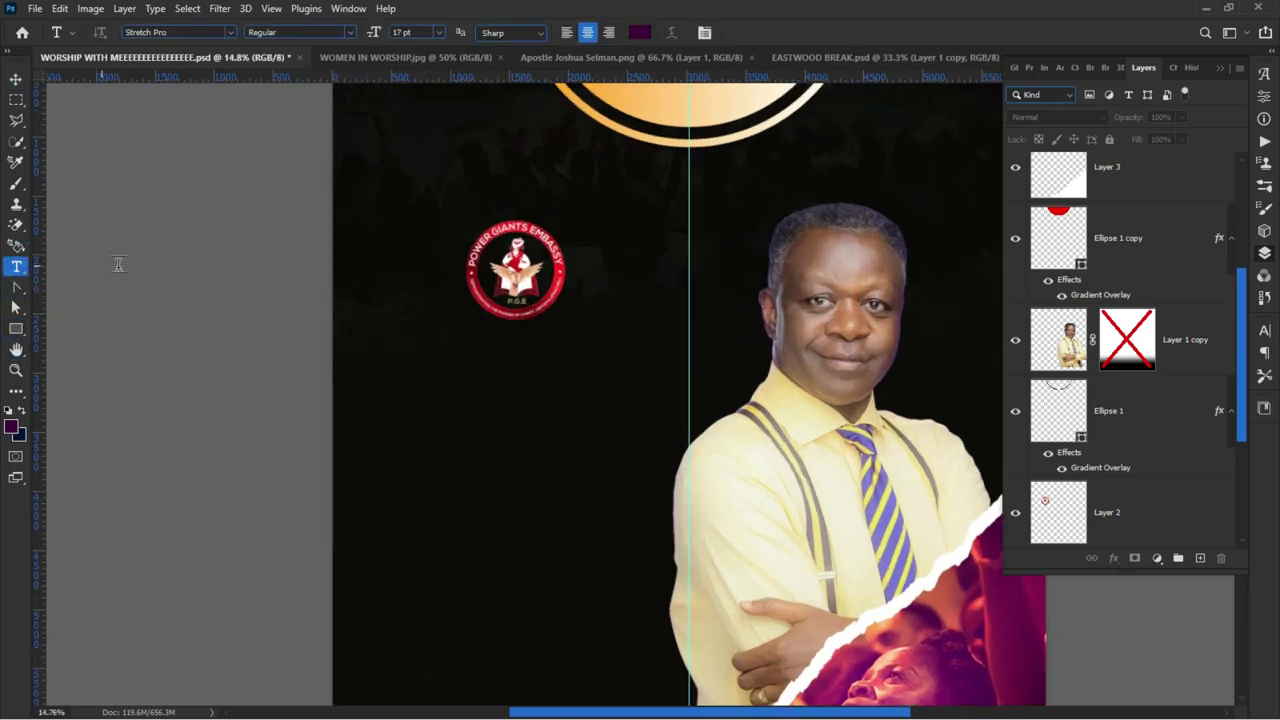
left_click(421, 420)
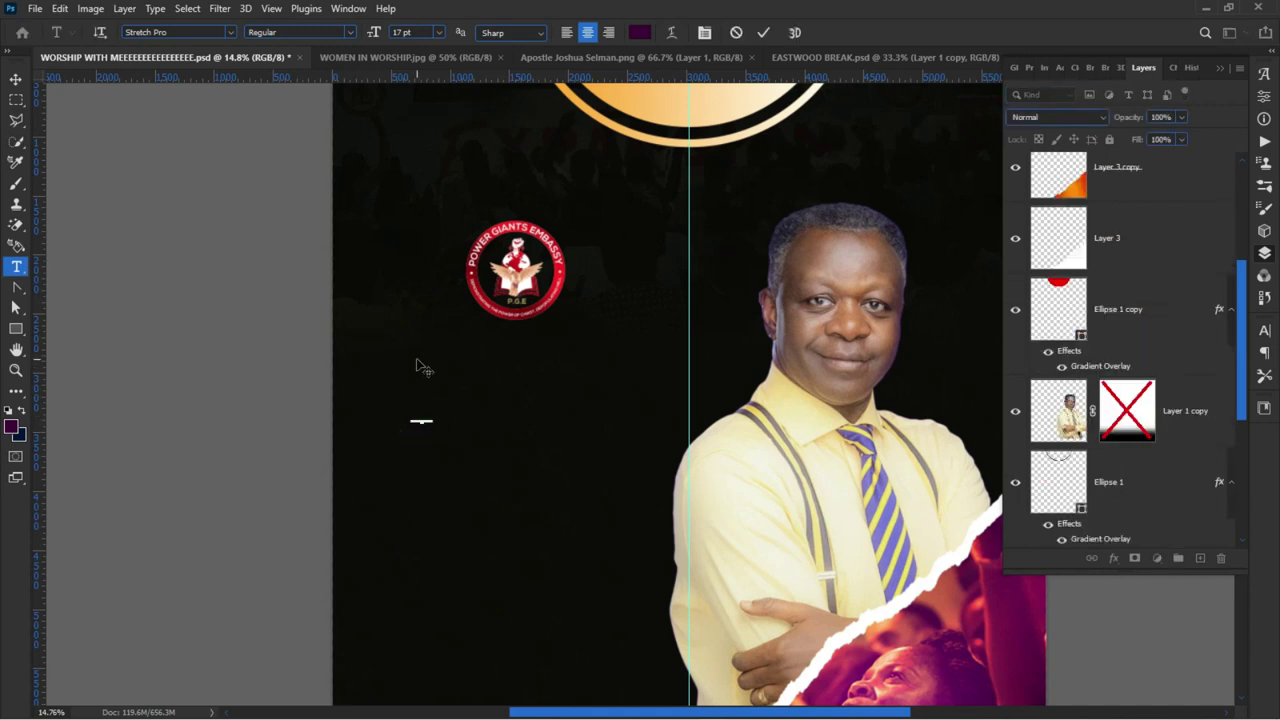
left_click_drag(373, 32, 433, 317)
left_click(636, 35)
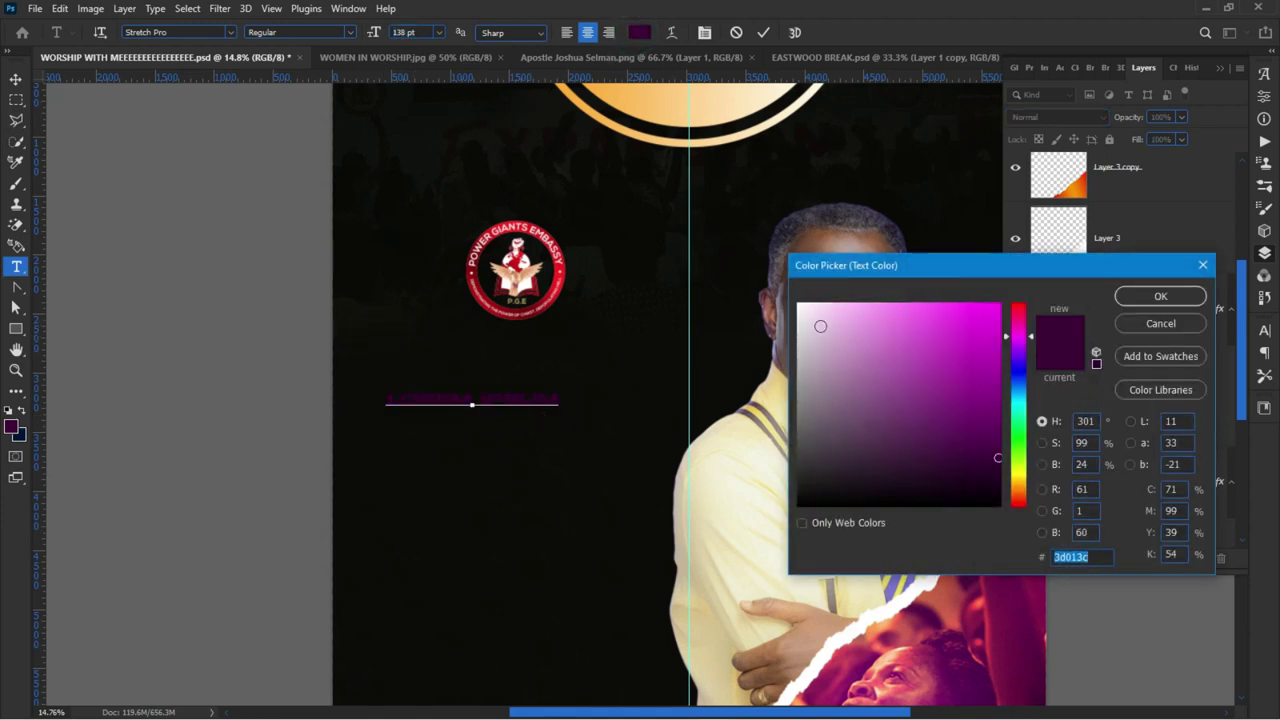
left_click(800, 305)
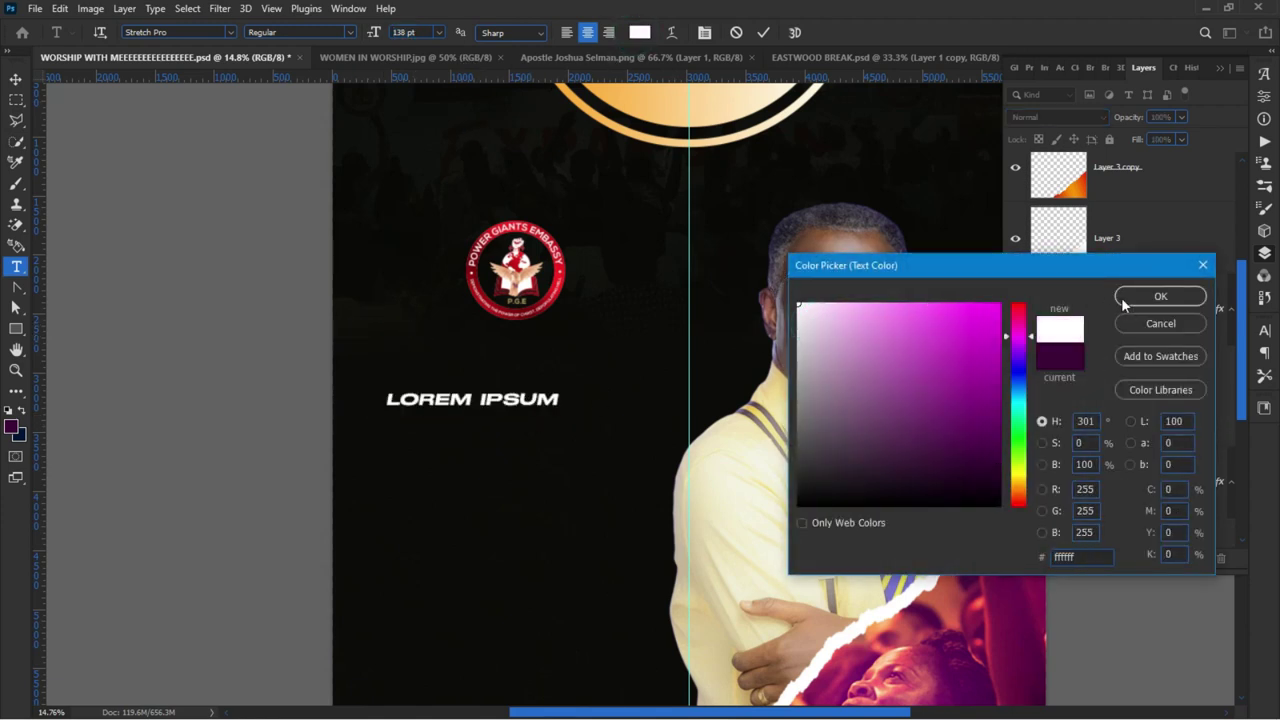
left_click(1124, 300)
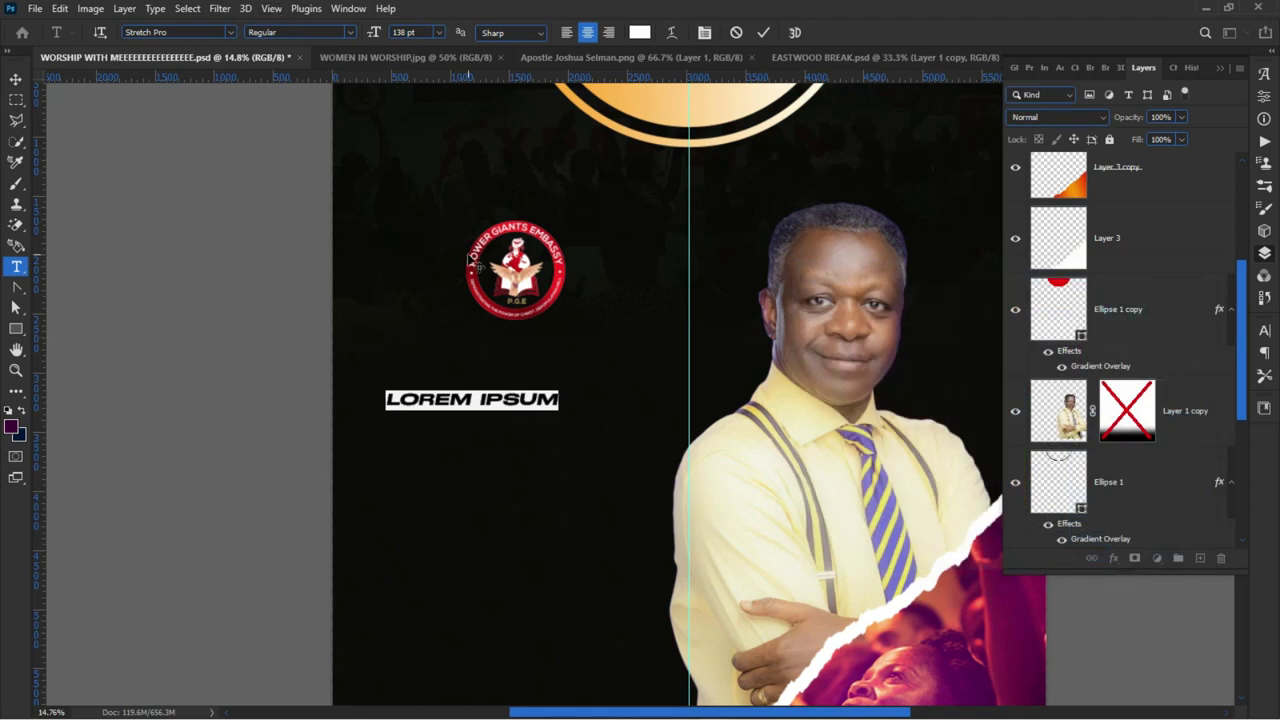
left_click(1265, 329)
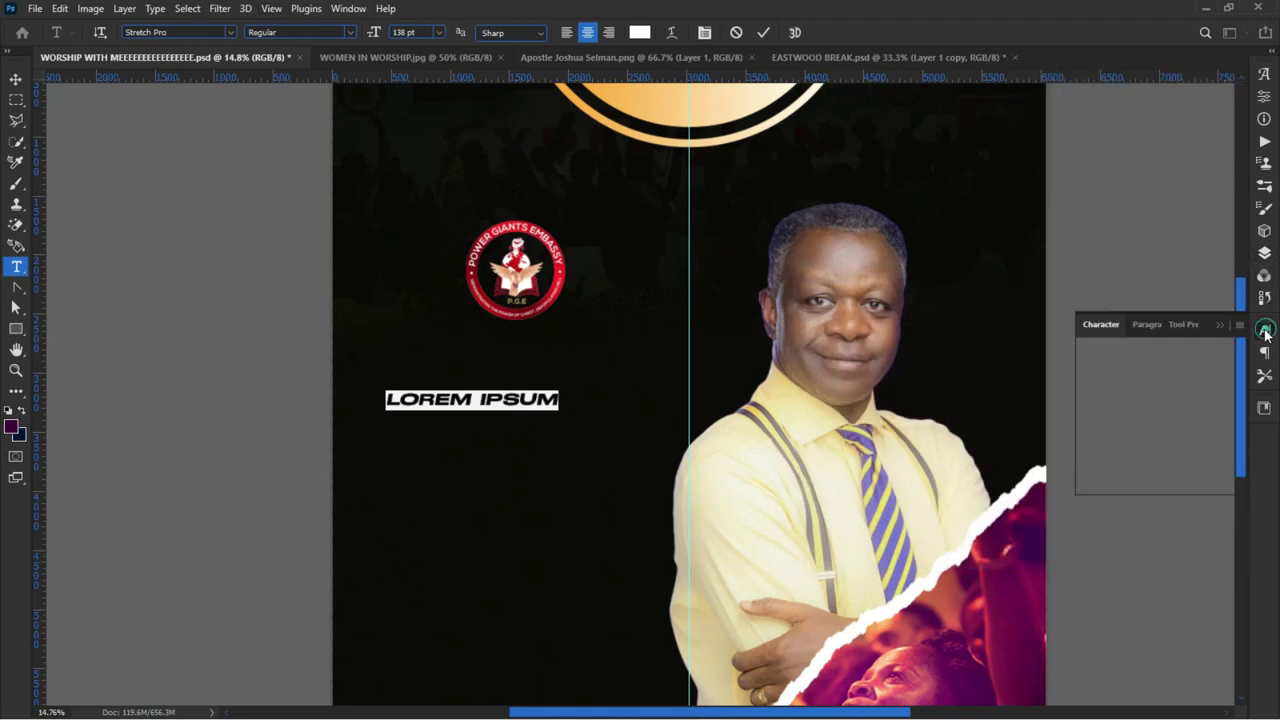
left_click(1111, 444)
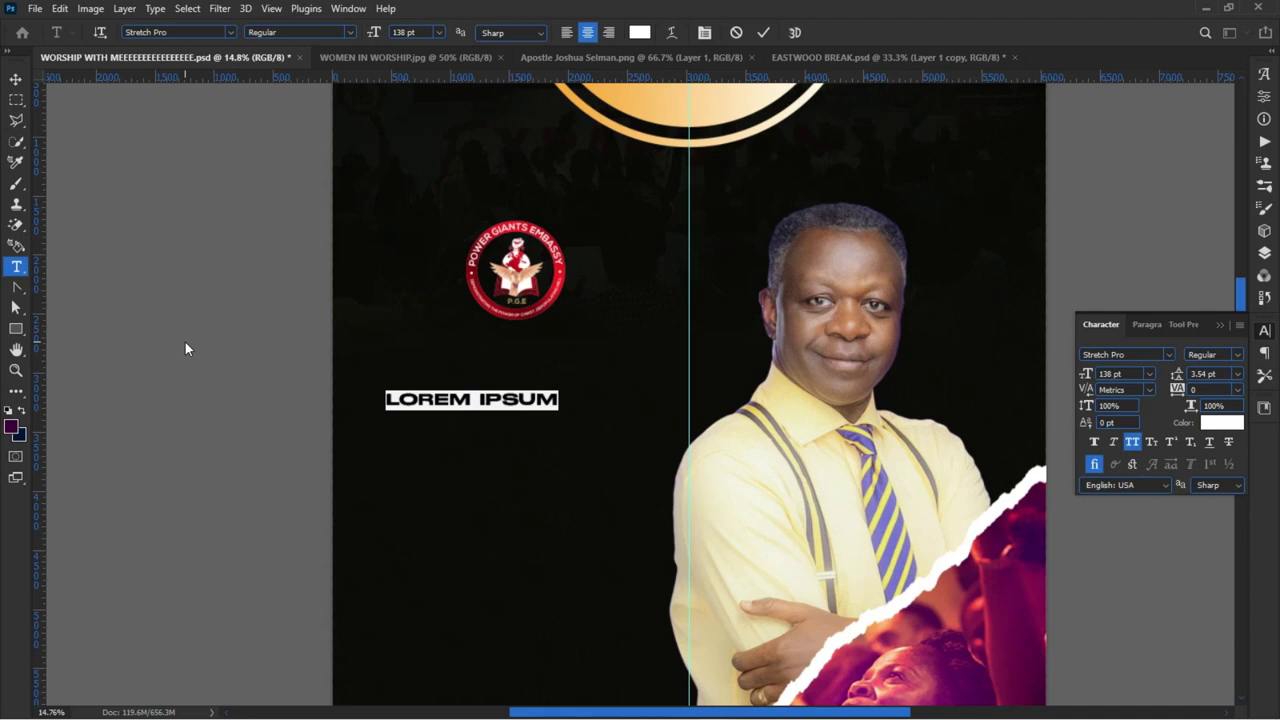
- Type POWER GAINTS EMBASSY, set it in Square721 BT, and move it just under the logo
type("POWER ")
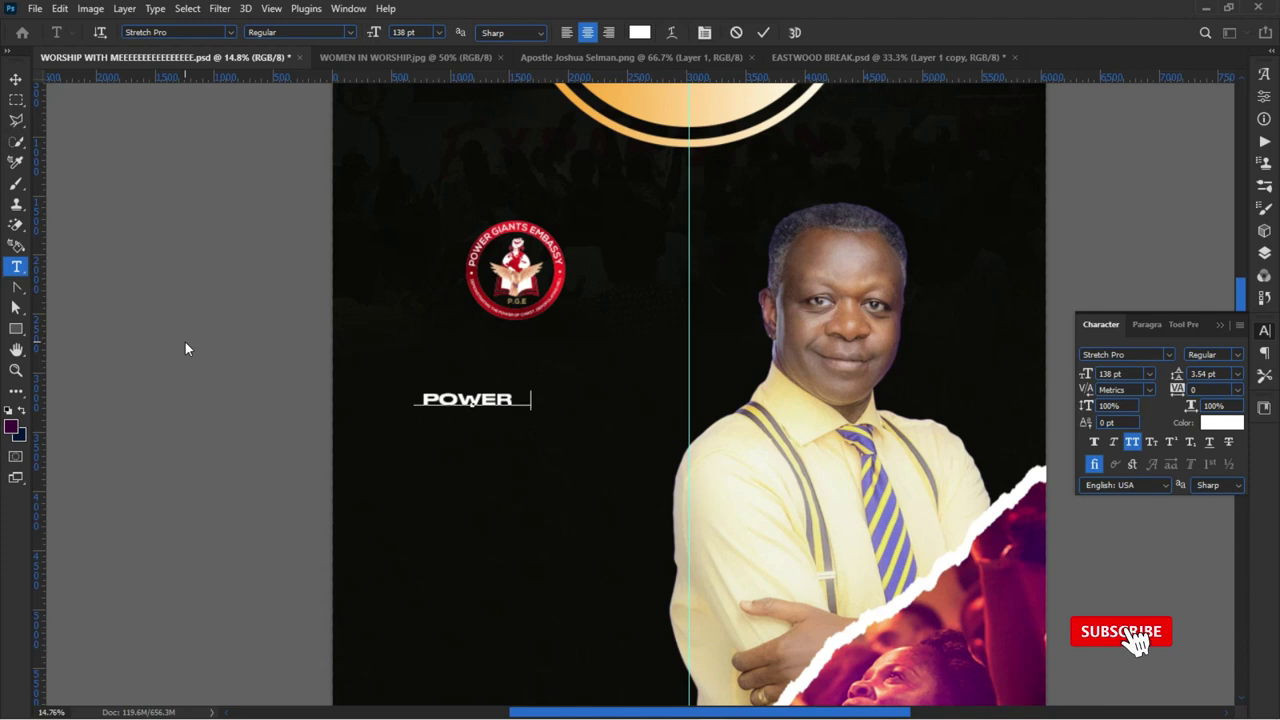
type("GAINTS EM")
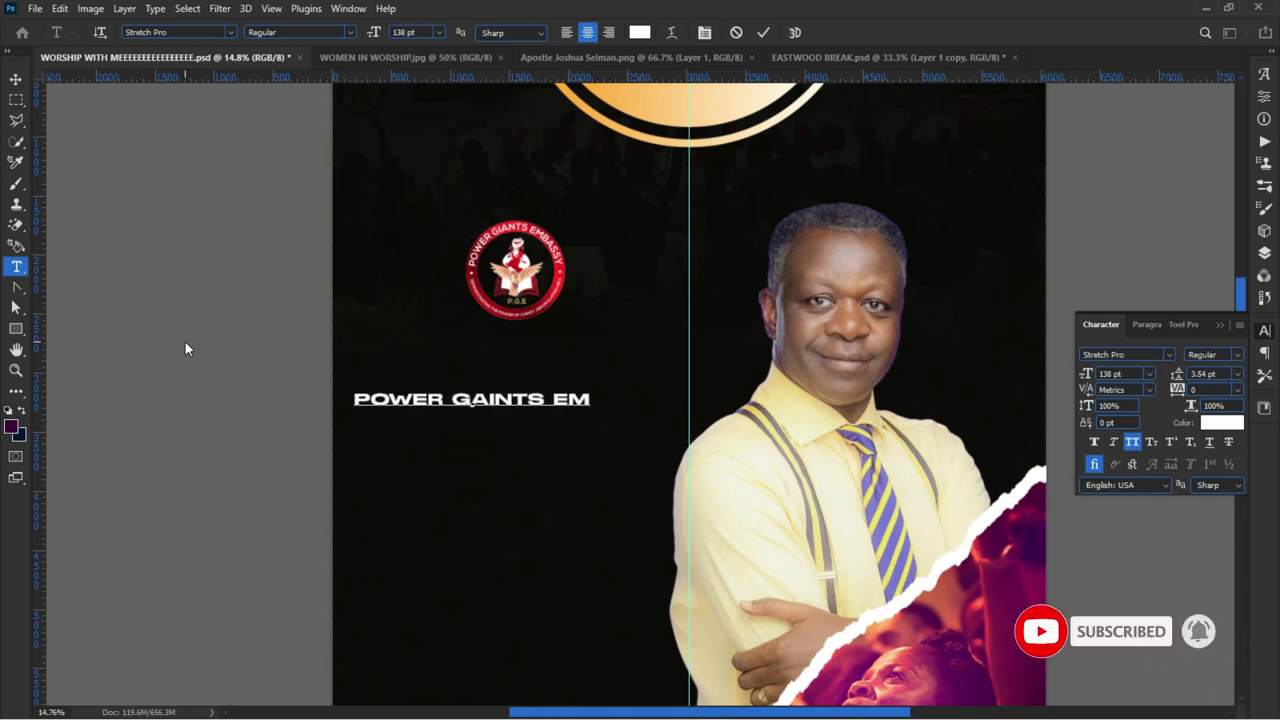
type("A")
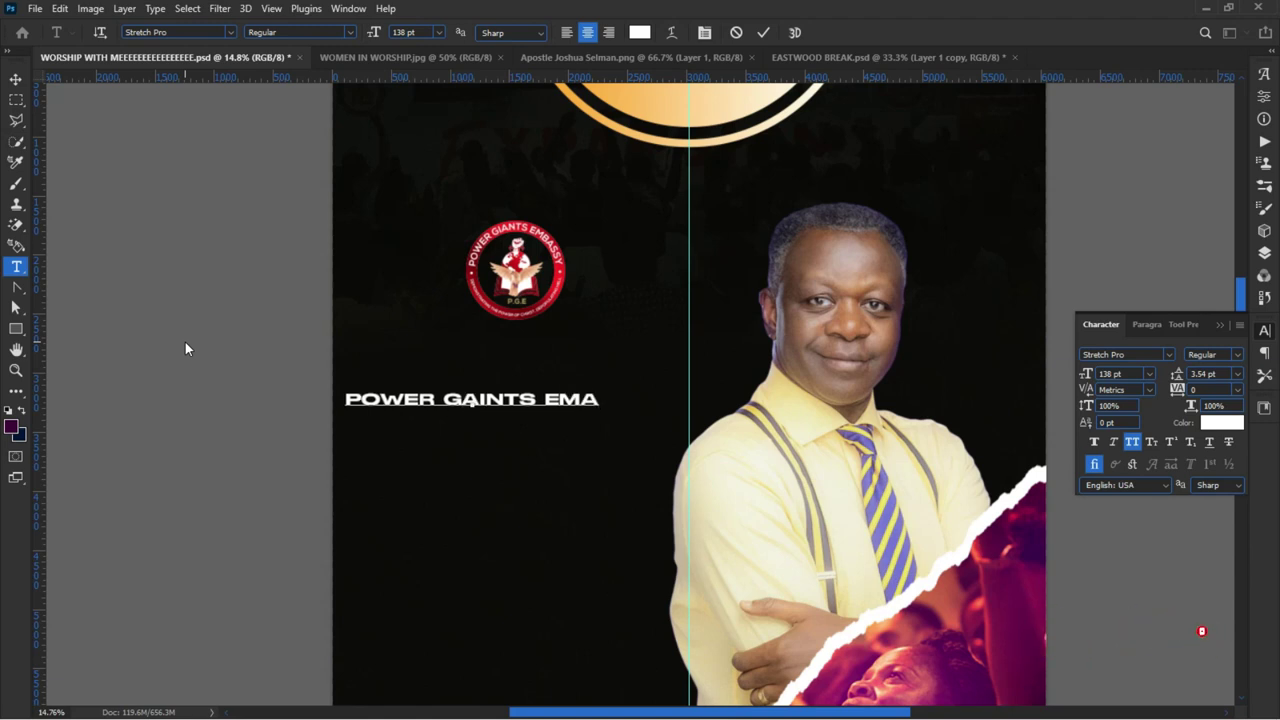
key("BackSpace")
type("BA")
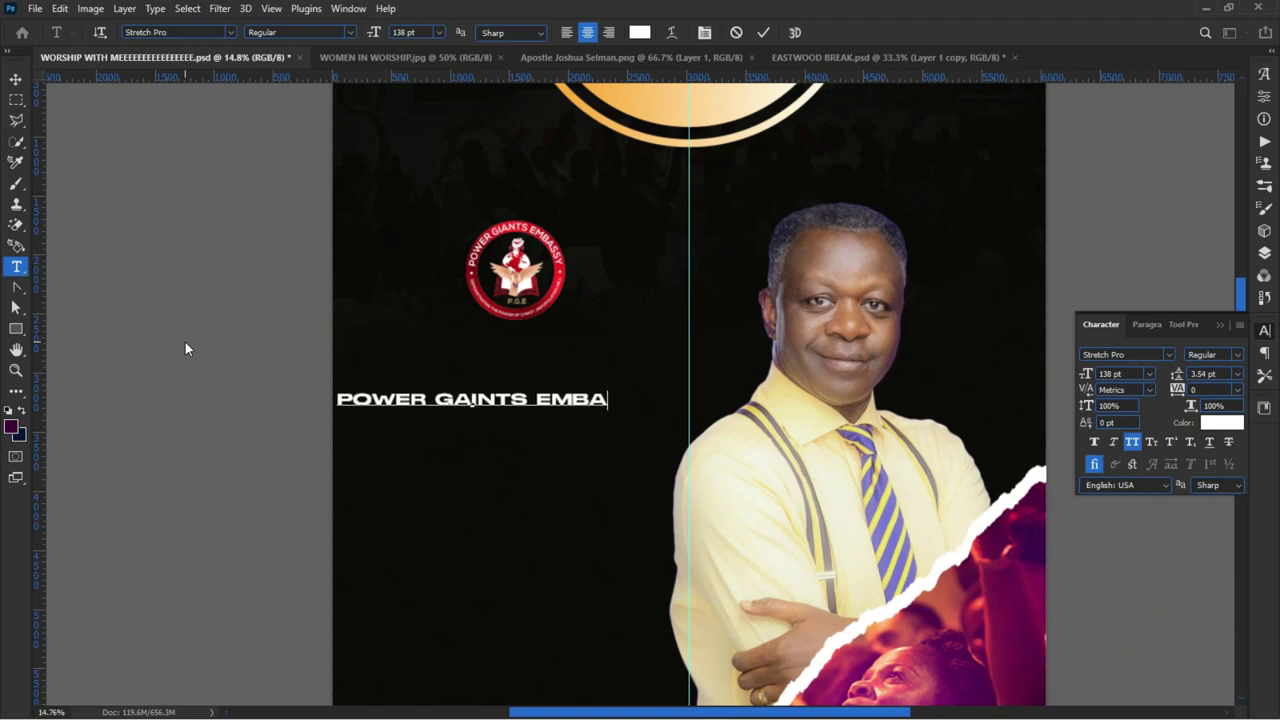
type("SS")
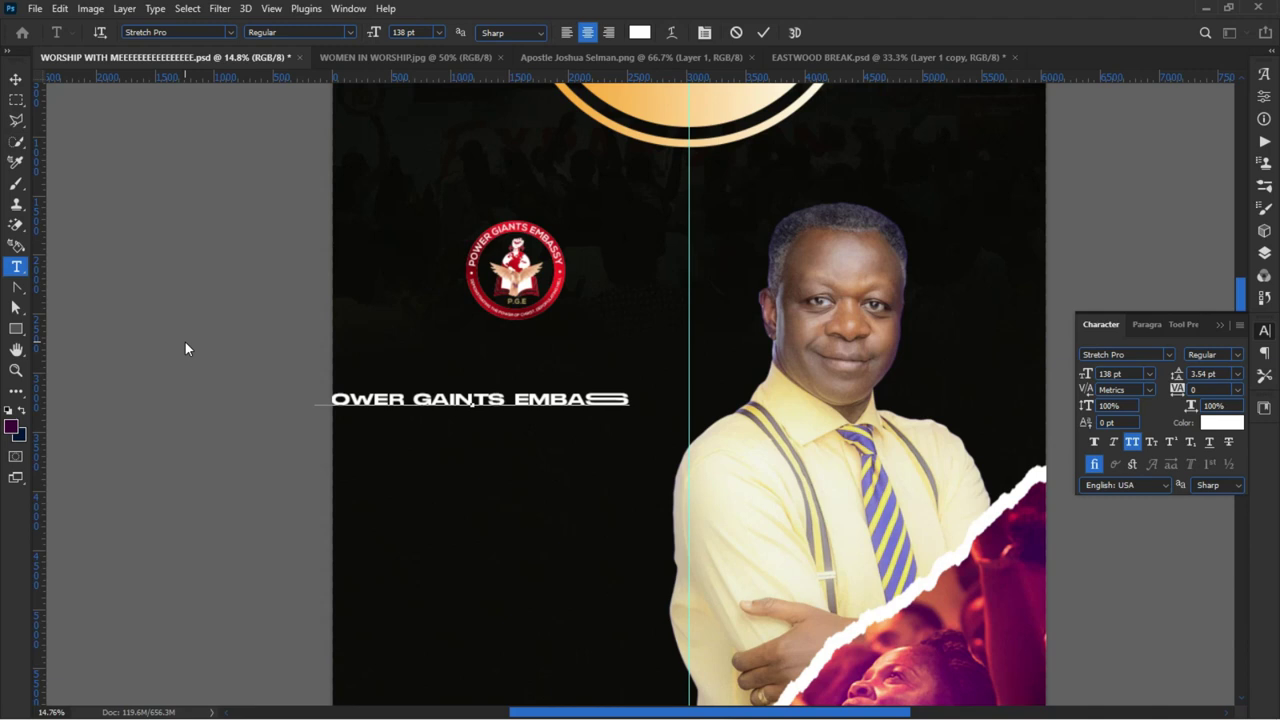
type("Y")
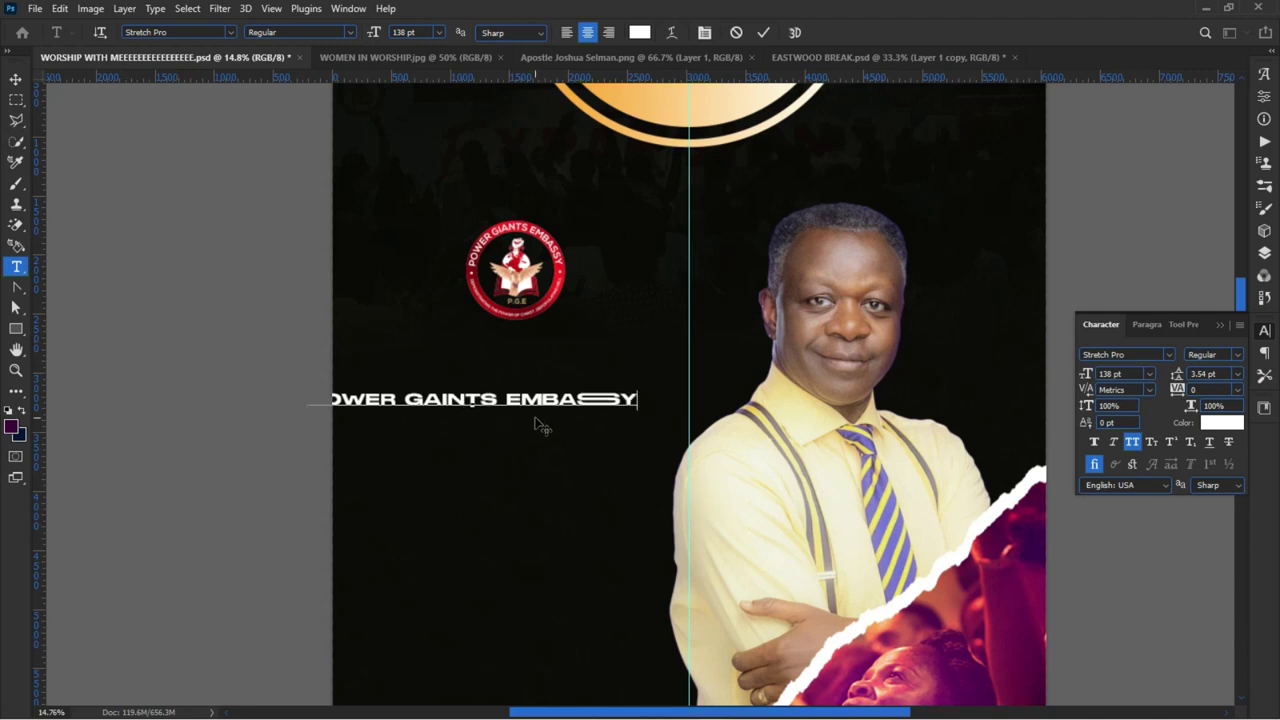
triple_click(634, 401)
left_click(199, 36)
type("sq")
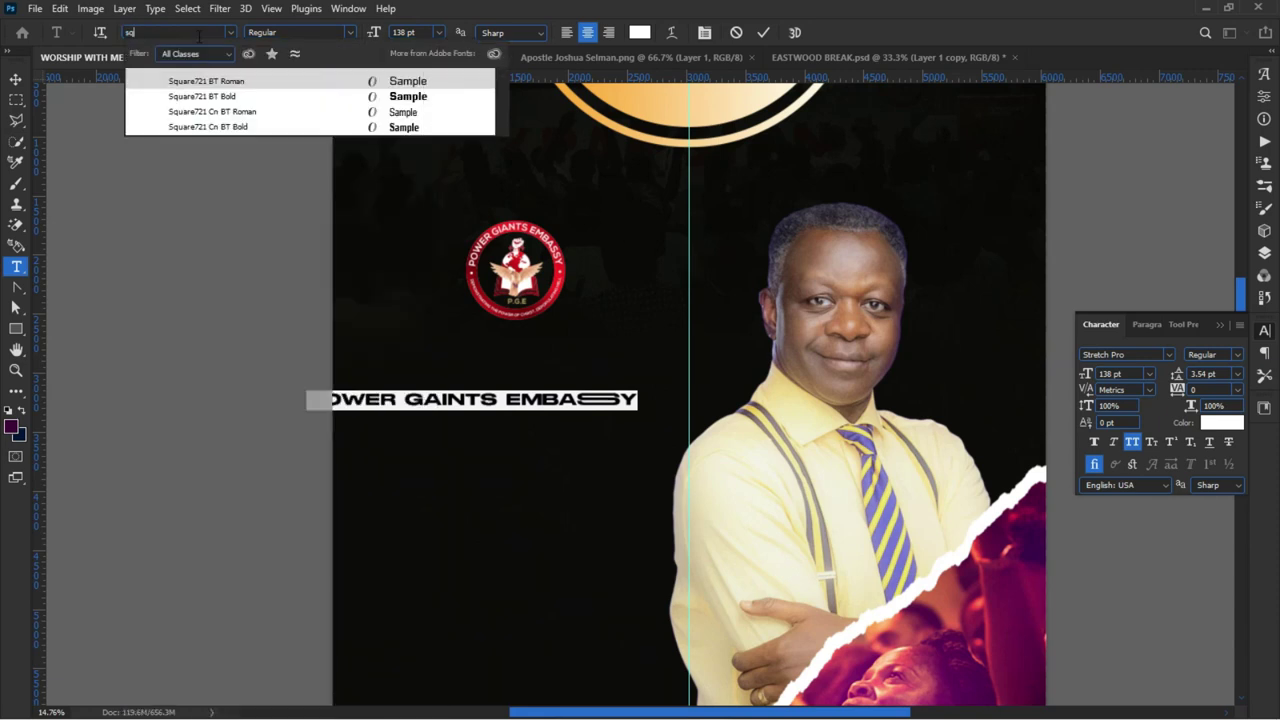
left_click(209, 80)
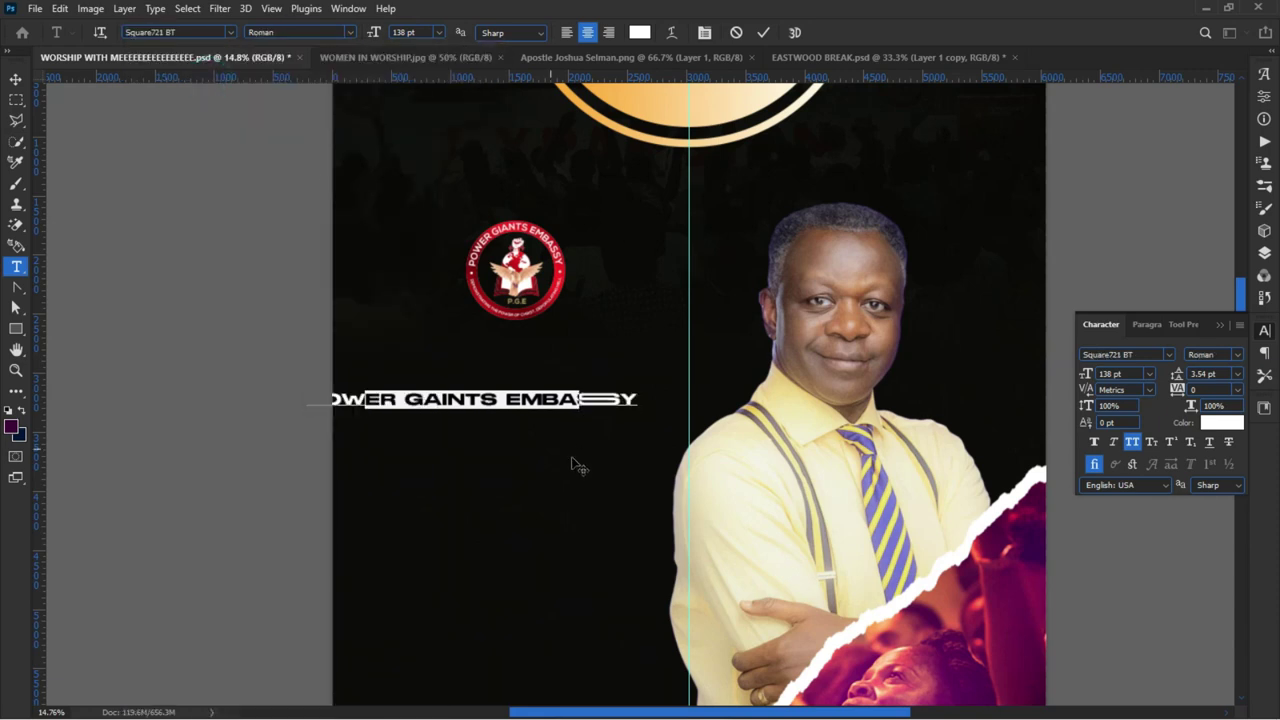
left_click_drag(470, 462, 514, 417)
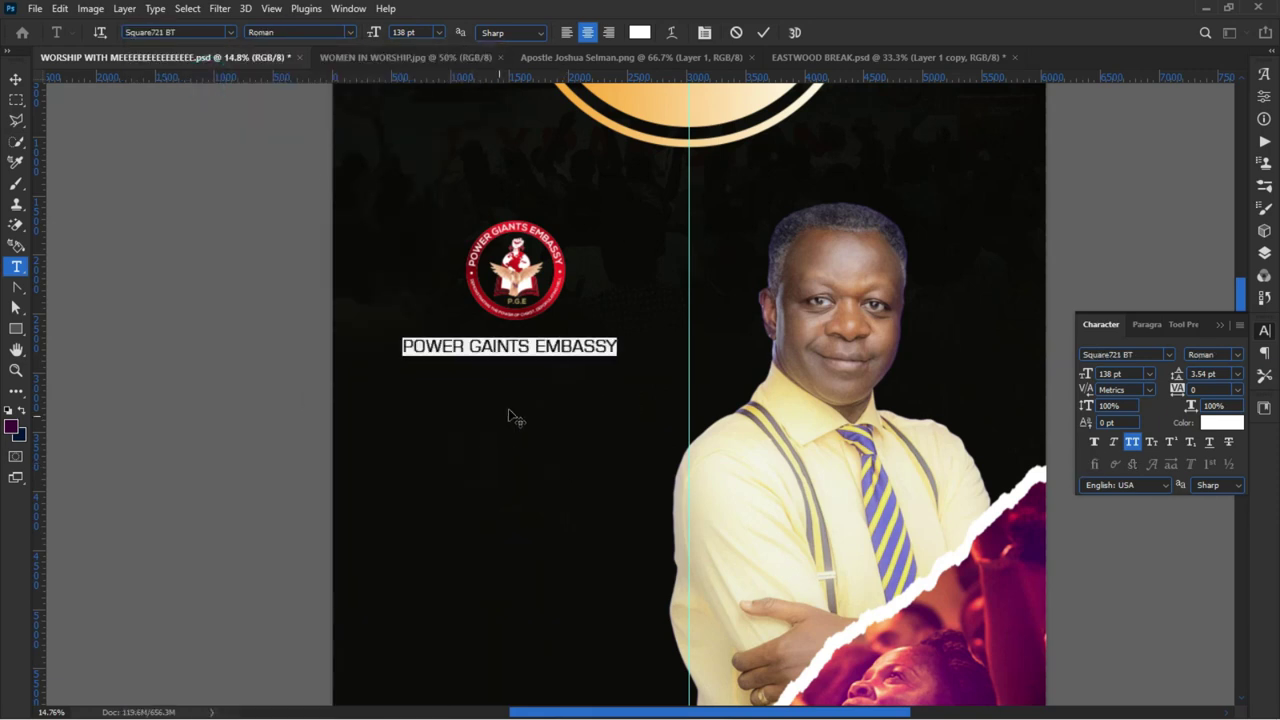
- Set the text's line spacing to Auto and add a DOMINION TEMPLE line after EMBASSY
left_click(618, 346)
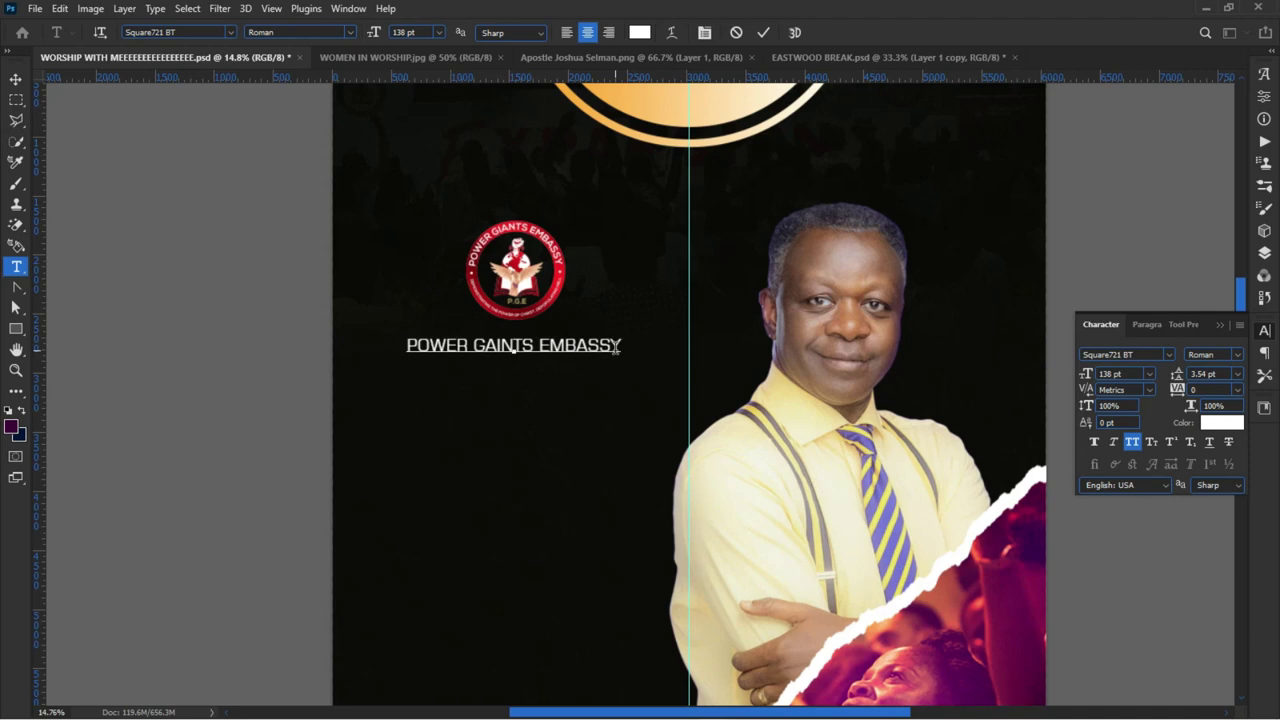
key("ctrl+a")
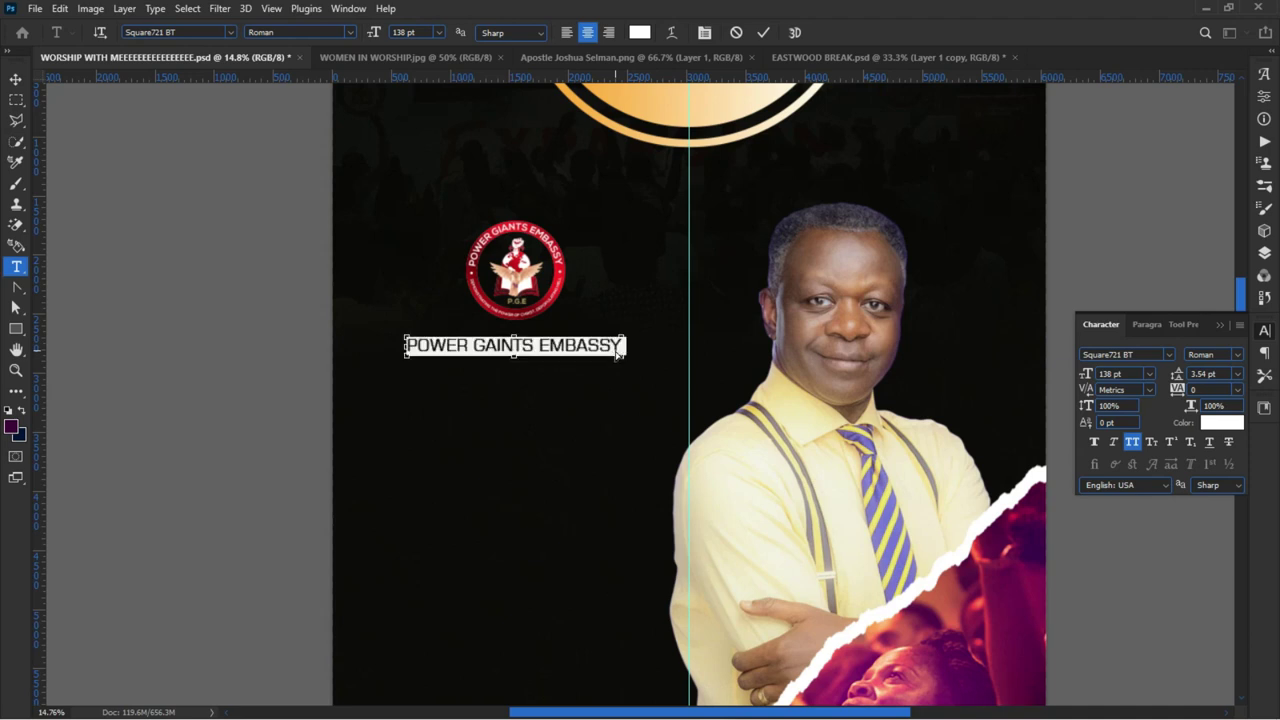
left_click(1238, 374)
left_click(1232, 389)
left_click(623, 346)
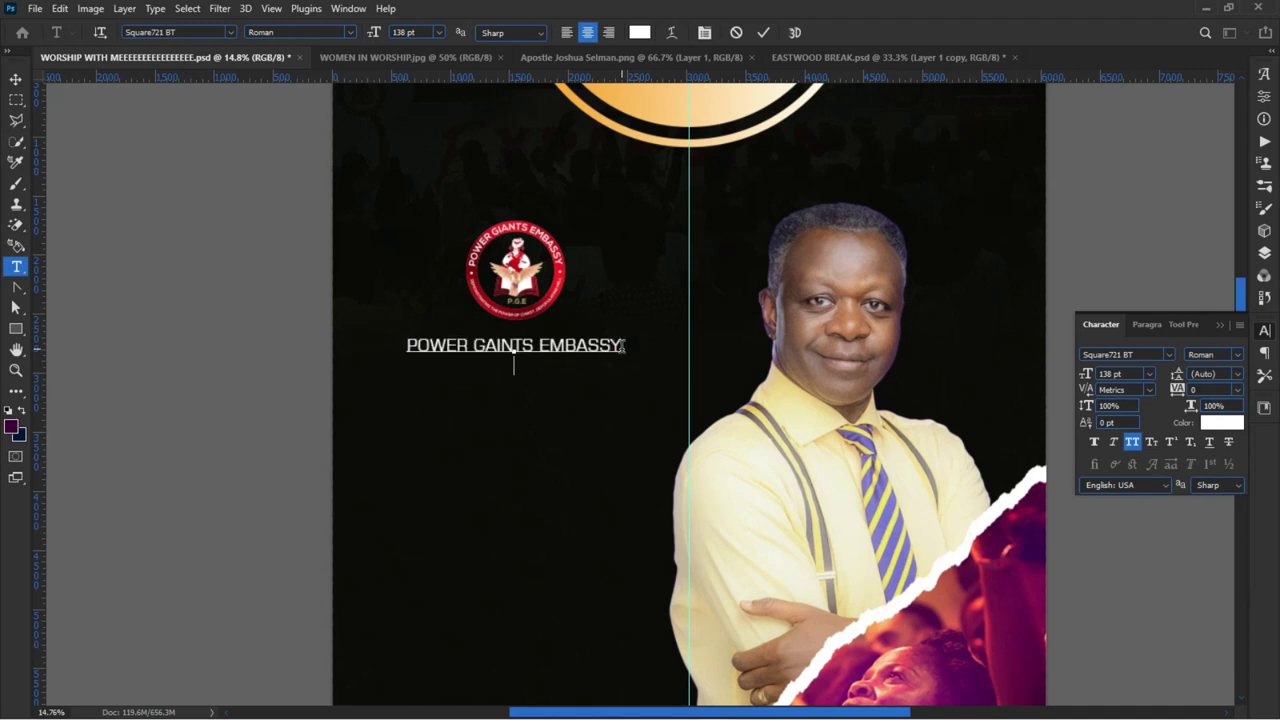
type("DOMINION")
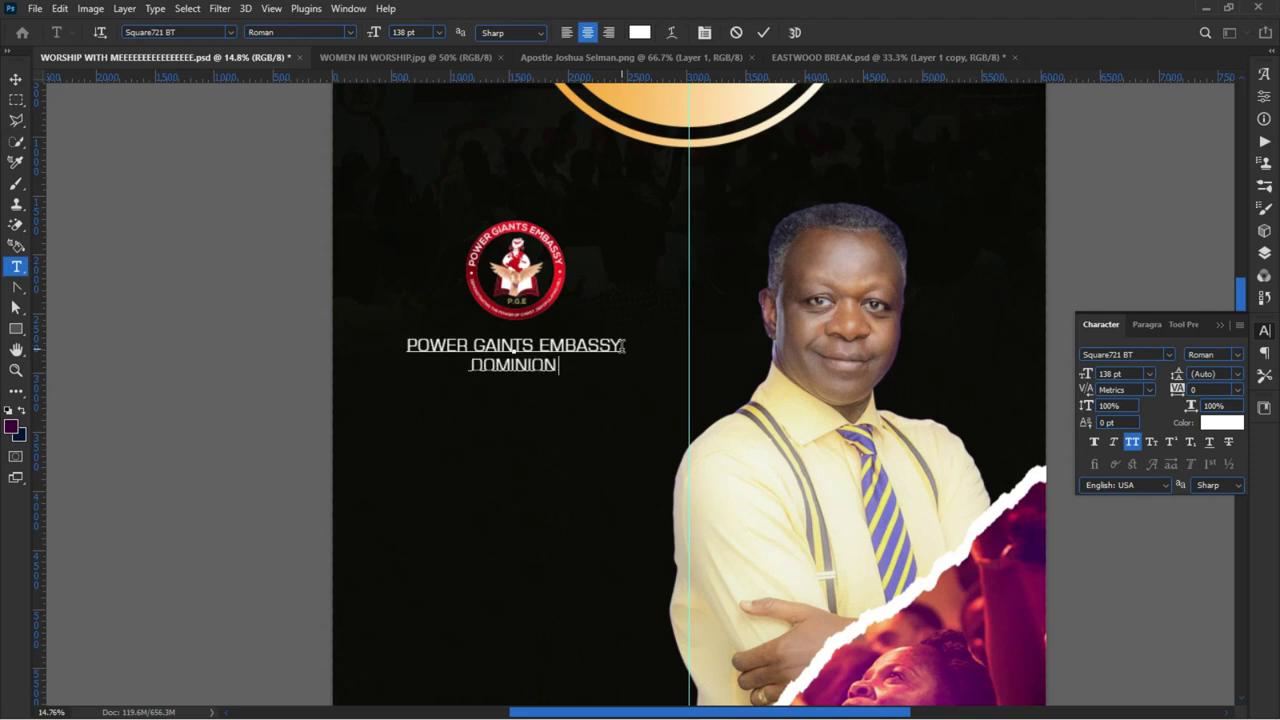
type(" TEMPLE")
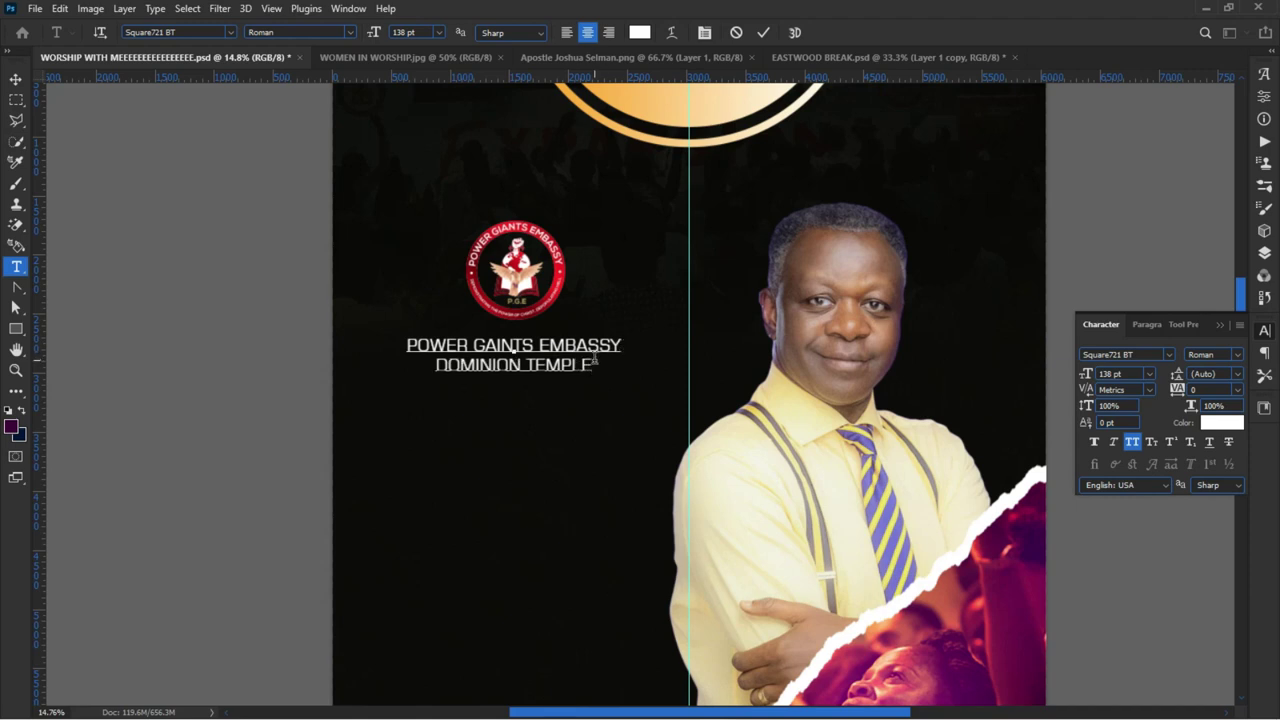
- Make DOMINION TEMPLE bold and larger, then finish editing the text
left_click_drag(598, 372, 326, 359)
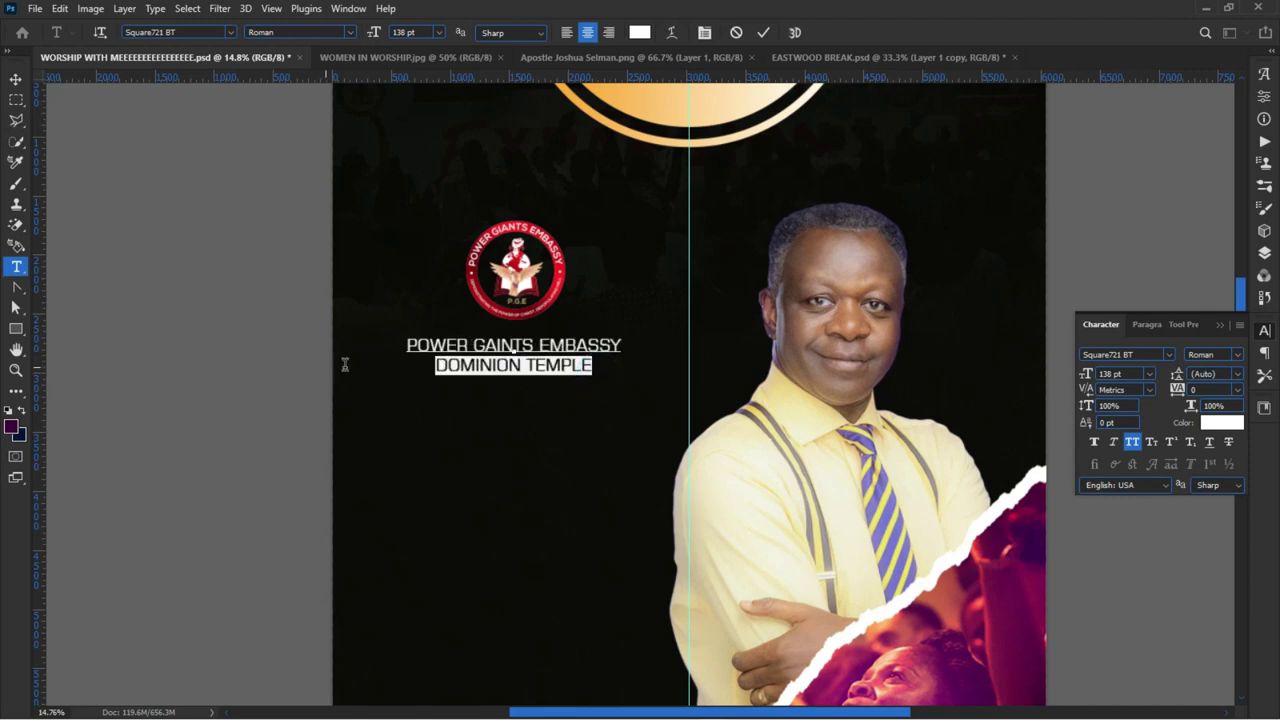
left_click(349, 31)
left_click(300, 58)
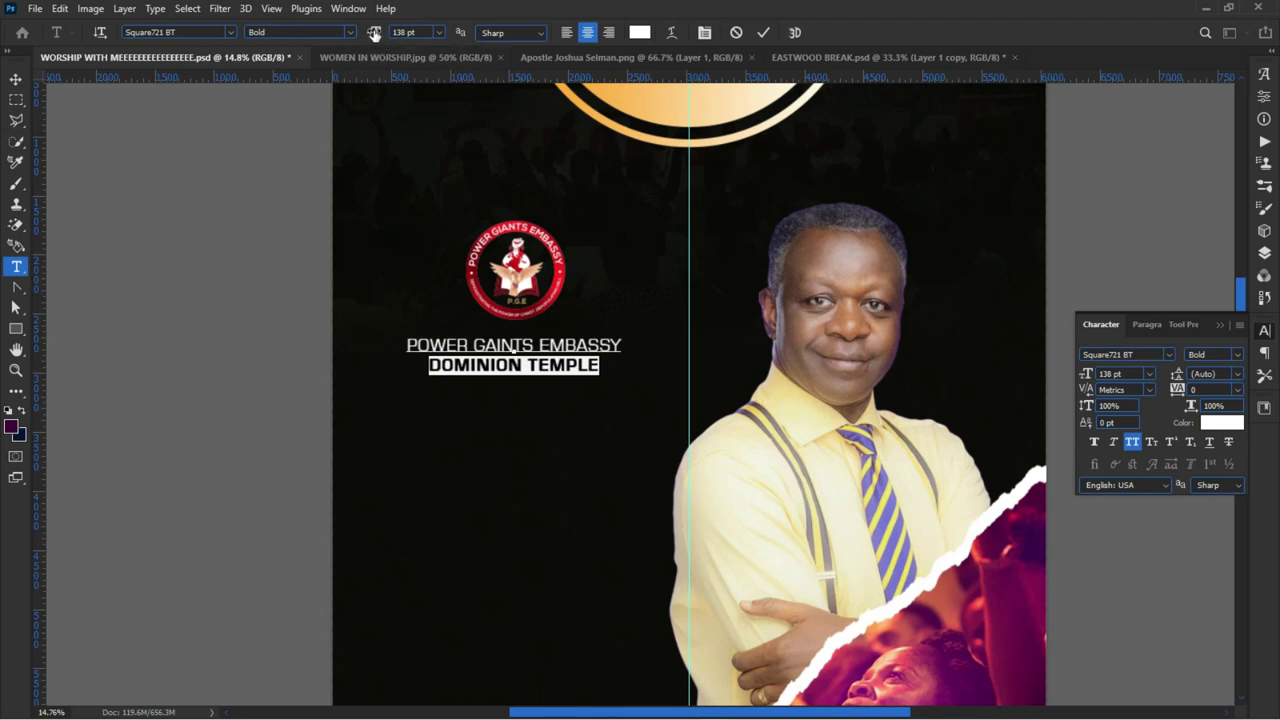
left_click_drag(373, 33, 404, 32)
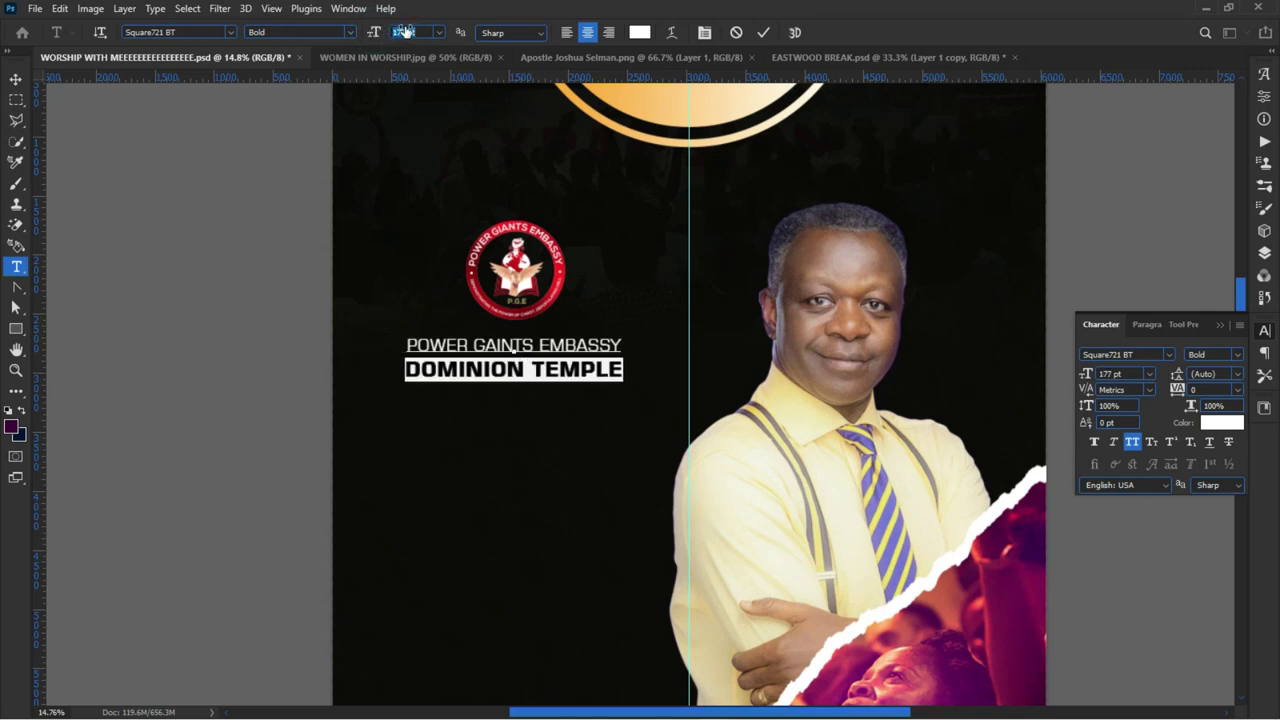
left_click(269, 231)
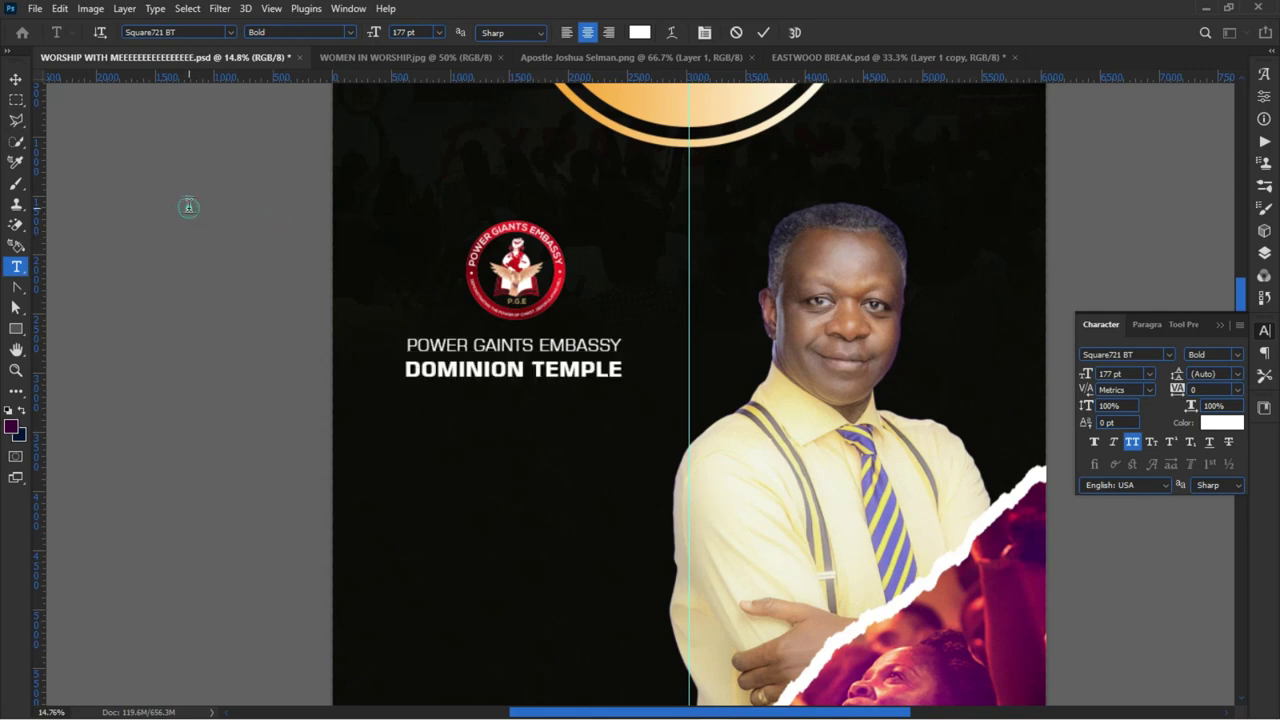
left_click(736, 32)
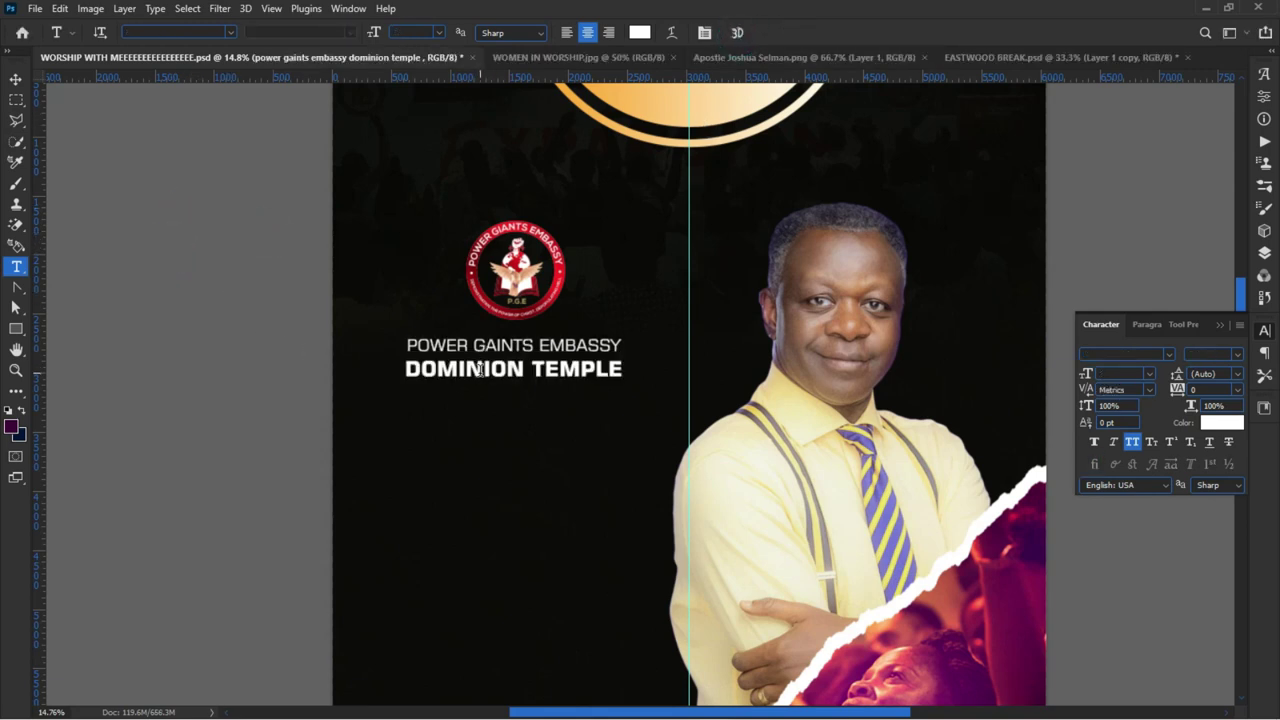
- Tighten the spacing between the POWER GAINTS EMBASSY and DOMINION TEMPLE lines
key("v")
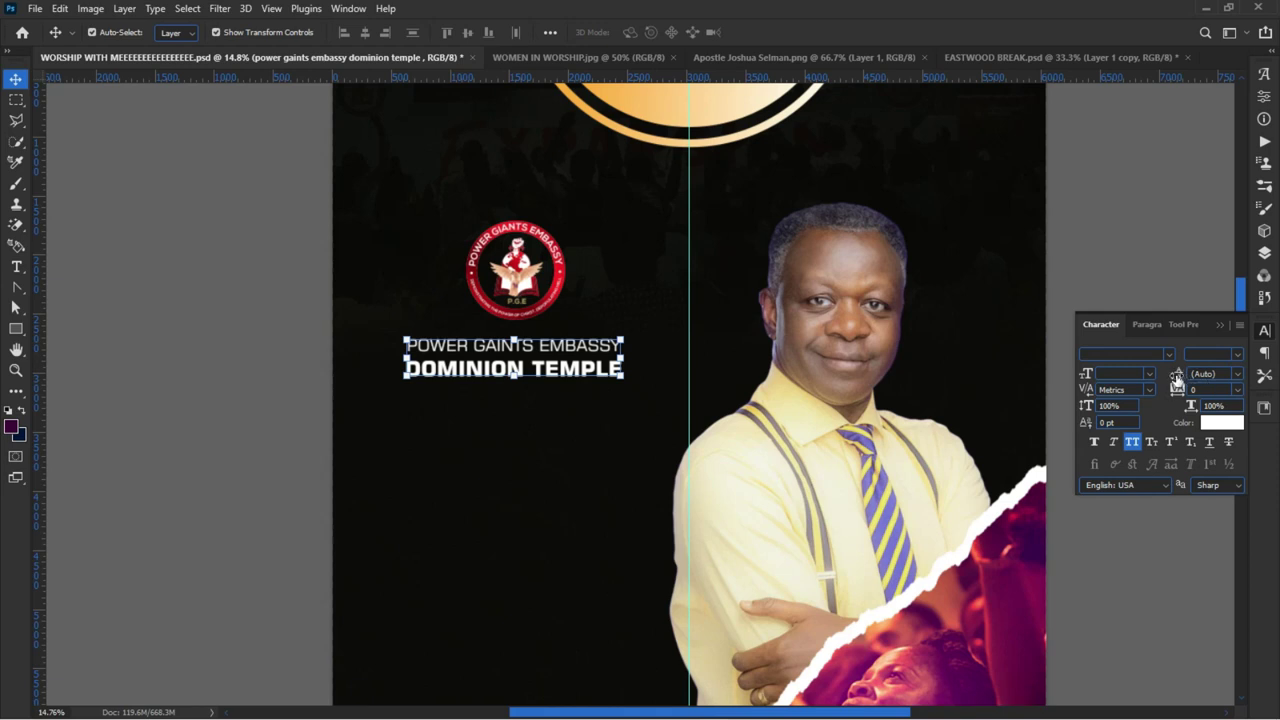
left_click_drag(1179, 376, 1178, 376)
left_click(244, 362)
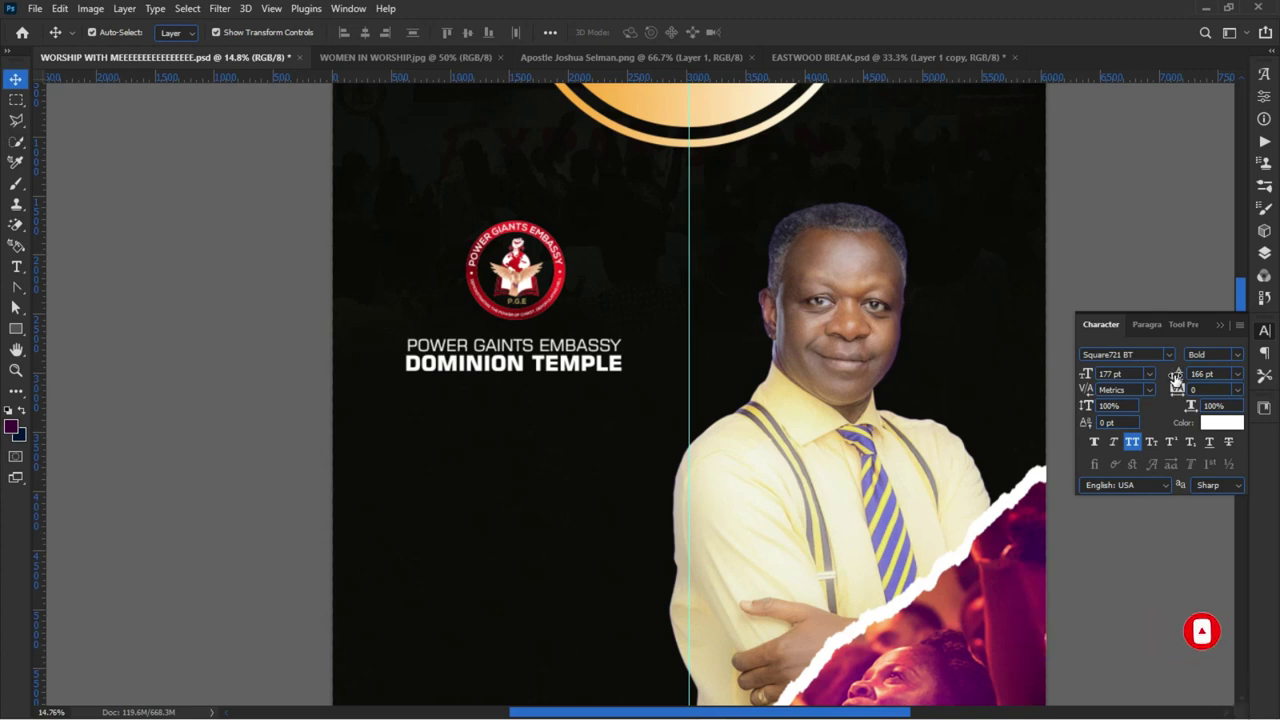
left_click(80, 433)
scroll(488, 355, "up", 6)
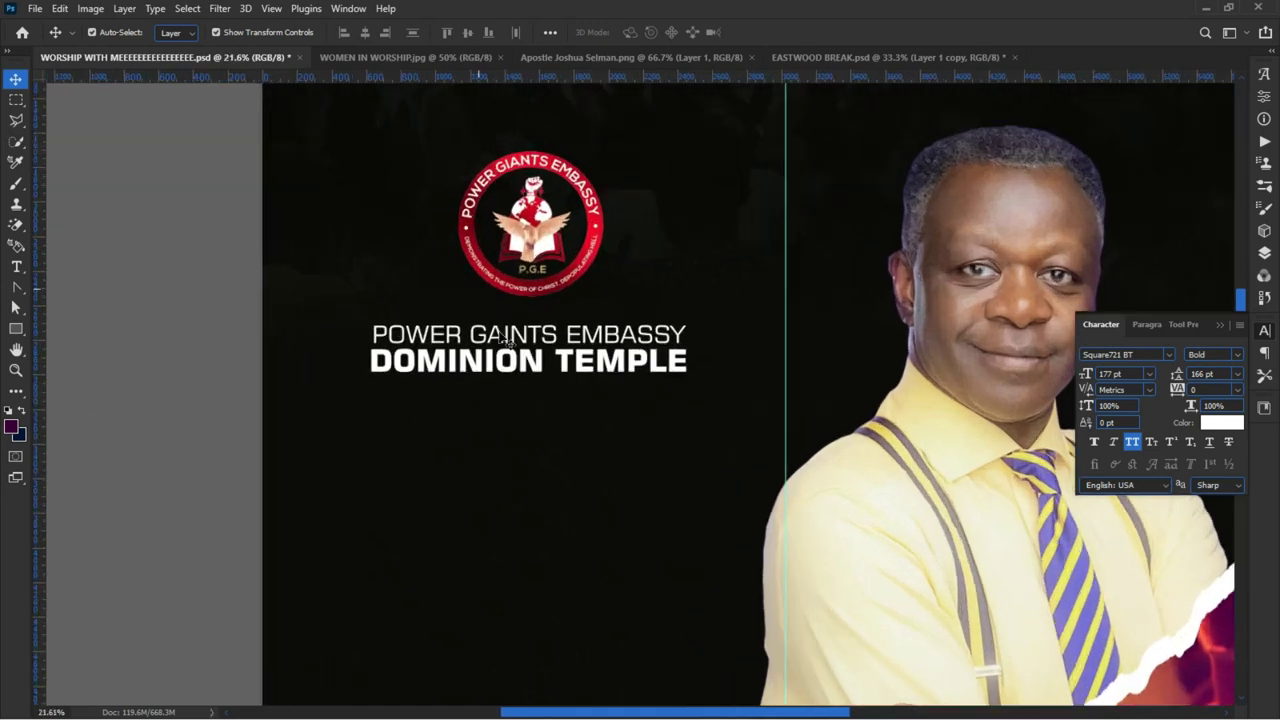
- Reapply white to all of the church name text and commit the edit
left_click(488, 345)
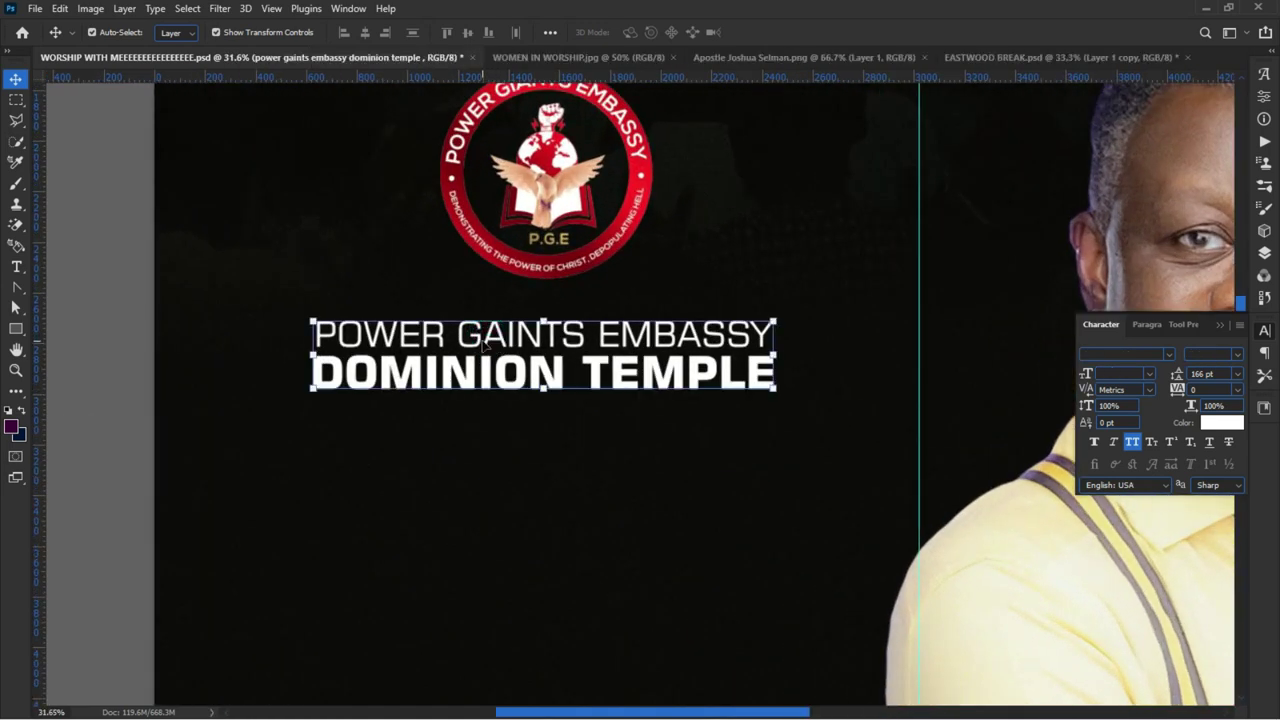
double_click(476, 340)
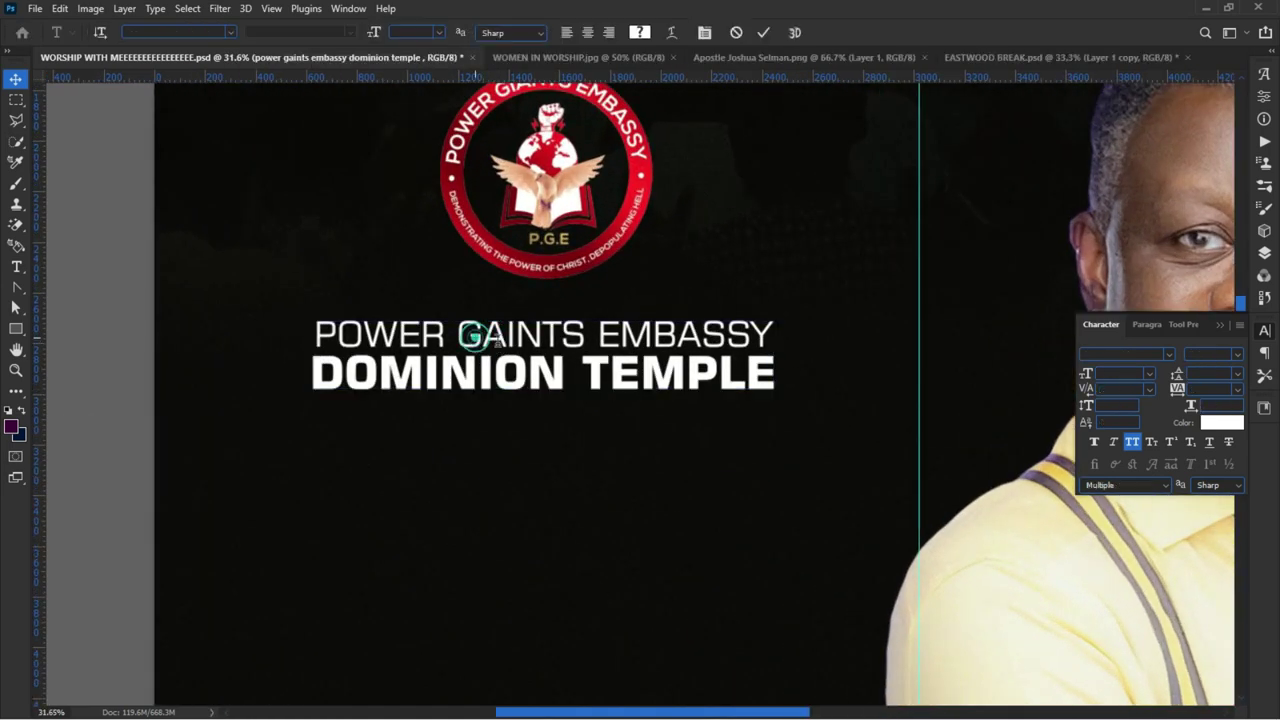
left_click(1212, 421)
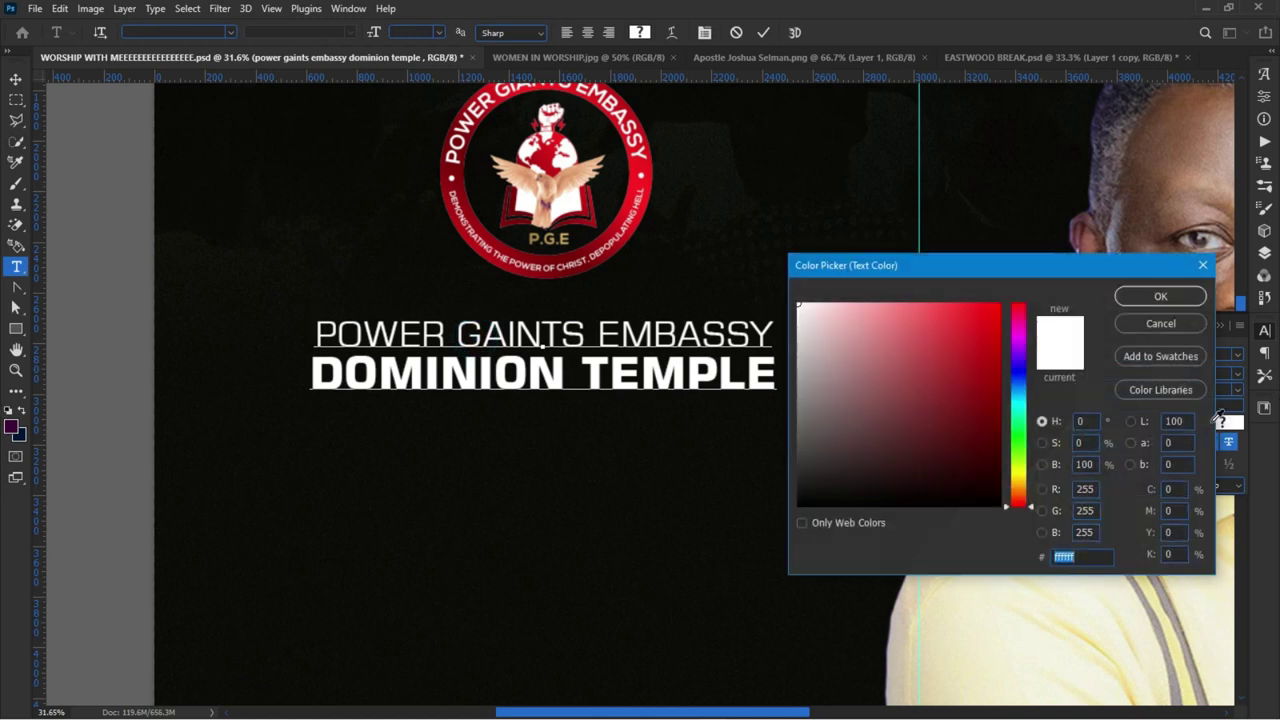
left_click(1128, 321)
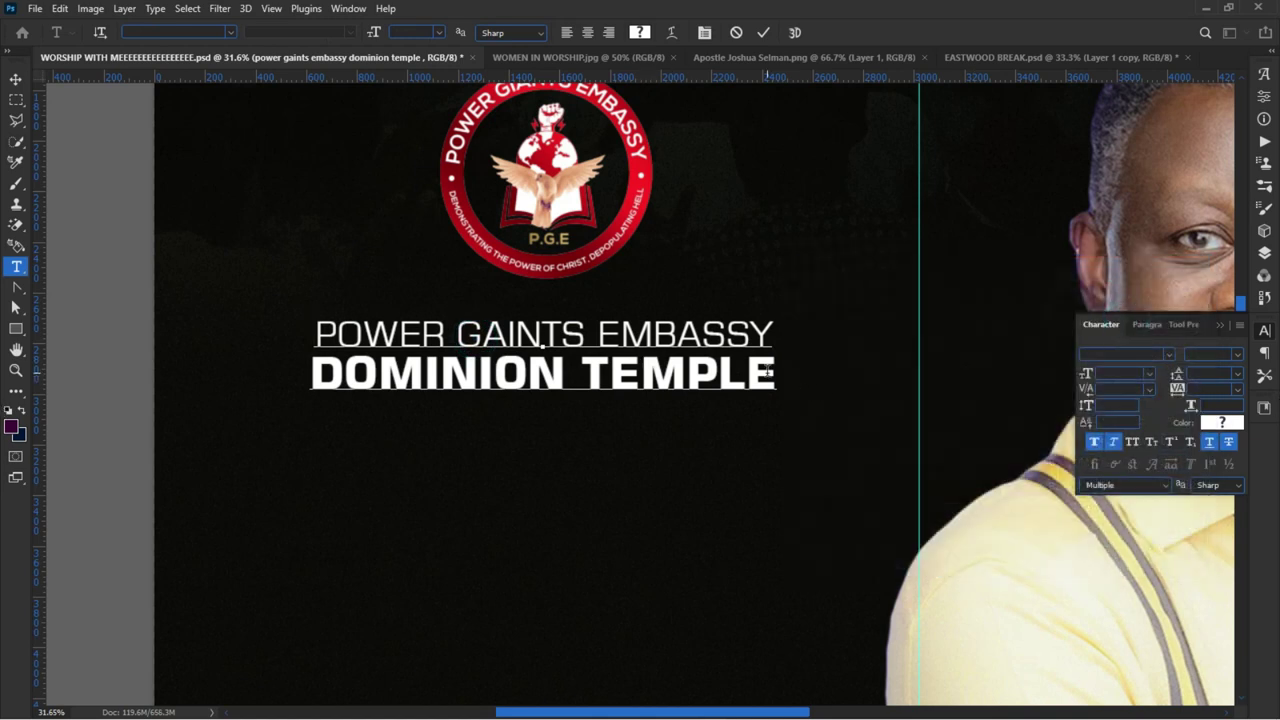
key("ctrl+a")
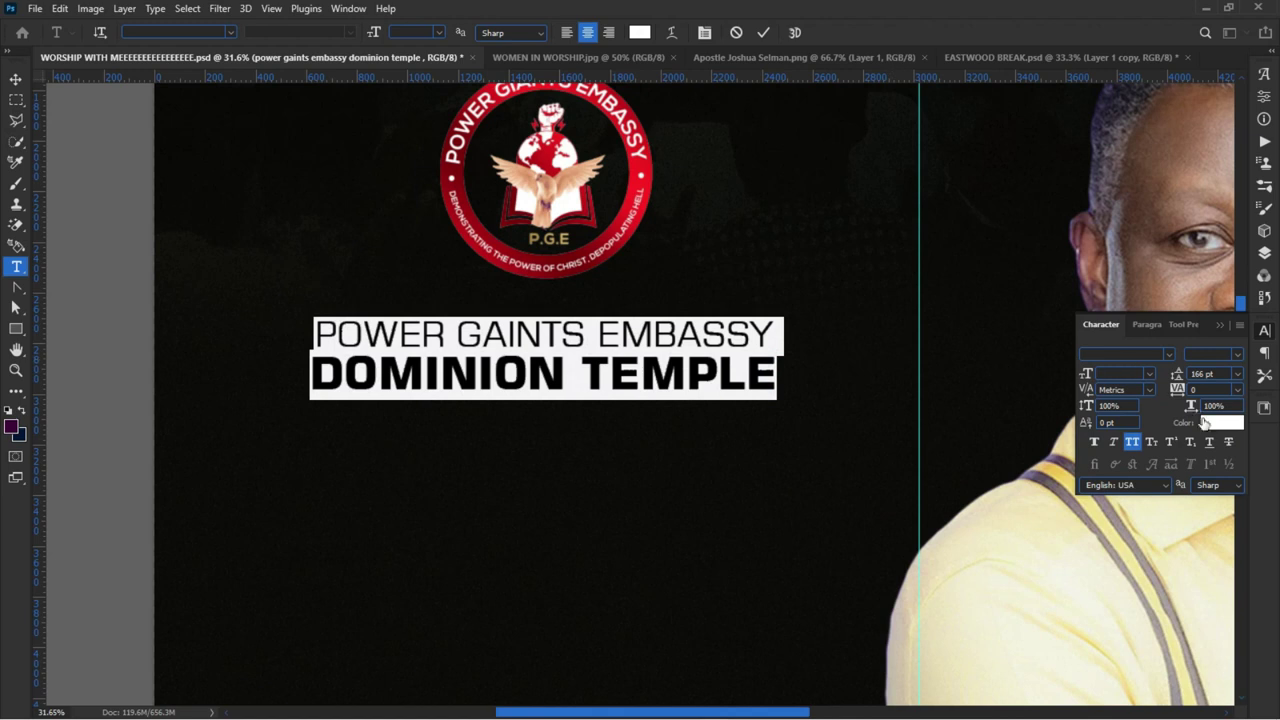
left_click(1212, 421)
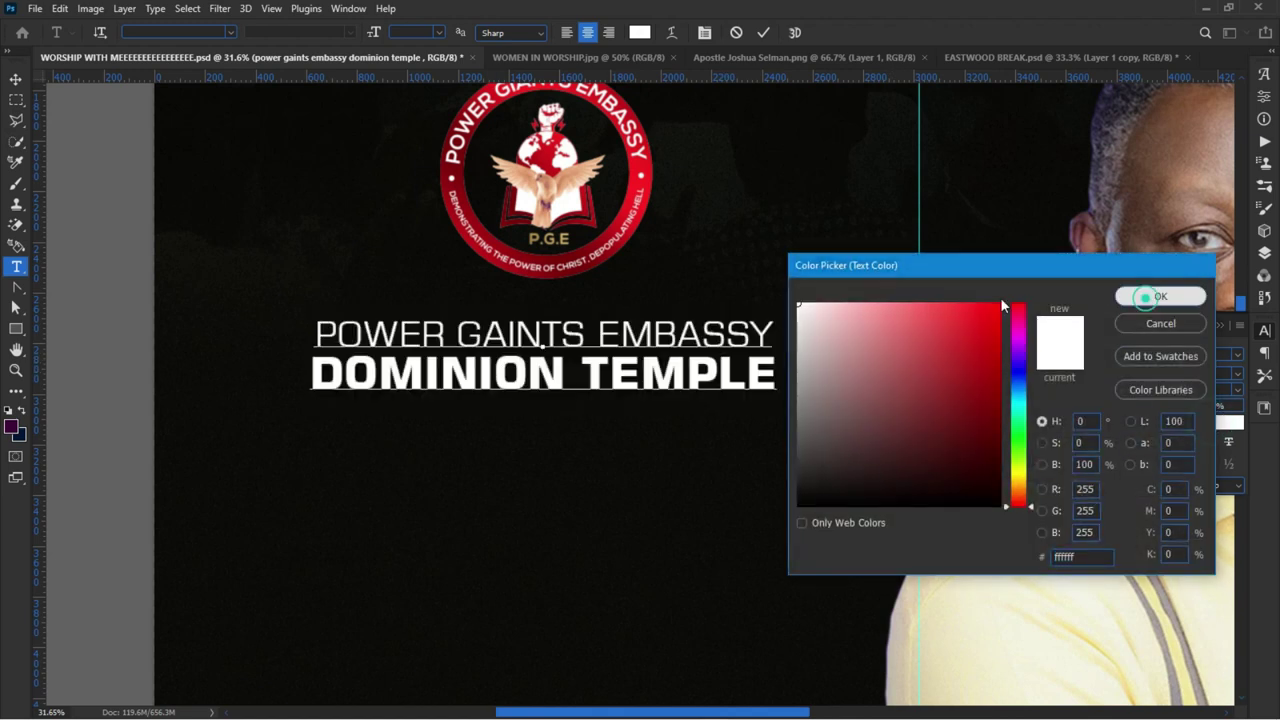
left_click(1160, 297)
left_click(764, 32)
- Save the worship flyer
key("v")
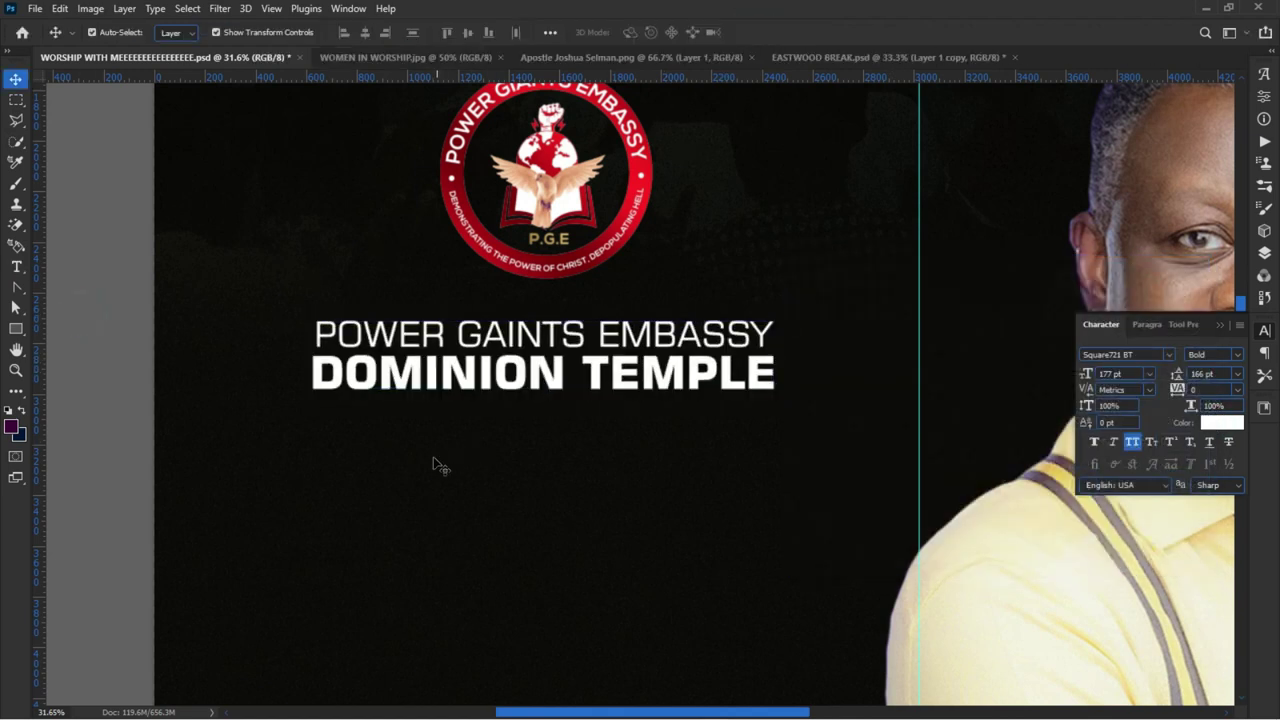
scroll(440, 362, "down", 5)
scroll(440, 362, "down", 4)
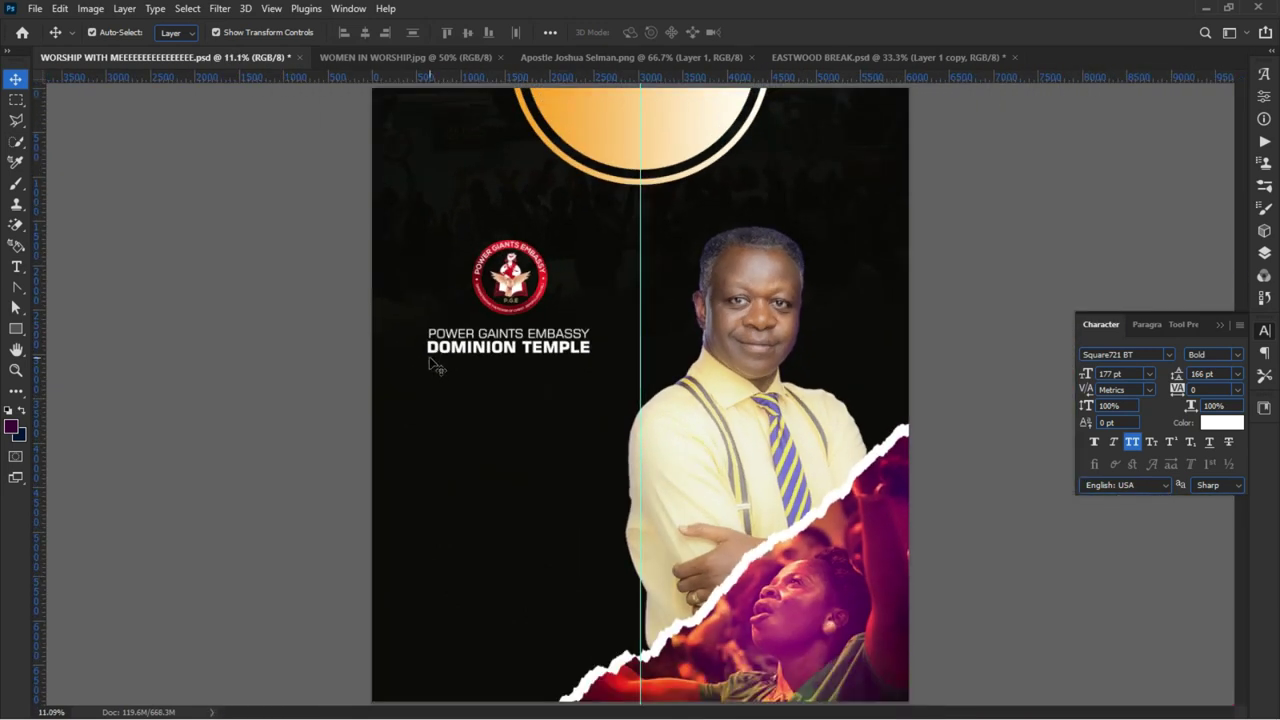
key("ctrl+s")
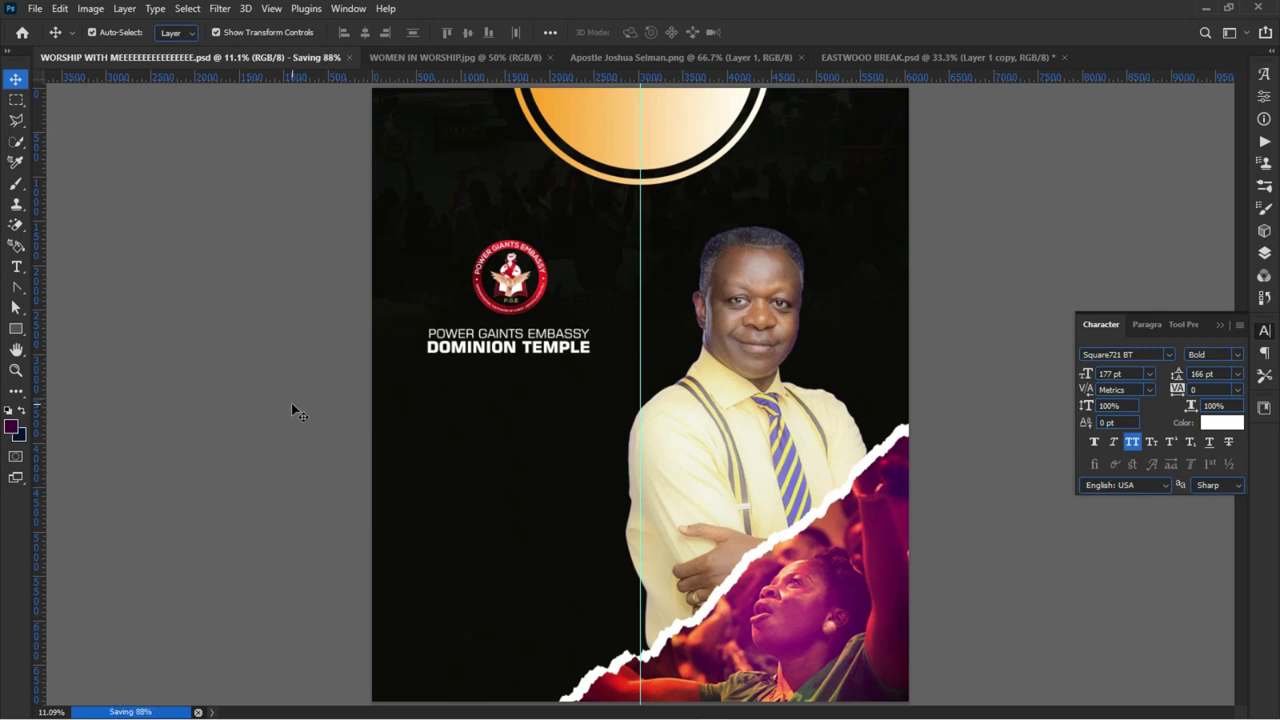
scroll(477, 372, "up", 3)
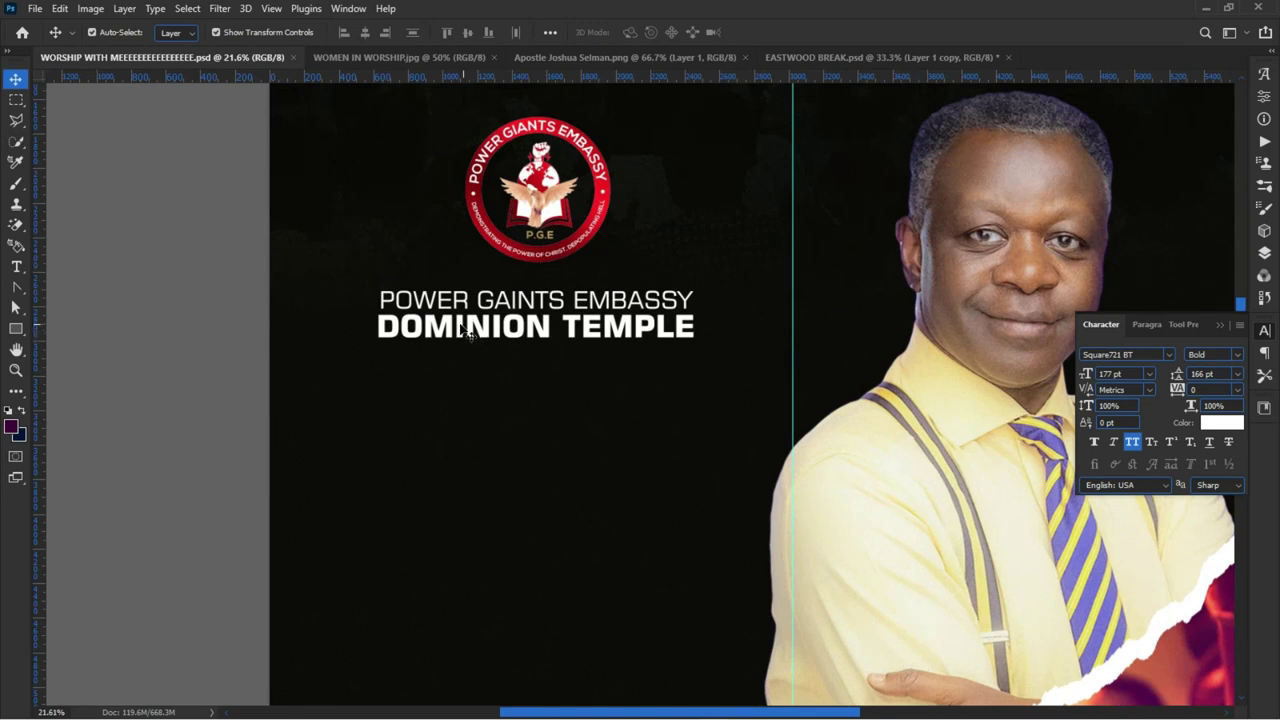
- Turn the duplicated church name into a single WORSHIP WITH US line below the title
left_click_drag(450, 410, 440, 437)
double_click(440, 437)
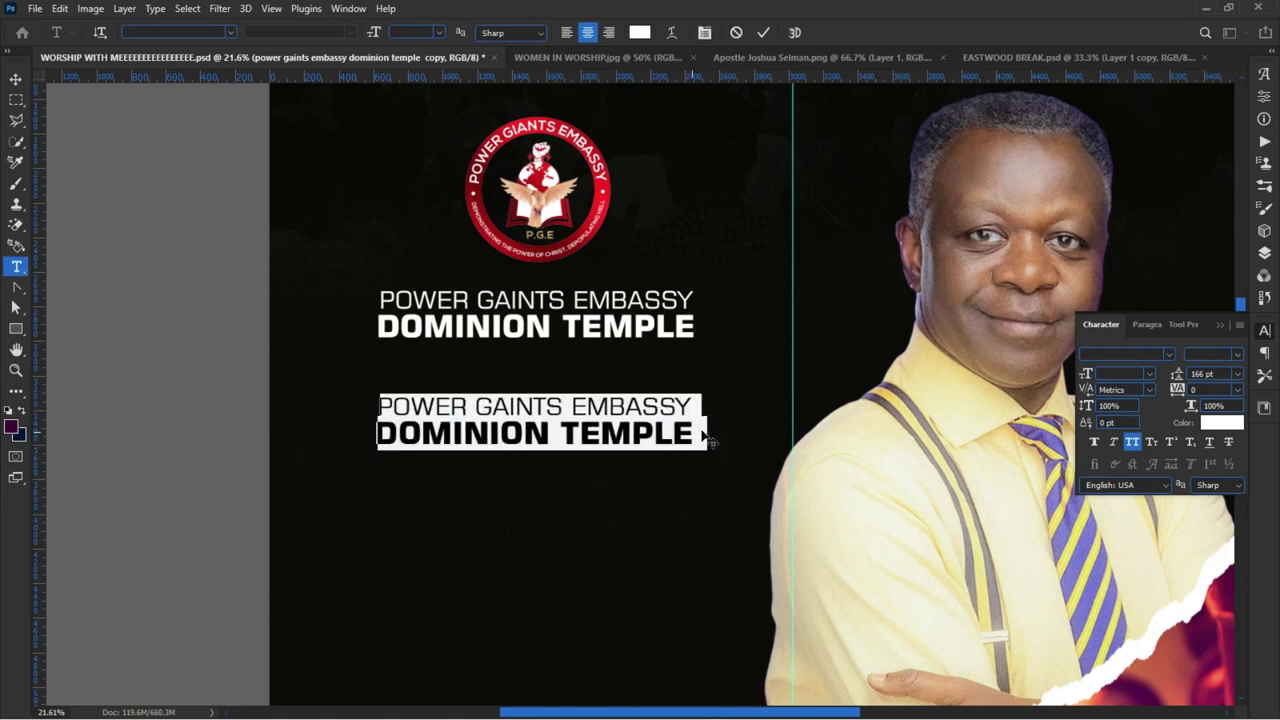
left_click_drag(691, 430, 343, 430)
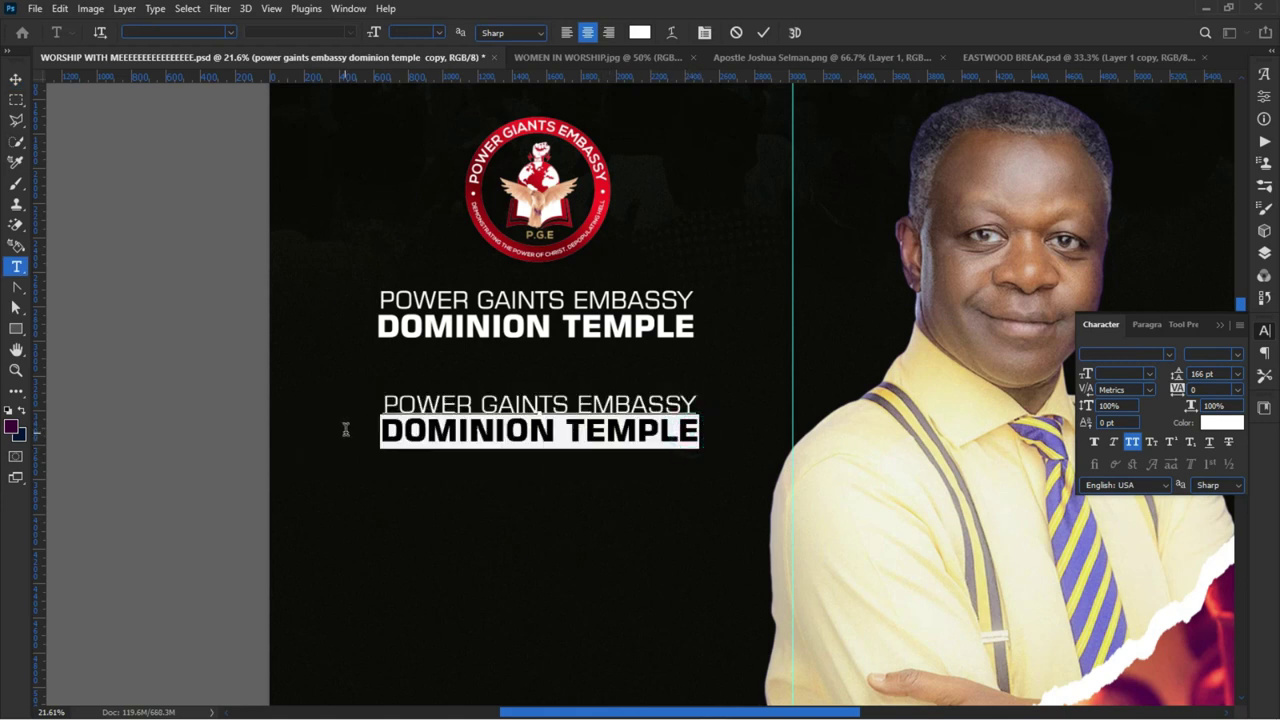
key("BackSpace")
key("BackSpace")
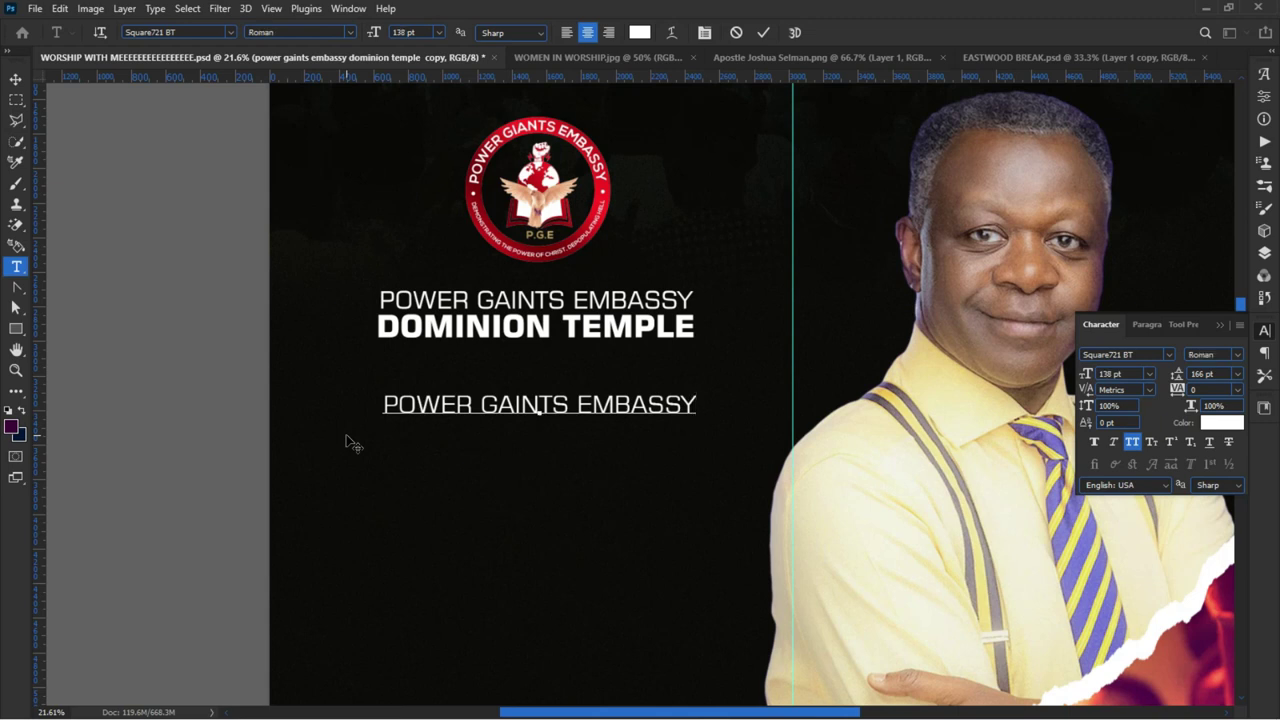
key("ctrl+a")
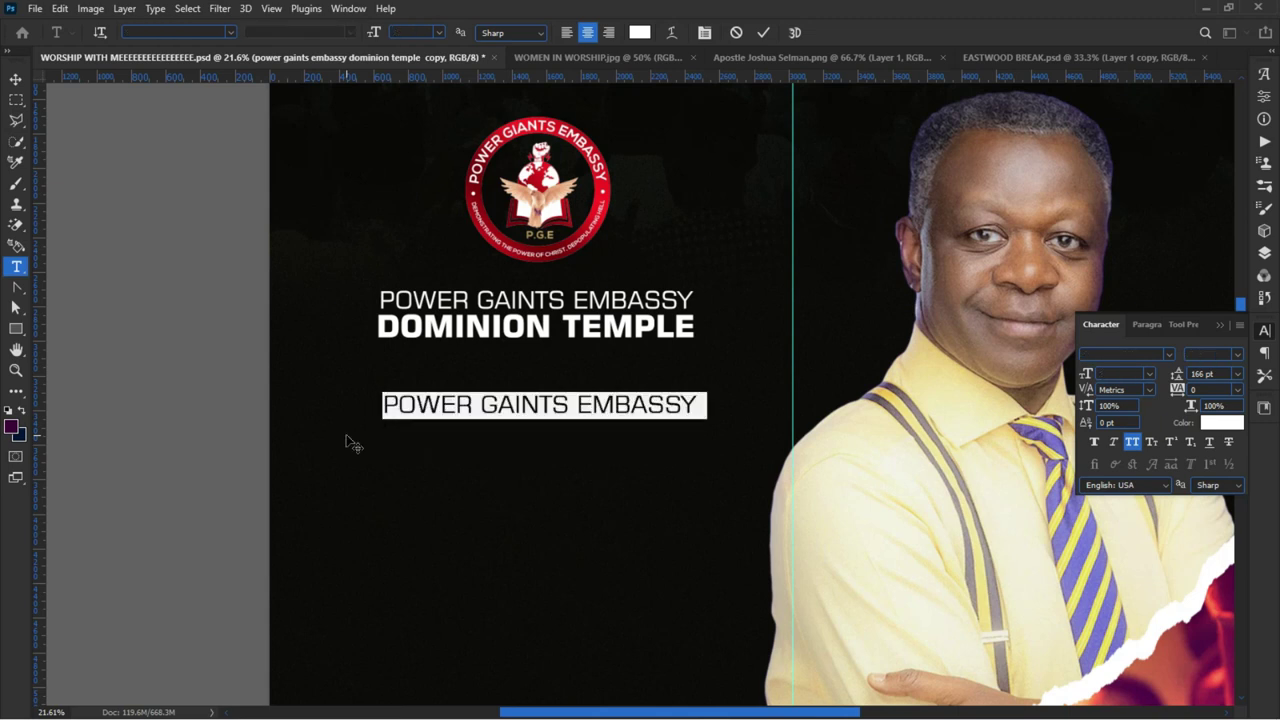
type("W")
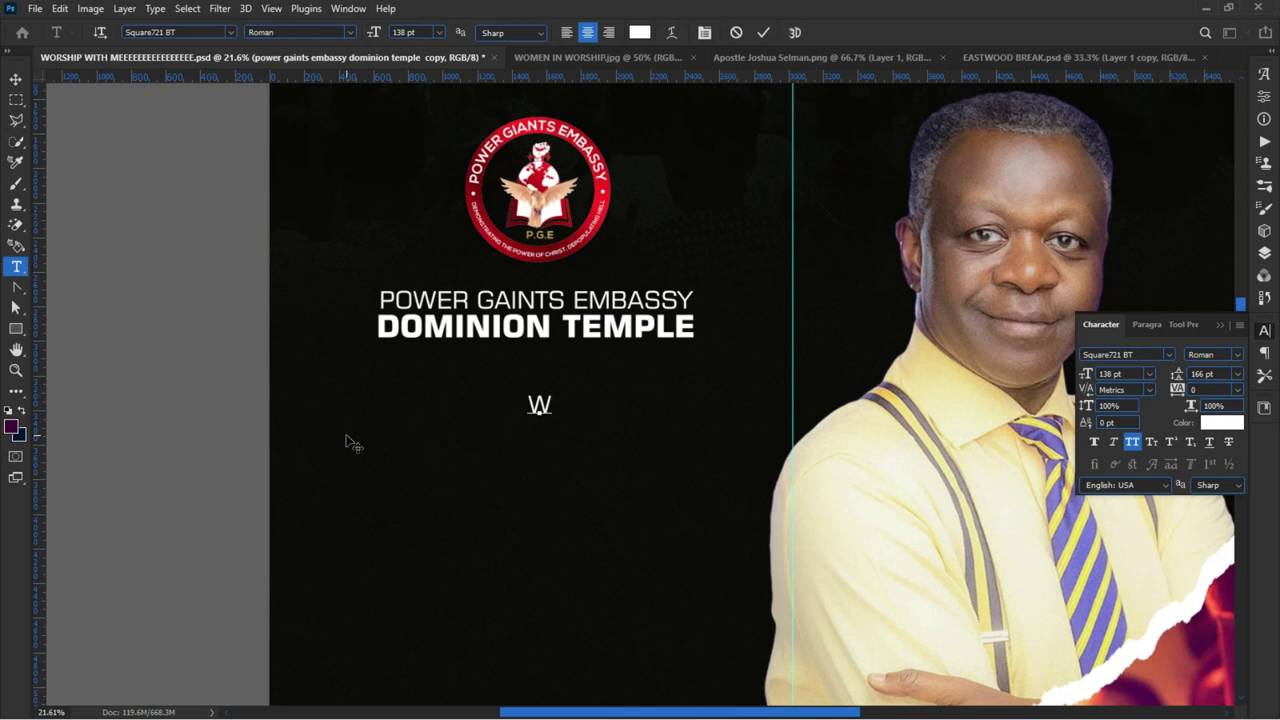
type("ORS")
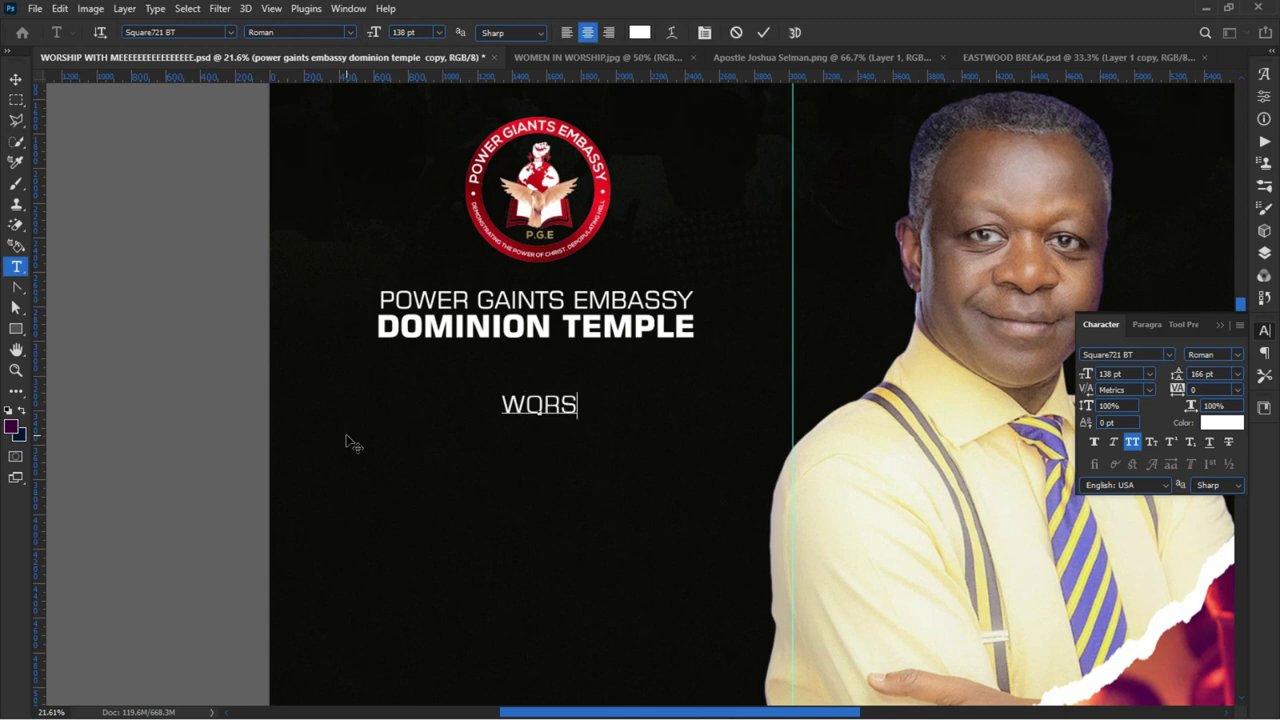
type("HIP ")
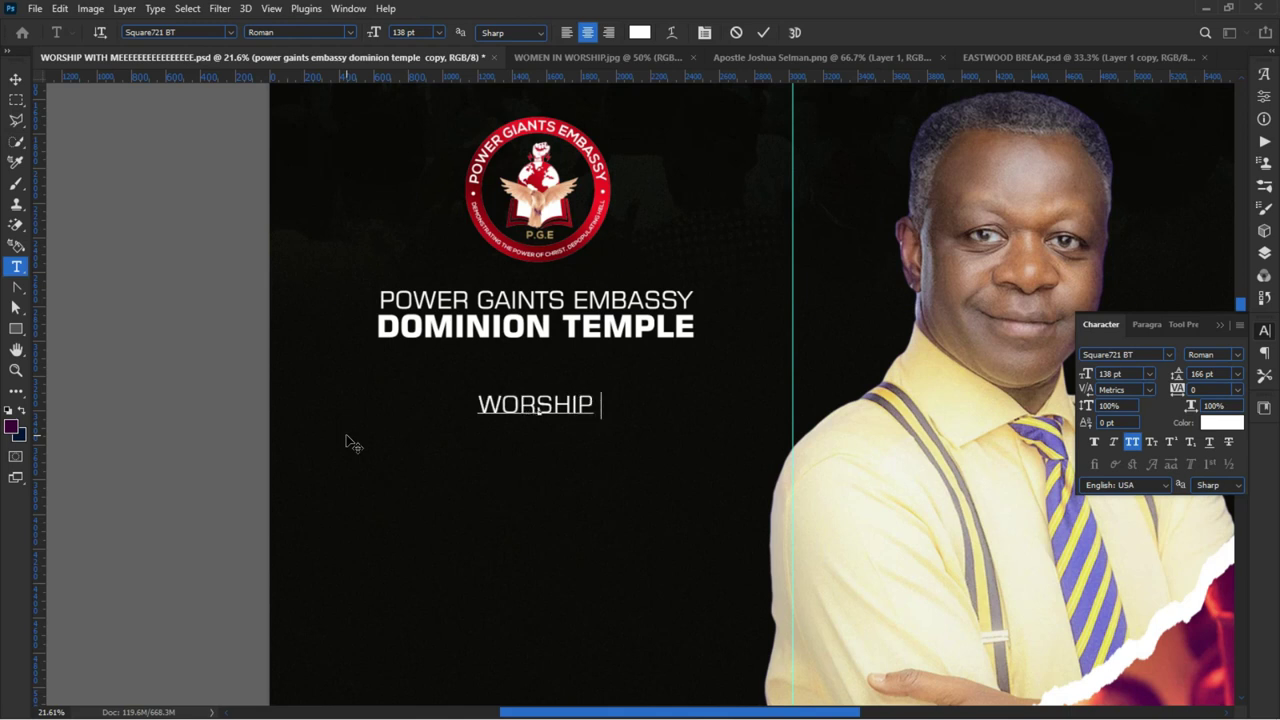
type("WI")
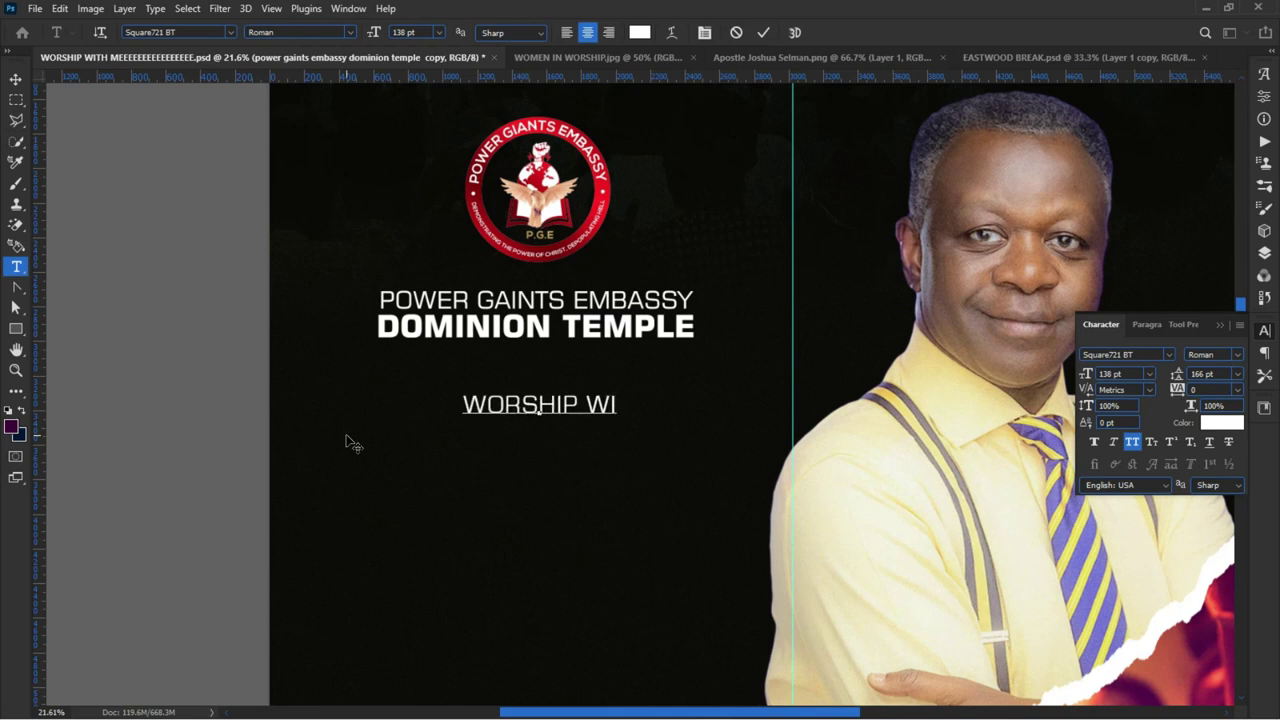
type("TH US")
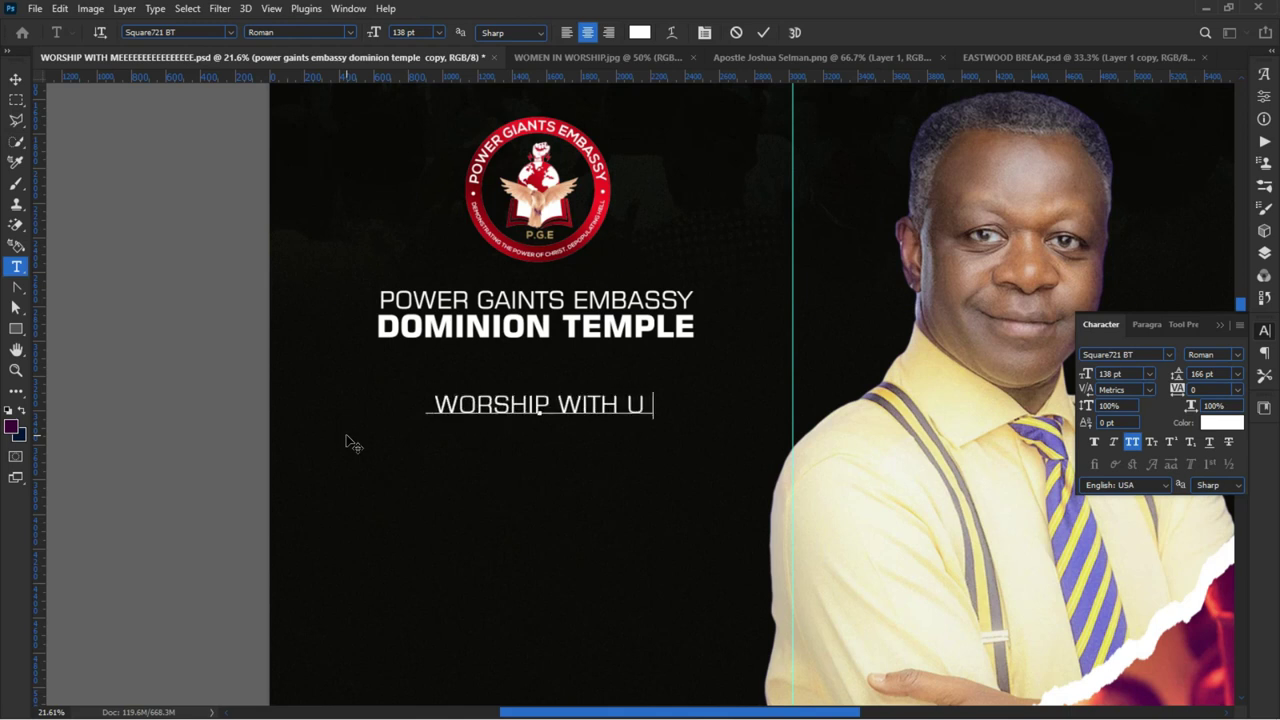
left_click(361, 458)
left_click_drag(358, 459, 353, 506)
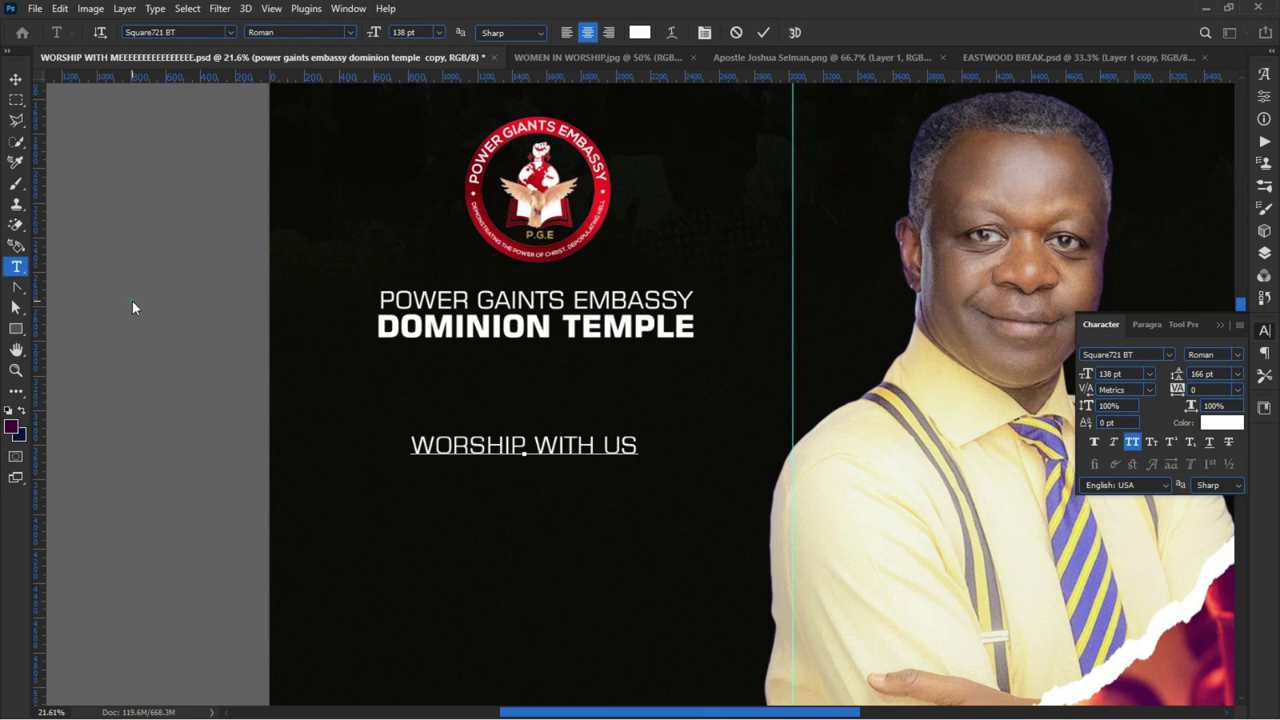
left_click(16, 78)
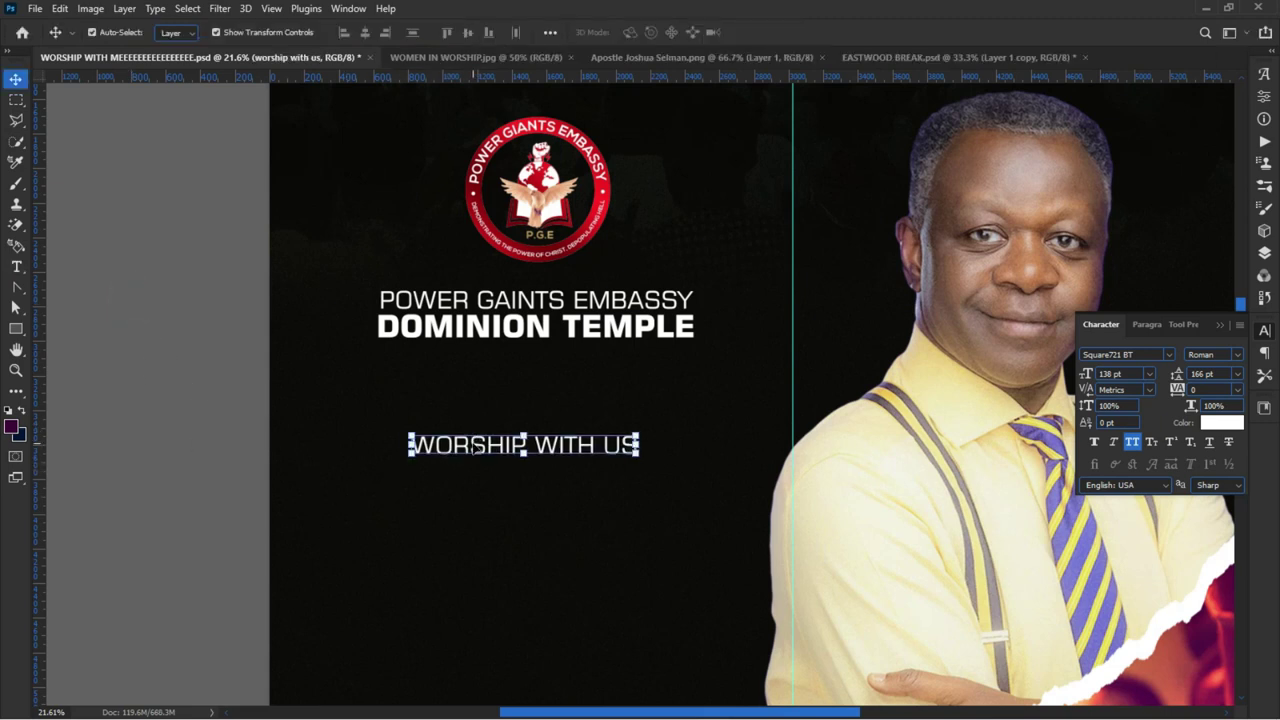
- Duplicate WORSHIP WITH US just below itself and retype the copy as SUNDAY
left_click_drag(482, 446, 476, 467)
double_click(477, 464)
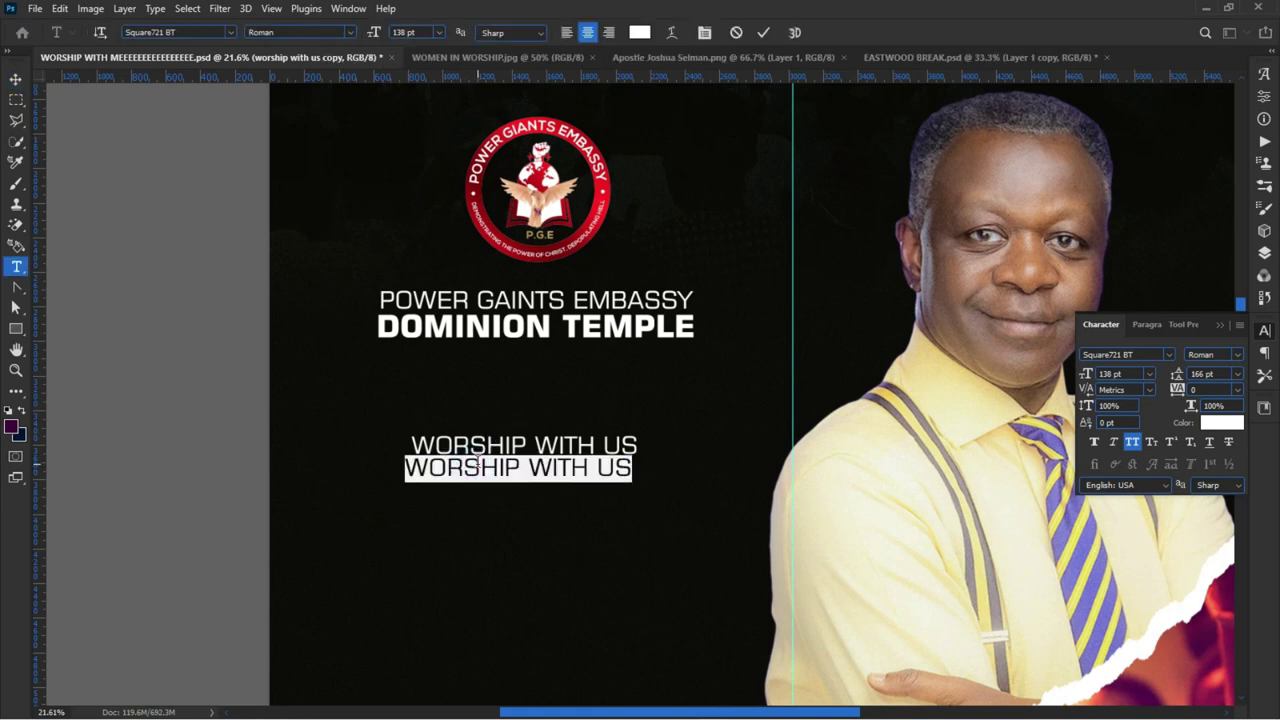
type("SUNDAY")
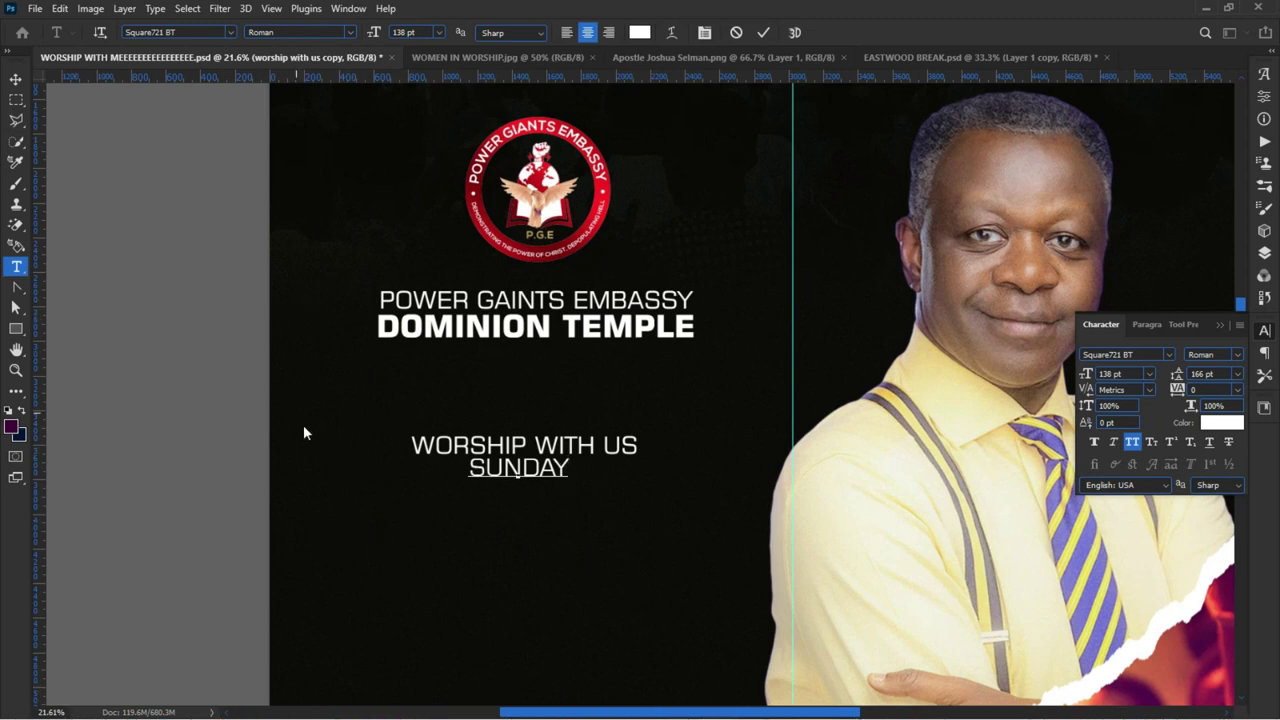
- Scale the SUNDAY text up to about 176%
left_click_drag(443, 566, 443, 570)
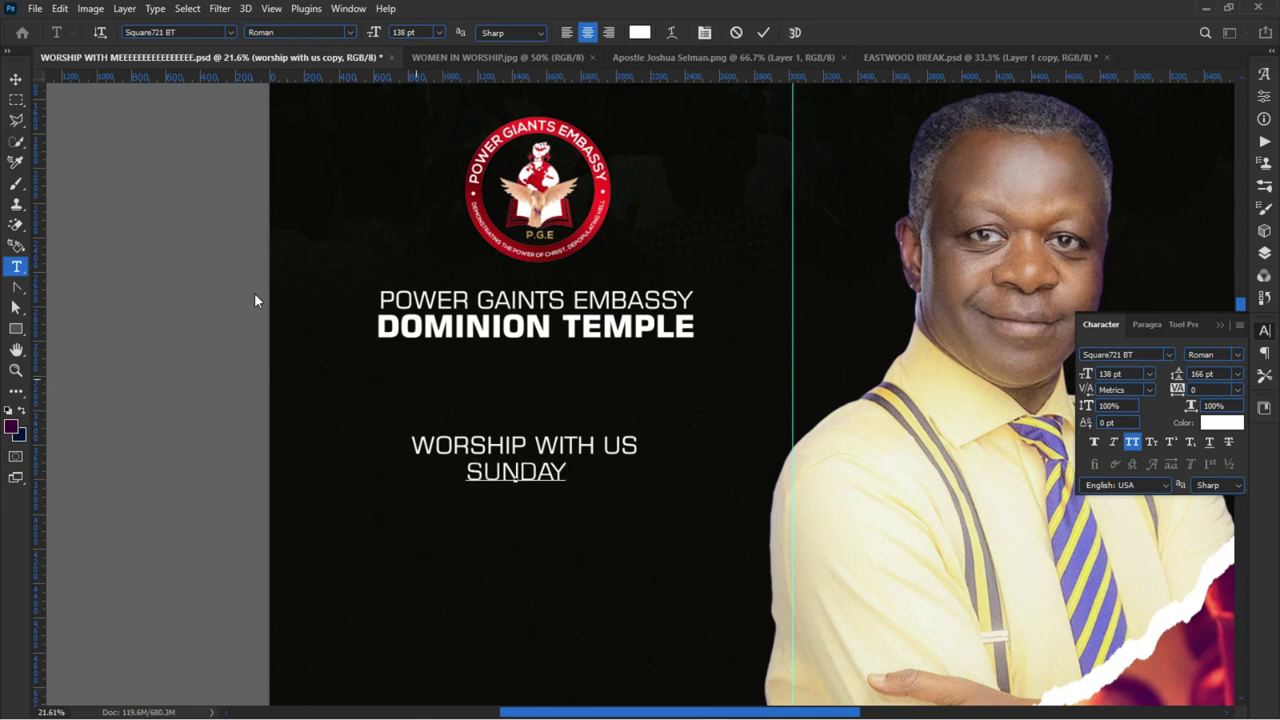
left_click(15, 78)
left_click_drag(513, 487, 415, 297)
key("Return")
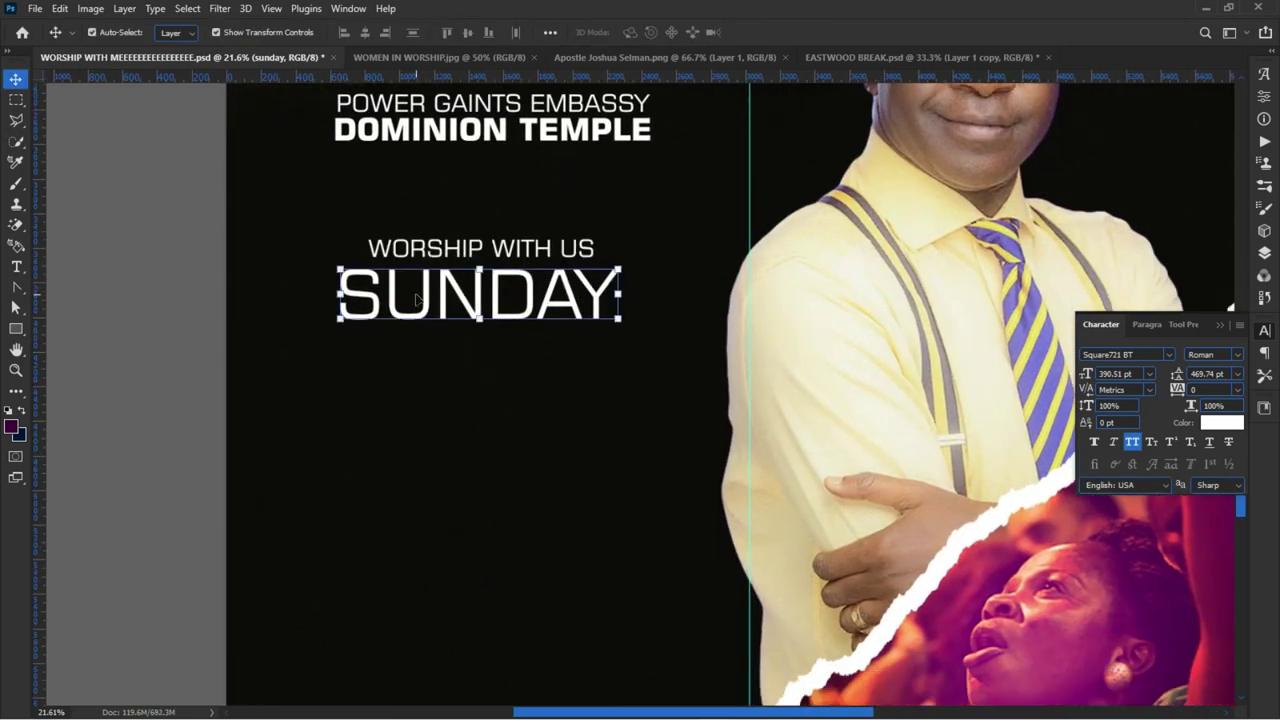
- Set SUNDAY in Square721 BT Bold and nudge it under WORSHIP WITH US
double_click(415, 298)
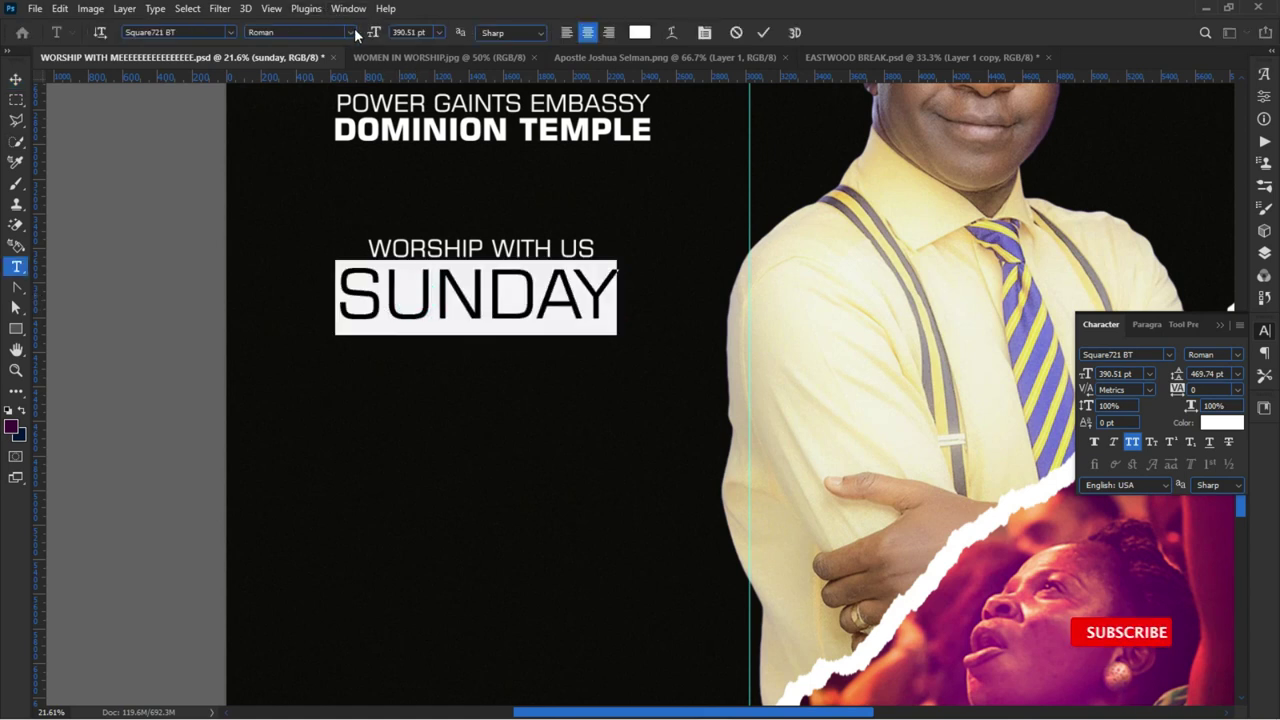
left_click(349, 32)
left_click(275, 60)
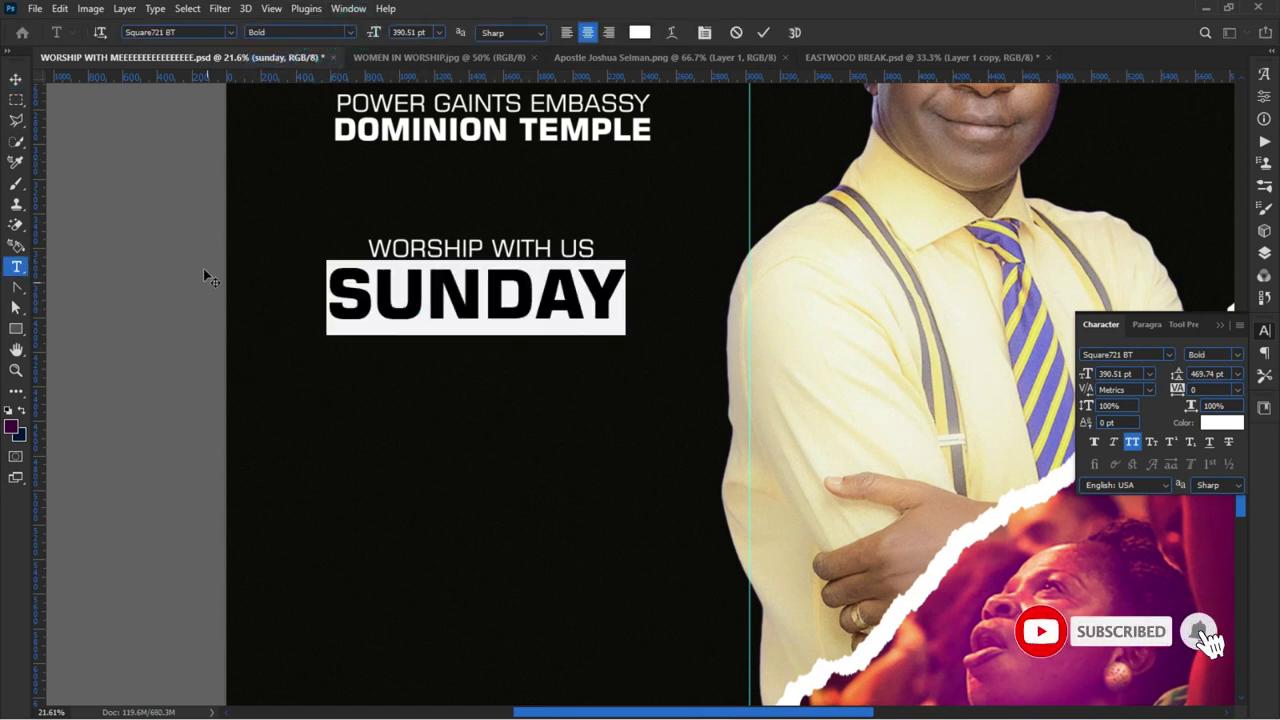
left_click(181, 244)
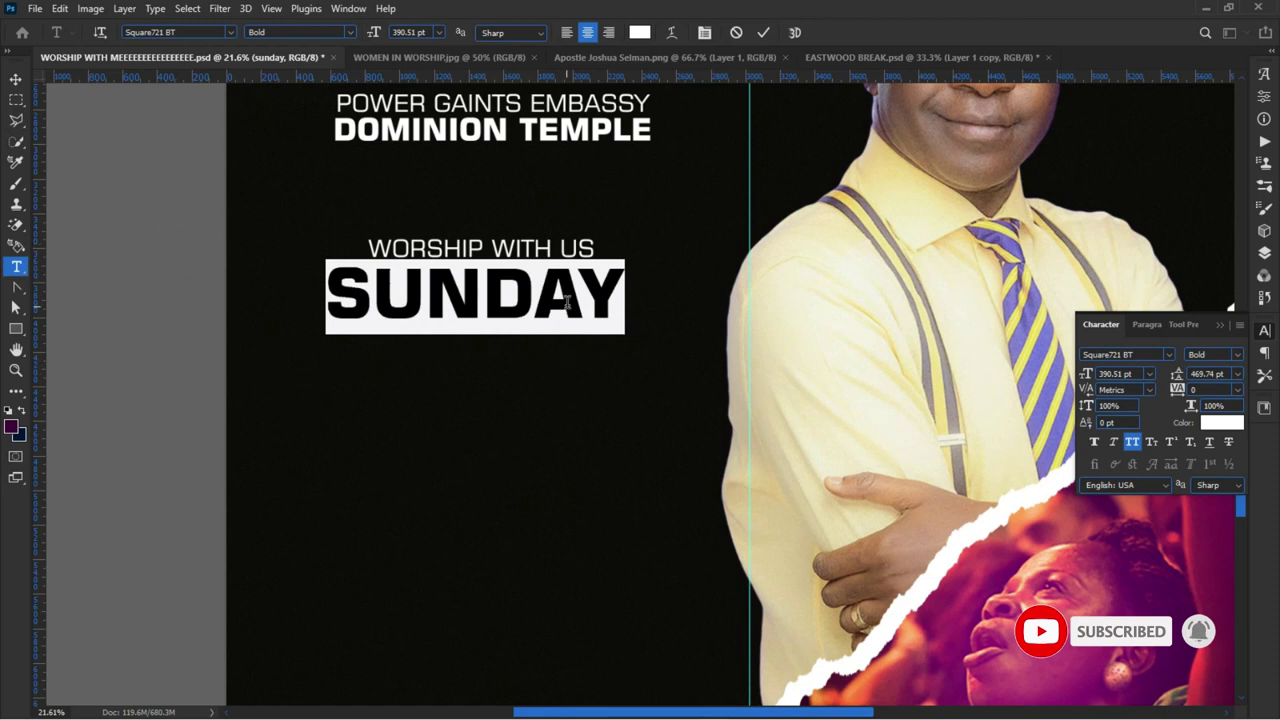
left_click(763, 32)
left_click(185, 218)
mouse_move(492, 309)
left_mouse_down()
mouse_move(495, 298)
mouse_move(485, 311)
left_mouse_up()
- Bring the top of the flyer into view and select the gradient ellipse
left_click_drag(509, 233, 436, 598)
left_click(491, 423)
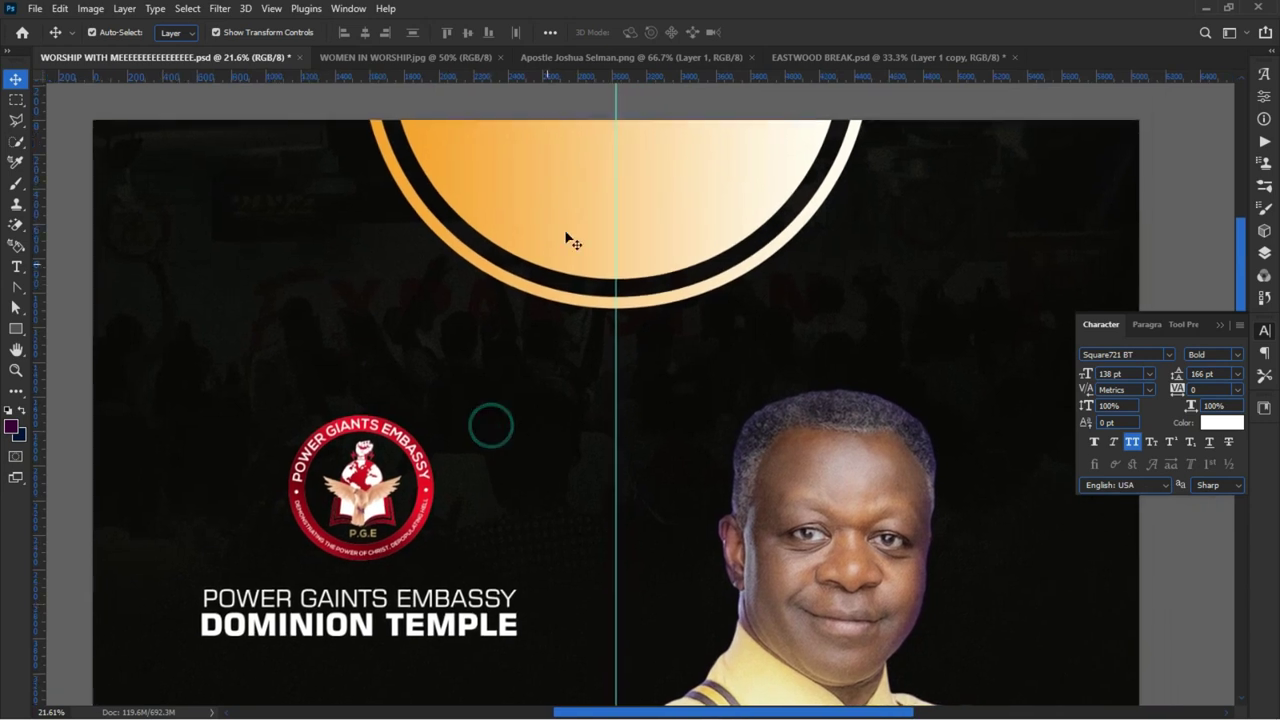
left_click(593, 207)
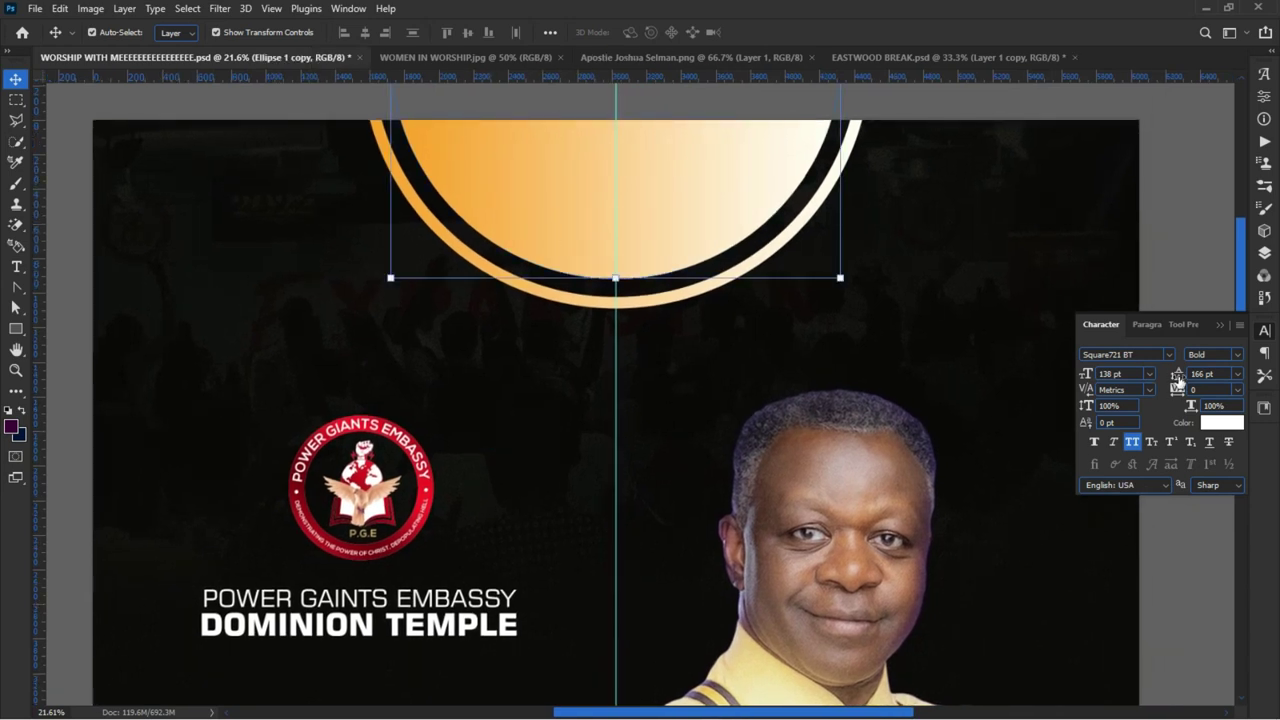
- Copy Ellipse 1 copy's orange-to-cream gradient layer style and paste it onto the sunday layer
left_click(1265, 254)
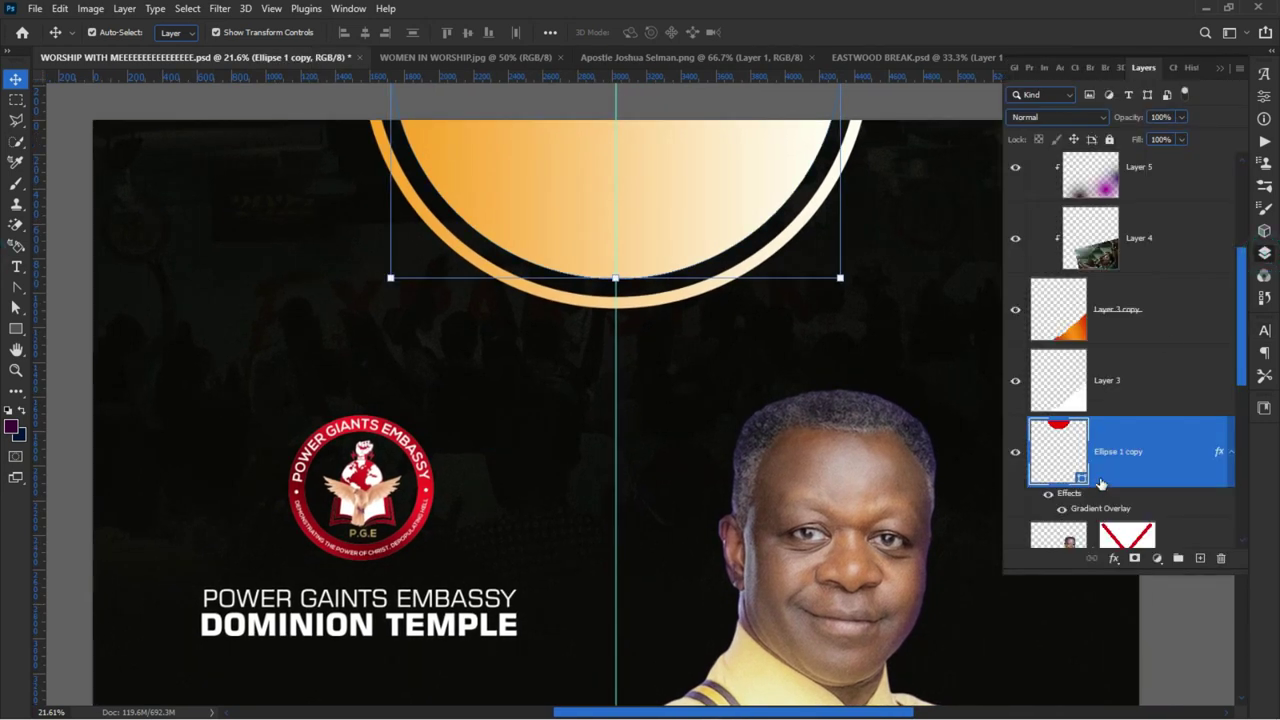
scroll(1104, 480, "down", 2)
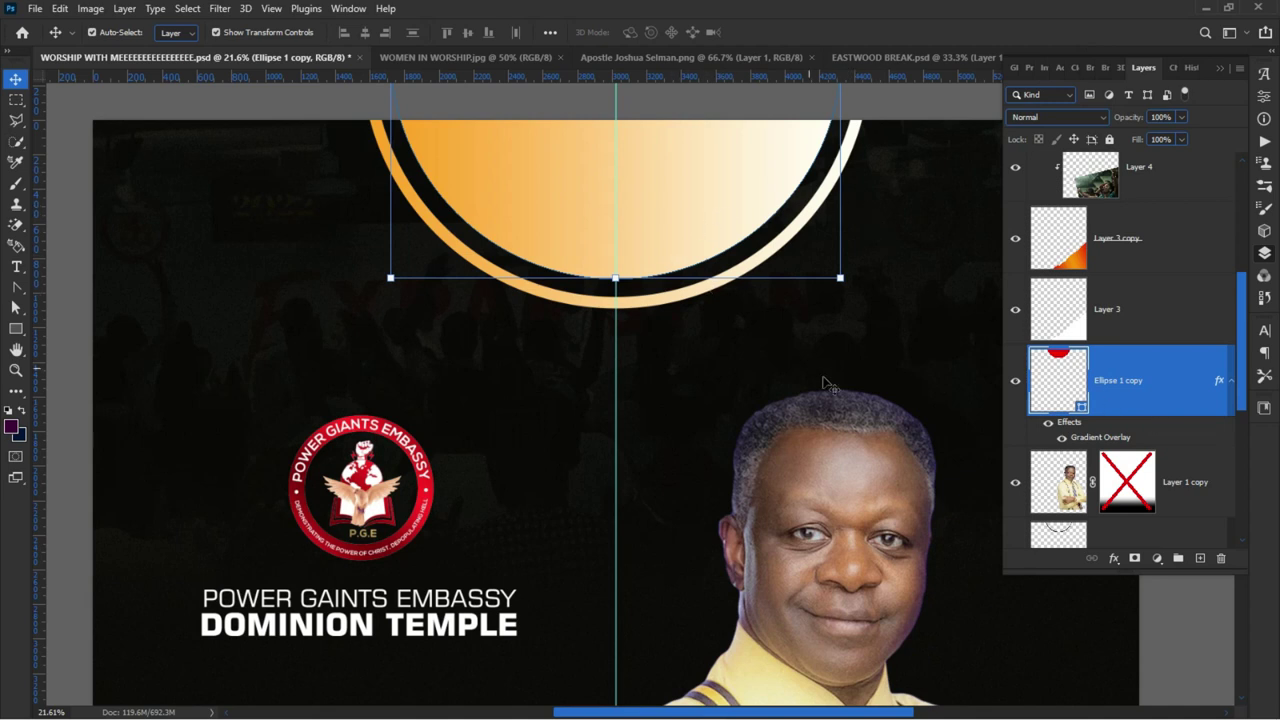
right_click(1072, 425)
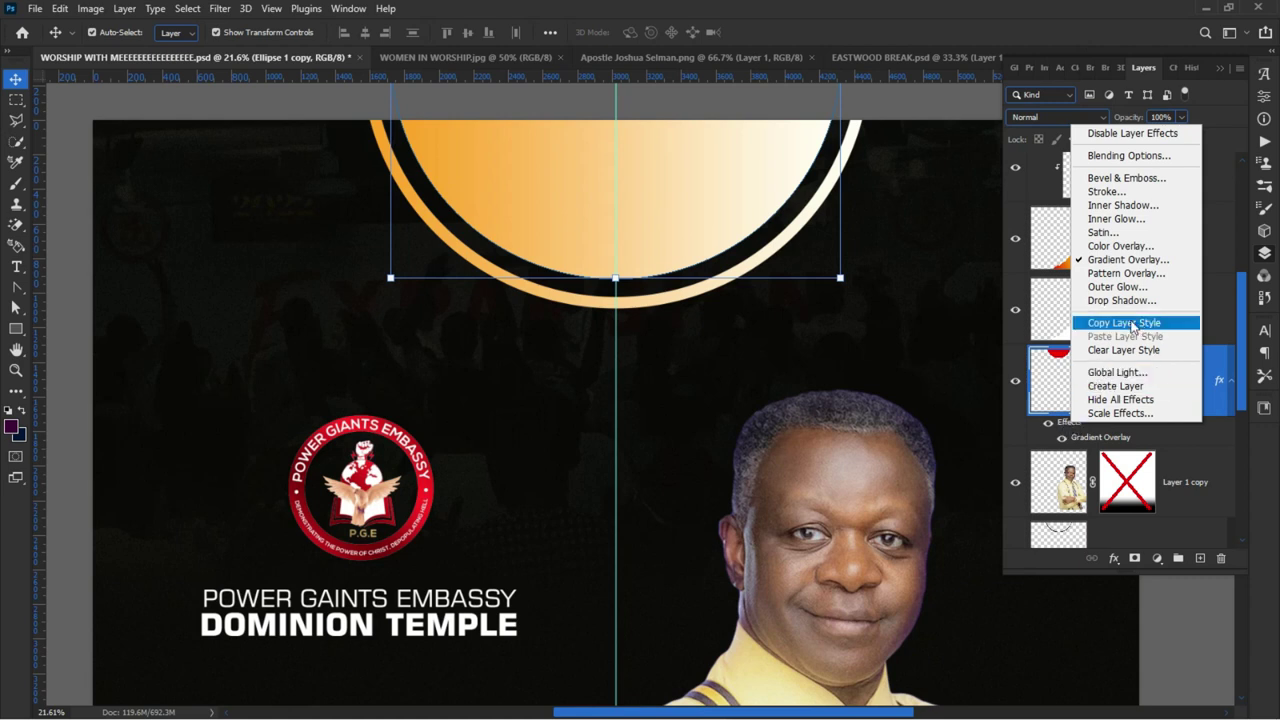
left_click(1125, 324)
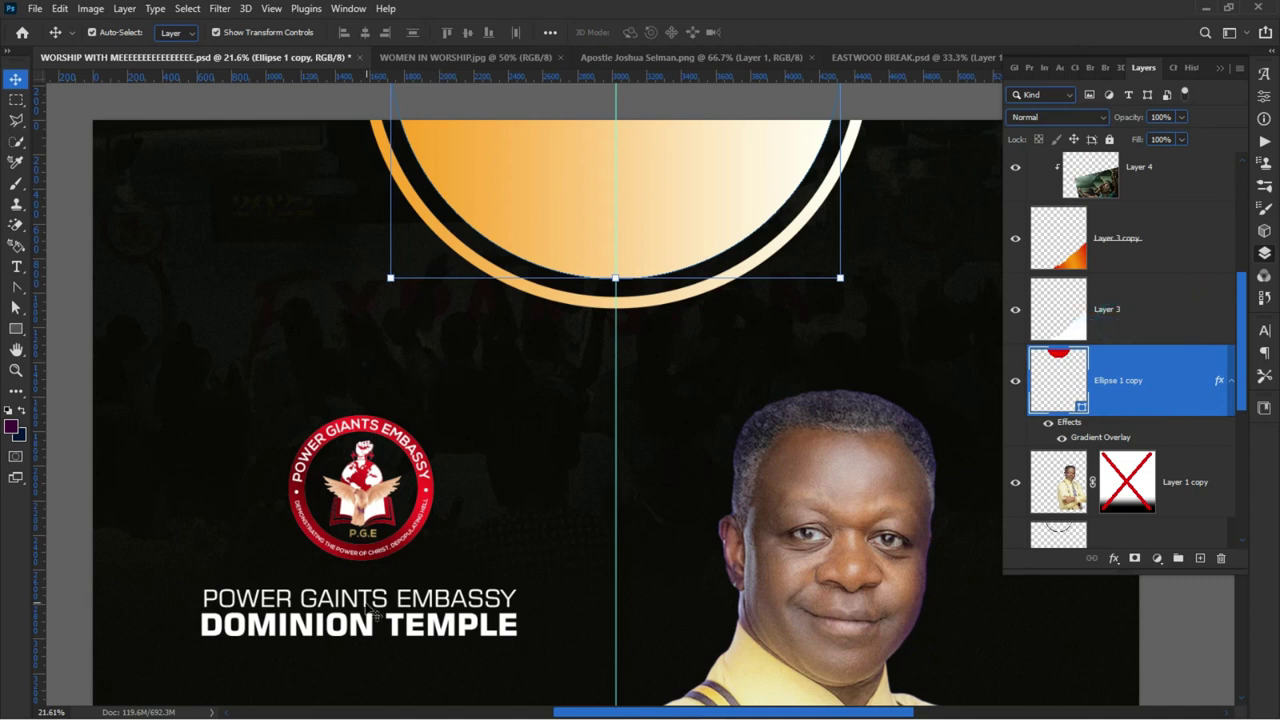
left_click_drag(360, 585, 366, 306)
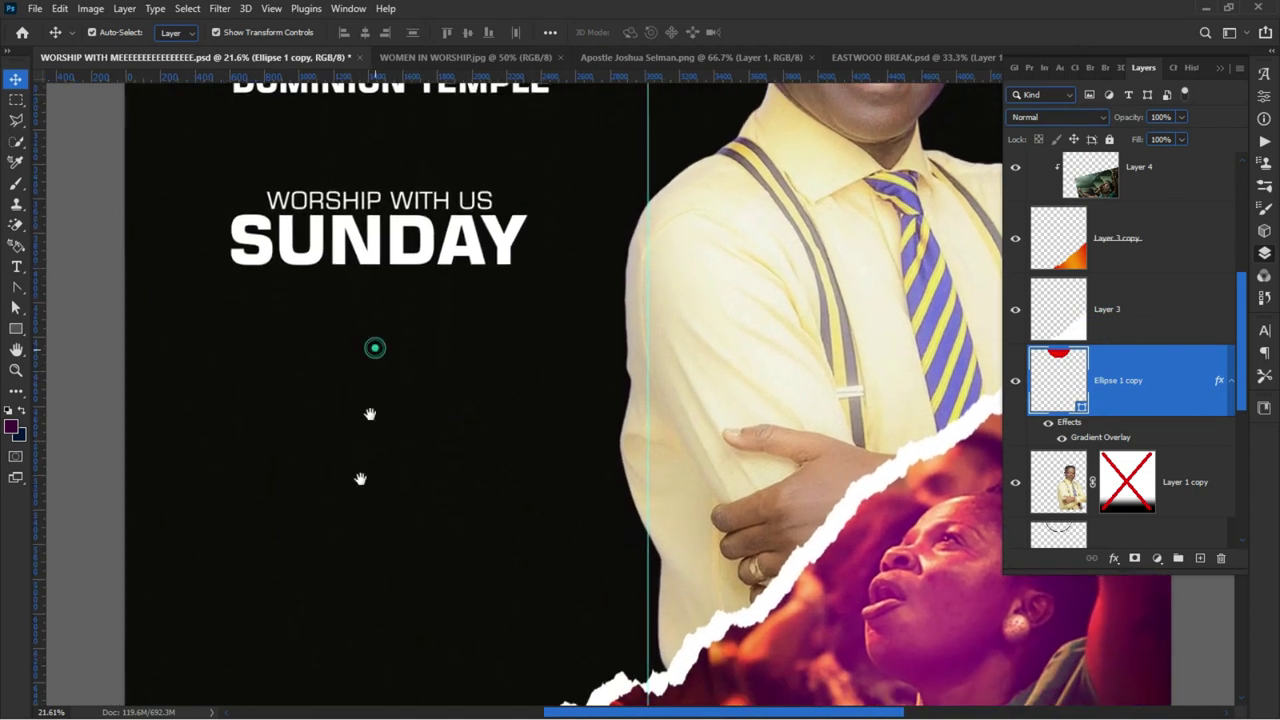
left_click(312, 412)
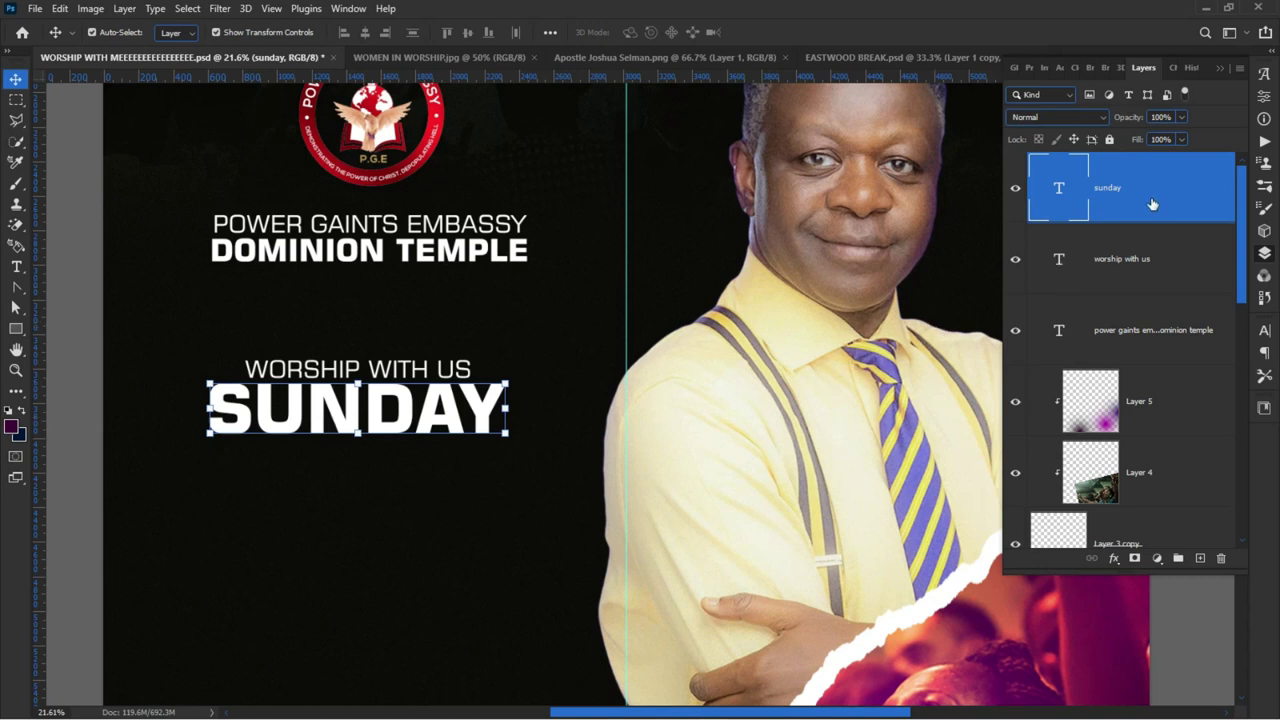
right_click(1184, 183)
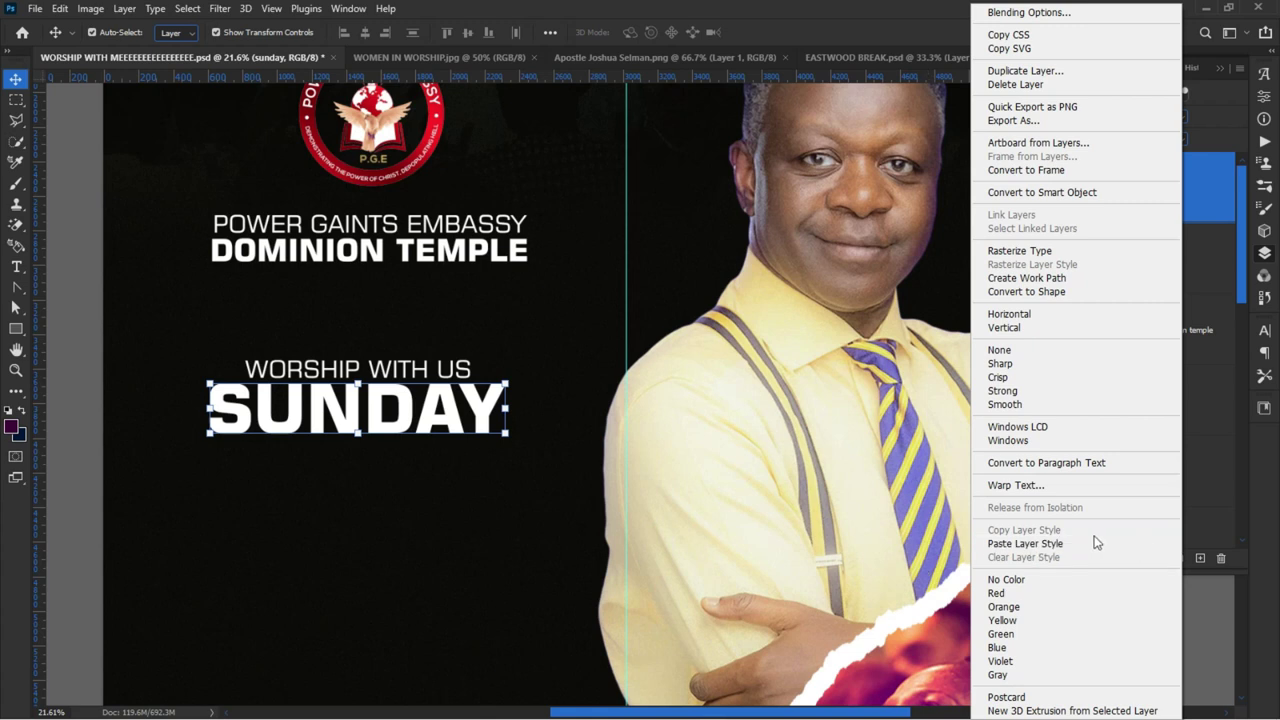
left_click(1024, 550)
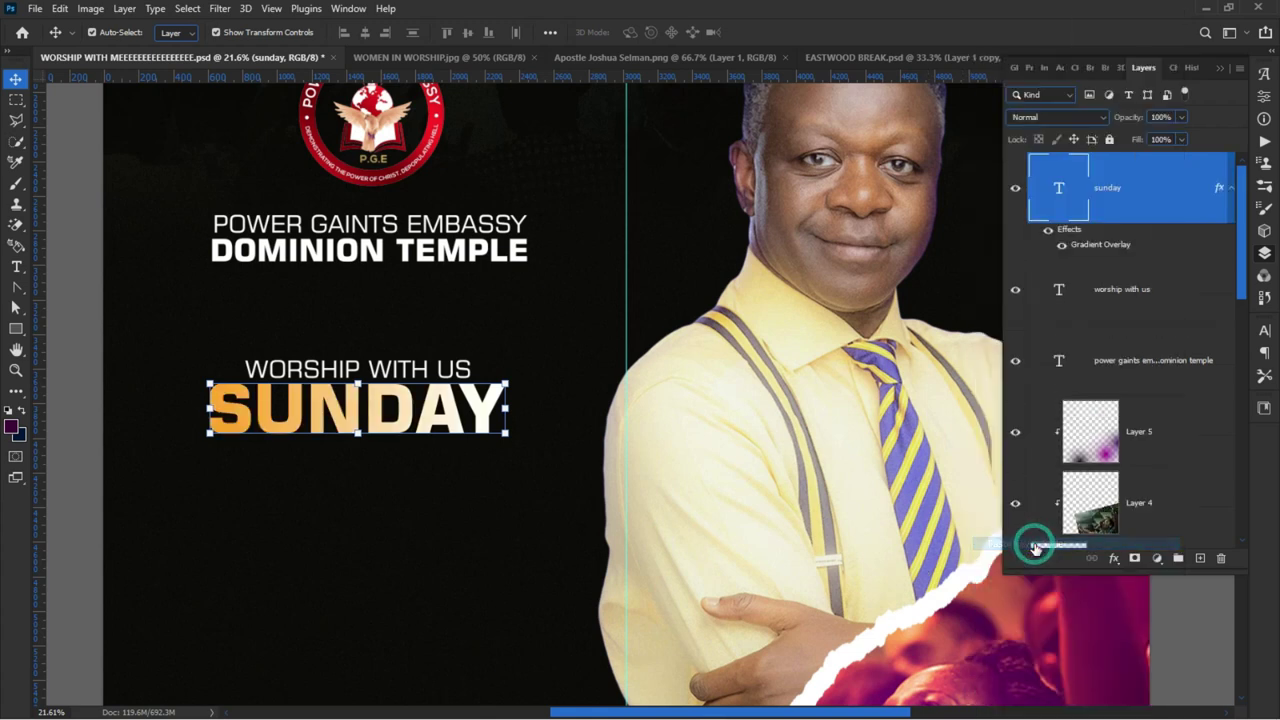
- Draw a wide rectangle bar and position it directly beneath SUNDAY
left_click(76, 368)
left_click_drag(300, 523, 332, 400)
left_click(259, 377)
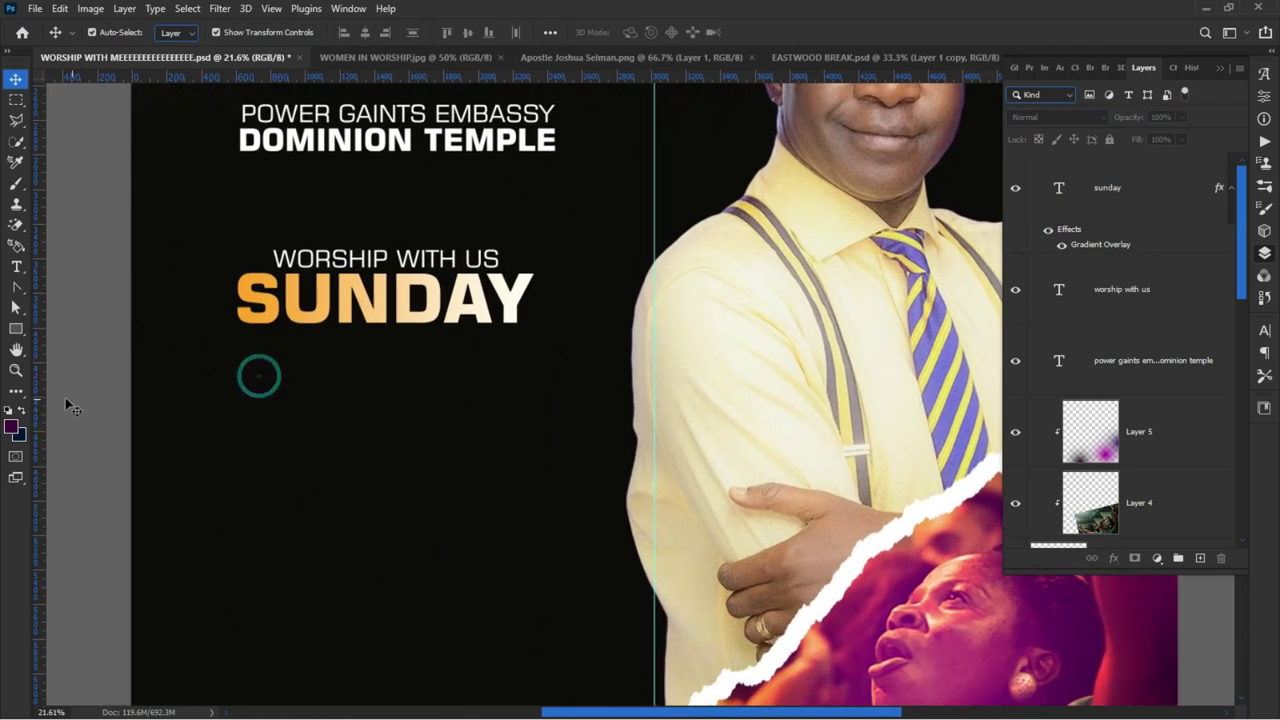
left_click(17, 330)
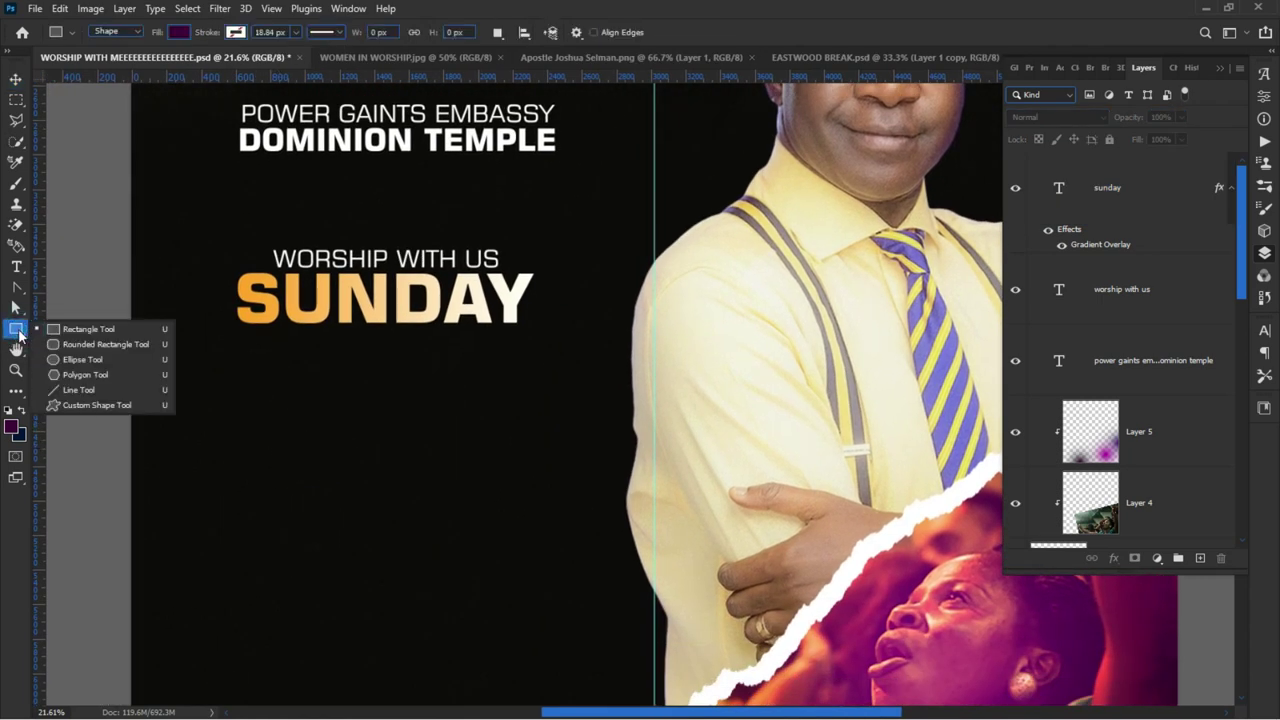
left_click(70, 332)
left_click_drag(239, 342, 381, 358)
key("v")
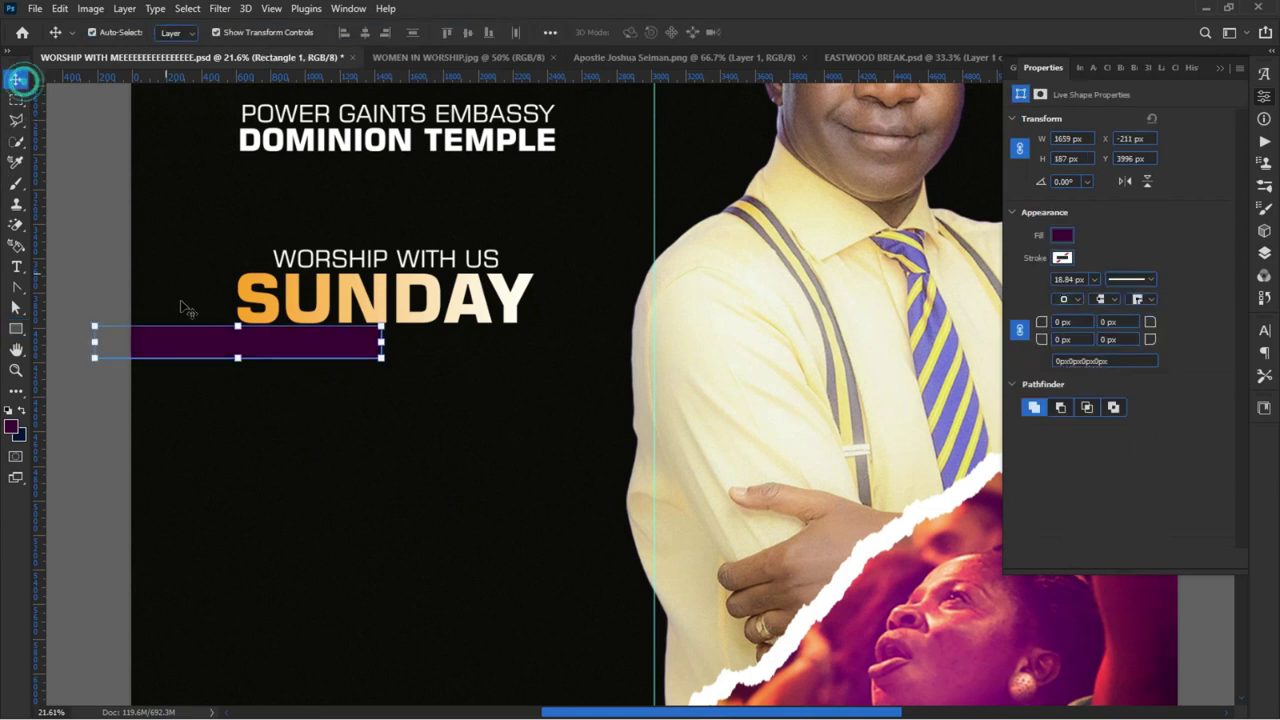
left_click_drag(170, 357, 313, 362)
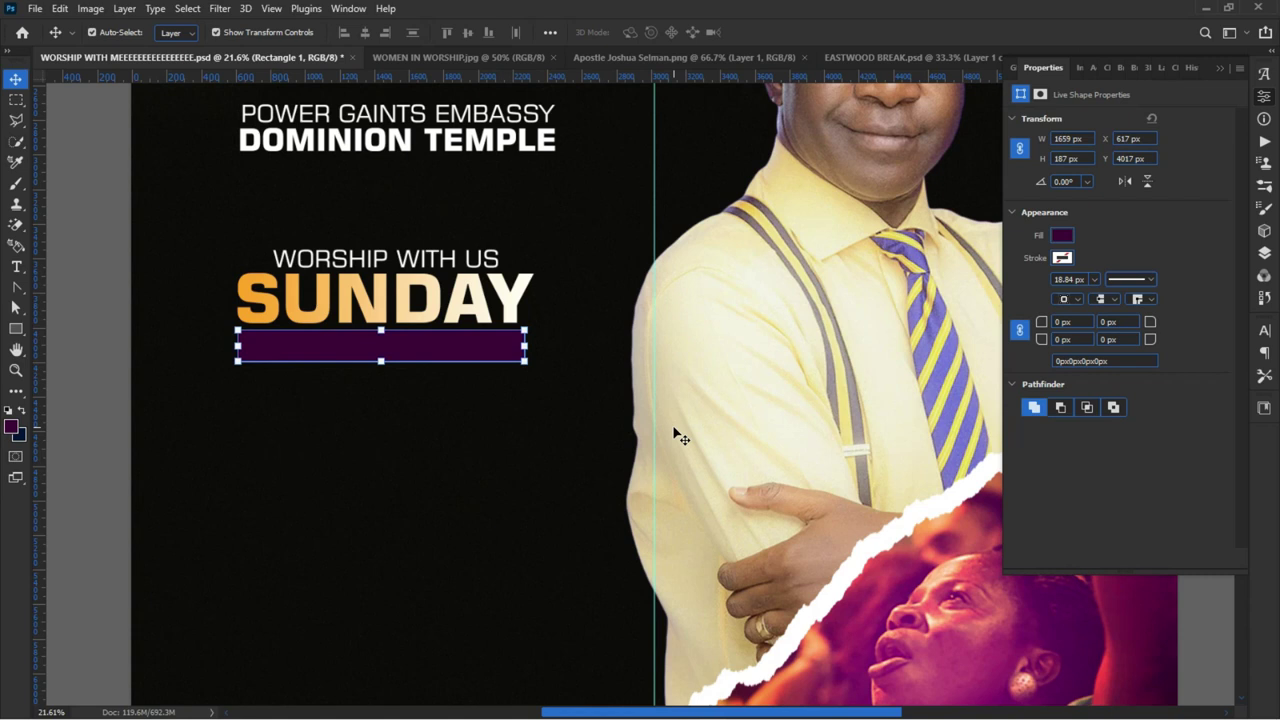
- Change the Rectangle 1 bar's fill colour to white
left_click(1270, 258)
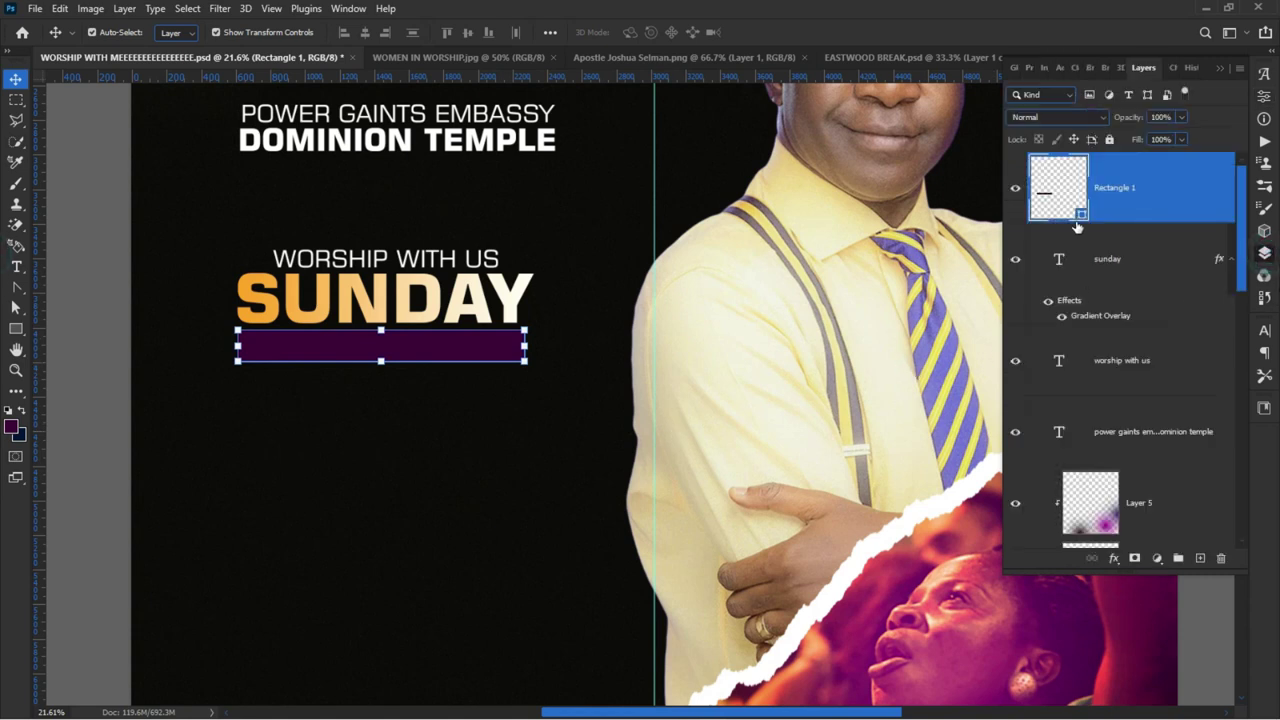
double_click(1076, 221)
left_click_drag(809, 352, 791, 283)
left_click(1150, 295)
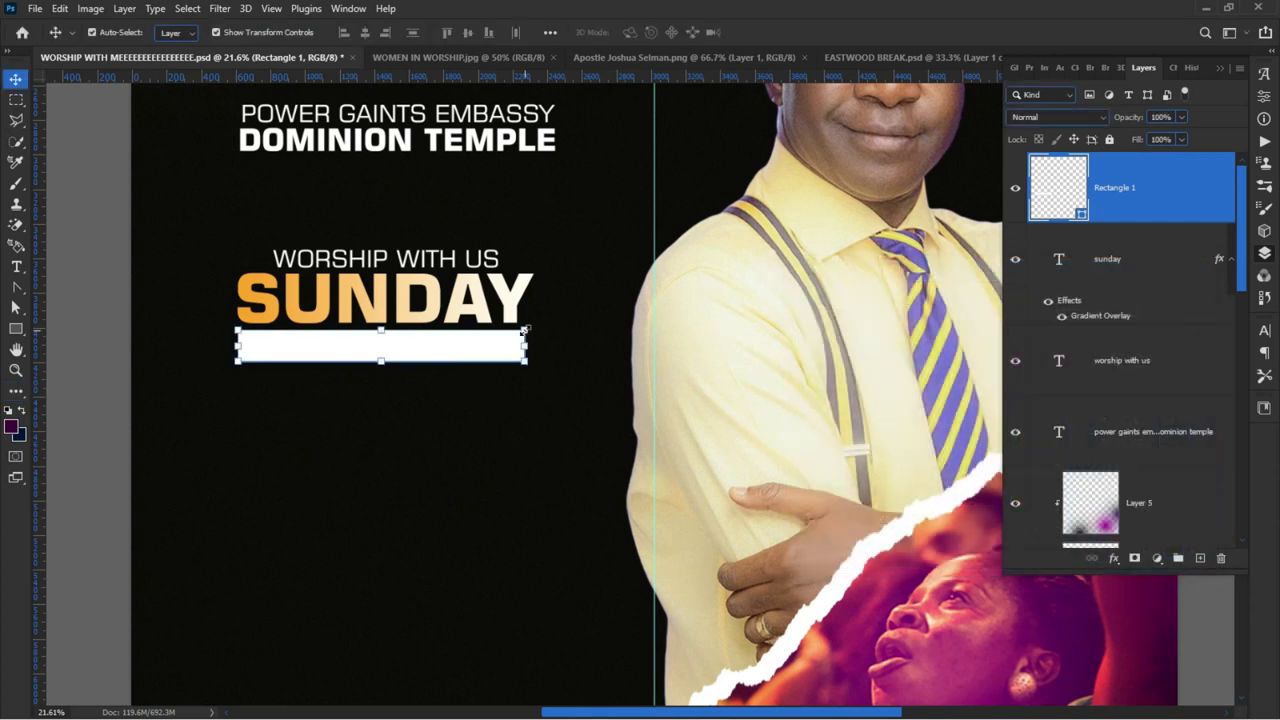
left_click(493, 344)
- Add a default red-to-orange Gradient Overlay to Rectangle 1 at 0° and open its gradient colours
double_click(1206, 190)
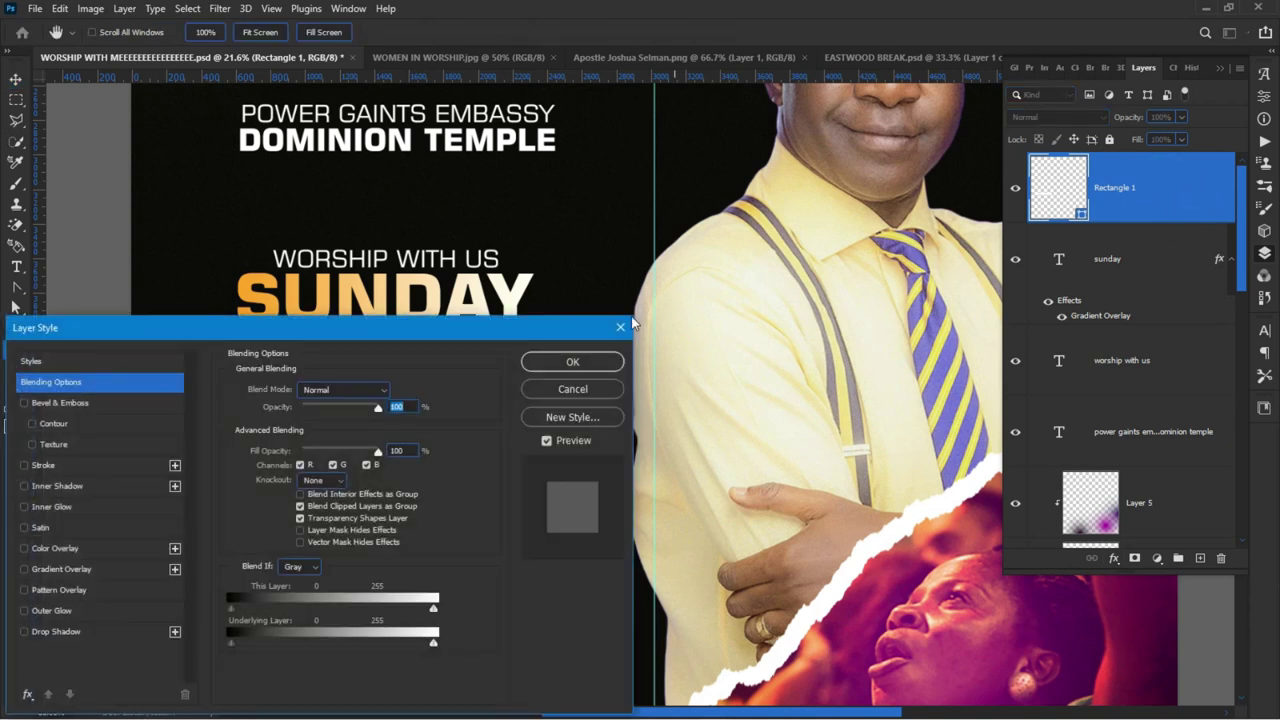
left_click_drag(98, 344, 476, 188)
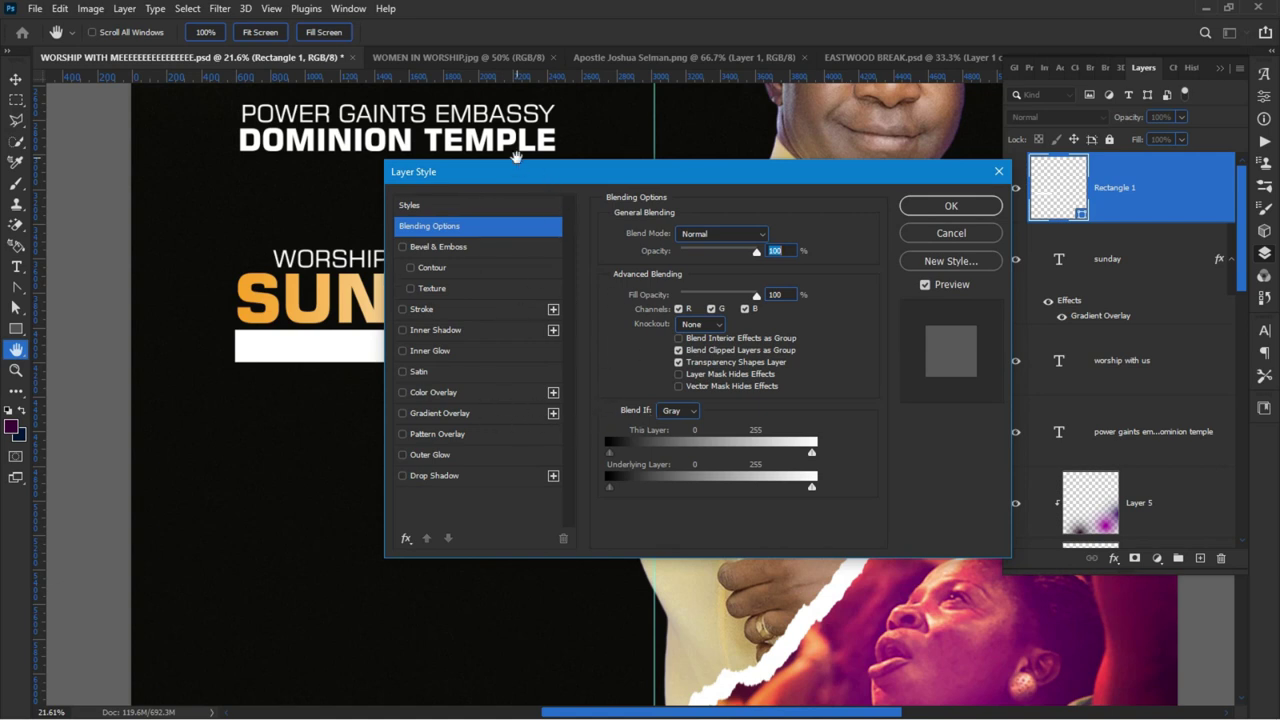
left_click_drag(513, 183, 726, 161)
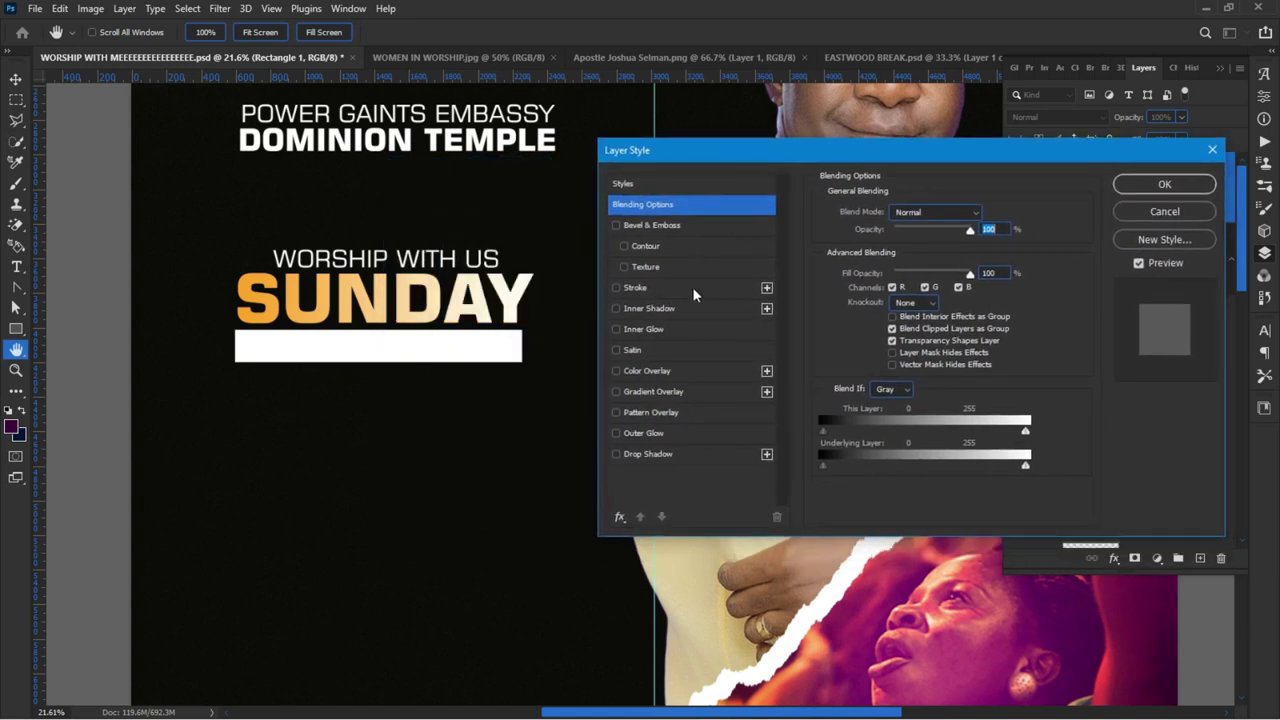
left_click(640, 392)
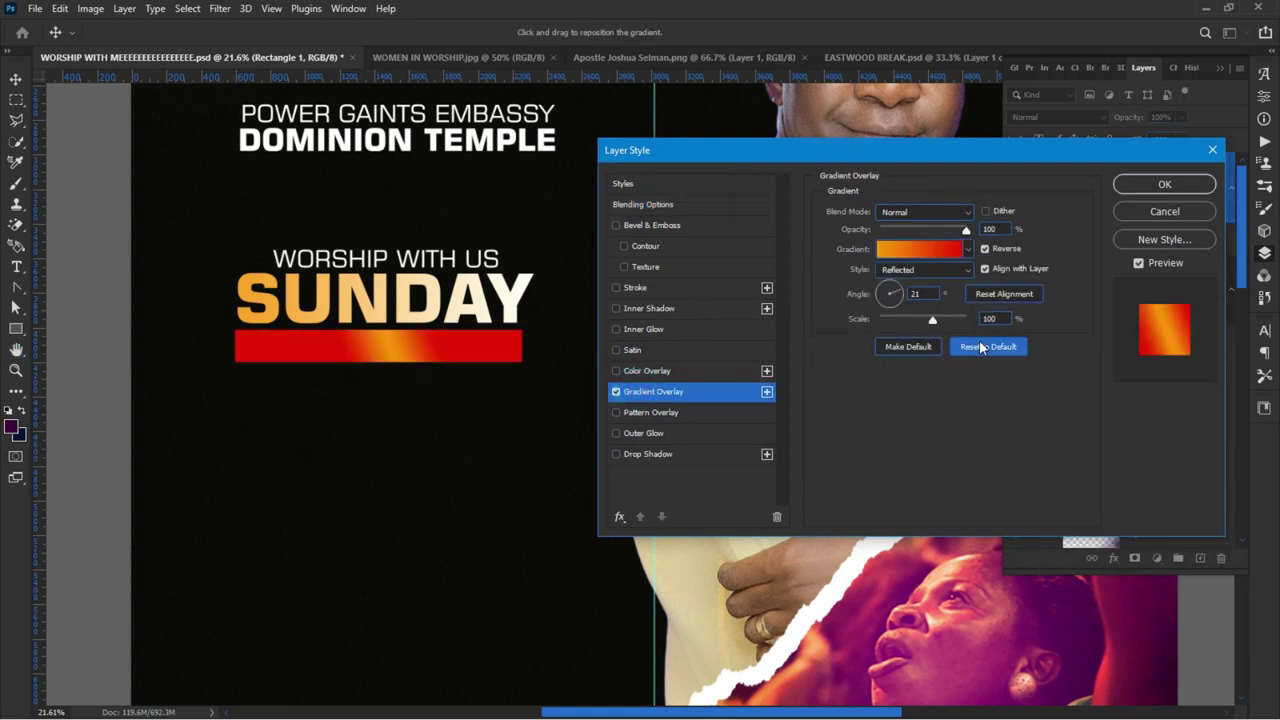
left_click(965, 342)
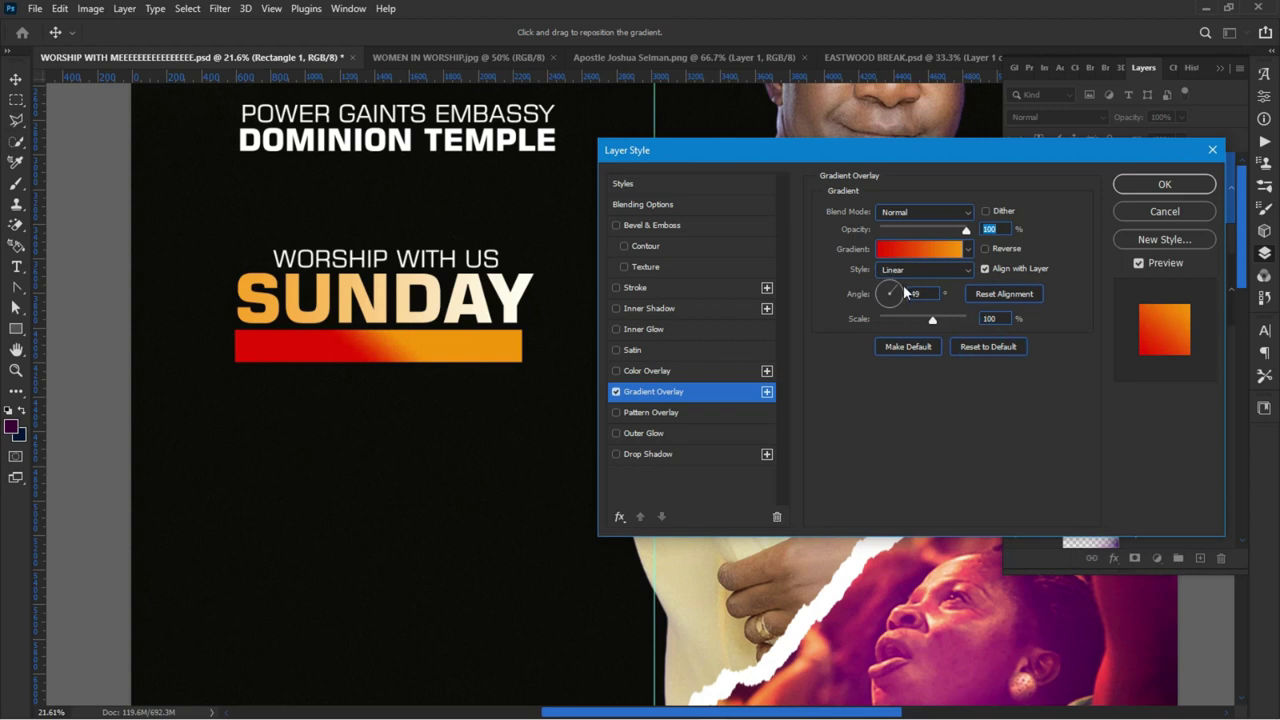
left_click_drag(896, 288, 911, 295)
left_click(921, 292)
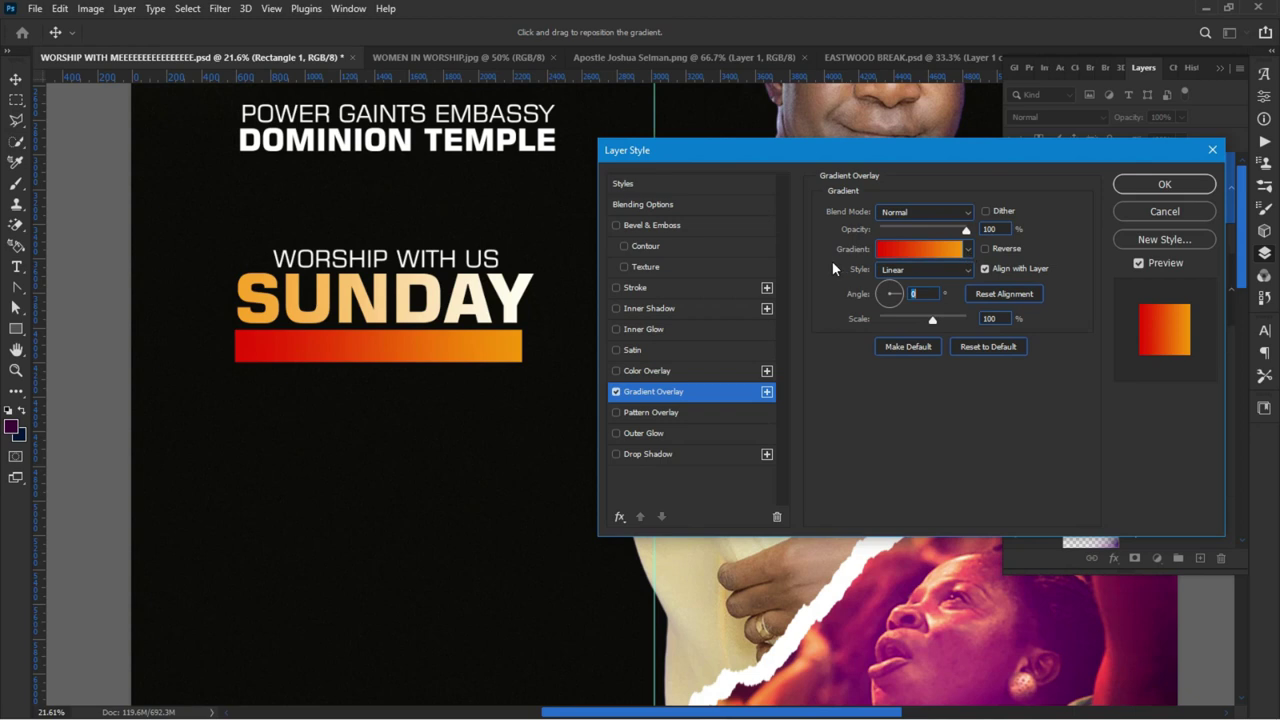
left_click(921, 250)
left_click_drag(454, 122, 639, 122)
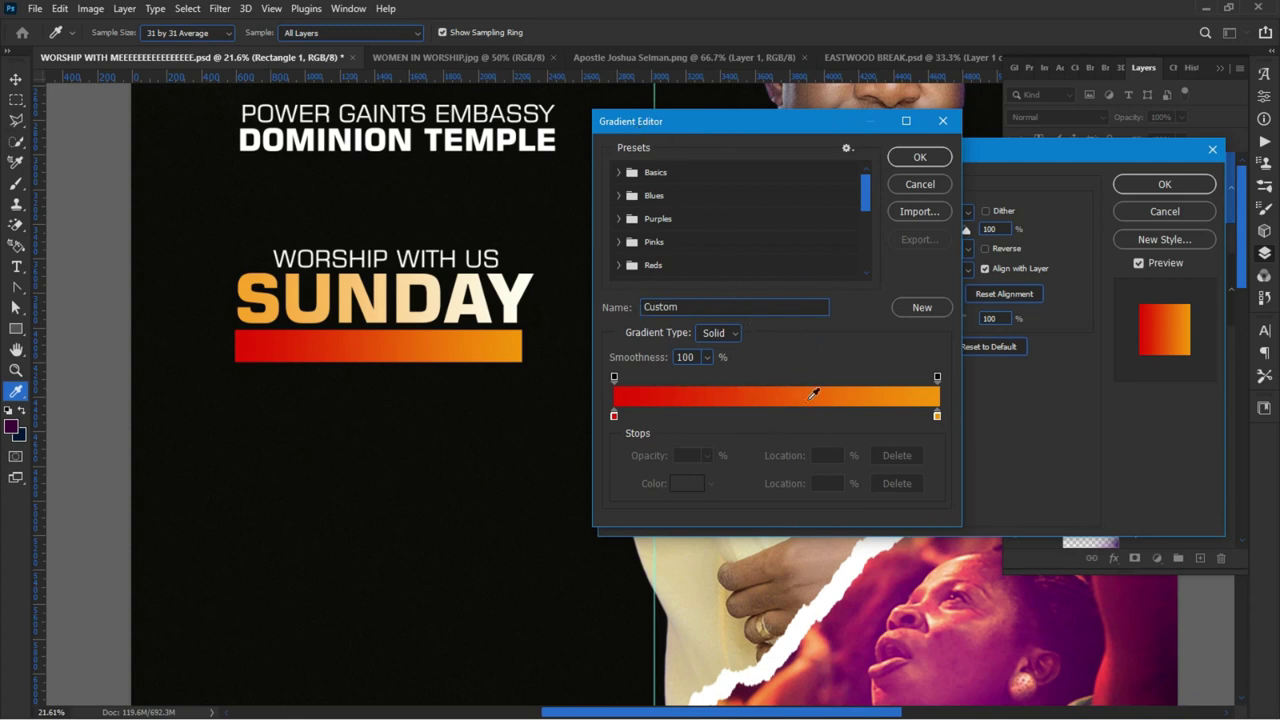
- Set the gradient's left colour stop to dark green 002a1e
left_click(615, 416)
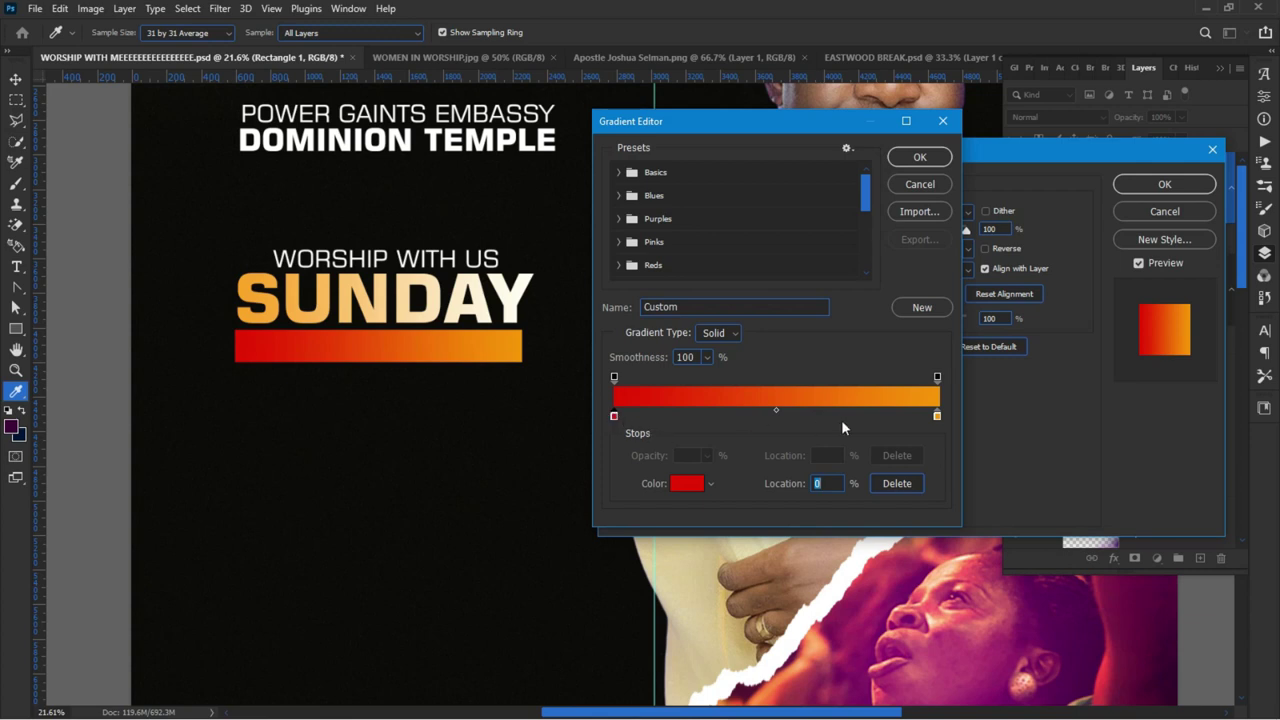
left_click(937, 415)
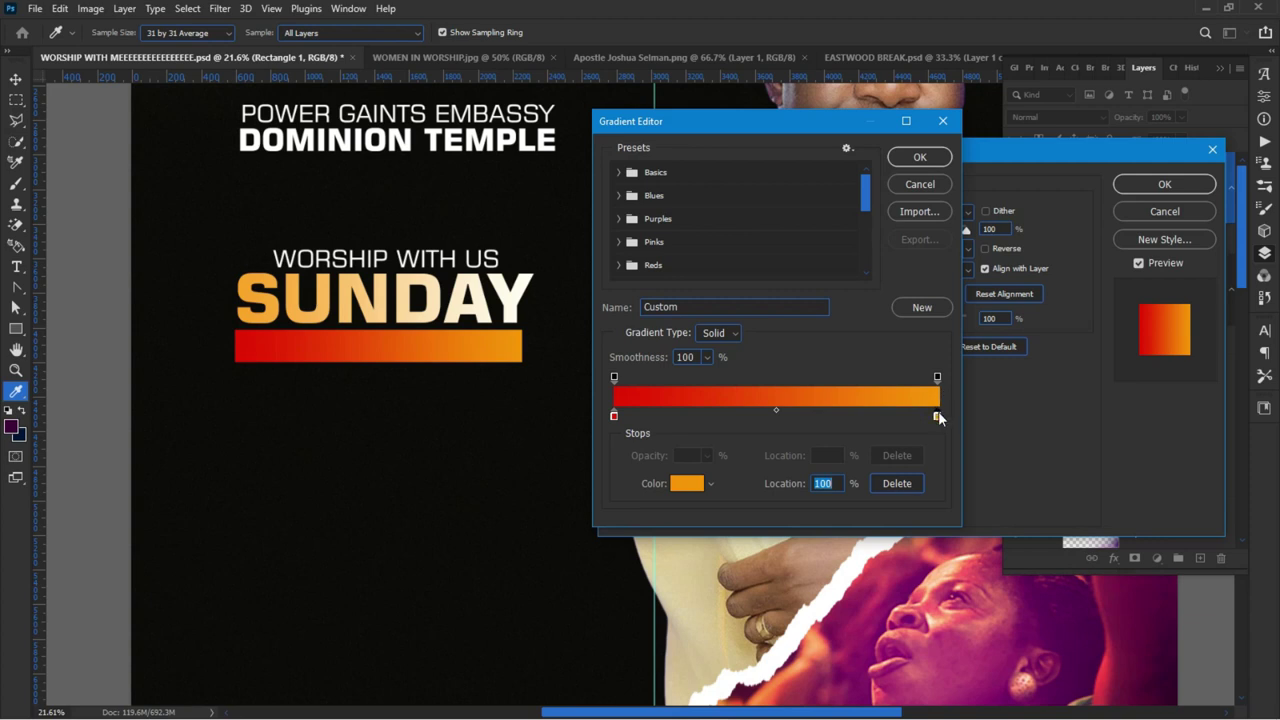
left_click(613, 416)
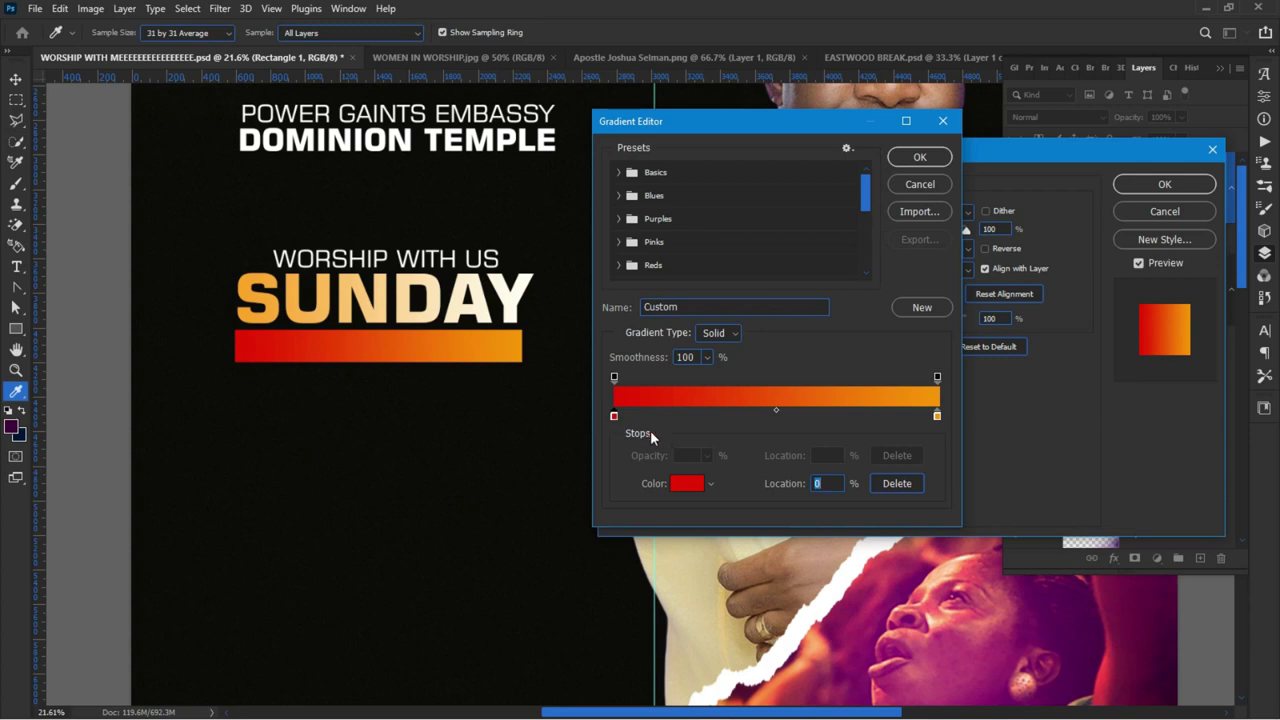
left_click(688, 487)
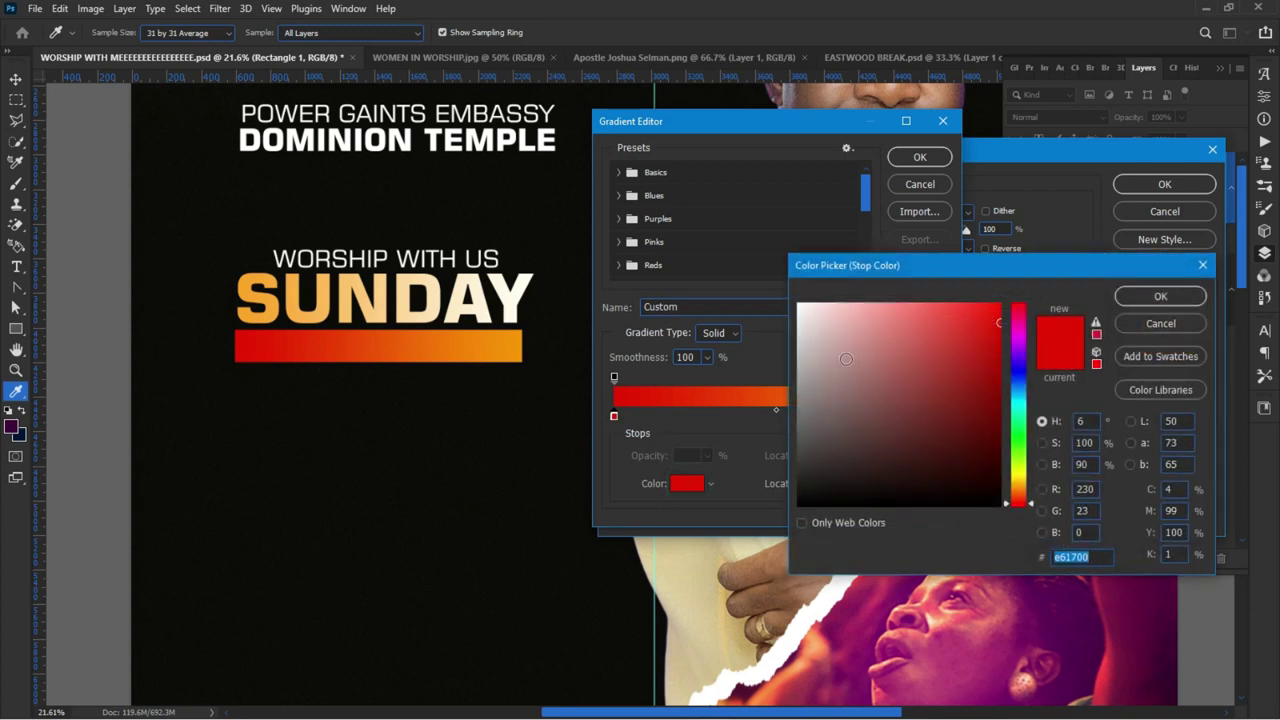
double_click(1090, 557)
type("00")
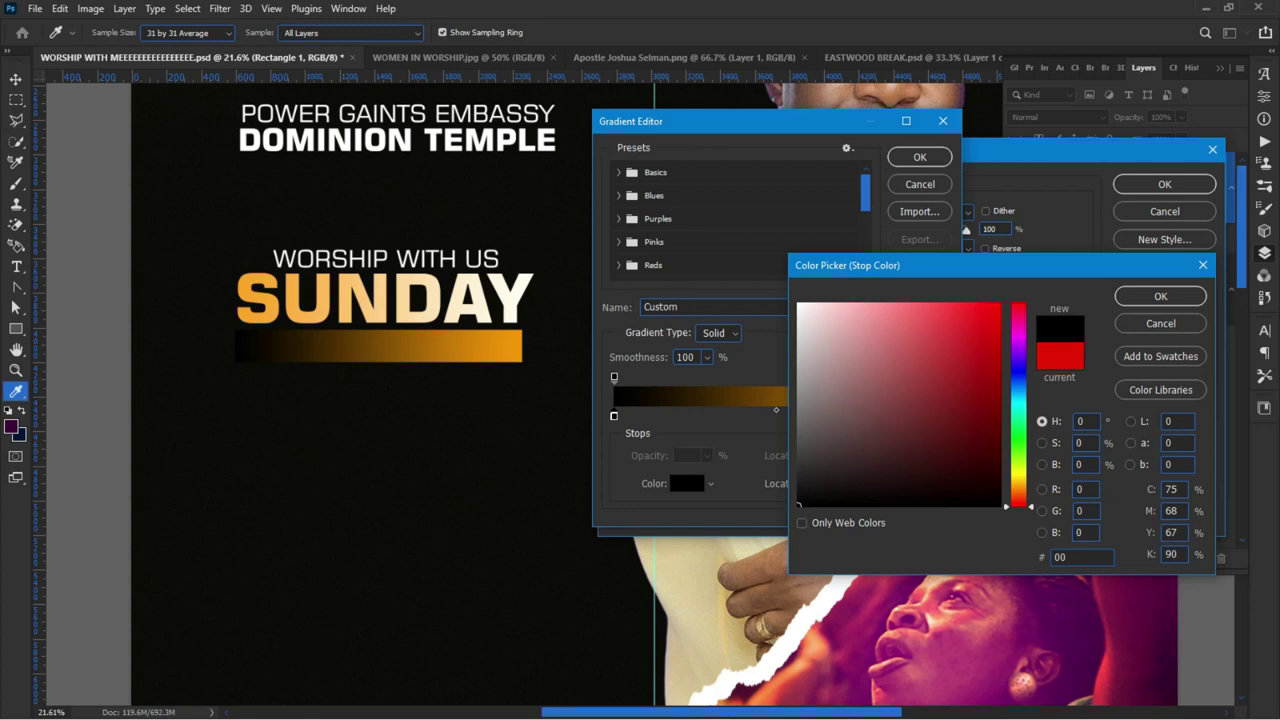
type("2a")
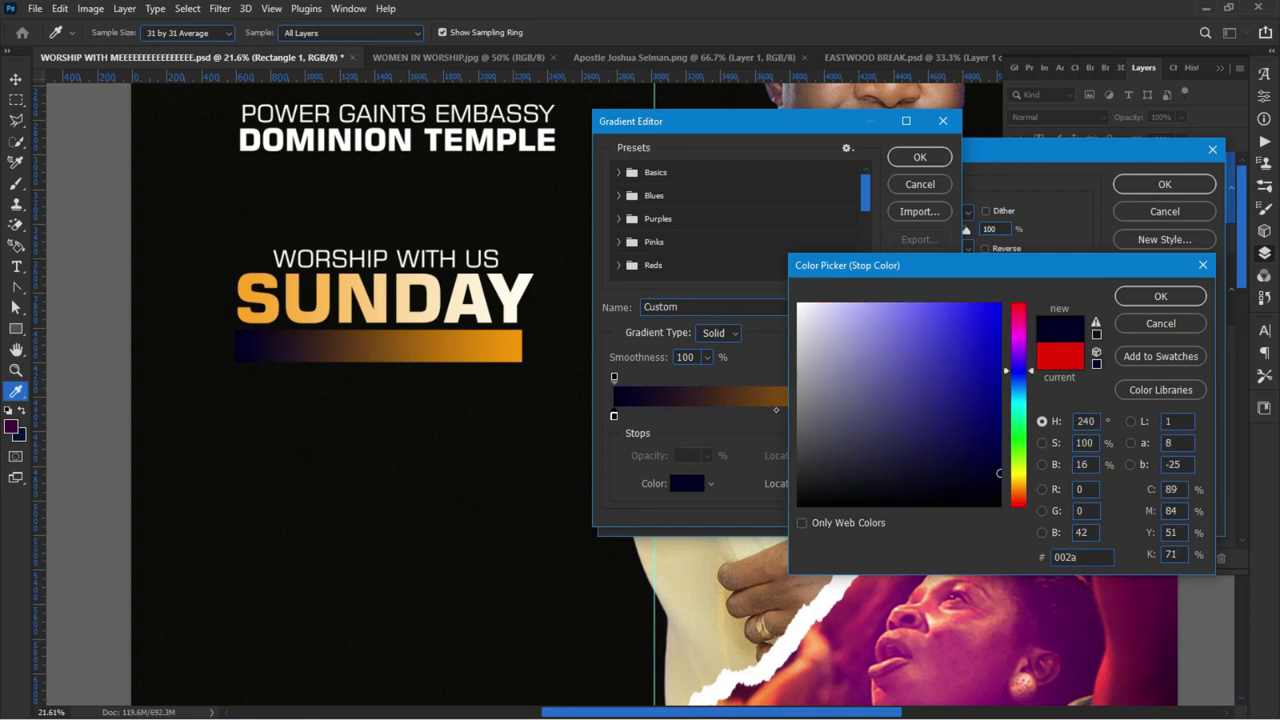
type("1e")
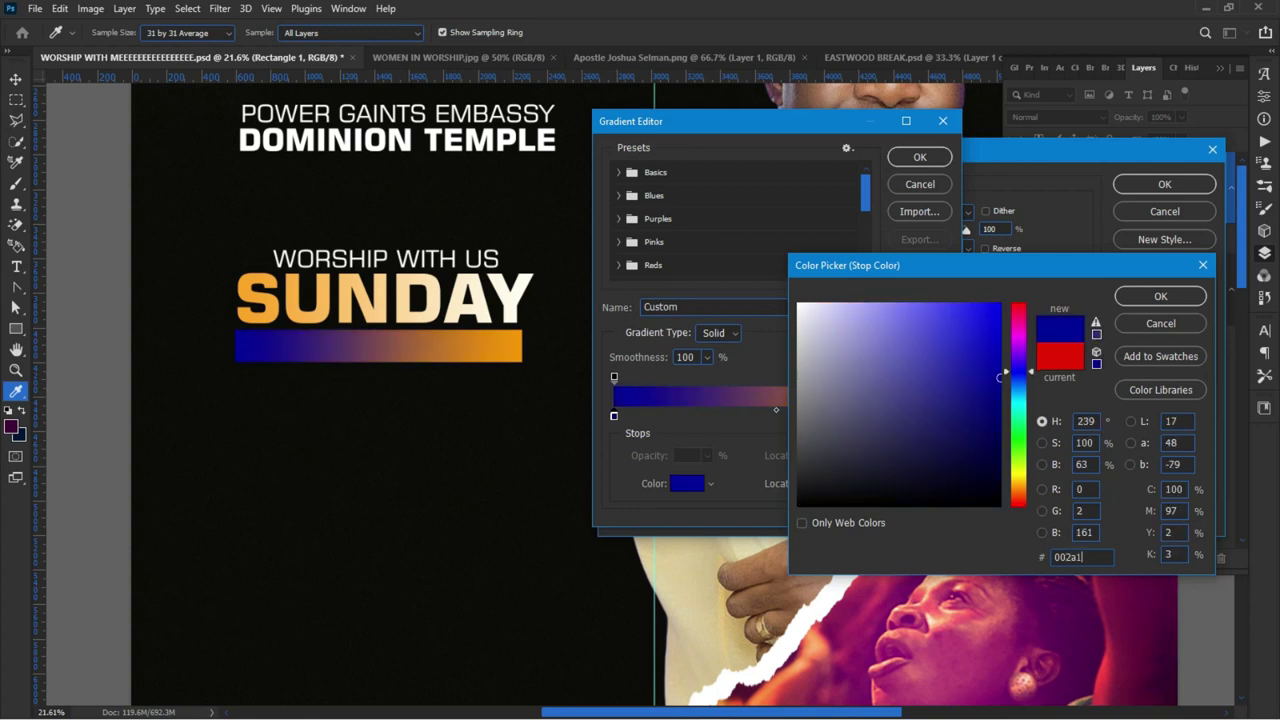
left_click(1165, 300)
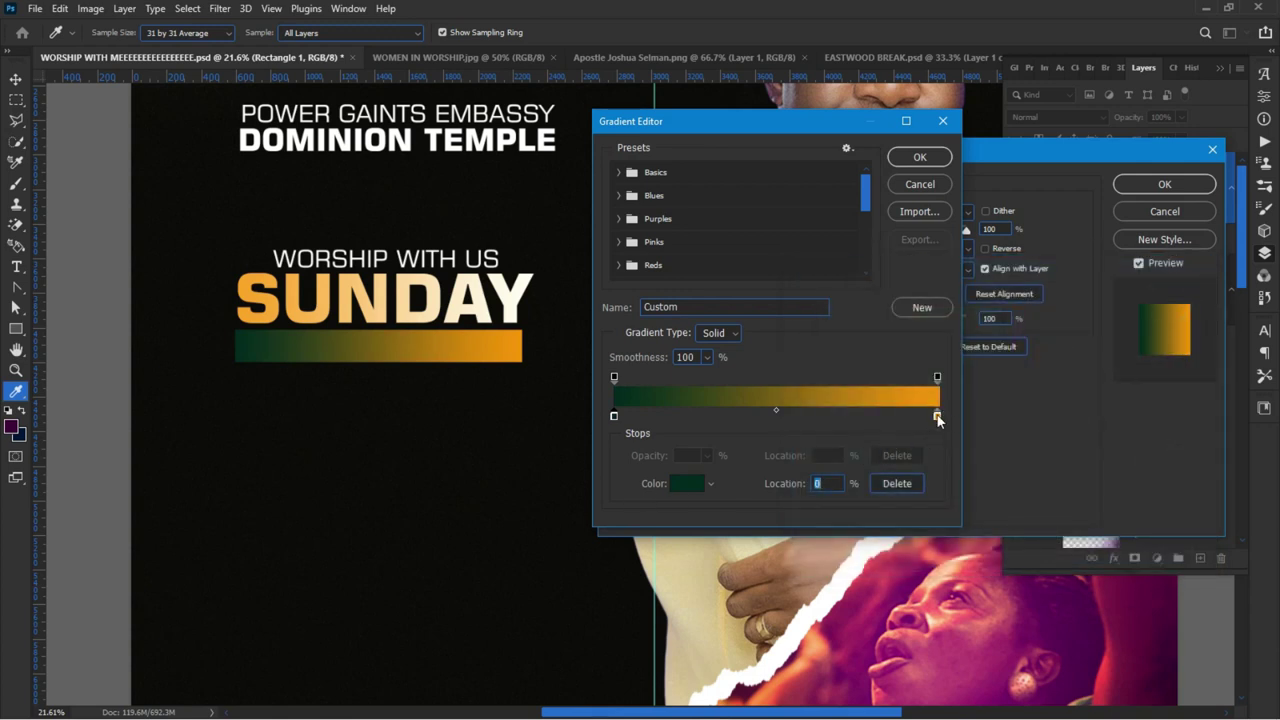
- Set the right colour stop to bright green 00b291 and apply the gradient overlay
left_click(938, 418)
left_click(686, 486)
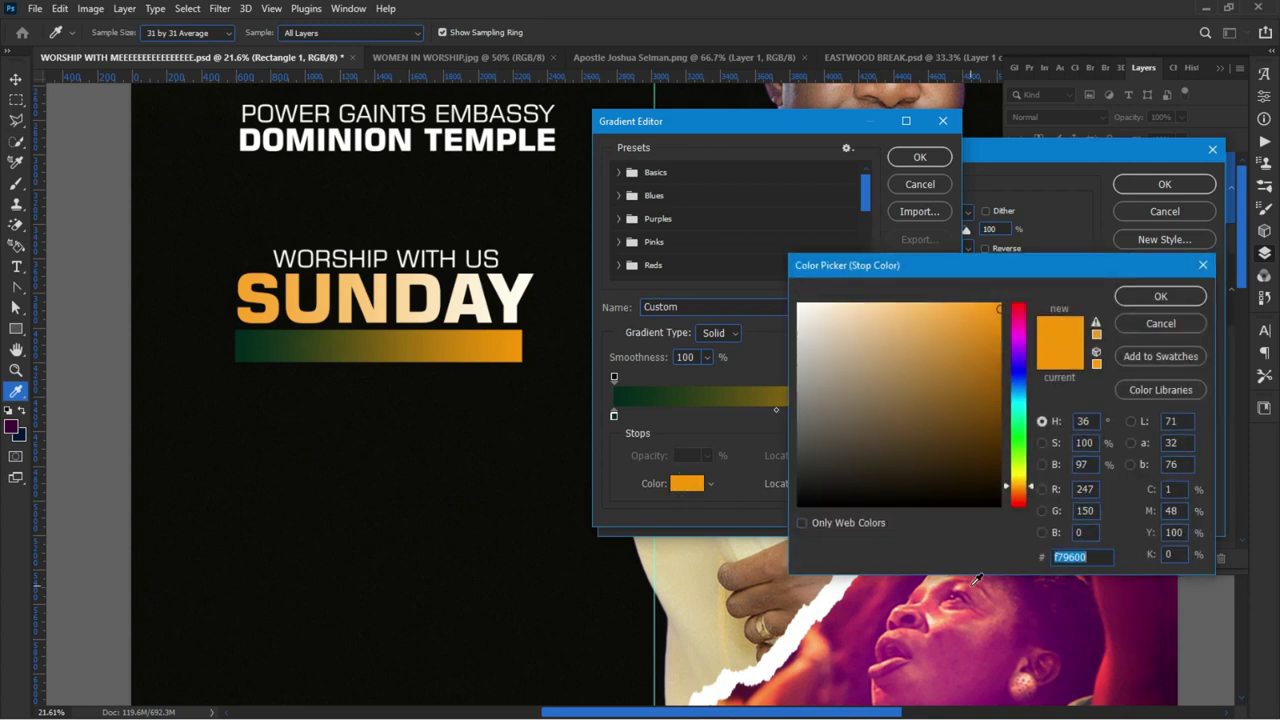
type("00b")
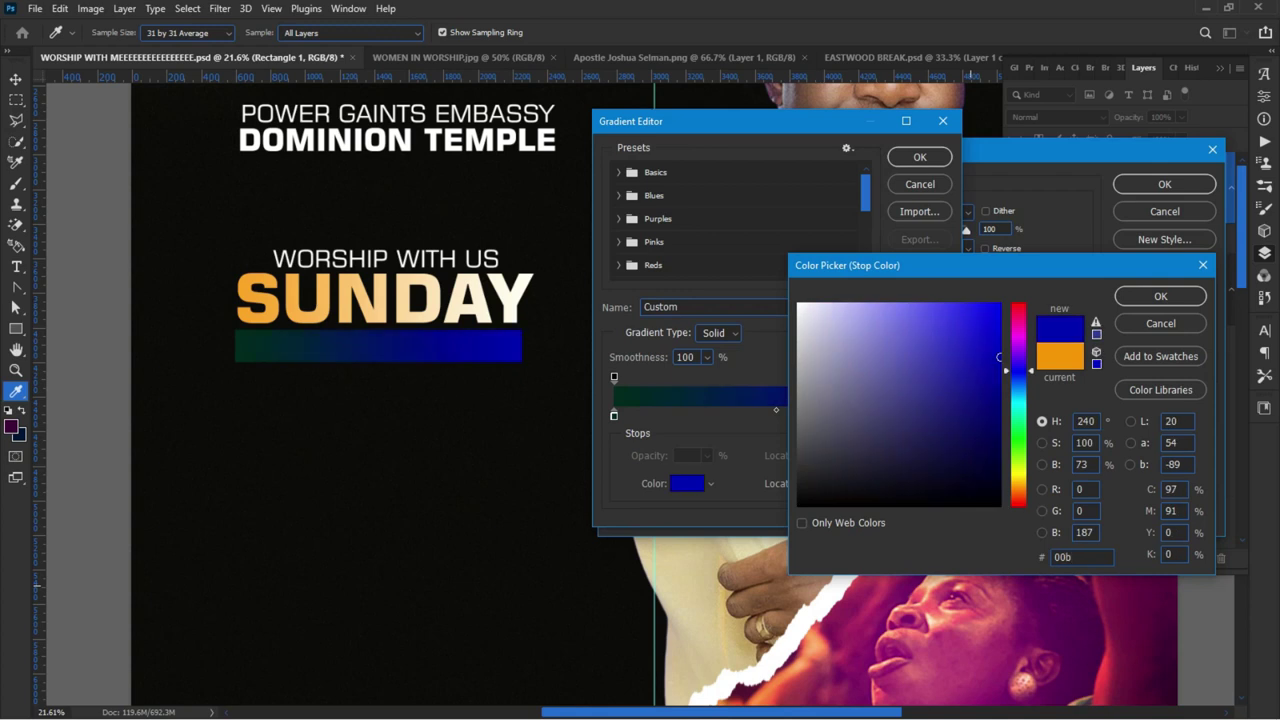
type("291")
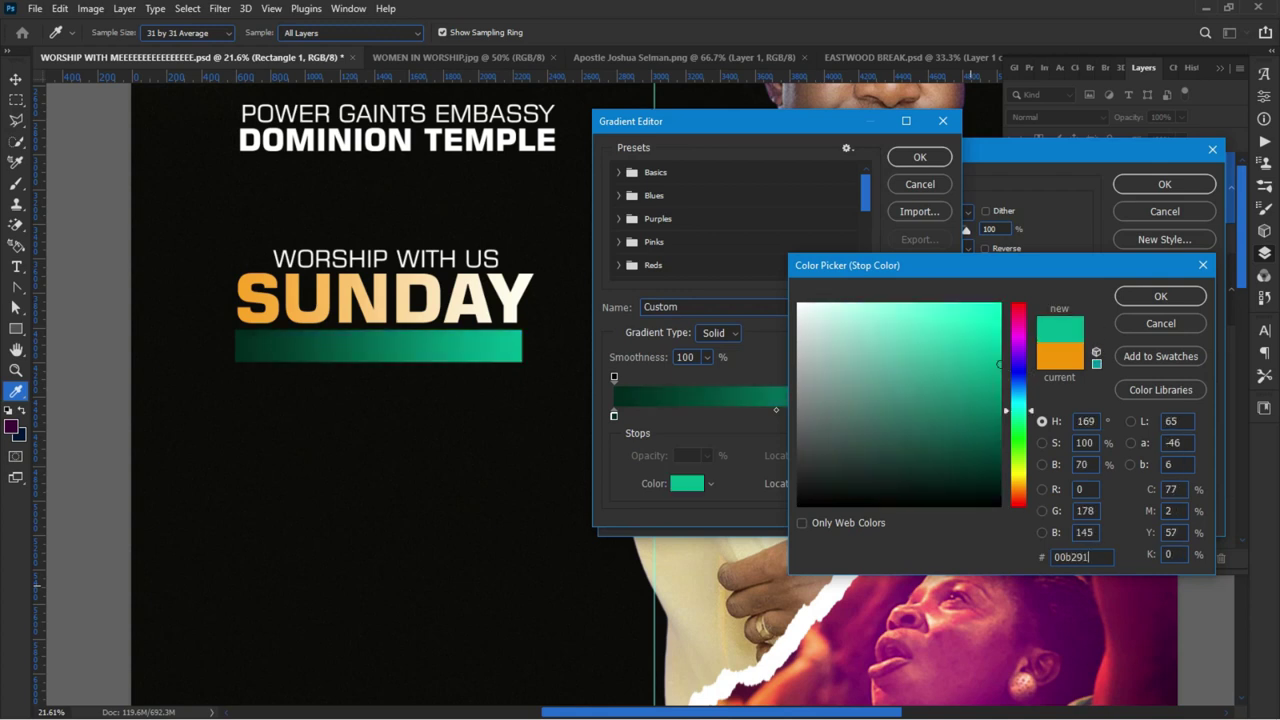
left_click(1158, 298)
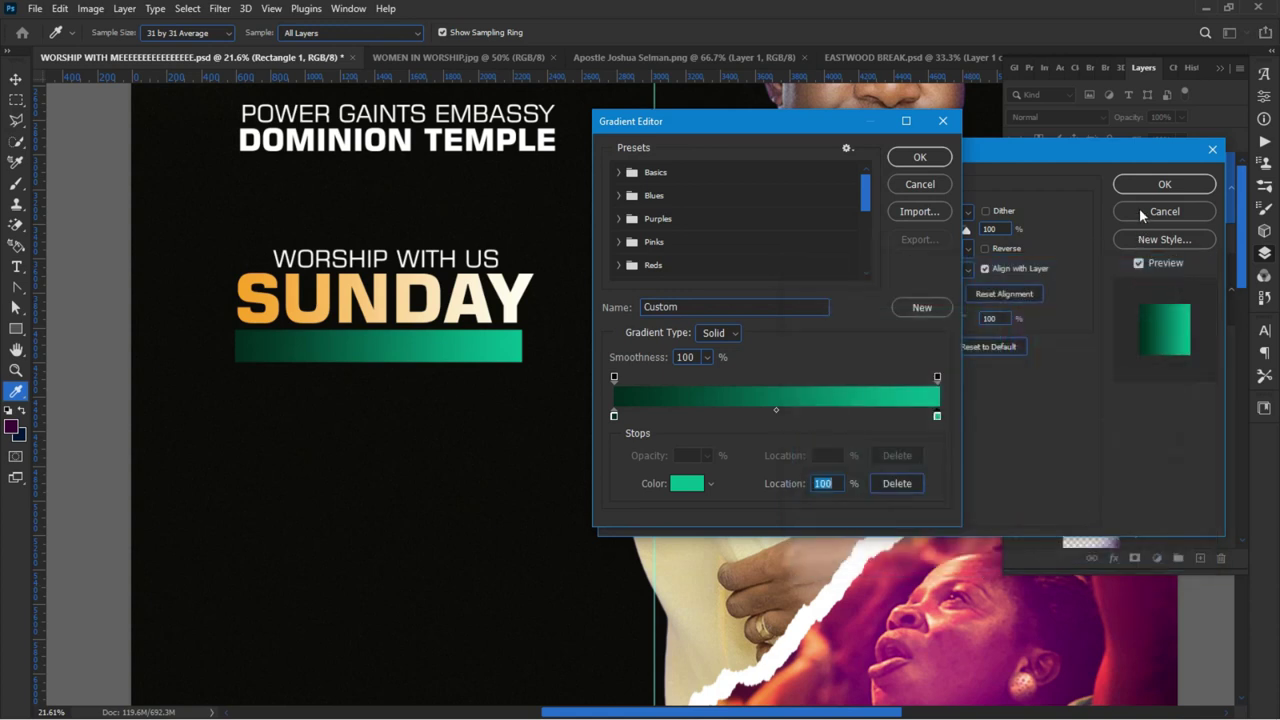
key("Return")
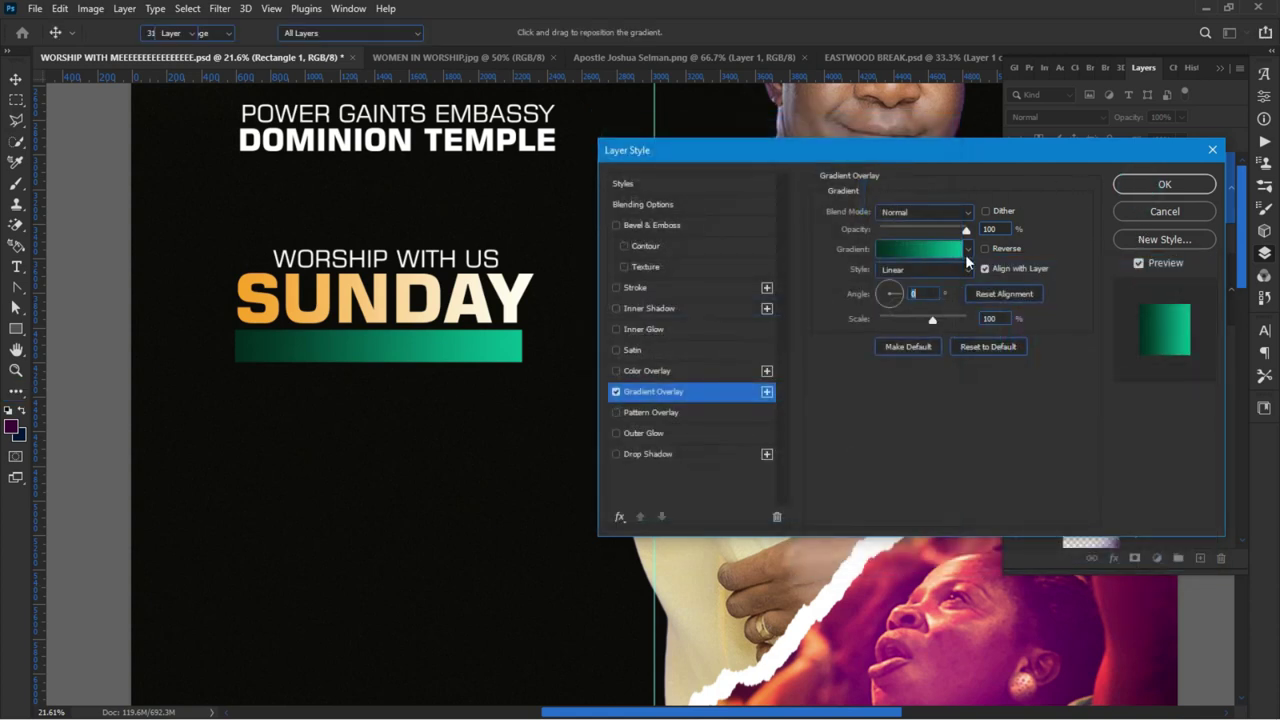
key("Return")
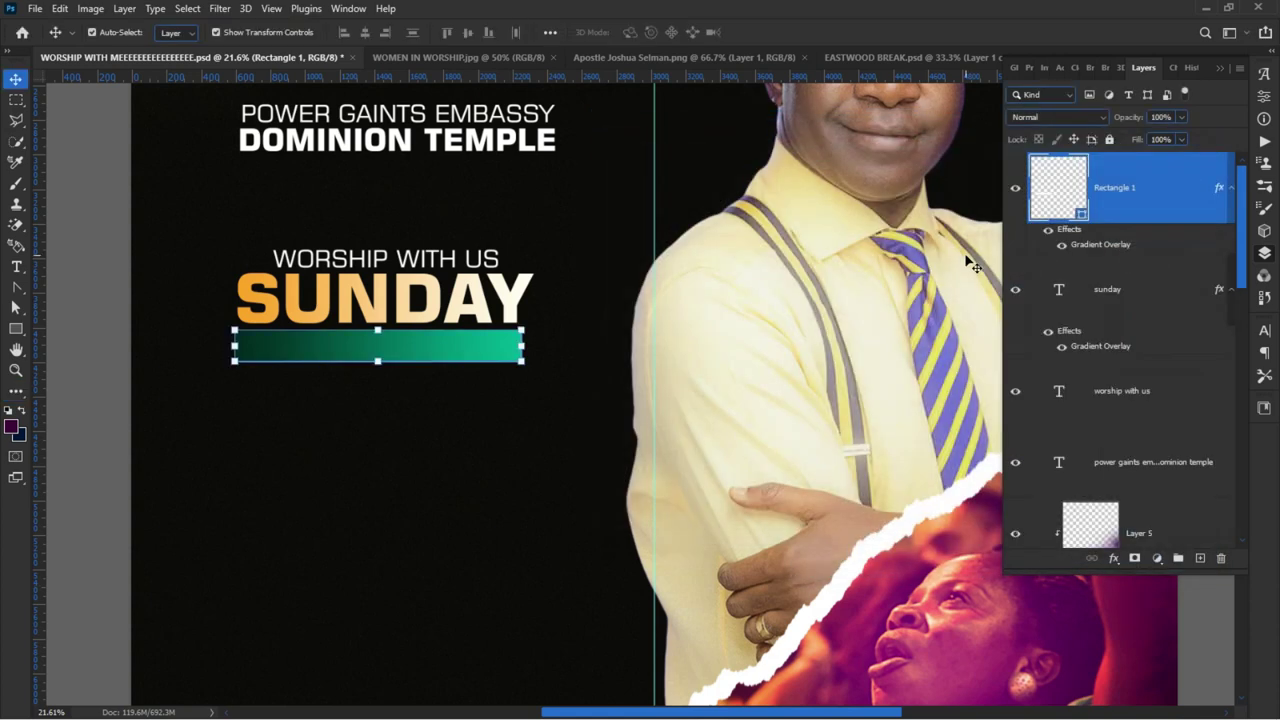
- Duplicate the WORSHIP WITH US text onto the green bar, stack it above Rectangle 1, and start editing it
left_click(63, 272)
scroll(234, 331, "up", 2)
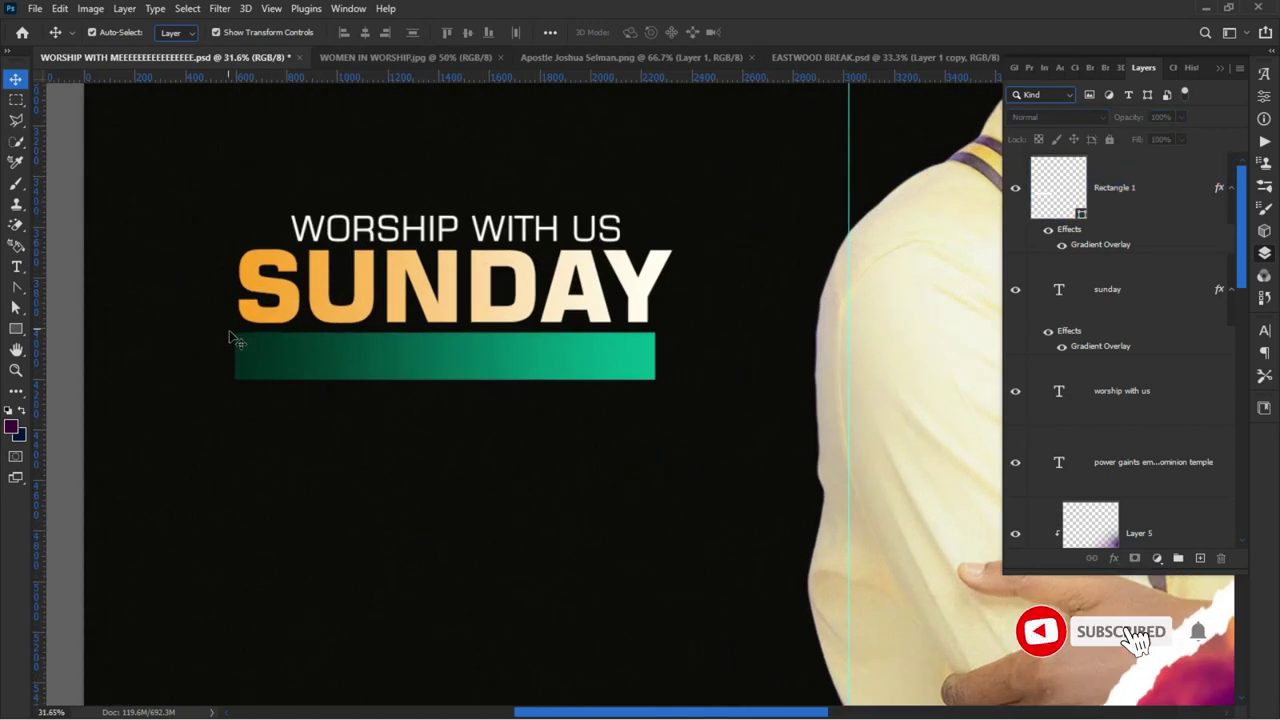
scroll(390, 460, "down", 2)
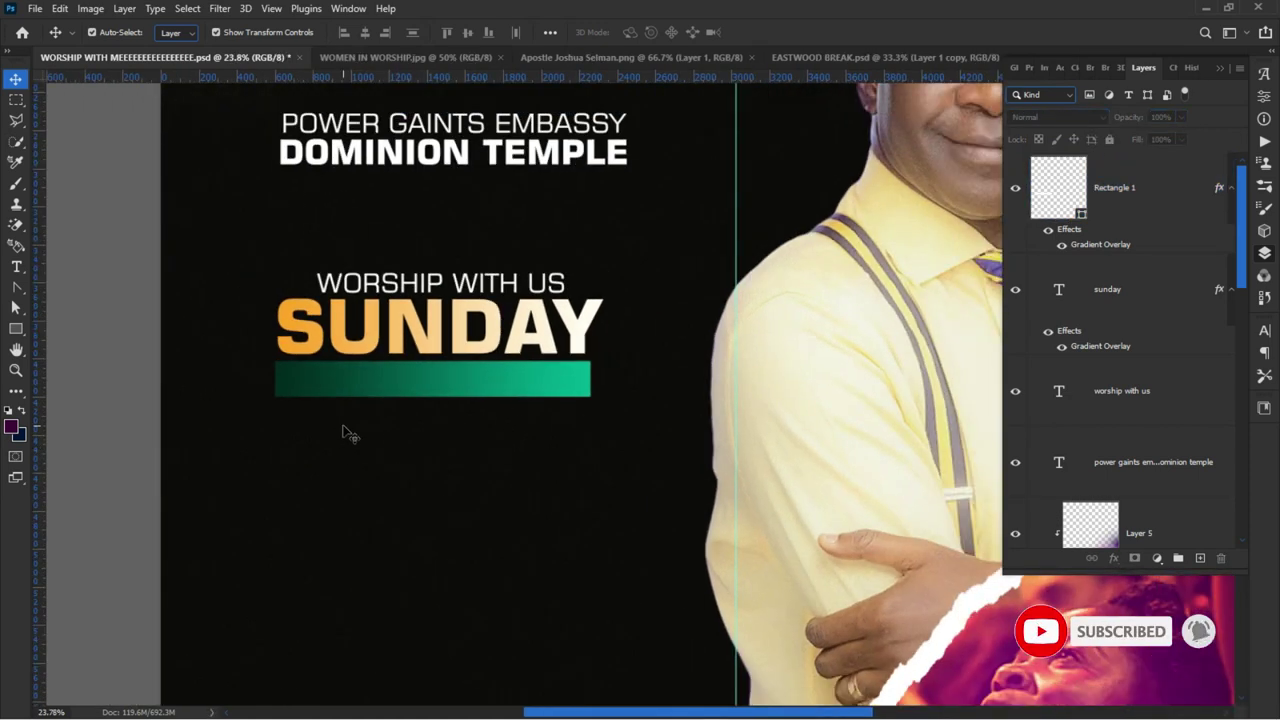
left_click(418, 292)
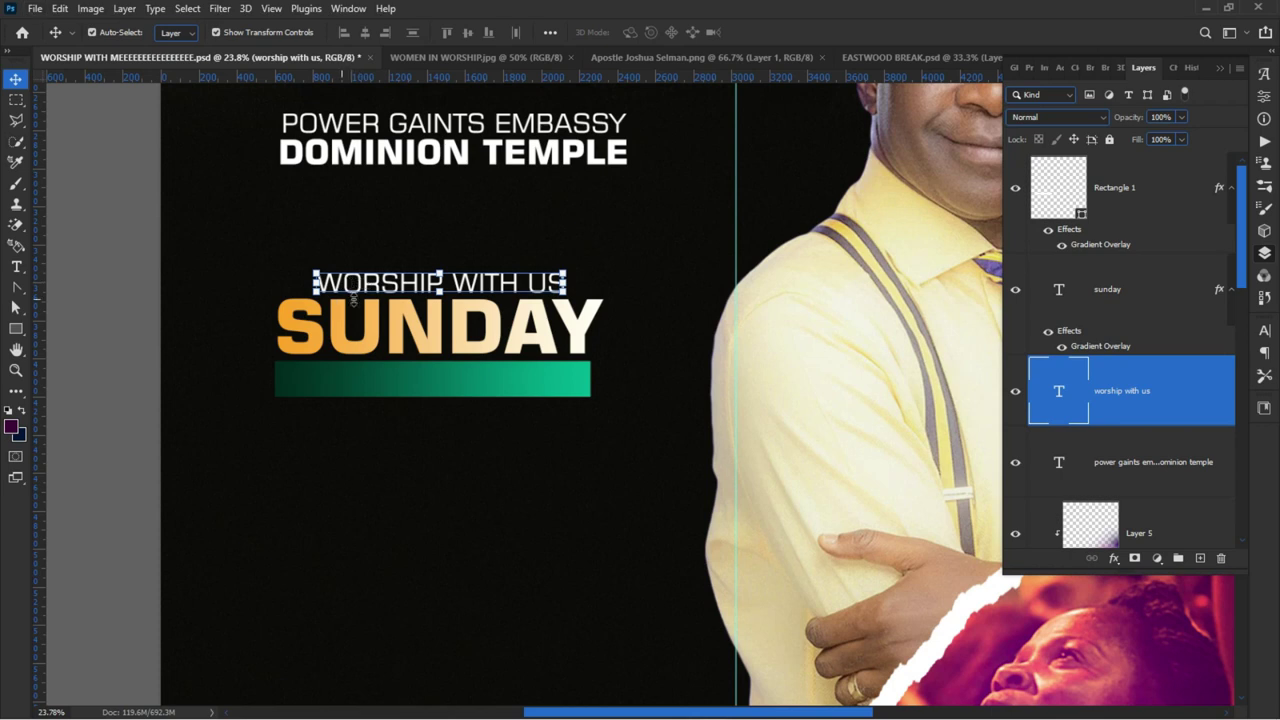
key("ctrl+h")
left_click_drag(378, 288, 378, 385)
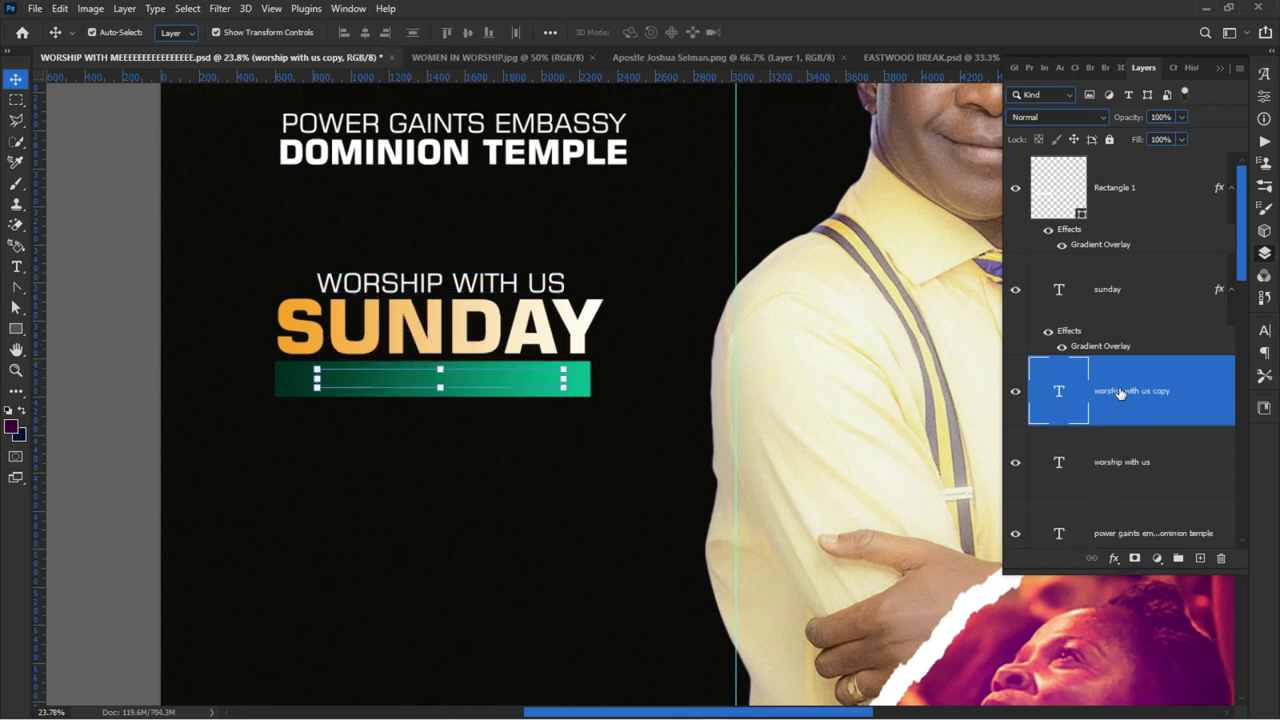
left_click_drag(1124, 197, 1140, 430)
double_click(360, 385)
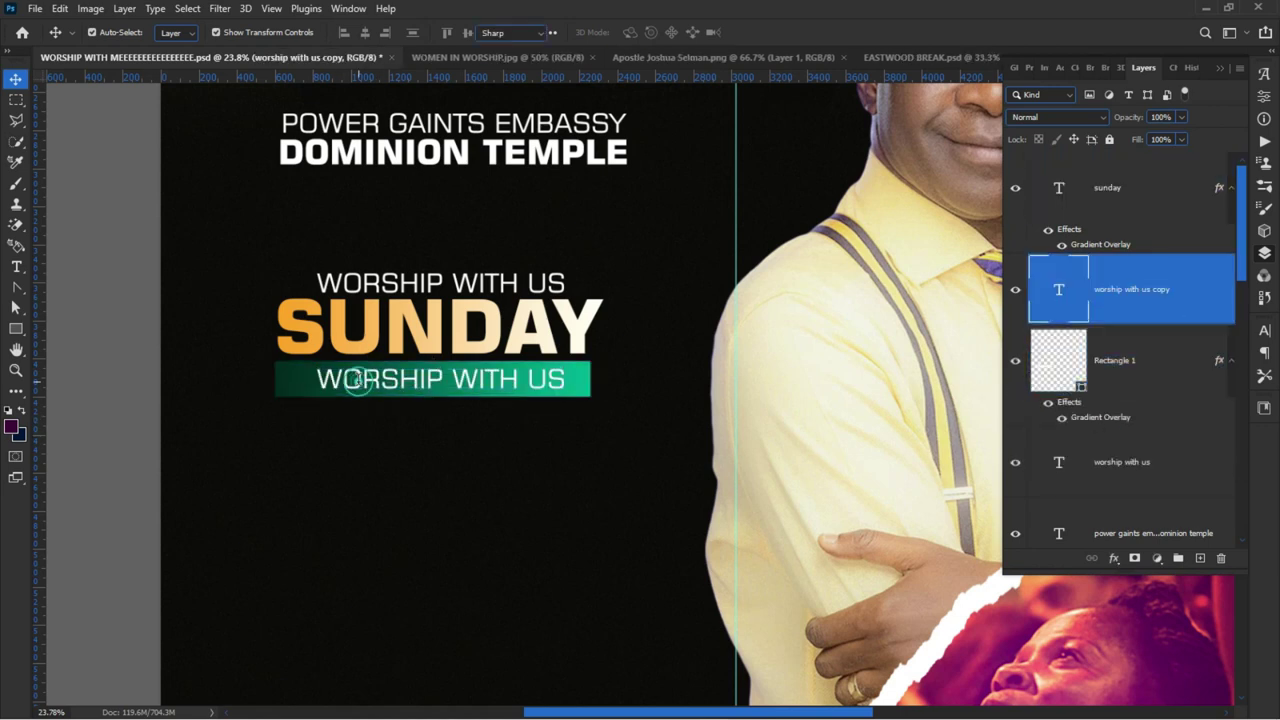
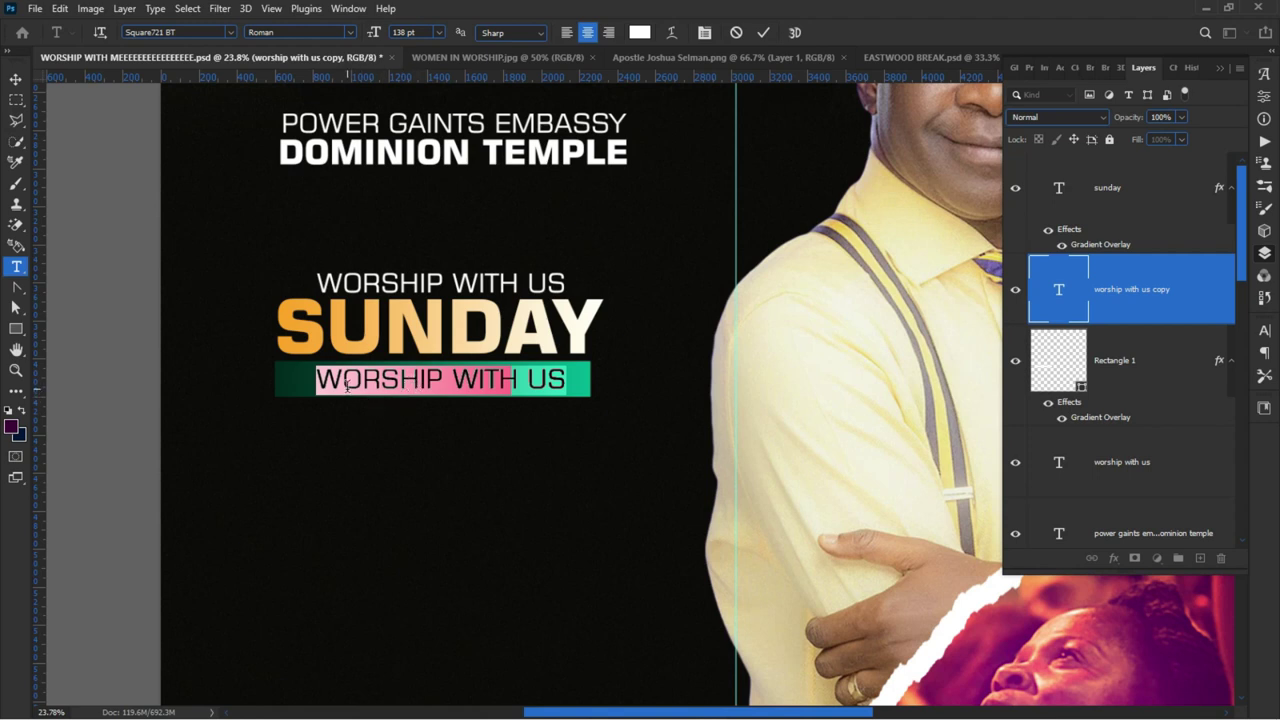
- Replace the green bar's text under SUNDAY with 8:00AM - 11:00AM
type("8")
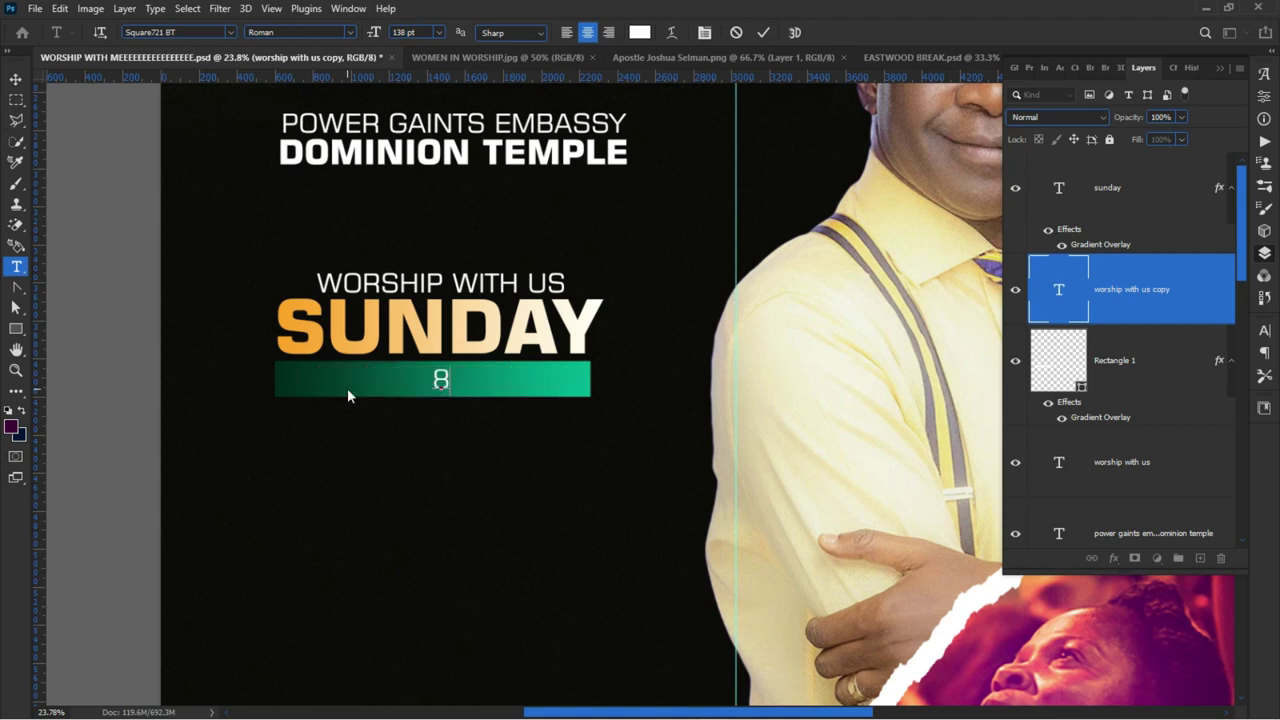
type(":00AM ")
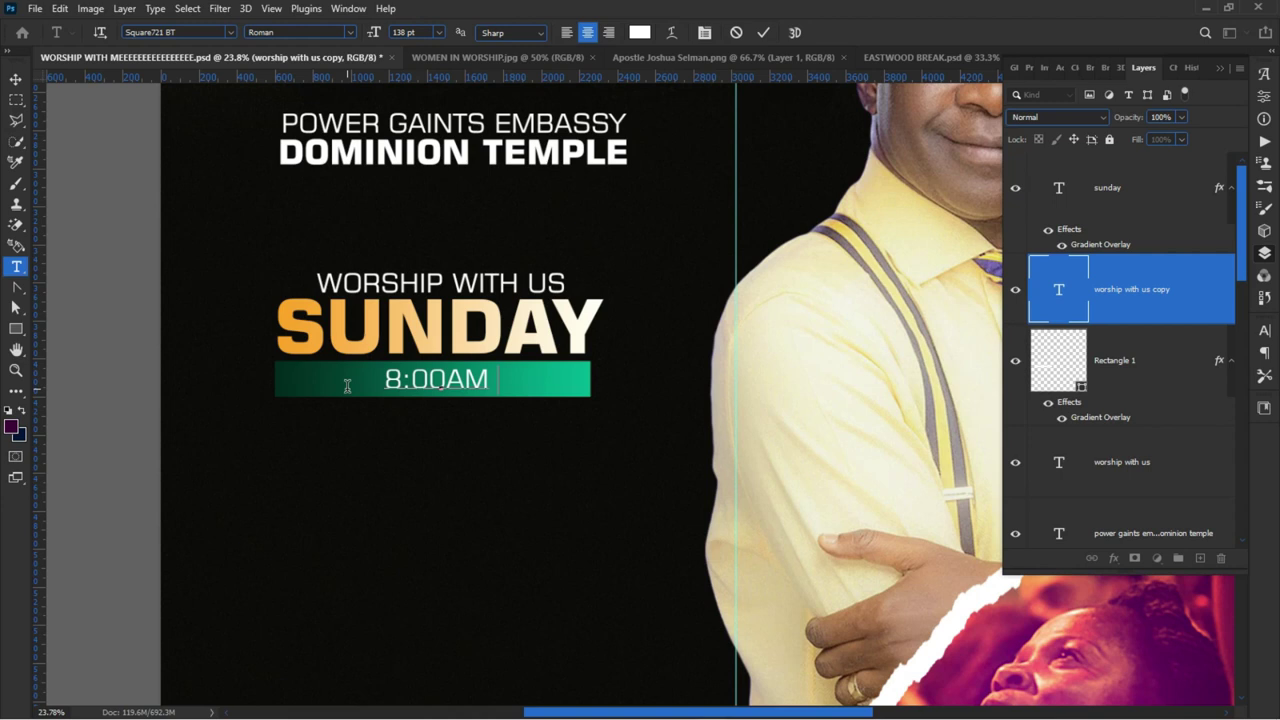
type("- ")
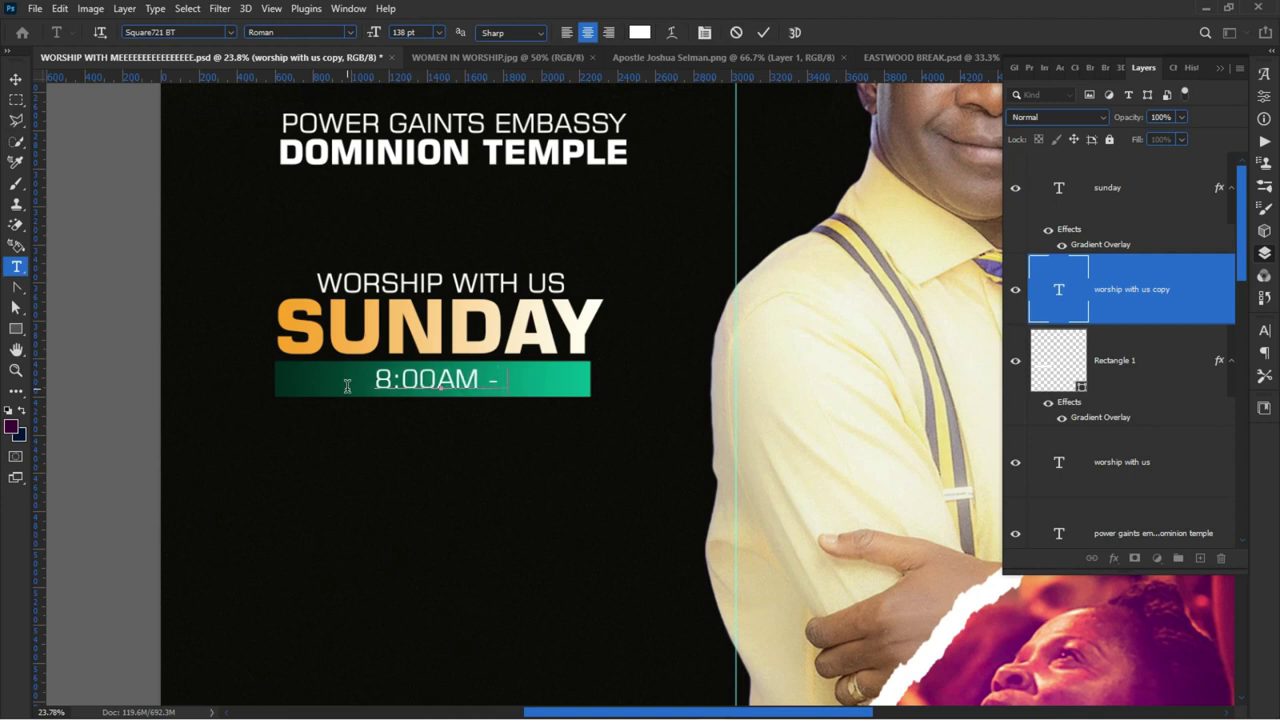
type("11")
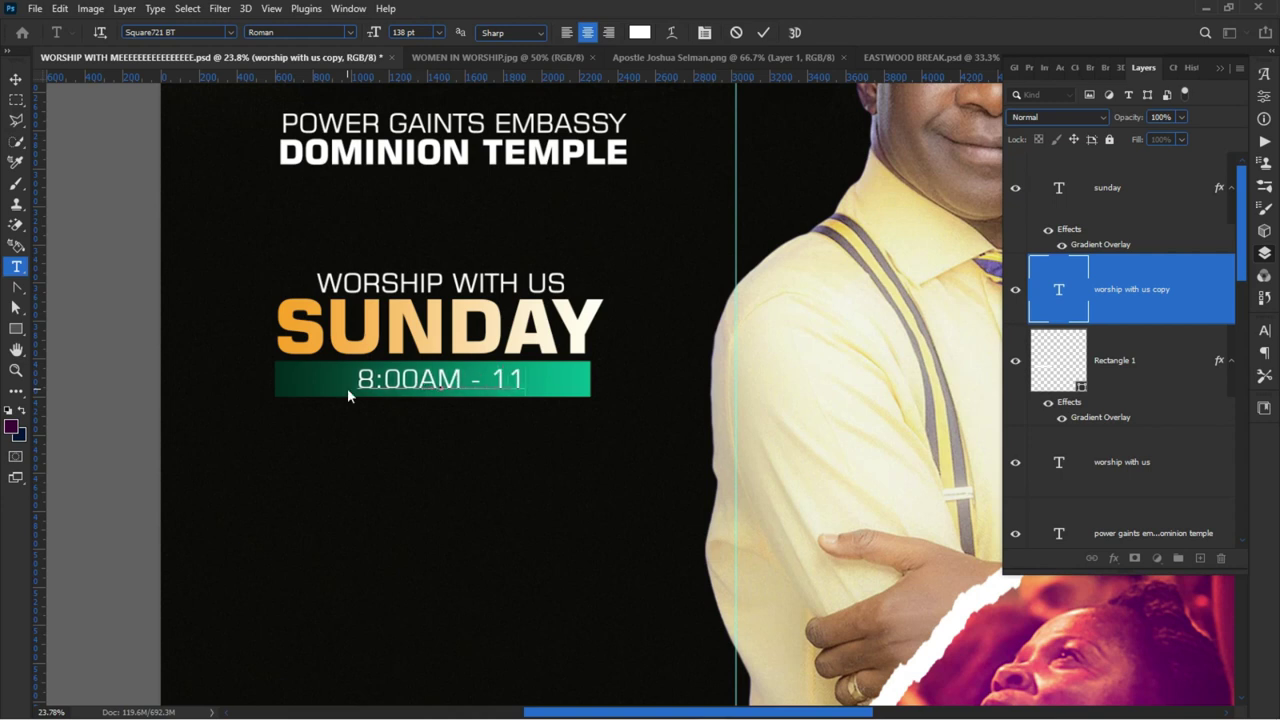
type(":00AM")
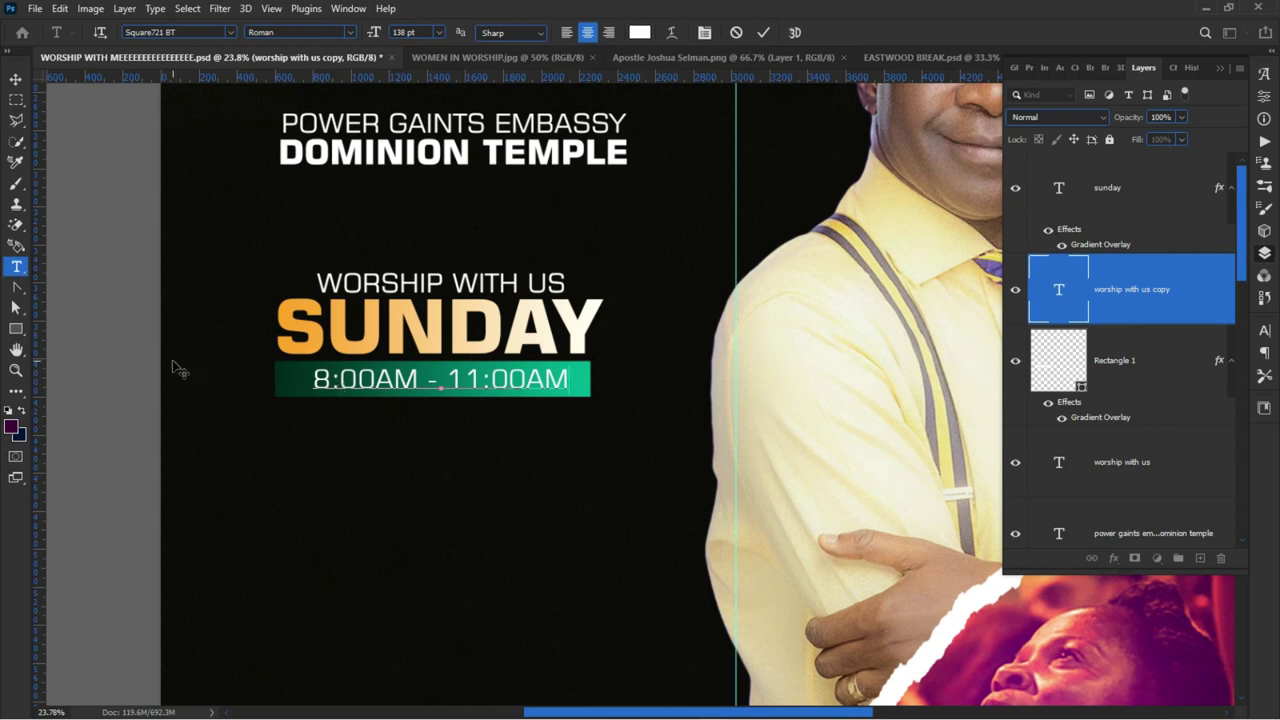
left_click(323, 432)
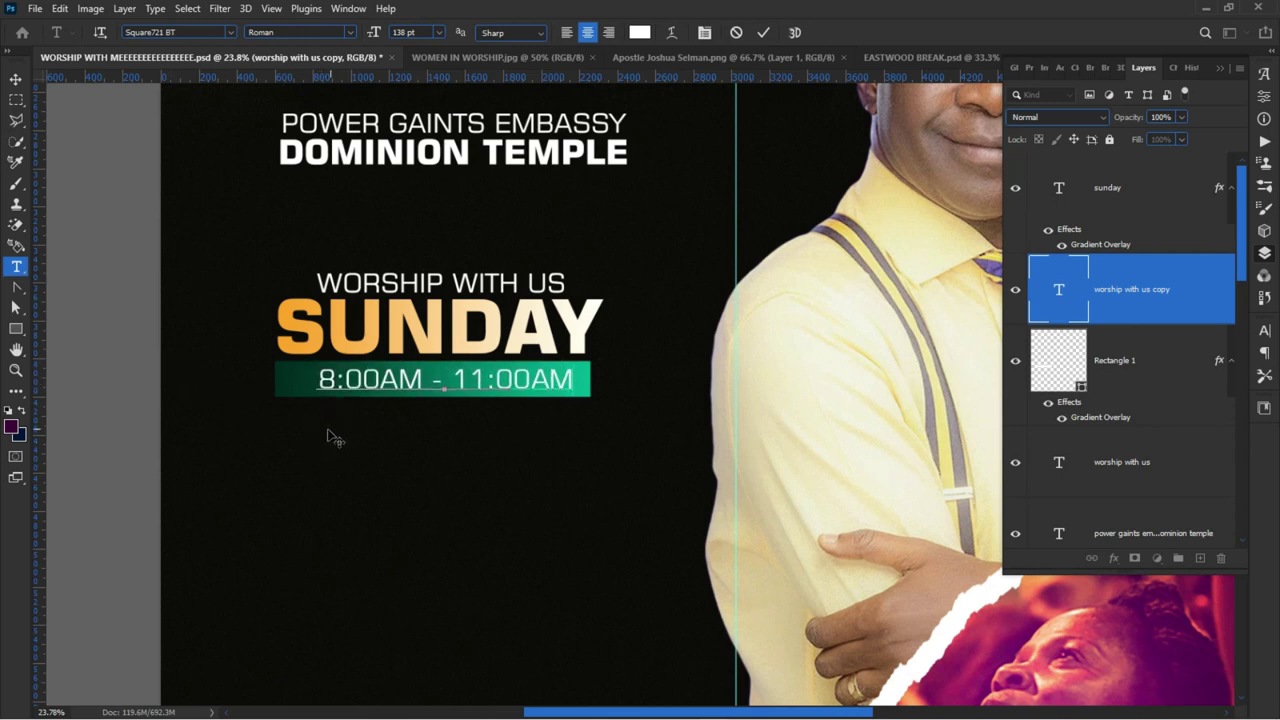
left_click(126, 257)
key("v")
- Set the 8:00AM - 11:00AM time text to Square721 BT Bold
double_click(368, 376)
left_click(350, 32)
left_click(338, 62)
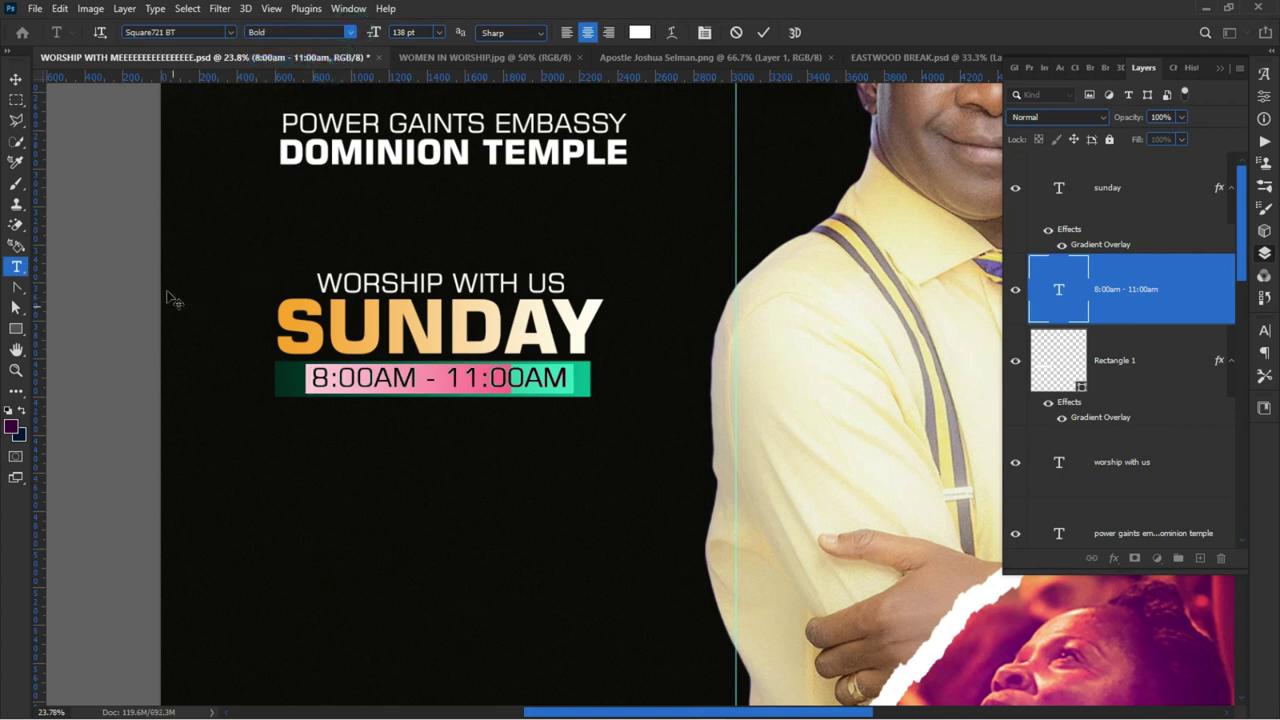
left_click(128, 244)
- Shrink the WORSHIP WITH US heading to about 82% with Free Transform
key("v")
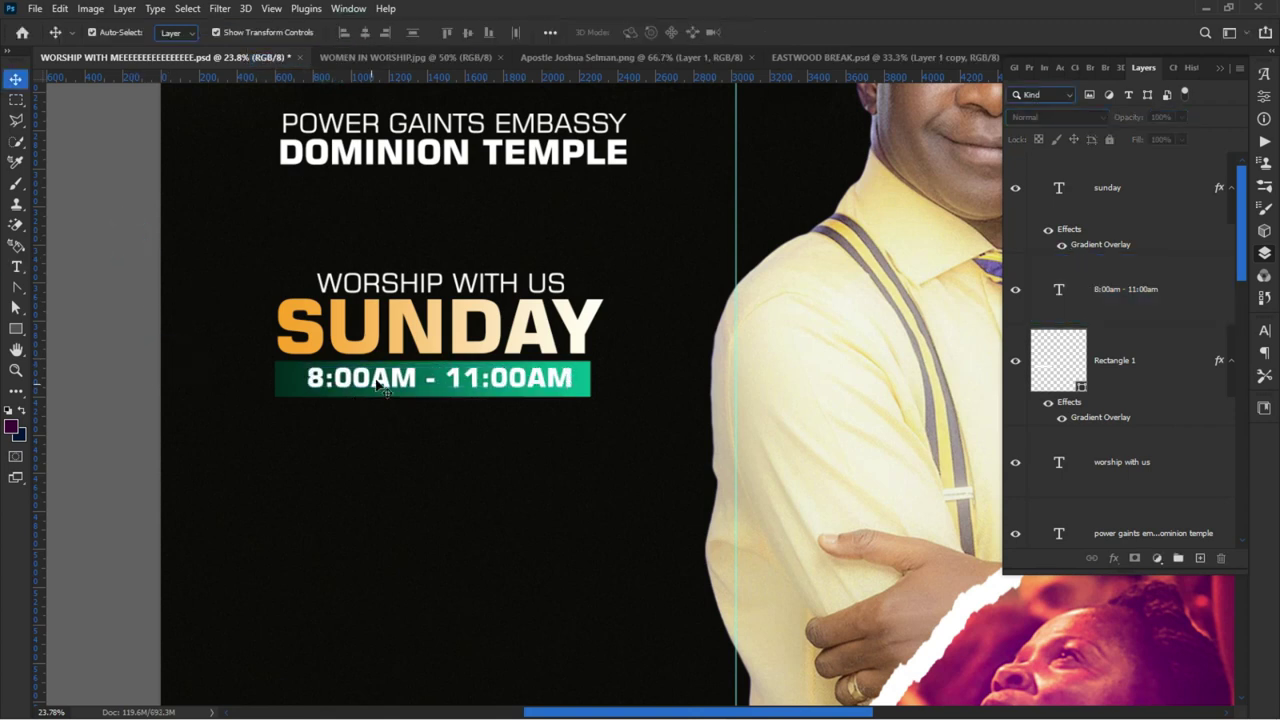
left_click(372, 385)
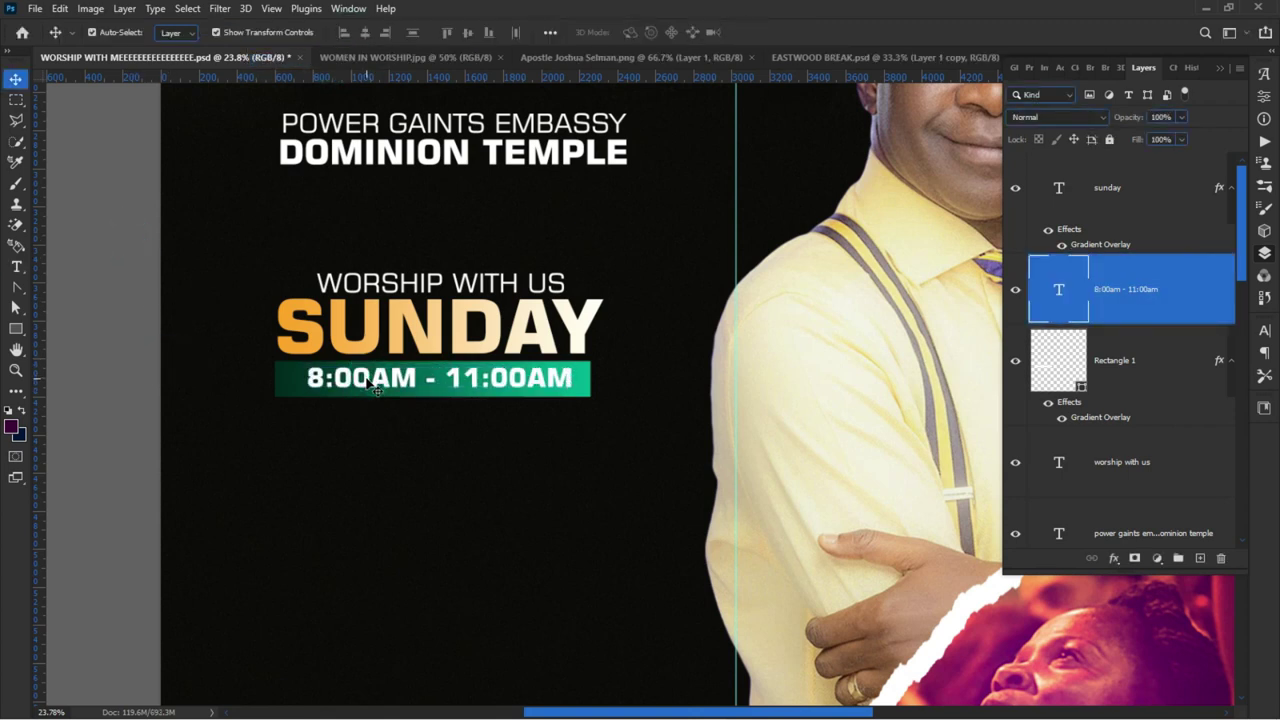
left_click(51, 353)
left_click(345, 330)
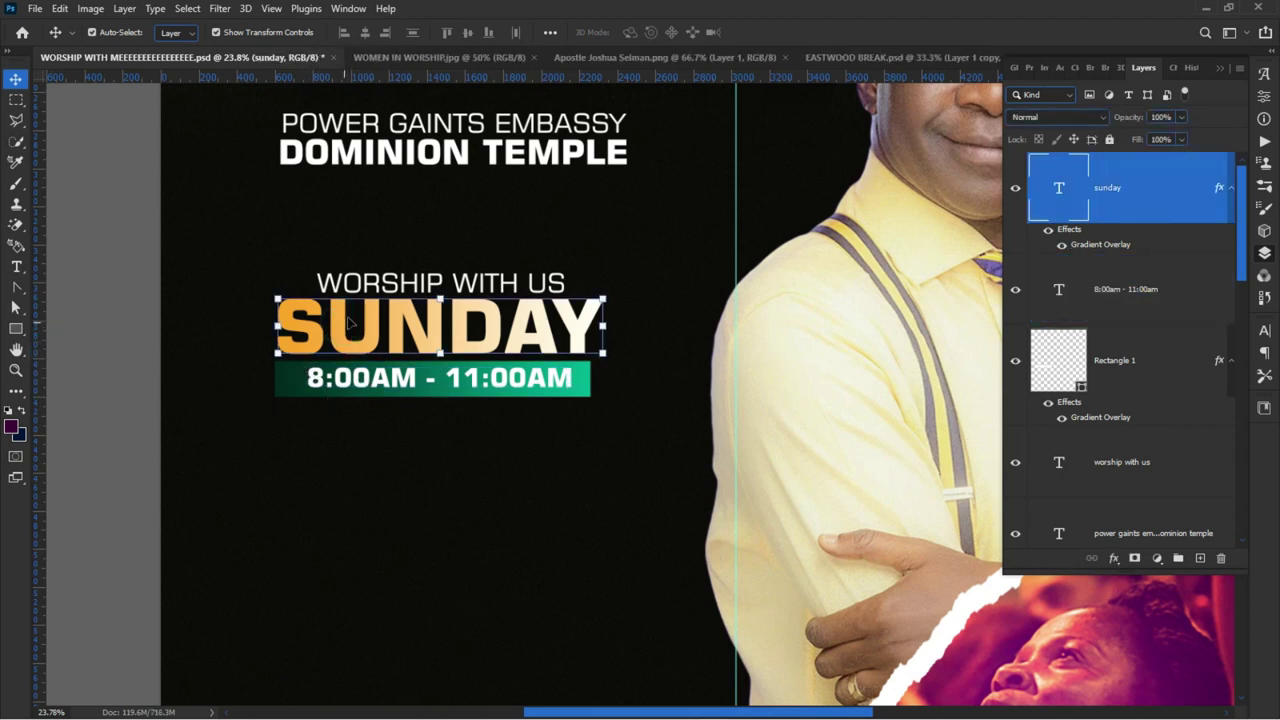
left_click(337, 287)
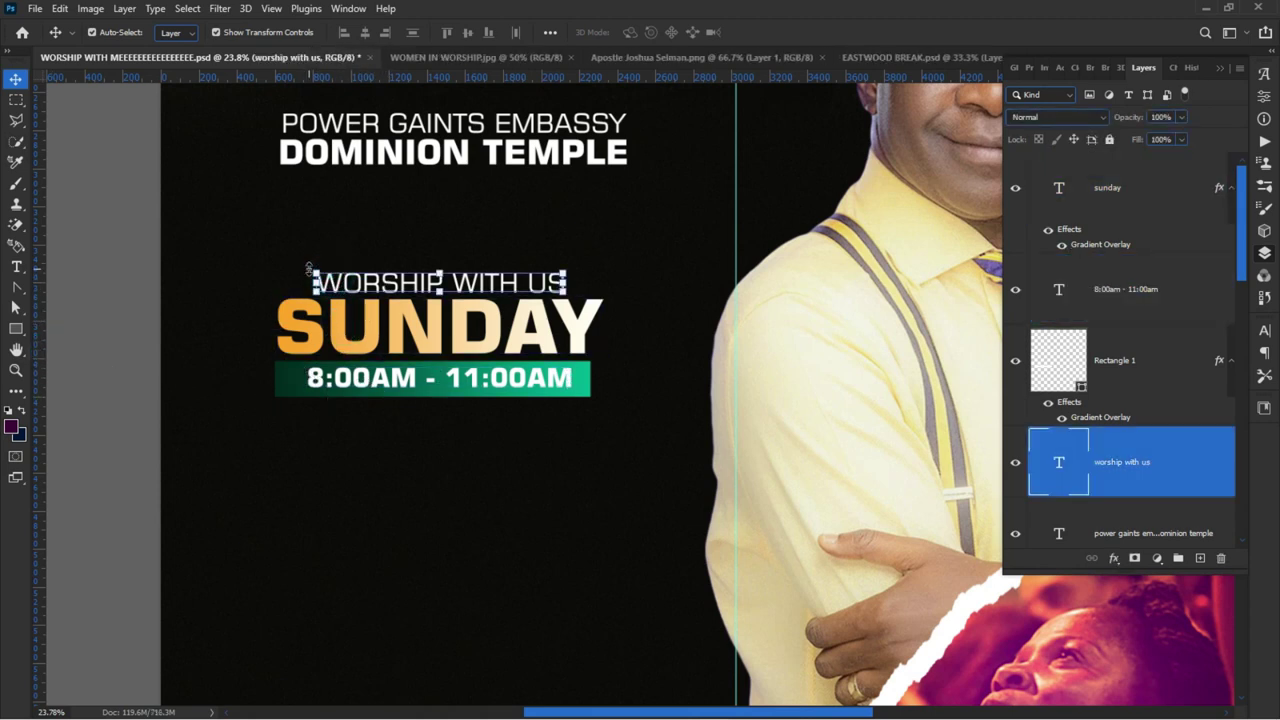
left_click(310, 267)
left_click_drag(310, 267, 331, 268)
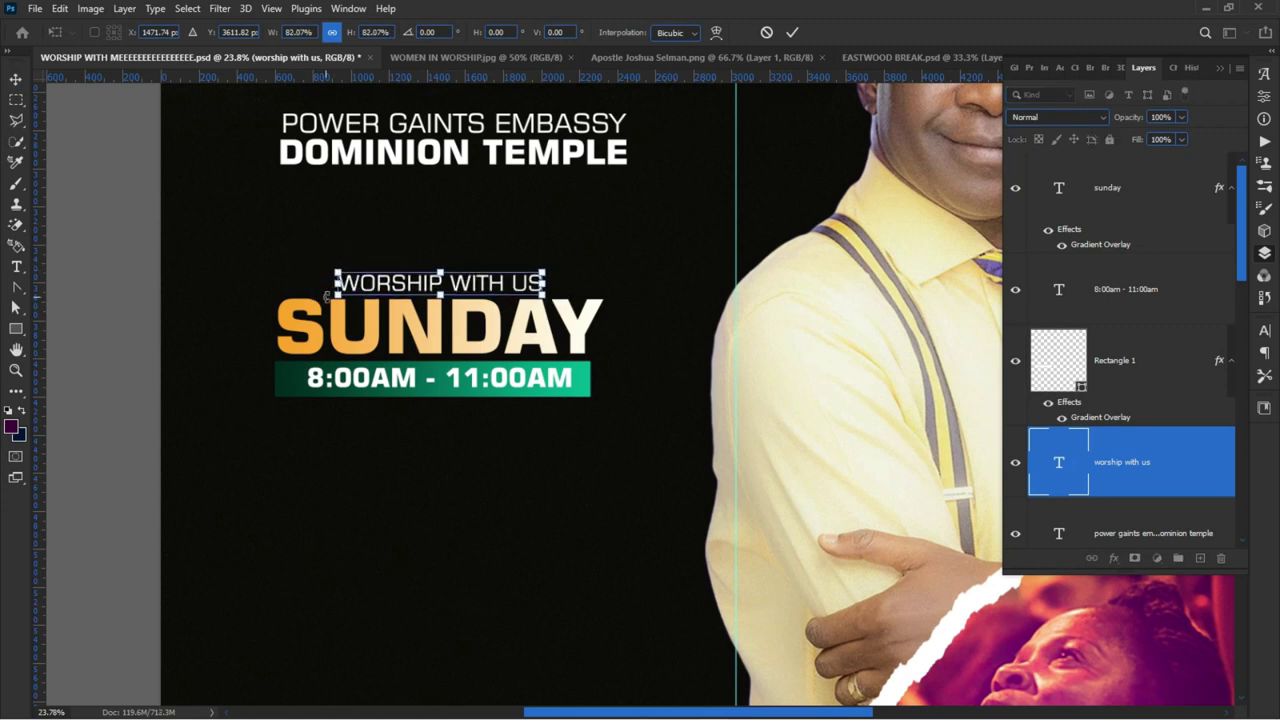
key("Return")
- Move WORSHIP WITH US above SUNDAY and align their horizontal centres
left_click(181, 289)
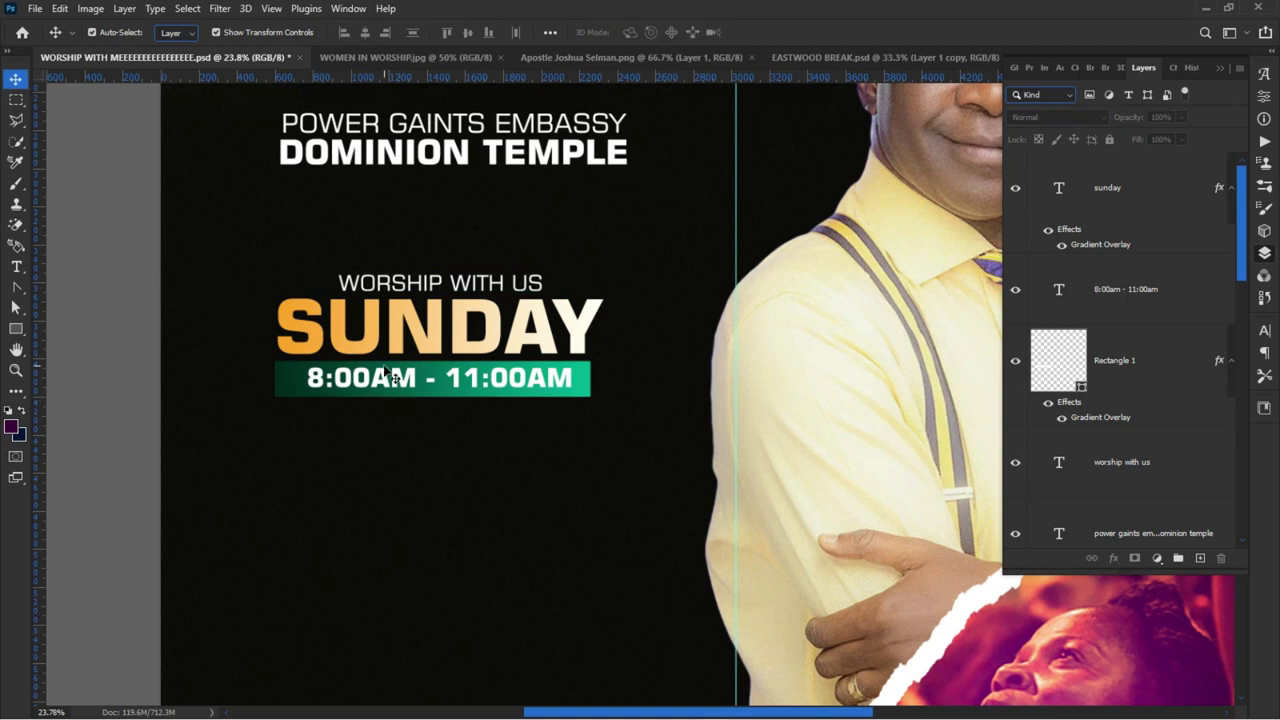
left_click(387, 292)
mouse_move(384, 290)
left_mouse_down()
mouse_move(316, 290)
mouse_move(377, 284)
left_mouse_up()
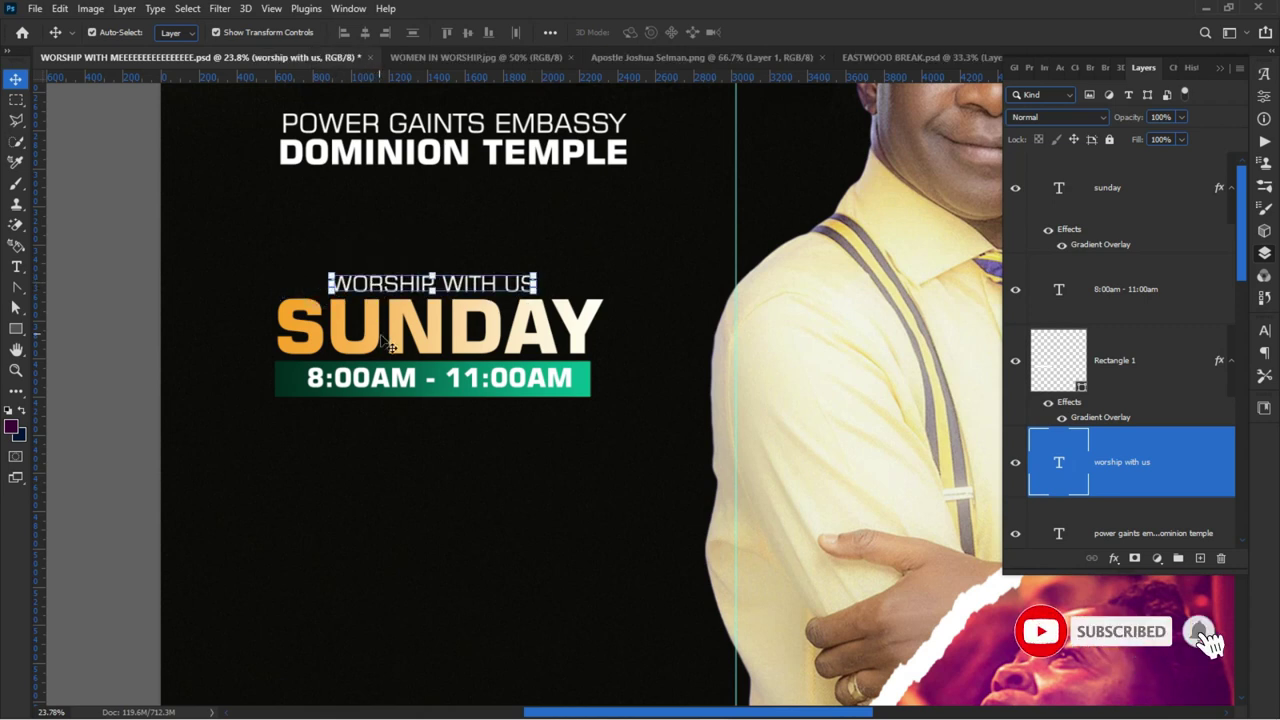
key("Down")
key("Down")
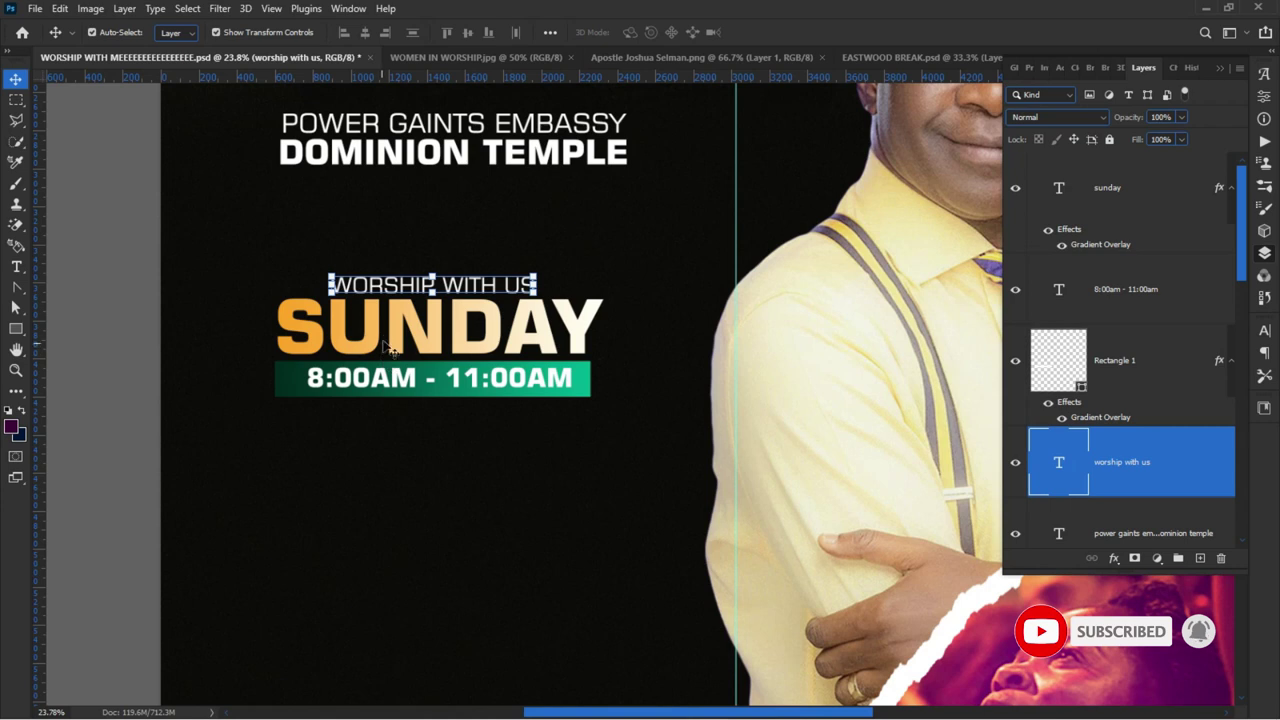
left_click(395, 340, "shift")
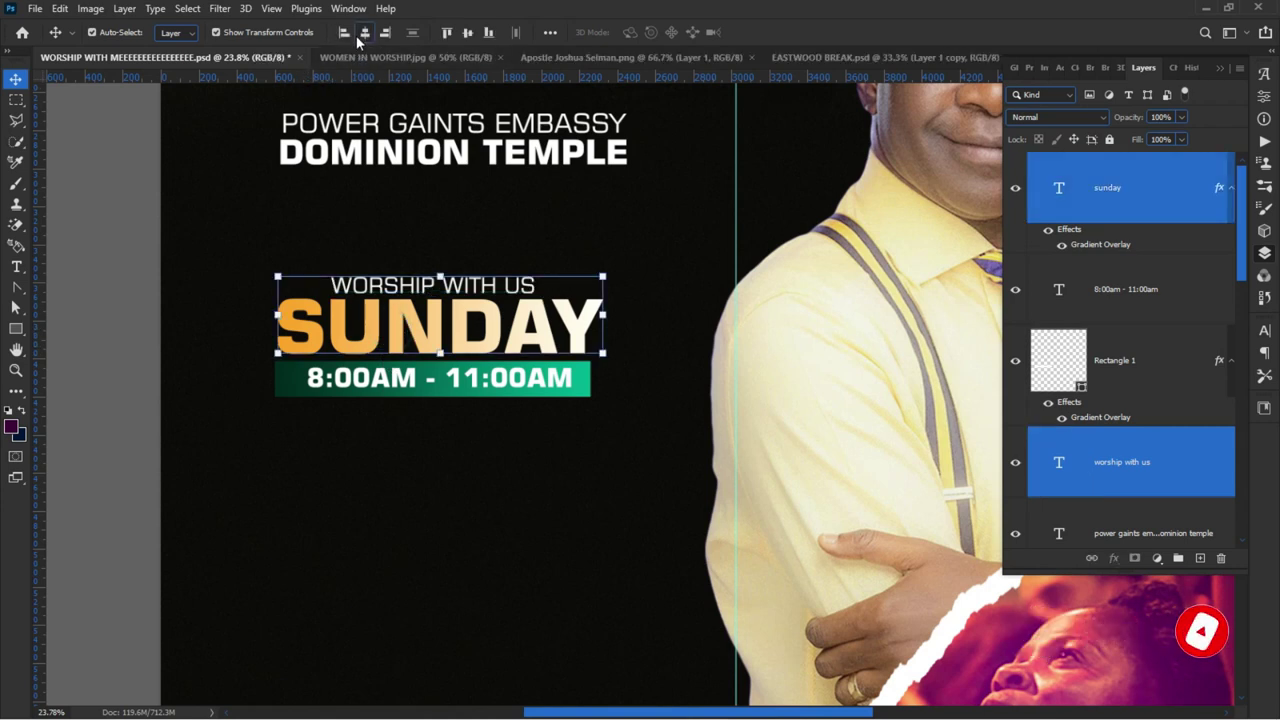
left_click(365, 32)
left_click(164, 270)
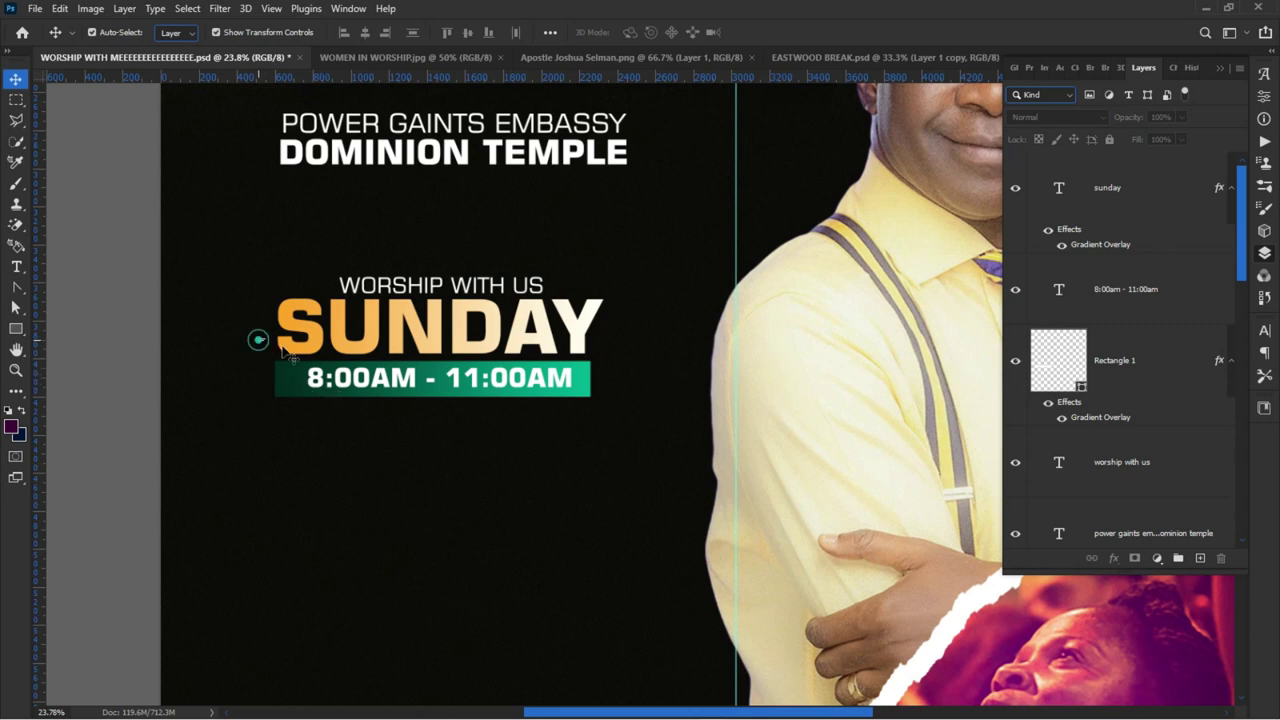
- Duplicate the SUNDAY heading with its time text and green bar, placing the copy below
left_click_drag(257, 337, 500, 371)
left_click_drag(131, 373, 245, 460)
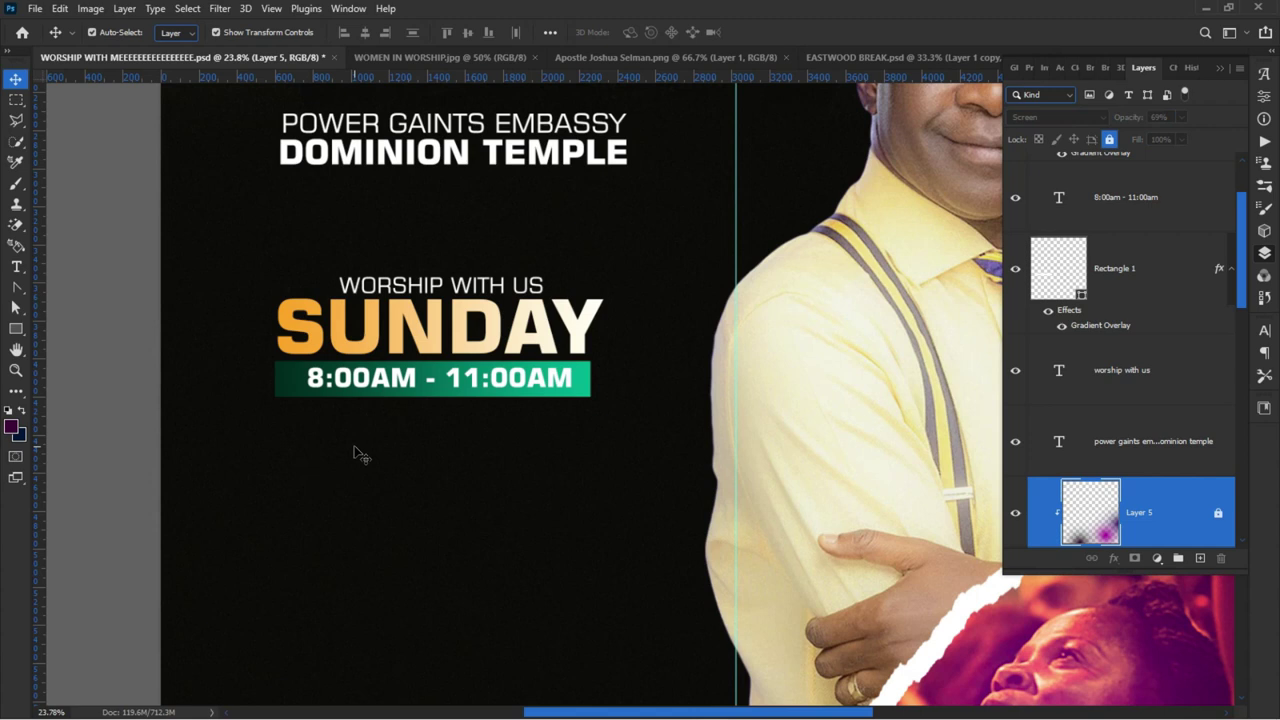
left_click_drag(248, 325, 340, 410)
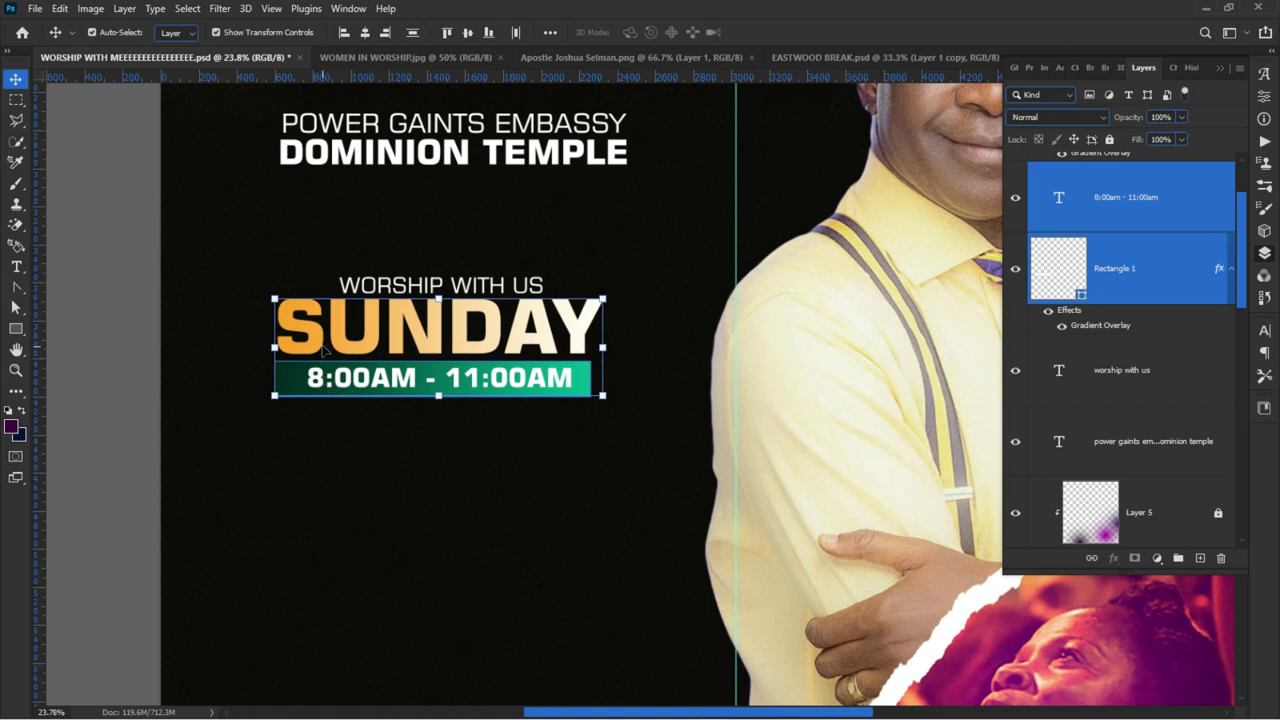
left_click_drag(318, 337, 328, 495)
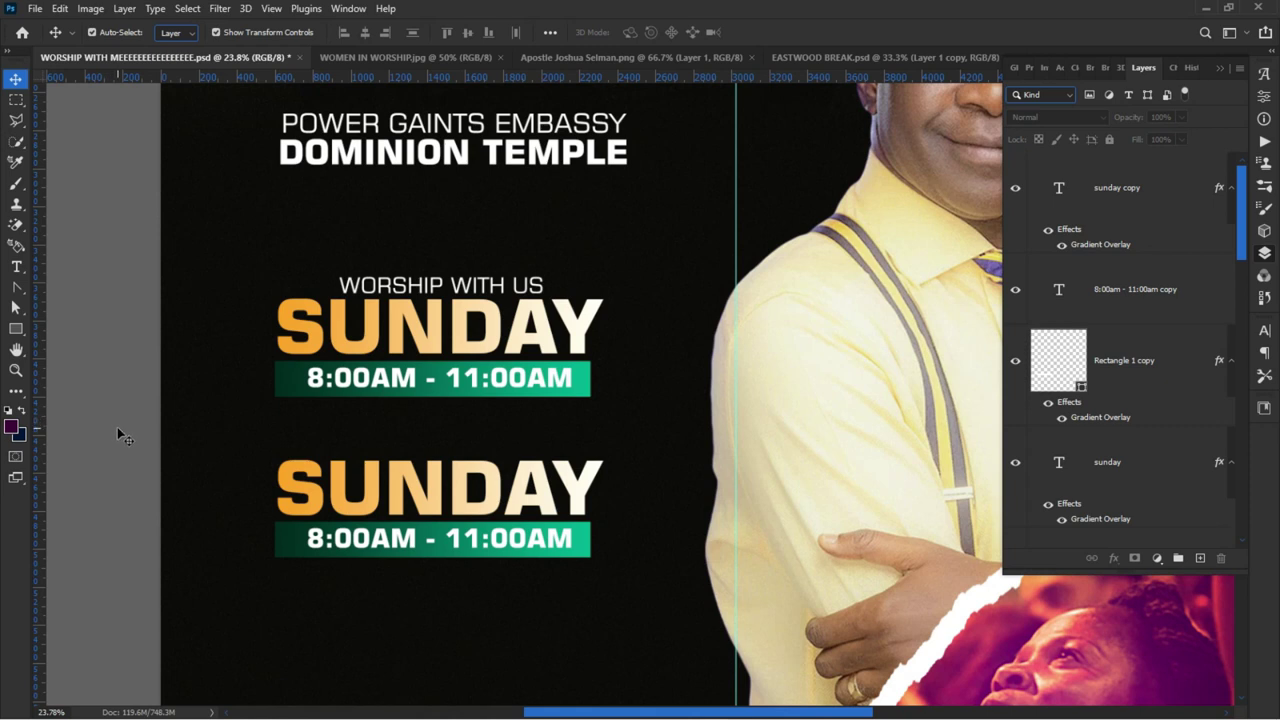
- Retype the lower SUNDAY copy as FRIDAY
double_click(358, 495)
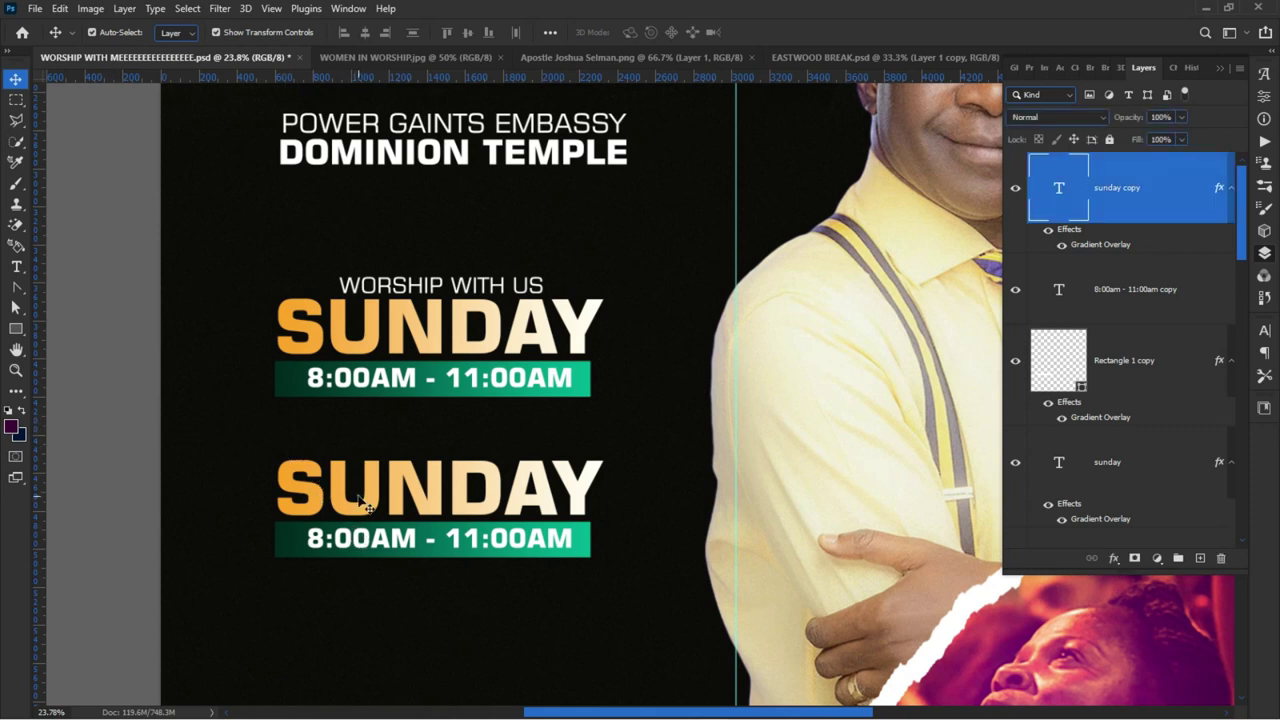
type("fri")
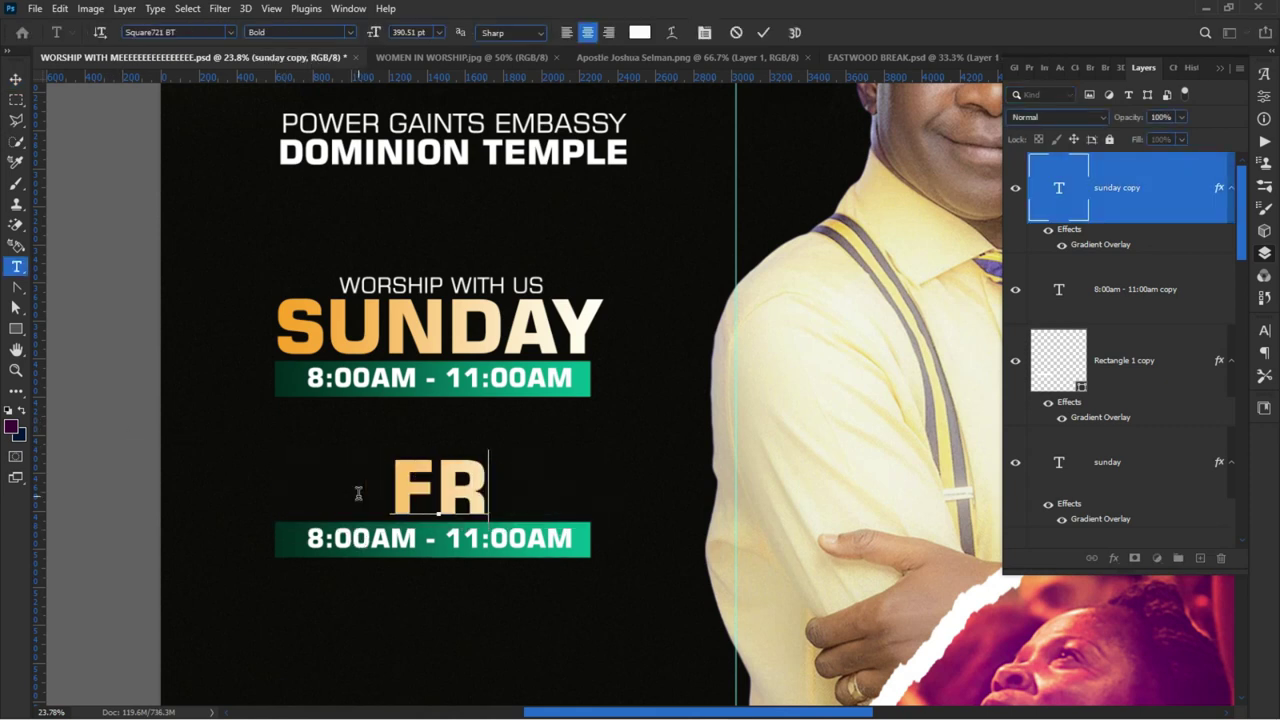
type("day")
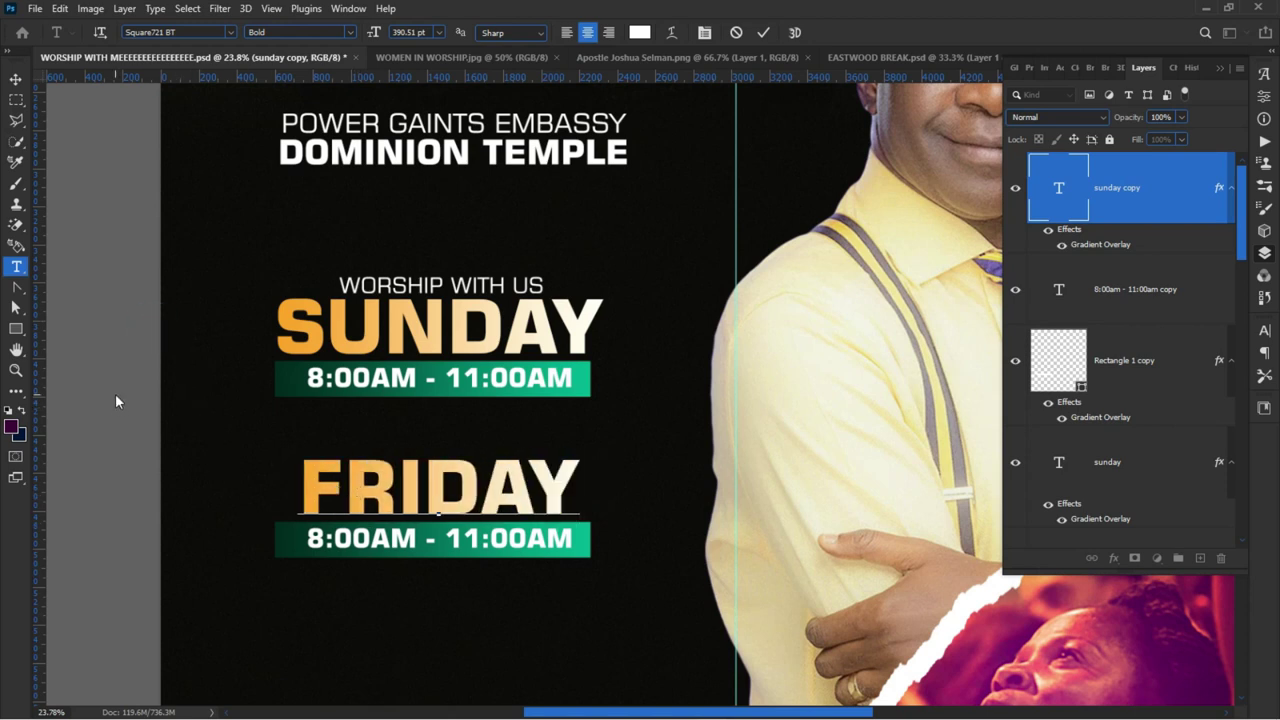
key("ctrl+Return")
key("v")
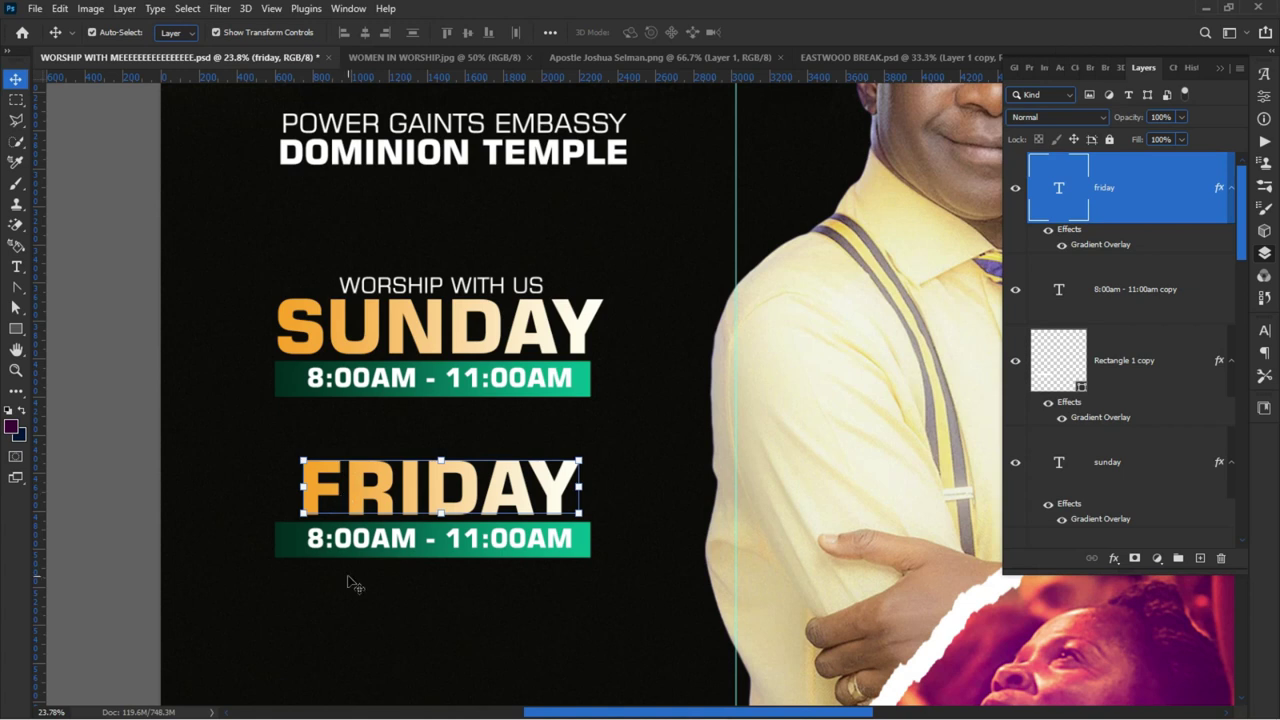
left_click(346, 578)
left_click(340, 550)
double_click(340, 550)
- Change the Friday bar's start time to 6:00PM
left_click_drag(306, 538, 324, 538)
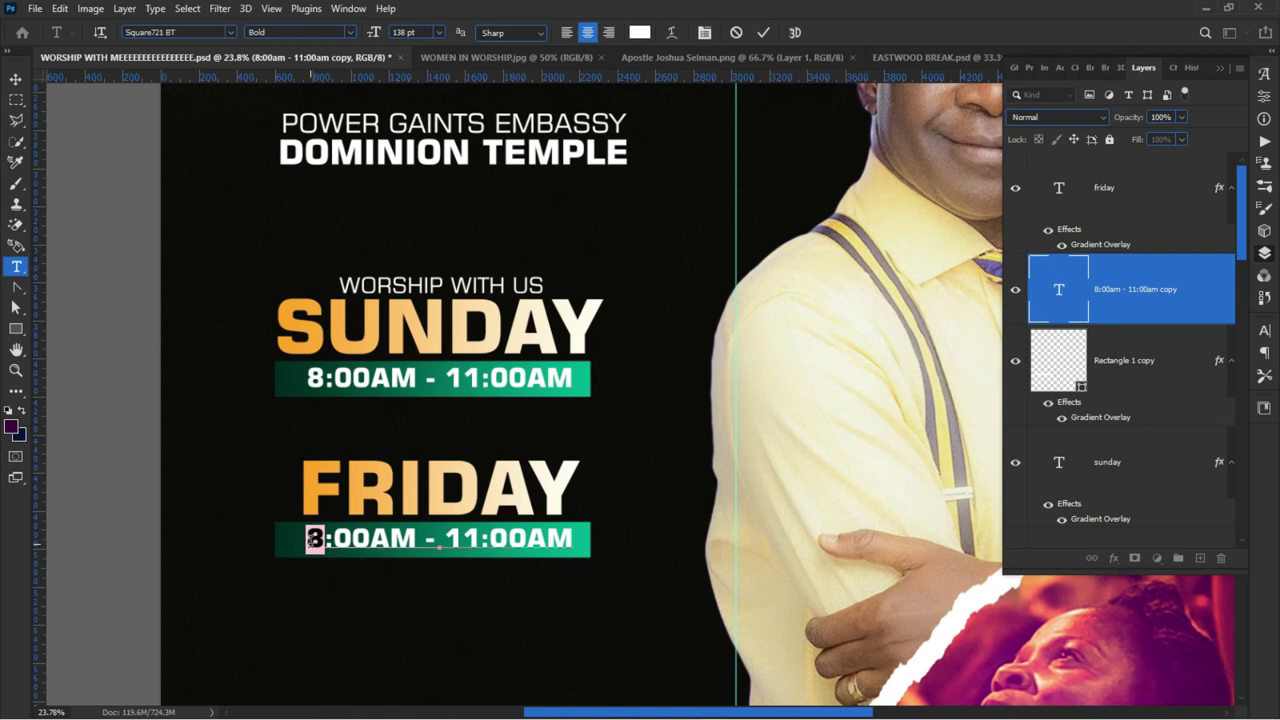
type("6")
left_click_drag(370, 538, 404, 537)
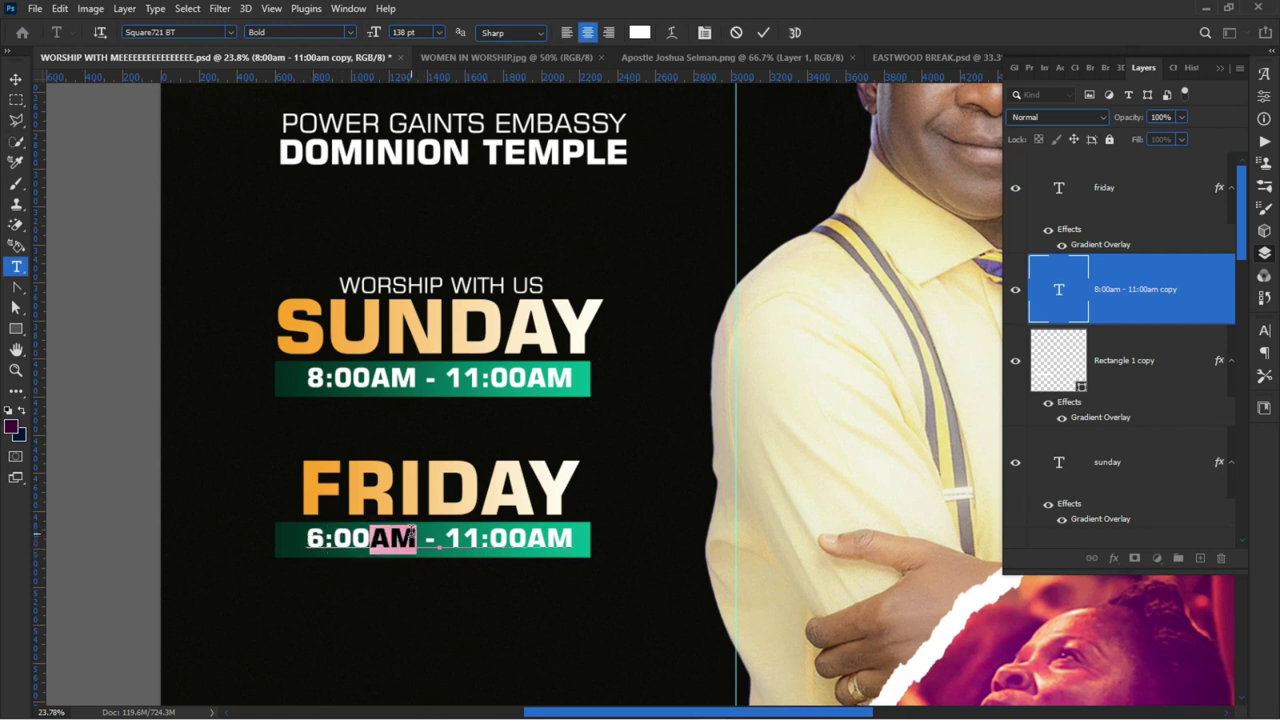
type("PM")
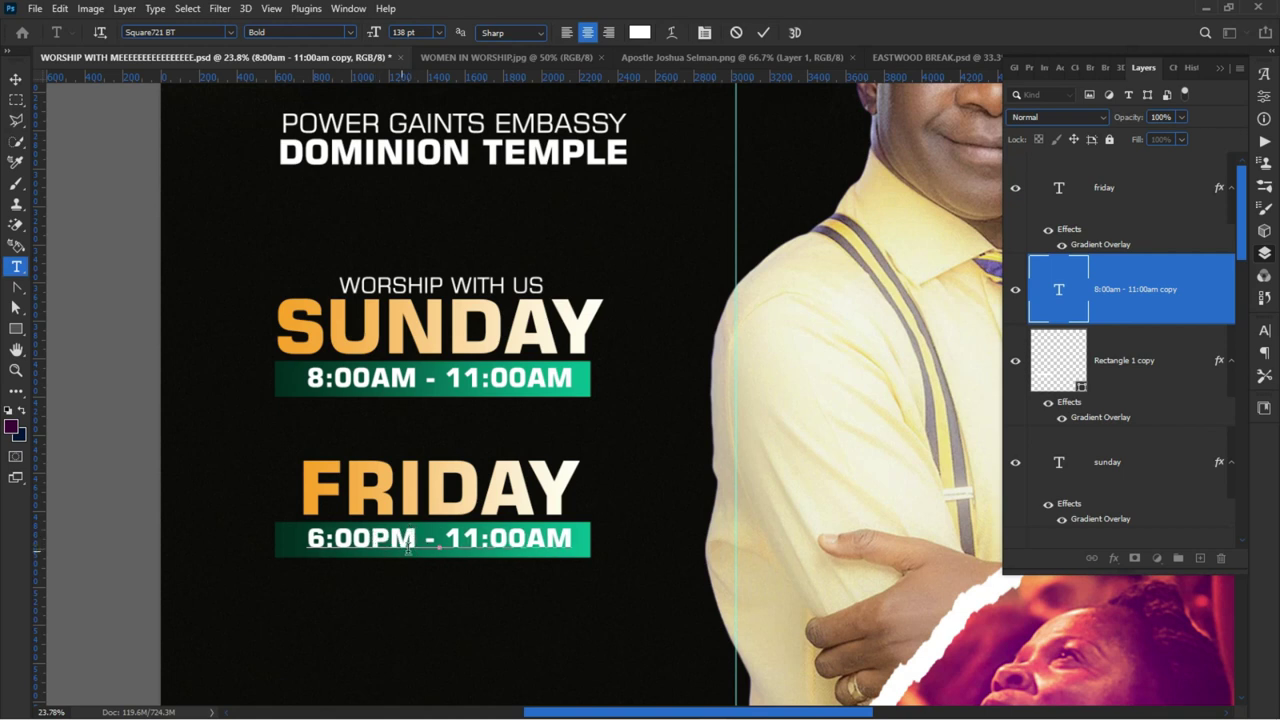
- Change the Friday bar's end time to 8:30PM and commit the text
left_click_drag(481, 538, 447, 539)
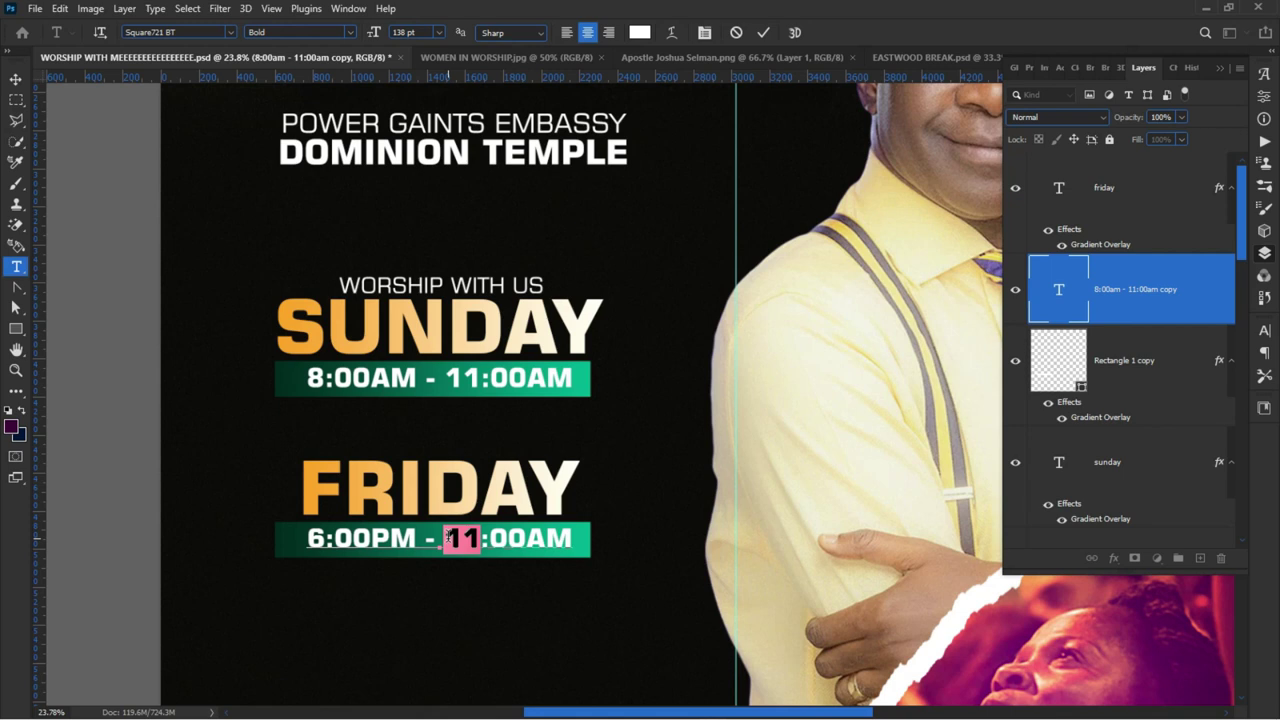
type("8")
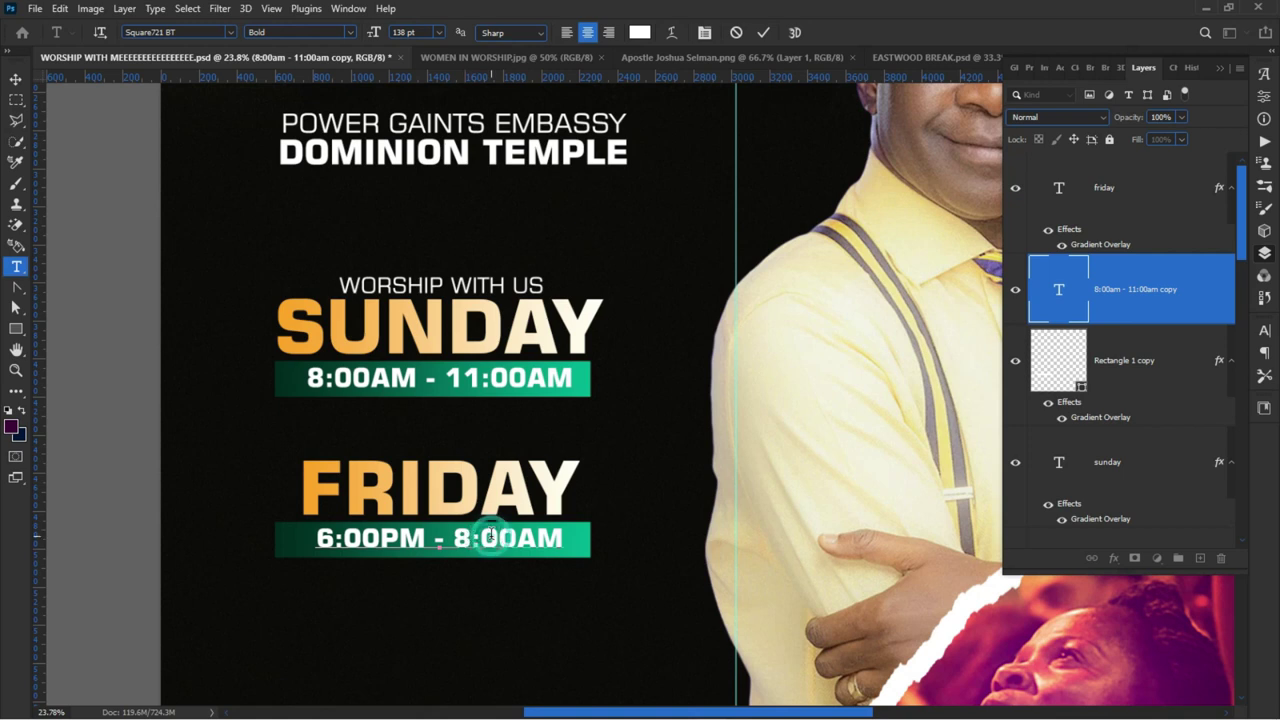
key("Delete")
key("Delete")
type("30")
key("Delete")
type("P")
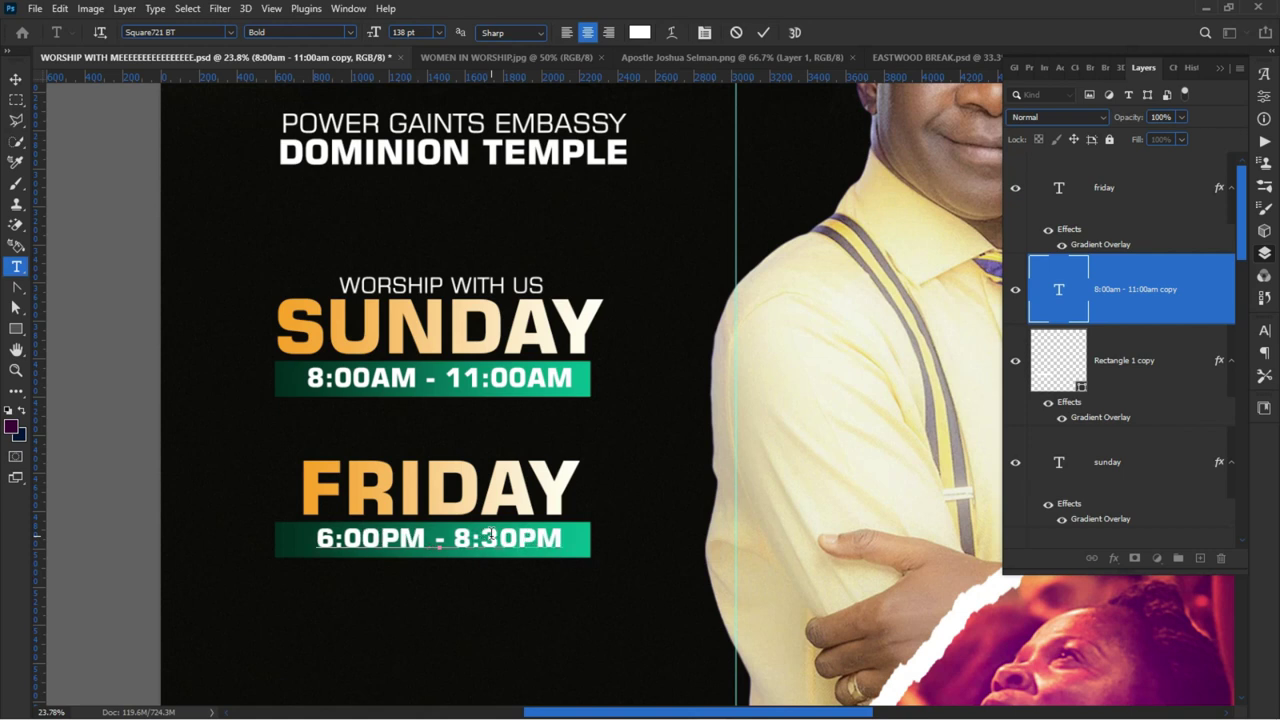
left_click(80, 351)
key("v")
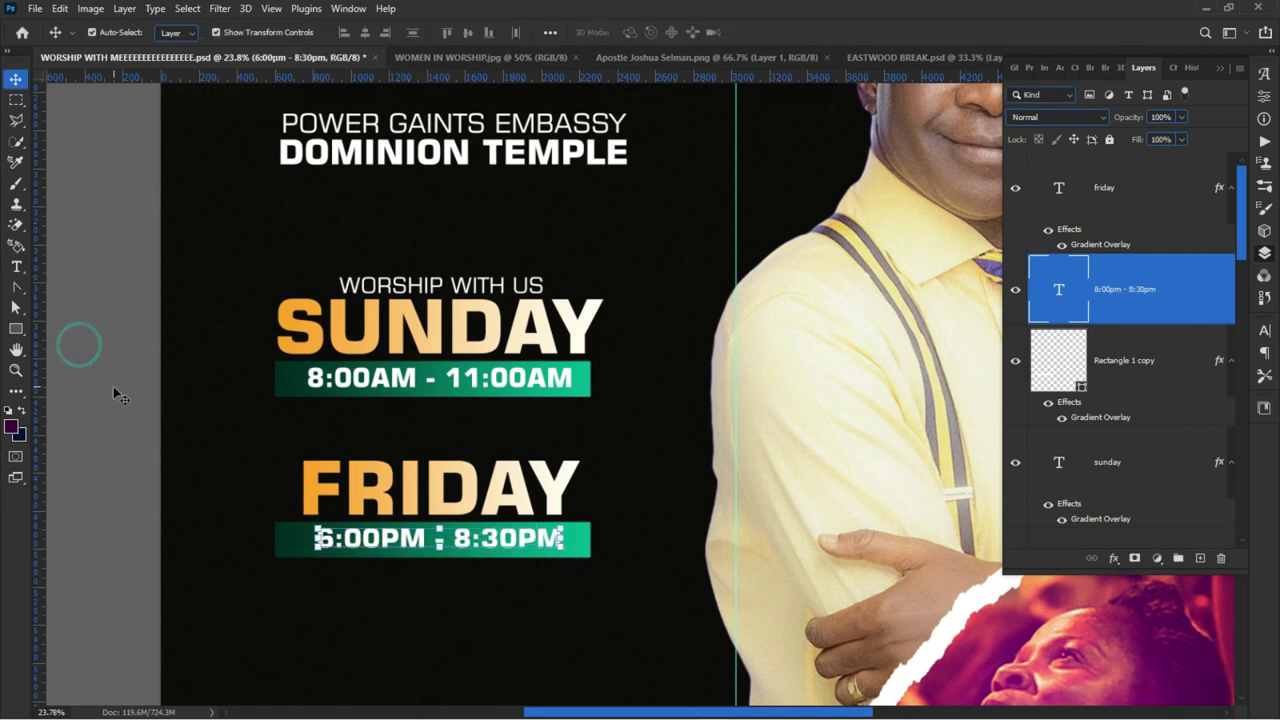
left_click(108, 393)
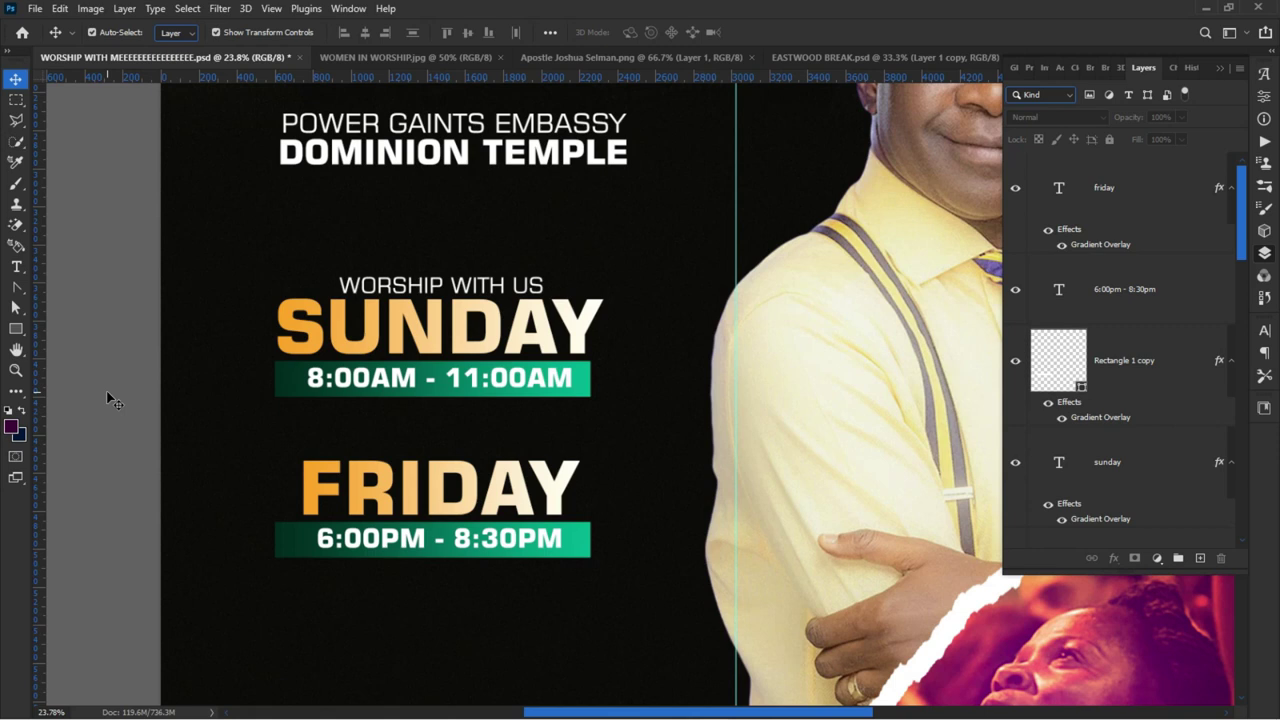
- Duplicate the Friday time text above the FRIDAY heading and retype it as FRIDAY
key("h")
left_click_drag(314, 563, 323, 514)
left_click_drag(420, 494, 404, 396)
double_click(403, 391)
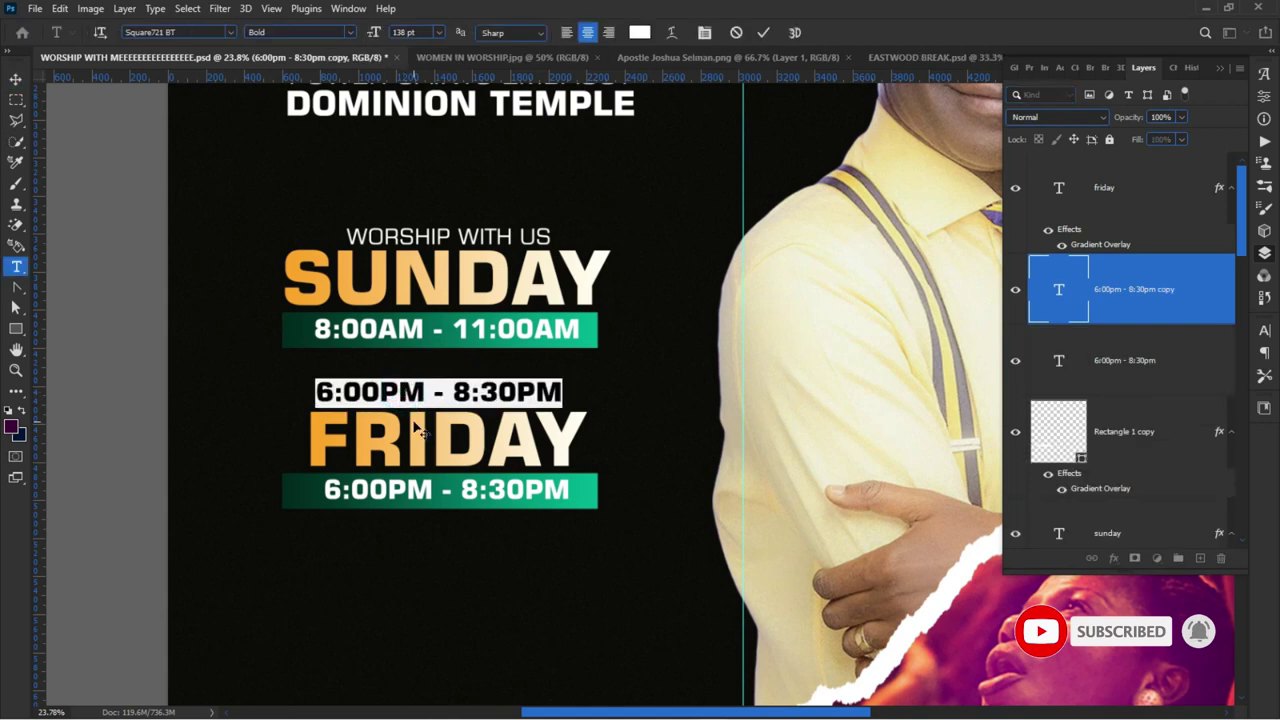
type("FRIDAY")
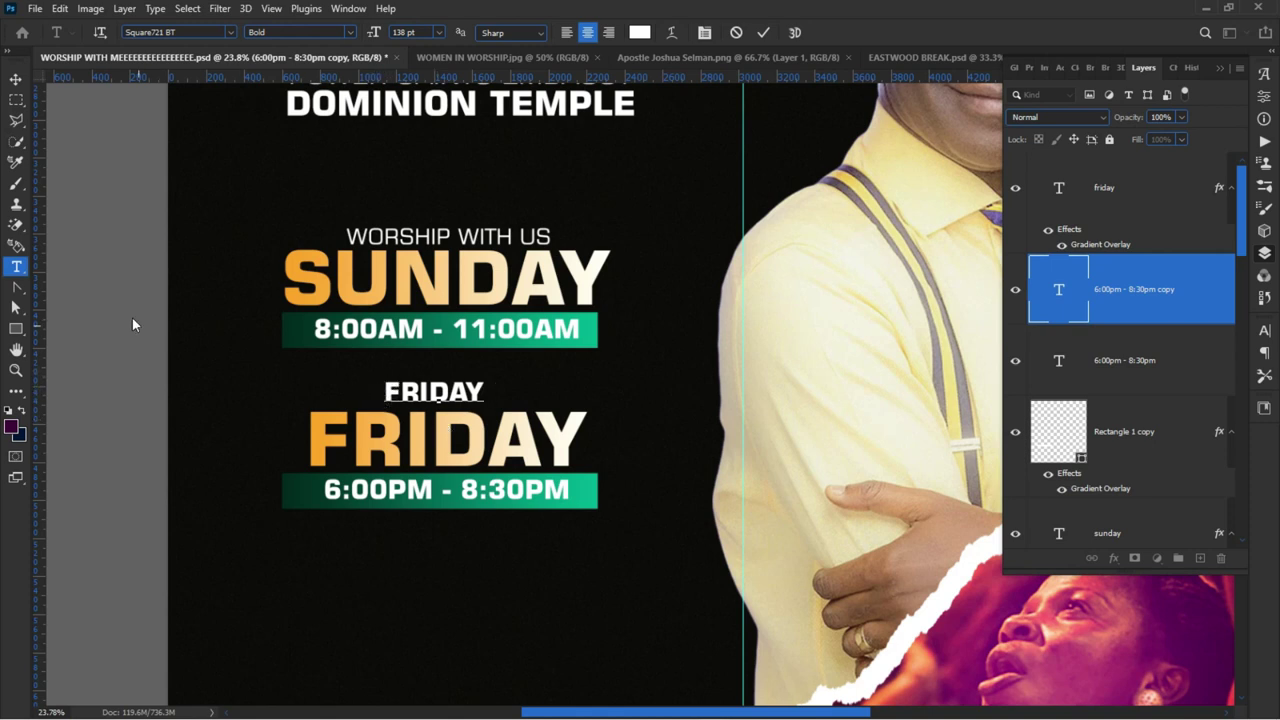
left_click(106, 281)
- Move the small FRIDAY text left and lower its layer opacity to a faint ghost
key("v")
left_click_drag(411, 396, 339, 398)
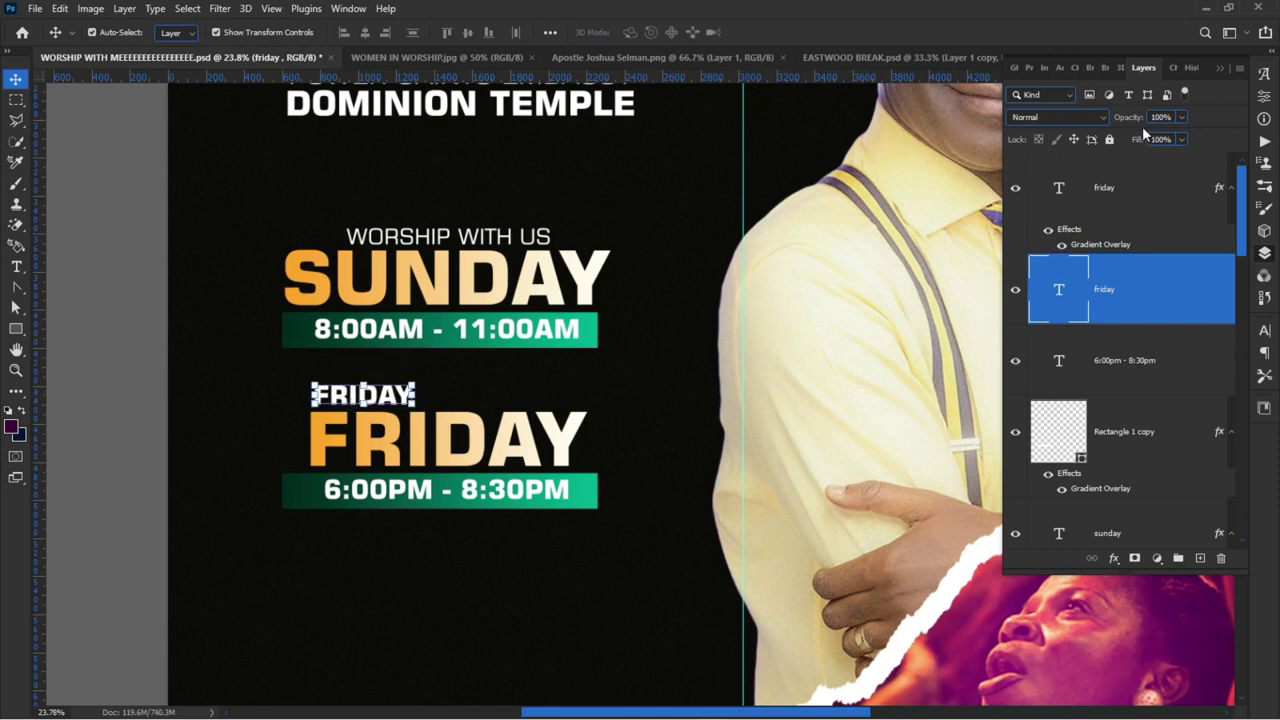
left_click_drag(1128, 118, 1038, 141)
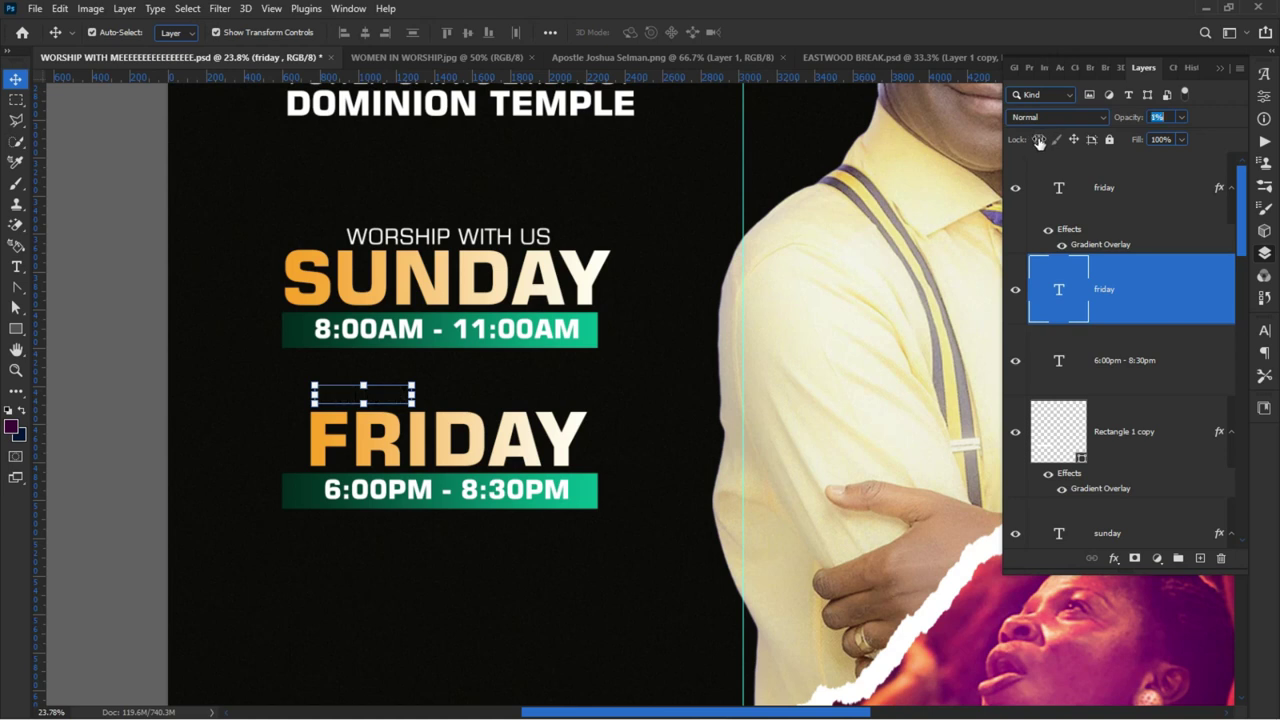
left_click(157, 376)
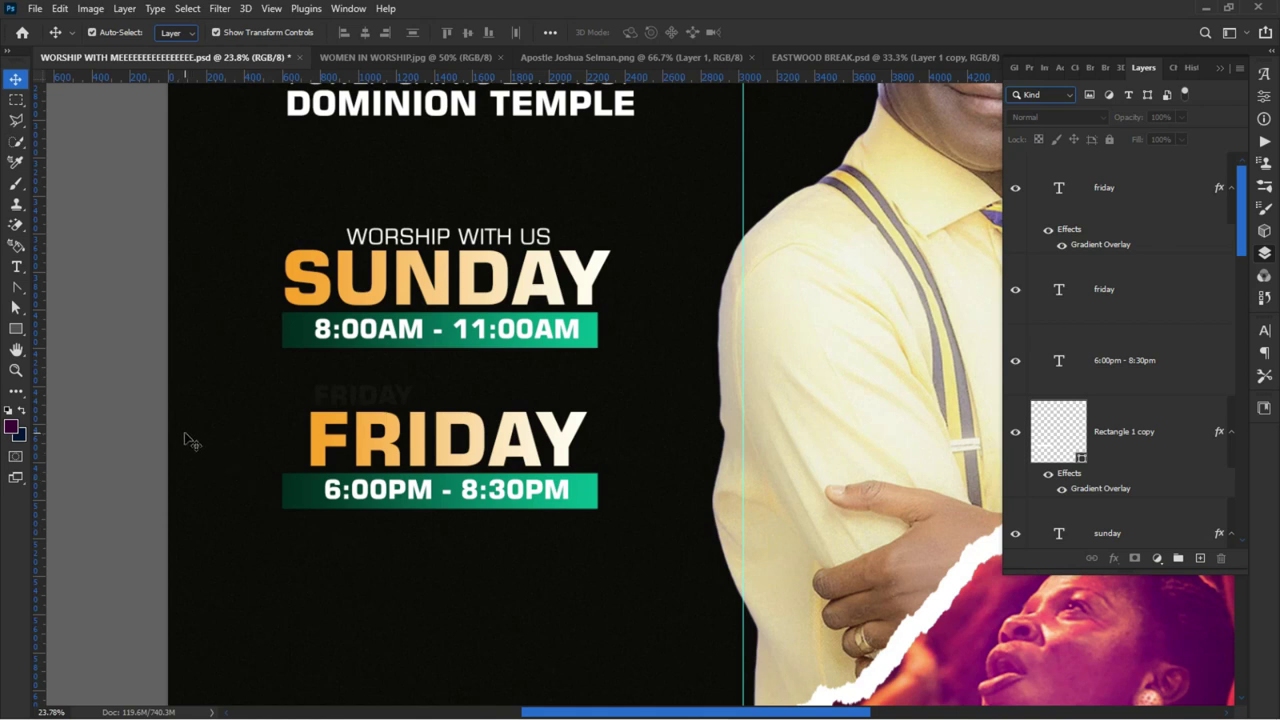
- Draw a custom arrow shape against the left edge of the Sunday time bar
left_click(14, 331)
right_click(13, 336)
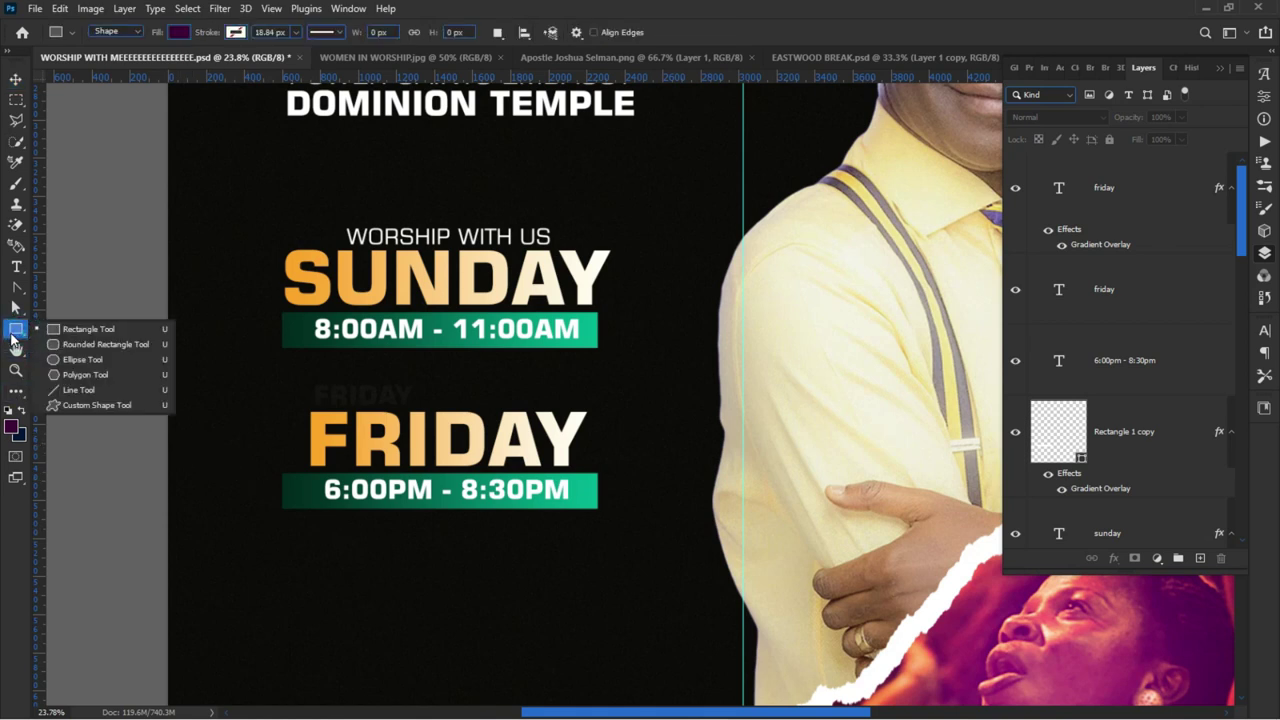
left_click(98, 405)
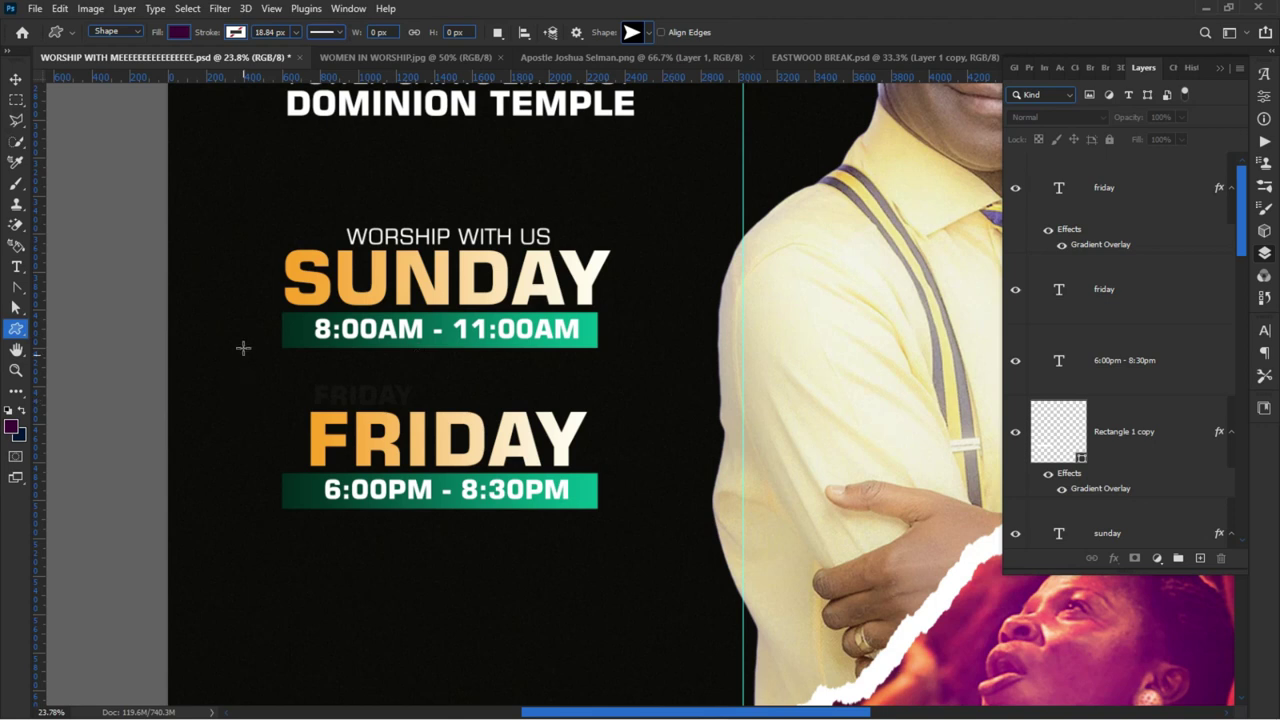
left_click_drag(239, 318, 281, 352)
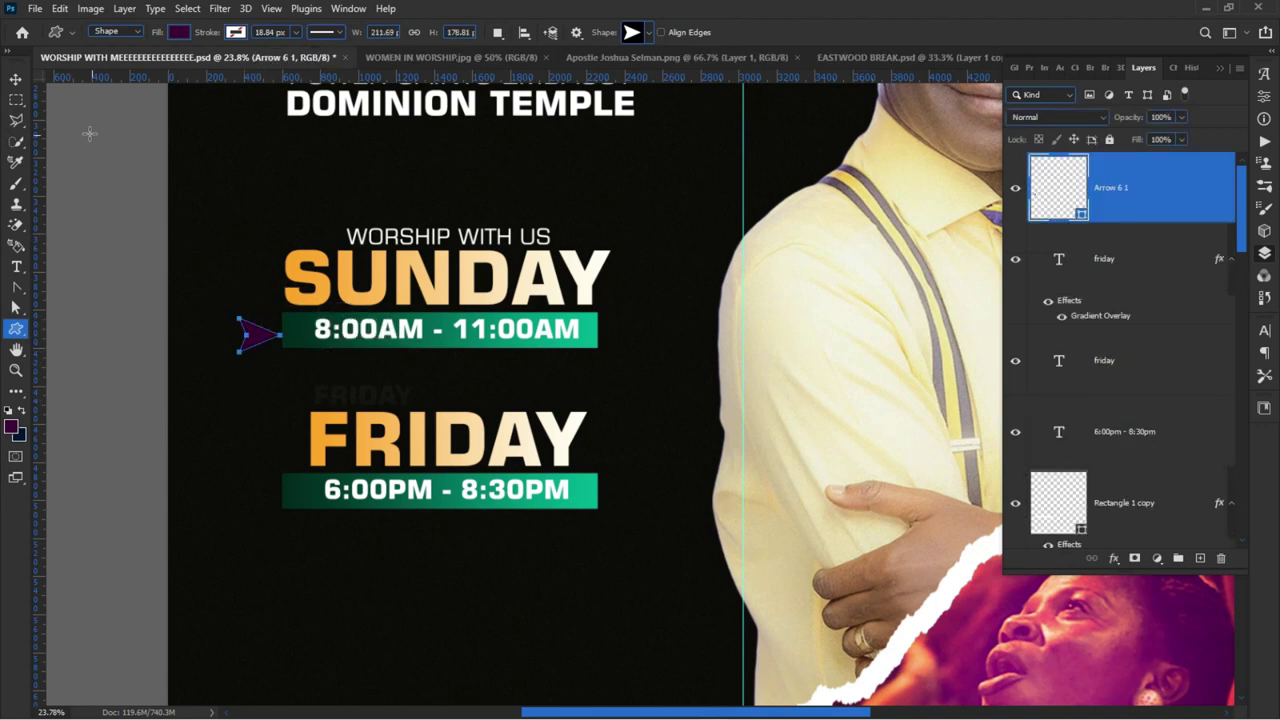
left_click(15, 79)
left_click_drag(262, 340, 289, 342)
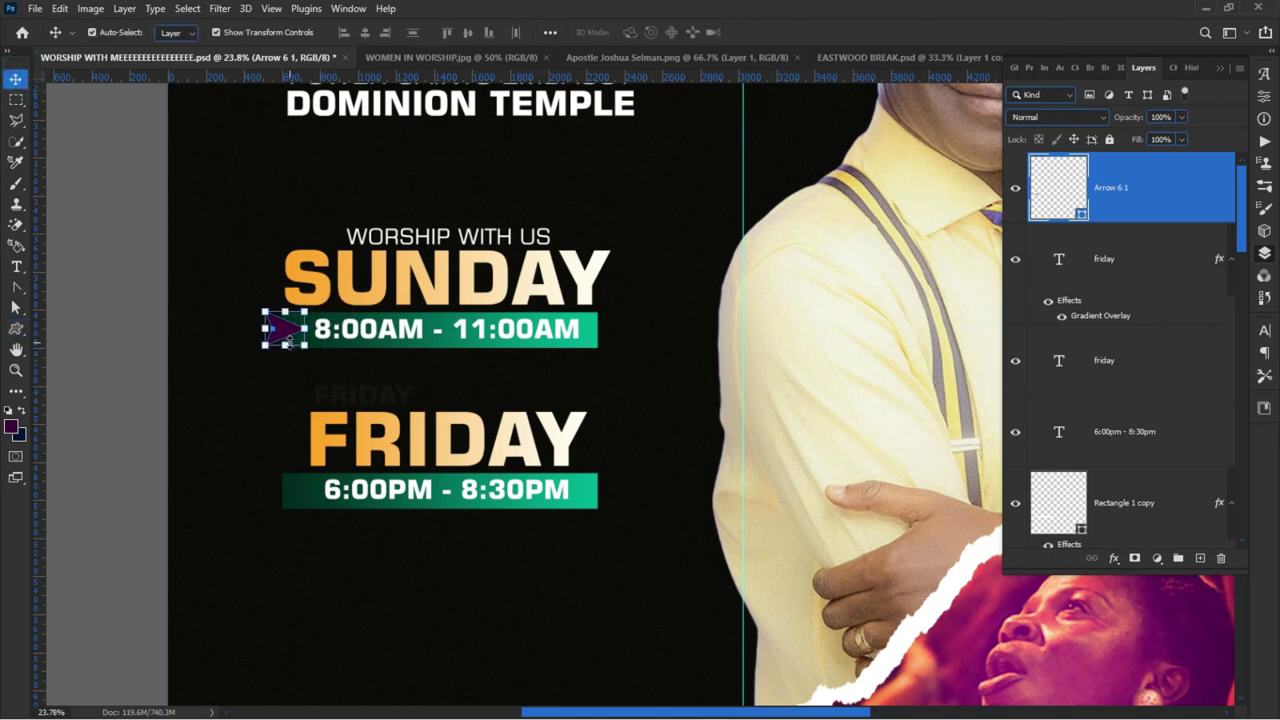
- Paste the gradient layer style onto the arrow and copy it to the Friday bar
right_click(1204, 200)
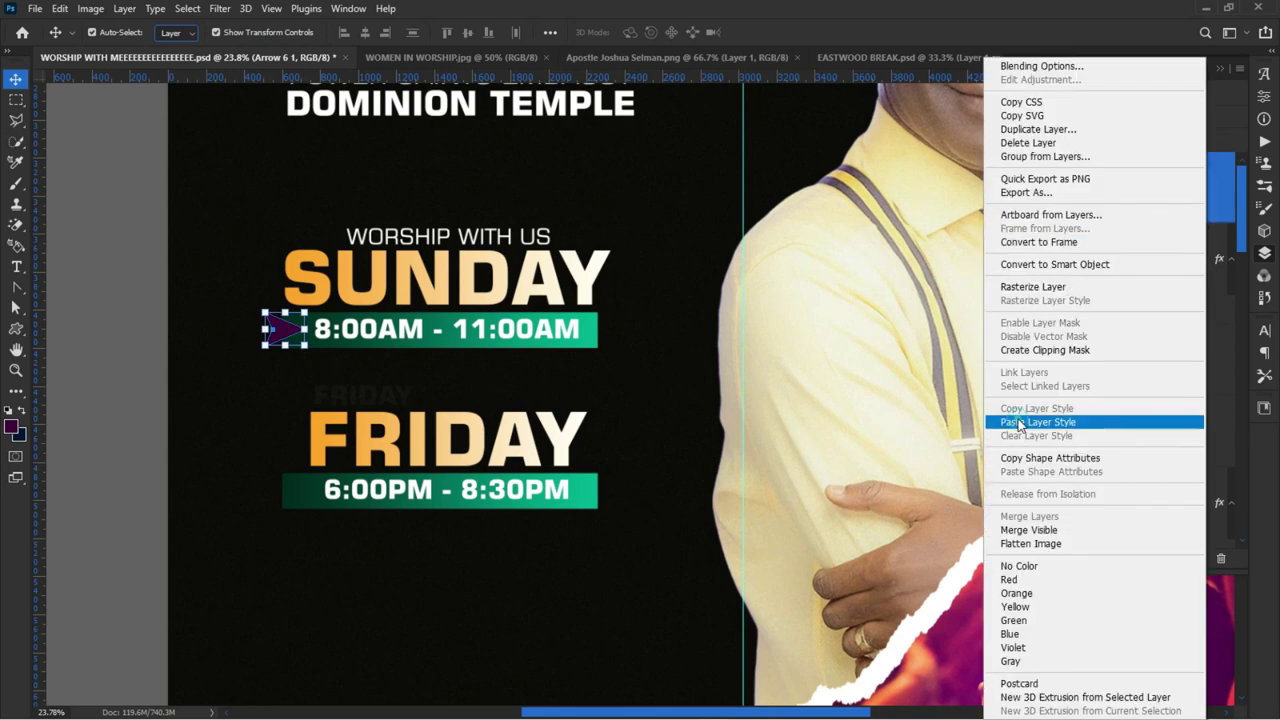
left_click(1020, 412)
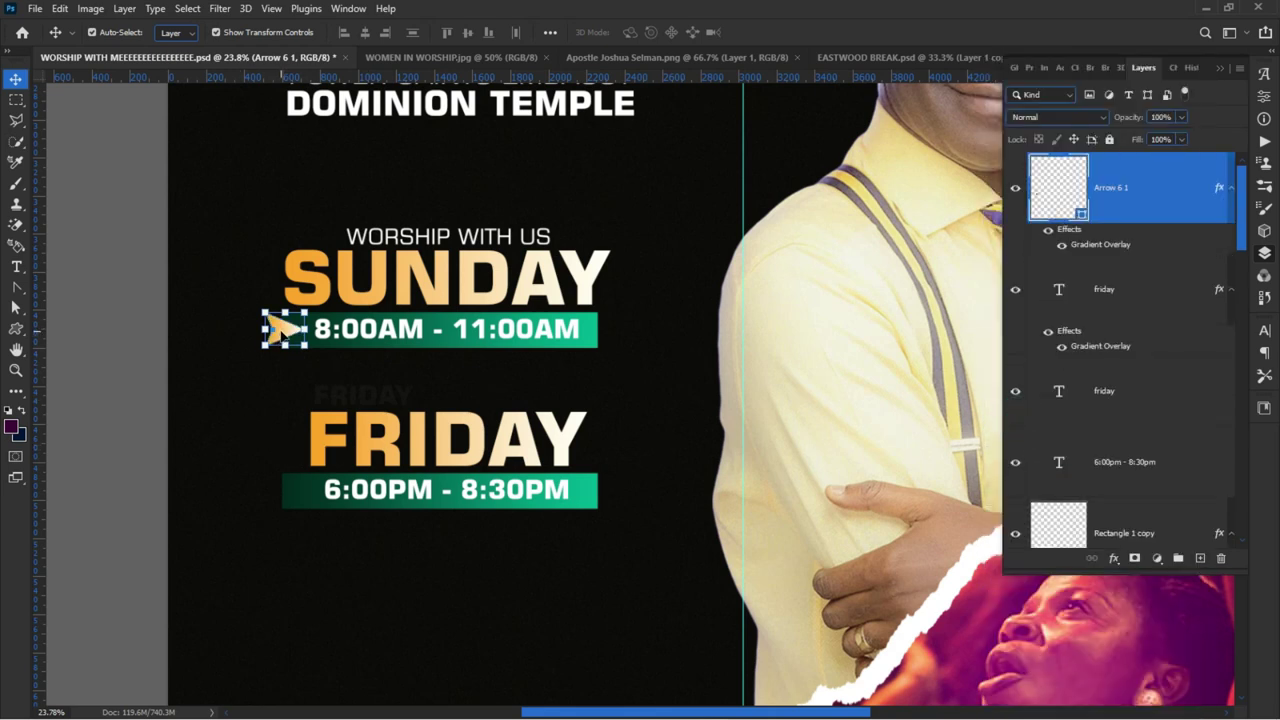
left_click_drag(288, 333, 298, 492)
left_click(100, 400)
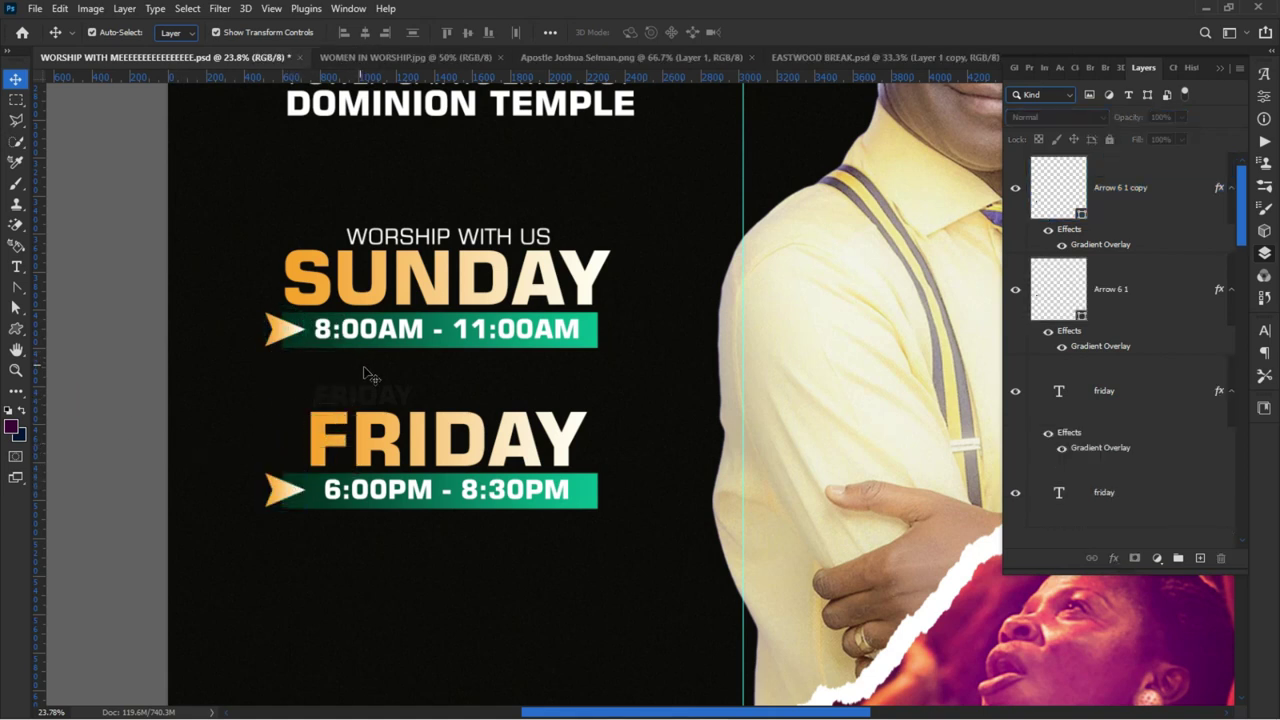
scroll(370, 375, "down", 3)
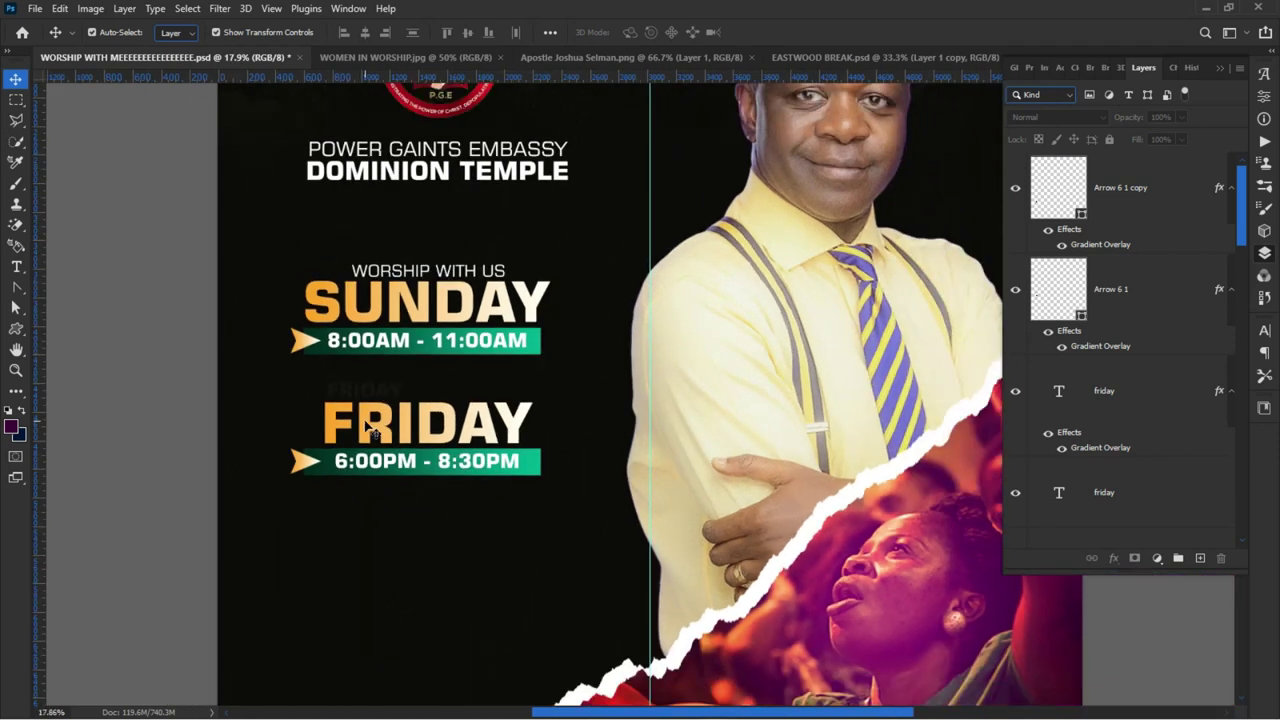
scroll(370, 430, "down", 2)
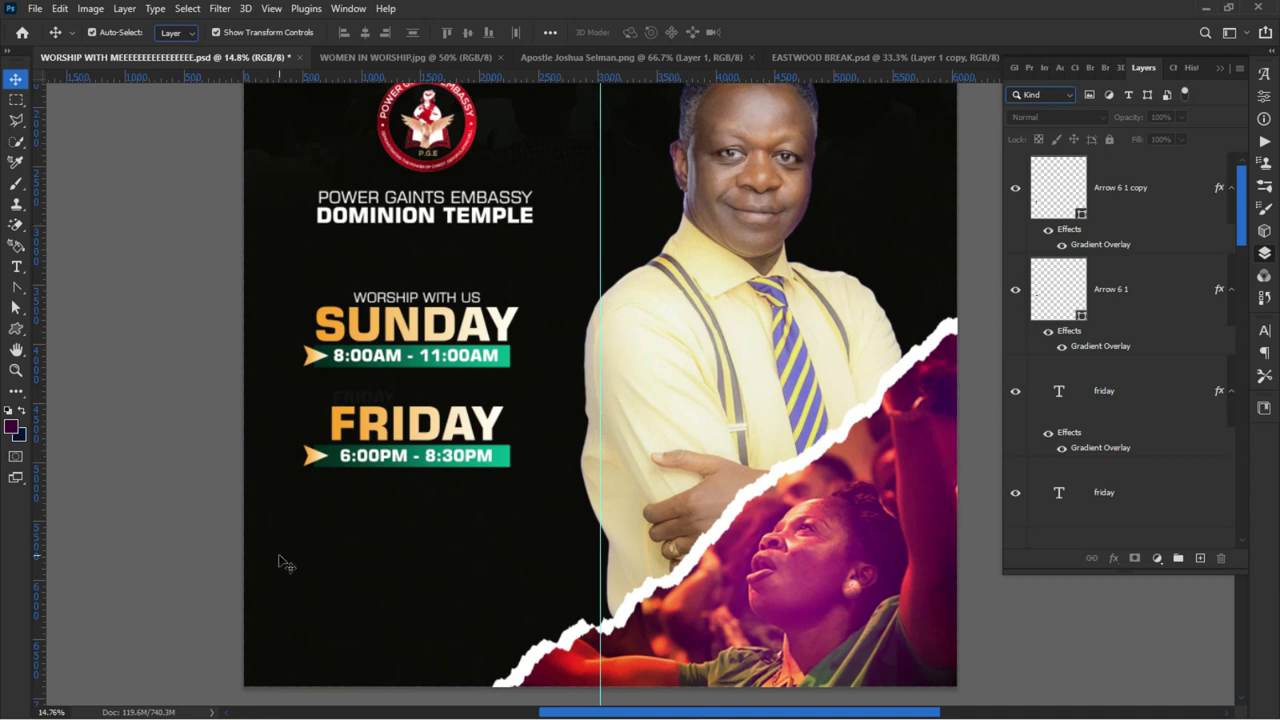
scroll(288, 565, "up", 2)
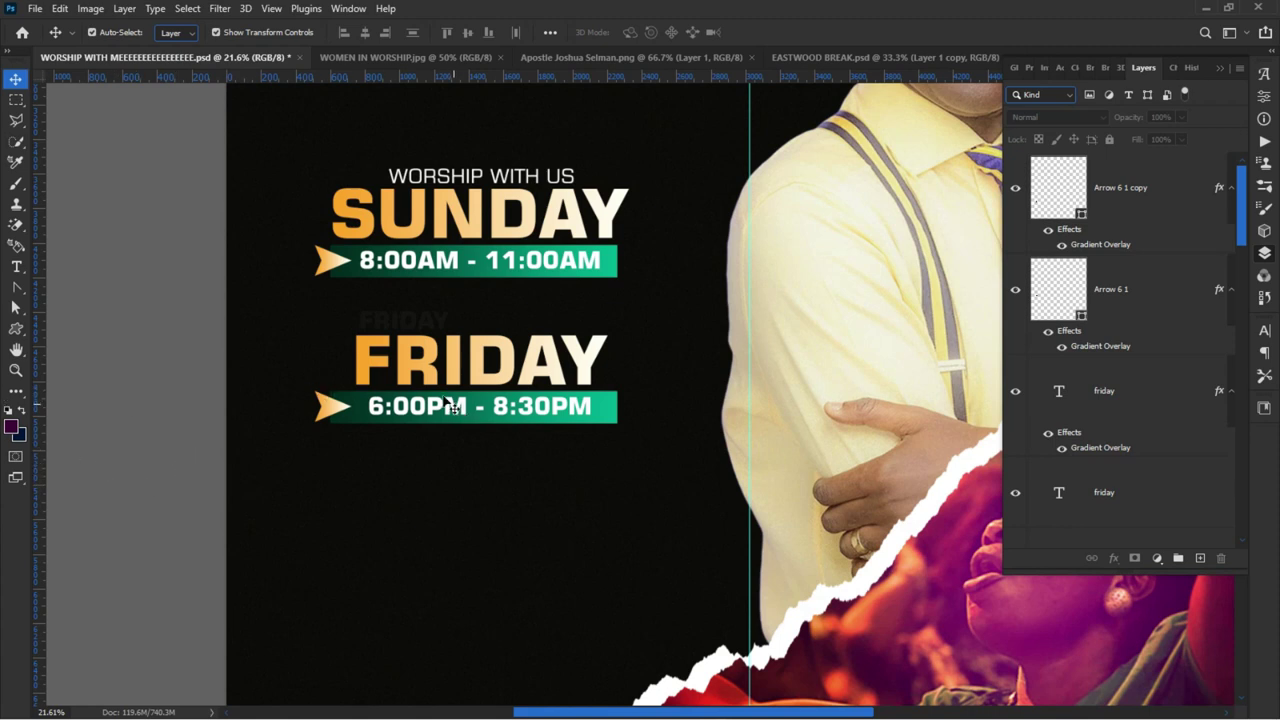
left_click(418, 262)
- Duplicate the Sunday time text below the Friday bar and type the church's two-line address
left_click_drag(418, 262, 413, 508)
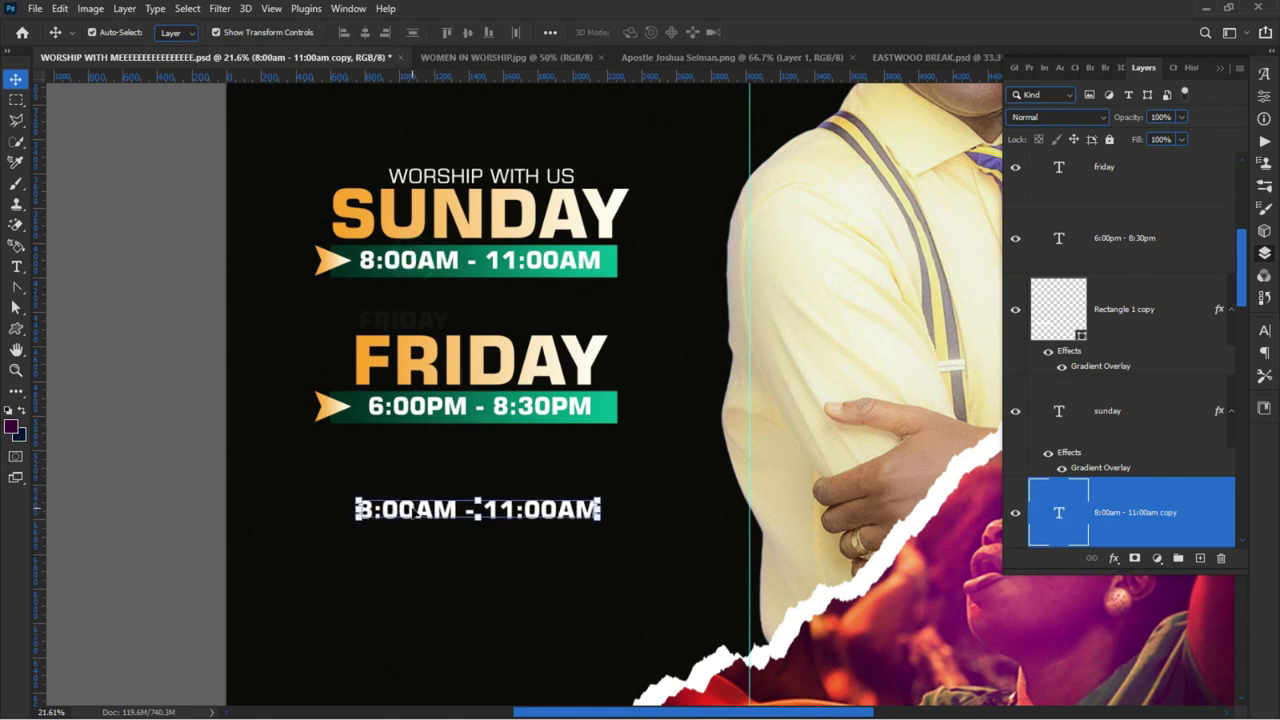
double_click(413, 508)
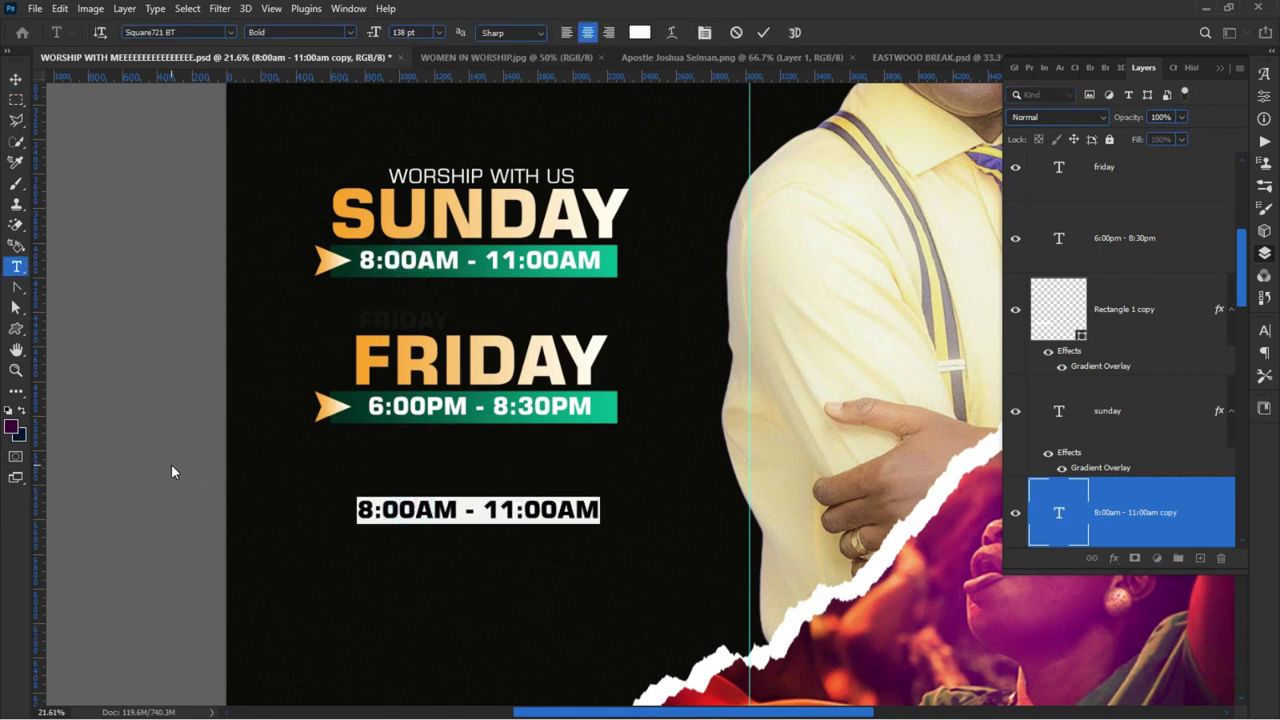
type("ABRE")
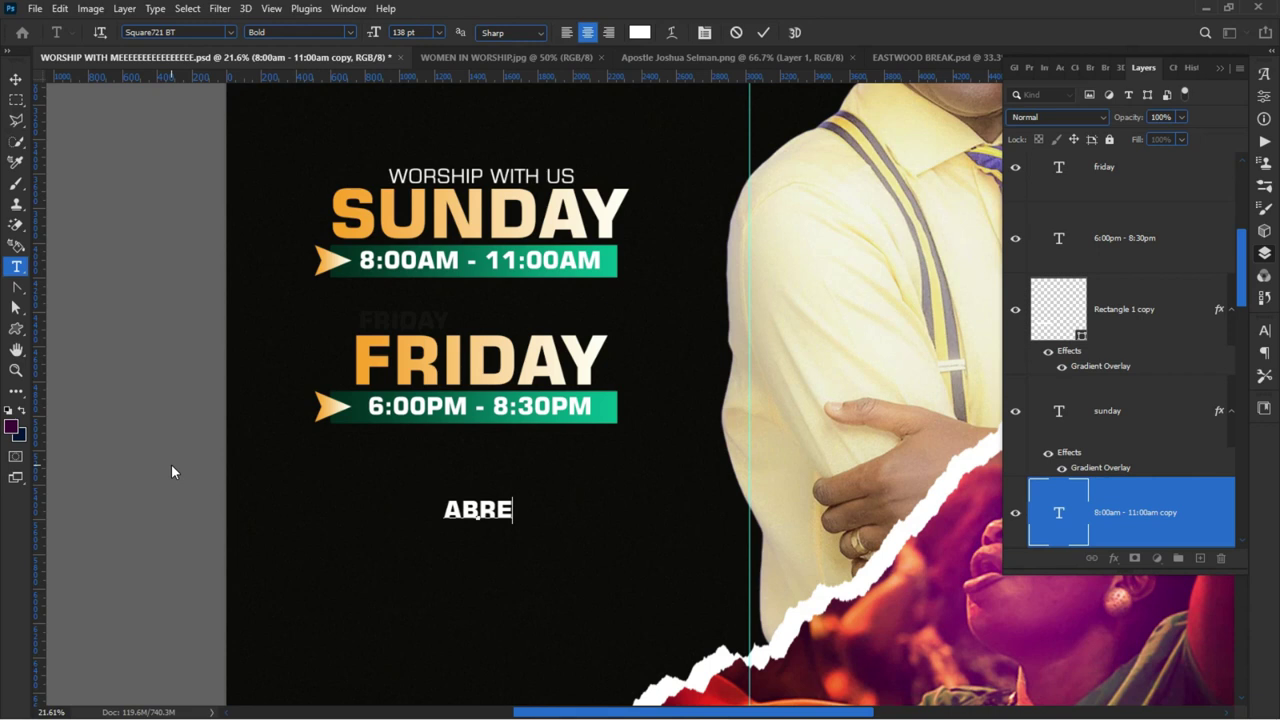
type("PO")
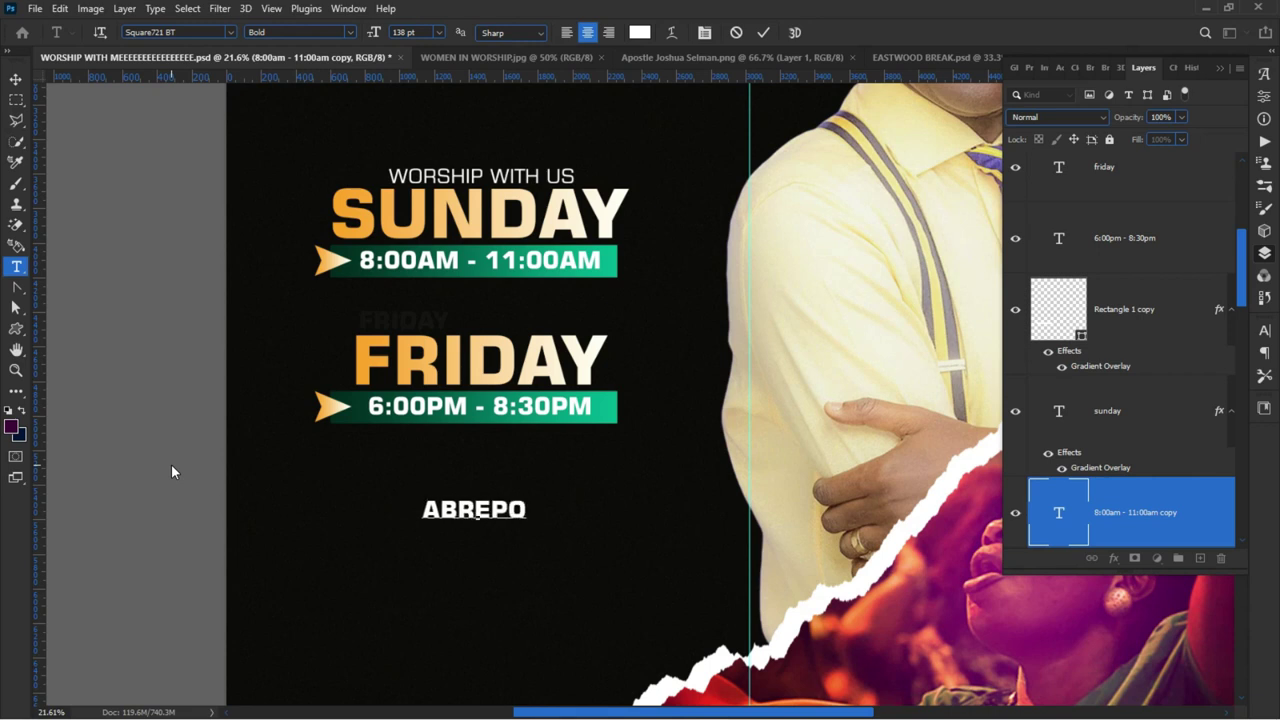
type(" JUN")
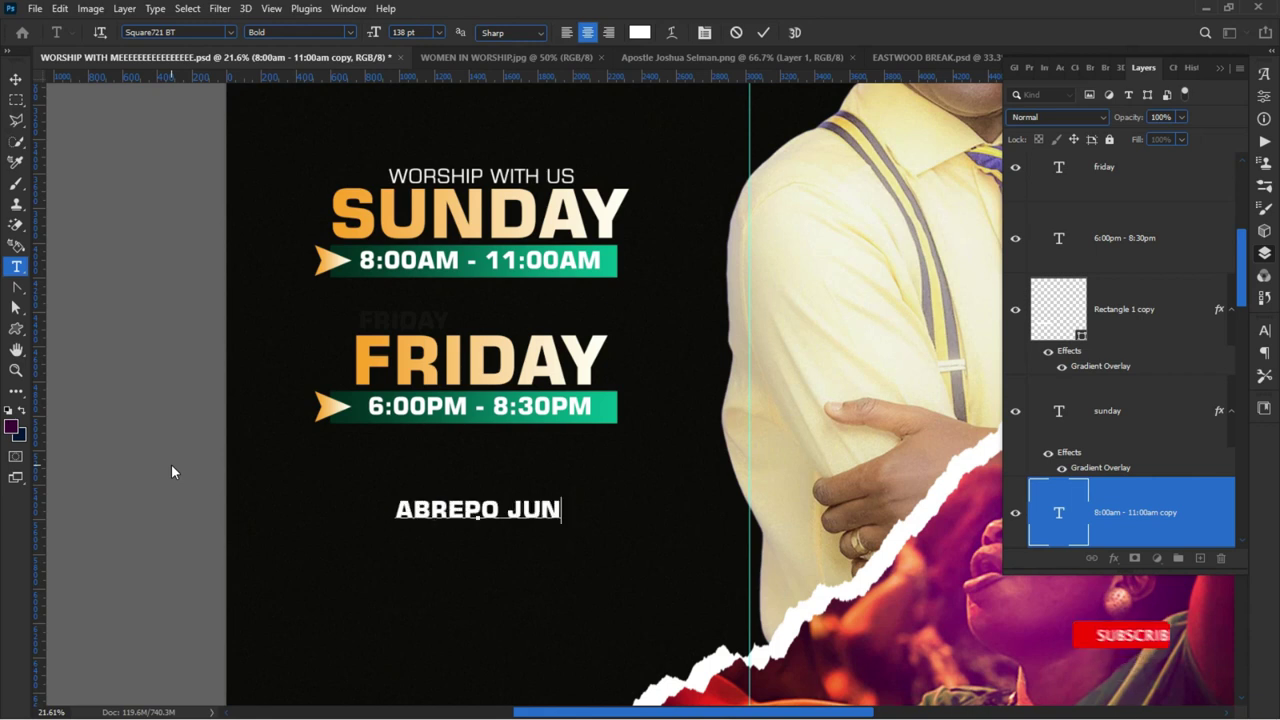
type("CTION,")
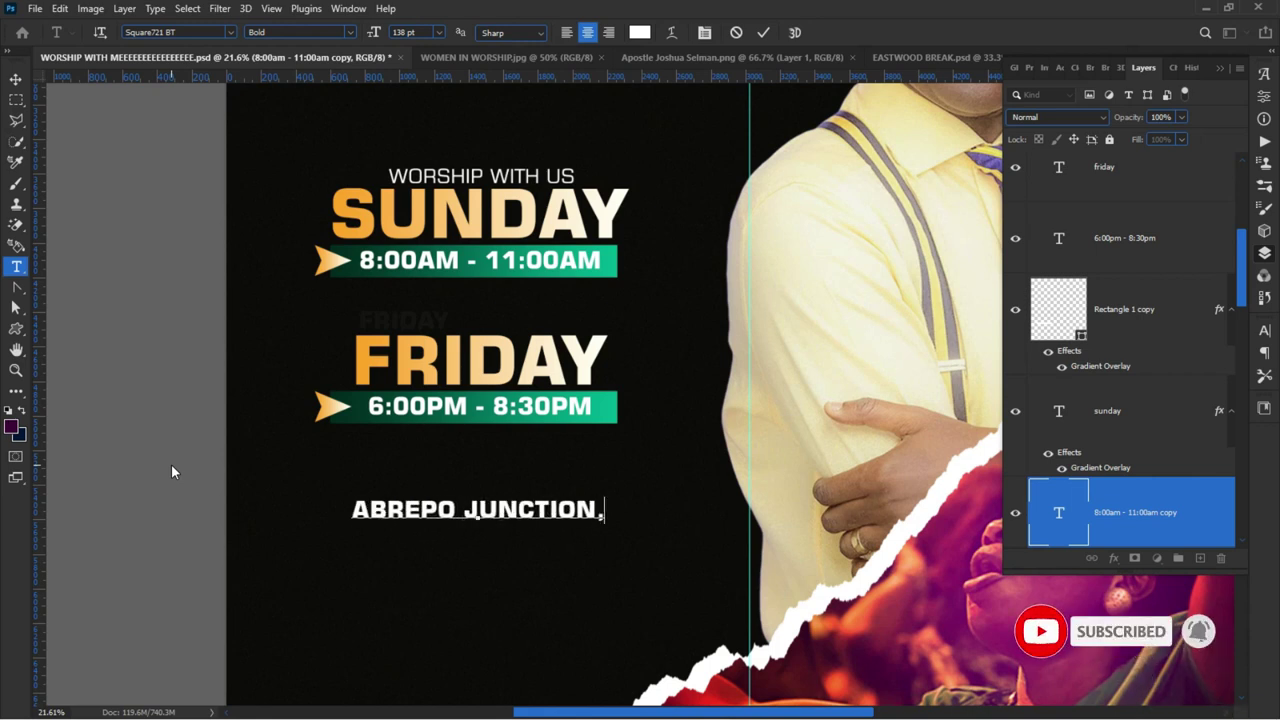
key("Return")
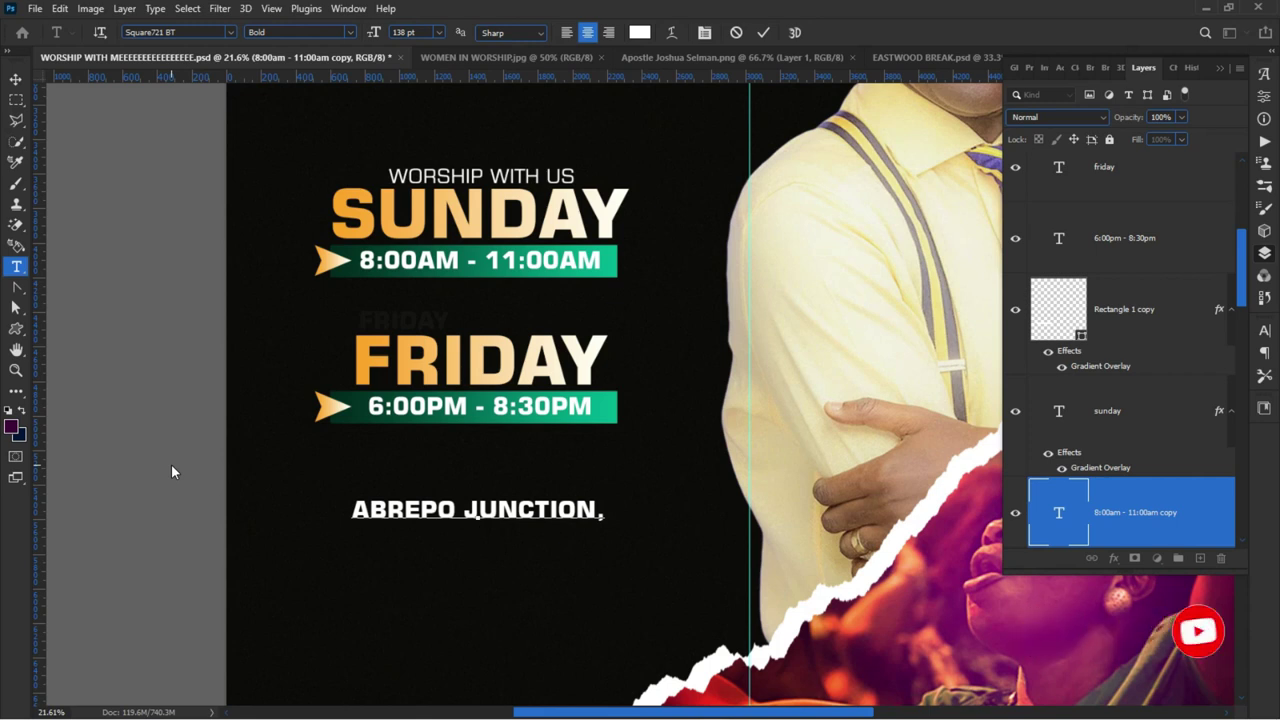
type("AYERTEY")
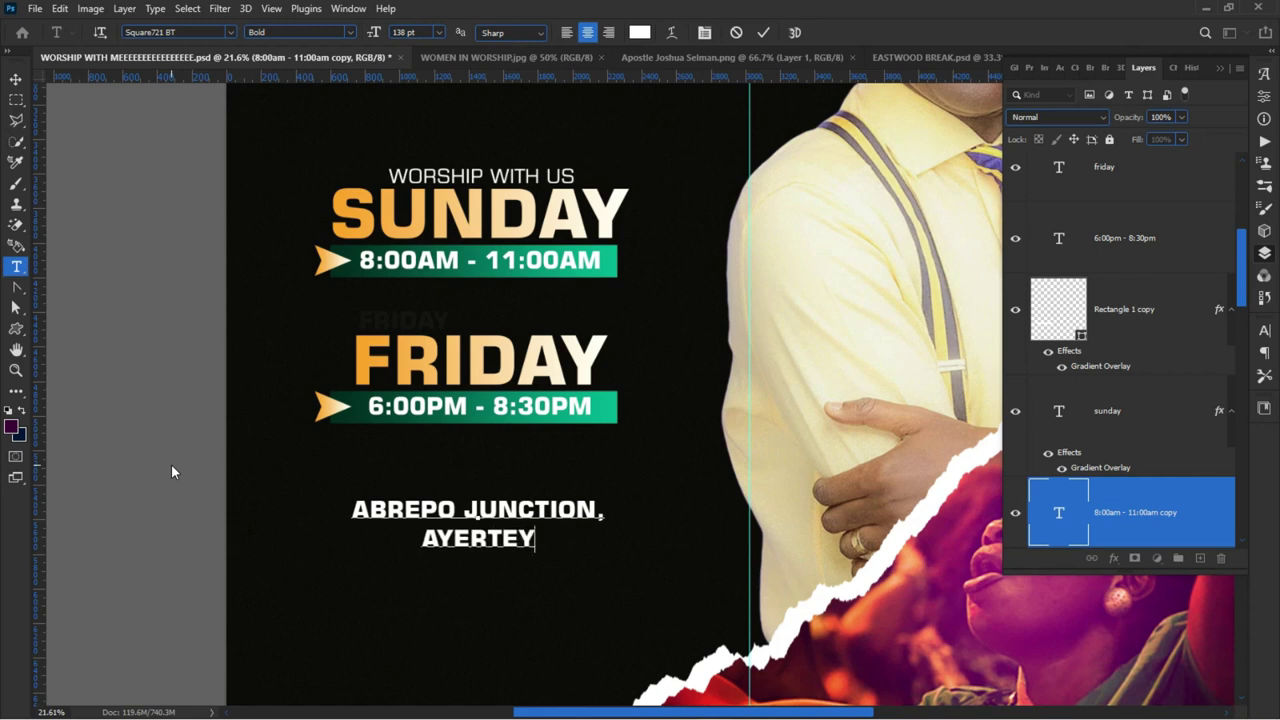
type(" ALI")
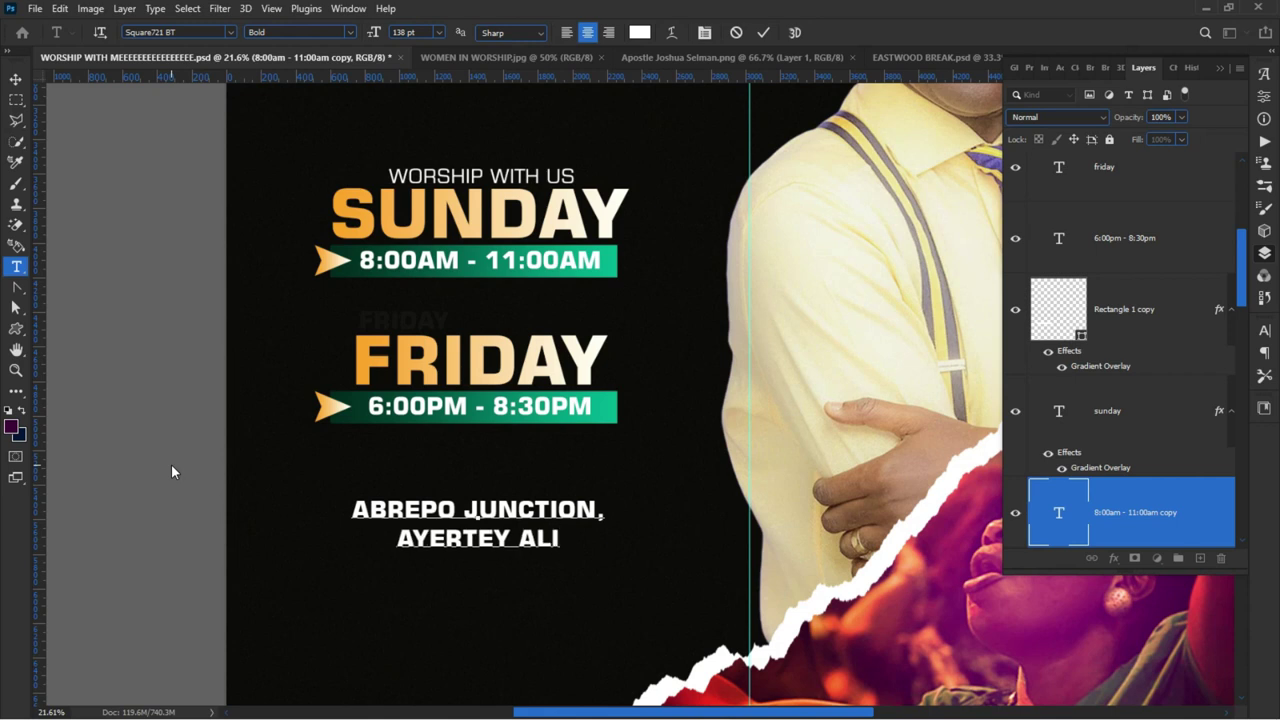
type("GNMENT")
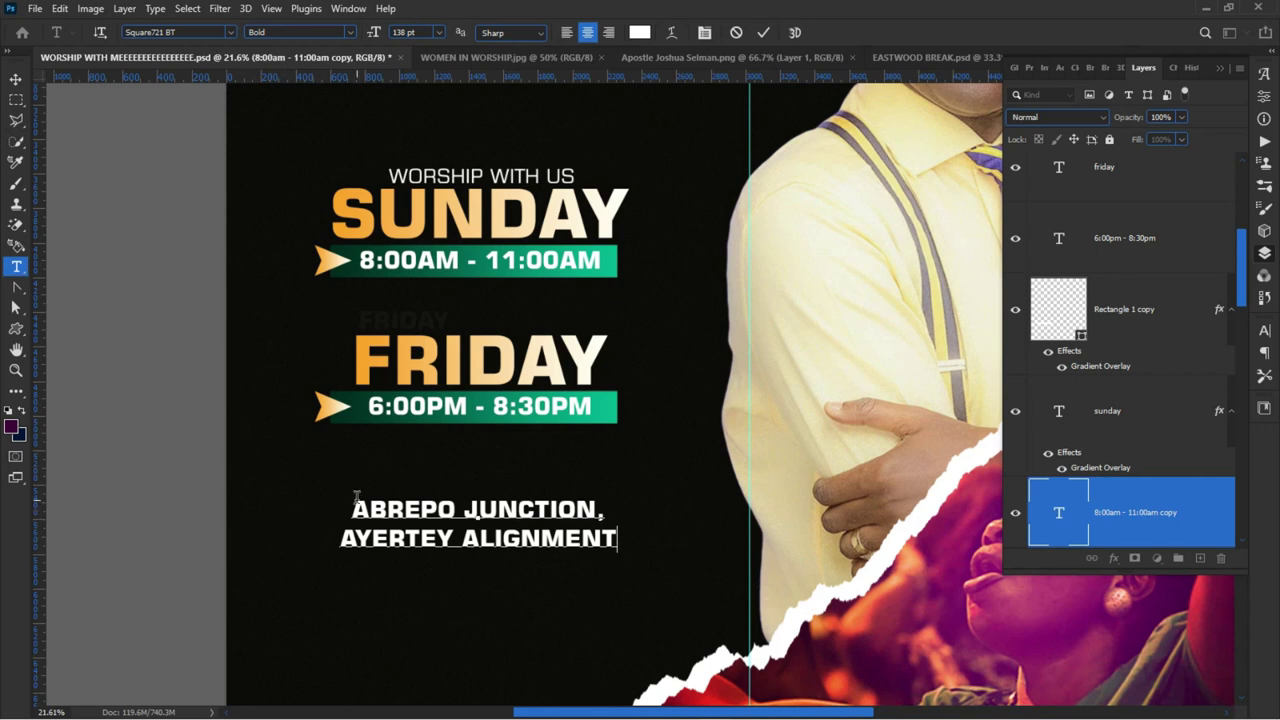
- Enlarge the address text to 152 pt and nudge it into position
key("ctrl+a")
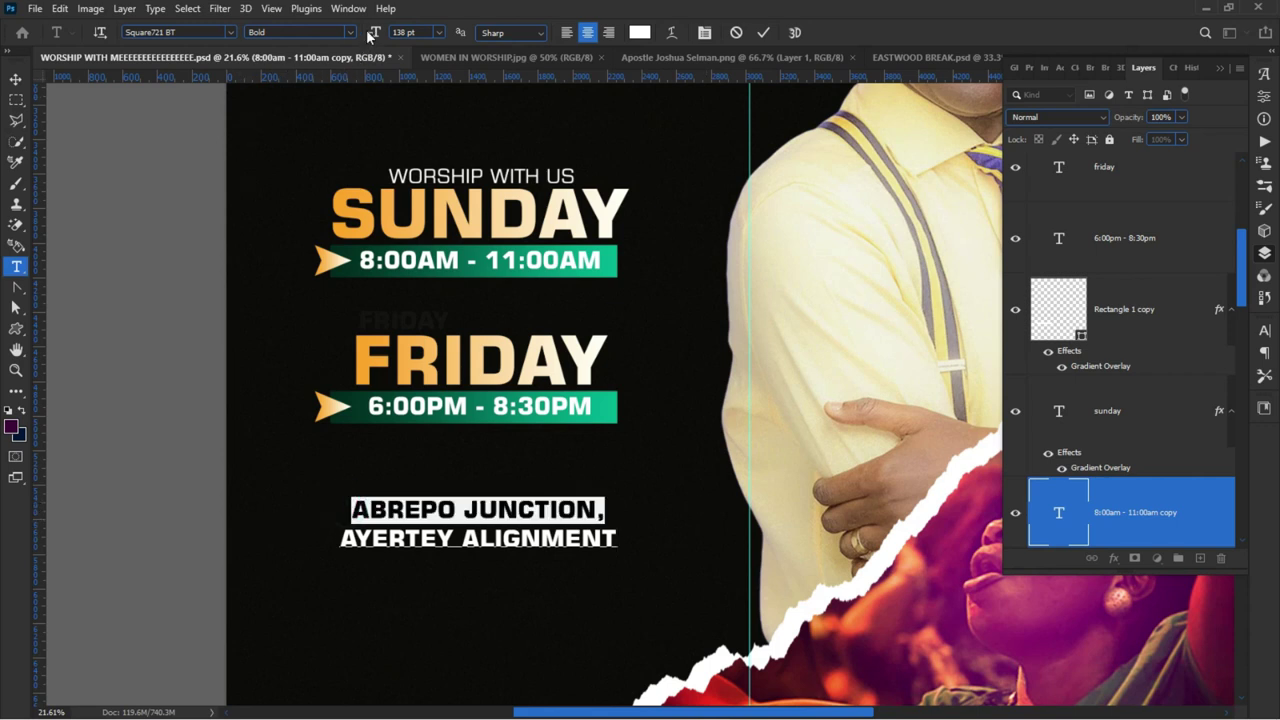
left_click_drag(372, 33, 381, 30)
left_click(123, 363)
key("v")
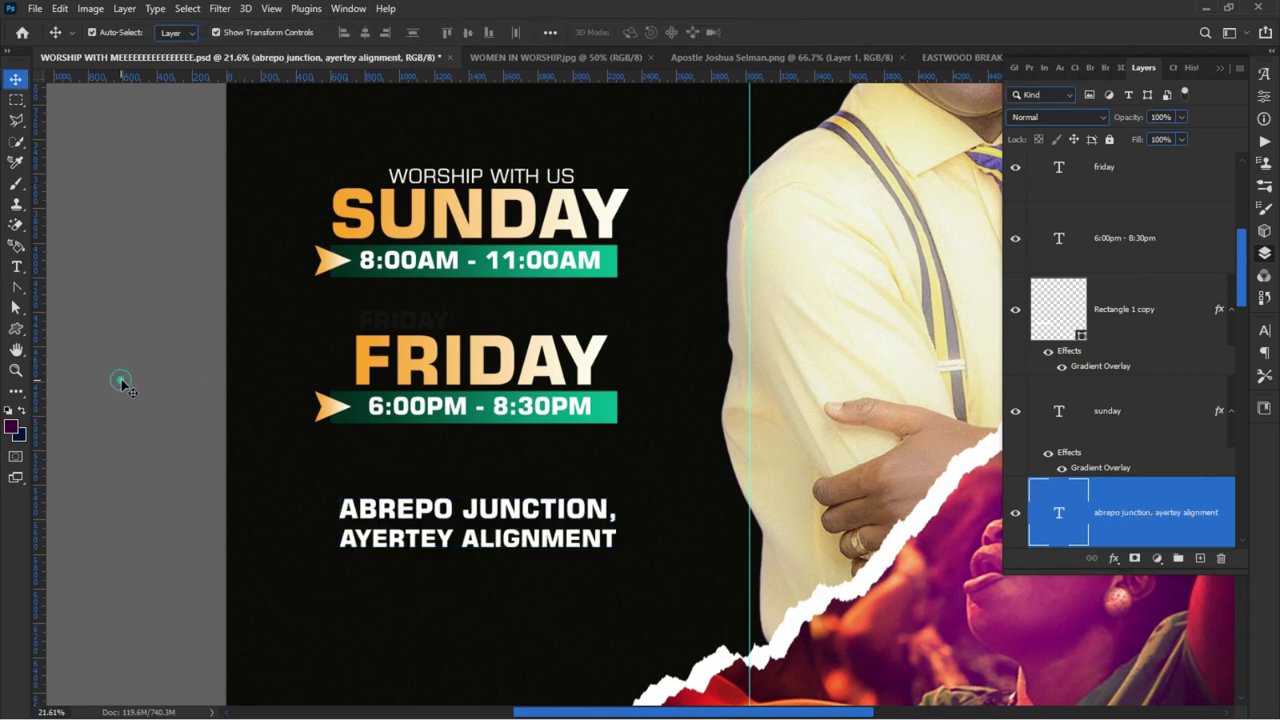
left_click_drag(425, 538, 417, 542)
left_click(186, 500)
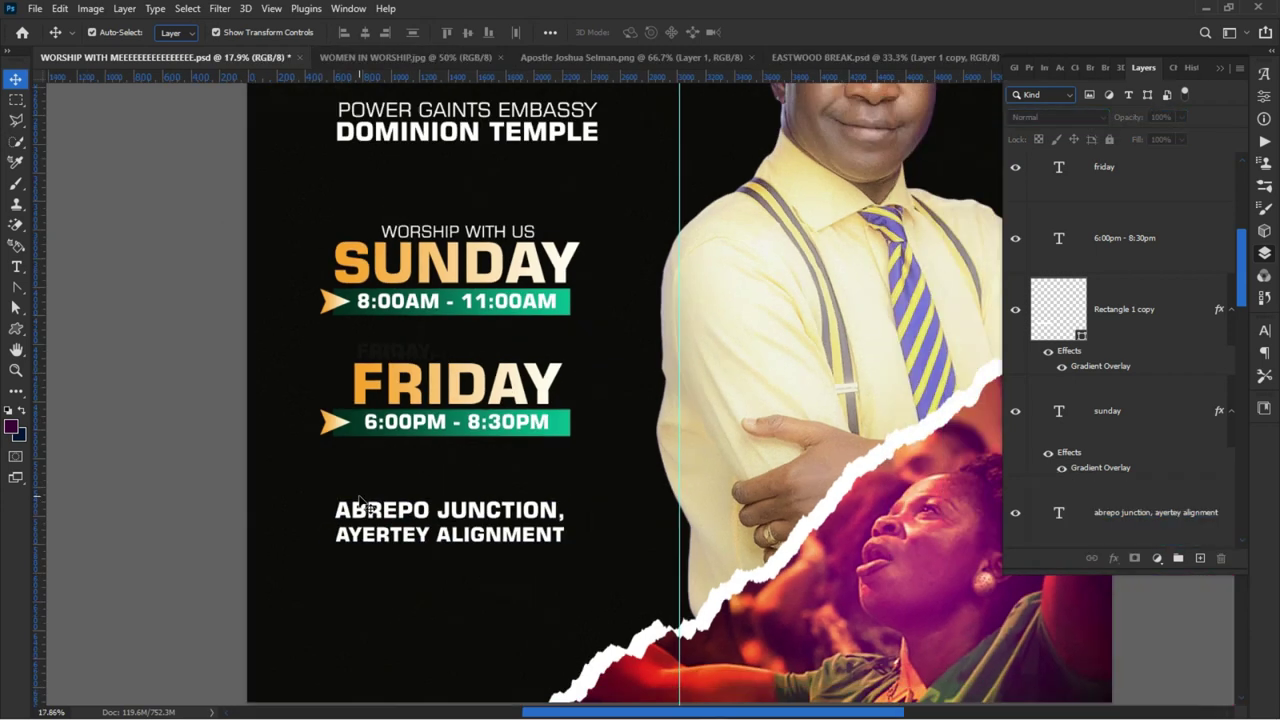
- Scale the two-line address text up to about 129%
scroll(357, 505, "down", 4)
scroll(357, 505, "down", 1)
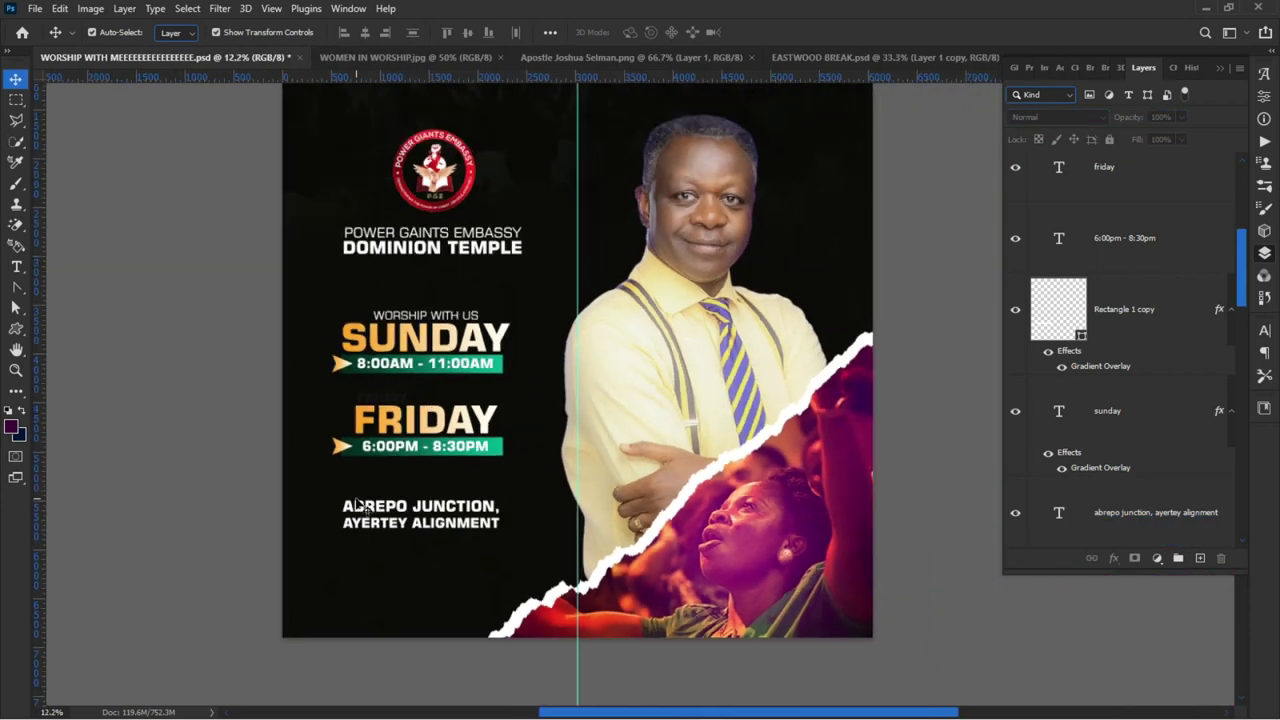
scroll(360, 505, "down", 1)
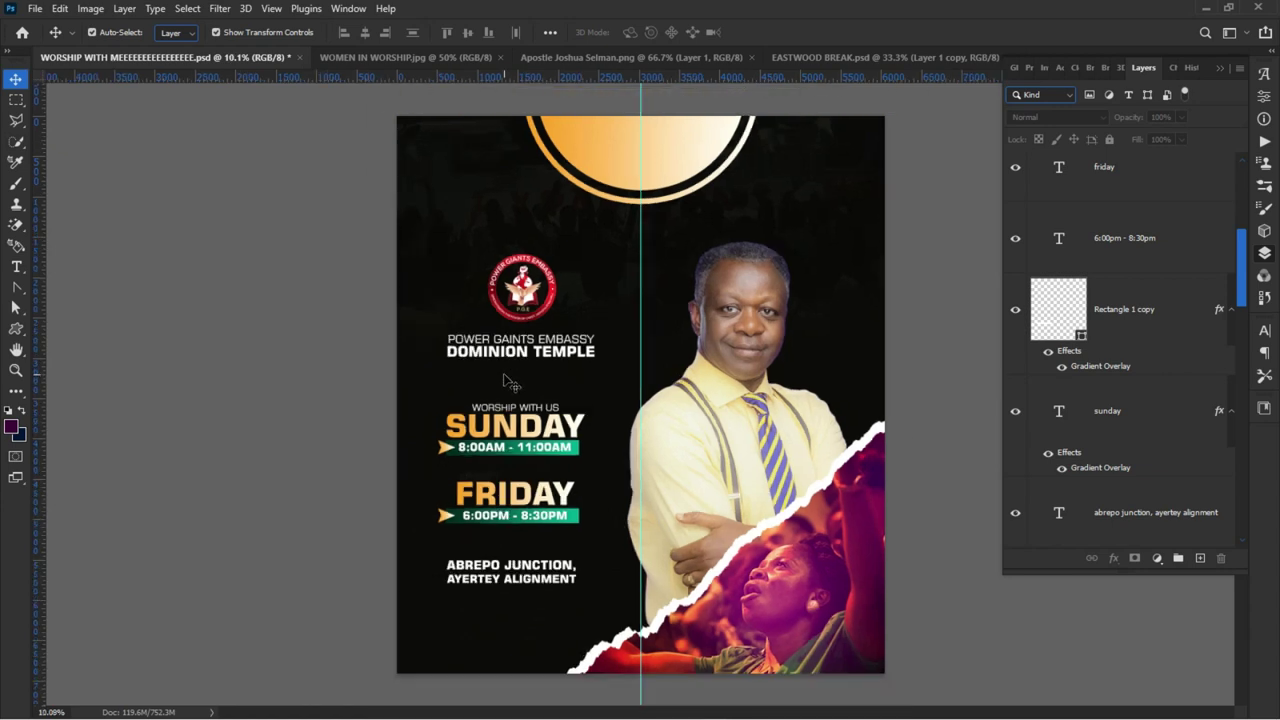
left_click(442, 596)
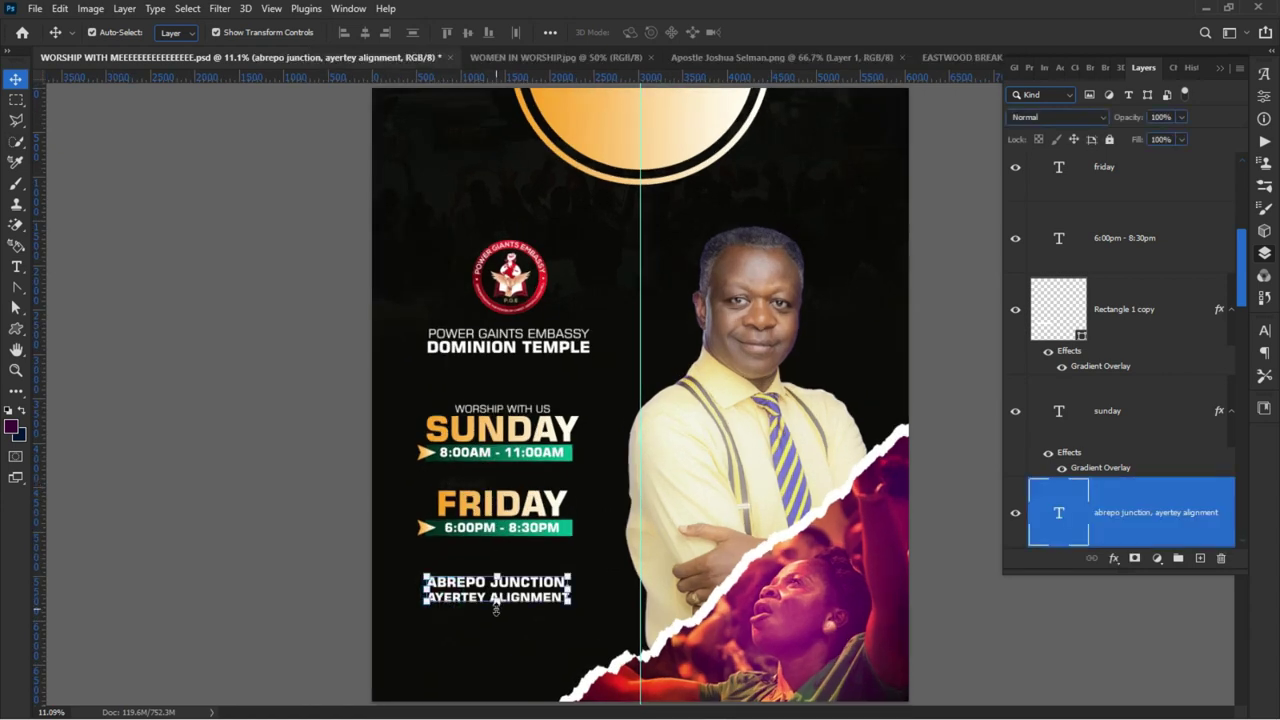
key("ctrl+t")
left_click_drag(496, 606, 492, 614)
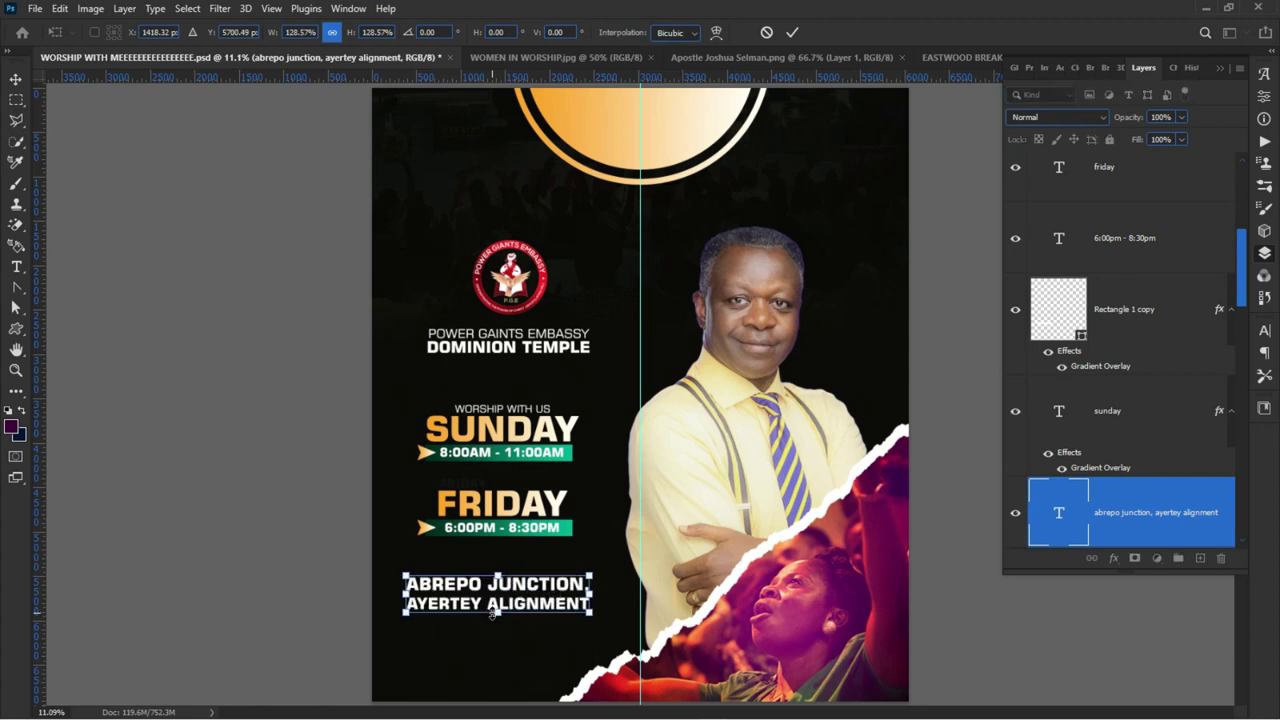
key("Return")
- Nudge the address slightly up and bring up the EASTWOOD BREAK.psd document
left_click_drag(461, 603, 463, 597)
left_click(311, 527)
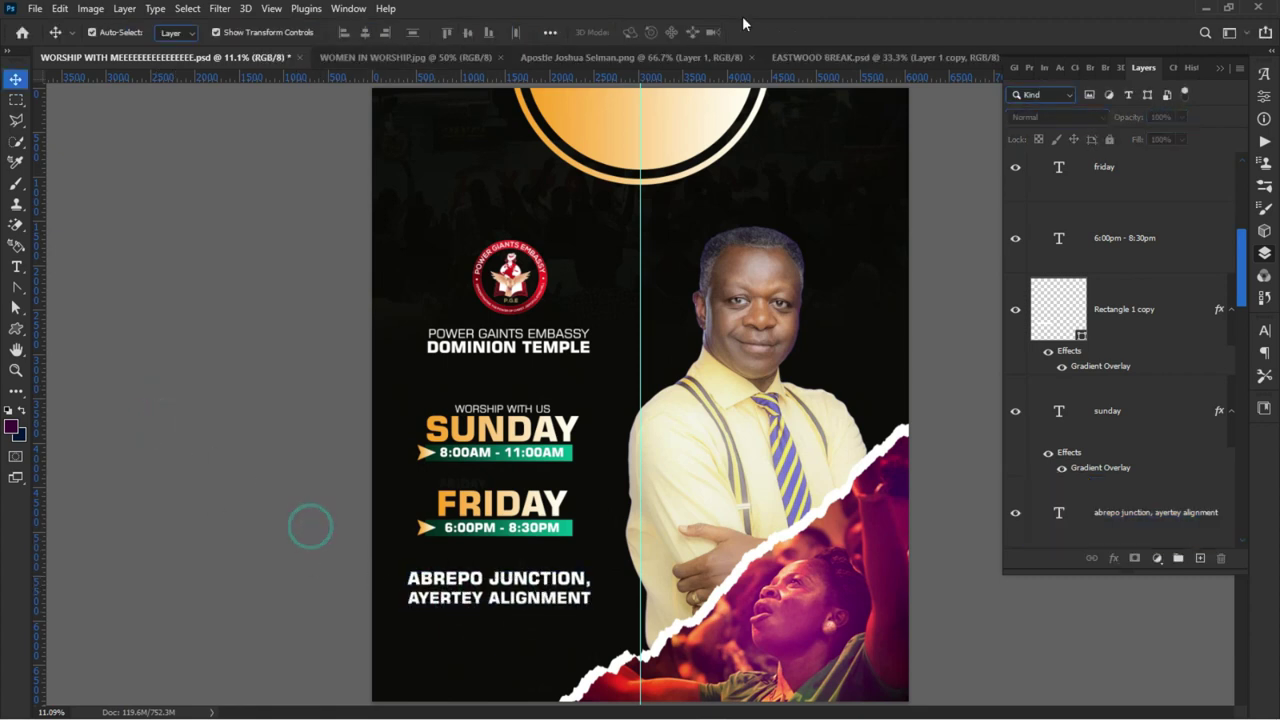
left_click(862, 57)
- Select the Pastor script and name text layers in the EASTWOOD BREAK design
left_click(303, 395)
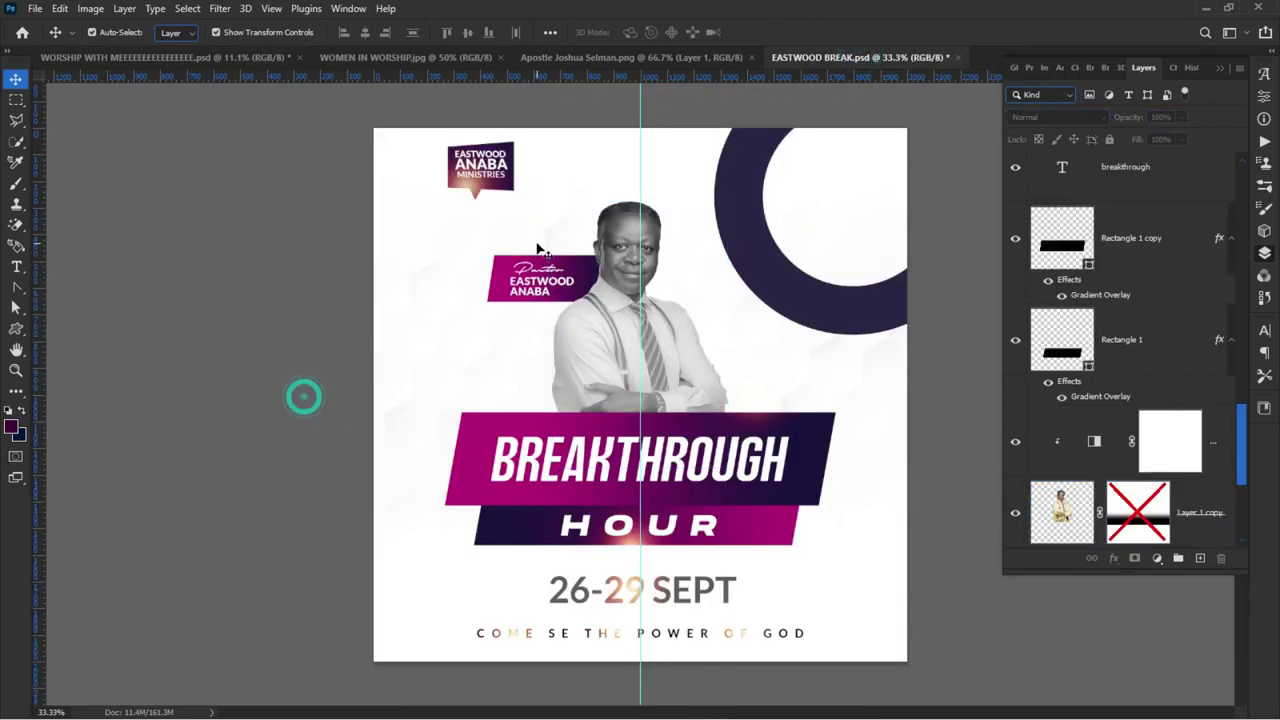
scroll(522, 308, "up", 2)
left_click(518, 305)
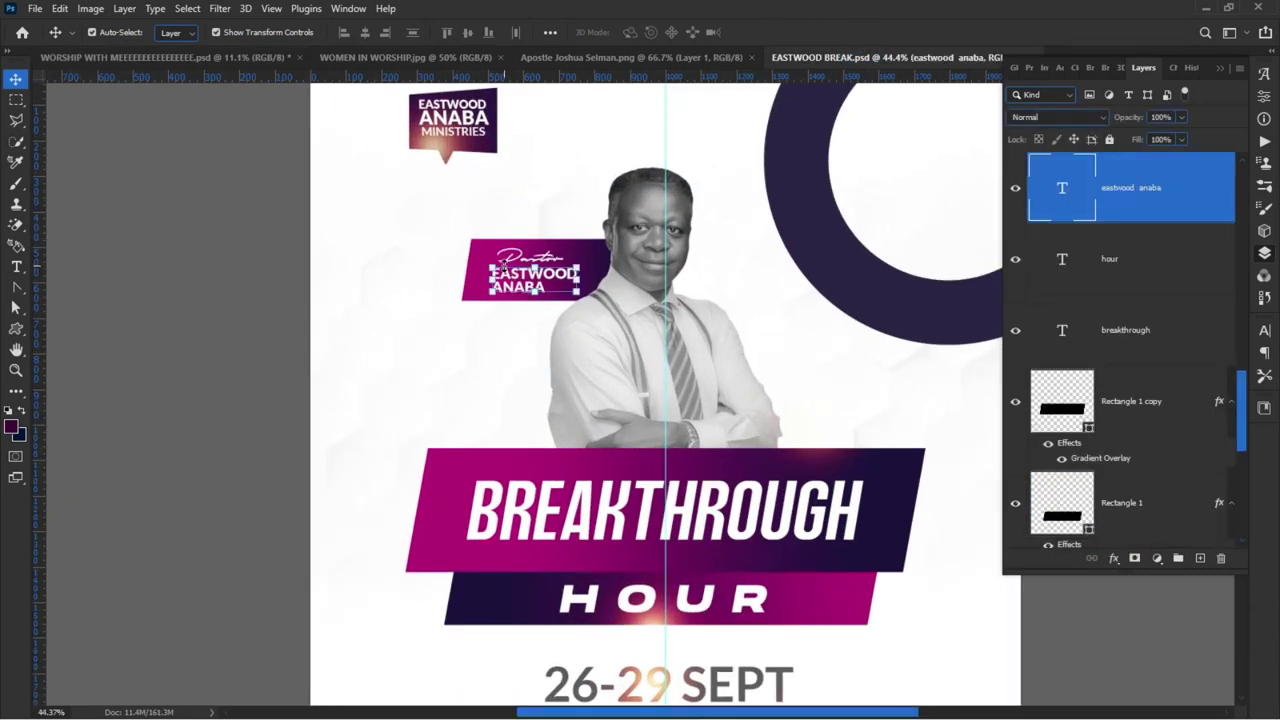
scroll(510, 264, "up", 2)
scroll(511, 250, "up", 4)
left_click(557, 270)
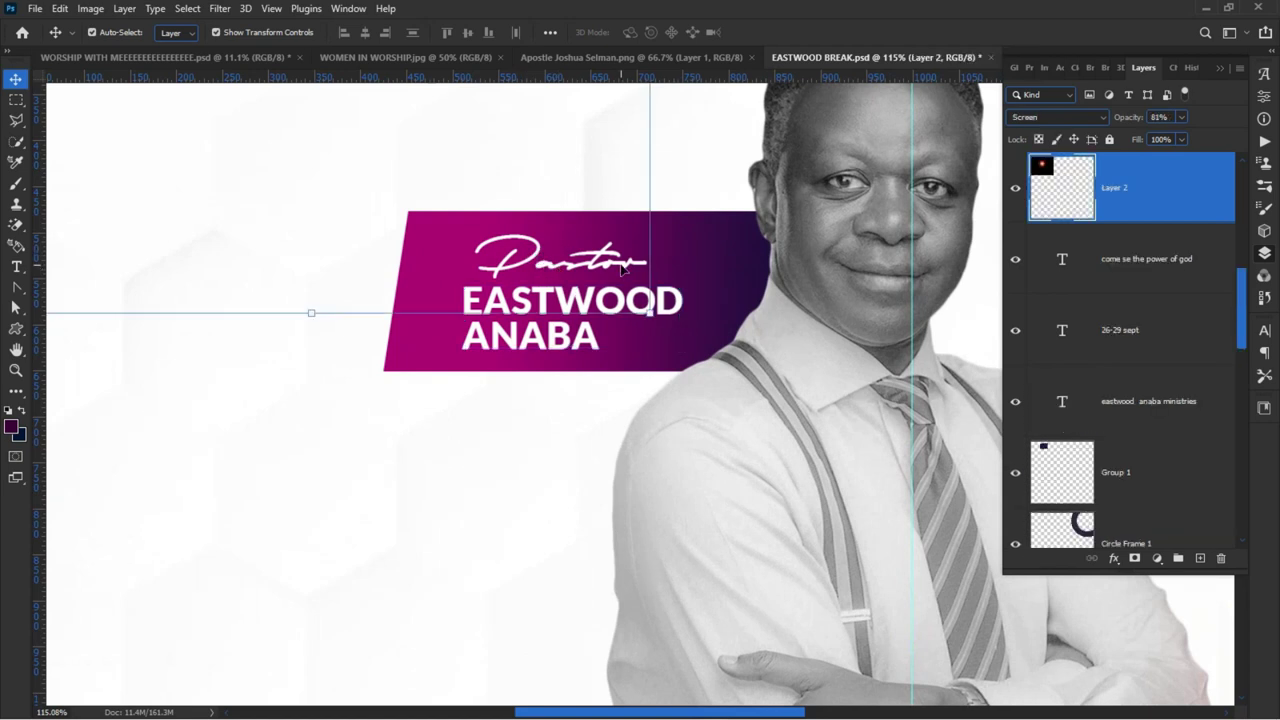
left_click_drag(48, 84, 520, 265)
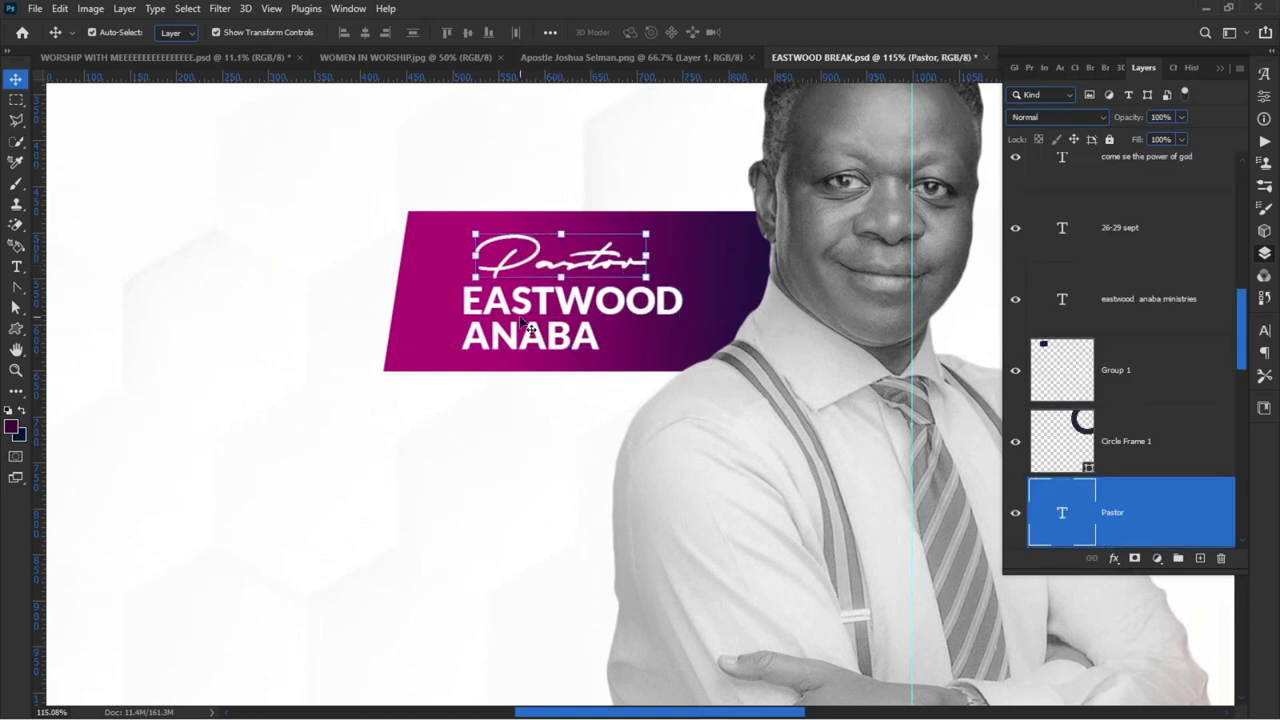
- Drag the pastor label onto the worship flyer beside the photo and enlarge it
left_click_drag(522, 312, 374, 58)
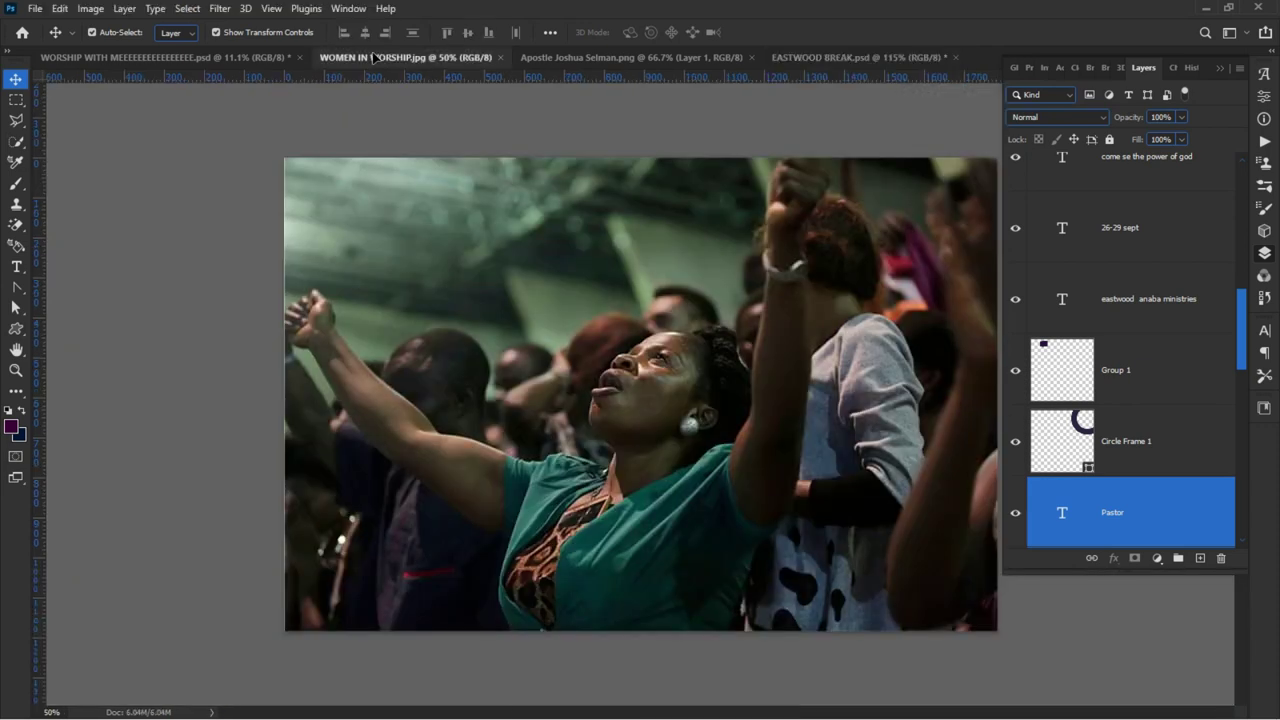
left_click_drag(200, 72, 172, 60)
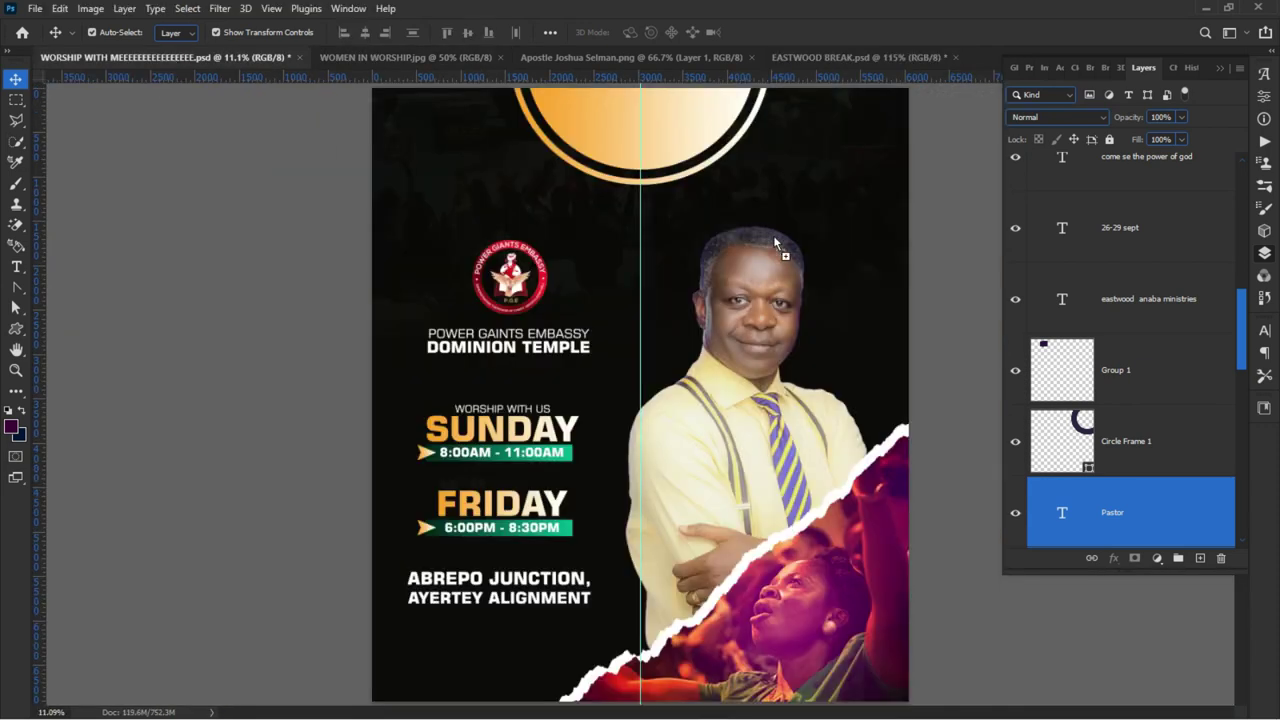
mouse_move(831, 355)
left_mouse_down()
mouse_move(898, 323)
mouse_move(827, 352)
left_mouse_up()
key("ctrl+t")
left_click(205, 337)
left_click(200, 337)
scroll(455, 413, "down", 1)
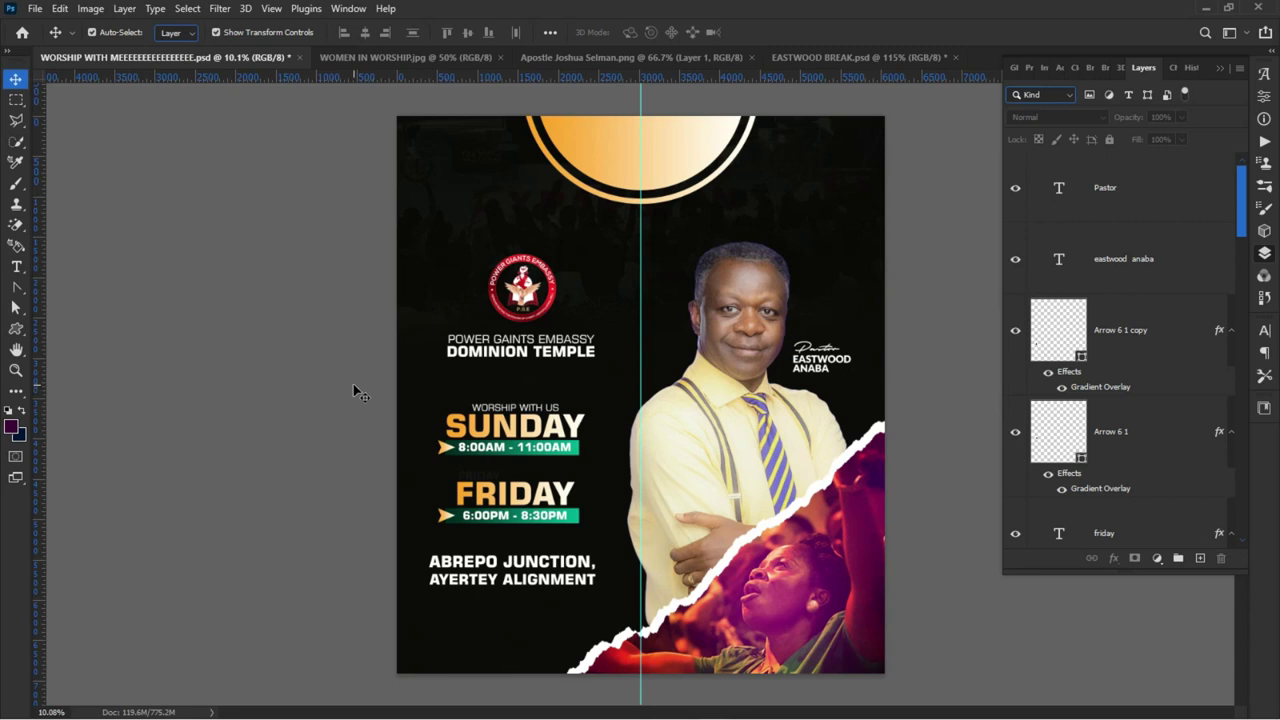
scroll(319, 358, "down", 1)
scroll(448, 452, "up", 1)
scroll(508, 428, "down", 1)
scroll(575, 230, "up", 2)
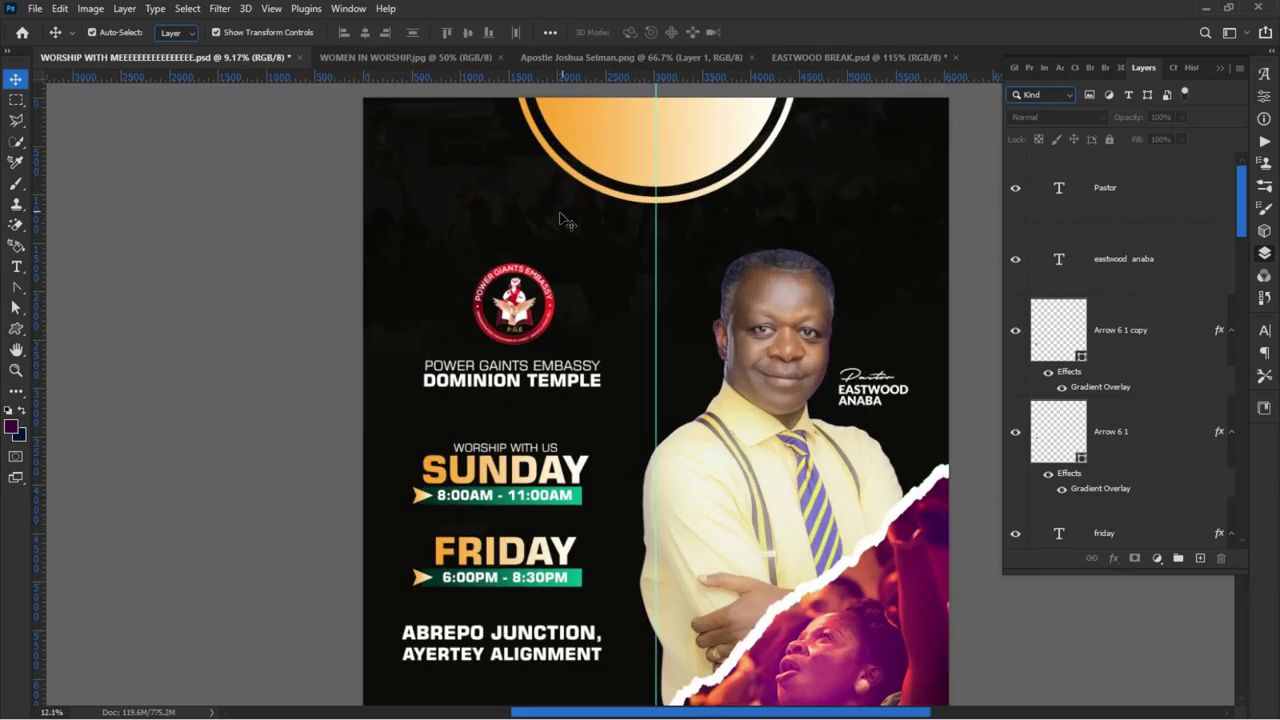